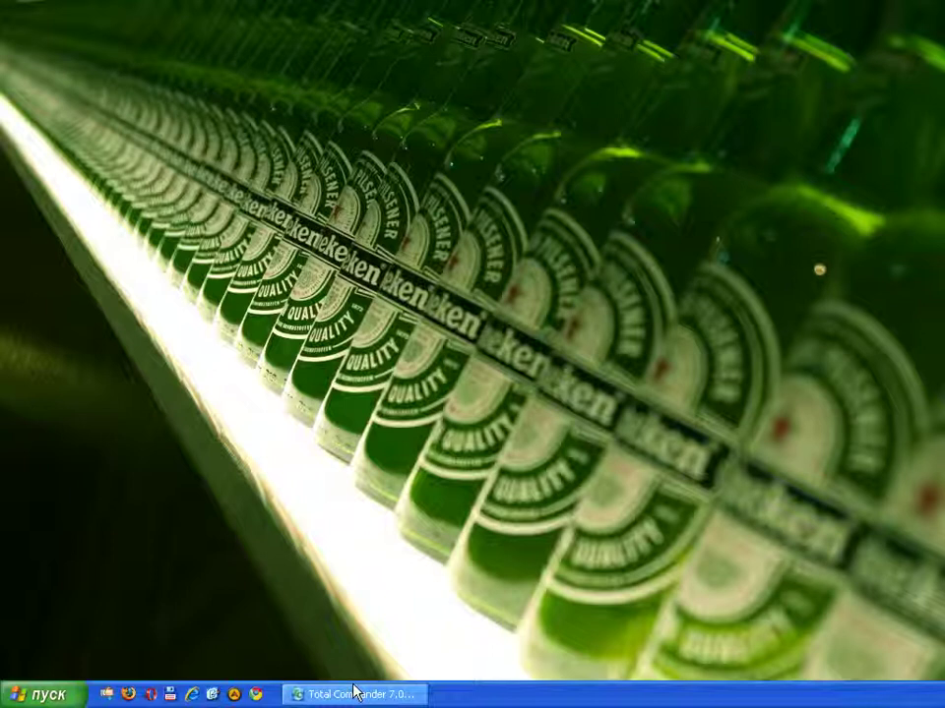
- Switch to Total Commander, start hlae from the CS MM folder on drive G and maximize its window
{"action": "left_click", "coordinate": [356, 693]}
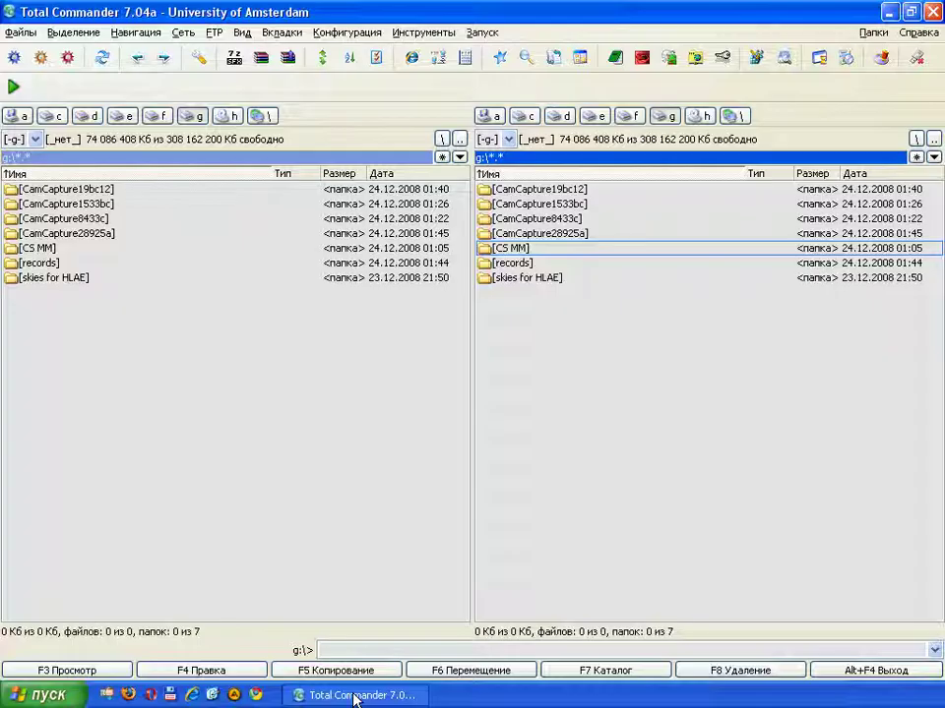
{"action": "double_click", "coordinate": [526, 249]}
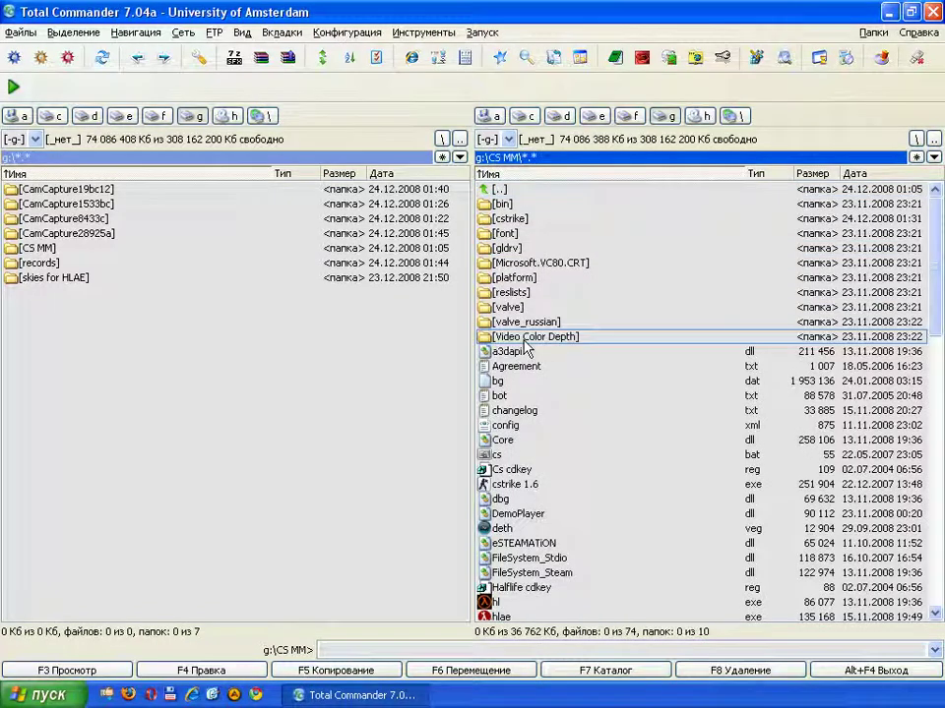
{"action": "scroll", "coordinate": [531, 374], "scroll_direction": "down", "scroll_amount": 5}
{"action": "double_click", "coordinate": [502, 382]}
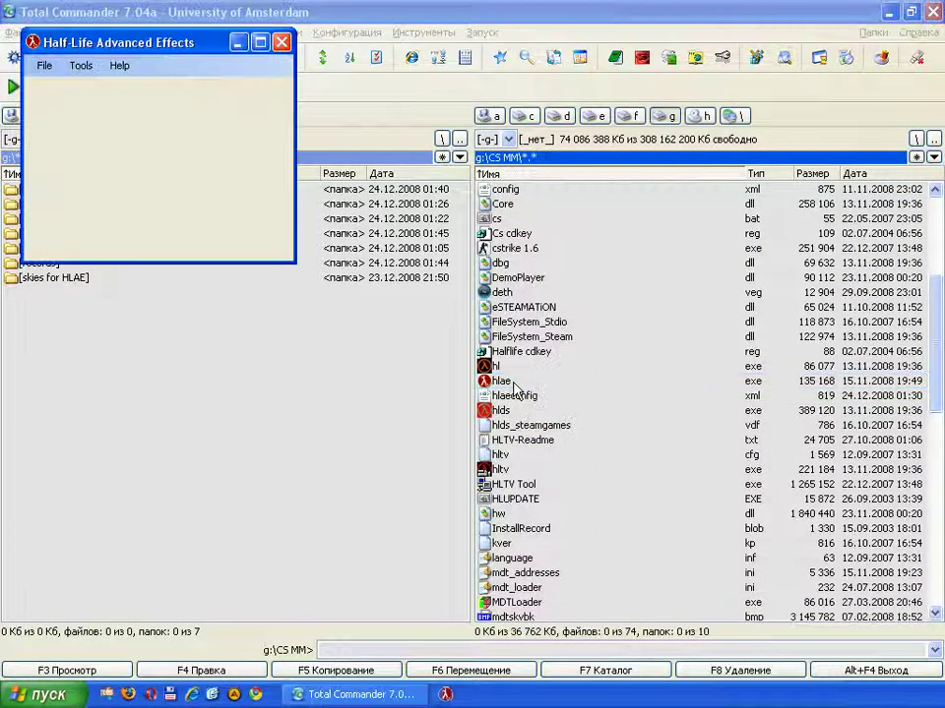
{"action": "left_click", "coordinate": [260, 43]}
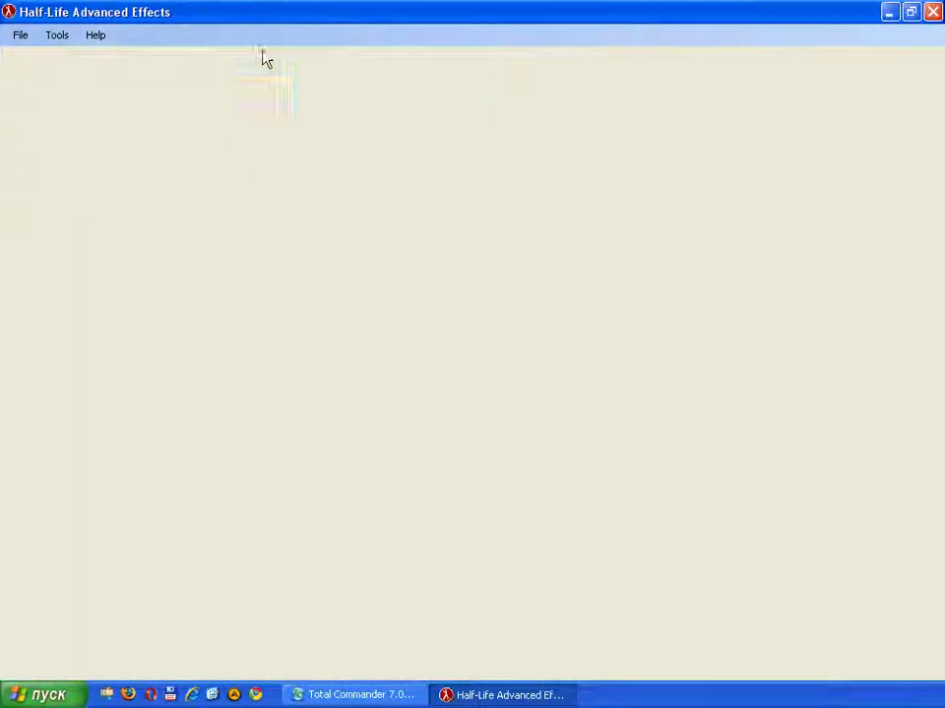
- Start the DemoTools wizard with the DemoCleanUp task and accept the default command mappings
{"action": "left_click", "coordinate": [98, 36]}
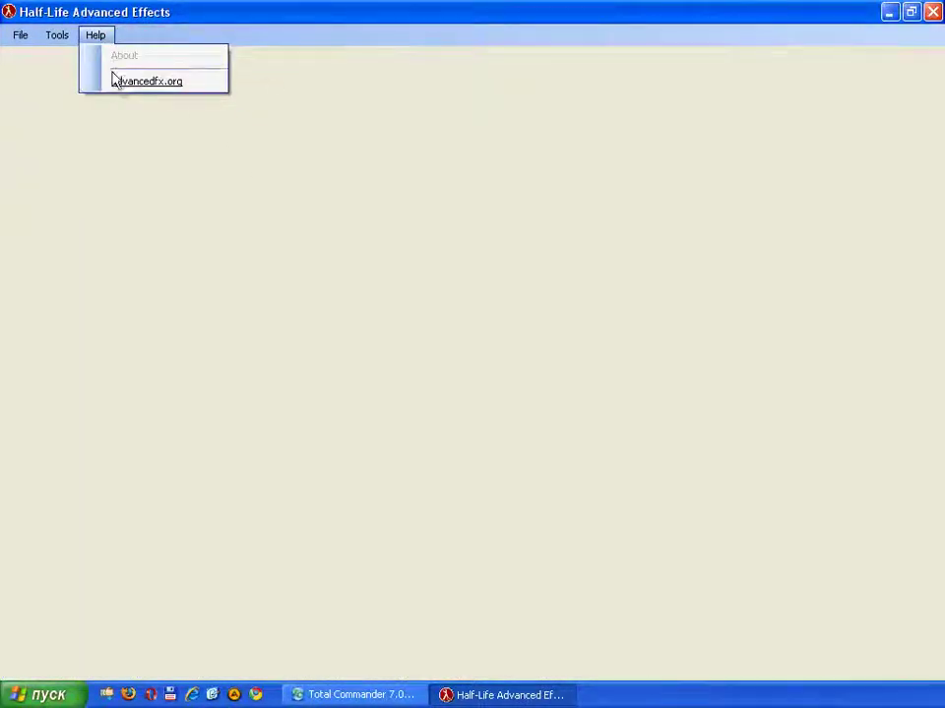
{"action": "left_click", "coordinate": [69, 51]}
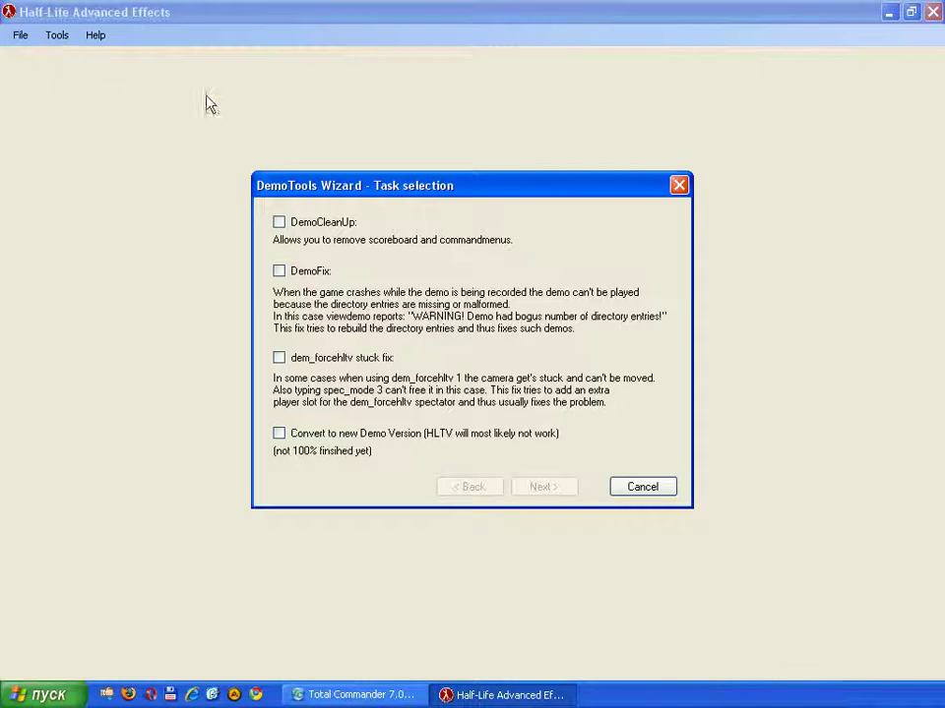
{"action": "left_click", "coordinate": [281, 229]}
{"action": "left_click", "coordinate": [562, 487]}
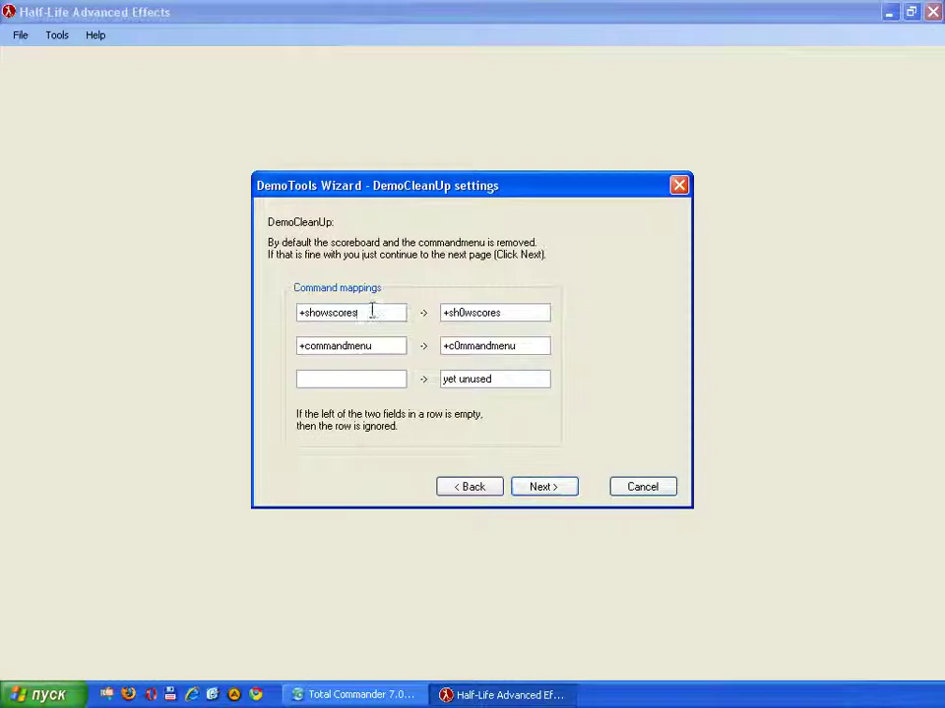
{"action": "left_click_drag", "start_coordinate": [372, 311], "coordinate": [285, 312]}
{"action": "left_click_drag", "start_coordinate": [389, 343], "coordinate": [300, 336]}
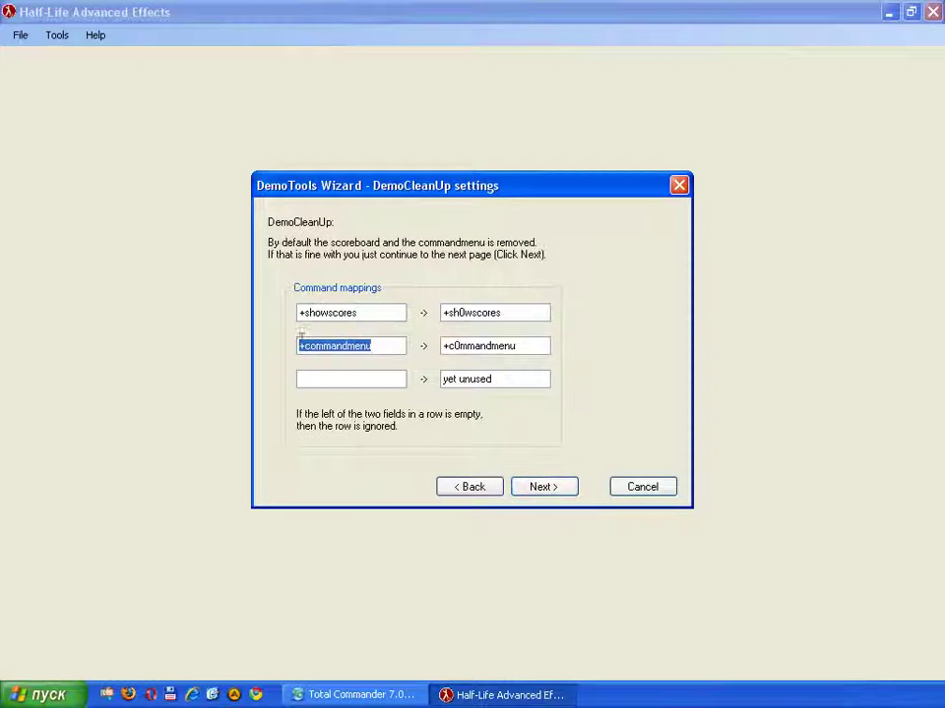
{"action": "left_click", "coordinate": [533, 488]}
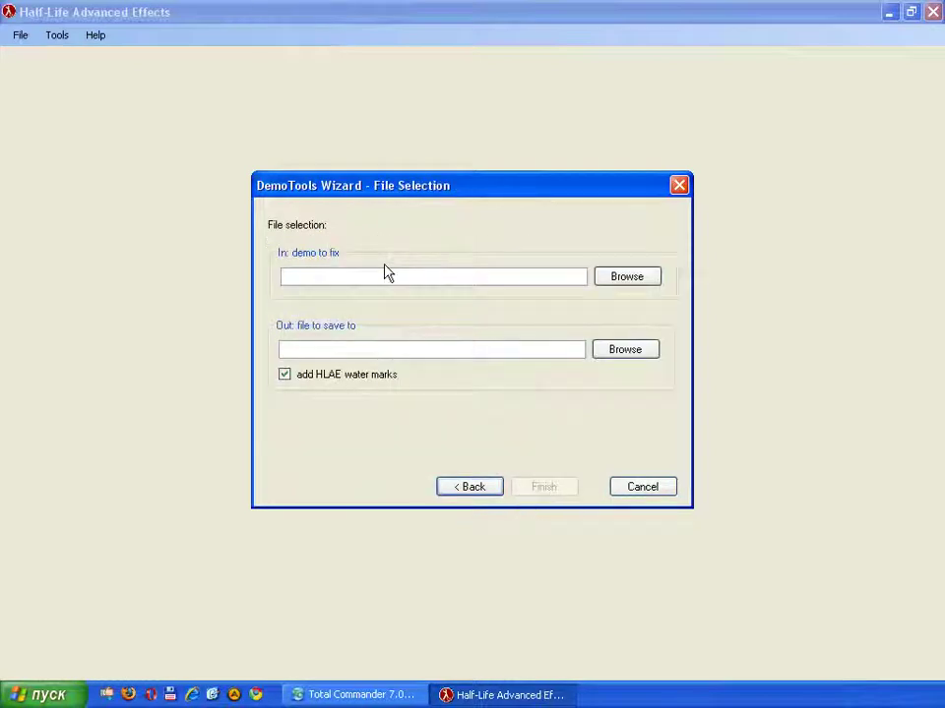
- Select pov.dem from the cstrike folder as the demo to fix
{"action": "left_click", "coordinate": [611, 276]}
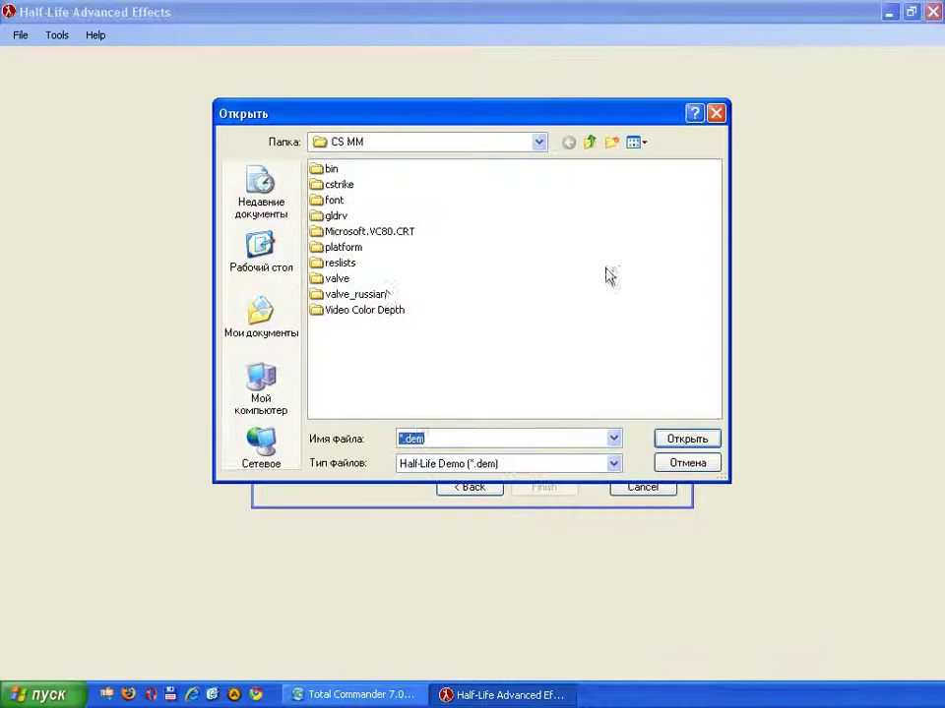
{"action": "double_click", "coordinate": [340, 185]}
{"action": "double_click", "coordinate": [421, 371]}
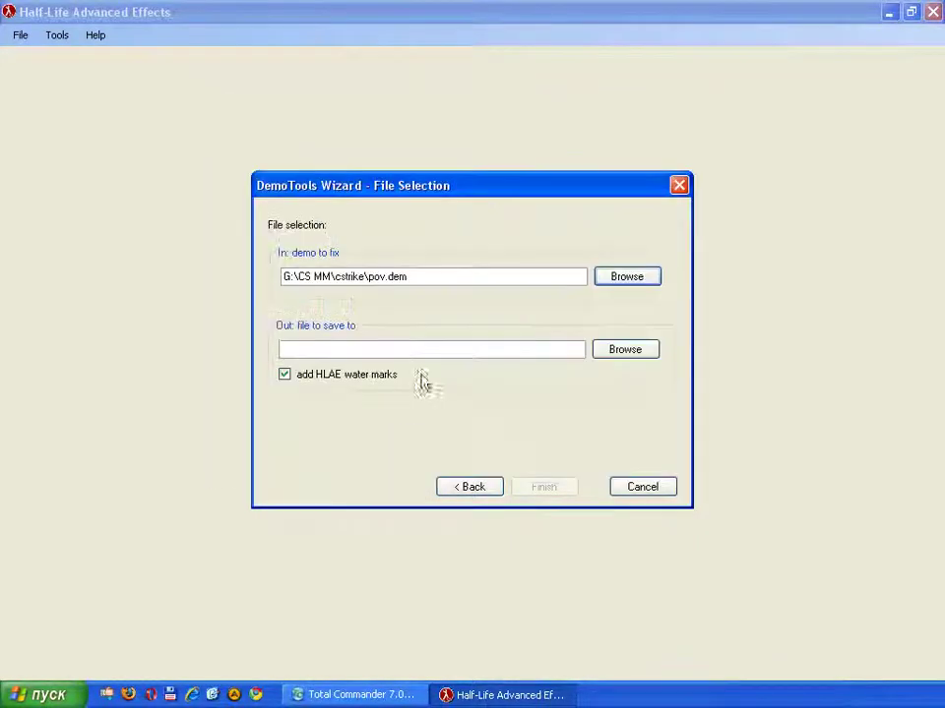
- Set the wizard's output file to pov_clean in the cstrike folder
{"action": "left_click", "coordinate": [651, 352]}
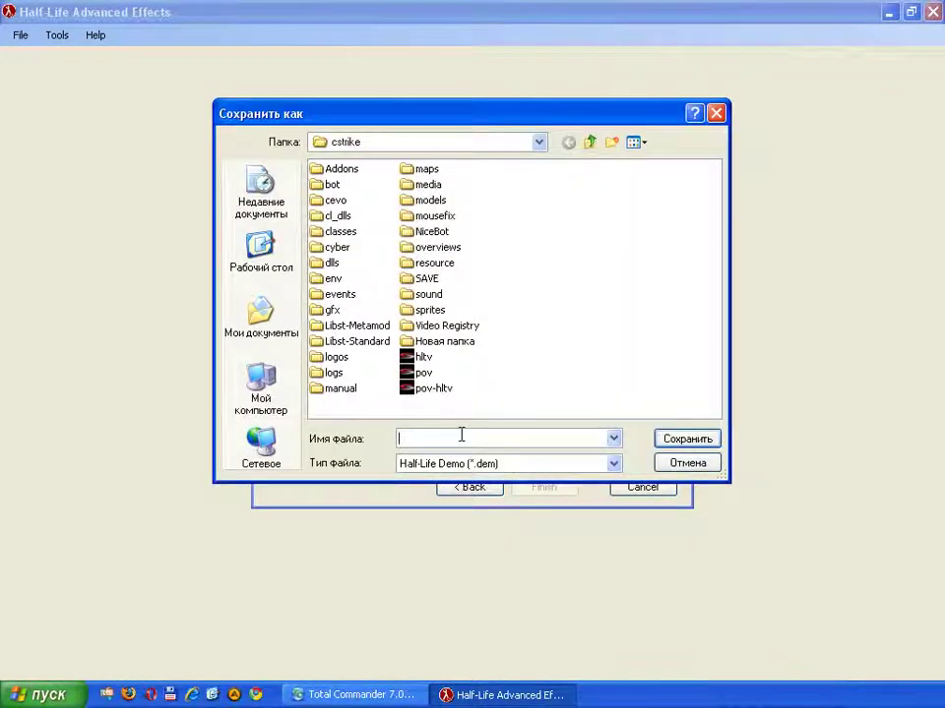
{"action": "type", "text": "pov"}
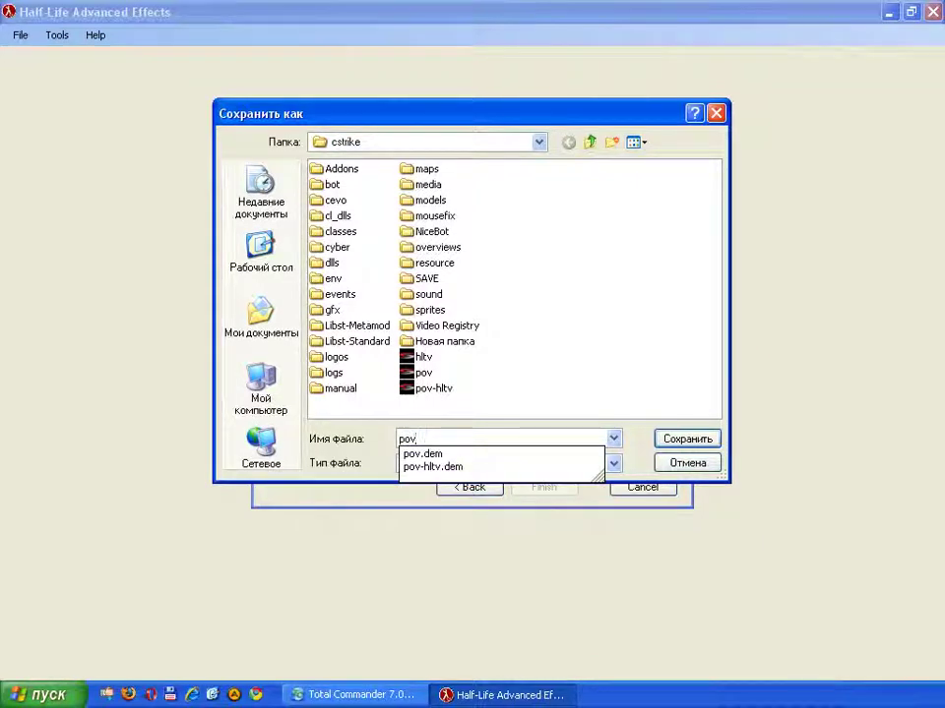
{"action": "type", "text": "_cla"}
{"action": "key", "text": "BackSpace"}
{"action": "type", "text": "ean"}
{"action": "left_click", "coordinate": [670, 438]}
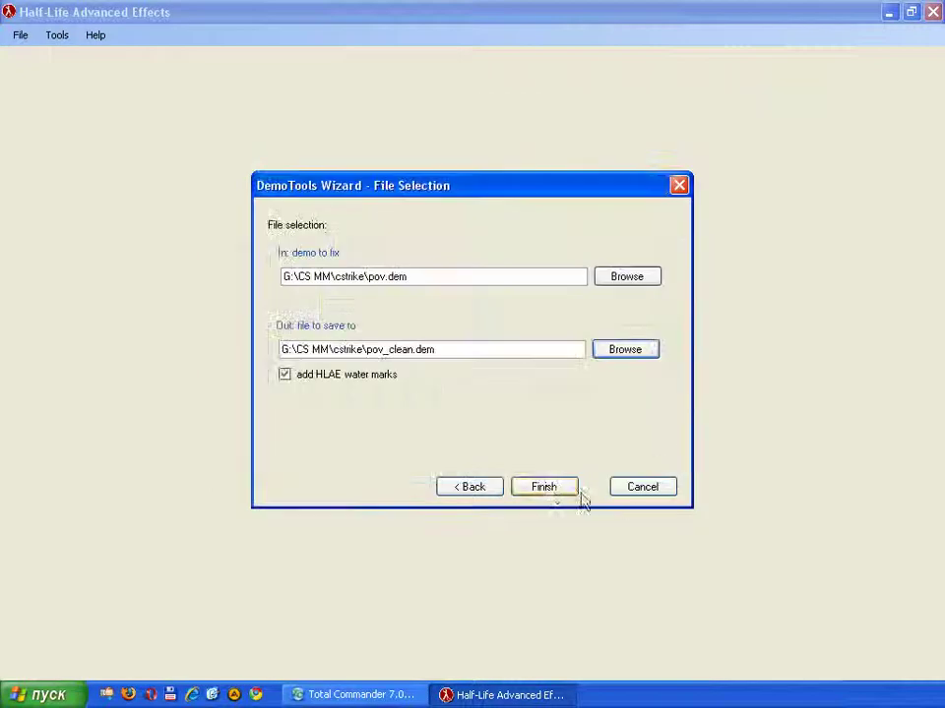
- Return to the wizard's task selection and deselect DemoCleanUp
{"action": "left_click", "coordinate": [473, 487]}
{"action": "left_click", "coordinate": [473, 487]}
{"action": "left_click", "coordinate": [308, 225]}
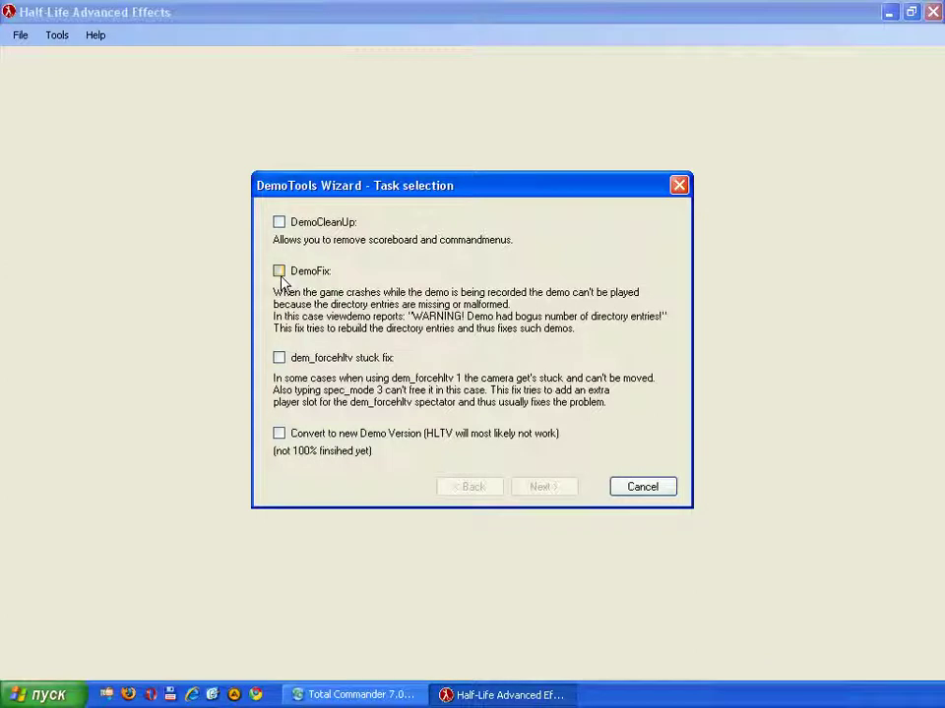
- Enable and disable DemoFix, the dem_forcehltv stuck fix and the demo version conversion in turn, and cancel the wizard
{"action": "left_click", "coordinate": [279, 273]}
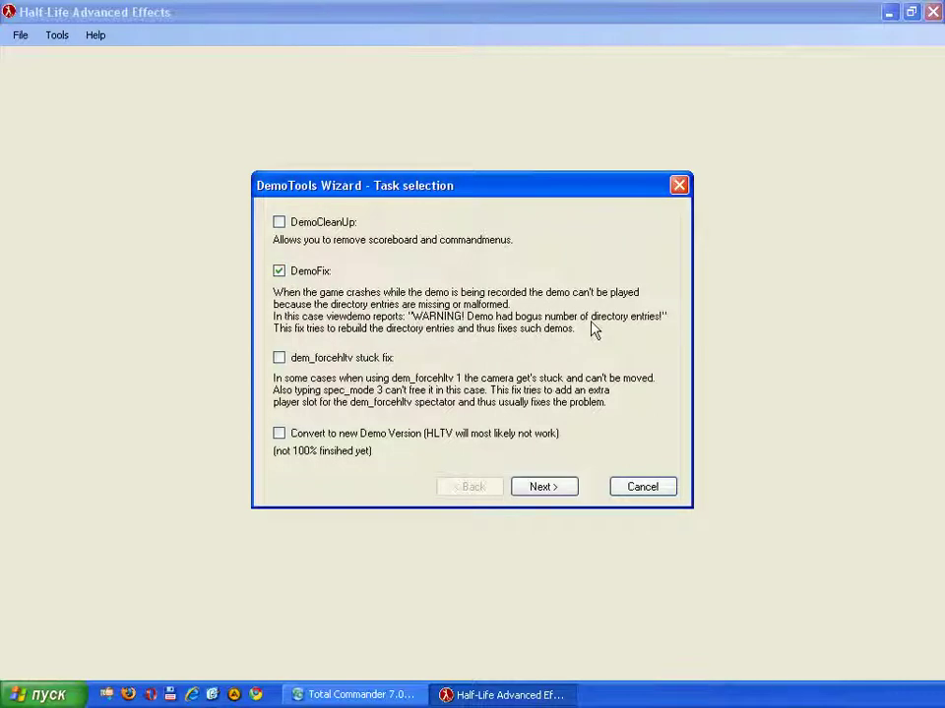
{"action": "left_click", "coordinate": [279, 273]}
{"action": "left_click", "coordinate": [279, 358]}
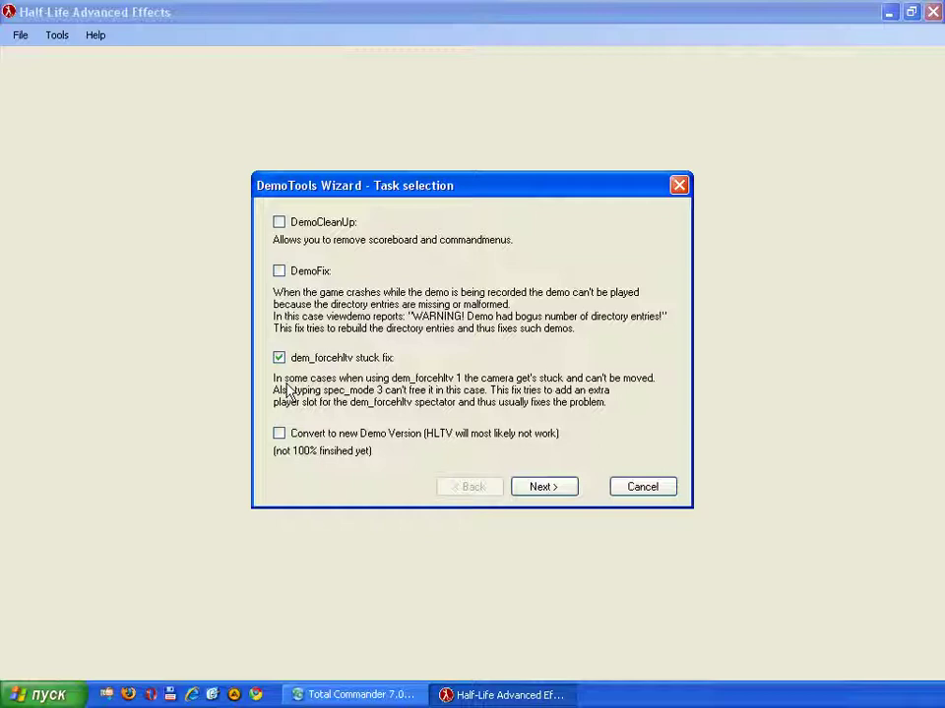
{"action": "left_click", "coordinate": [278, 358]}
{"action": "left_click", "coordinate": [279, 434]}
{"action": "left_click", "coordinate": [280, 434]}
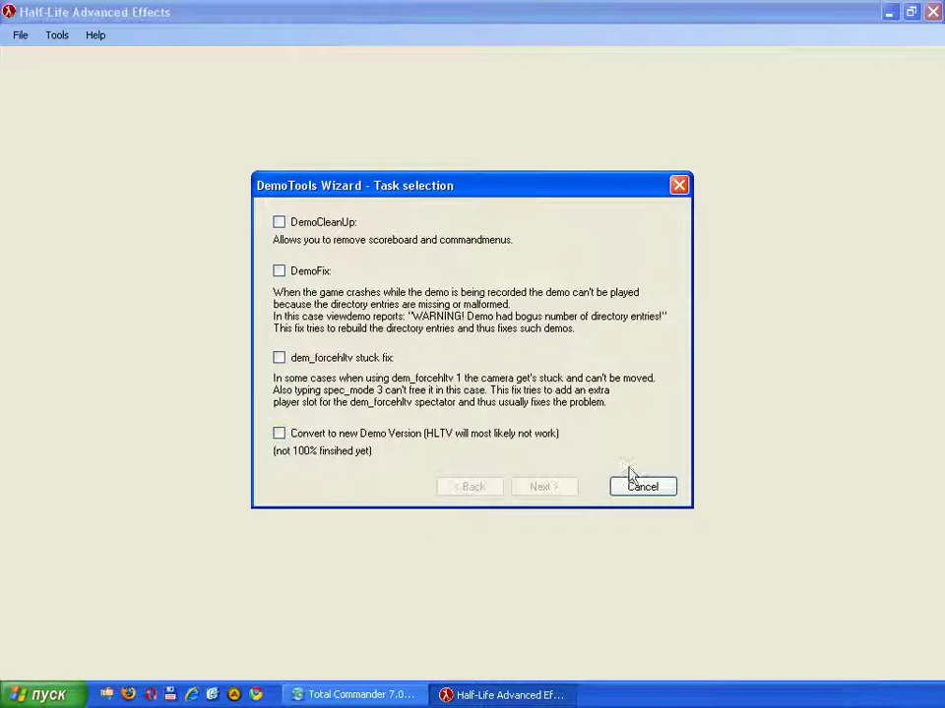
{"action": "left_click", "coordinate": [635, 488]}
- Open the game launch settings, choose hl.exe from the CS MM folder and set the modification to cstrike (Counter-Strike)
{"action": "left_click", "coordinate": [20, 35]}
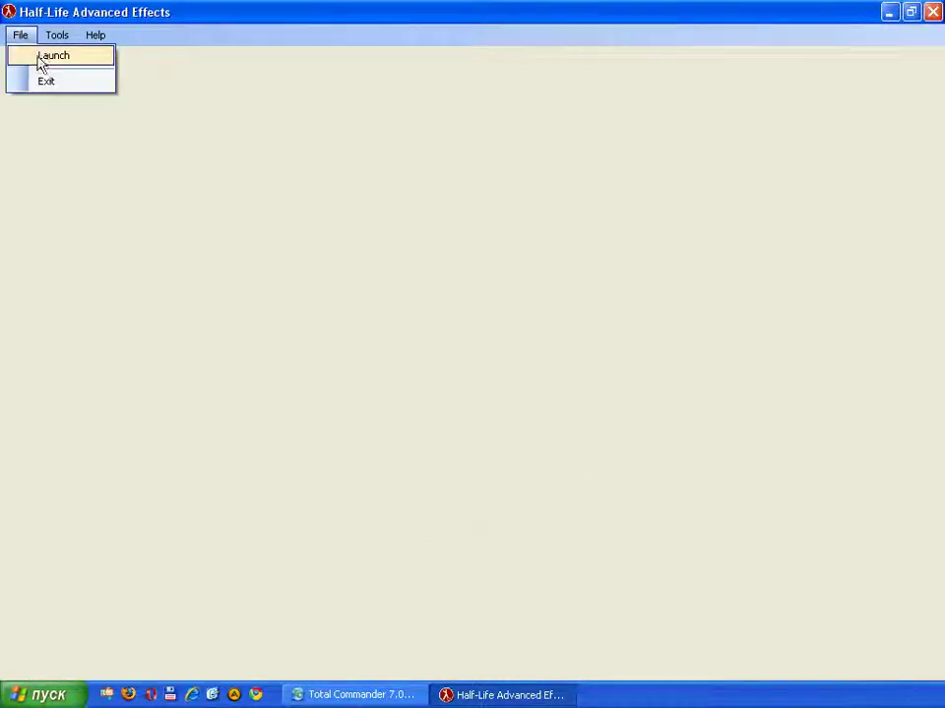
{"action": "left_click", "coordinate": [40, 56]}
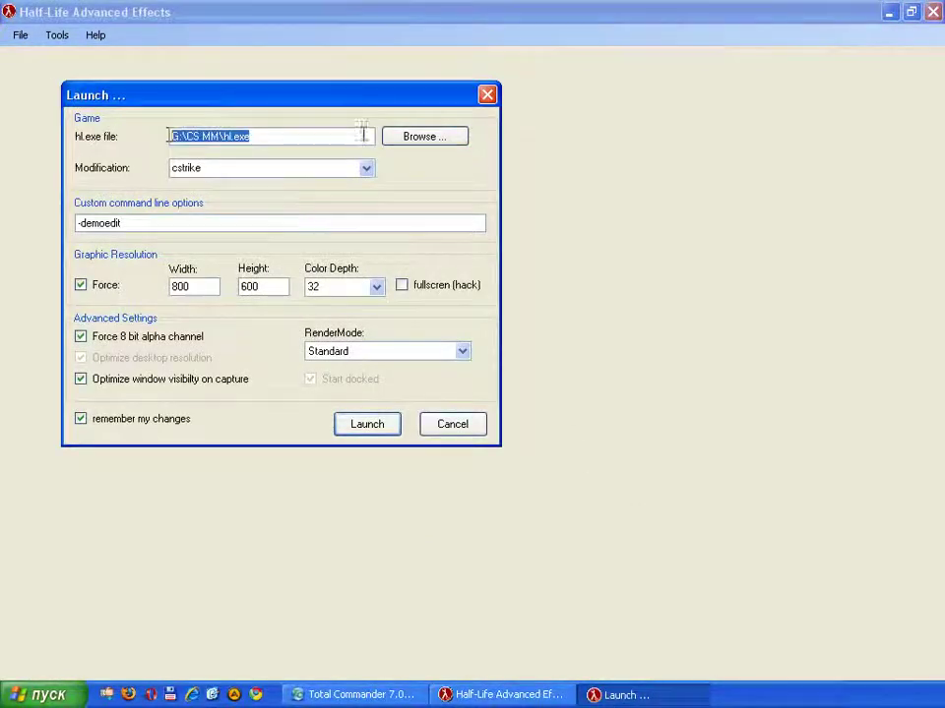
{"action": "left_click", "coordinate": [419, 136]}
{"action": "left_click", "coordinate": [587, 142]}
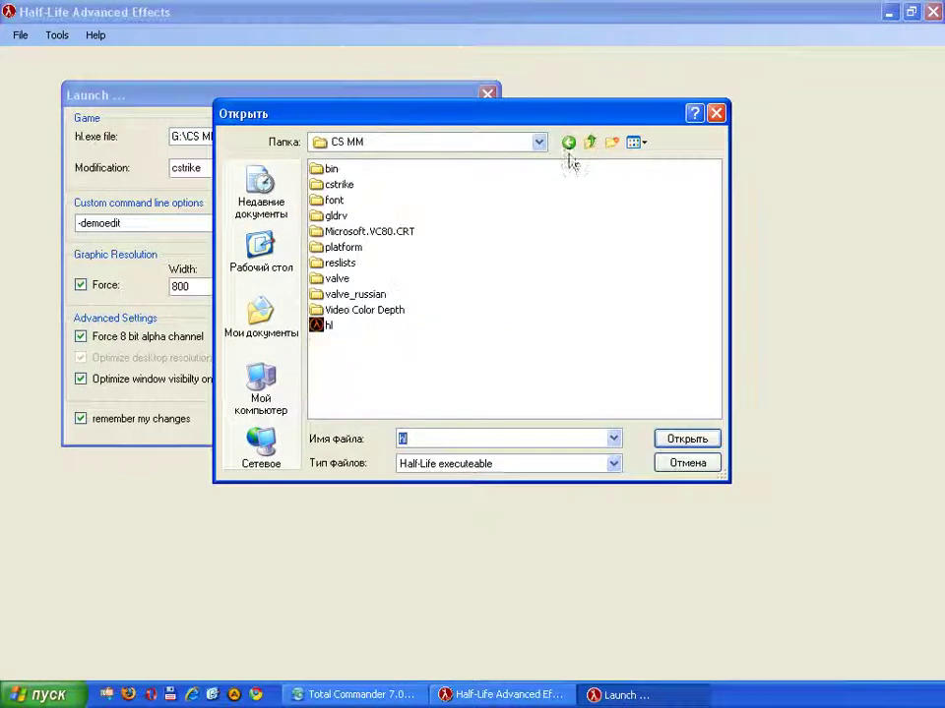
{"action": "double_click", "coordinate": [324, 326]}
{"action": "left_click", "coordinate": [372, 172]}
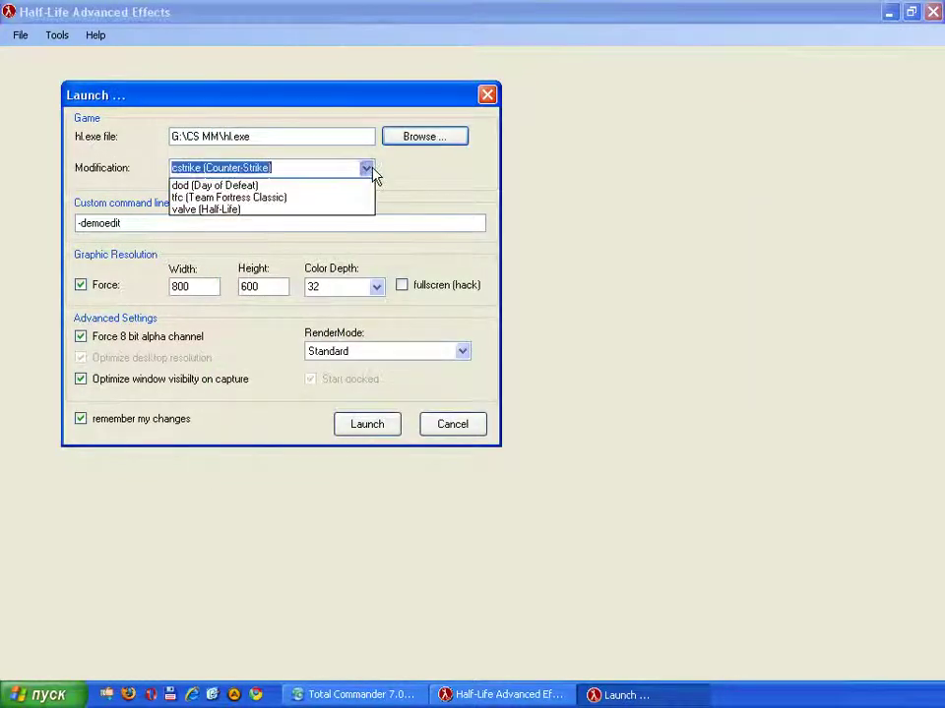
{"action": "left_click", "coordinate": [373, 173]}
- Review the -demoedit option, keep the 800 by 600 resolution forced and set the color depth to 32 (High)
{"action": "left_click_drag", "start_coordinate": [179, 222], "coordinate": [47, 225]}
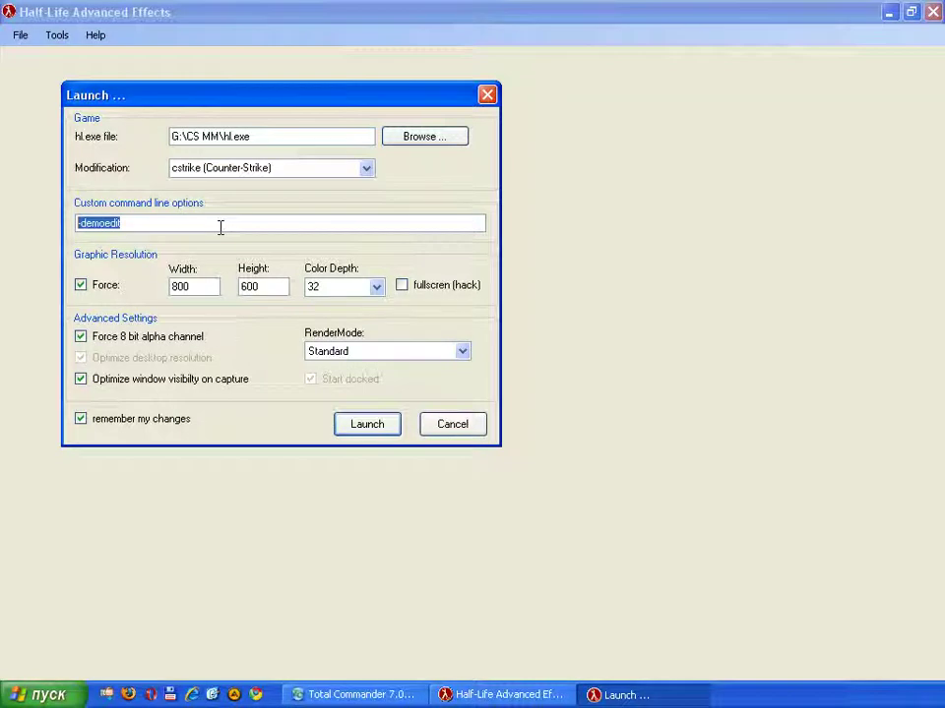
{"action": "left_click", "coordinate": [83, 289]}
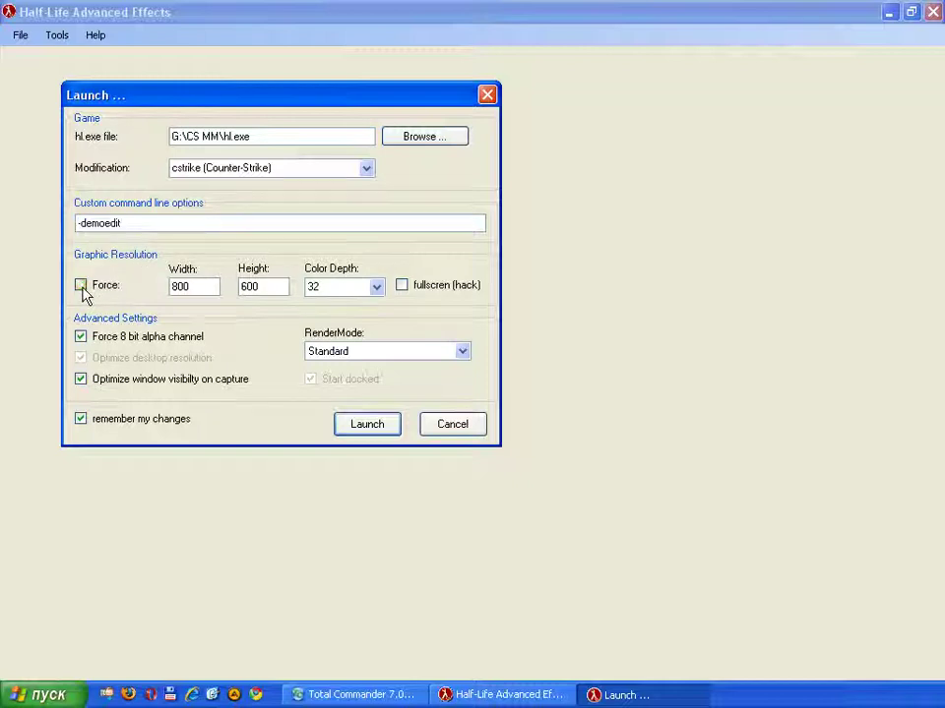
{"action": "left_click", "coordinate": [81, 285]}
{"action": "key", "text": "Tab"}
{"action": "key", "text": "Tab"}
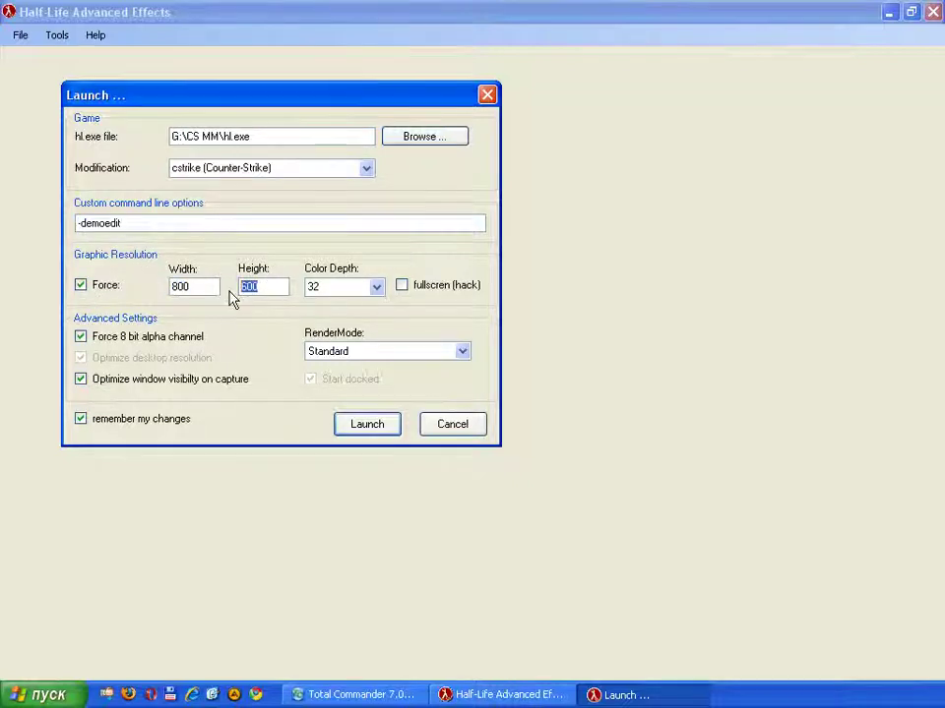
{"action": "left_click", "coordinate": [379, 293]}
{"action": "left_click", "coordinate": [381, 300]}
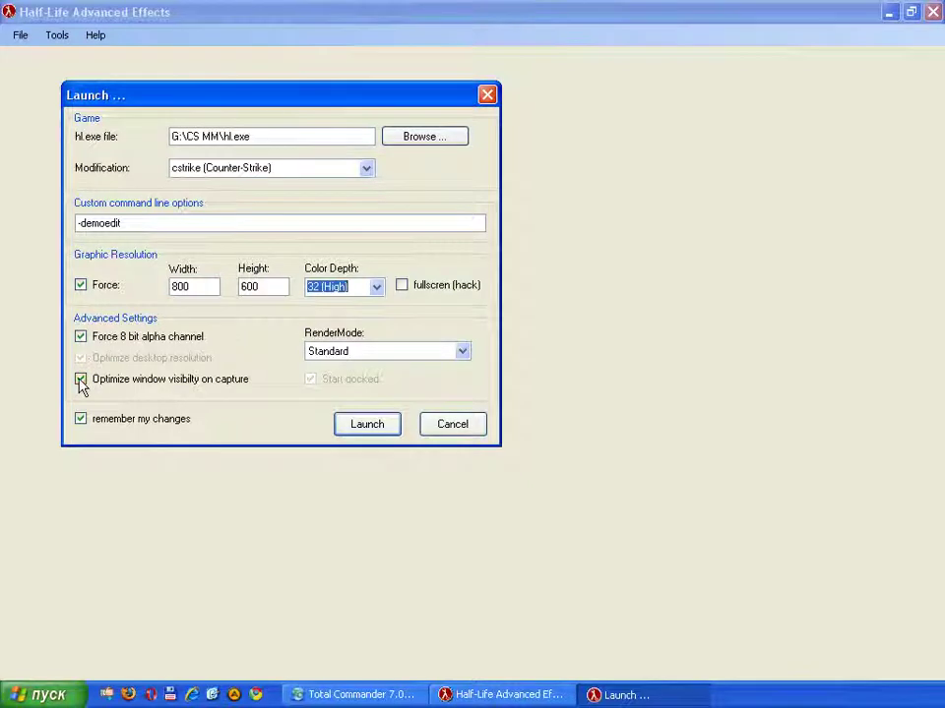
- Set the render mode to Standard and launch the game
{"action": "left_click", "coordinate": [403, 353]}
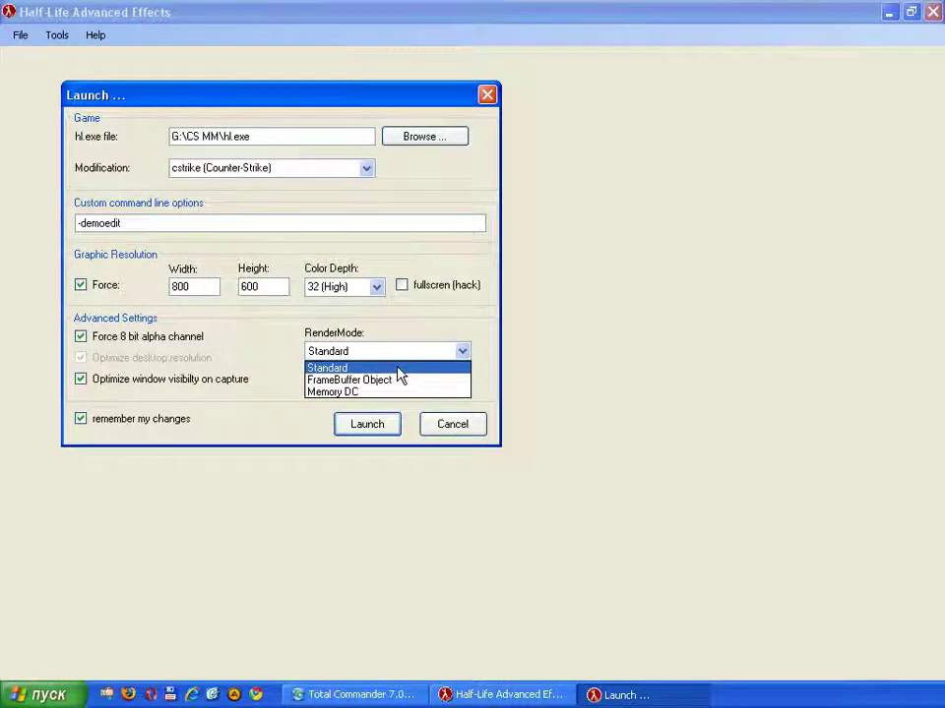
{"action": "left_click", "coordinate": [398, 369]}
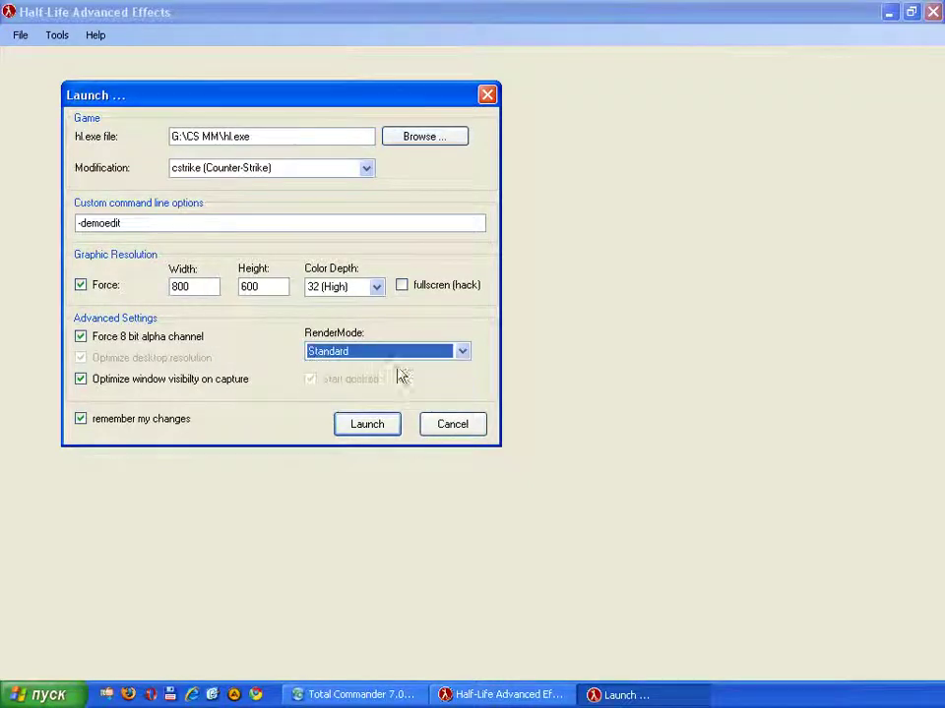
{"action": "left_click", "coordinate": [82, 419]}
{"action": "left_click", "coordinate": [356, 426]}
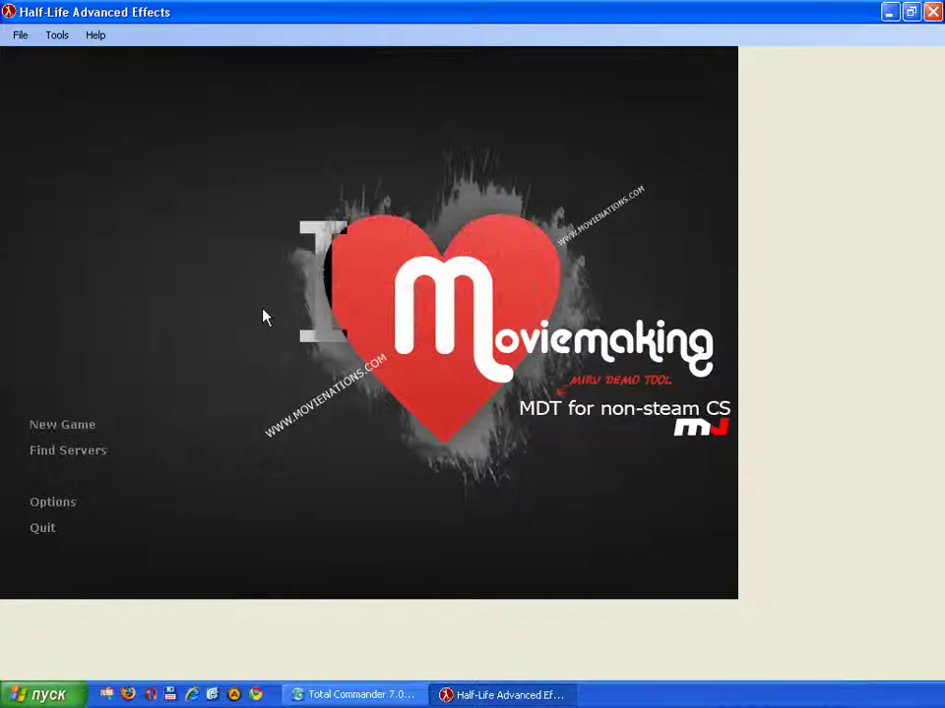
- Open the game console, examine the Mirv Demo Tool load lines and look up the mirv command suggestions
{"action": "key", "text": "grave"}
{"action": "left_click_drag", "start_coordinate": [201, 195], "coordinate": [44, 185]}
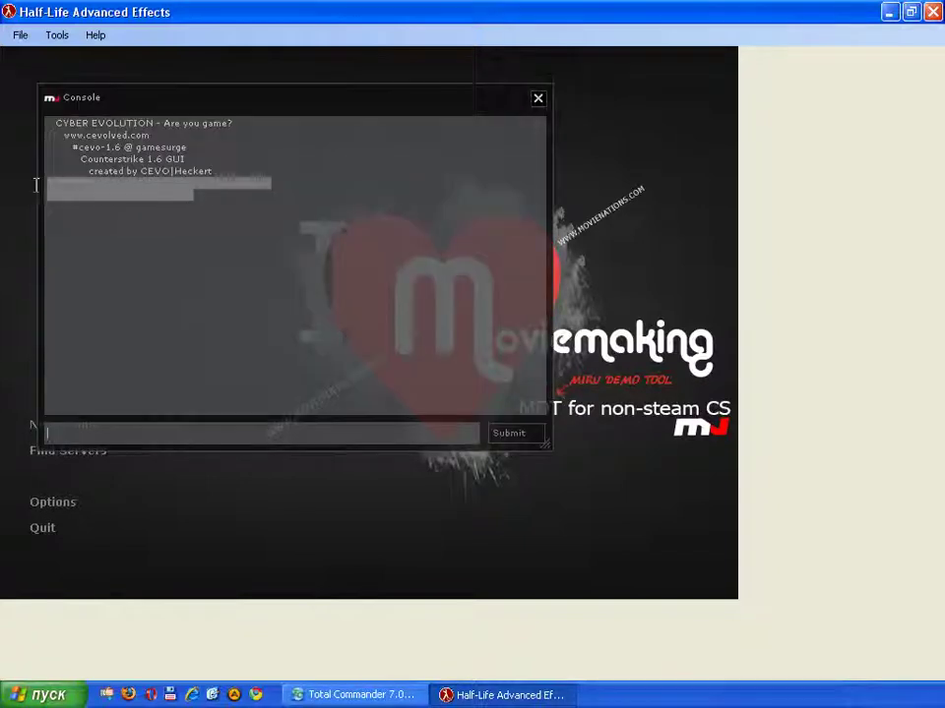
{"action": "left_click", "coordinate": [111, 210]}
{"action": "left_click", "coordinate": [139, 436]}
{"action": "type", "text": "mirv"}
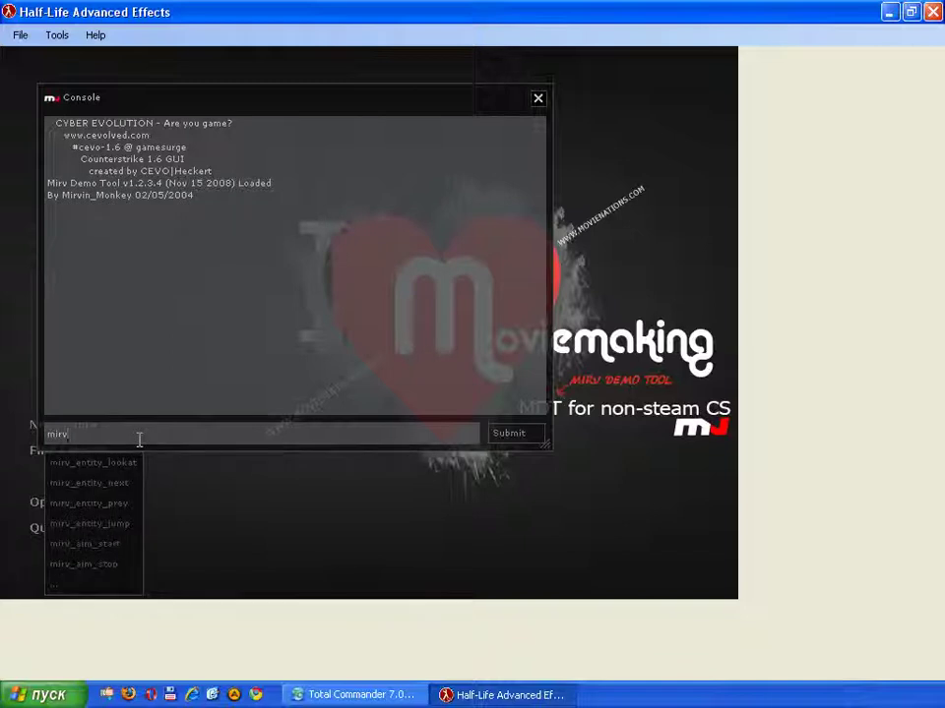
{"action": "key", "text": "BackSpace"}
{"action": "key", "text": "BackSpace"}
{"action": "key", "text": "BackSpace"}
{"action": "key", "text": "BackSpace"}
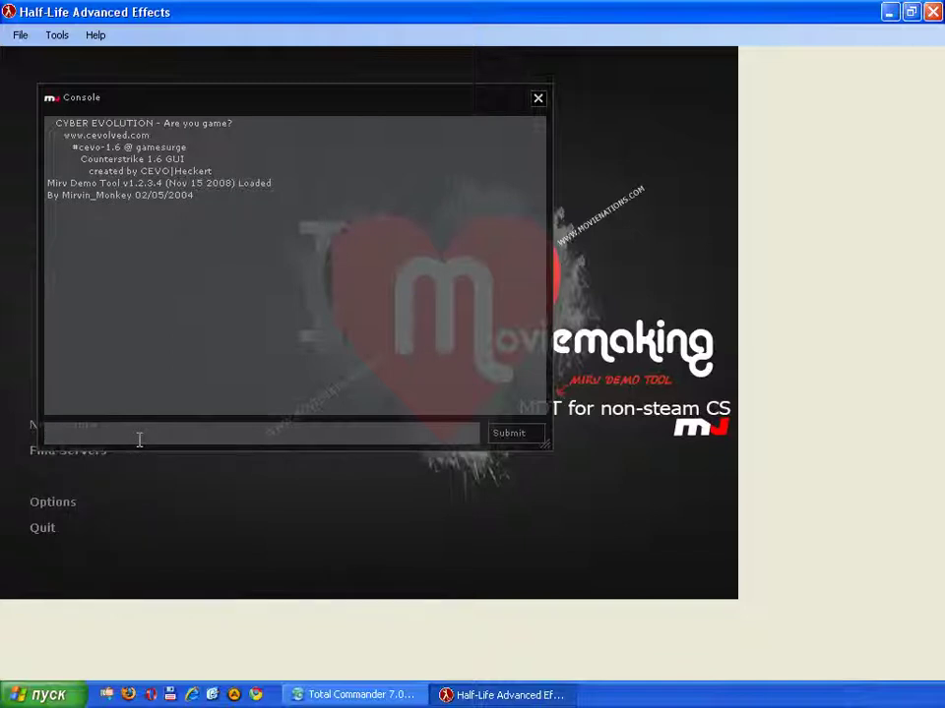
- Play the hltv demo with the viewdemo command and pause its playback in the demo player
{"action": "type", "text": "viewdemo hltv"}
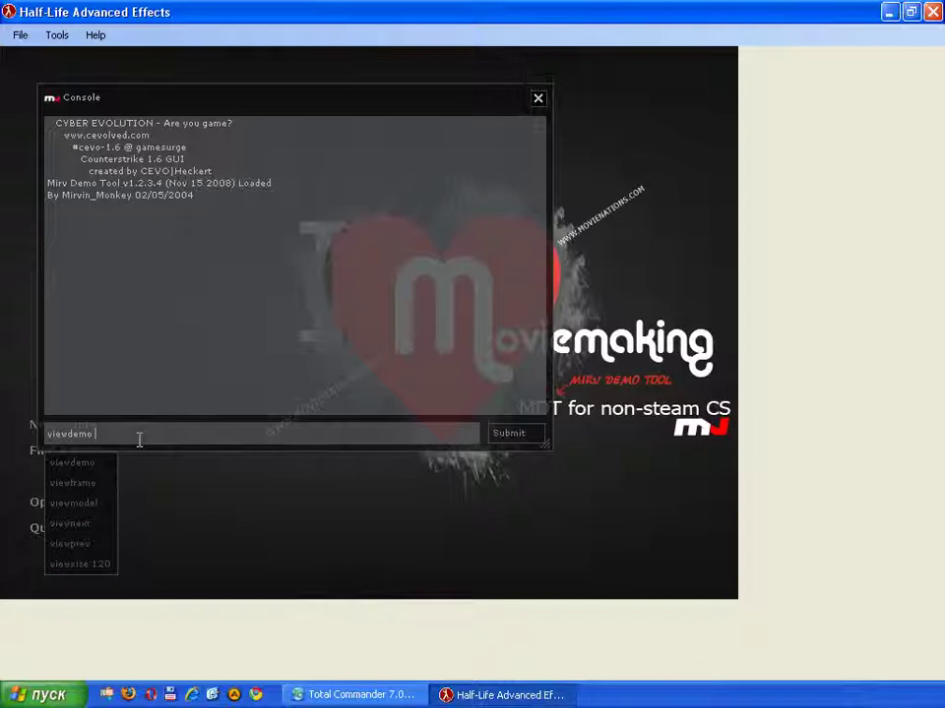
{"action": "key", "text": "Return"}
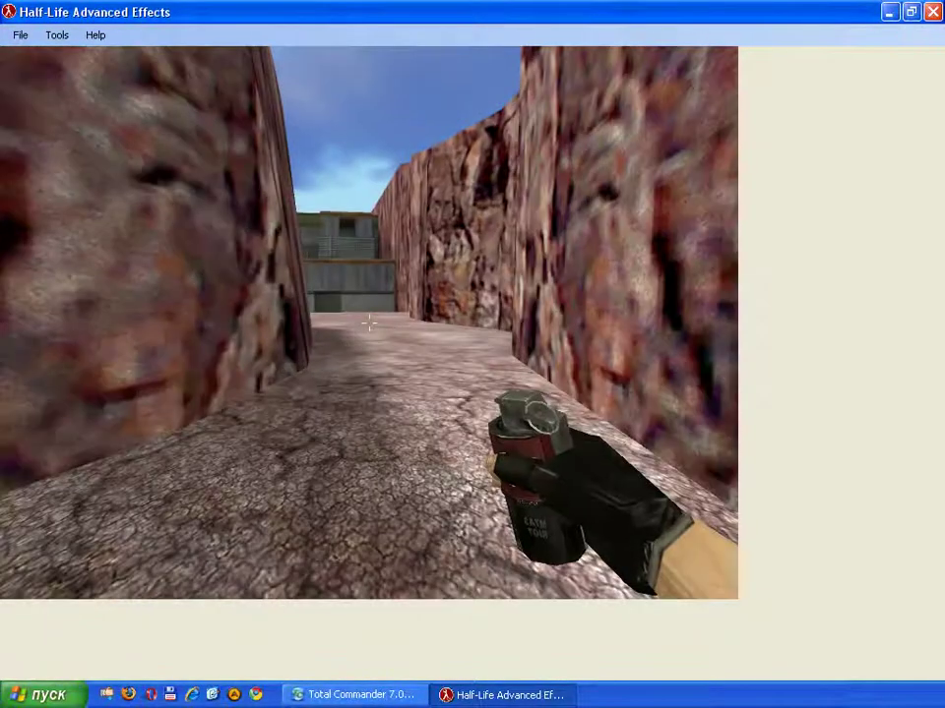
{"action": "key", "text": "Escape"}
{"action": "left_click", "coordinate": [296, 335]}
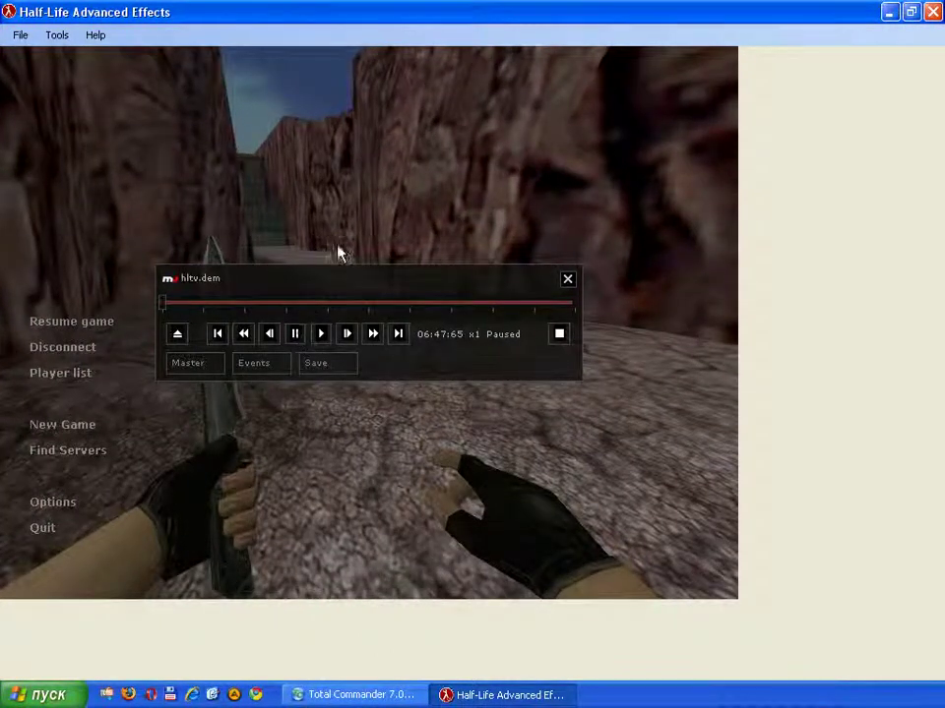
- Move the demo player below the centre of the view and set mirv_movie_filename to "g:\records\lol" in the console
{"action": "left_click_drag", "start_coordinate": [339, 254], "coordinate": [386, 489]}
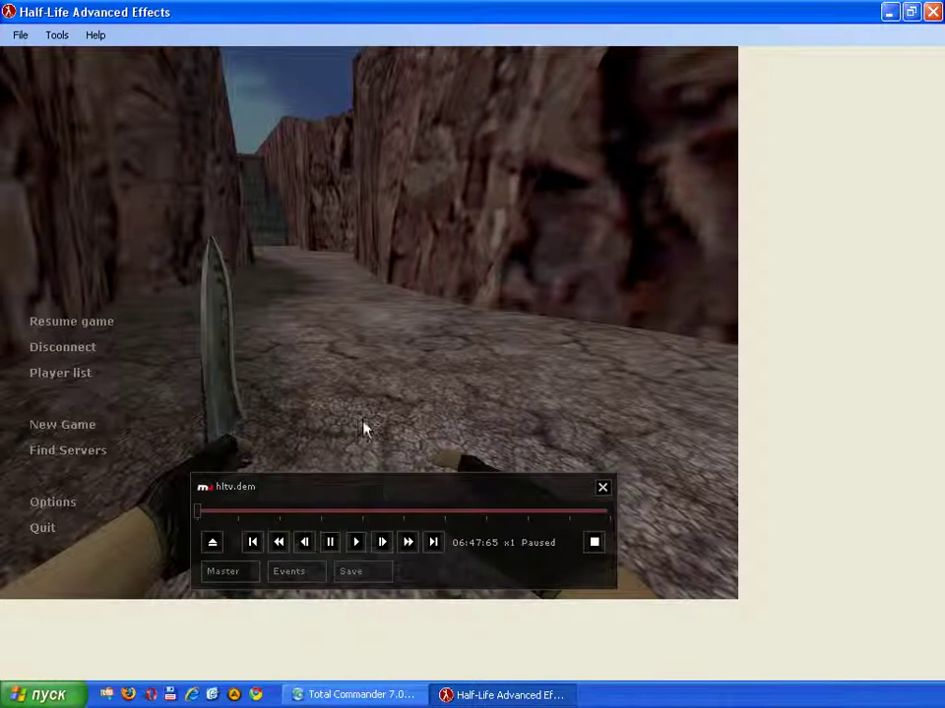
{"action": "key", "text": "grave"}
{"action": "type", "text": "mirv"}
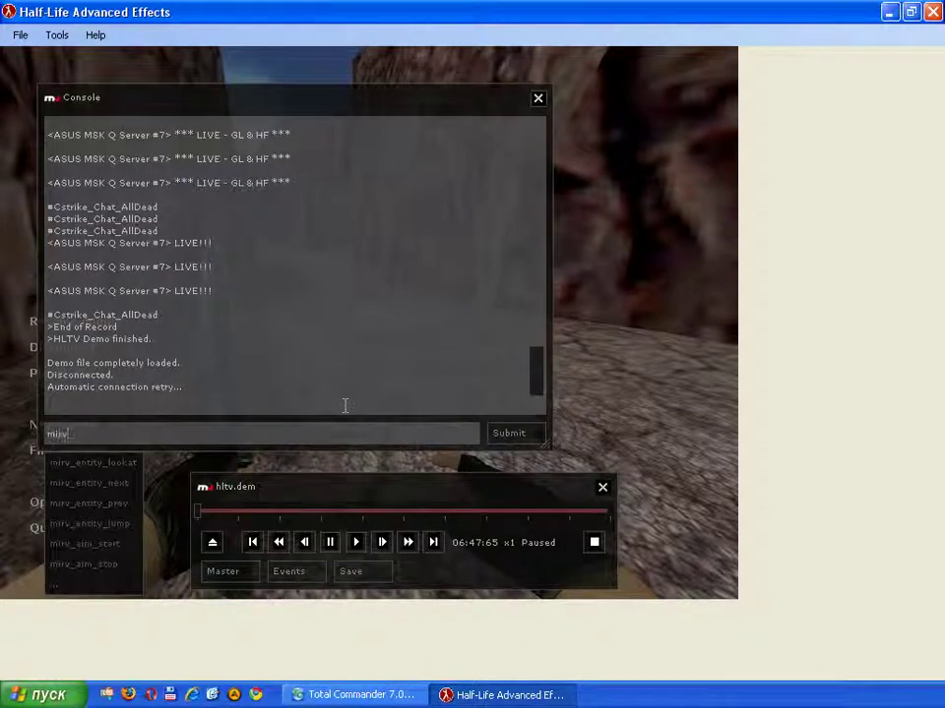
{"action": "type", "text": "_movie_fil"}
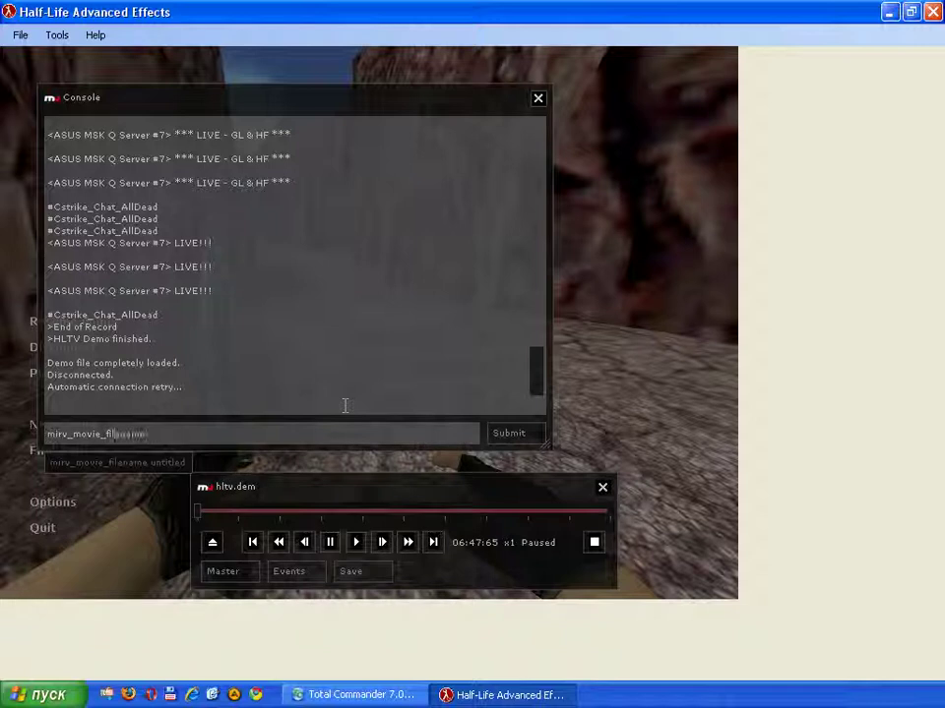
{"action": "key", "text": "Tab"}
{"action": "type", "text": "\"g:\\re"}
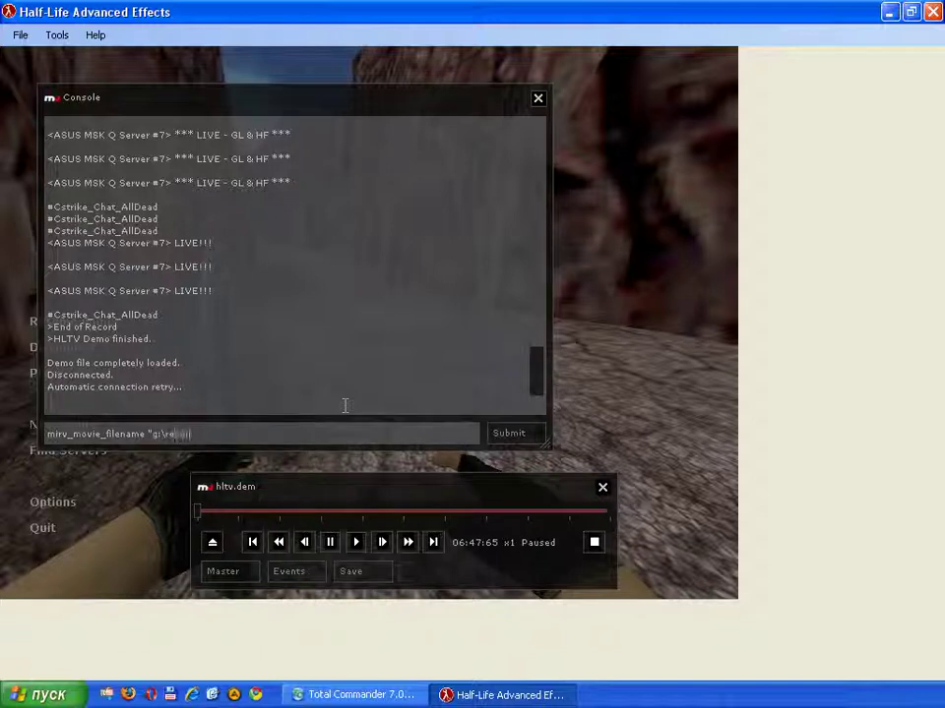
{"action": "type", "text": "cords\\\\lol\""}
{"action": "key", "text": "Return"}
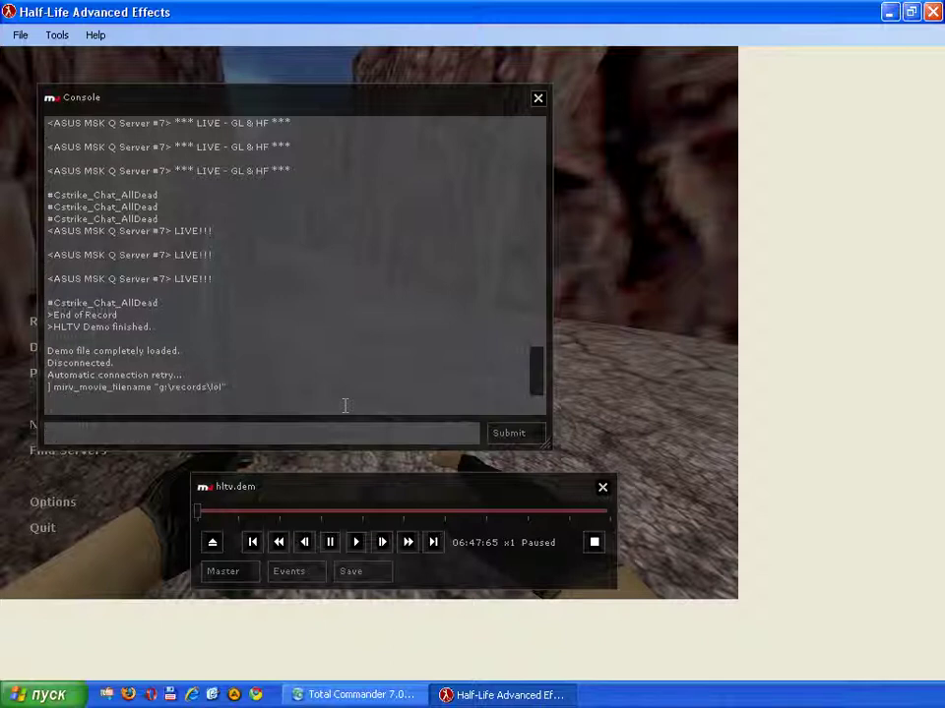
- Set mirv_movie_fps to 90 and enable camera motion export with mirv_movie_export_cammotion 1
{"action": "type", "text": "mirv_movie"}
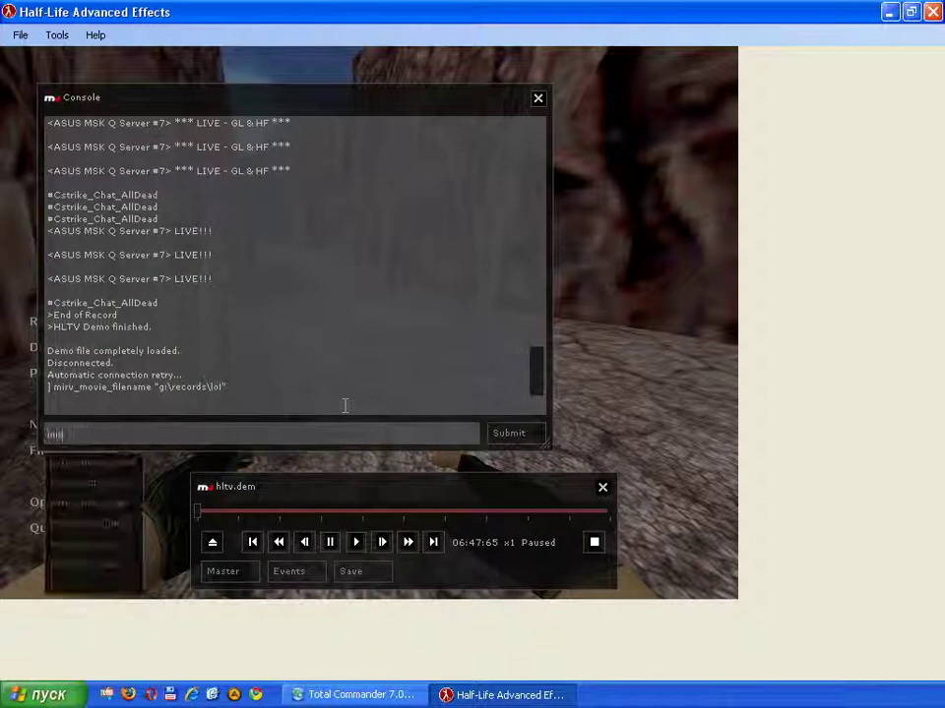
{"action": "type", "text": "_fps 90"}
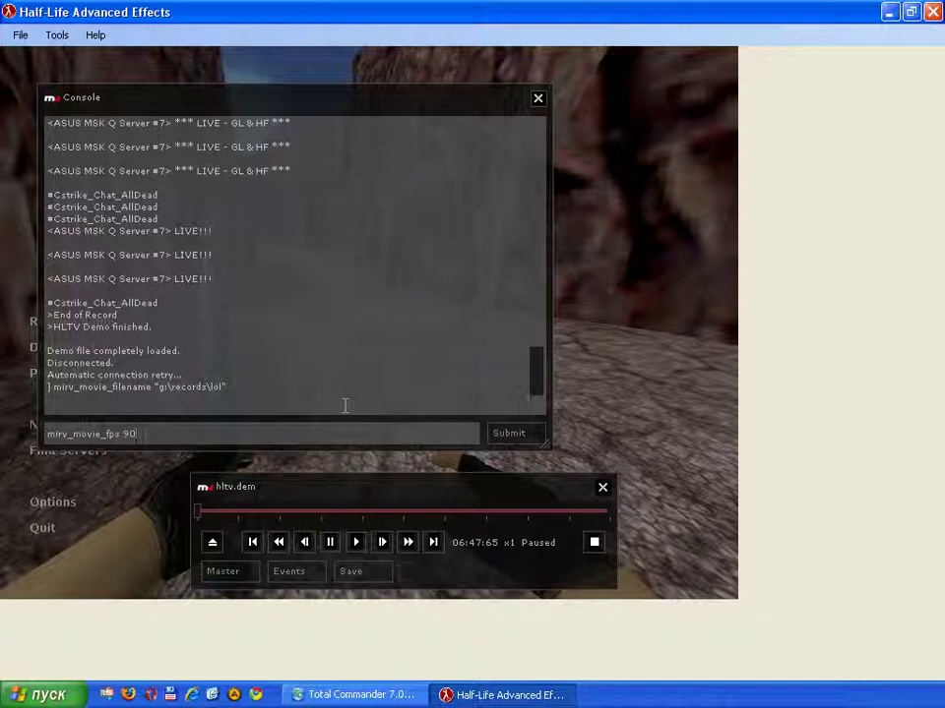
{"action": "key", "text": "Return"}
{"action": "type", "text": "mi"}
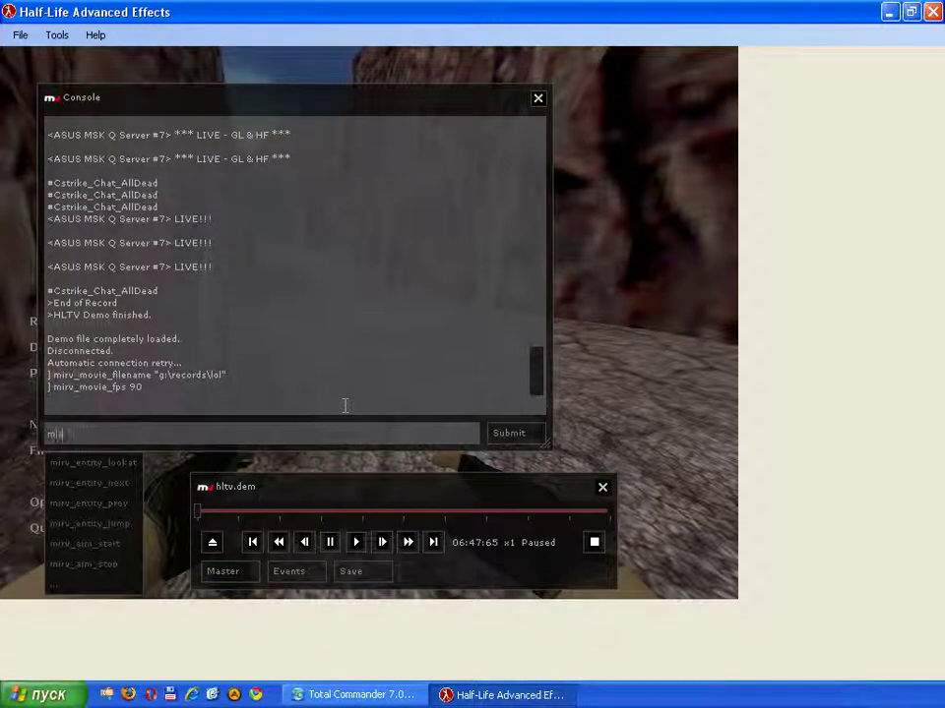
{"action": "type", "text": "rv_movie_e"}
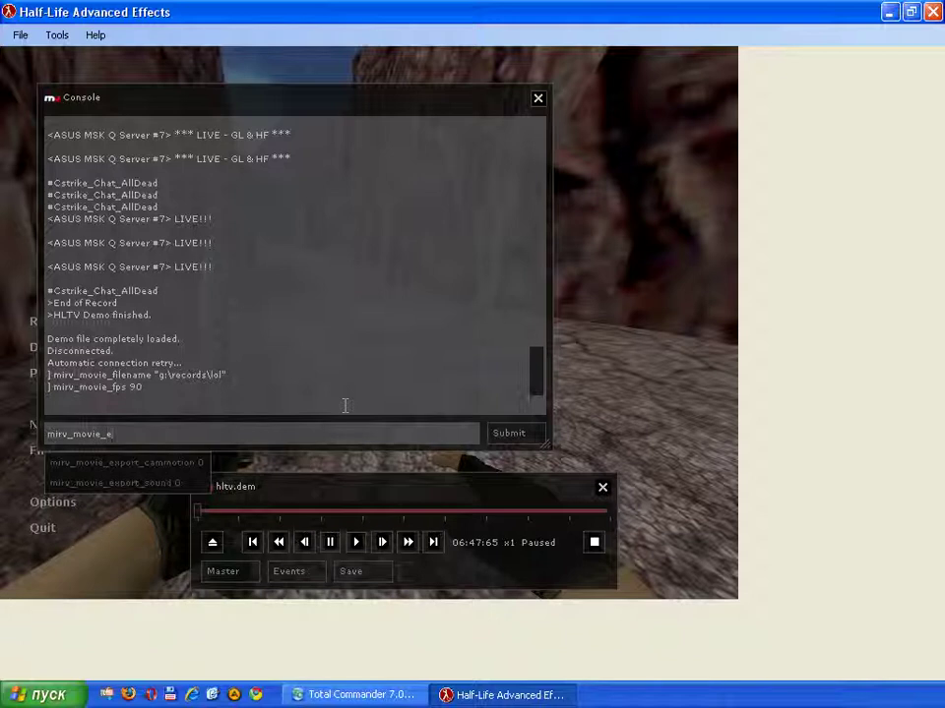
{"action": "key", "text": "Tab"}
{"action": "type", "text": "1"}
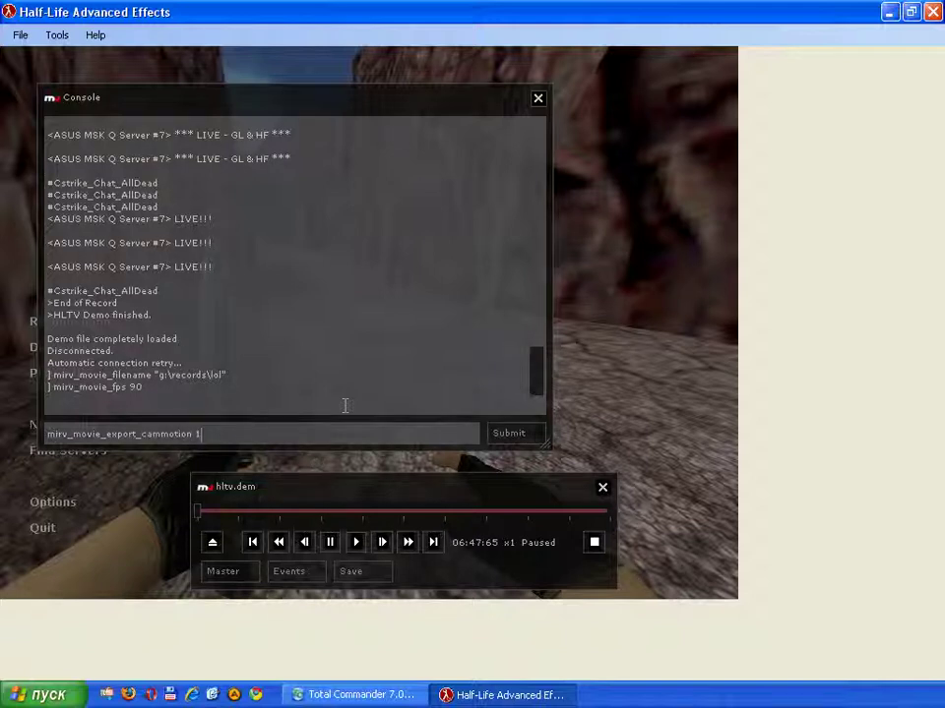
{"action": "key", "text": "Return"}
- Enable sound export for the movie with mirv_movie_export_sound 1
{"action": "type", "text": "mirv_movie_ex"}
{"action": "key", "text": "Tab"}
{"action": "key", "text": "BackSpace"}
{"action": "key", "text": "BackSpace"}
{"action": "key", "text": "BackSpace"}
{"action": "key", "text": "BackSpace"}
{"action": "key", "text": "BackSpace"}
{"action": "key", "text": "BackSpace"}
{"action": "key", "text": "BackSpace"}
{"action": "key", "text": "BackSpace"}
{"action": "key", "text": "BackSpace"}
{"action": "key", "text": "BackSpace"}
{"action": "type", "text": "sound 1"}
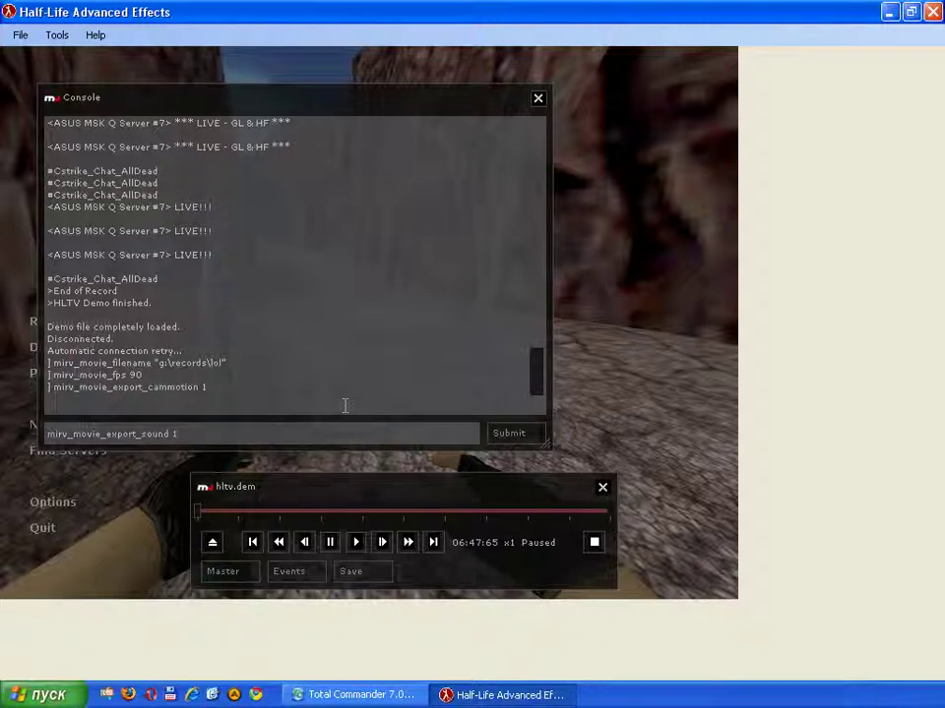
{"action": "key", "text": "Return"}
- Set the recorded sound volume to 0.5 with mirv_movie_sound_volume
{"action": "type", "text": "mirv_mov"}
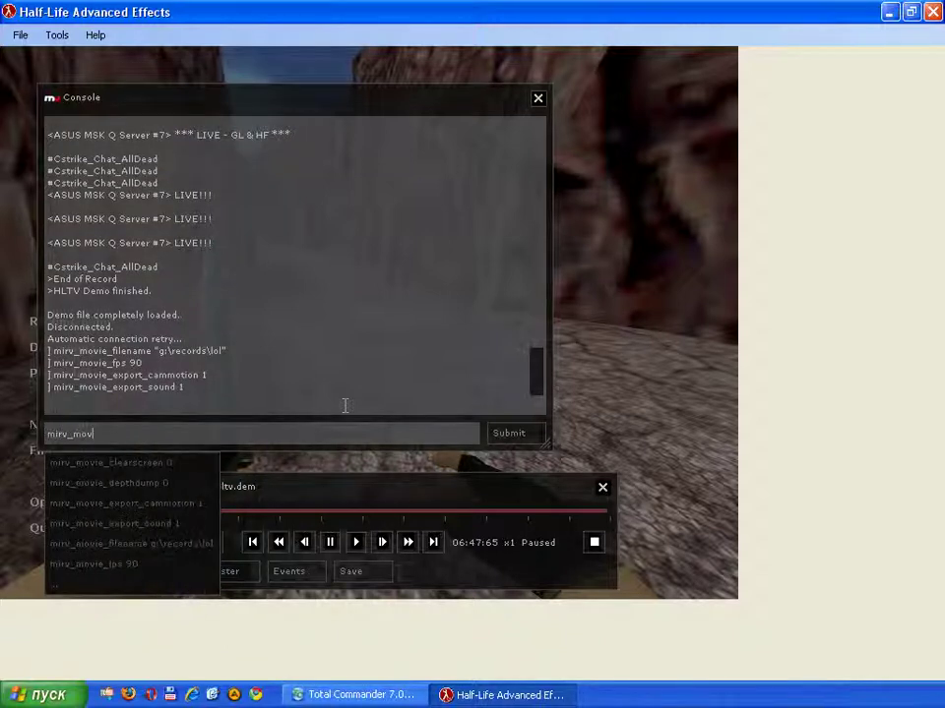
{"action": "type", "text": "ie_so"}
{"action": "key", "text": "Tab"}
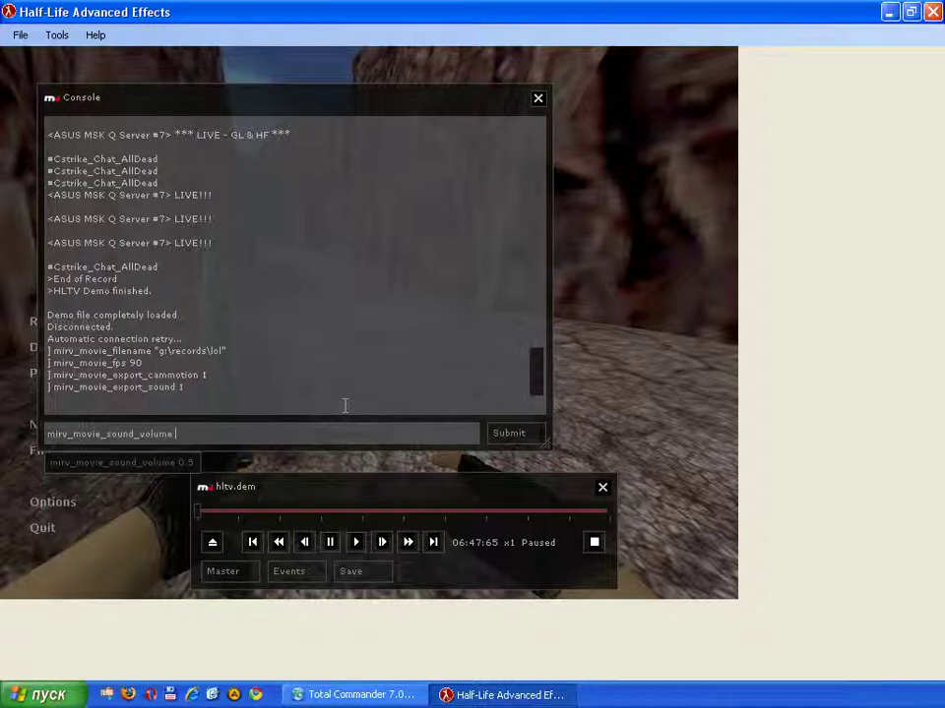
{"action": "type", "text": "0.5"}
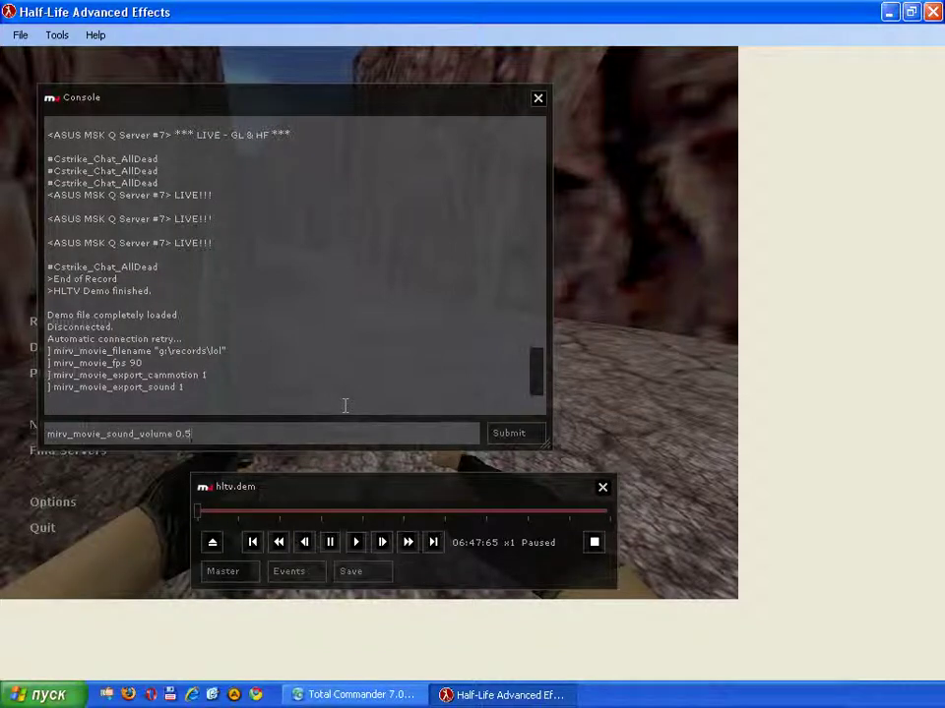
{"action": "key", "text": "Return"}
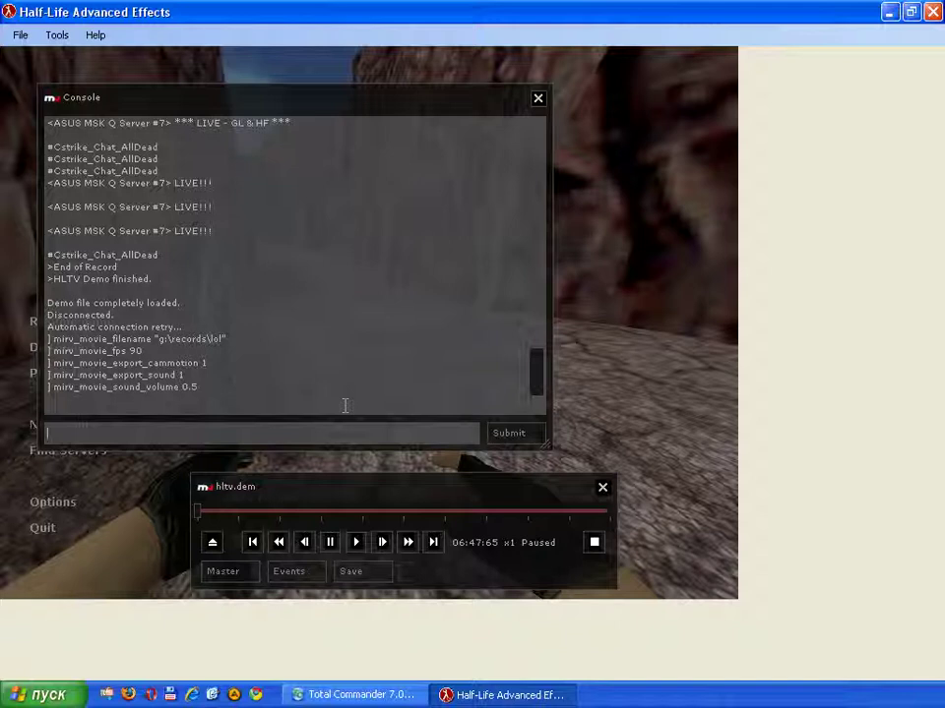
- Query the usage of mirv_crosshair_fps in the console and set it to 90
{"action": "type", "text": "mirv_ent"}
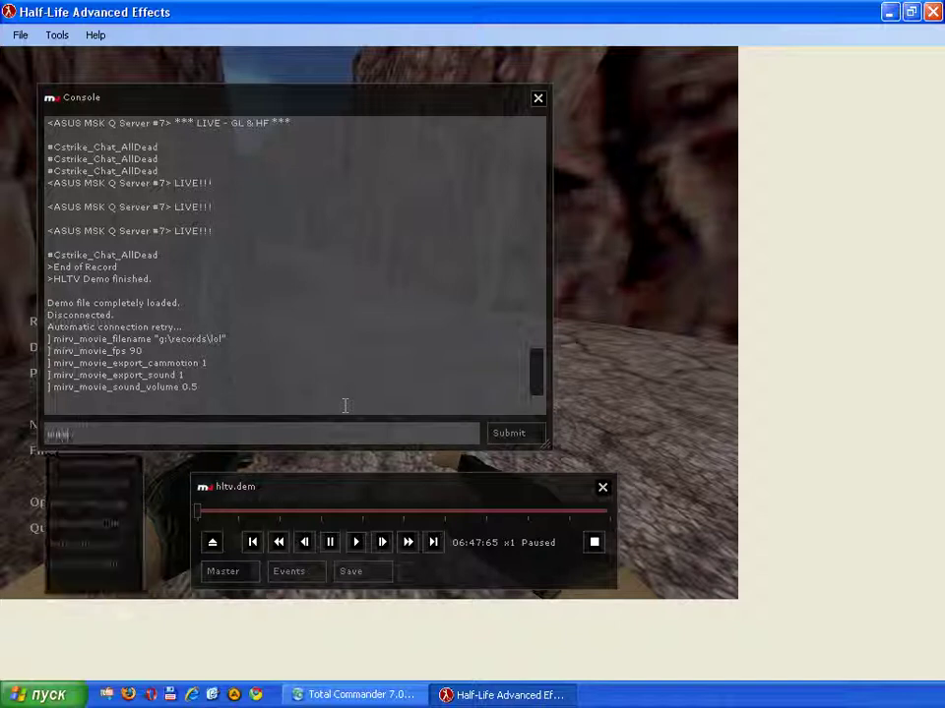
{"action": "key", "text": "BackSpace"}
{"action": "key", "text": "BackSpace"}
{"action": "key", "text": "BackSpace"}
{"action": "type", "text": "cr"}
{"action": "key", "text": "Tab"}
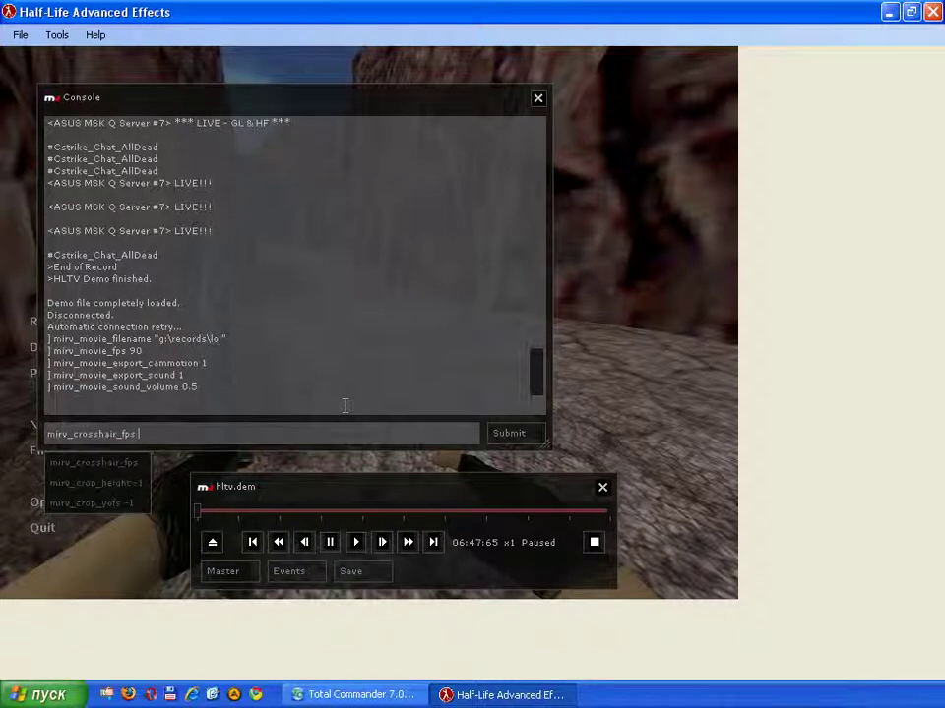
{"action": "key", "text": "Return"}
{"action": "key", "text": "Up"}
{"action": "type", "text": "90"}
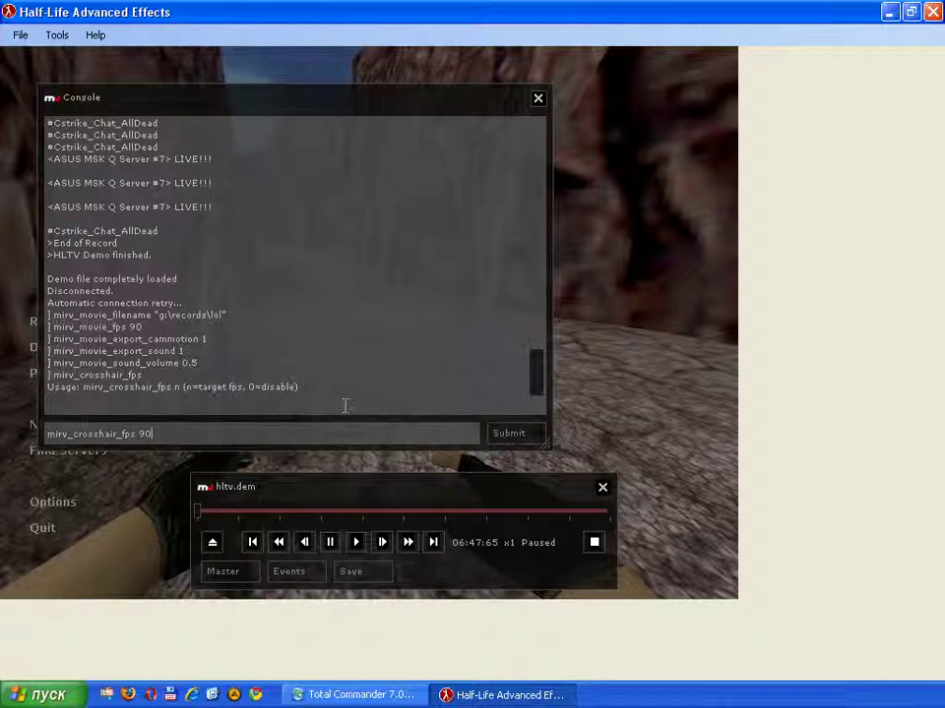
{"action": "key", "text": "Return"}
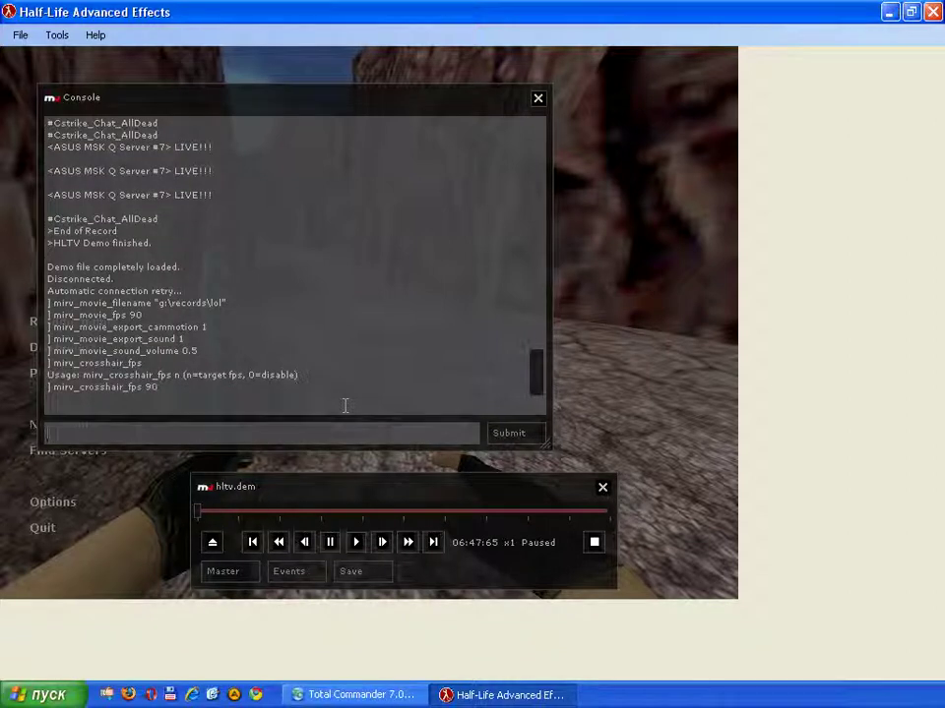
{"action": "type", "text": "__mirv_cr"}
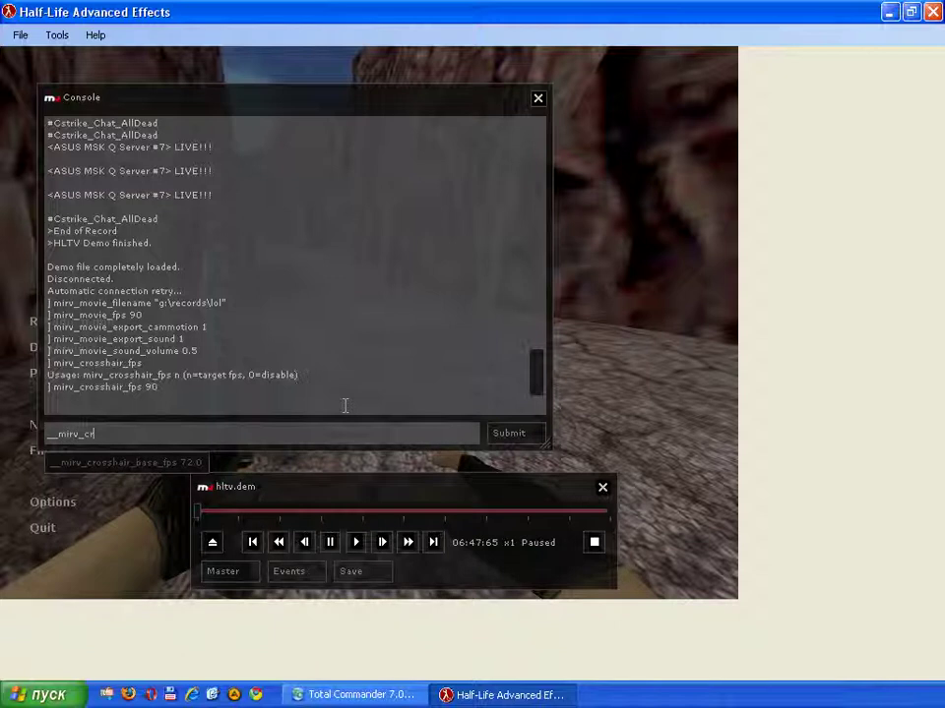
{"action": "key", "text": "Tab"}
{"action": "key", "text": "BackSpace"}
{"action": "key", "text": "BackSpace"}
{"action": "key", "text": "BackSpace"}
{"action": "key", "text": "BackSpace"}
{"action": "key", "text": "BackSpace"}
{"action": "key", "text": "BackSpace"}
{"action": "key", "text": "BackSpace"}
{"action": "key", "text": "BackSpace"}
{"action": "key", "text": "BackSpace"}
{"action": "key", "text": "BackSpace"}
{"action": "key", "text": "BackSpace"}
{"action": "key", "text": "BackSpace"}
{"action": "key", "text": "BackSpace"}
{"action": "key", "text": "BackSpace"}
{"action": "key", "text": "BackSpace"}
{"action": "key", "text": "BackSpace"}
{"action": "key", "text": "BackSpace"}
{"action": "key", "text": "BackSpace"}
{"action": "key", "text": "BackSpace"}
{"action": "key", "text": "BackSpace"}
{"action": "key", "text": "Return"}
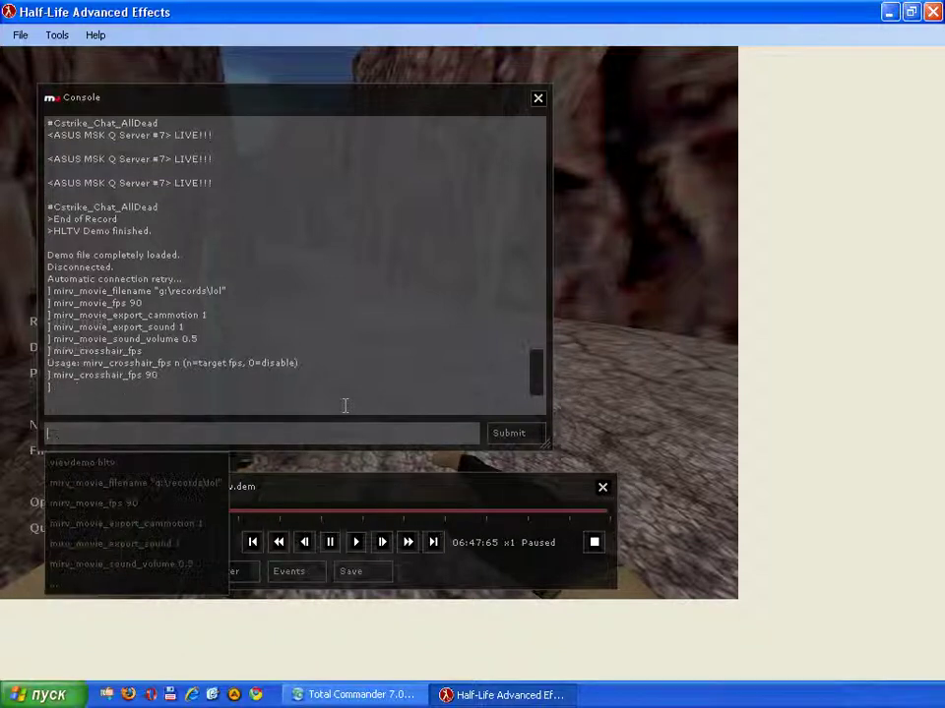
- Bind f1 to "mirv_recordmovie_start" in the console
{"action": "type", "text": "bin"}
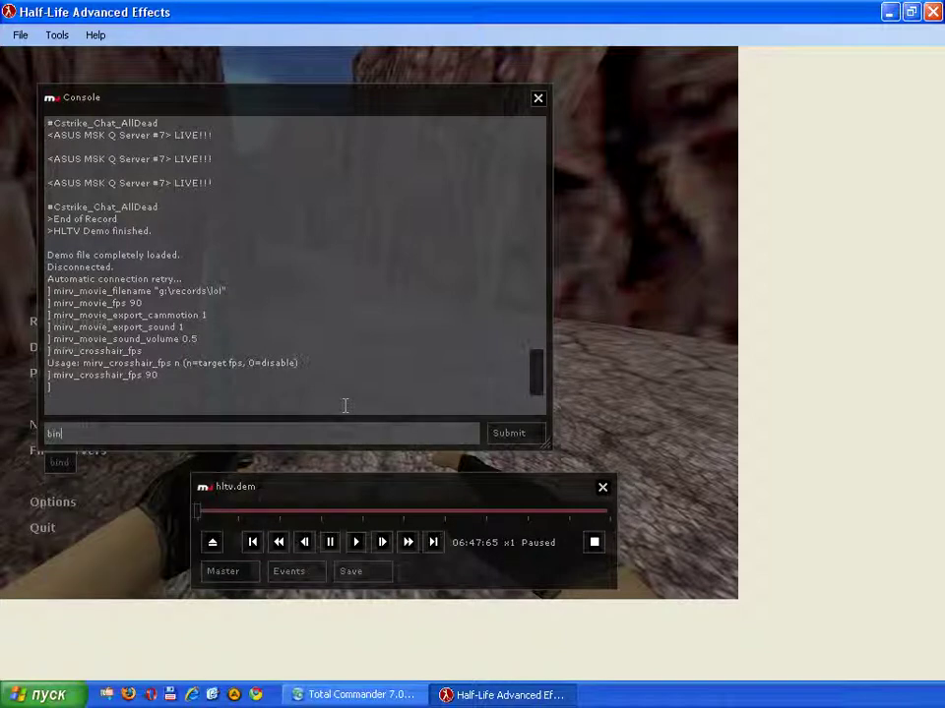
{"action": "type", "text": "d f1 \"mirv_"}
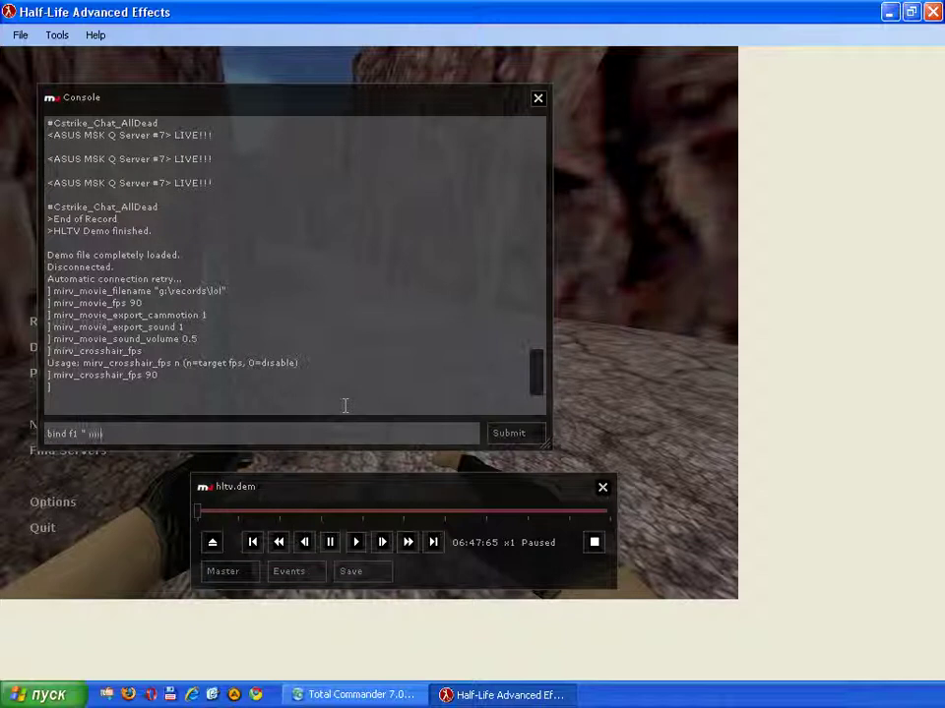
{"action": "type", "text": "recordmovie_start\""}
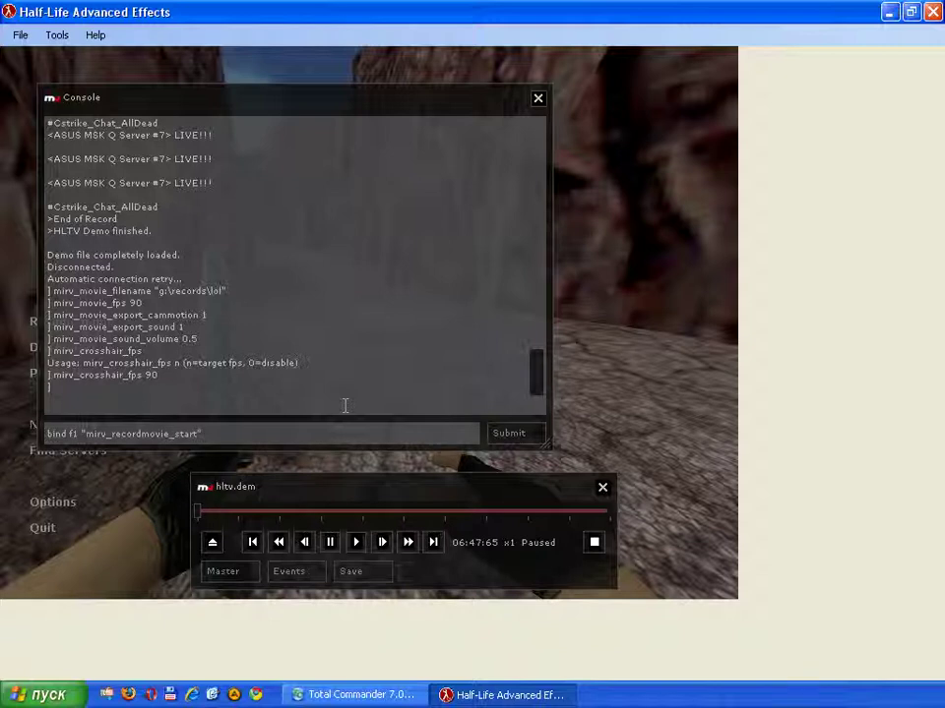
{"action": "key", "text": "Return"}
- Reuse the previous bind command, edited to bind f2 to "mirv_recordmovie_stop"
{"action": "key", "text": "Up"}
{"action": "key", "text": "Left"}
{"action": "key", "text": "Left"}
{"action": "key", "text": "Left"}
{"action": "key", "text": "Left"}
{"action": "key", "text": "Left"}
{"action": "key", "text": "Left"}
{"action": "key", "text": "Left"}
{"action": "key", "text": "Left"}
{"action": "key", "text": "Left"}
{"action": "key", "text": "Left"}
{"action": "key", "text": "Left"}
{"action": "key", "text": "Left"}
{"action": "key", "text": "Left"}
{"action": "key", "text": "Left"}
{"action": "key", "text": "Left"}
{"action": "key", "text": "Left"}
{"action": "key", "text": "Left"}
{"action": "key", "text": "Left"}
{"action": "key", "text": "Left"}
{"action": "key", "text": "Left"}
{"action": "key", "text": "Left"}
{"action": "key", "text": "Left"}
{"action": "key", "text": "Left"}
{"action": "key", "text": "Left"}
{"action": "key", "text": "Left"}
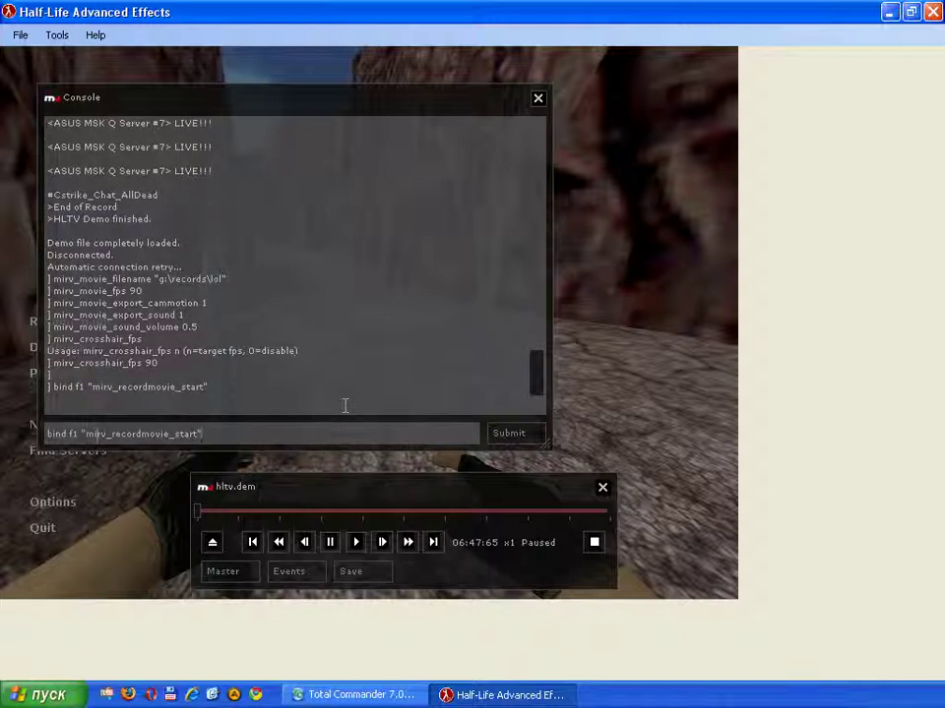
{"action": "key", "text": "BackSpace"}
{"action": "type", "text": "2"}
{"action": "key", "text": "End"}
{"action": "key", "text": "BackSpace"}
{"action": "key", "text": "BackSpace"}
{"action": "key", "text": "BackSpace"}
{"action": "key", "text": "BackSpace"}
{"action": "type", "text": "op\""}
{"action": "key", "text": "Return"}
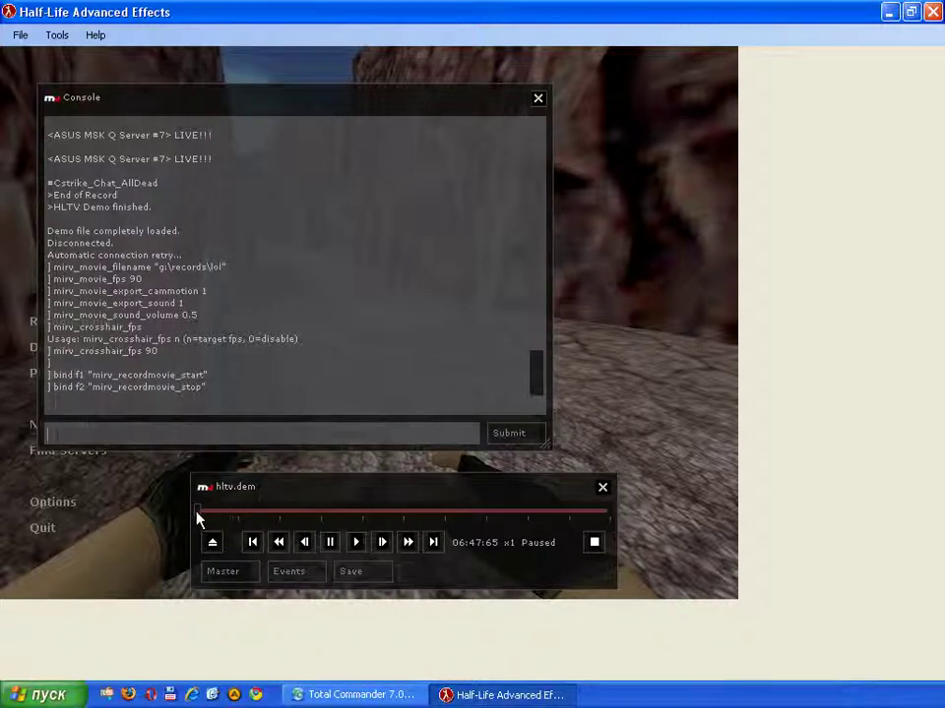
- Seek the hltv demo to about 14:45, play the scene from there and pause playback at about 14:52
{"action": "left_click_drag", "start_coordinate": [197, 513], "coordinate": [205, 513]}
{"action": "left_click", "coordinate": [251, 519]}
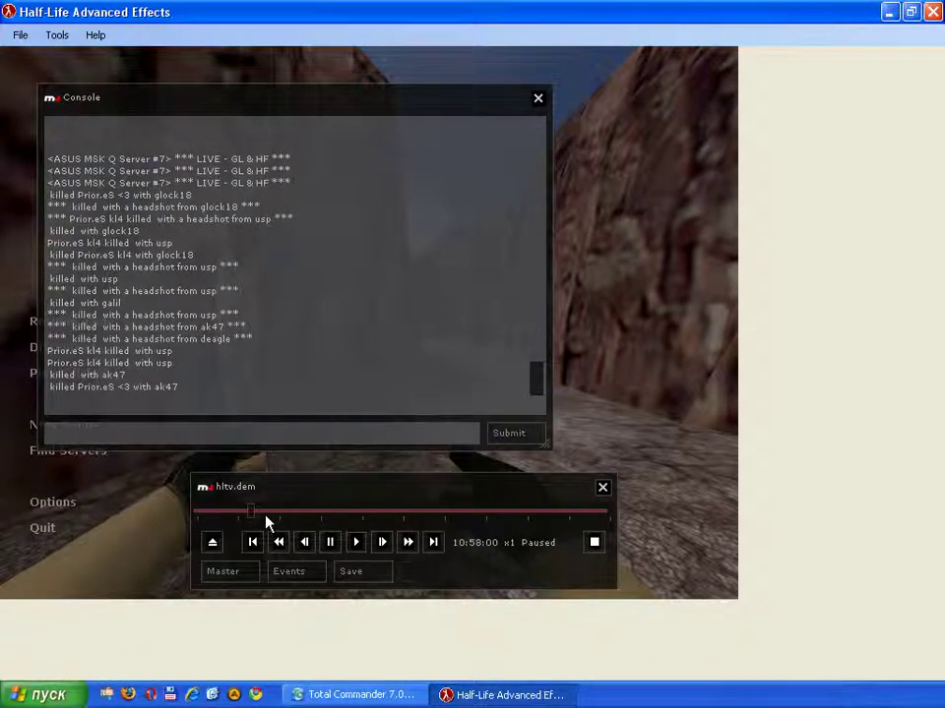
{"action": "left_click", "coordinate": [251, 520]}
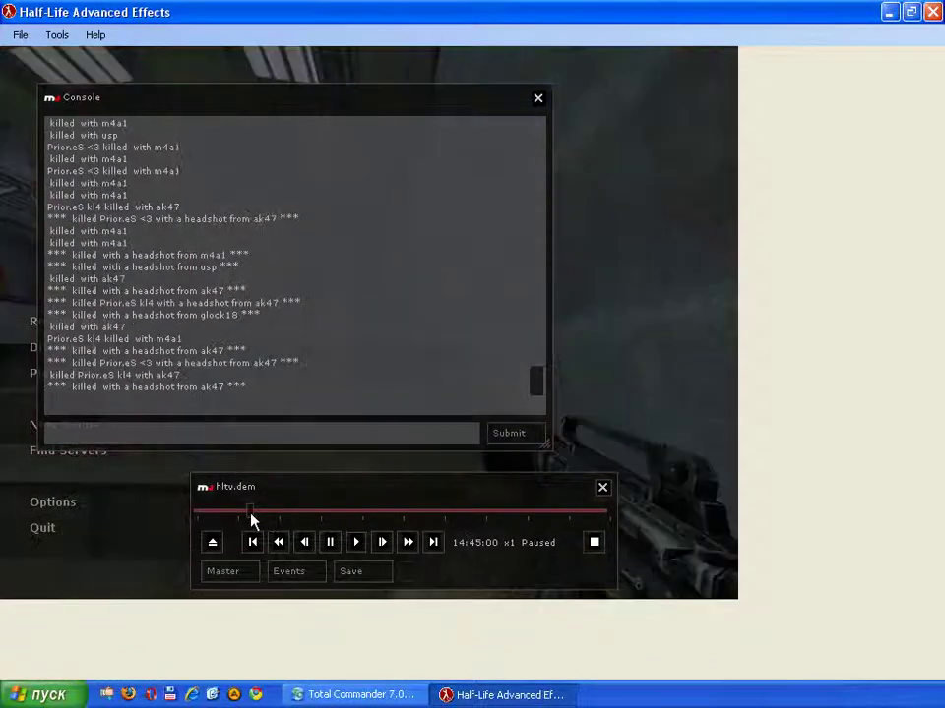
{"action": "left_click", "coordinate": [358, 543]}
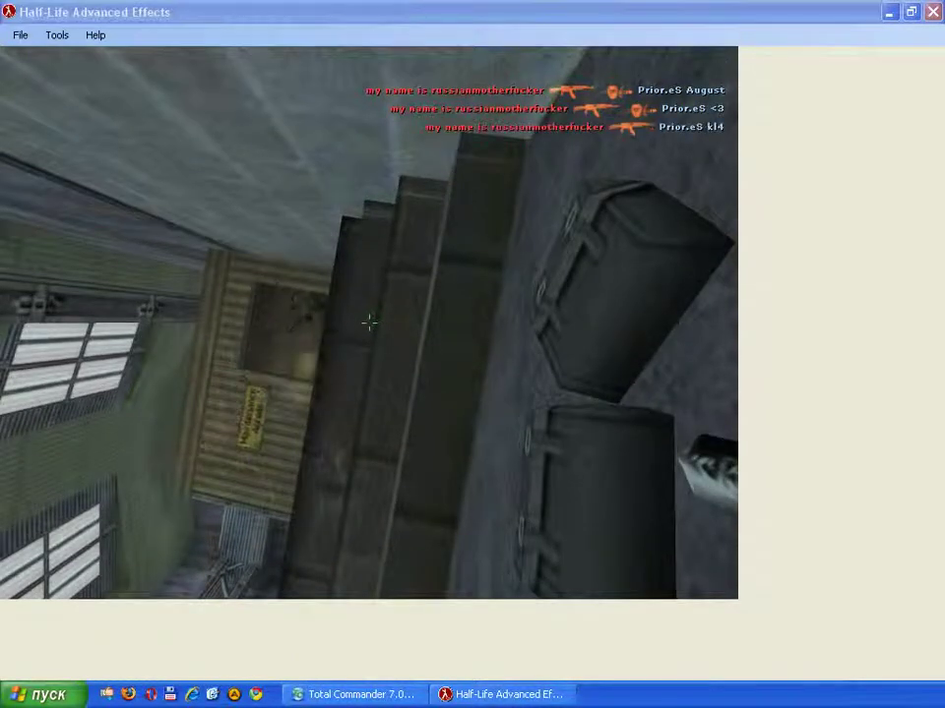
{"action": "key", "text": "Escape"}
{"action": "left_click", "coordinate": [331, 545]}
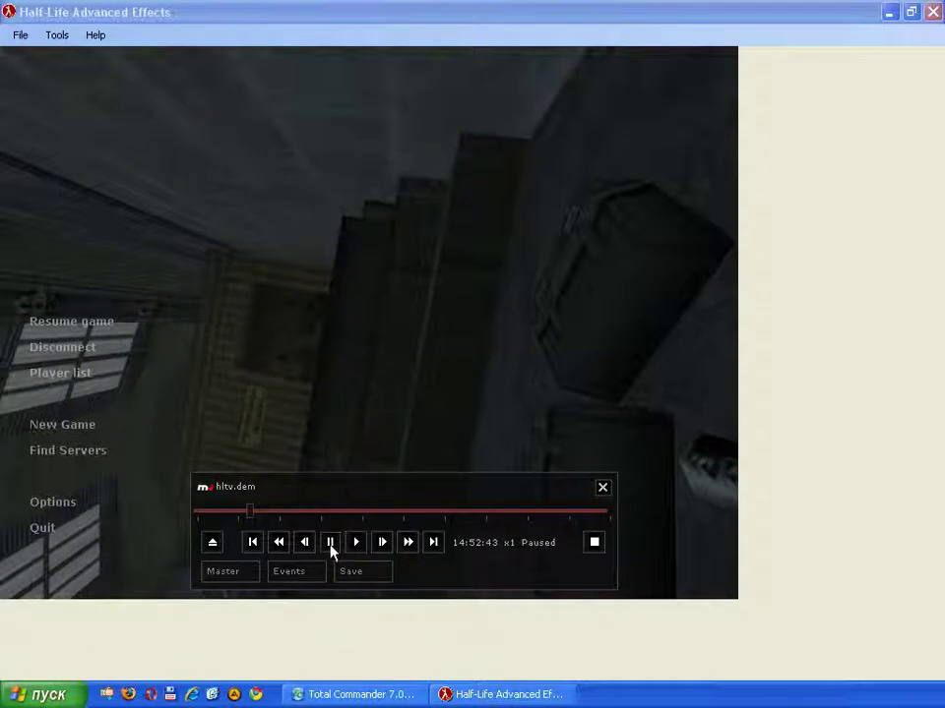
- Switch to Total Commander, open the g:\records folder and browse the recorded TGA frames starting from lol_00_all_00000
{"action": "left_click", "coordinate": [377, 695]}
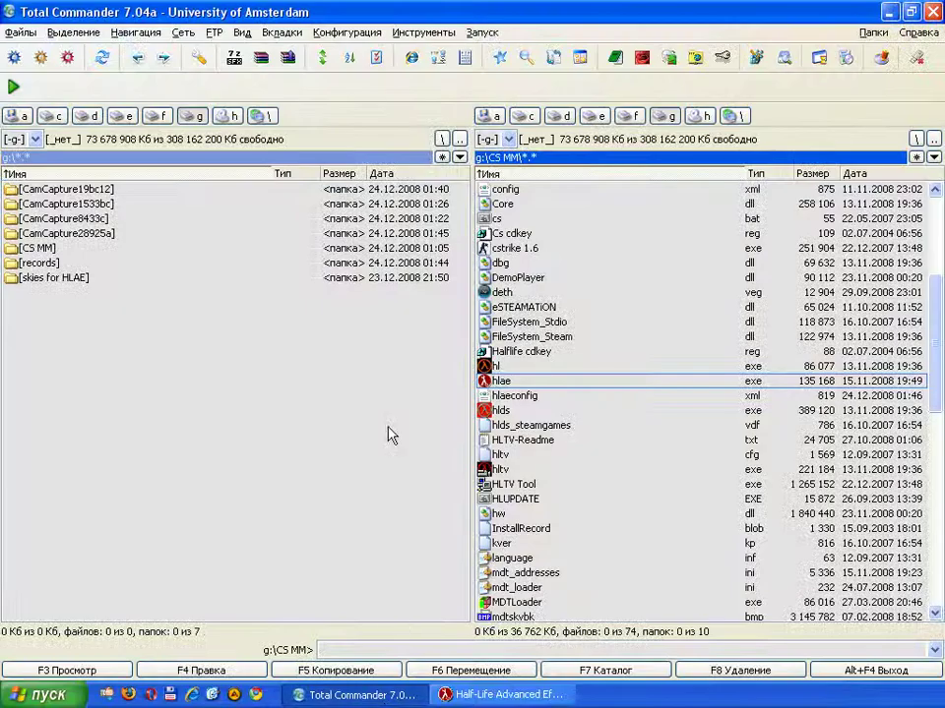
{"action": "left_click", "coordinate": [94, 263]}
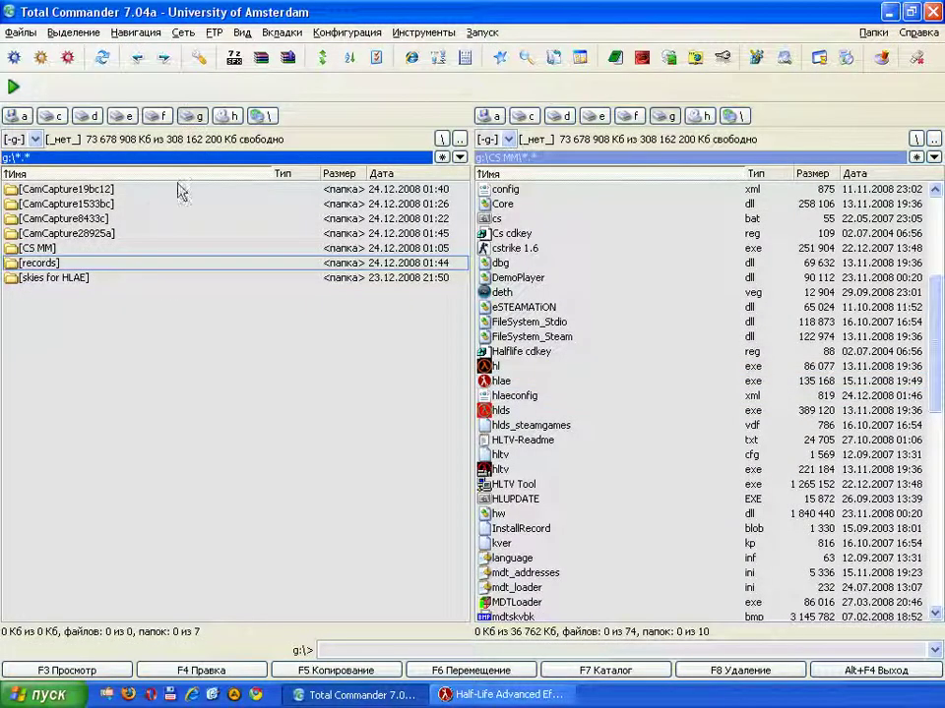
{"action": "double_click", "coordinate": [72, 263]}
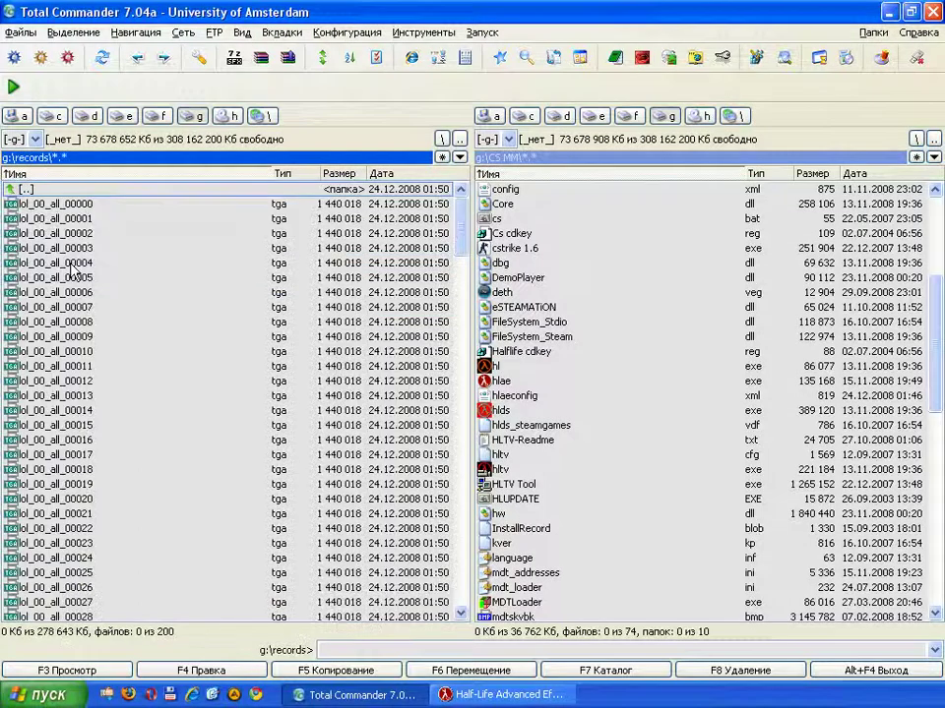
{"action": "double_click", "coordinate": [49, 205]}
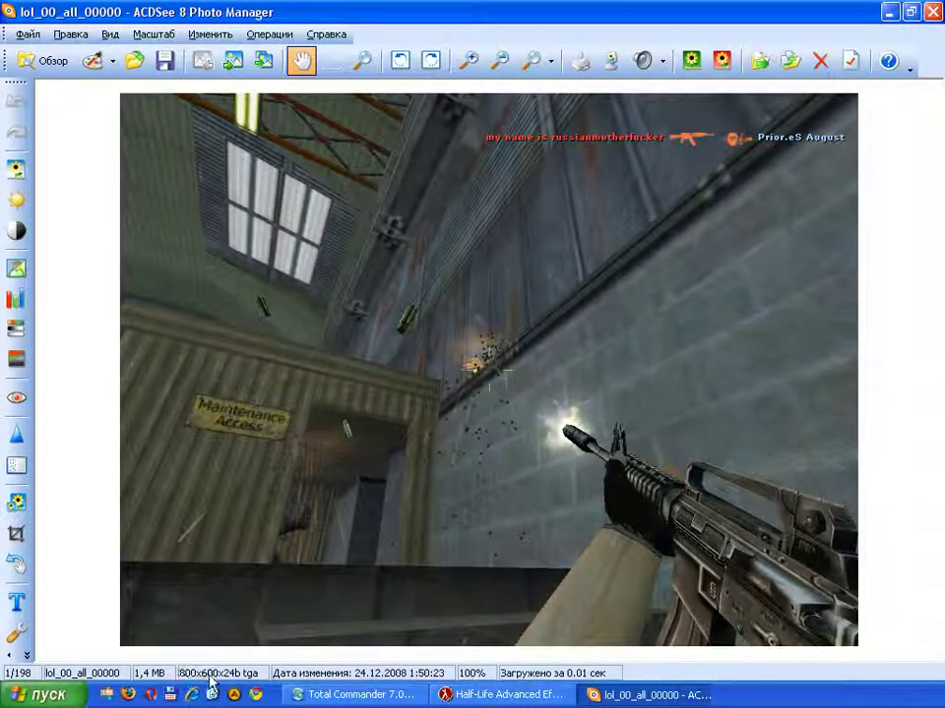
{"action": "scroll", "coordinate": [423, 458], "scroll_direction": "down", "scroll_amount": 16}
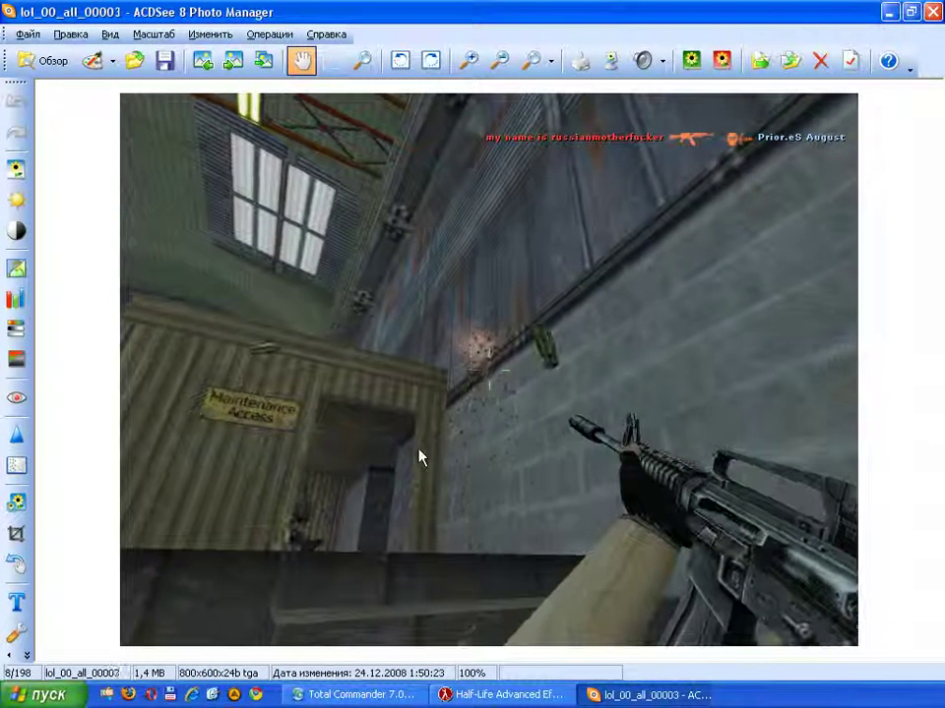
- Browse more of the recorded lol_00 TGA frames and review the file list in g:\records down to lol_00_sound
{"action": "scroll", "coordinate": [398, 430], "scroll_direction": "down", "scroll_amount": 20}
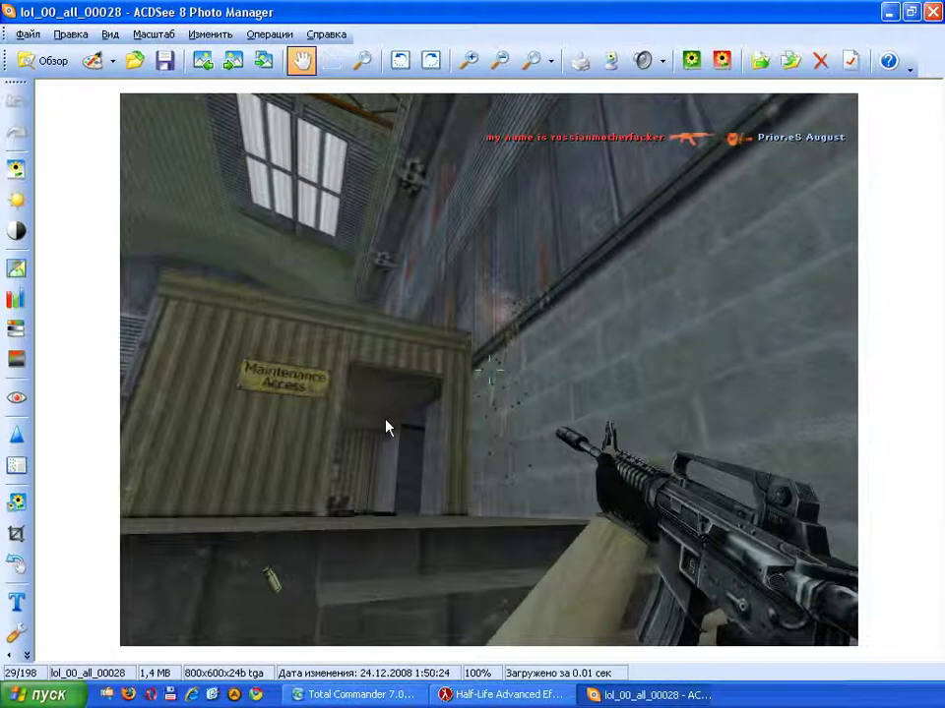
{"action": "key", "text": "Escape"}
{"action": "left_click_drag", "start_coordinate": [460, 195], "coordinate": [462, 580]}
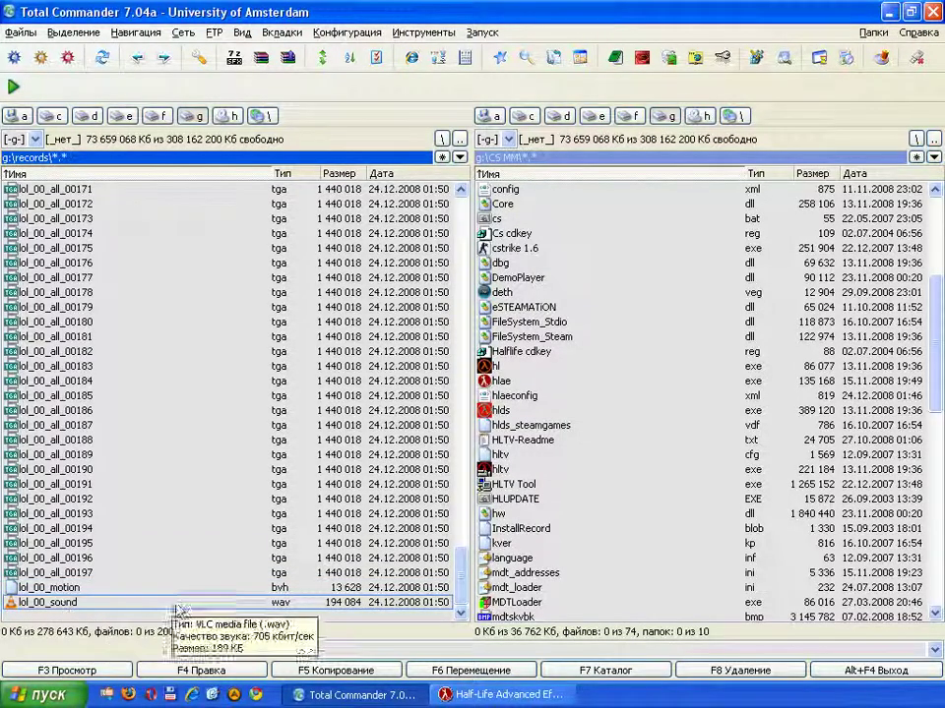
{"action": "left_click_drag", "start_coordinate": [462, 586], "coordinate": [466, 214]}
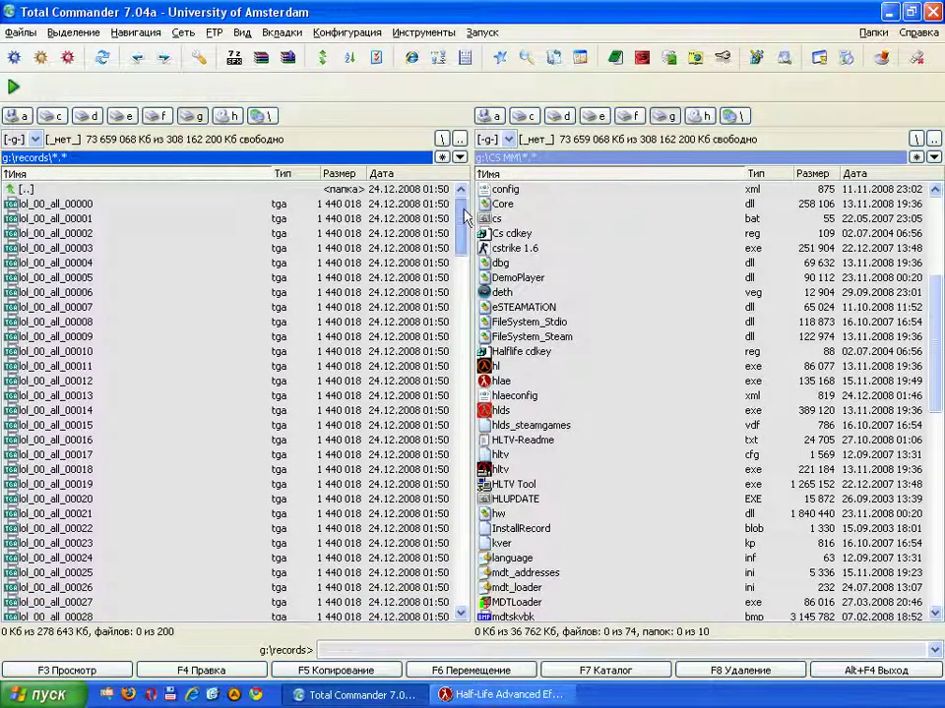
- Switch to Half-Life Advanced Effects and set mirv_movie_splitstreams to 3 in the console
{"action": "left_click", "coordinate": [483, 701]}
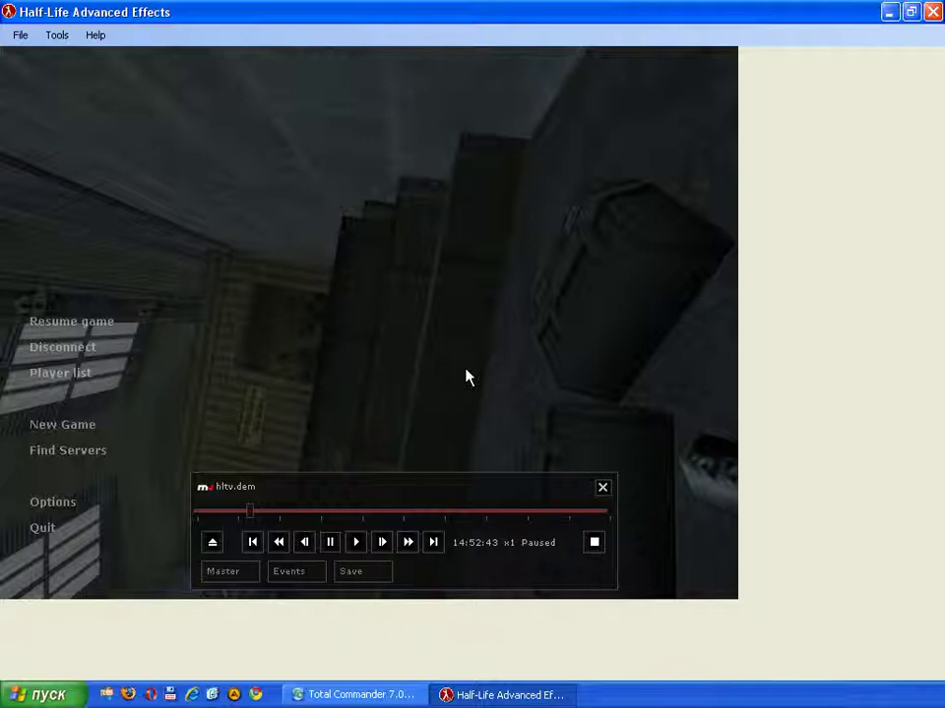
{"action": "key", "text": "grave"}
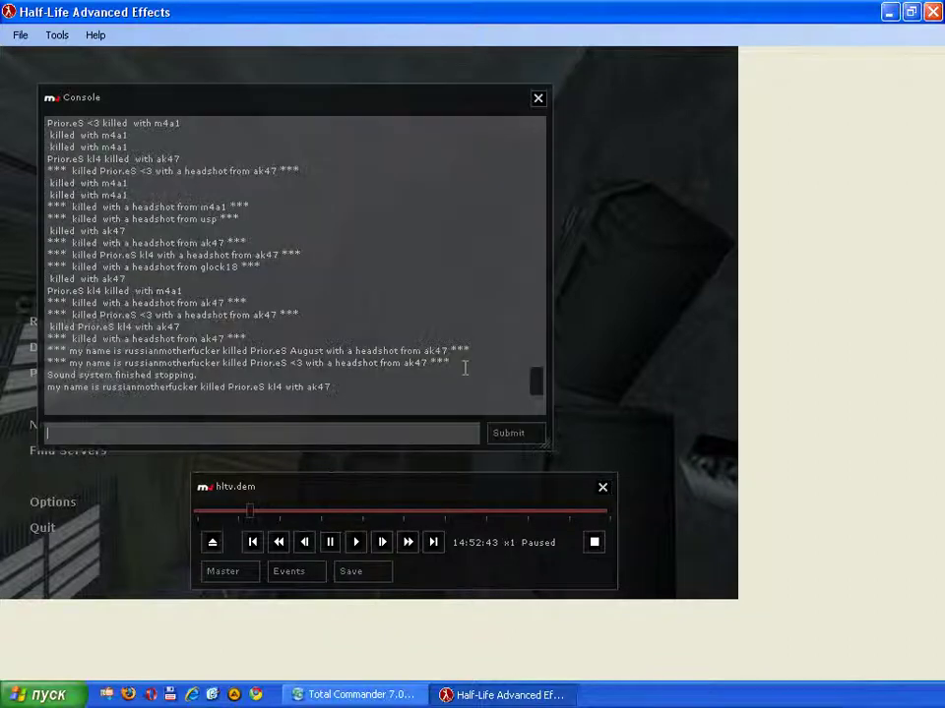
{"action": "type", "text": "mirv_movi"}
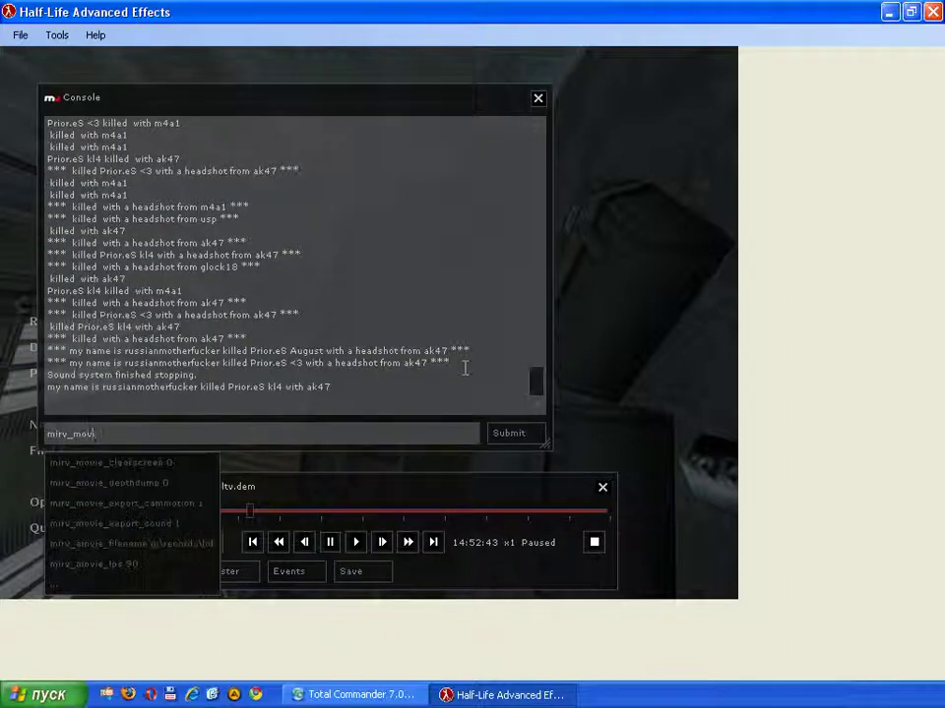
{"action": "type", "text": "e_splitstreams"}
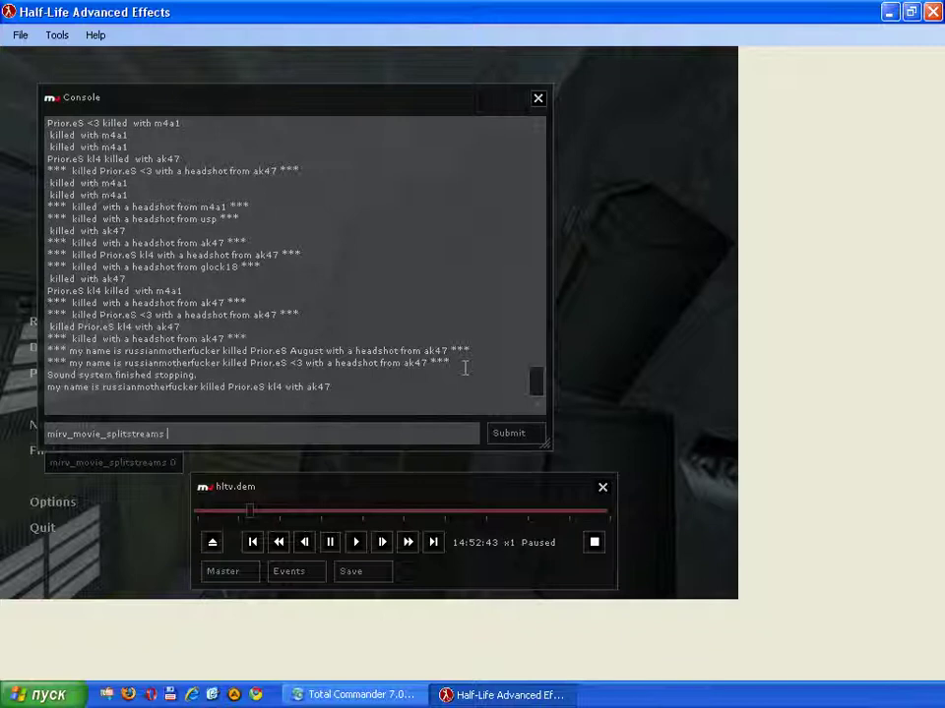
{"action": "type", "text": "3"}
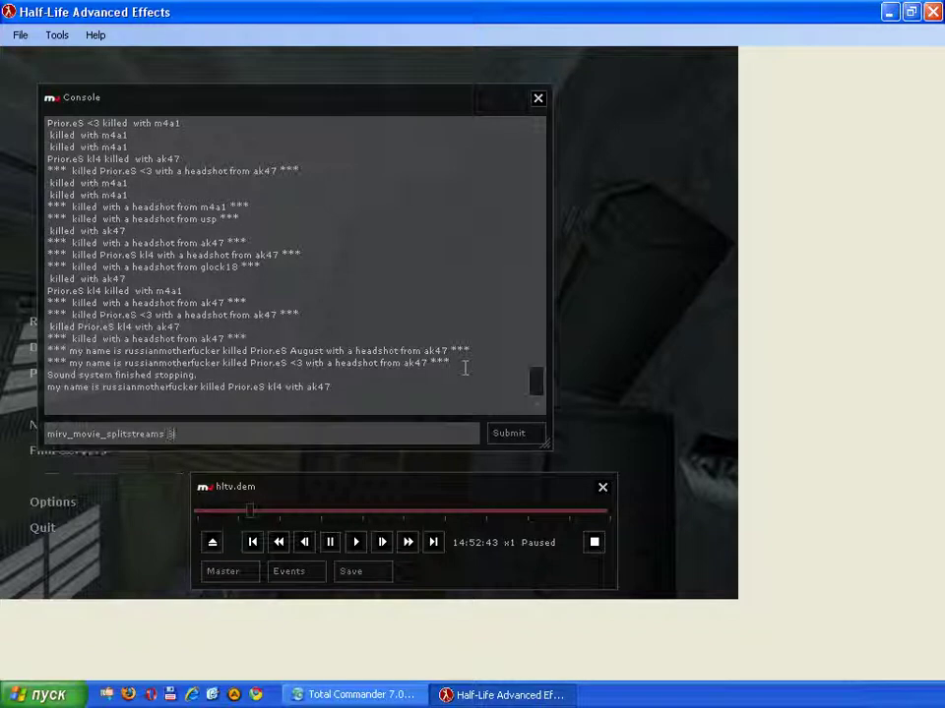
{"action": "key", "text": "Return"}
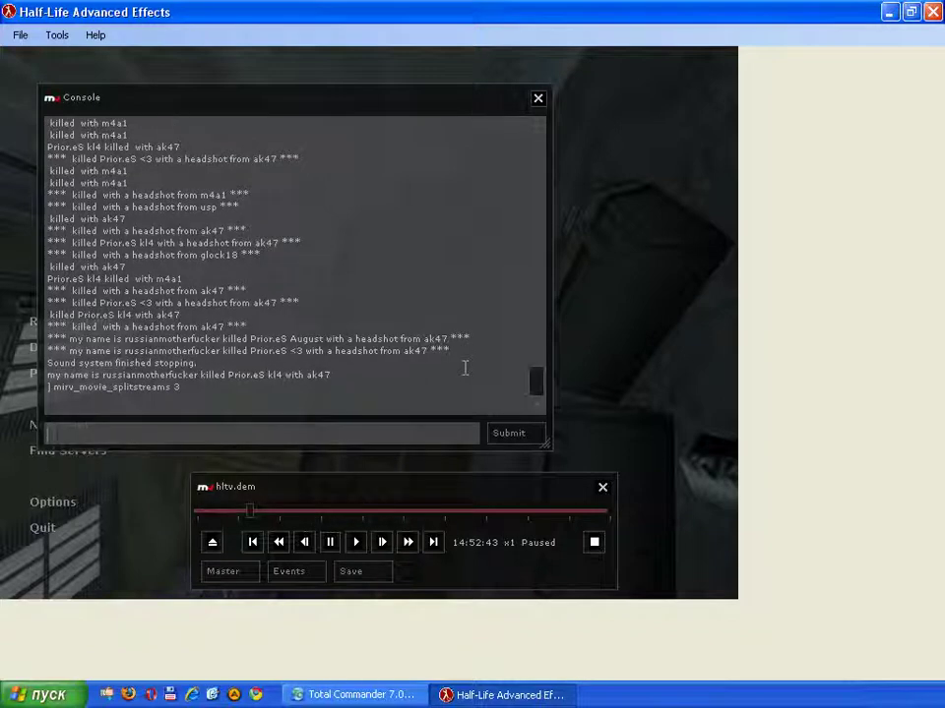
- Check the usage of mirv_matte_setcolor and set the matte colour to 0 255 0 in the console
{"action": "type", "text": "mirv_"}
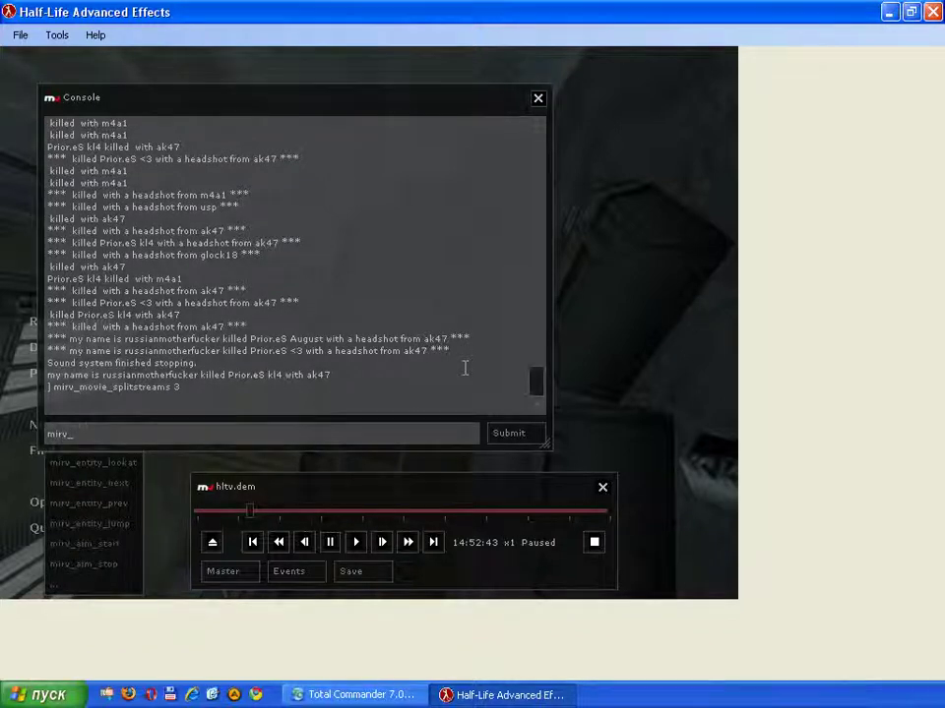
{"action": "type", "text": "matte_setcolor"}
{"action": "key", "text": "Return"}
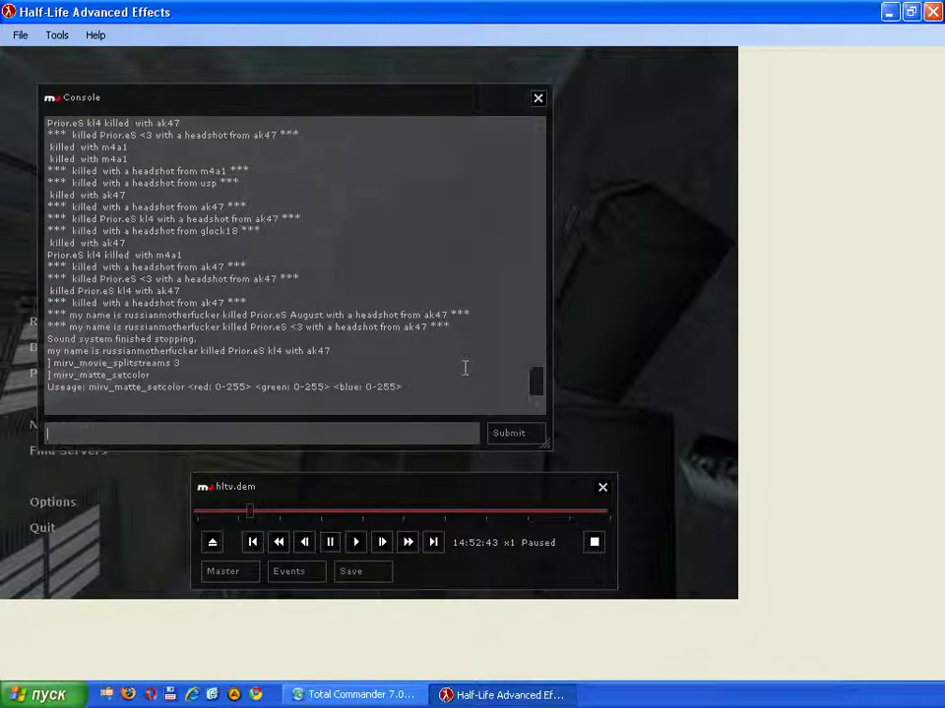
{"action": "key", "text": "Up"}
{"action": "type", "text": "55 "}
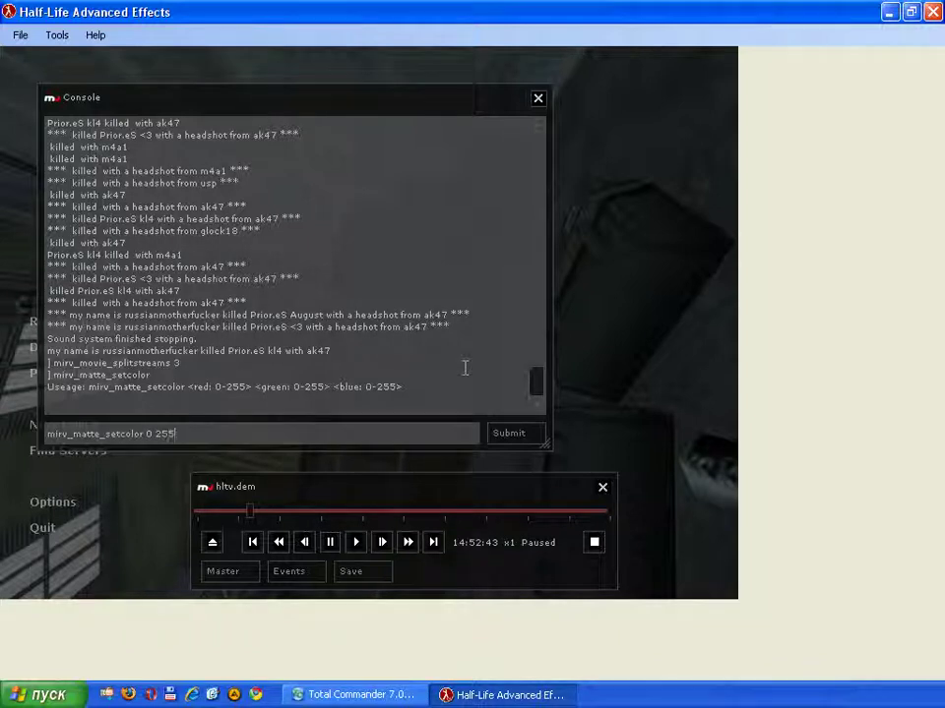
{"action": "type", "text": "0"}
{"action": "key", "text": "Return"}
{"action": "key", "text": "Escape"}
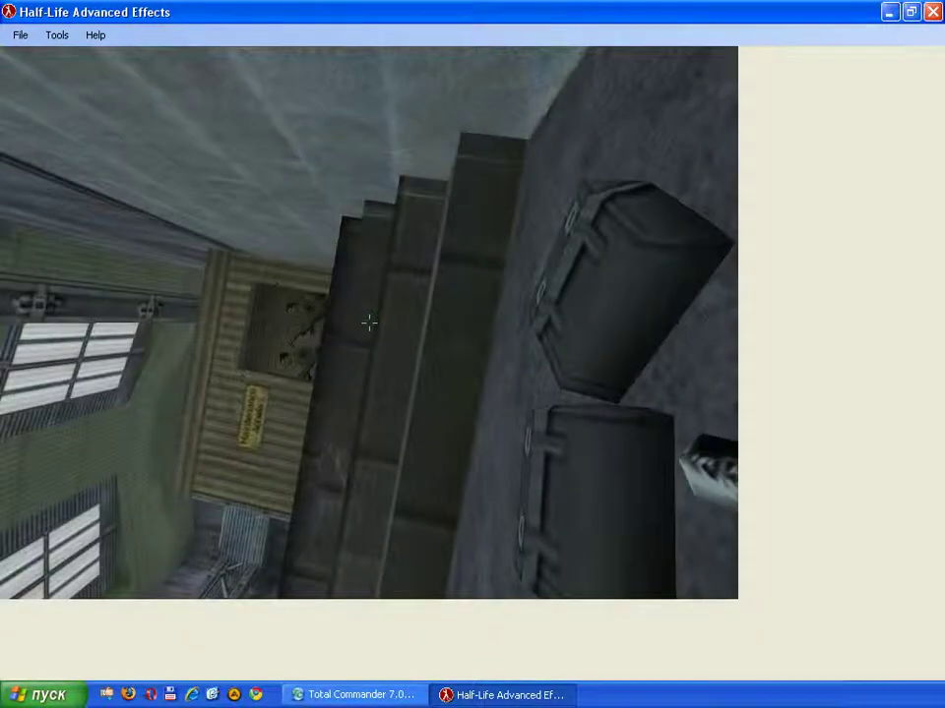
- Resume the hltv demo to record a short take of the scene and pause playback at about 15:01
{"action": "key", "text": "Escape"}
{"action": "left_click", "coordinate": [357, 542]}
{"action": "key", "text": "Escape"}
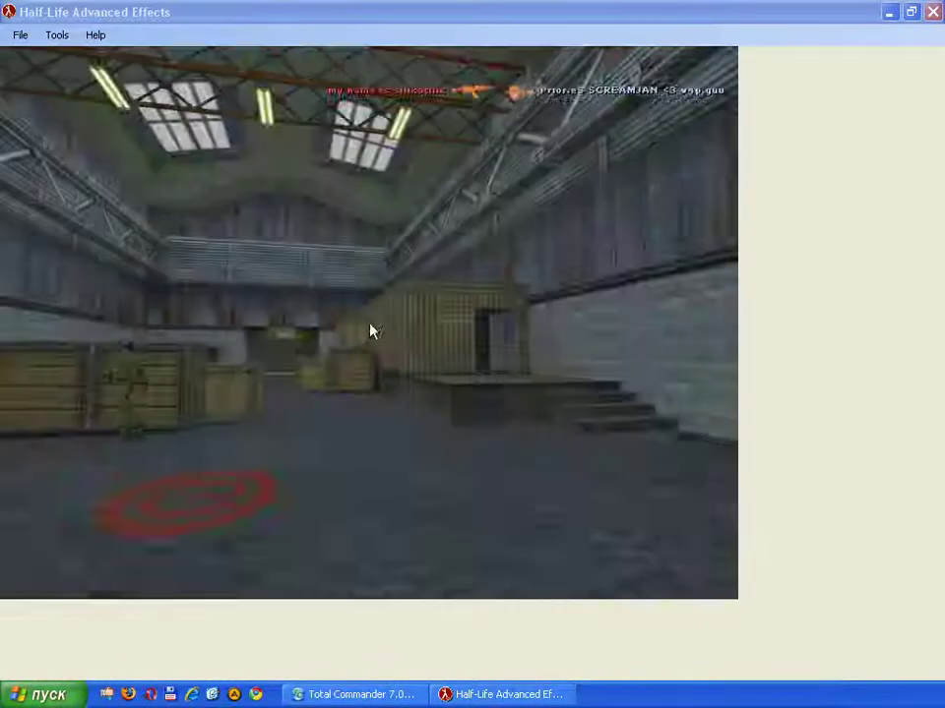
{"action": "key", "text": "Escape"}
{"action": "left_click", "coordinate": [332, 543]}
- Switch to Total Commander and browse the newly recorded entity frames starting from lol_01_entity_00000
{"action": "left_click", "coordinate": [387, 694]}
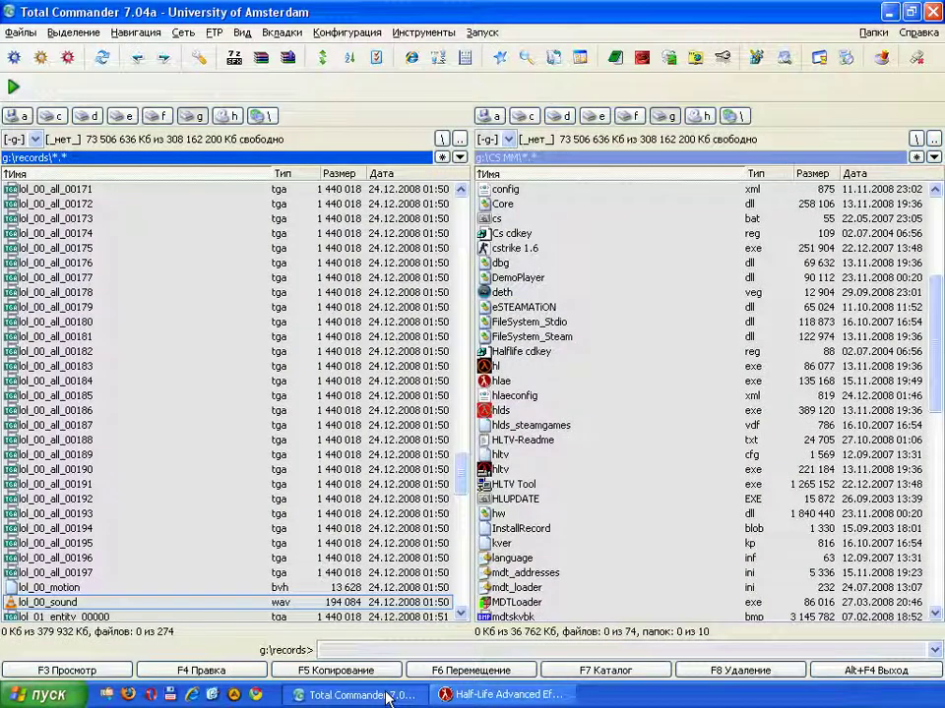
{"action": "scroll", "coordinate": [458, 498], "scroll_direction": "down", "scroll_amount": 7}
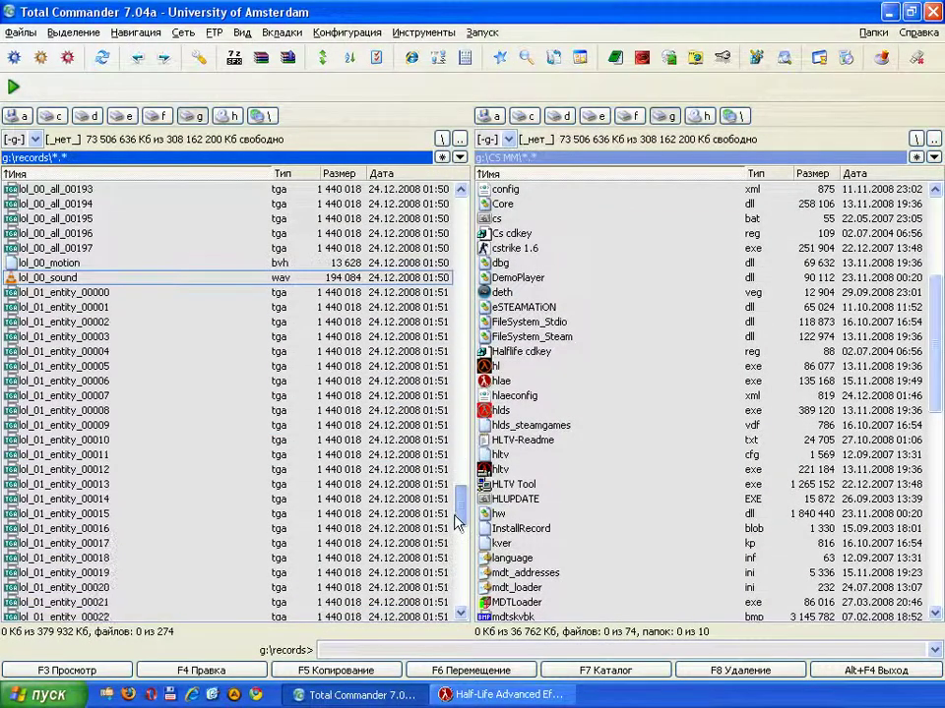
{"action": "left_click", "coordinate": [39, 295]}
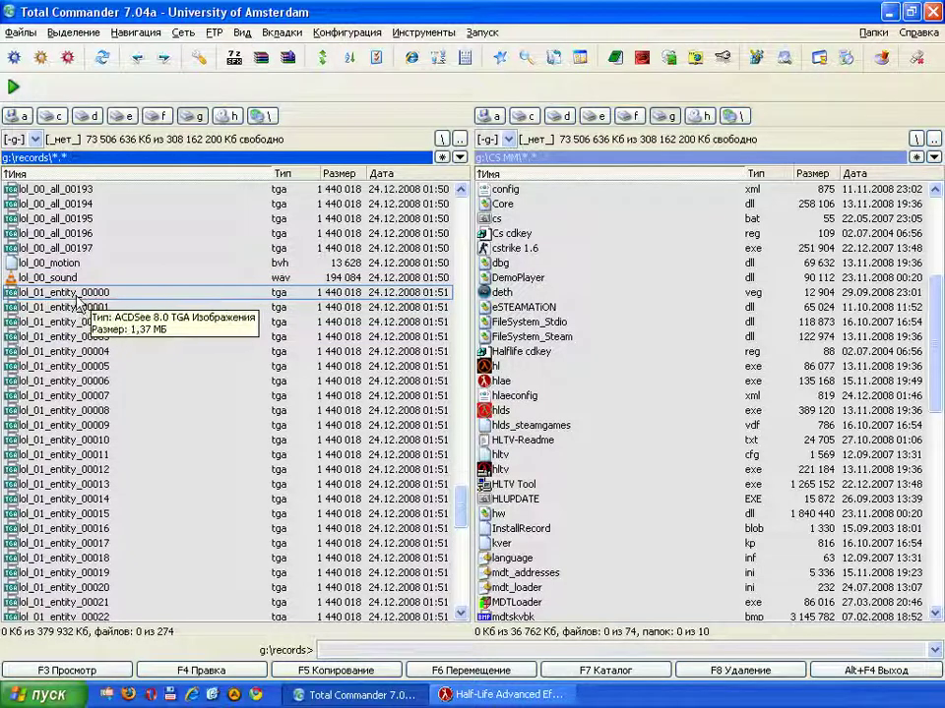
{"action": "key", "text": "Return"}
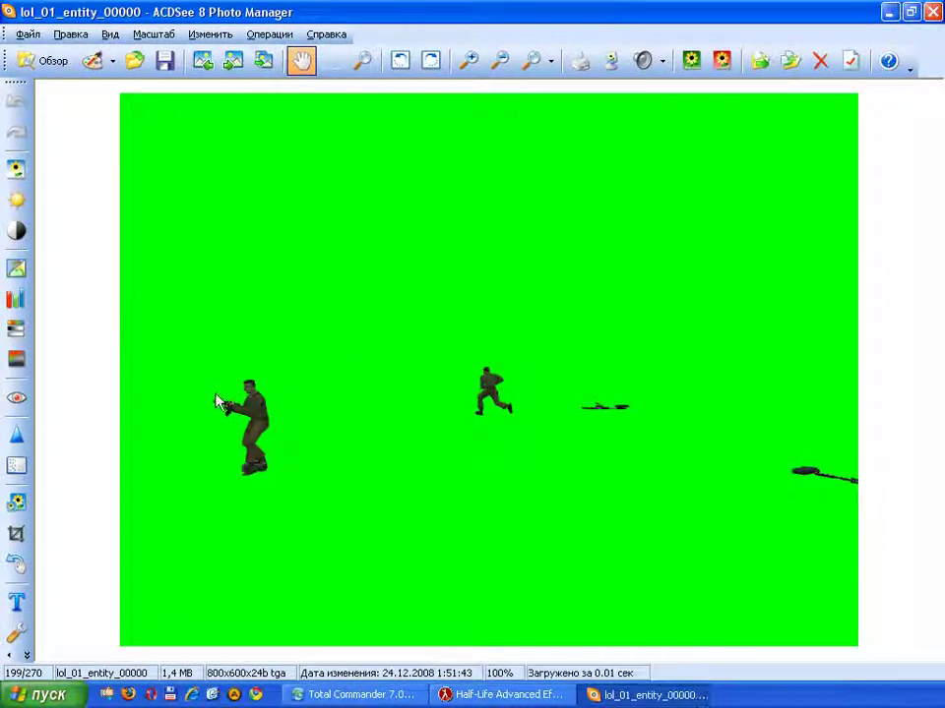
{"action": "scroll", "coordinate": [600, 511], "scroll_direction": "down", "scroll_amount": 19}
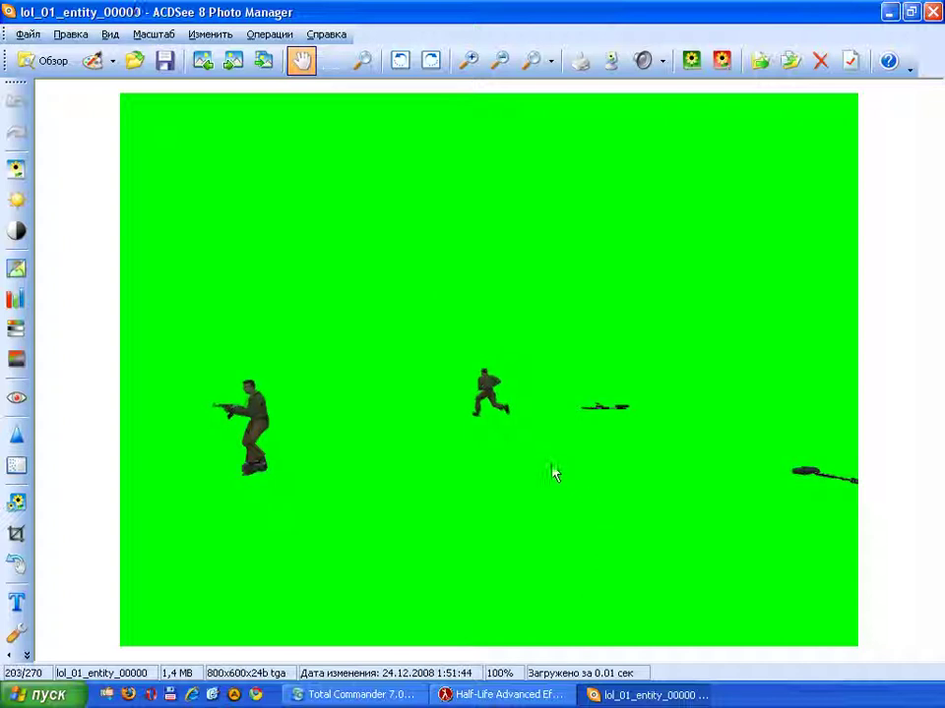
{"action": "key", "text": "Escape"}
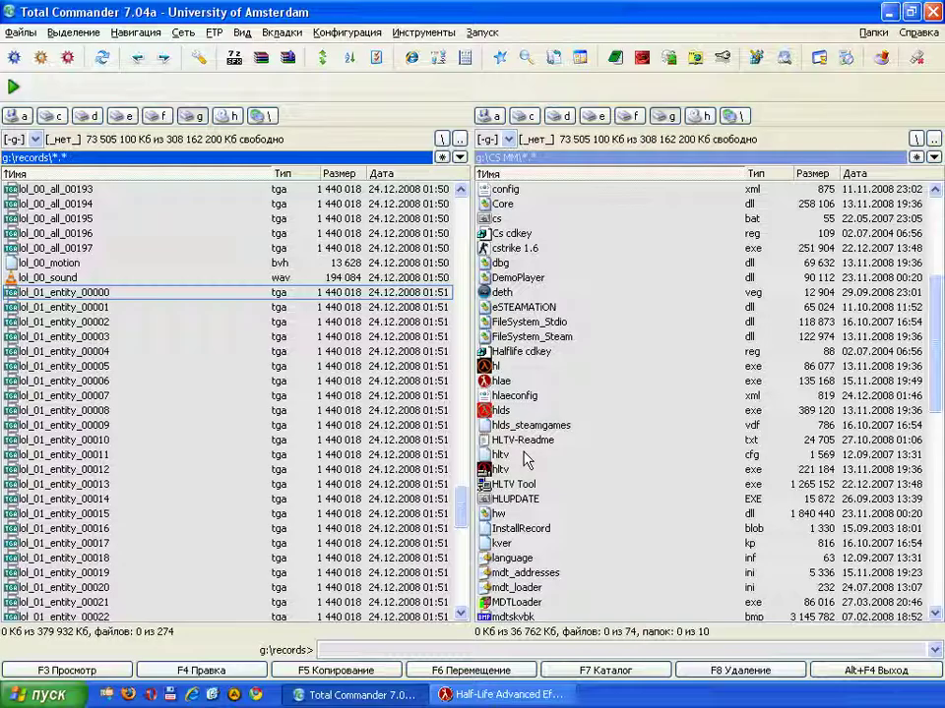
- Locate lol_01_world_00000 in g:\records and browse the recorded world frames starting from it
{"action": "left_click_drag", "start_coordinate": [463, 505], "coordinate": [460, 558]}
{"action": "left_click", "coordinate": [110, 338]}
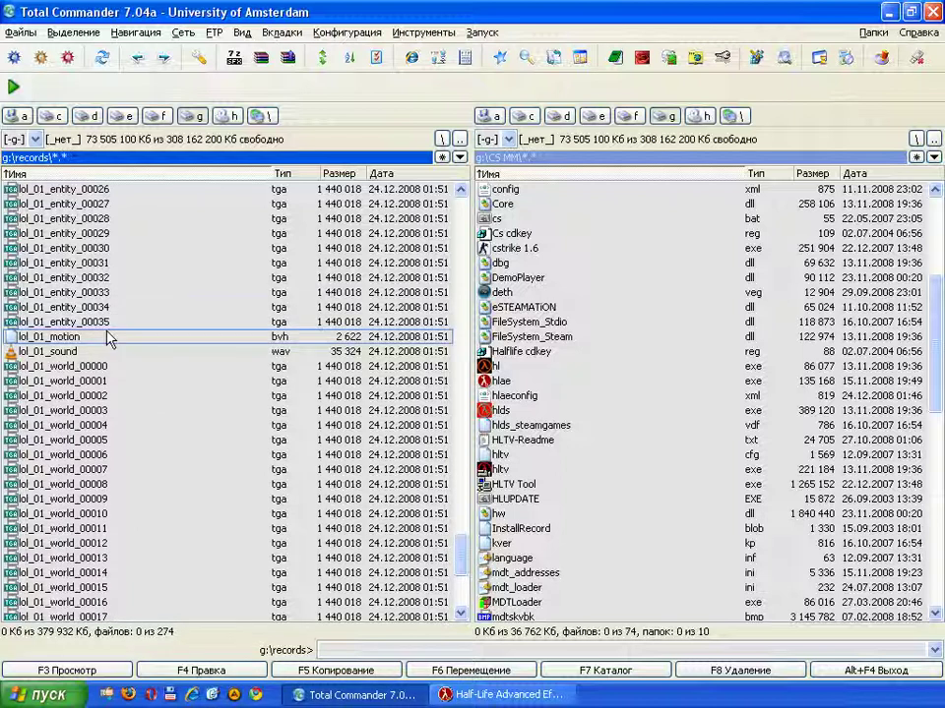
{"action": "left_click", "coordinate": [93, 351]}
{"action": "left_click", "coordinate": [73, 368]}
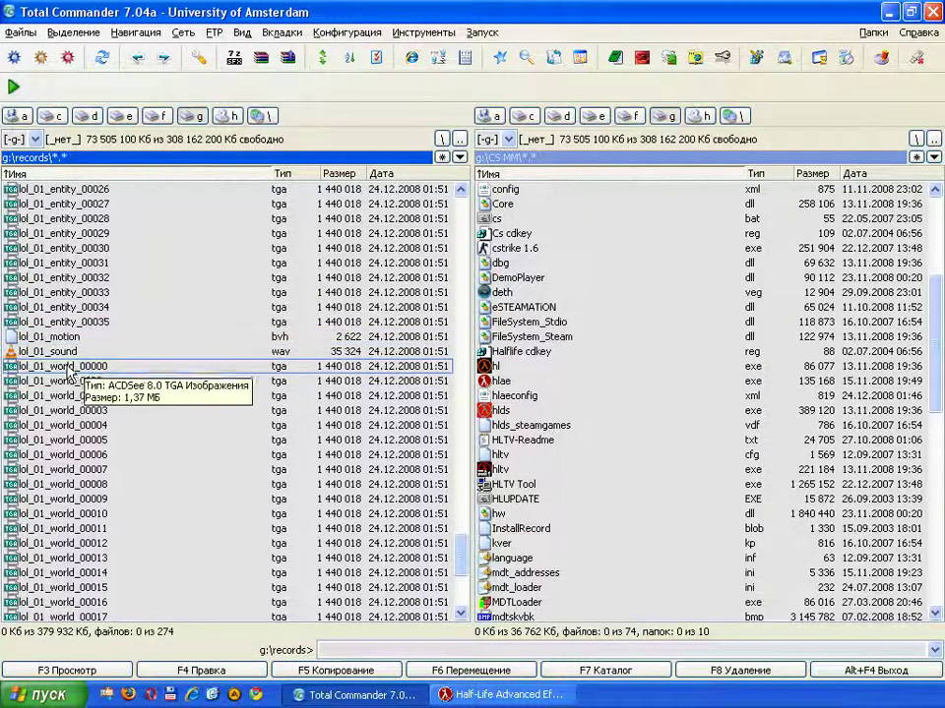
{"action": "double_click", "coordinate": [73, 368]}
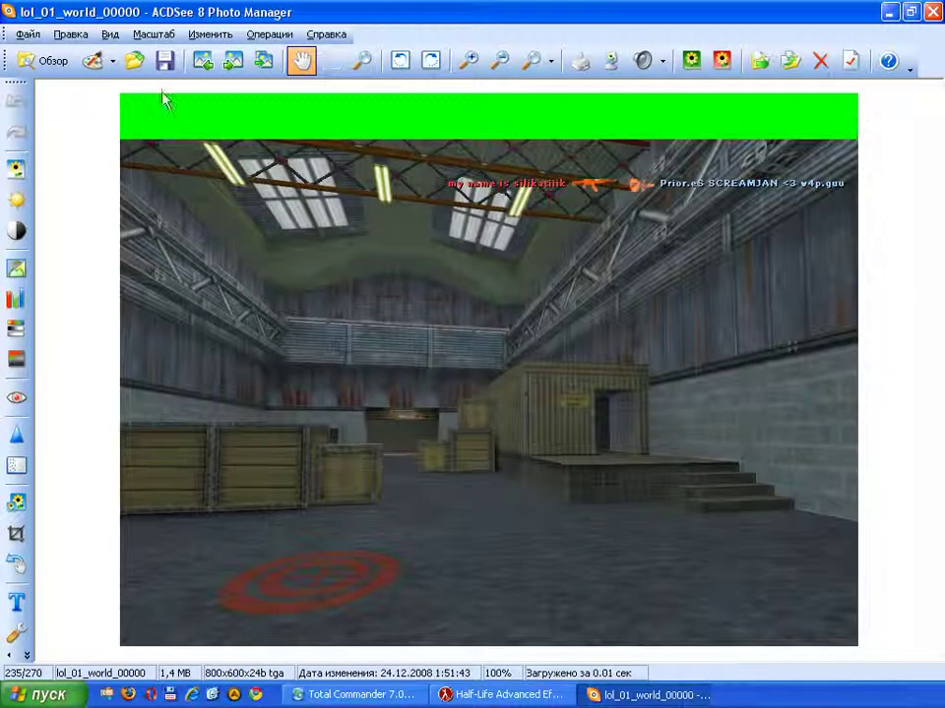
{"action": "scroll", "coordinate": [354, 330], "scroll_direction": "down", "scroll_amount": 2}
{"action": "scroll", "coordinate": [384, 374], "scroll_direction": "down", "scroll_amount": 20}
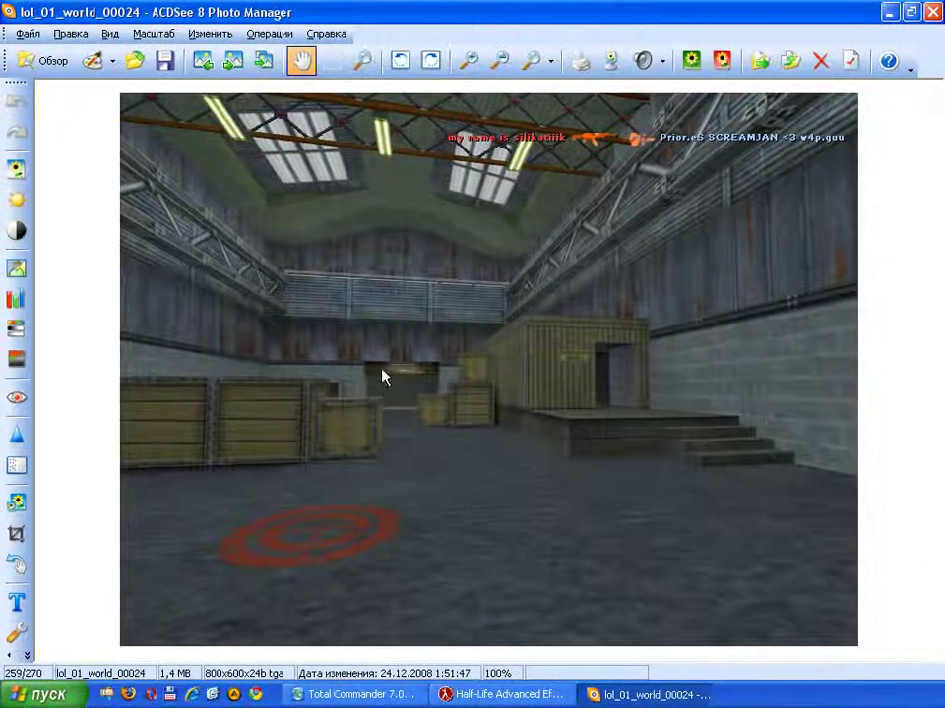
{"action": "key", "text": "Escape"}
- Delete all recorded files from the g:\records folder
{"action": "left_click_drag", "start_coordinate": [459, 537], "coordinate": [459, 504]}
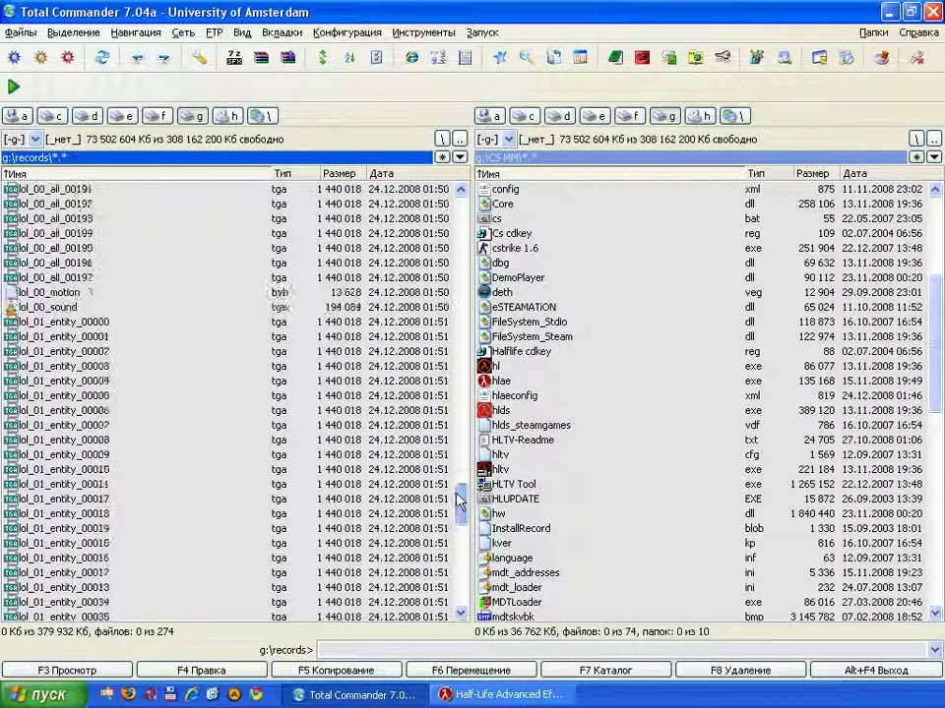
{"action": "key", "text": "ctrl+a"}
{"action": "key", "text": "Delete"}
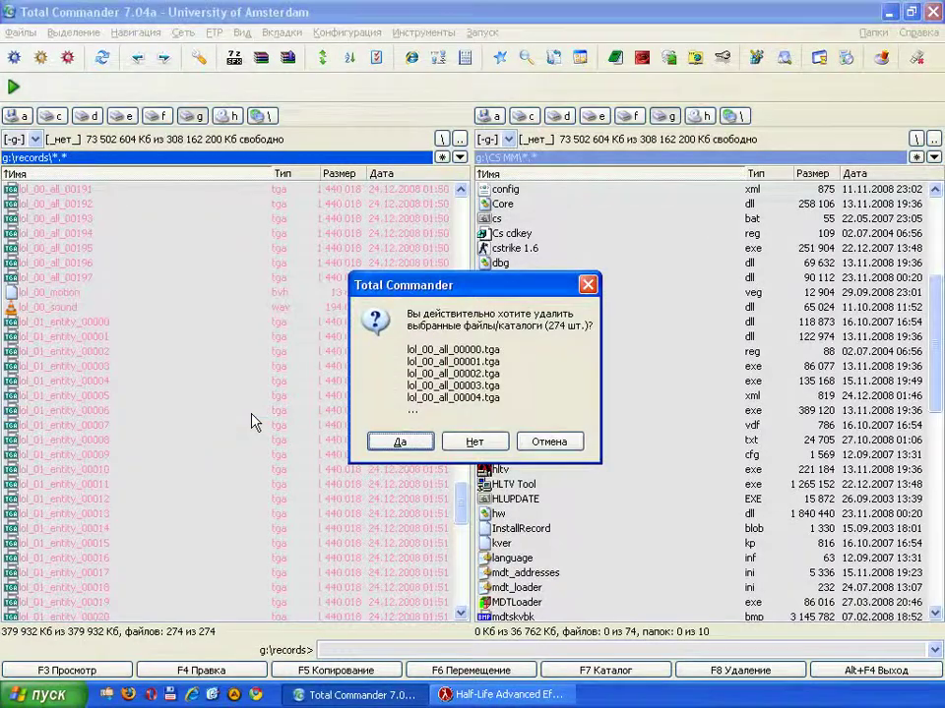
{"action": "key", "text": "Return"}
- Switch to Half-Life Advanced Effects, check the usage of mirv_matte_setcolorf and set it to 0 1 0 in the console
{"action": "left_click", "coordinate": [500, 695]}
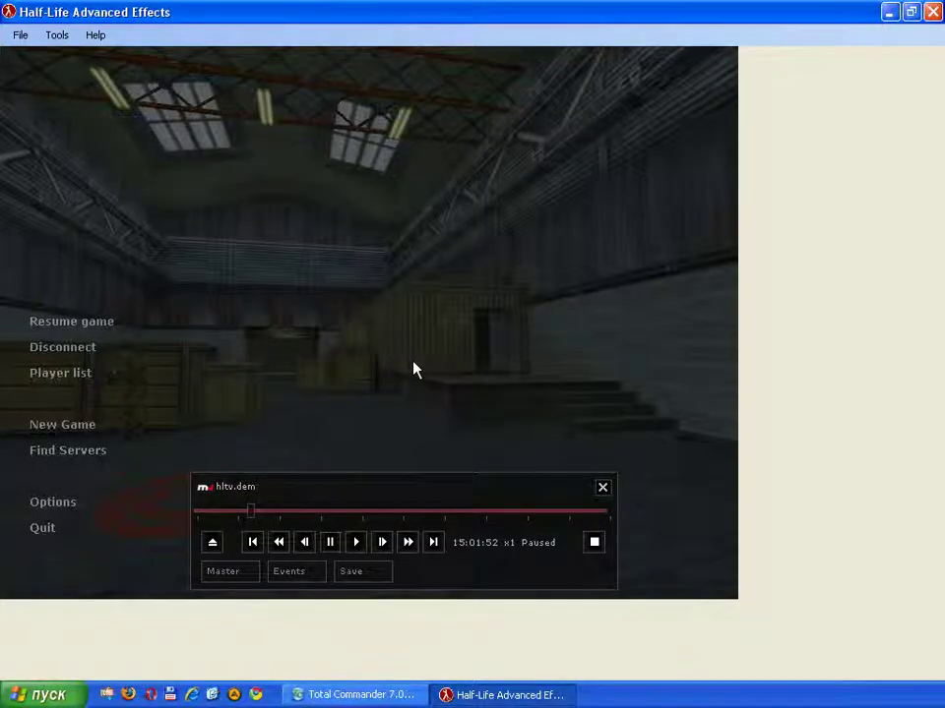
{"action": "key", "text": "grave"}
{"action": "type", "text": "mi"}
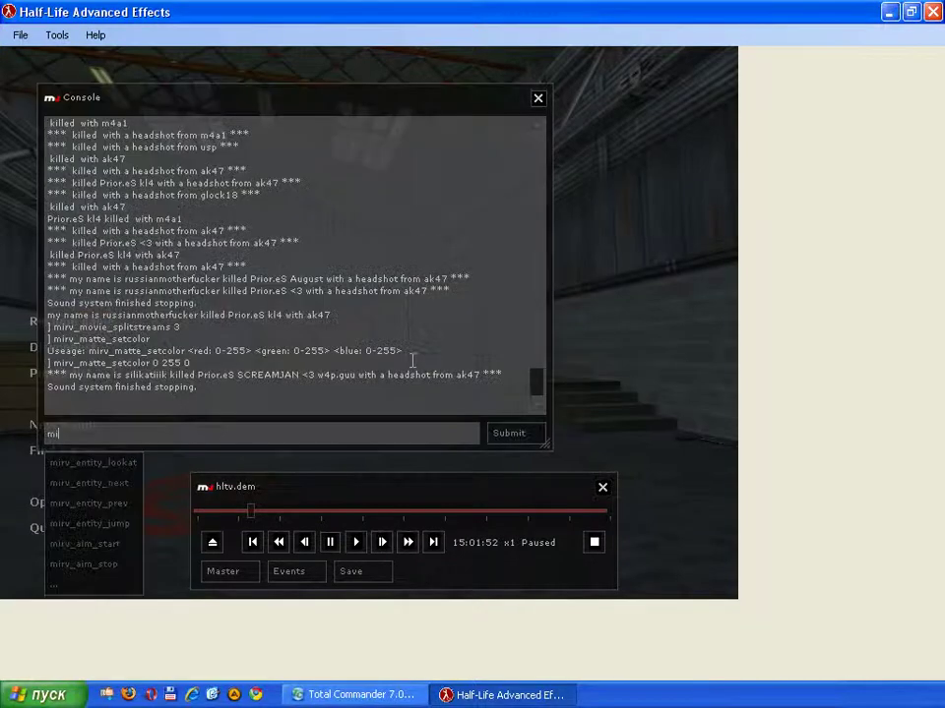
{"action": "type", "text": "rv_ma"}
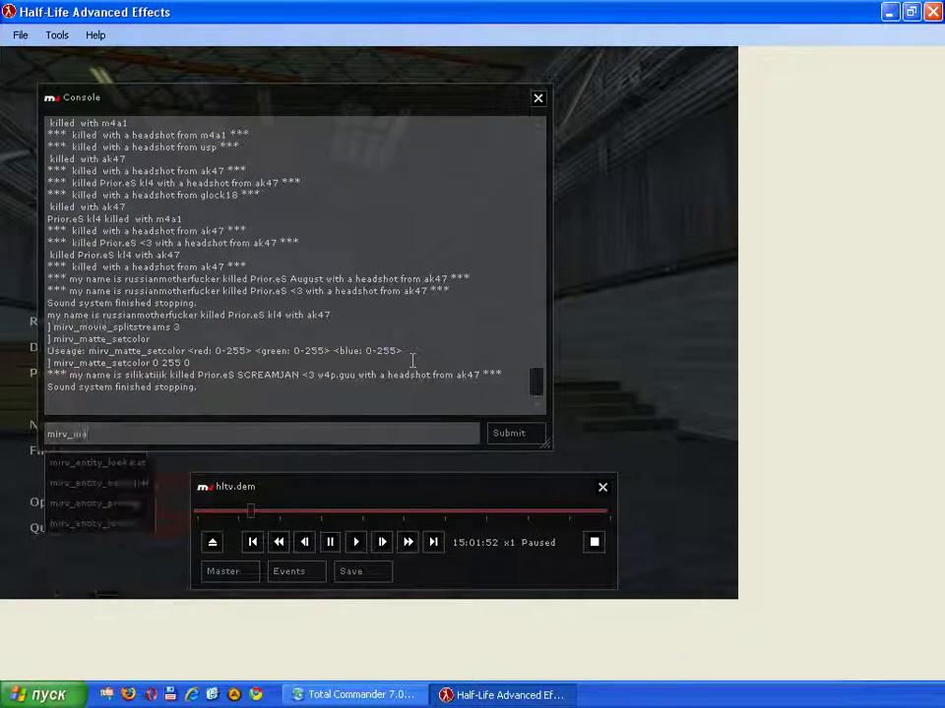
{"action": "type", "text": "tte_setcolor f"}
{"action": "key", "text": "Return"}
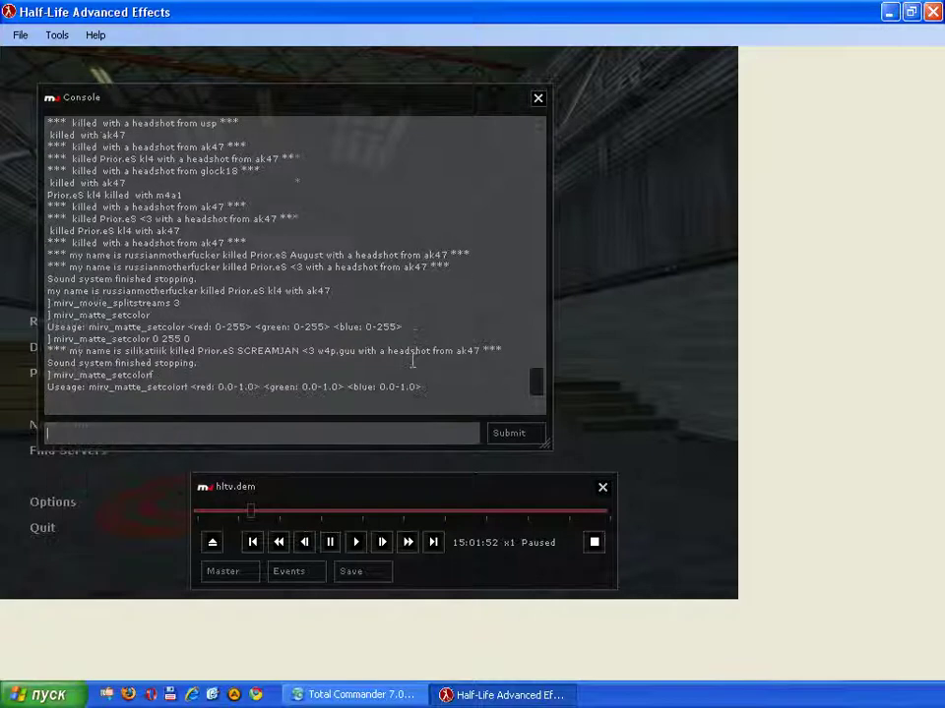
{"action": "key", "text": "Up"}
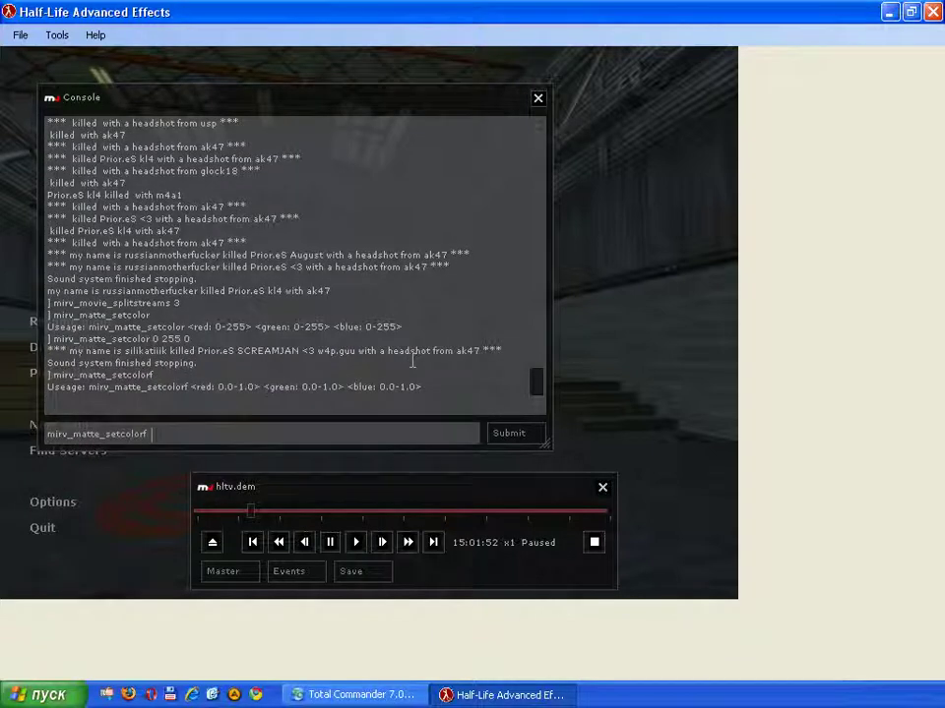
{"action": "type", "text": "0 1 0"}
{"action": "key", "text": "Return"}
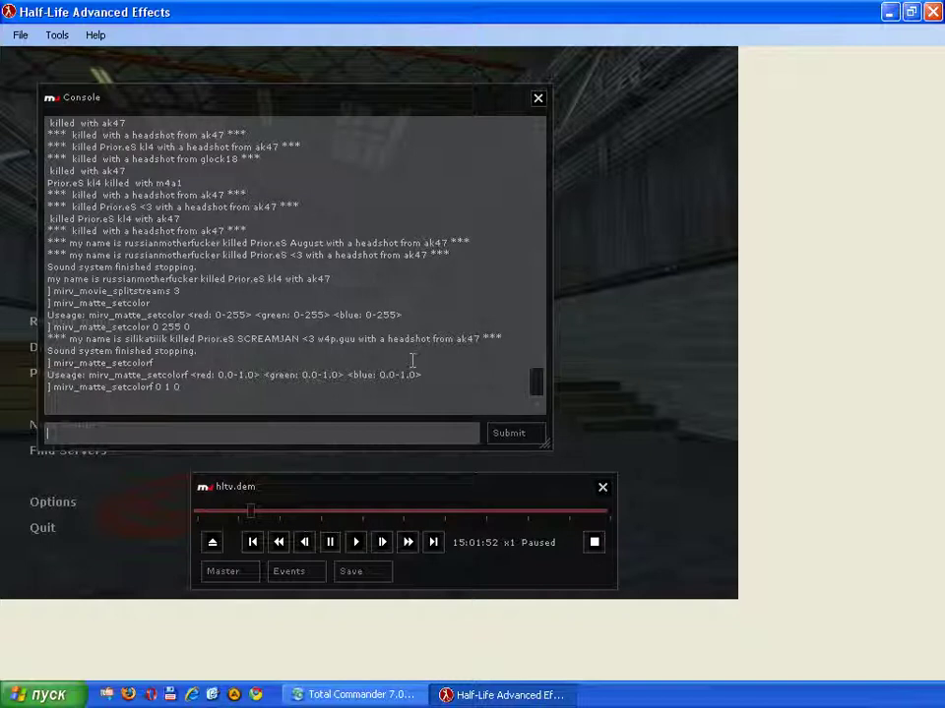
- Reuse the previous matte colour command, edited to mirv_matte_setcolorf 1 0 0
{"action": "key", "text": "Up"}
{"action": "key", "text": "Return"}
{"action": "key", "text": "BackSpace"}
{"action": "key", "text": "BackSpace"}
{"action": "key", "text": "BackSpace"}
{"action": "key", "text": "BackSpace"}
{"action": "key", "text": "BackSpace"}
- Recall the earlier mirv_matte_setcolor command, set the matte colour to 0 0 0 and leave the console
{"action": "key", "text": "Up"}
{"action": "key", "text": "Up"}
{"action": "key", "text": "Up"}
{"action": "key", "text": "Up"}
{"action": "key", "text": "BackSpace"}
{"action": "key", "text": "BackSpace"}
{"action": "type", "text": "0 0"}
{"action": "key", "text": "Return"}
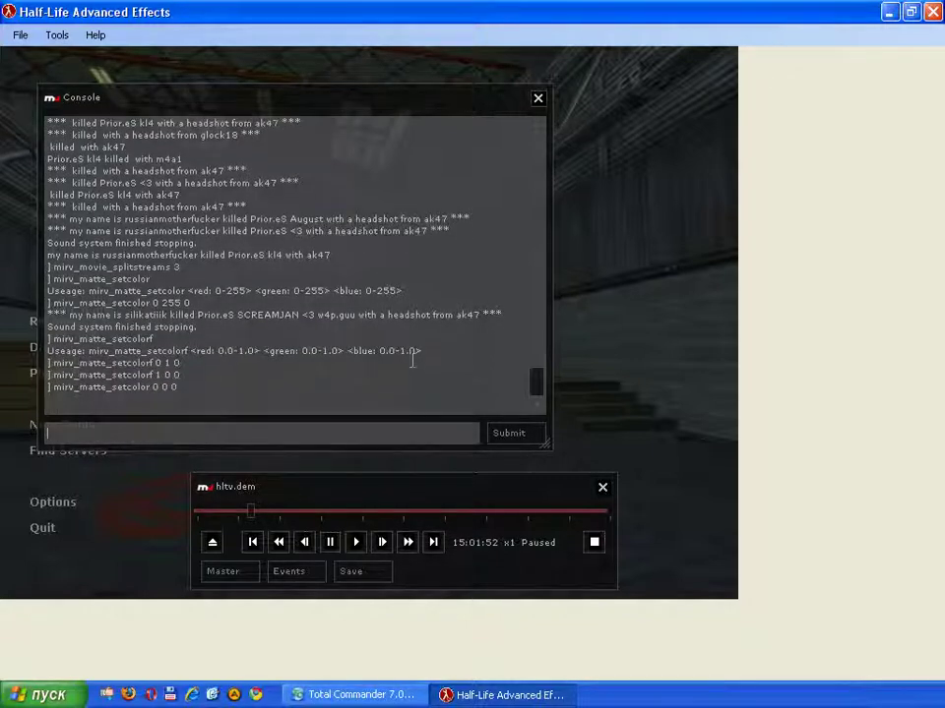
{"action": "key", "text": "Up"}
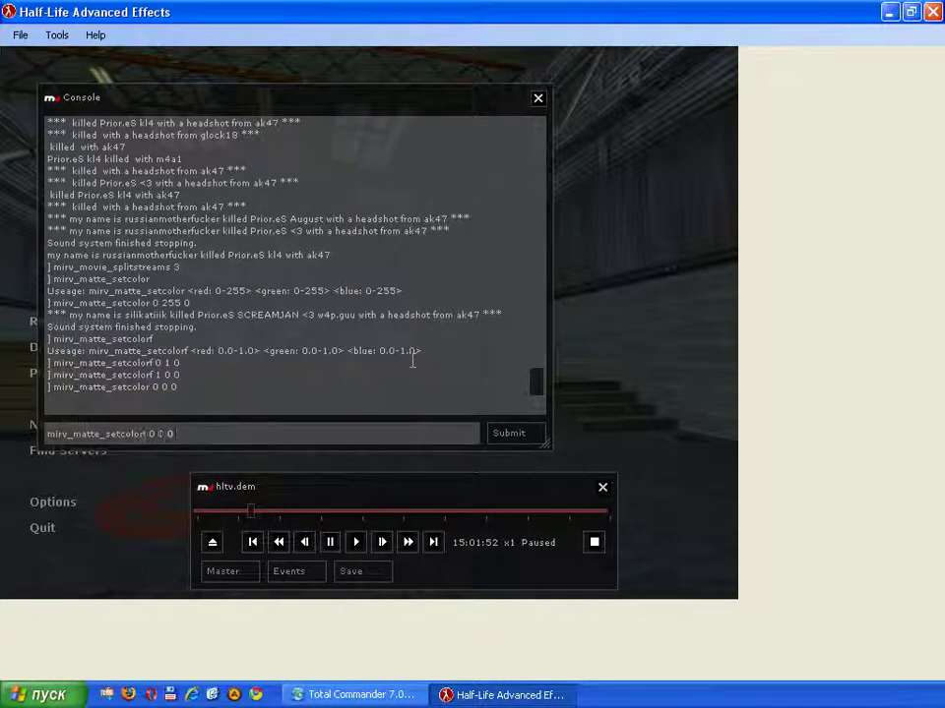
{"action": "key", "text": "Return"}
{"action": "key", "text": "Escape"}
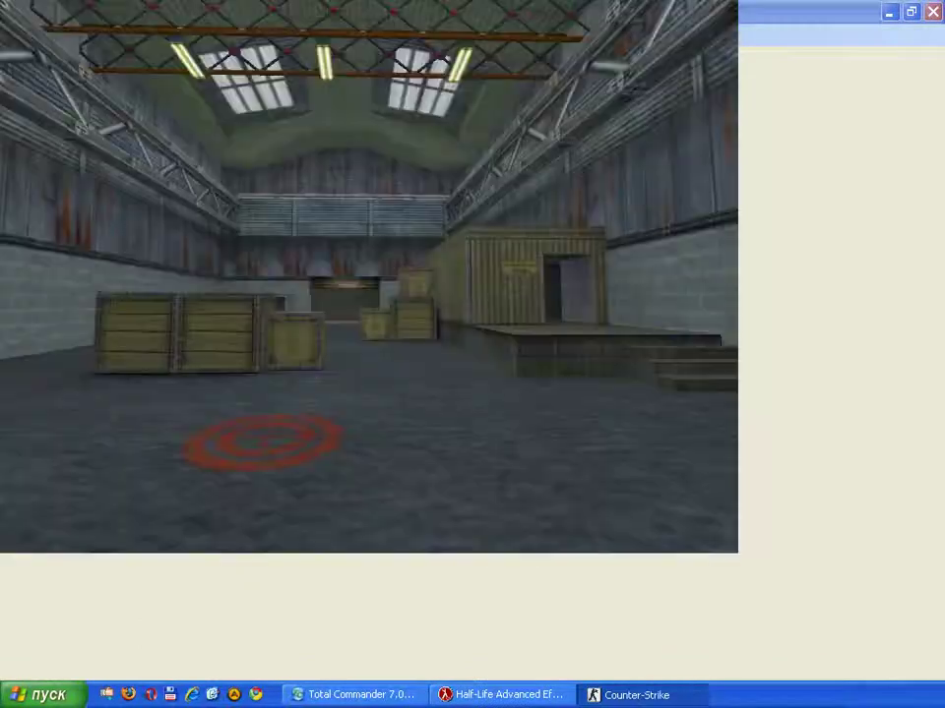
- Switch to Total Commander, open a lol_02_entity frame from g:\records and browse through the entity frames
{"action": "key", "text": "Escape"}
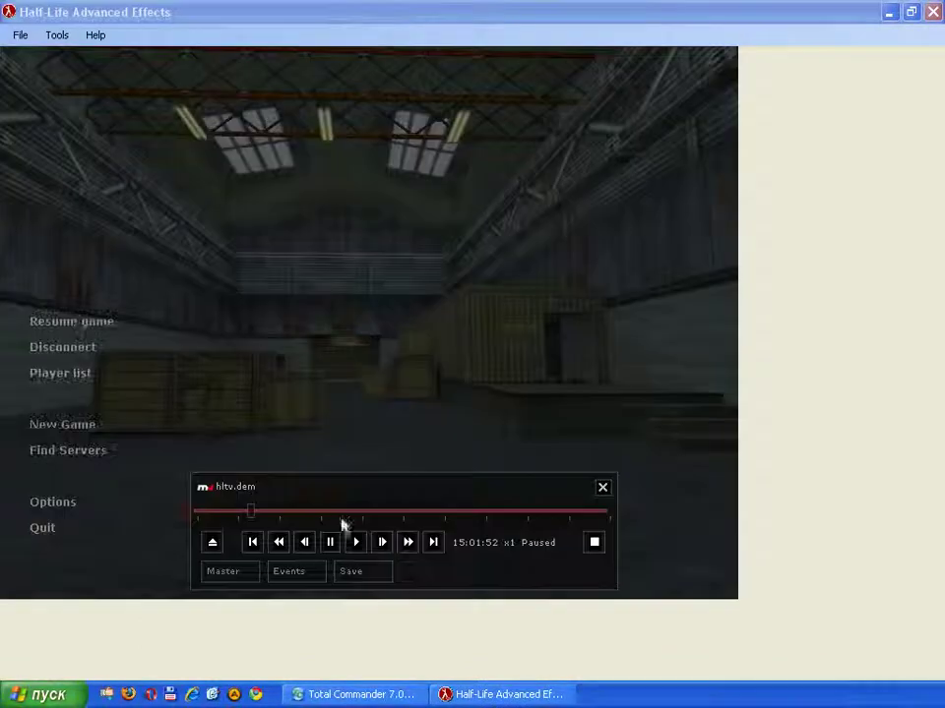
{"action": "left_click", "coordinate": [360, 695]}
{"action": "left_click", "coordinate": [104, 220]}
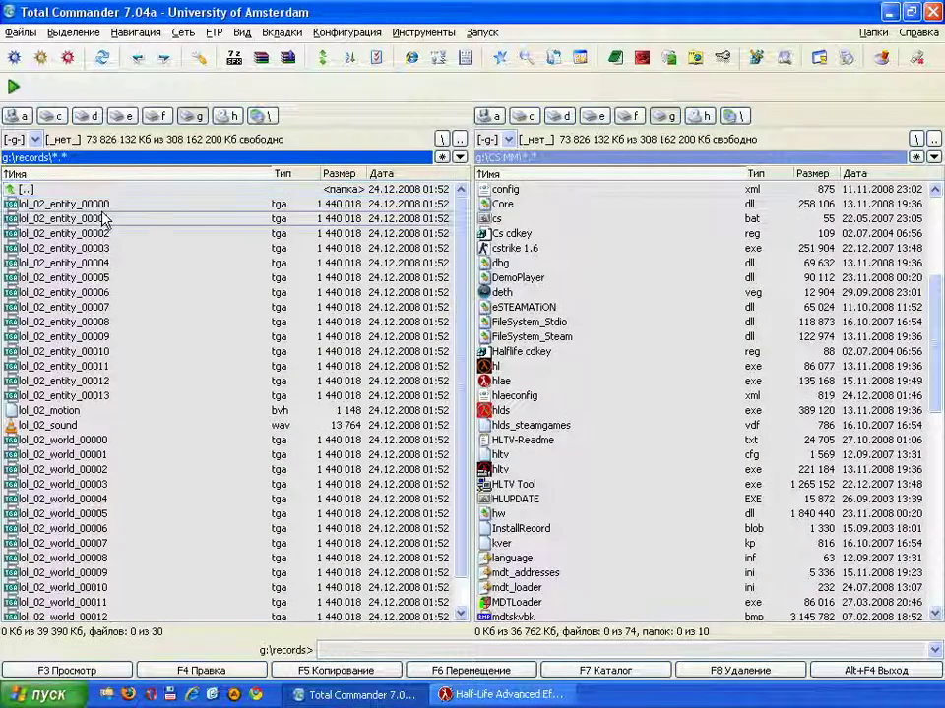
{"action": "double_click", "coordinate": [104, 221]}
{"action": "scroll", "coordinate": [218, 311], "scroll_direction": "down", "scroll_amount": 20}
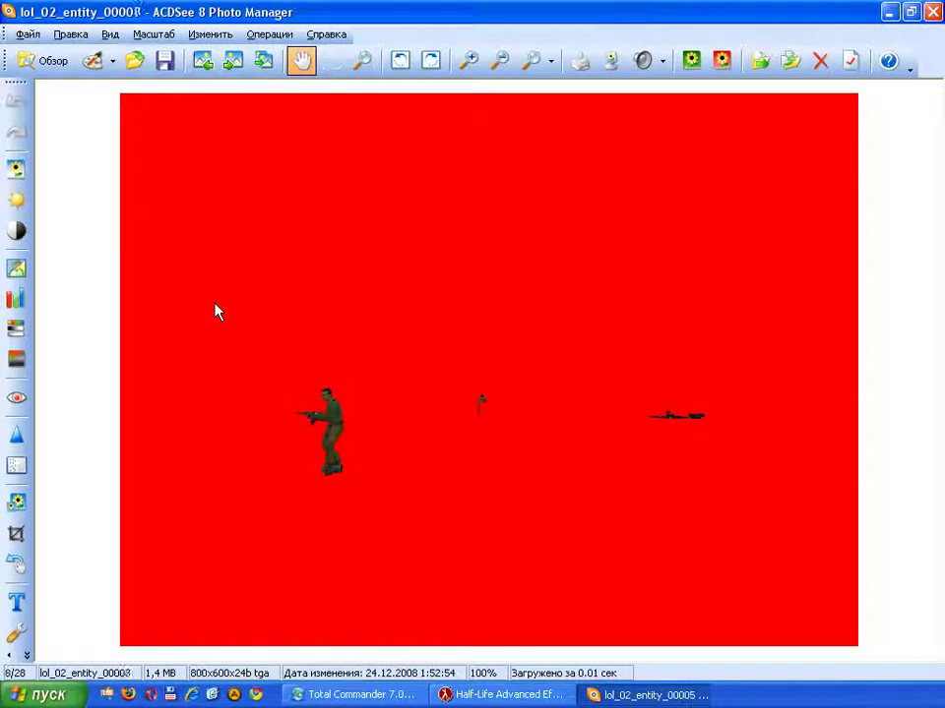
{"action": "key", "text": "Escape"}
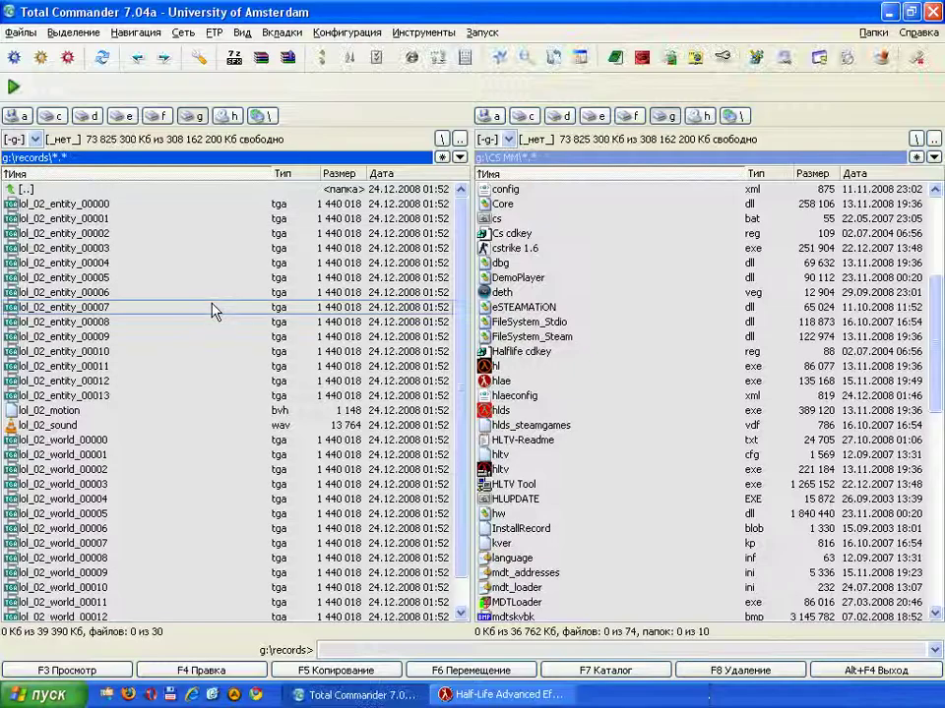
- Delete all lol_02 files from the g:\records folder
{"action": "key", "text": "ctrl+a"}
{"action": "key", "text": "Delete"}
{"action": "key", "text": "Return"}
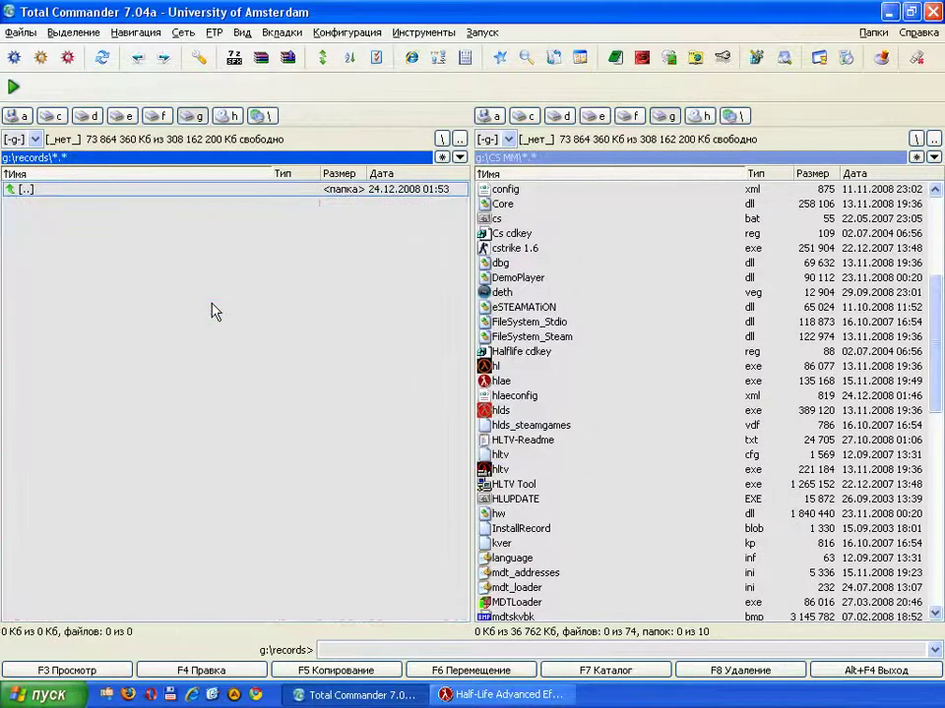
- Switch to Half-Life Advanced Effects, run mirv_showentities in the console and examine the listed entity IDs and player models
{"action": "left_click", "coordinate": [526, 696]}
{"action": "key", "text": "grave"}
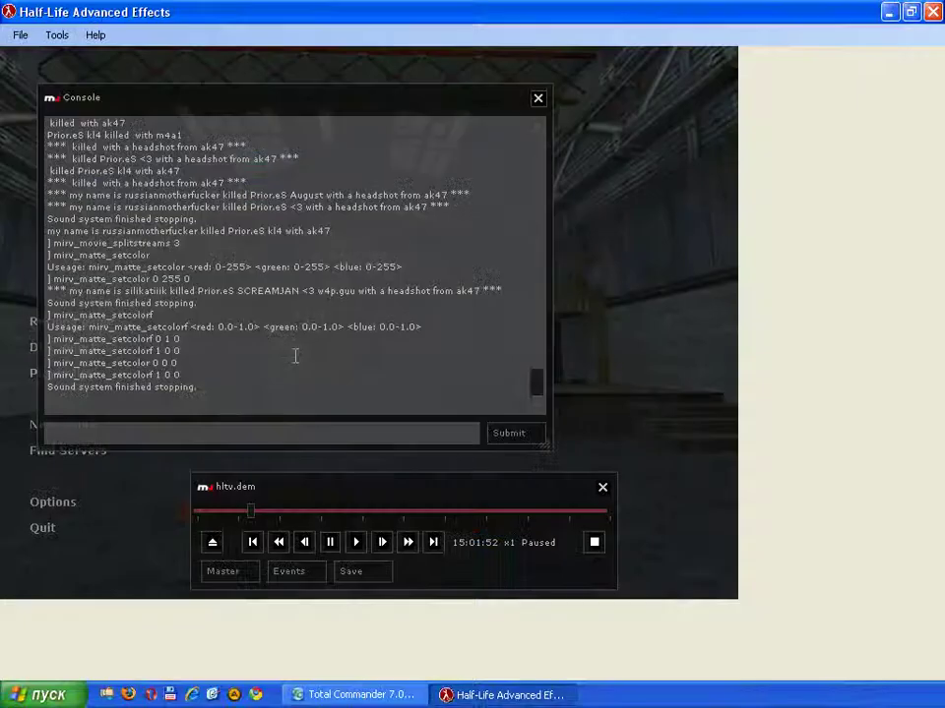
{"action": "type", "text": "mirv"}
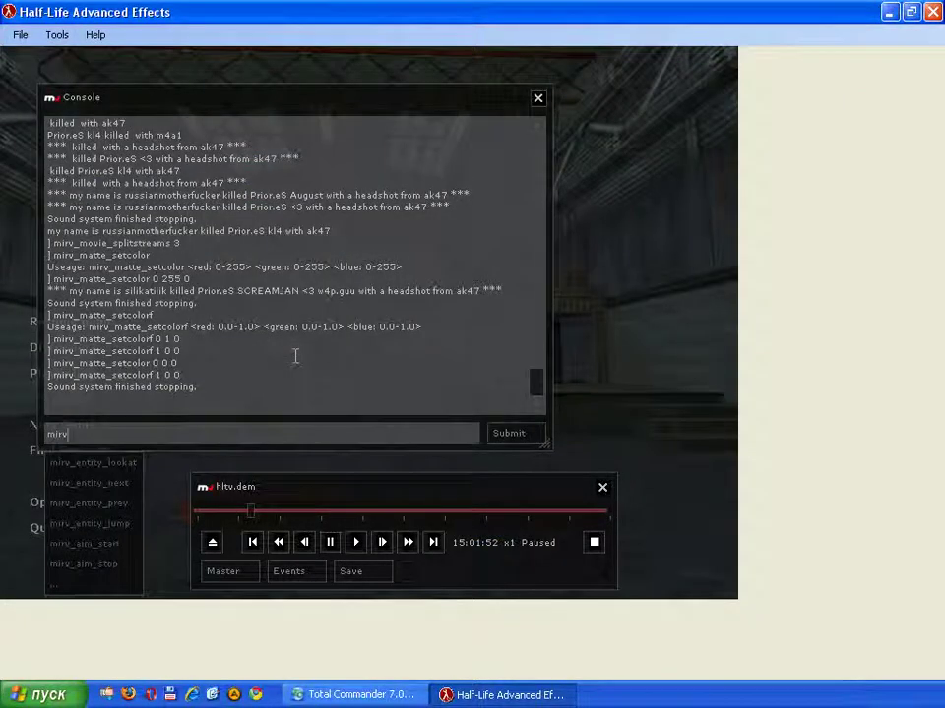
{"action": "type", "text": "_sh"}
{"action": "key", "text": "Tab"}
{"action": "key", "text": "Return"}
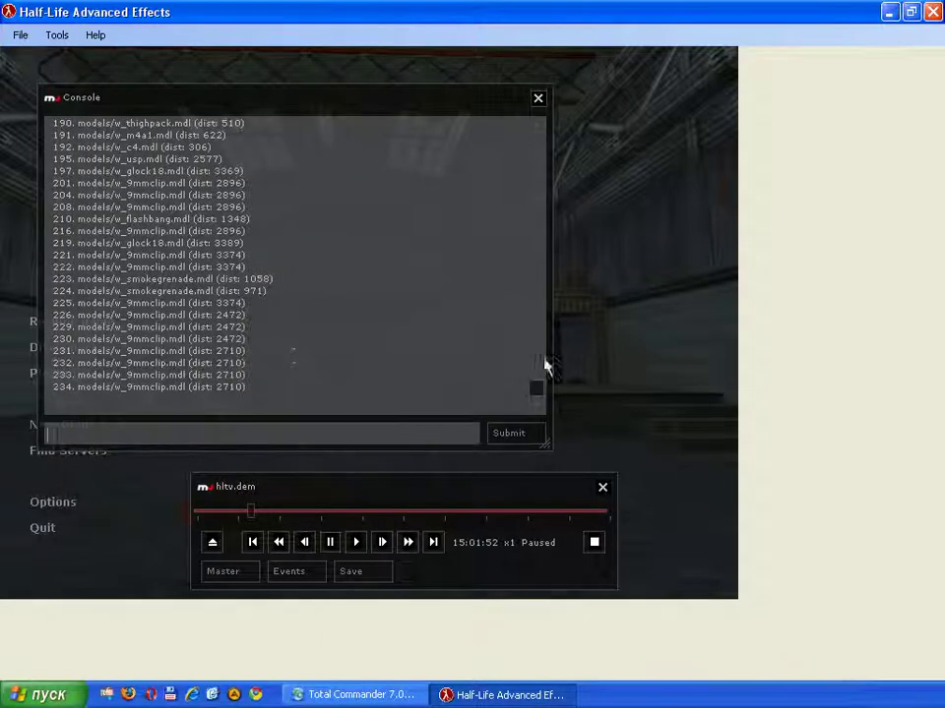
{"action": "left_click_drag", "start_coordinate": [531, 393], "coordinate": [535, 283]}
{"action": "left_click_drag", "start_coordinate": [238, 243], "coordinate": [48, 244]}
{"action": "left_click_drag", "start_coordinate": [177, 332], "coordinate": [49, 254]}
{"action": "left_click", "coordinate": [508, 287]}
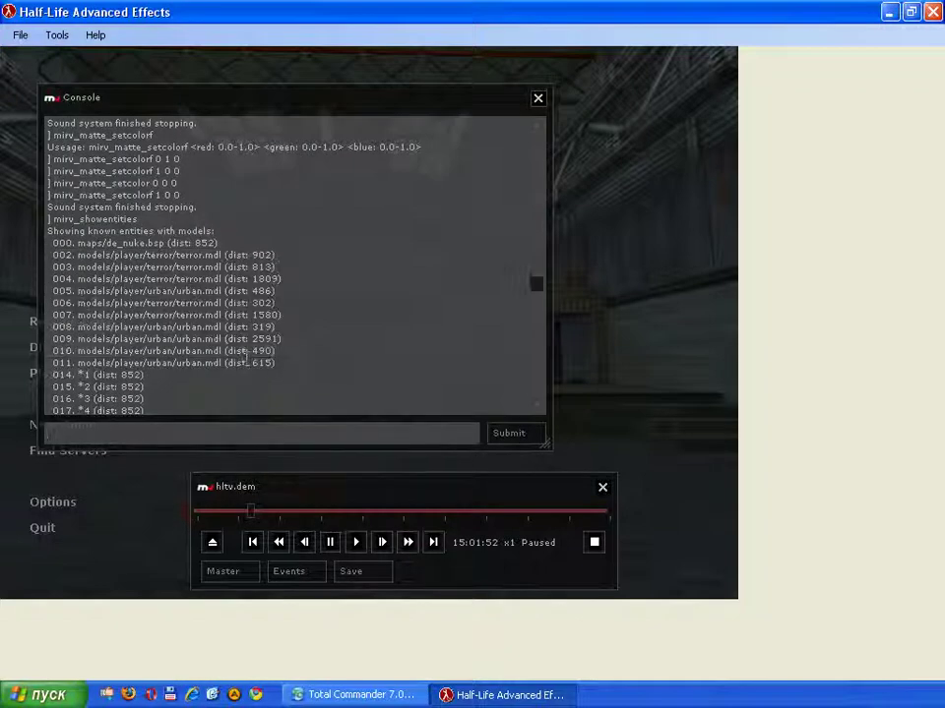
{"action": "left_click_drag", "start_coordinate": [536, 284], "coordinate": [527, 396]}
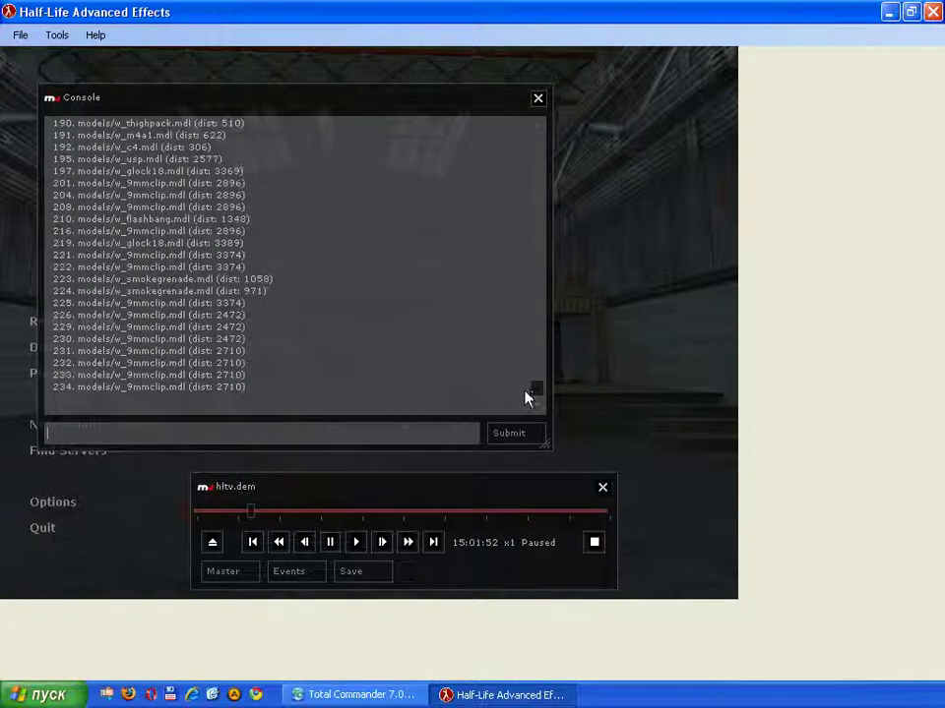
- Leave the console, fast-forward the hltv.dem playback to 15:16:33 and pause it on the running players
{"action": "key", "text": "Escape"}
{"action": "key", "text": "Escape"}
{"action": "left_click", "coordinate": [356, 542]}
{"action": "left_click", "coordinate": [409, 542]}
{"action": "key", "text": "Escape"}
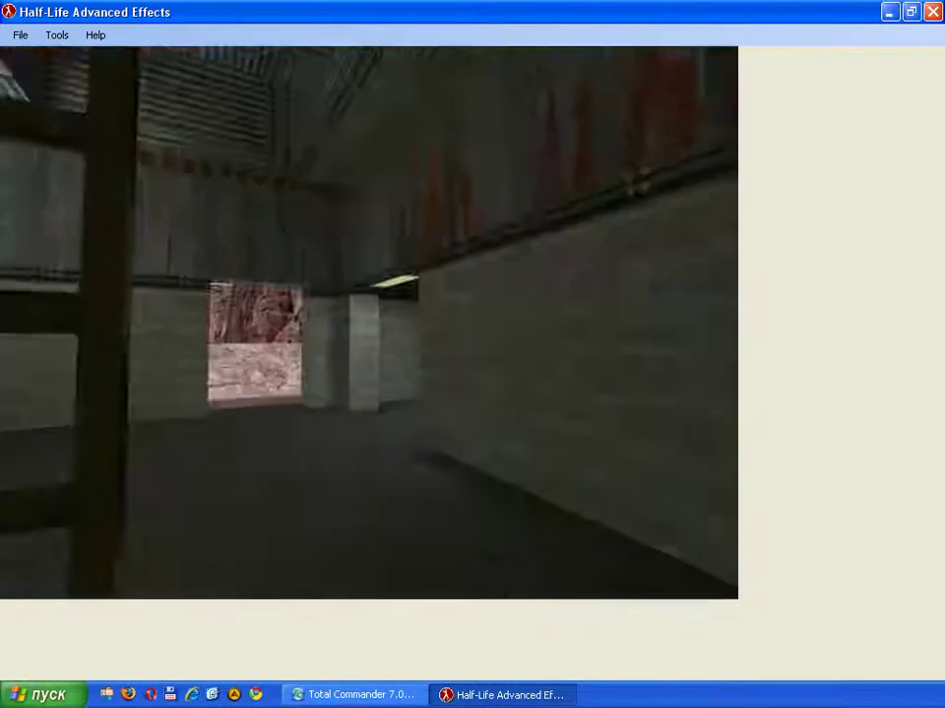
{"action": "key", "text": "Escape"}
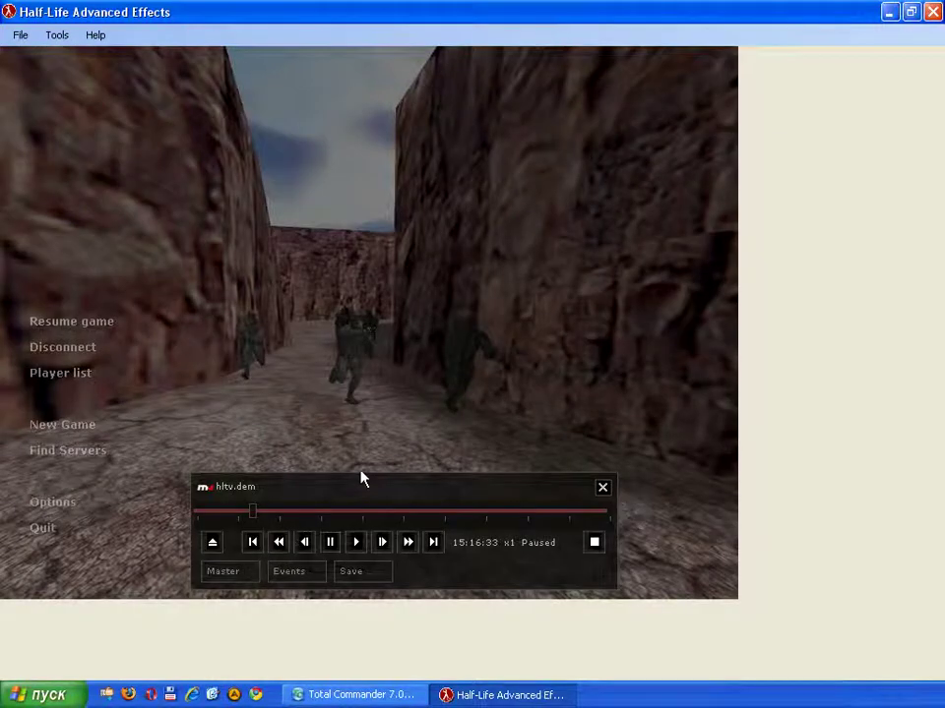
- Review the player entity IDs in the console and display the usage of mirv_matte_entities
{"action": "key", "text": "grave"}
{"action": "left_click_drag", "start_coordinate": [540, 394], "coordinate": [537, 300]}
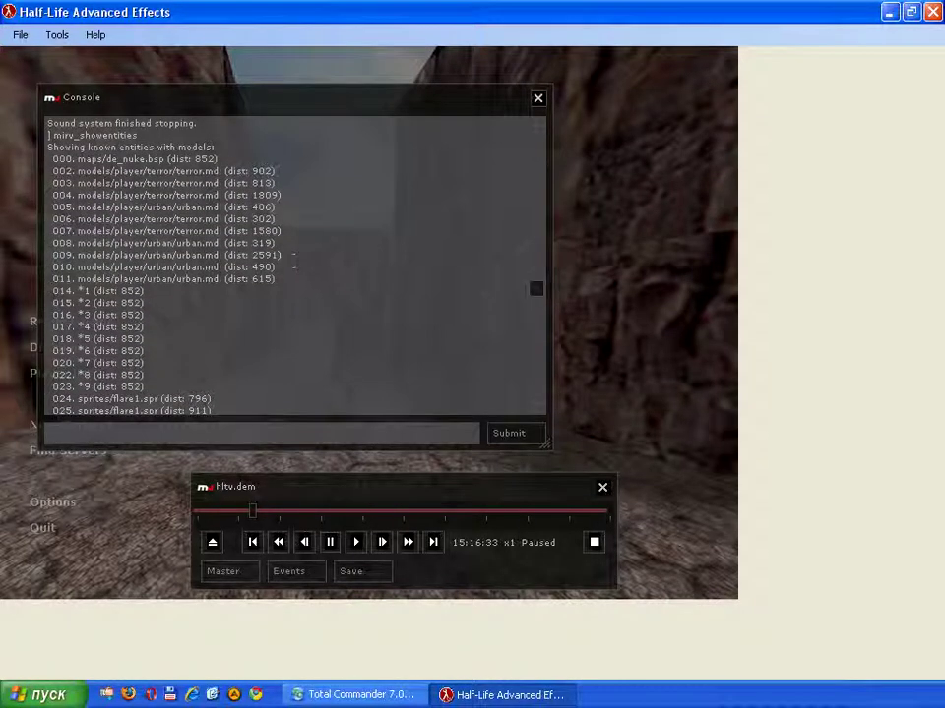
{"action": "left_click_drag", "start_coordinate": [224, 206], "coordinate": [49, 207]}
{"action": "left_click", "coordinate": [121, 428]}
{"action": "type", "text": "mi"}
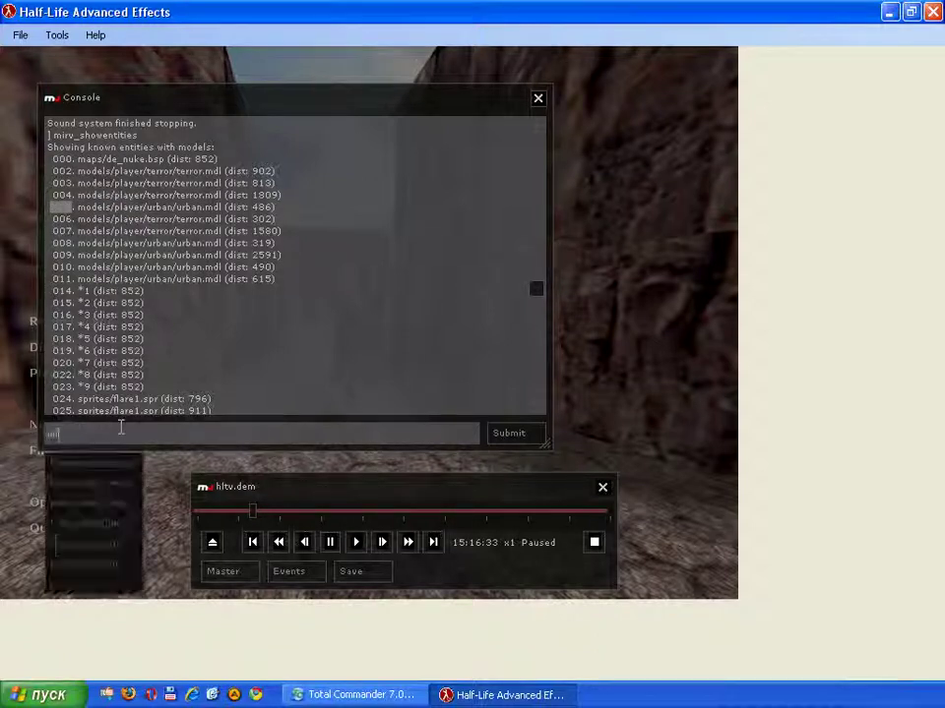
{"action": "type", "text": "rv_ma"}
{"action": "type", "text": "tte_entities"}
{"action": "key", "text": "Return"}
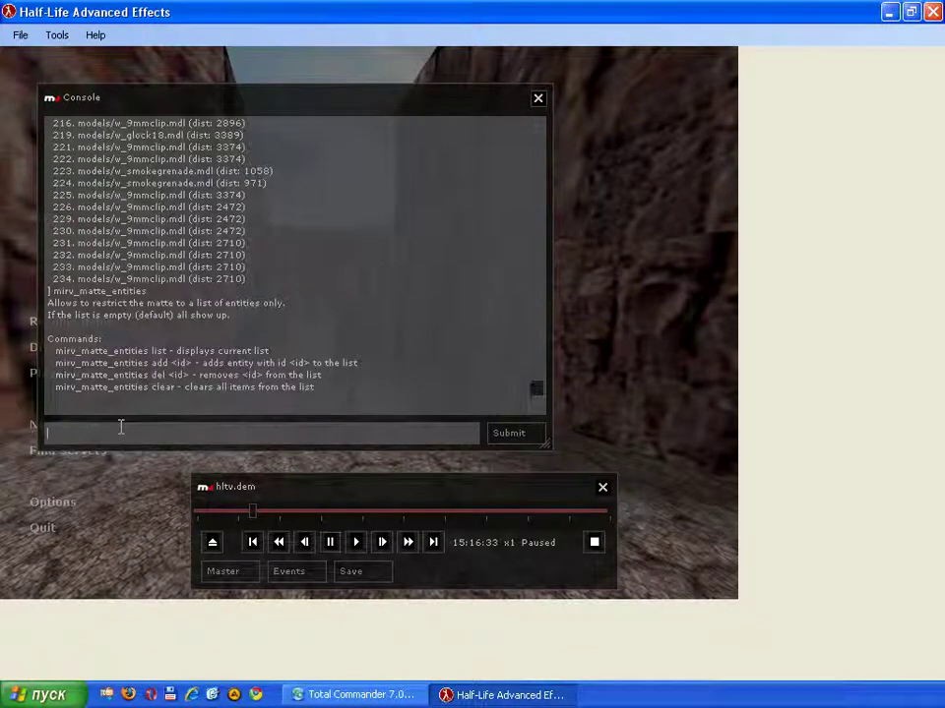
{"action": "double_click", "coordinate": [164, 350]}
{"action": "left_click", "coordinate": [175, 428]}
{"action": "type", "text": "mirv_ma"}
{"action": "key", "text": "Tab"}
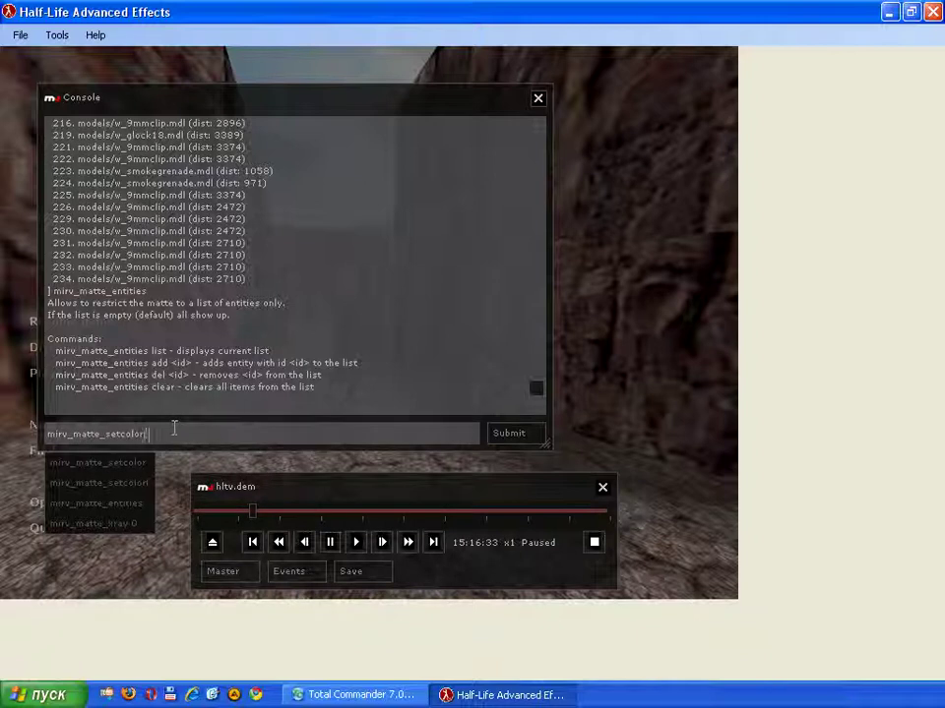
{"action": "type", "text": "add"}
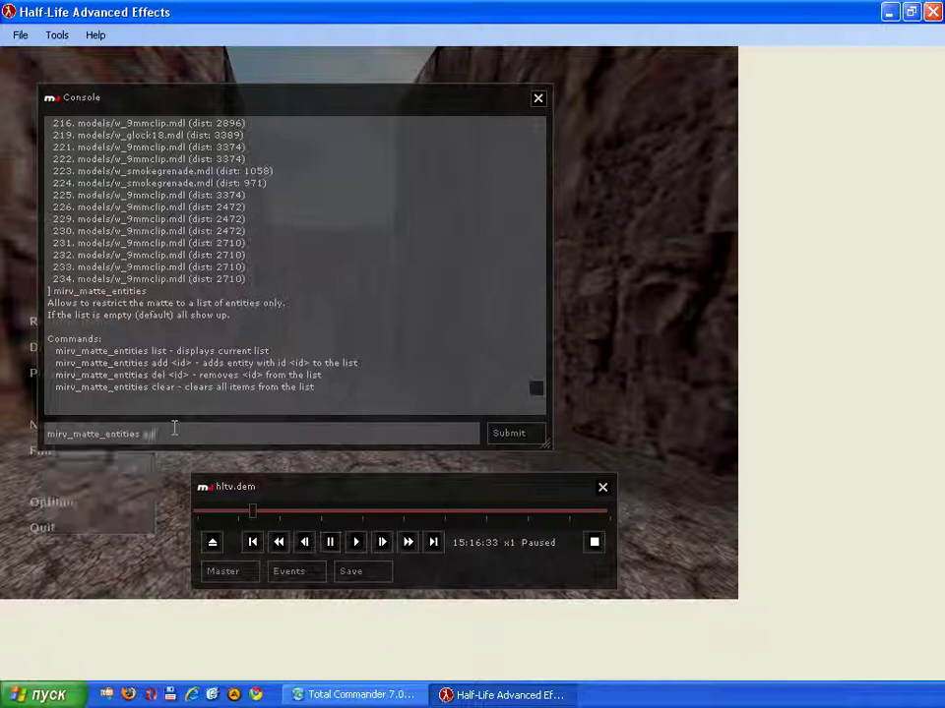
{"action": "left_click_drag", "start_coordinate": [542, 387], "coordinate": [536, 293]}
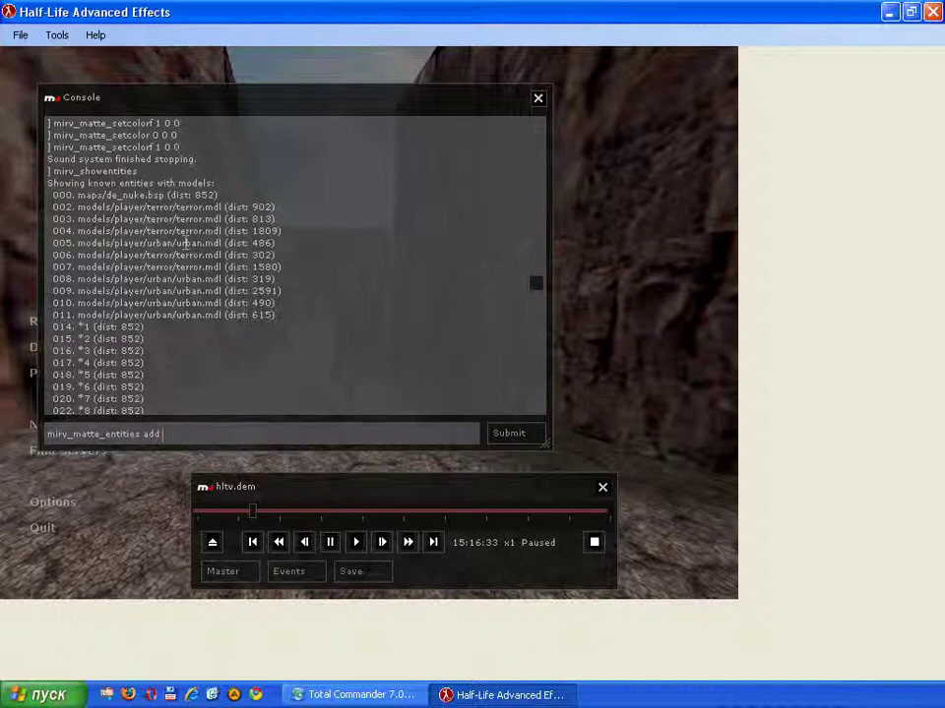
{"action": "left_click_drag", "start_coordinate": [183, 435], "coordinate": [107, 438]}
{"action": "key", "text": "BackSpace"}
{"action": "key", "text": "BackSpace"}
{"action": "key", "text": "BackSpace"}
{"action": "key", "text": "BackSpace"}
{"action": "key", "text": "BackSpace"}
{"action": "key", "text": "BackSpace"}
{"action": "key", "text": "BackSpace"}
- Run mirv_entity_jump 008 in the console and view the player it jumps to
{"action": "type", "text": "e"}
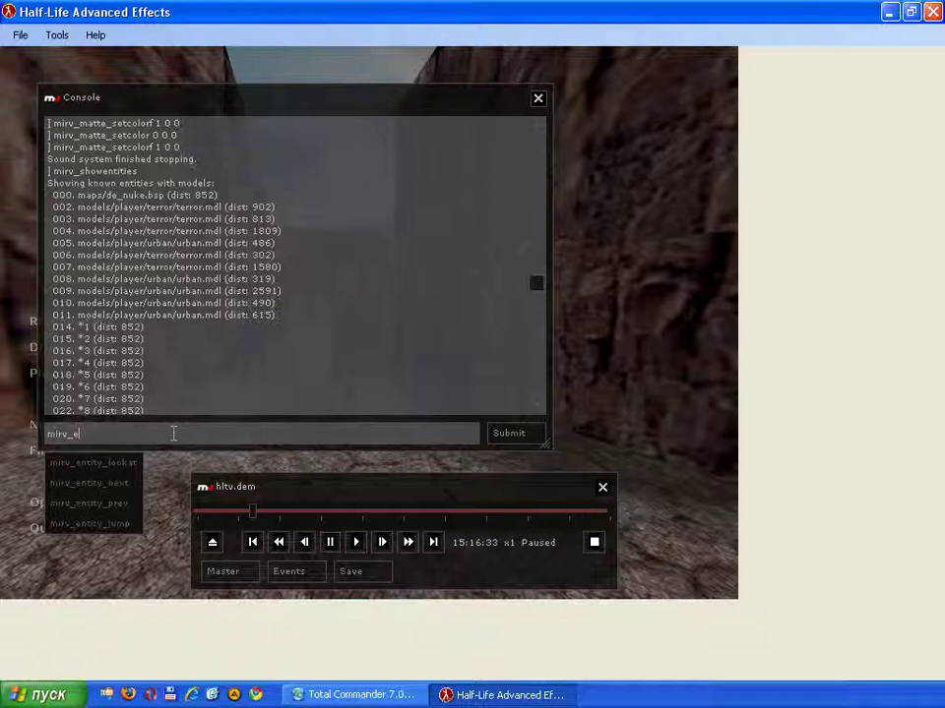
{"action": "key", "text": "Up"}
{"action": "type", "text": "00"}
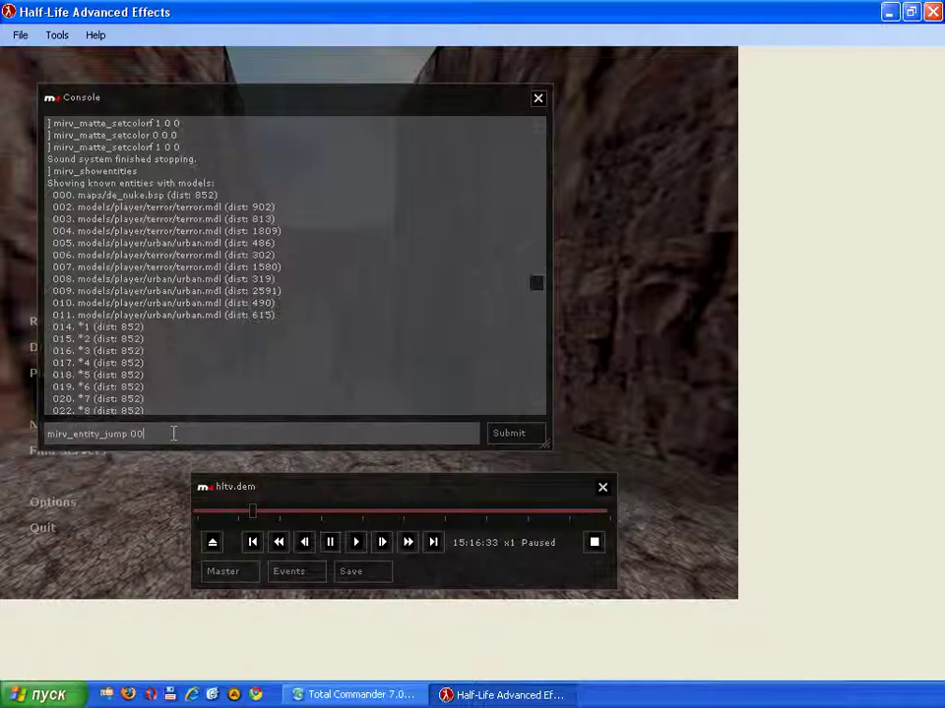
{"action": "type", "text": "8"}
{"action": "key", "text": "Return"}
{"action": "key", "text": "Escape"}
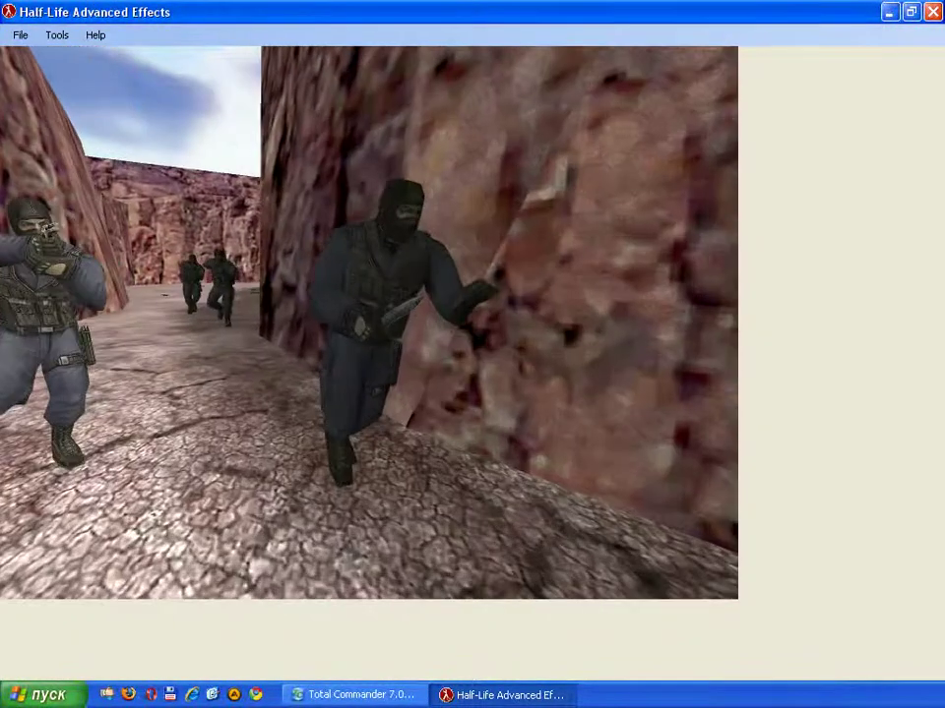
- Reuse the jump command as mirv_entity_jump 009 and view that entity in the demo
{"action": "key", "text": "Escape"}
{"action": "key", "text": "Up"}
{"action": "key", "text": "BackSpace"}
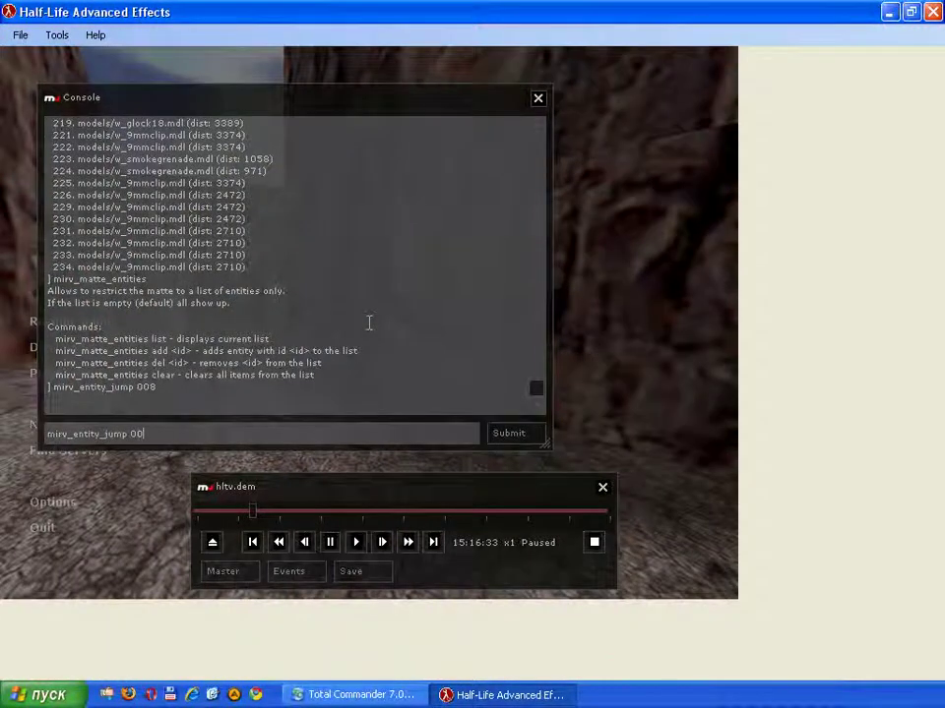
{"action": "mouse_move", "coordinate": [533, 390]}
{"action": "left_mouse_down"}
{"action": "mouse_move", "coordinate": [532, 284]}
{"action": "mouse_move", "coordinate": [531, 408]}
{"action": "left_mouse_up"}
{"action": "type", "text": "9"}
{"action": "key", "text": "Return"}
{"action": "key", "text": "Escape"}
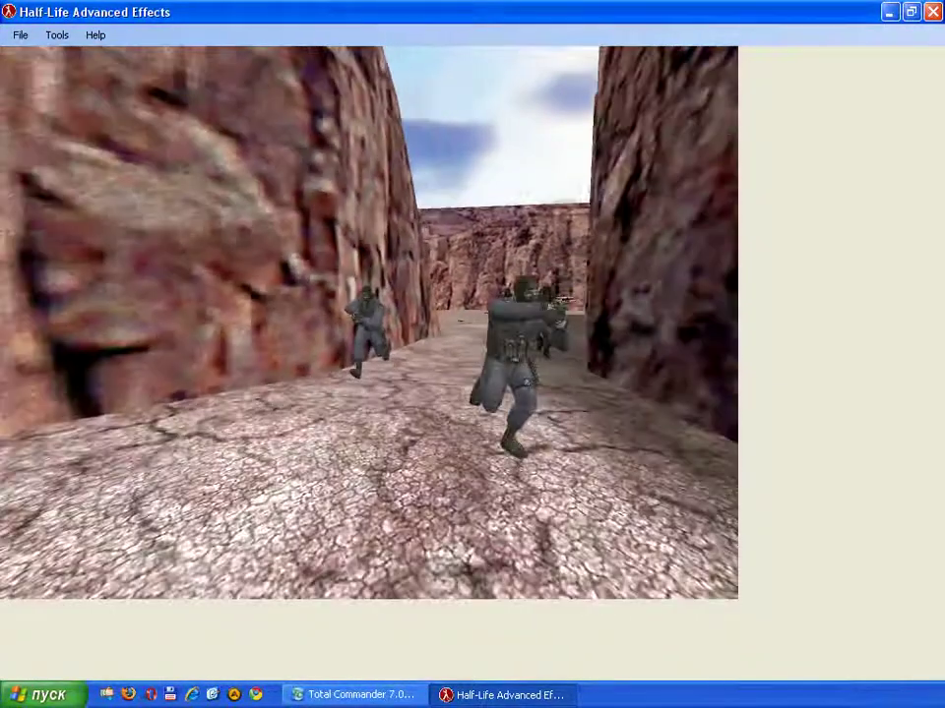
- Edit the jump command to mirv_entity_jump 010, run it and view that entity
{"action": "key", "text": "Escape"}
{"action": "key", "text": "BackSpace"}
{"action": "key", "text": "BackSpace"}
{"action": "type", "text": "1"}
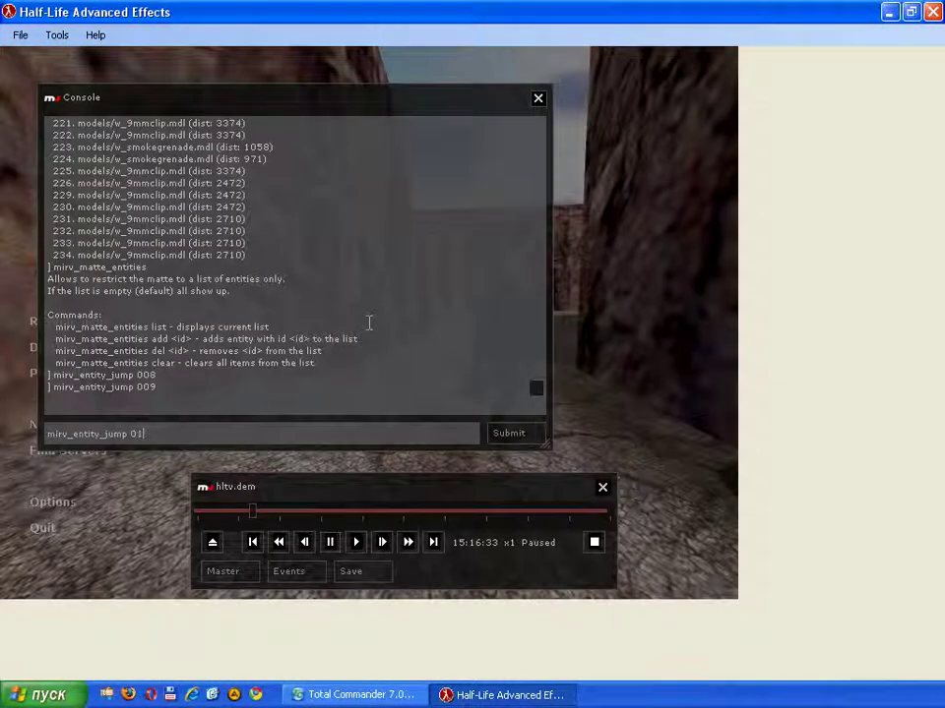
{"action": "type", "text": "0"}
{"action": "key", "text": "Return"}
{"action": "key", "text": "Escape"}
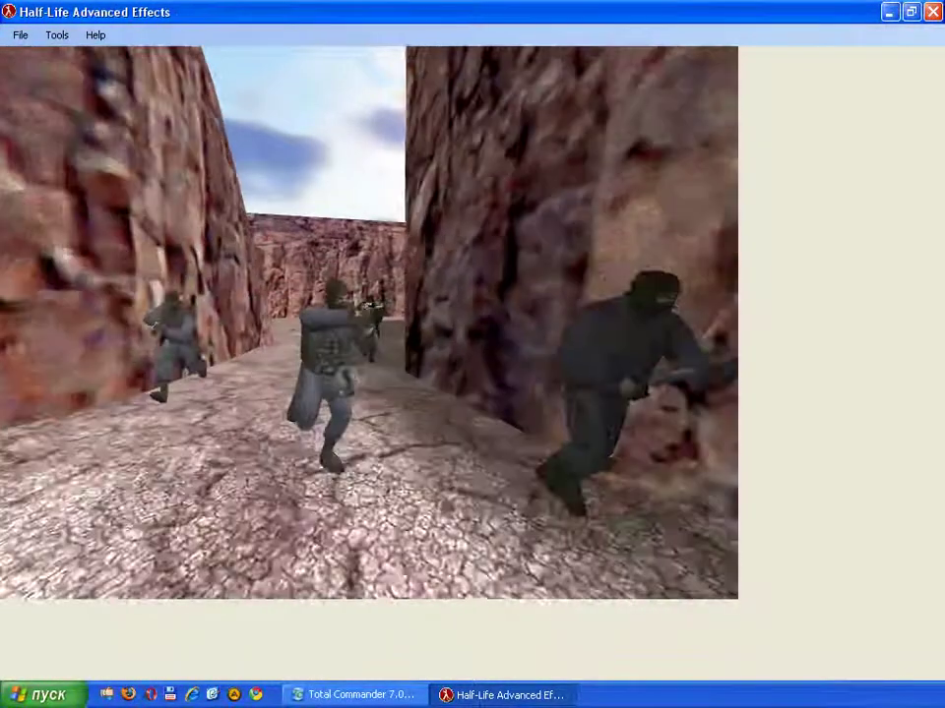
- Replace the leftover jump command with mirv_matte_entities add 008 to add that entity to the matte list
{"action": "key", "text": "Escape"}
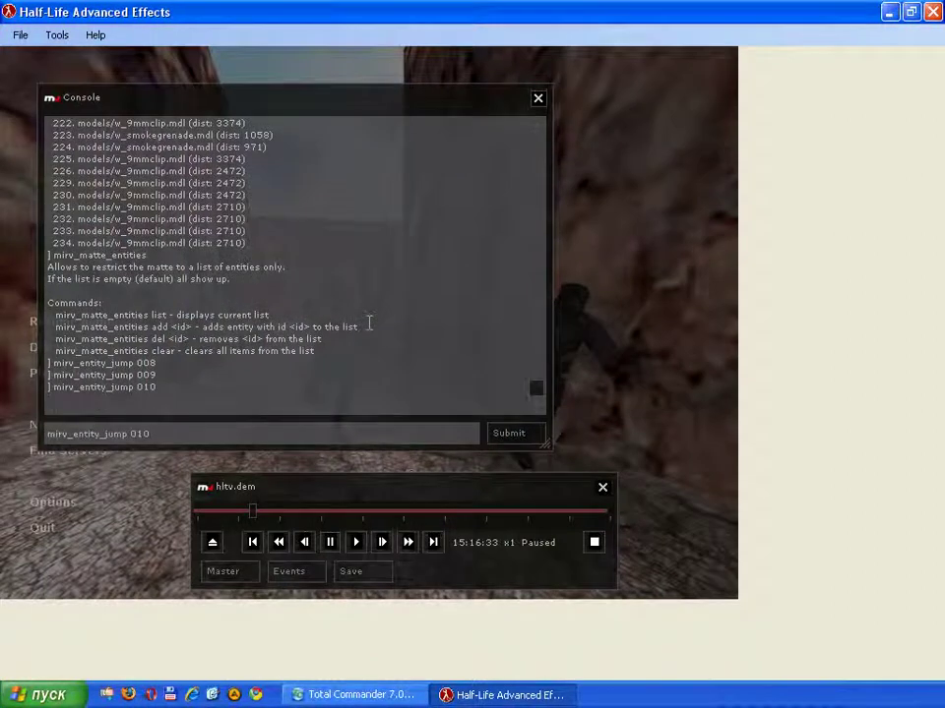
{"action": "key", "text": "BackSpace"}
{"action": "key", "text": "BackSpace"}
{"action": "key", "text": "BackSpace"}
{"action": "key", "text": "BackSpace"}
{"action": "key", "text": "BackSpace"}
{"action": "key", "text": "BackSpace"}
{"action": "key", "text": "BackSpace"}
{"action": "key", "text": "BackSpace"}
{"action": "key", "text": "BackSpace"}
{"action": "key", "text": "BackSpace"}
{"action": "key", "text": "BackSpace"}
{"action": "key", "text": "BackSpace"}
{"action": "key", "text": "BackSpace"}
{"action": "key", "text": "BackSpace"}
{"action": "key", "text": "BackSpace"}
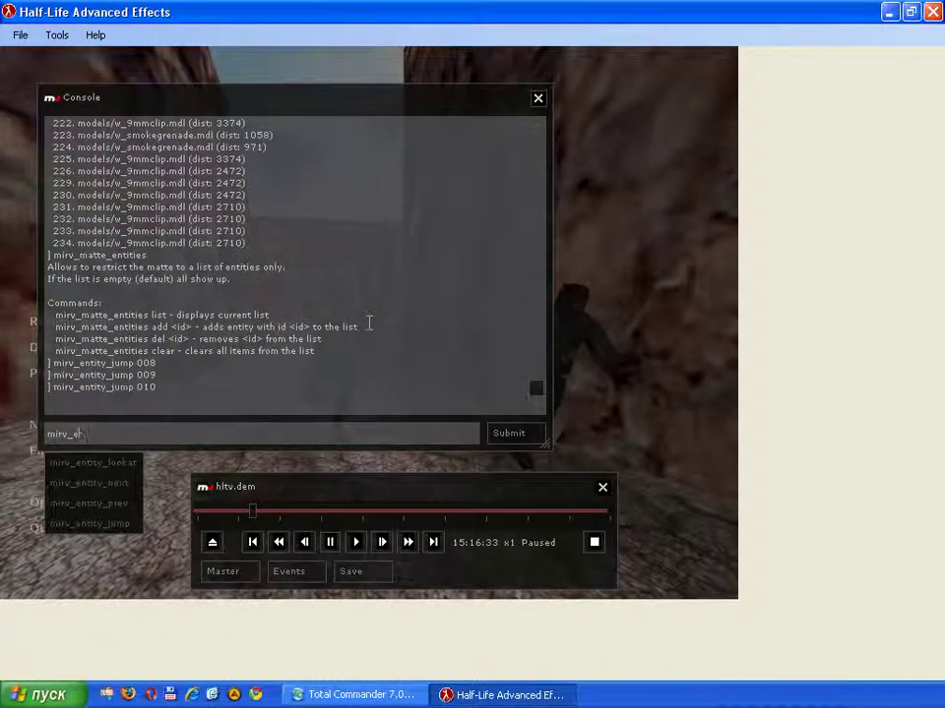
{"action": "type", "text": "ma"}
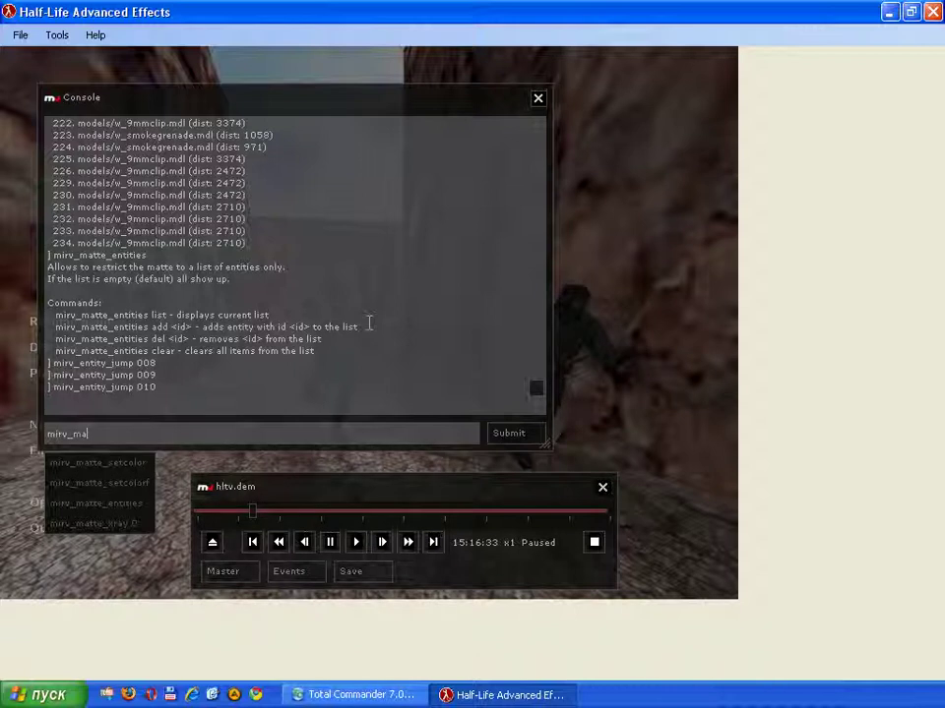
{"action": "key", "text": "Tab"}
{"action": "key", "text": "Tab"}
{"action": "key", "text": "Tab"}
{"action": "type", "text": "add "}
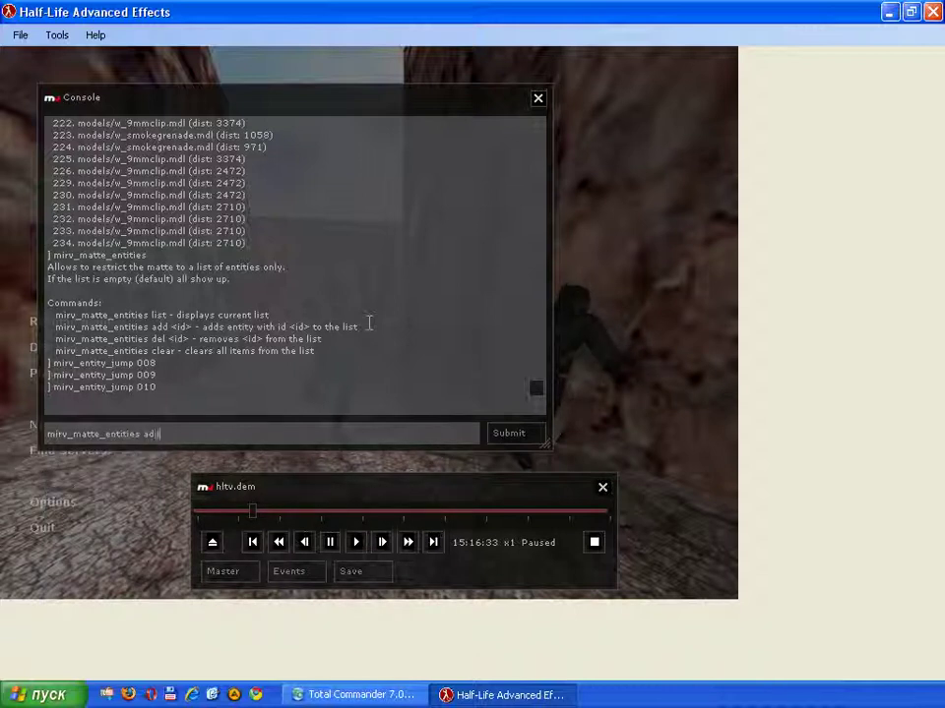
{"action": "type", "text": "008"}
{"action": "key", "text": "Return"}
- Reuse the command as mirv_matte_entities add 009 and leave the console to view the demo
{"action": "key", "text": "Up"}
{"action": "type", "text": "9"}
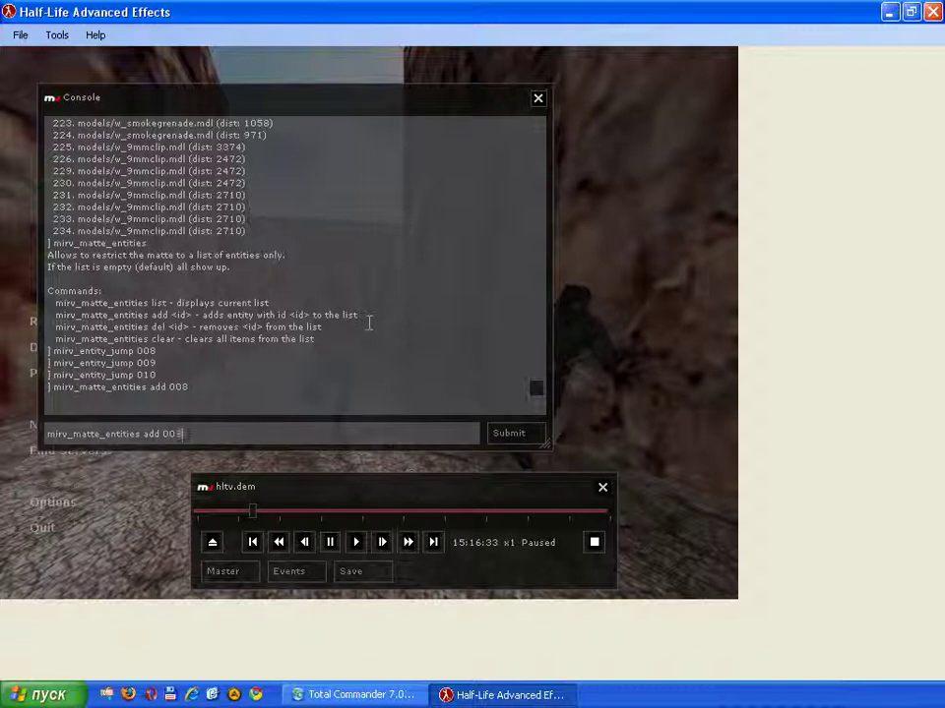
{"action": "key", "text": "Return"}
{"action": "key", "text": "Escape"}
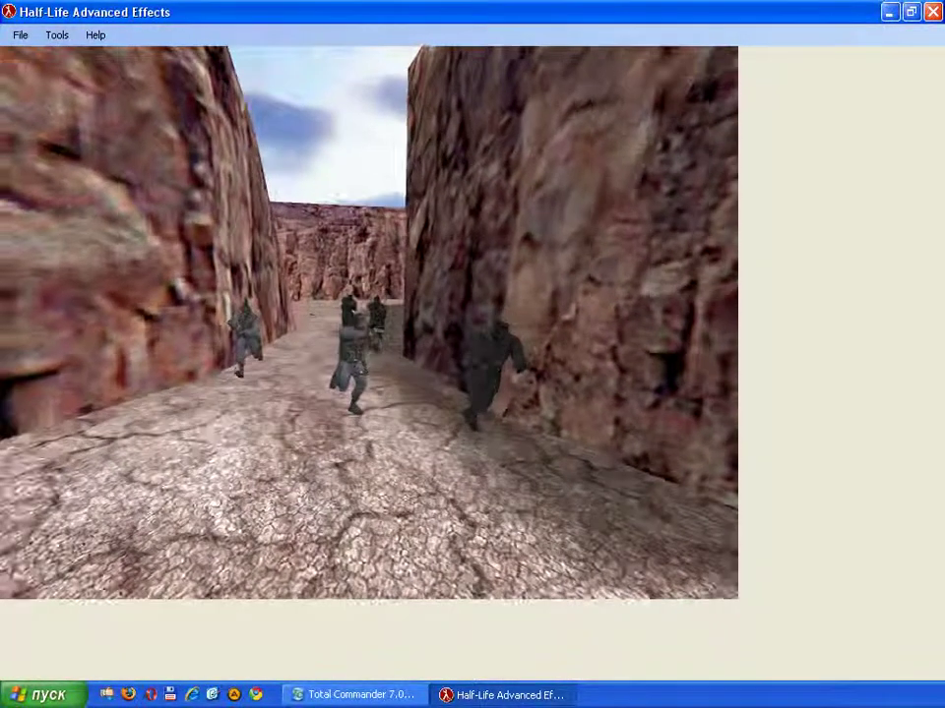
- Recall the earlier matte colour command, change the matte colour to green and leave the console to record a short take
{"action": "key", "text": "Escape"}
{"action": "key", "text": "Up"}
{"action": "key", "text": "Up"}
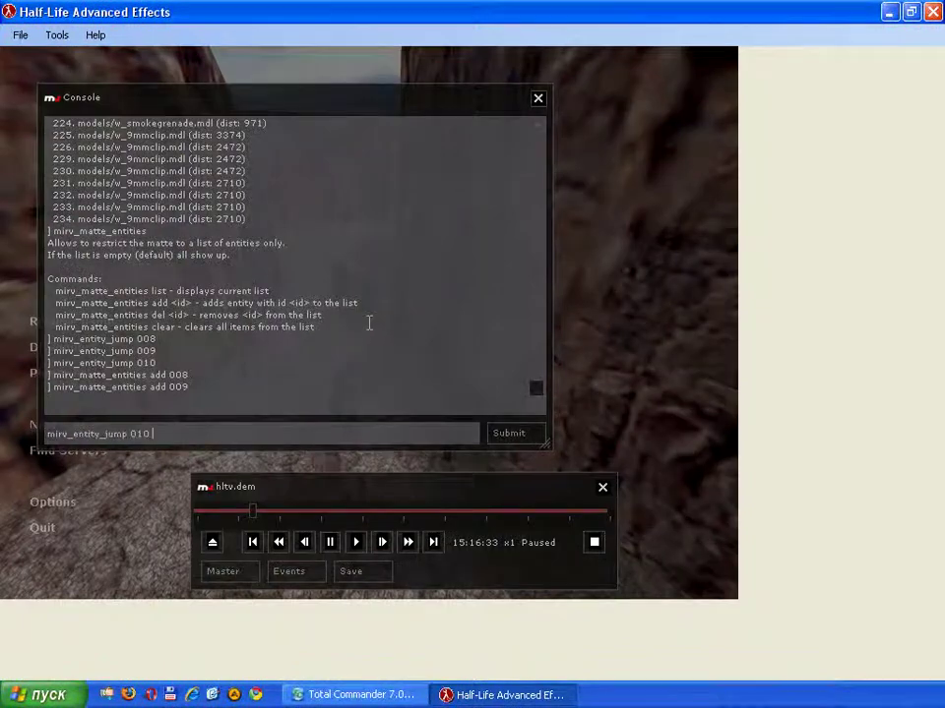
{"action": "key", "text": "Down"}
{"action": "key", "text": "Up"}
{"action": "type", "text": "0 1"}
{"action": "key", "text": "Return"}
{"action": "key", "text": "Escape"}
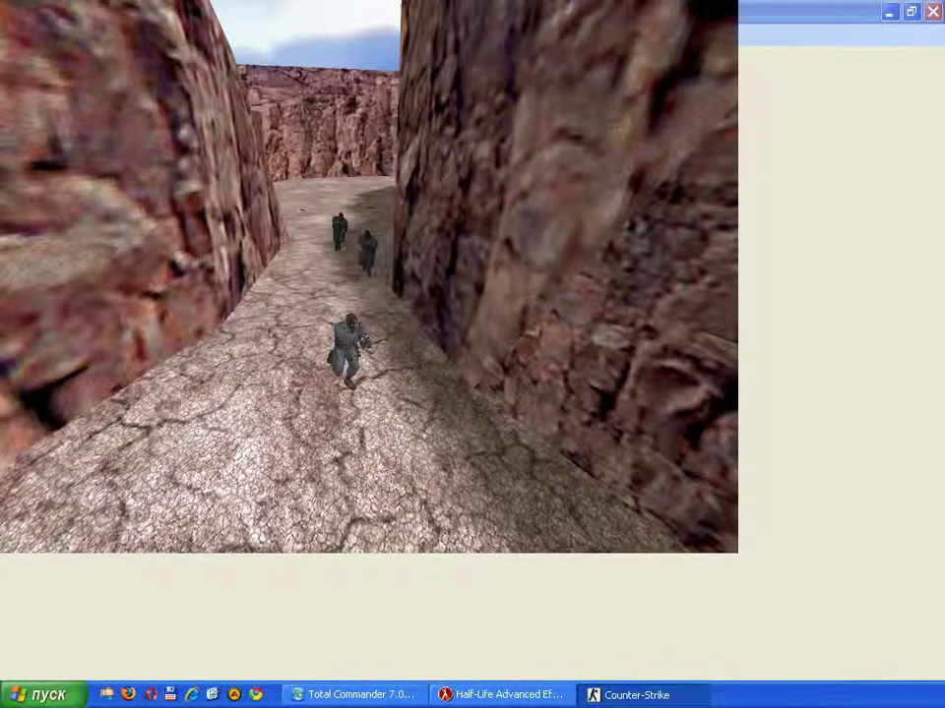
- Leave the game view, switch to Total Commander and open the recorded frame lol_03_entity_00000
{"action": "key", "text": "Escape"}
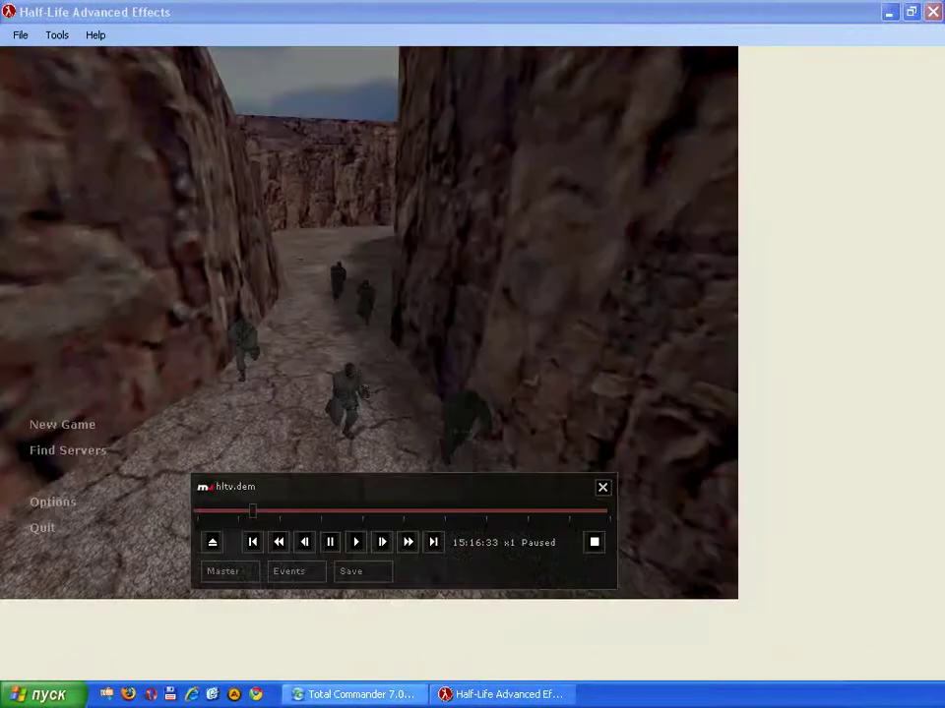
{"action": "key", "text": "alt+Tab"}
{"action": "double_click", "coordinate": [64, 204]}
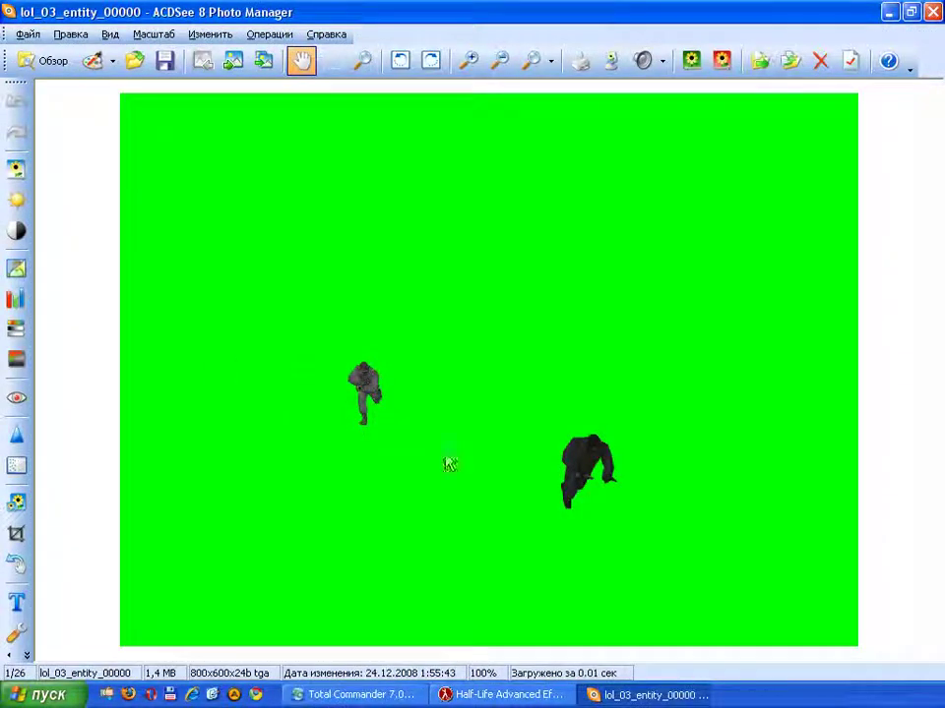
- Browse the lol_03 frames from the entity stream through to the world stream and close the image viewer
{"action": "scroll", "coordinate": [447, 536], "scroll_direction": "down", "scroll_amount": 2}
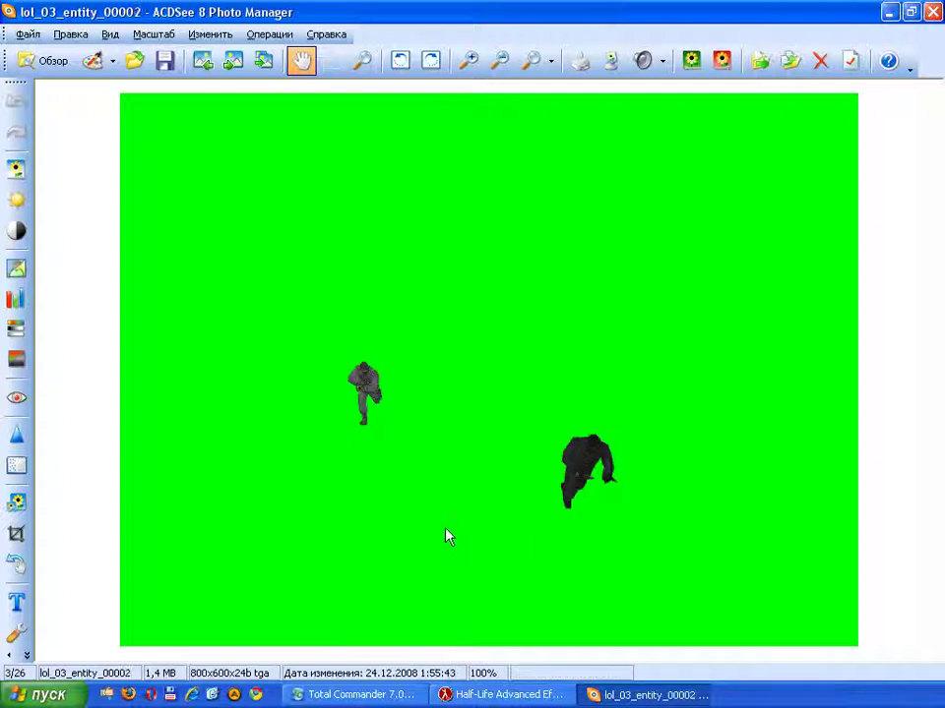
{"action": "scroll", "coordinate": [448, 536], "scroll_direction": "down", "scroll_amount": 14}
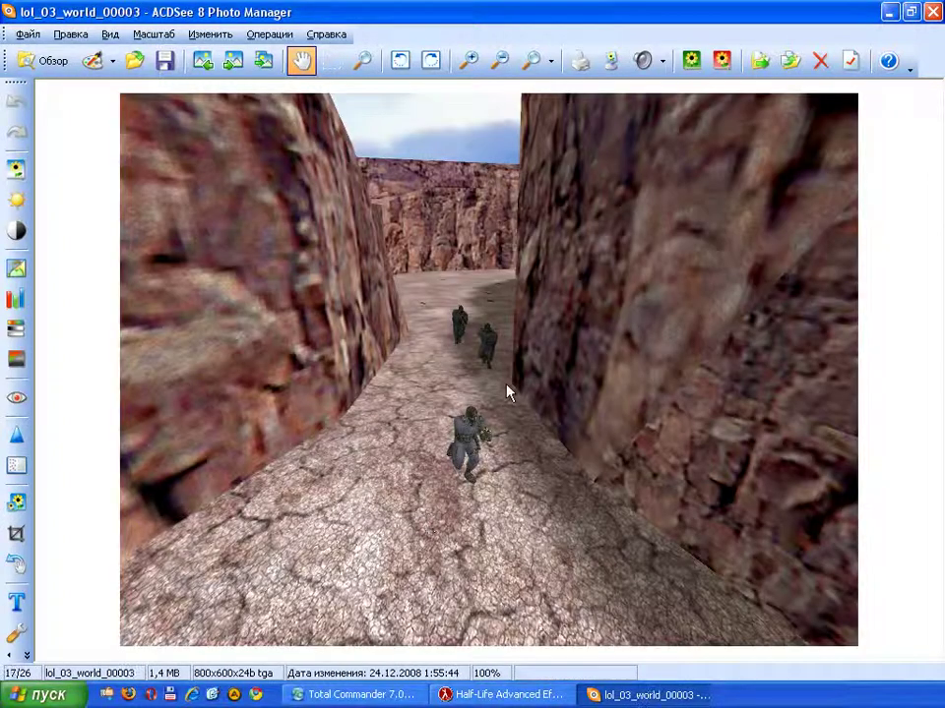
{"action": "scroll", "coordinate": [459, 407], "scroll_direction": "down", "scroll_amount": 3}
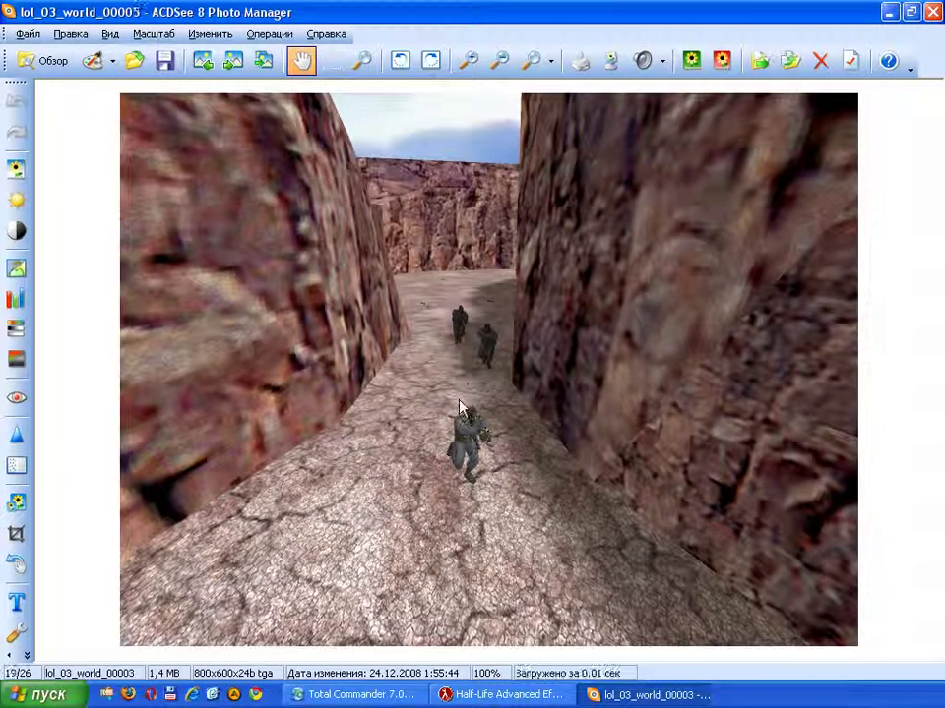
{"action": "key", "text": "Escape"}
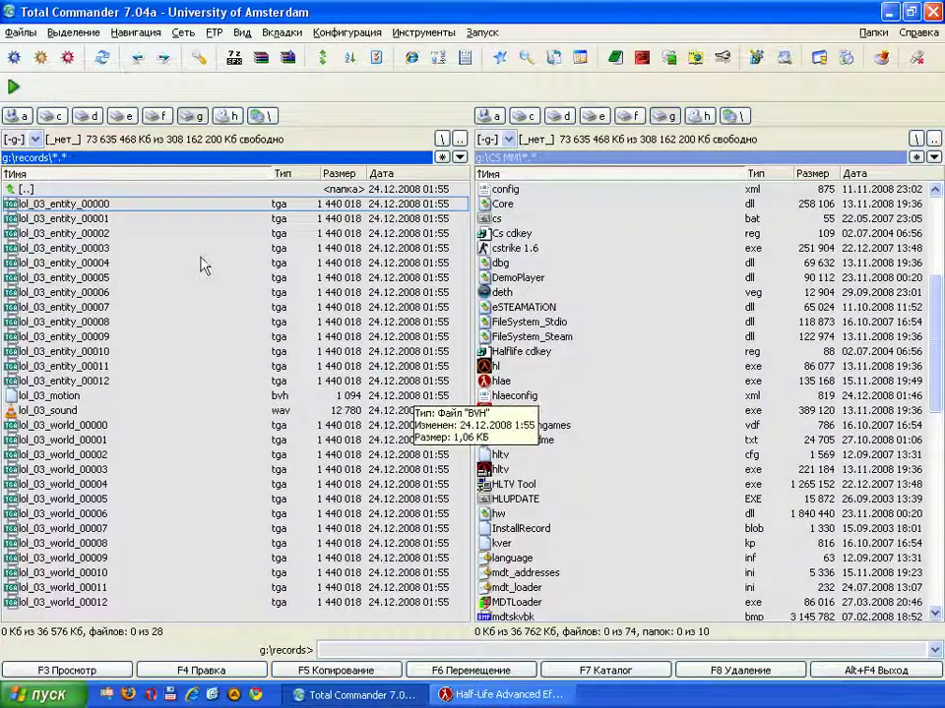
- Delete all lol_03 files from g:\records and switch back to Half-Life Advanced Effects
{"action": "left_click", "coordinate": [128, 602], "text": "shift"}
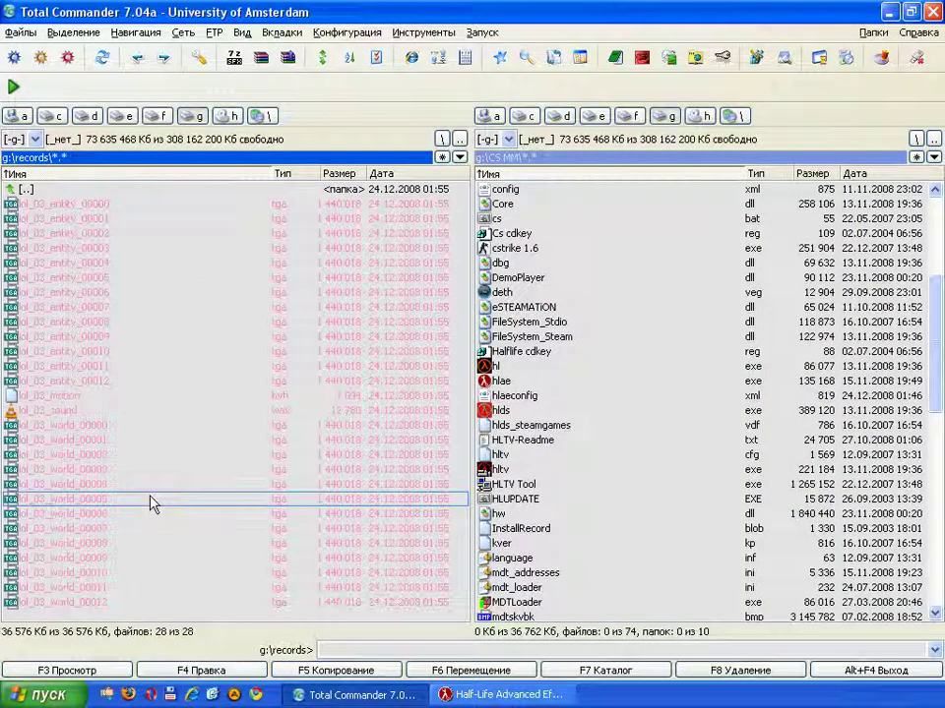
{"action": "key", "text": "Delete"}
{"action": "key", "text": "Return"}
{"action": "left_click", "coordinate": [492, 695]}
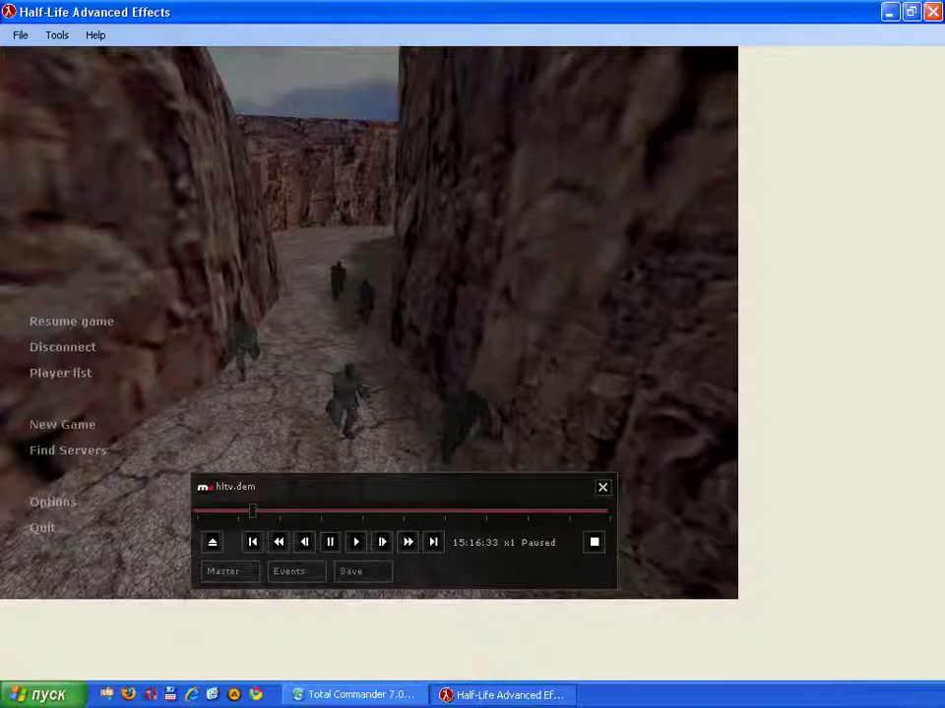
- Run mirv_matte_entities without arguments in the console to show its available subcommands
{"action": "key", "text": "grave"}
{"action": "key", "text": "Up"}
{"action": "key", "text": "Up"}
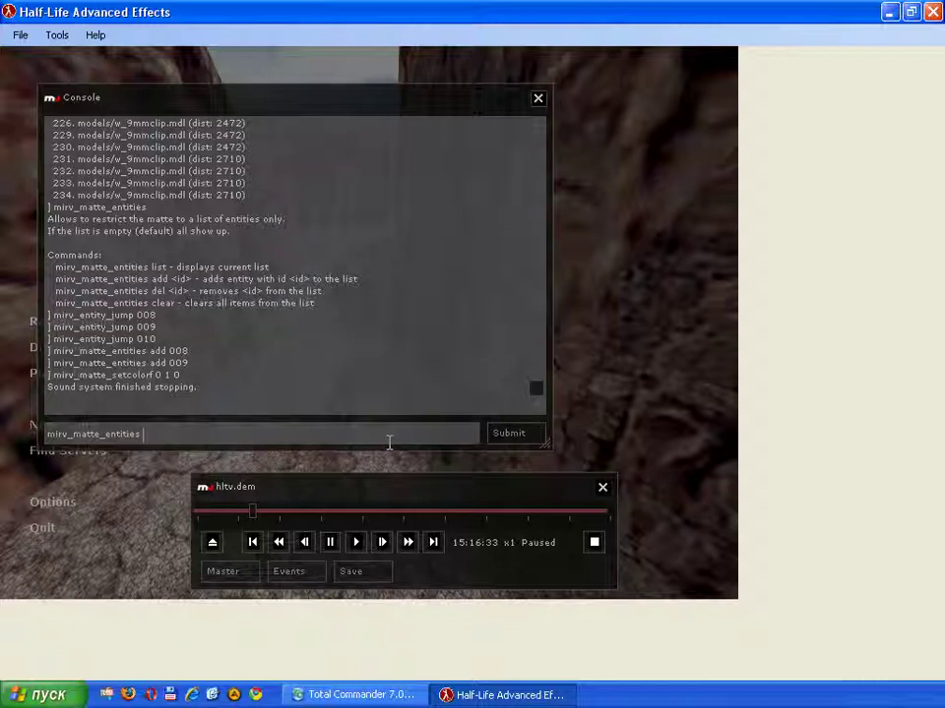
{"action": "key", "text": "BackSpace"}
{"action": "key", "text": "BackSpace"}
{"action": "key", "text": "BackSpace"}
{"action": "key", "text": "Return"}
- Remove entity 008 from the matte list with mirv_matte_entities del 008
{"action": "key", "text": "Up"}
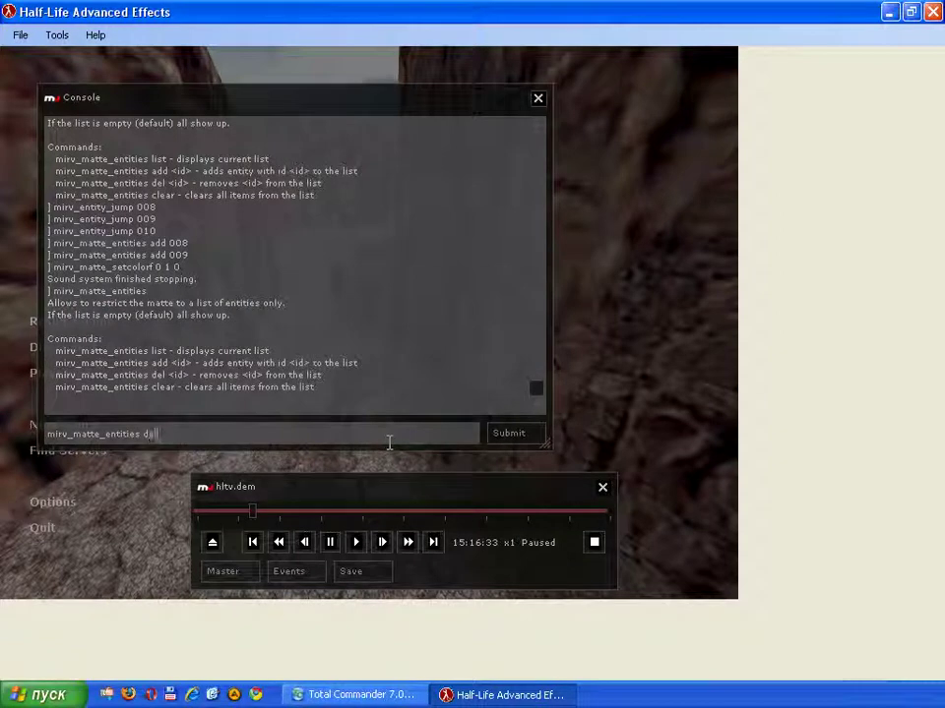
{"action": "type", "text": "del 008"}
{"action": "key", "text": "Return"}
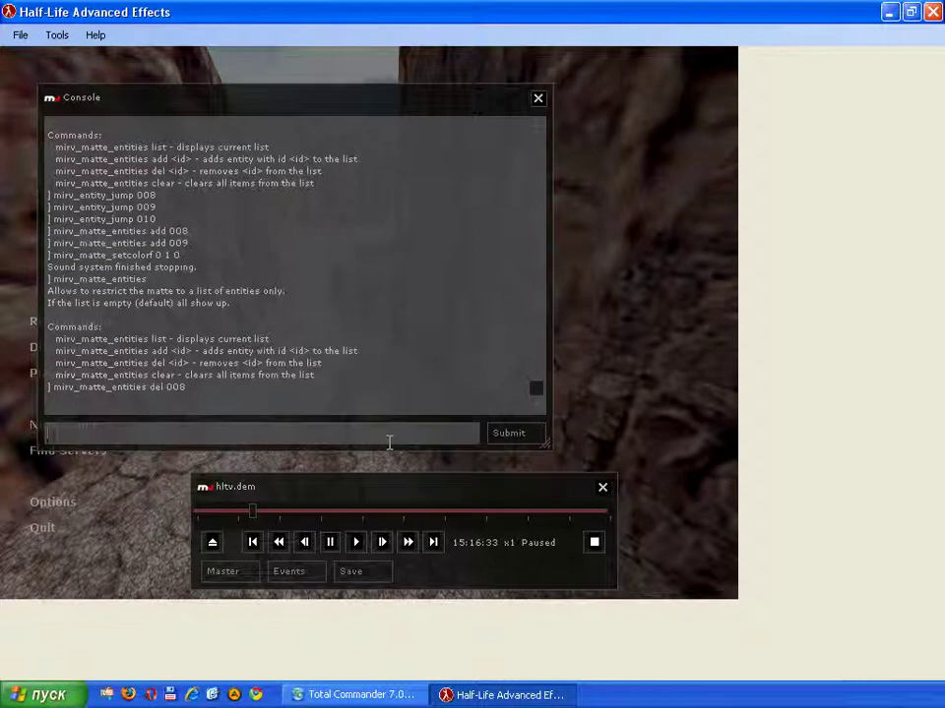
- Run mirv_matte_entities list to display the entities still in the matte list
{"action": "key", "text": "Up"}
{"action": "key", "text": "BackSpace"}
{"action": "key", "text": "BackSpace"}
{"action": "type", "text": "9"}
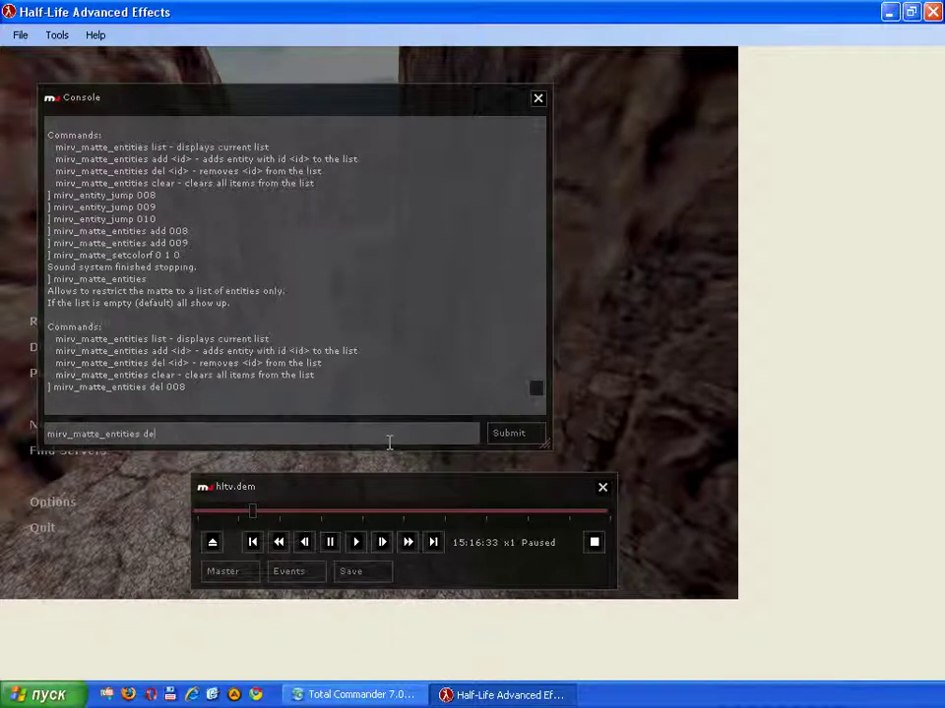
{"action": "key", "text": "Return"}
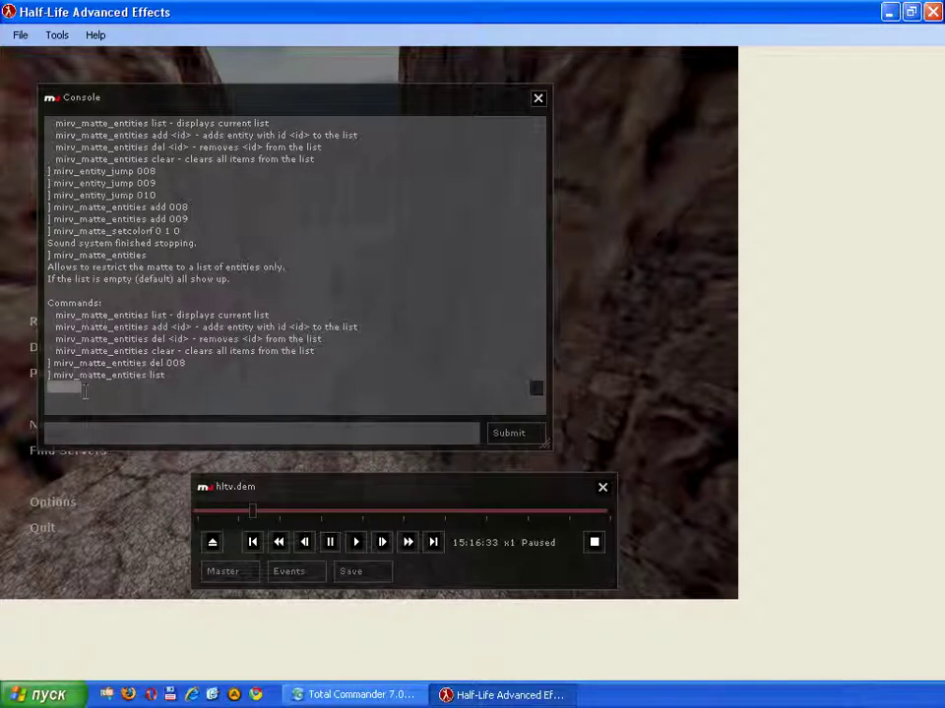
- Empty the matte list with mirv_matte_entities clear and leave the console to view the demo
{"action": "key", "text": "Up"}
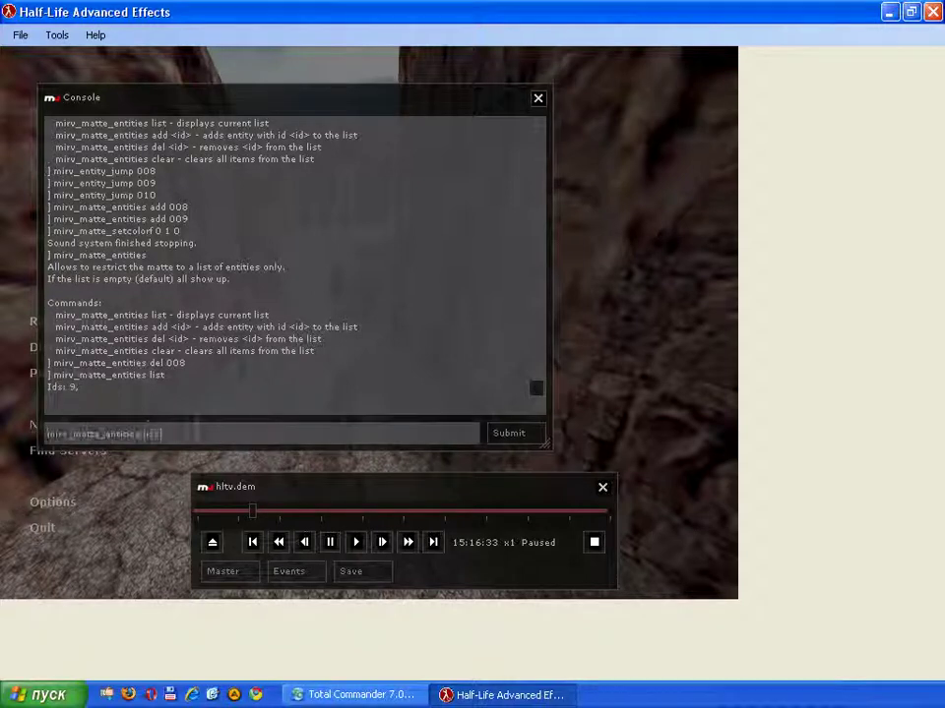
{"action": "type", "text": "clear"}
{"action": "key", "text": "Return"}
{"action": "key", "text": "Escape"}
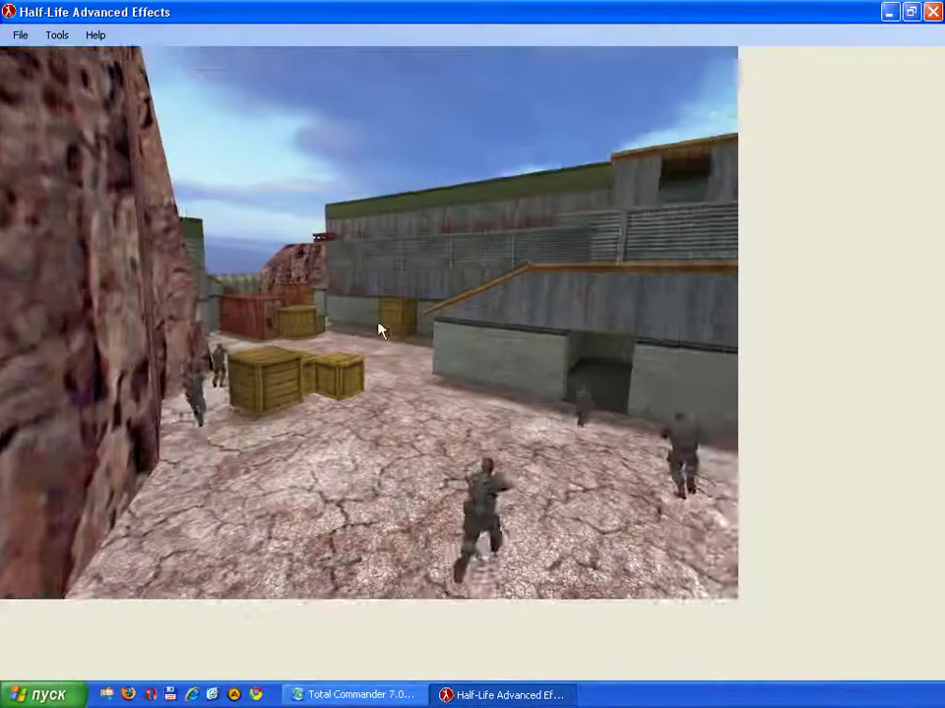
- Query mirv_matte_xray, set it to 1 with the demo view inside the building, and leave the console to record a short take
{"action": "key", "text": "Escape"}
{"action": "key", "text": "Escape"}
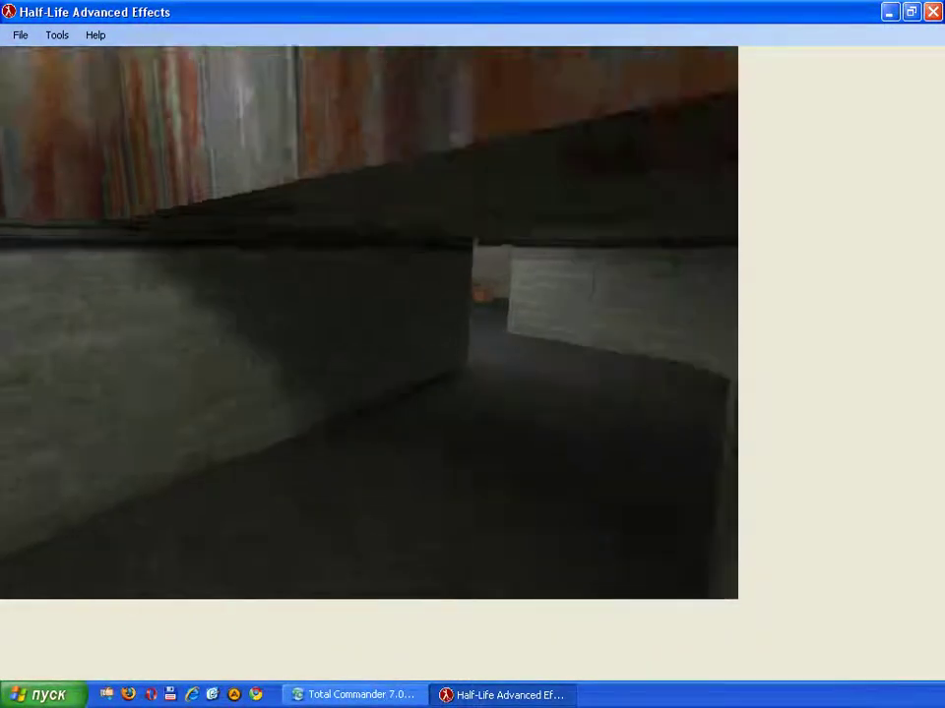
{"action": "key", "text": "Escape"}
{"action": "key", "text": "Escape"}
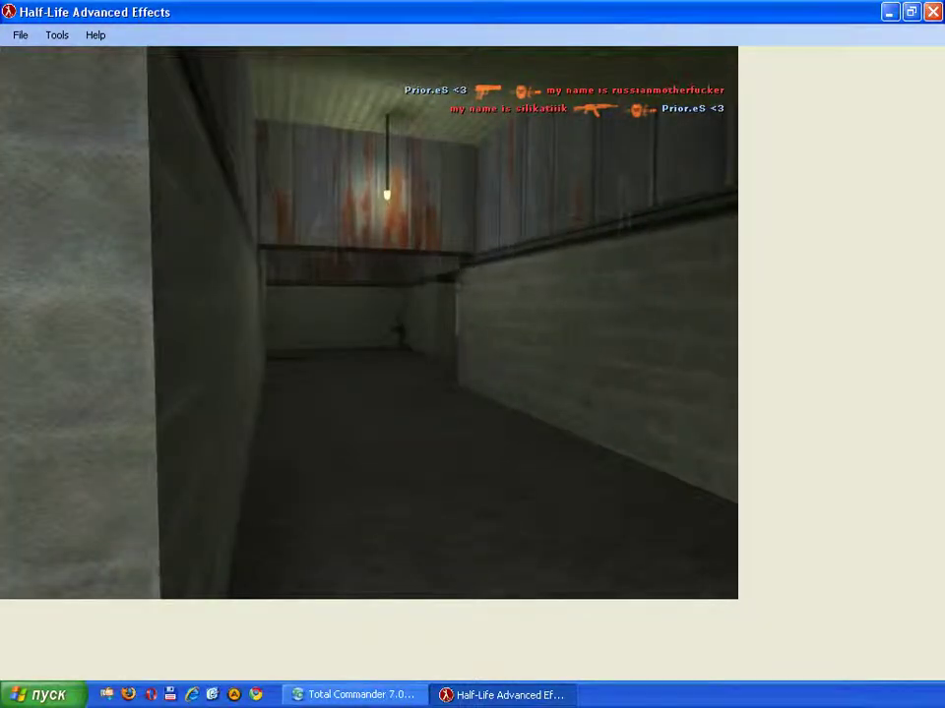
{"action": "key", "text": "Escape"}
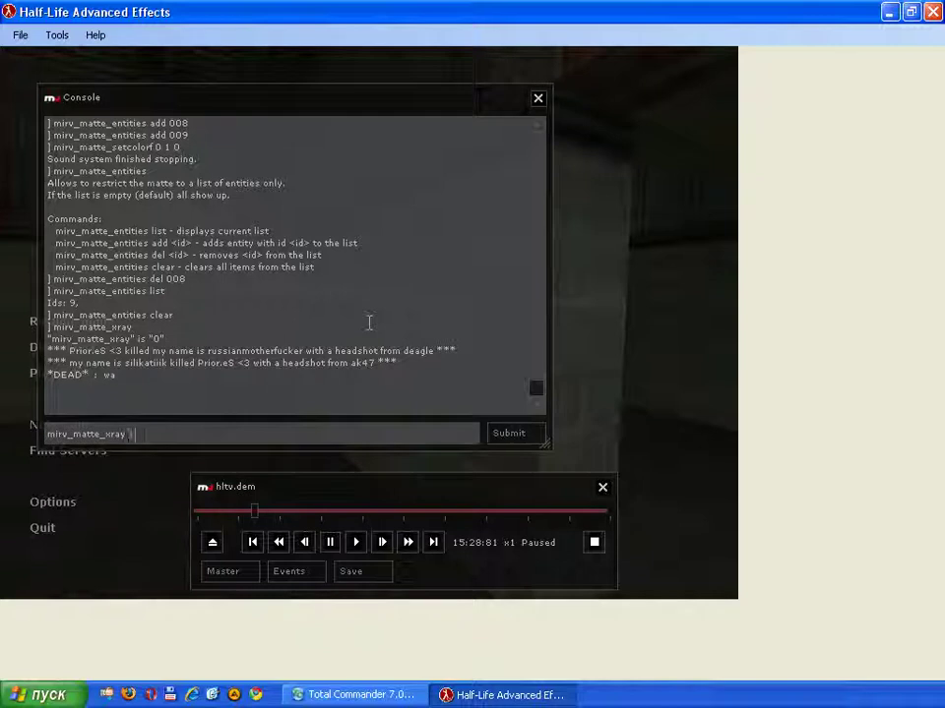
{"action": "type", "text": "1"}
{"action": "key", "text": "Return"}
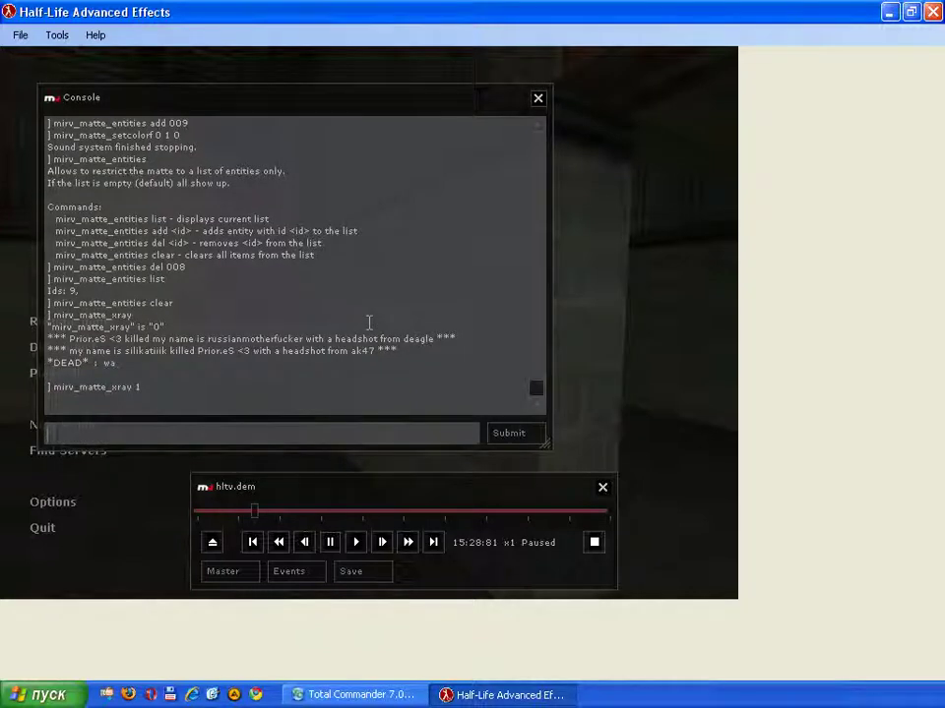
{"action": "key", "text": "Escape"}
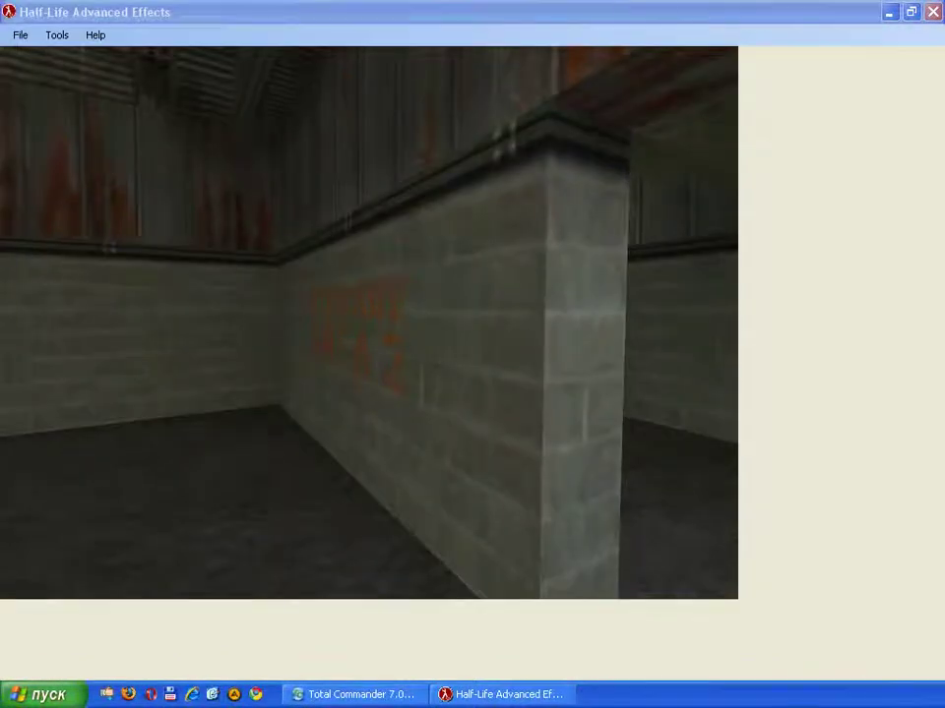
- Leave the game view, switch to Total Commander and open the recorded frame lol_04_entity_00002
{"action": "key", "text": "Escape"}
{"action": "left_click", "coordinate": [354, 695]}
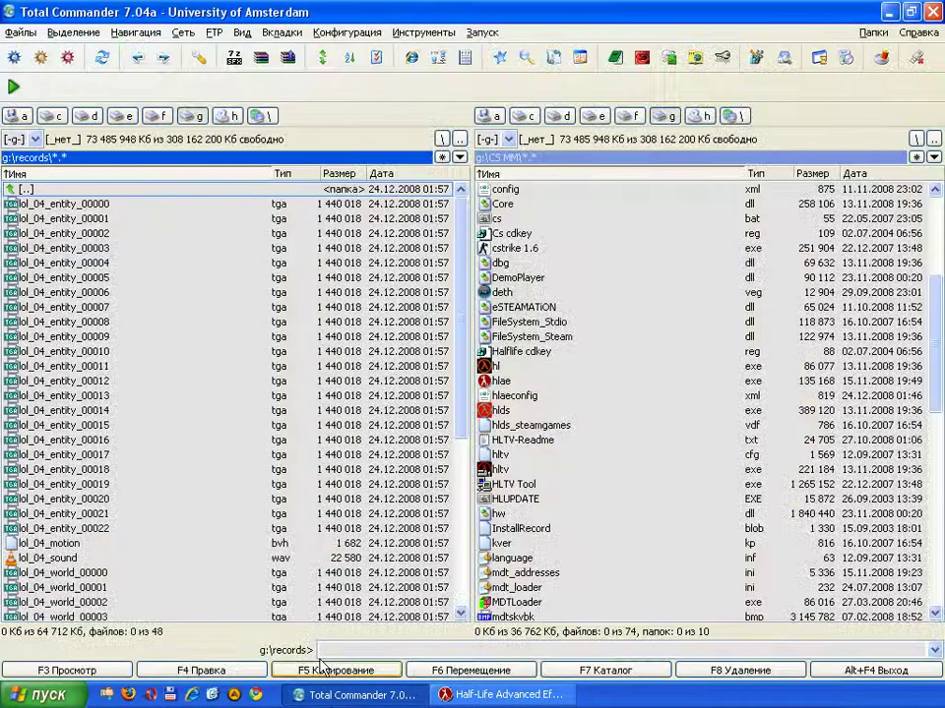
{"action": "double_click", "coordinate": [49, 234]}
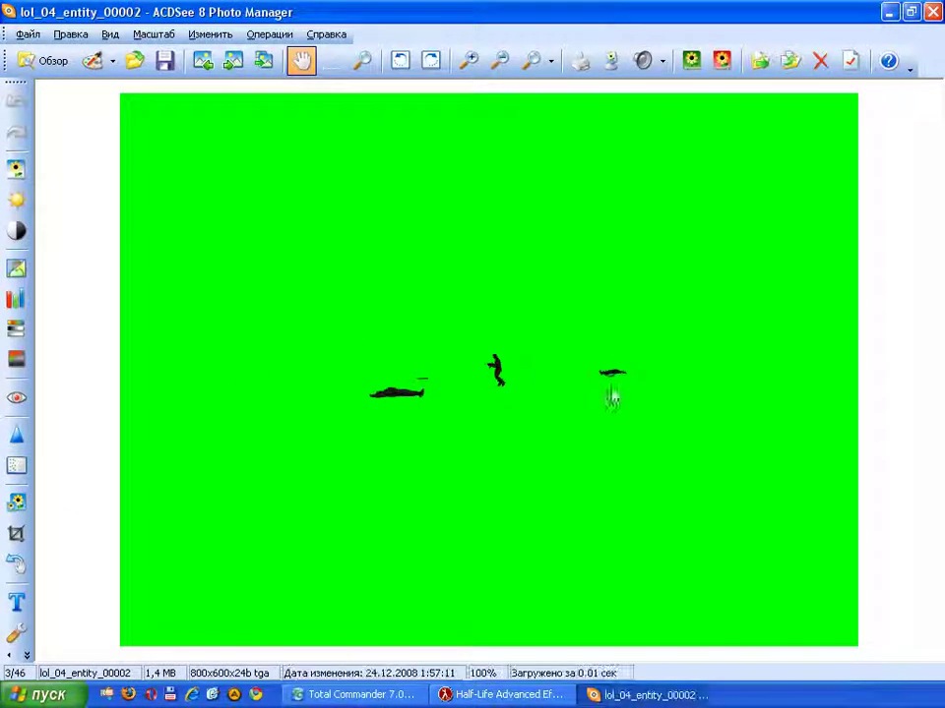
- Compare the lol_04 entity frames with the world frames and close the image viewer
{"action": "scroll", "coordinate": [453, 417], "scroll_direction": "down", "scroll_amount": 17}
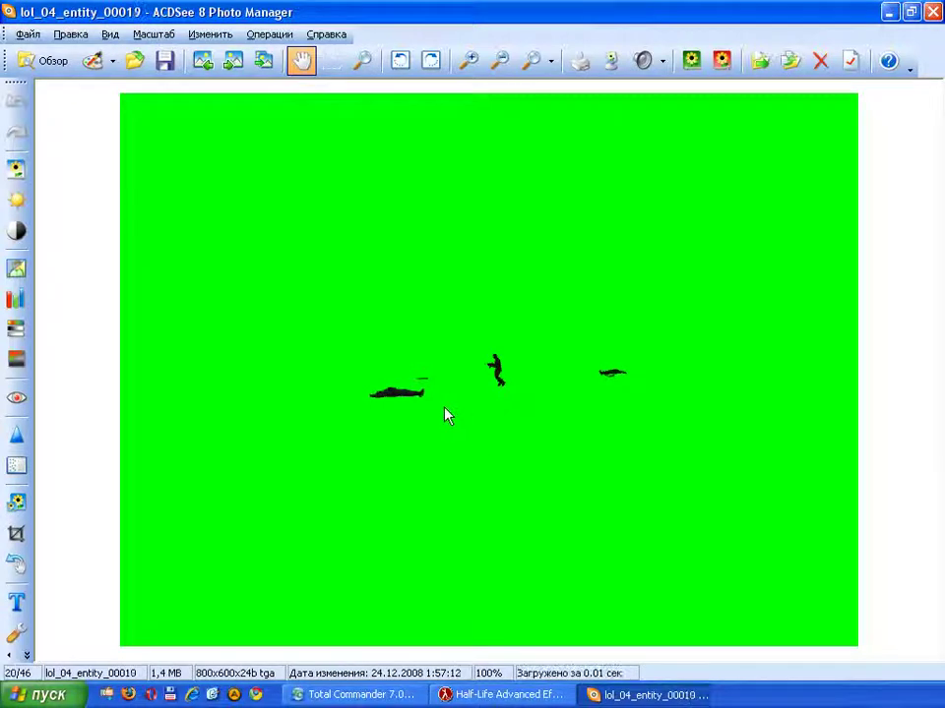
{"action": "scroll", "coordinate": [445, 414], "scroll_direction": "down", "scroll_amount": 9}
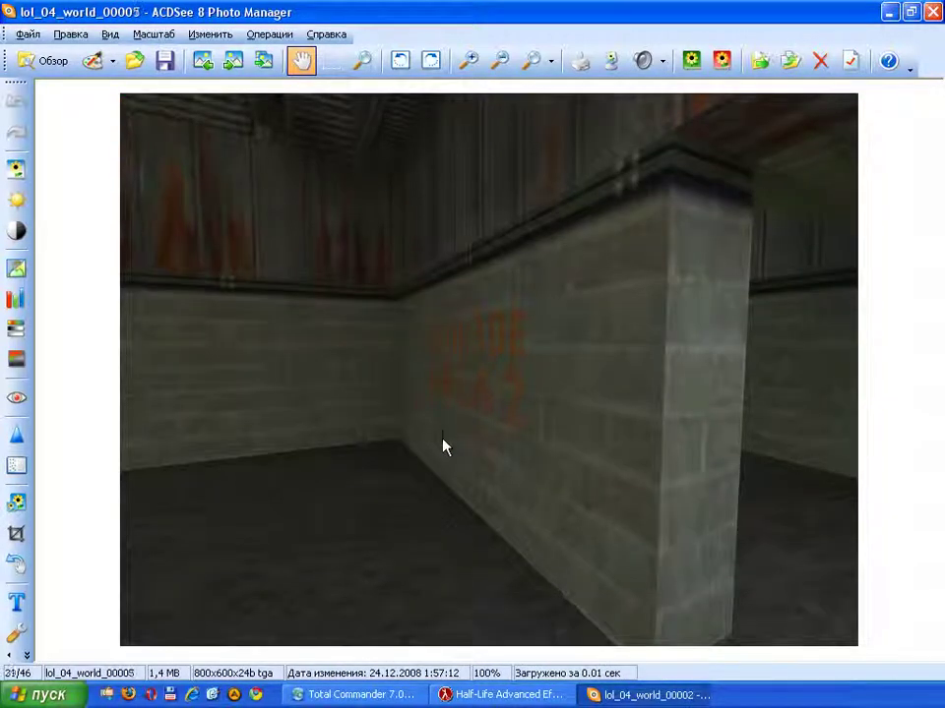
{"action": "key", "text": "Escape"}
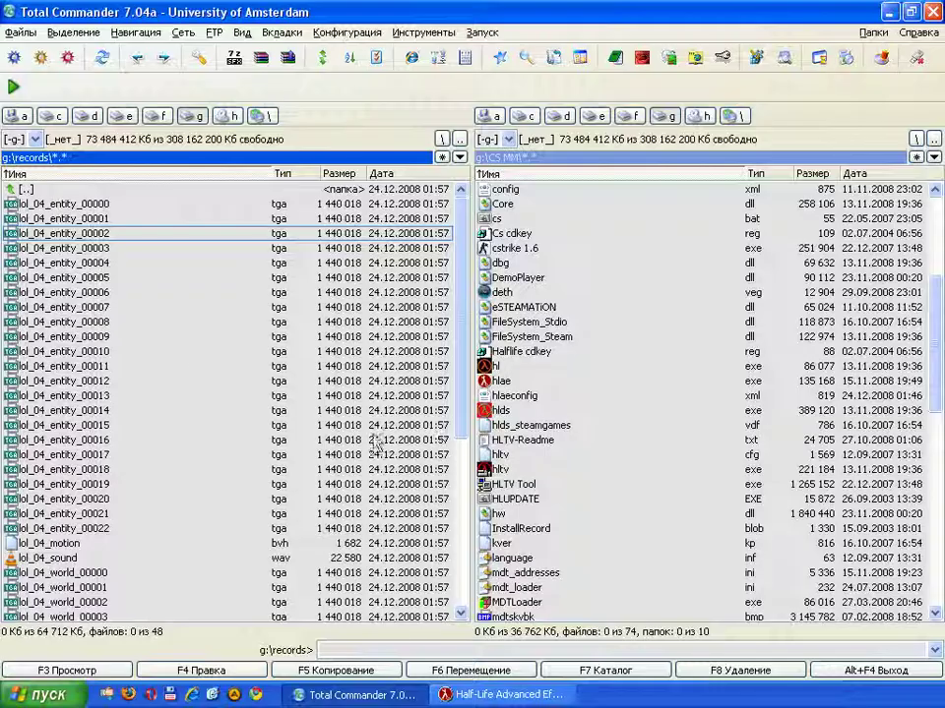
- Delete all lol_04 files from g:\records and return to Half-Life Advanced Effects
{"action": "left_click", "coordinate": [126, 295]}
{"action": "key", "text": "ctrl+a"}
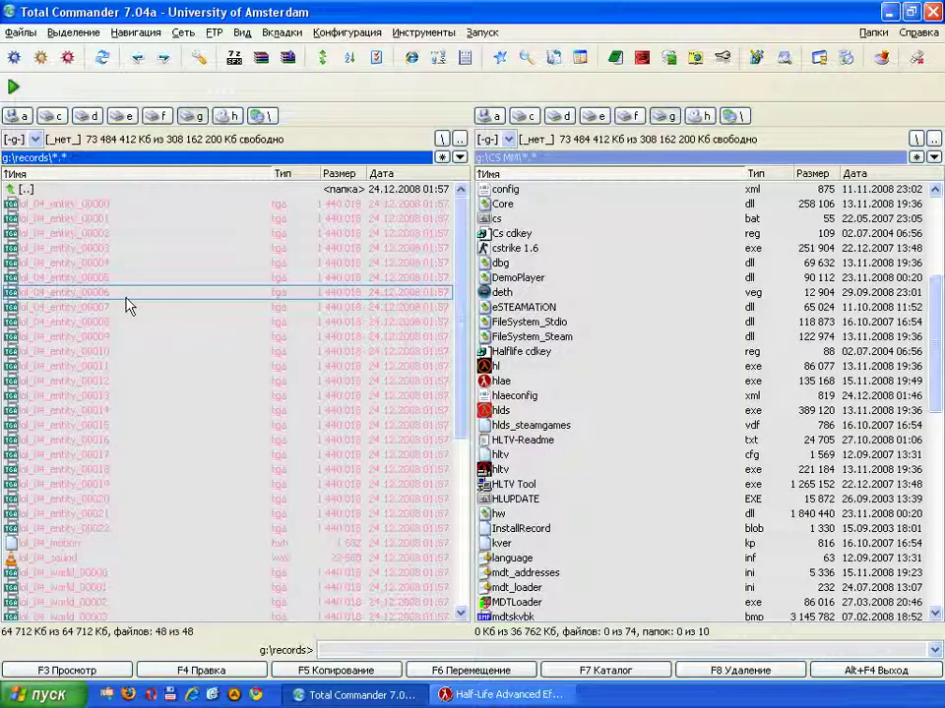
{"action": "key", "text": "Delete"}
{"action": "key", "text": "Return"}
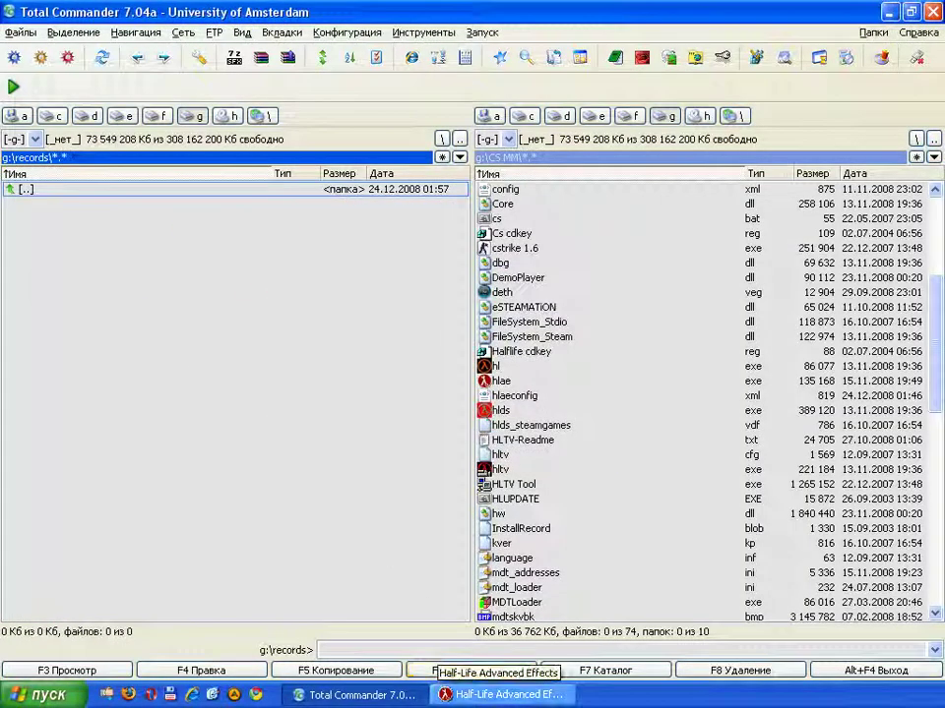
{"action": "left_click", "coordinate": [470, 695]}
- Replace the recalled console command with mirv_fx_xtendvis 1, run it and leave the console to record a short take
{"action": "key", "text": "grave"}
{"action": "key", "text": "Up"}
{"action": "key", "text": "Up"}
{"action": "key", "text": "Down"}
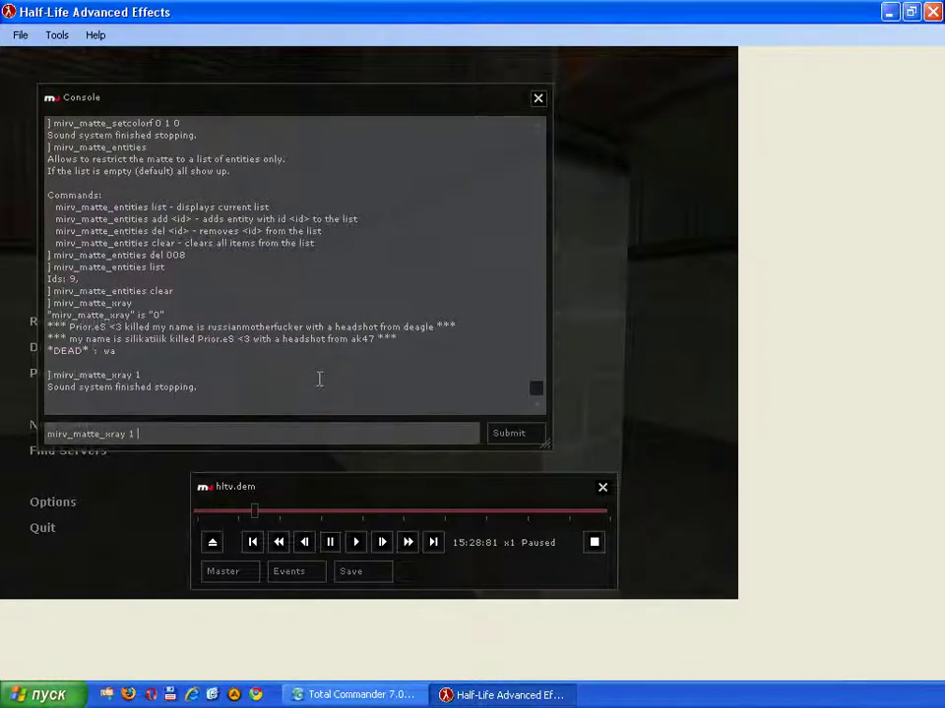
{"action": "key", "text": "BackSpace"}
{"action": "key", "text": "BackSpace"}
{"action": "key", "text": "BackSpace"}
{"action": "key", "text": "BackSpace"}
{"action": "key", "text": "BackSpace"}
{"action": "key", "text": "BackSpace"}
{"action": "key", "text": "BackSpace"}
{"action": "key", "text": "BackSpace"}
{"action": "key", "text": "BackSpace"}
{"action": "key", "text": "BackSpace"}
{"action": "key", "text": "BackSpace"}
{"action": "key", "text": "BackSpace"}
{"action": "key", "text": "BackSpace"}
{"action": "key", "text": "BackSpace"}
{"action": "key", "text": "BackSpace"}
{"action": "key", "text": "BackSpace"}
{"action": "key", "text": "BackSpace"}
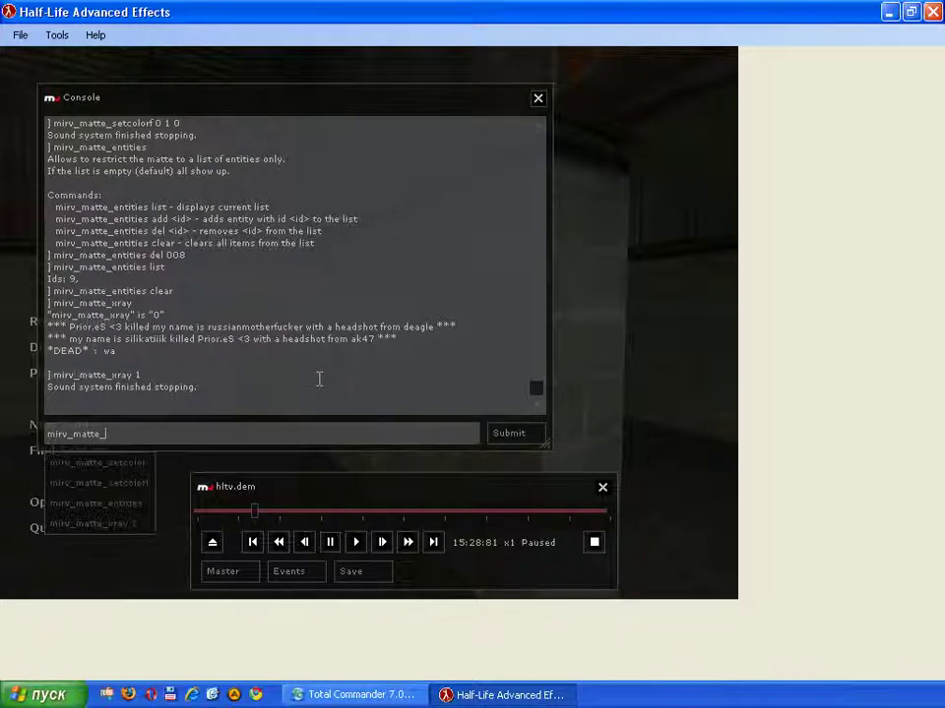
{"action": "type", "text": "mirv_fx_xtendvis "}
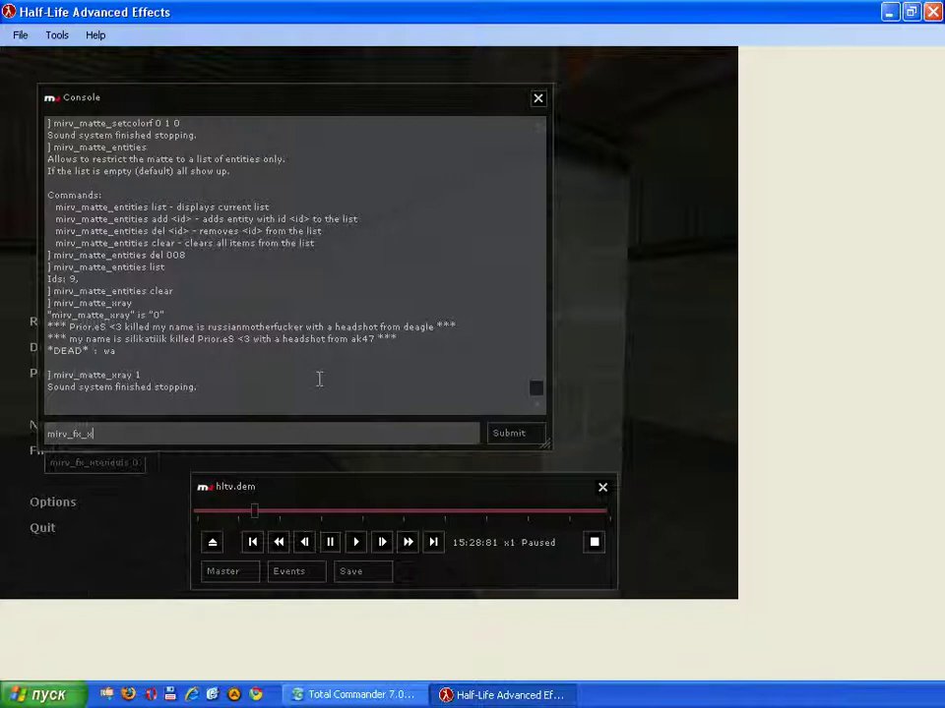
{"action": "type", "text": "1"}
{"action": "key", "text": "Return"}
{"action": "key", "text": "Escape"}
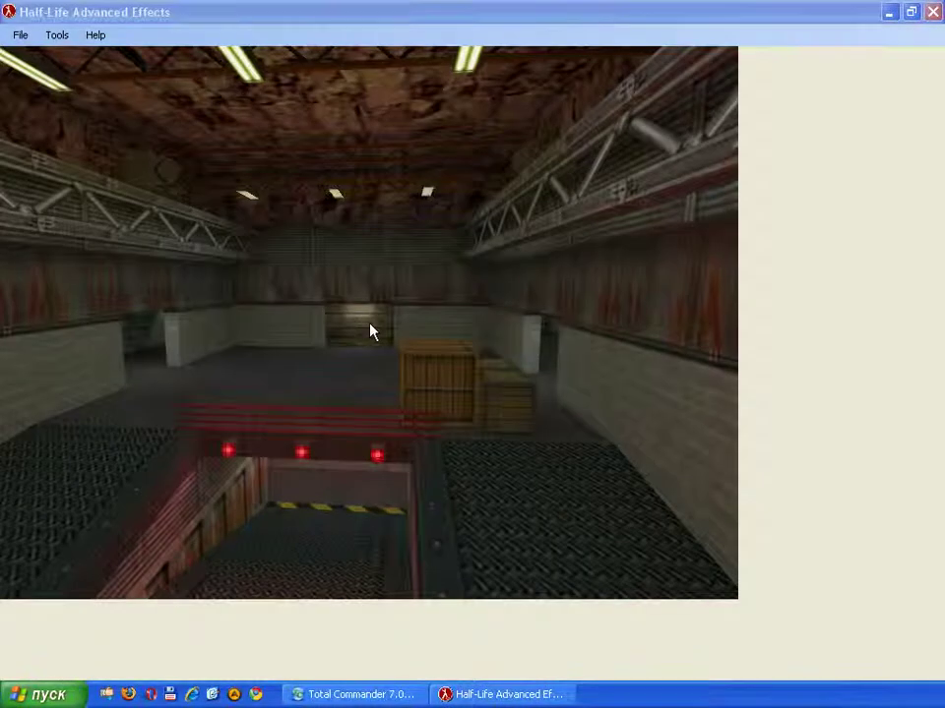
- Leave the game view, switch to Total Commander and open the recorded frame lol_05_entity_00000
{"action": "key", "text": "Escape"}
{"action": "left_click", "coordinate": [315, 695]}
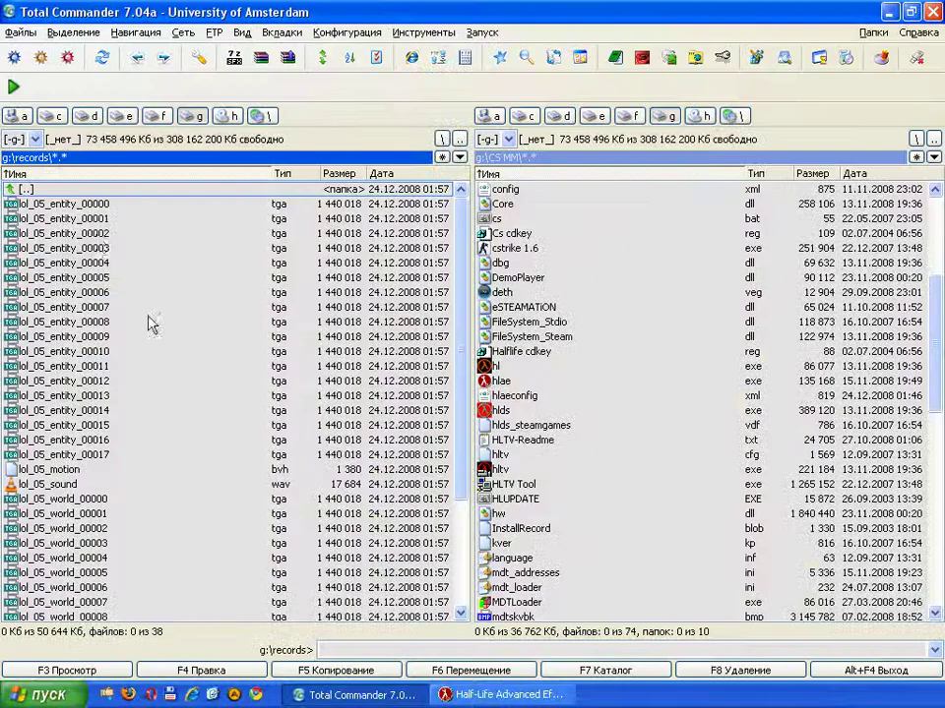
{"action": "double_click", "coordinate": [94, 206]}
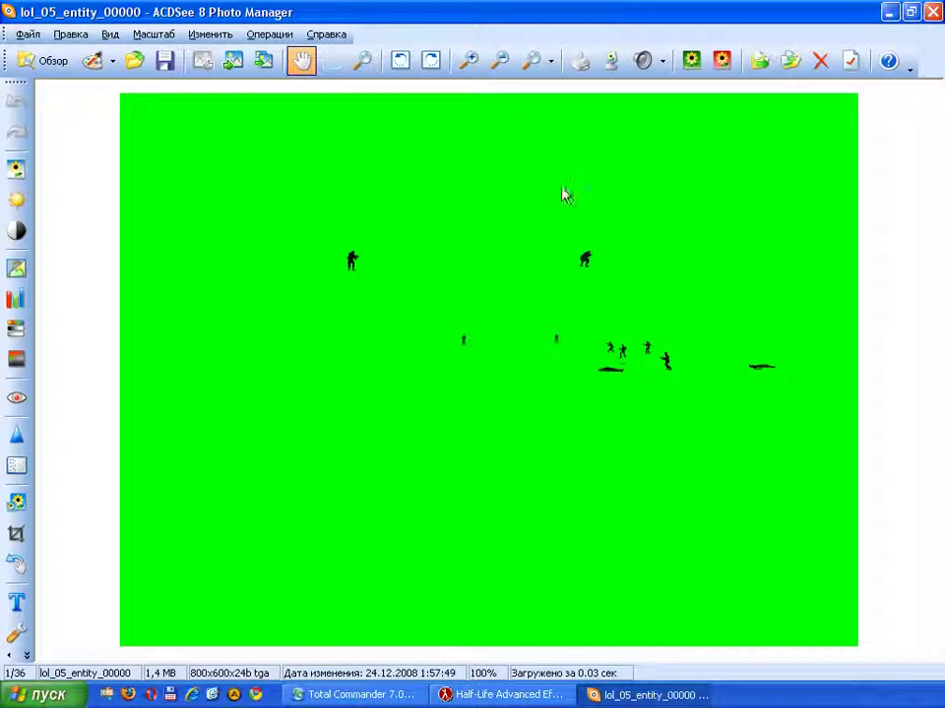
- Page through the lol_05 entity and world frames to examine the extended visibility, and close the image viewer
{"action": "key", "text": "Page_Down"}
{"action": "key", "text": "Page_Down"}
{"action": "key", "text": "Page_Down"}
{"action": "key", "text": "Page_Down"}
{"action": "key", "text": "Page_Down"}
{"action": "key", "text": "Page_Down"}
{"action": "key", "text": "Page_Down"}
{"action": "key", "text": "Page_Down"}
{"action": "key", "text": "Page_Down"}
{"action": "key", "text": "Page_Down"}
{"action": "key", "text": "Page_Down"}
{"action": "key", "text": "Page_Down"}
{"action": "key", "text": "Page_Down"}
{"action": "key", "text": "Page_Down"}
{"action": "key", "text": "Page_Down"}
{"action": "key", "text": "Page_Down"}
{"action": "key", "text": "Page_Down"}
{"action": "key", "text": "Page_Down"}
{"action": "key", "text": "Page_Down"}
{"action": "key", "text": "Page_Down"}
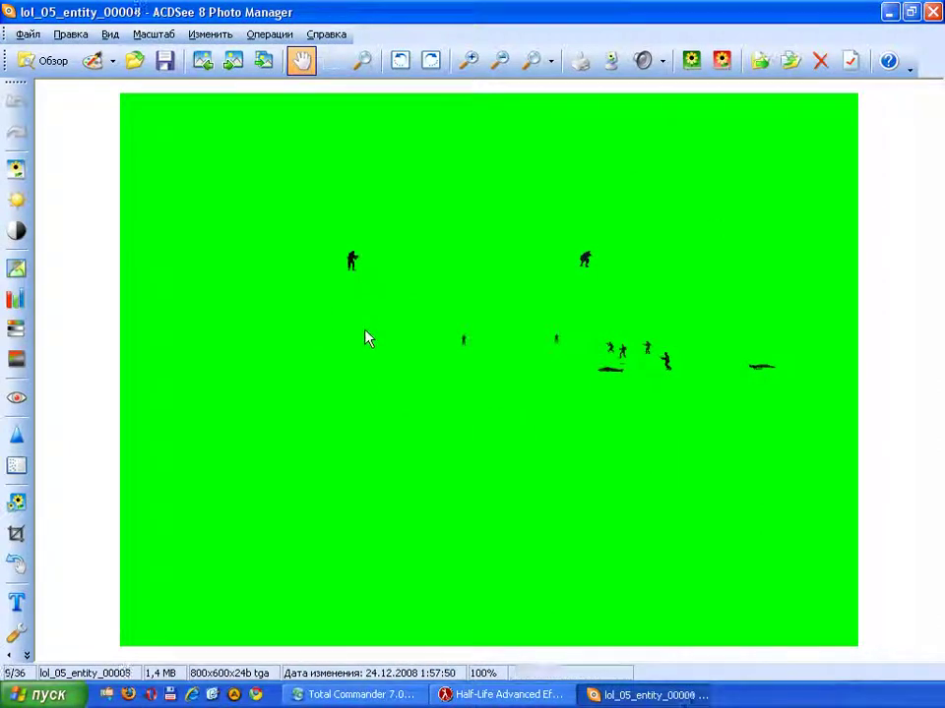
{"action": "key", "text": "Page_Down"}
{"action": "key", "text": "Page_Down"}
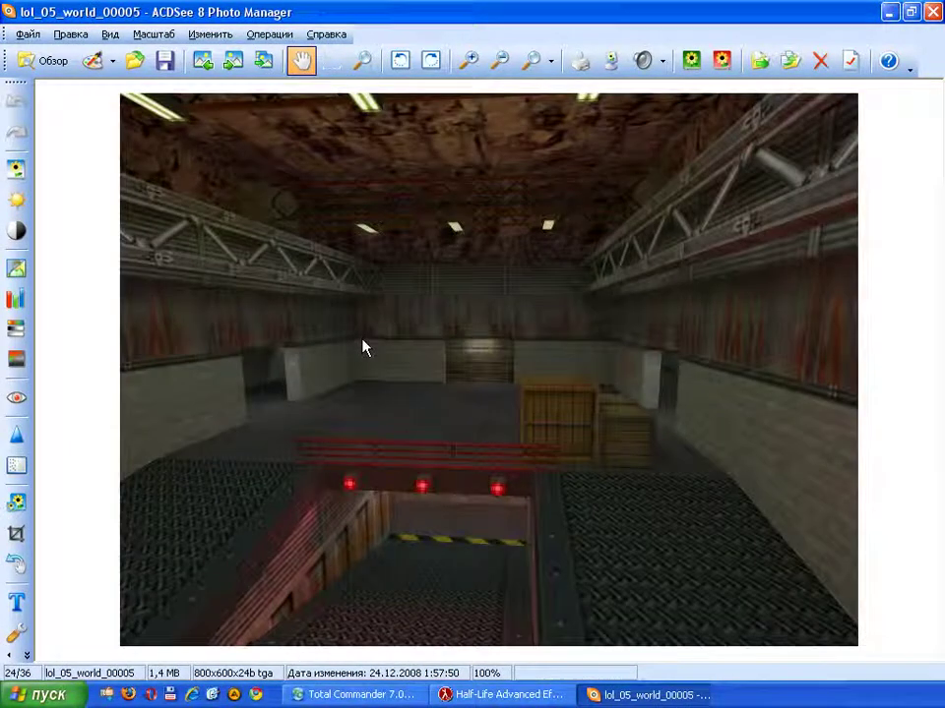
{"action": "key", "text": "Page_Down"}
{"action": "key", "text": "Page_Down"}
{"action": "key", "text": "Escape"}
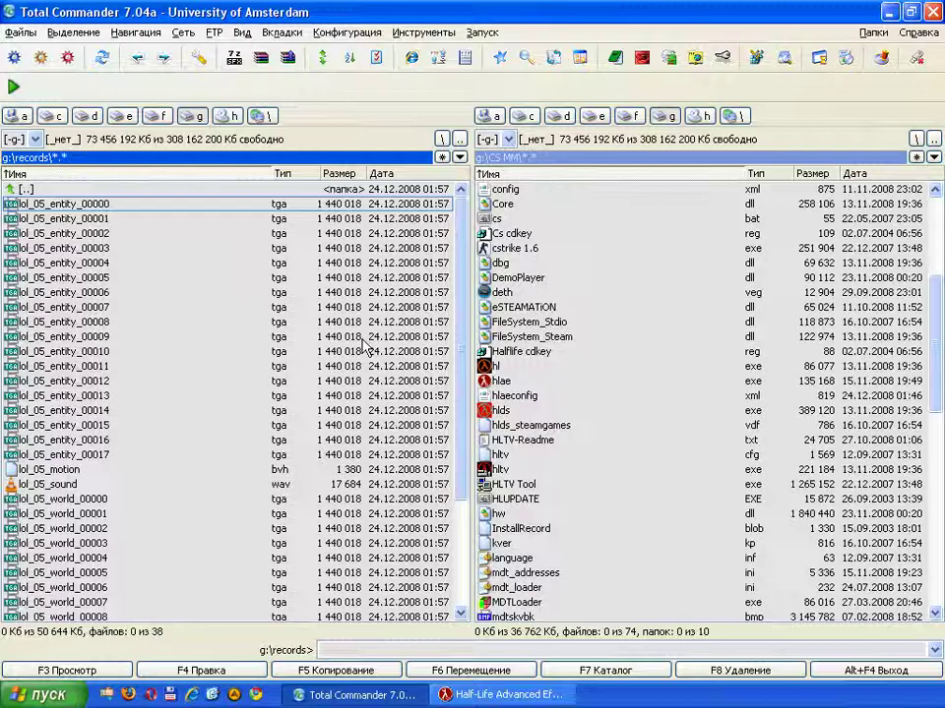
- Delete all lol_05 files from g:\records and return to Half-Life Advanced Effects
{"action": "key", "text": "ctrl+a"}
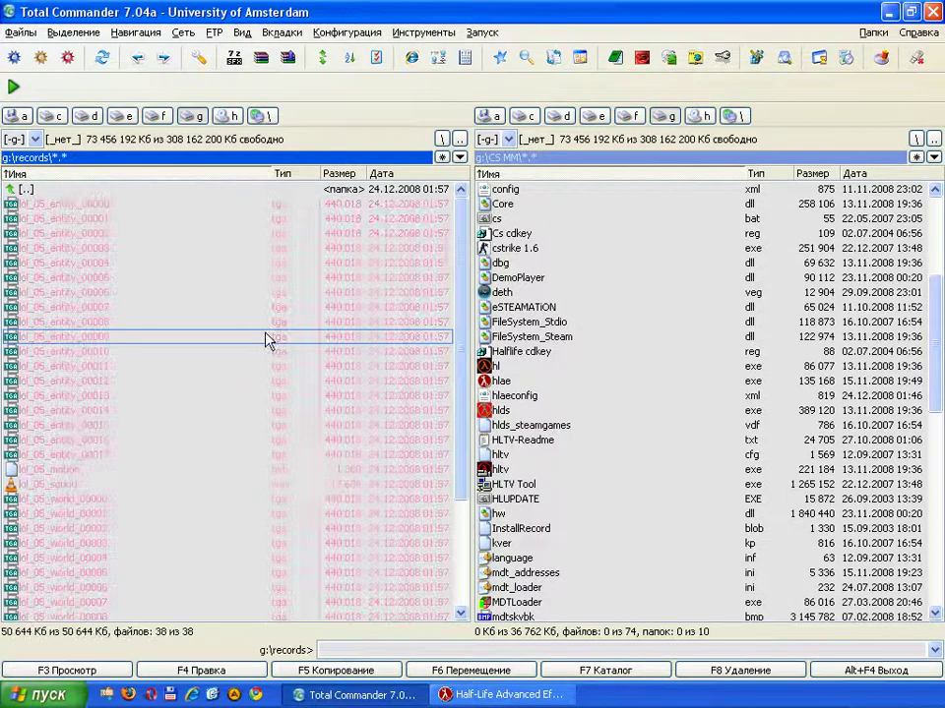
{"action": "key", "text": "Delete"}
{"action": "key", "text": "Return"}
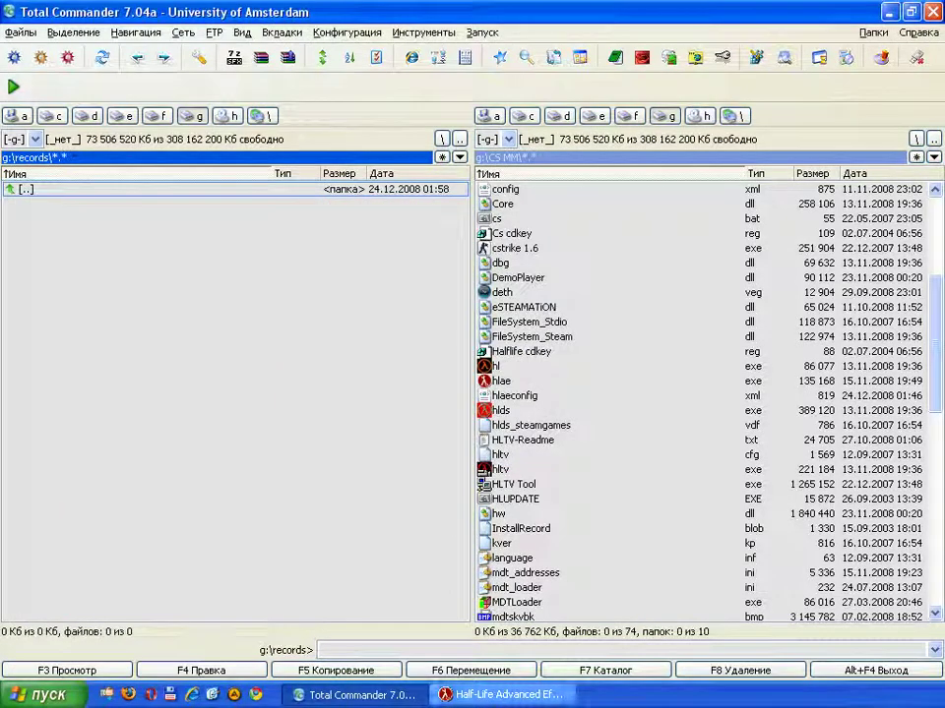
{"action": "left_click", "coordinate": [472, 694]}
- Turn off extended visibility and matte x-ray with the console commands mirv_fx_xtendvis 0 and mirv_matte_xray 0
{"action": "key", "text": "grave"}
{"action": "type", "text": "mirv_fx_xtendvis 0"}
{"action": "key", "text": "Return"}
{"action": "type", "text": "mirv_matte_xray 0"}
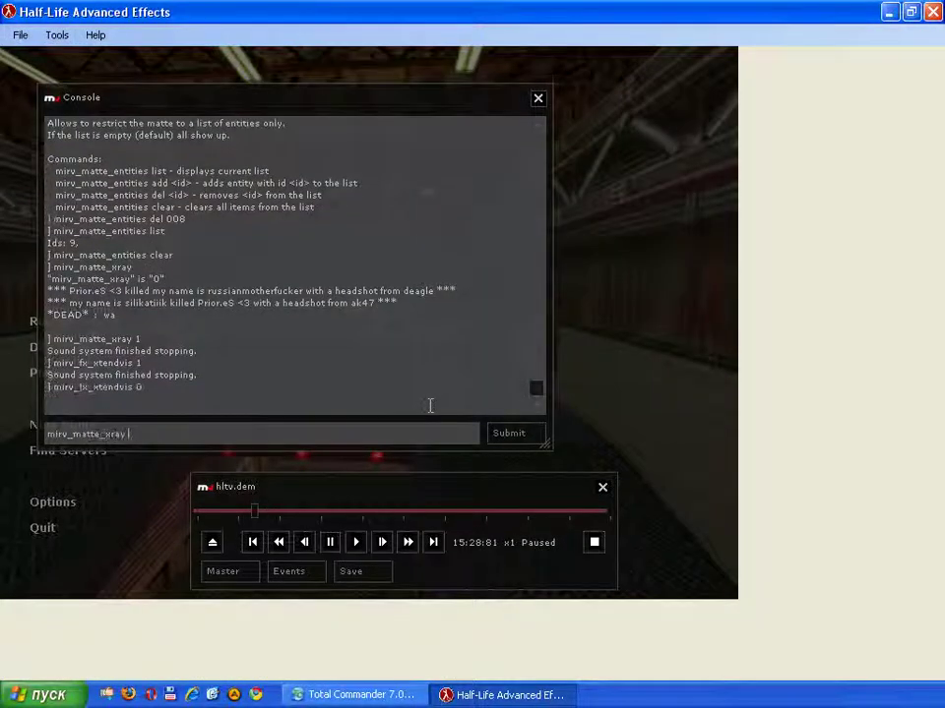
{"action": "key", "text": "Return"}
- Run mirv_movie_swapdoors 1 in the console and leave it to record a short take of the door
{"action": "type", "text": "mirv_movie"}
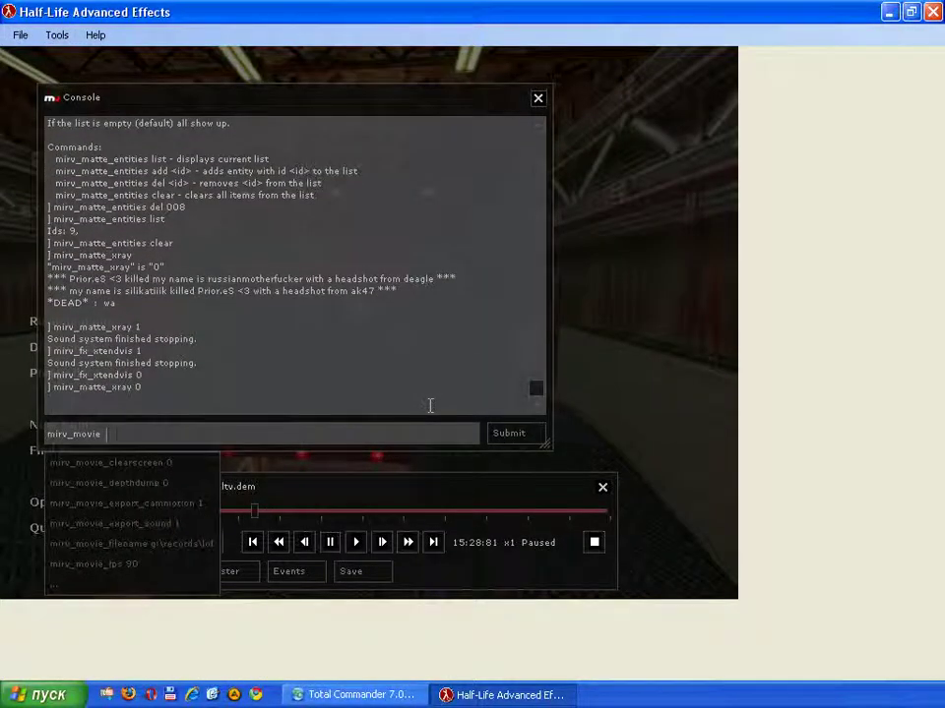
{"action": "key", "text": "BackSpace"}
{"action": "type", "text": "_sw"}
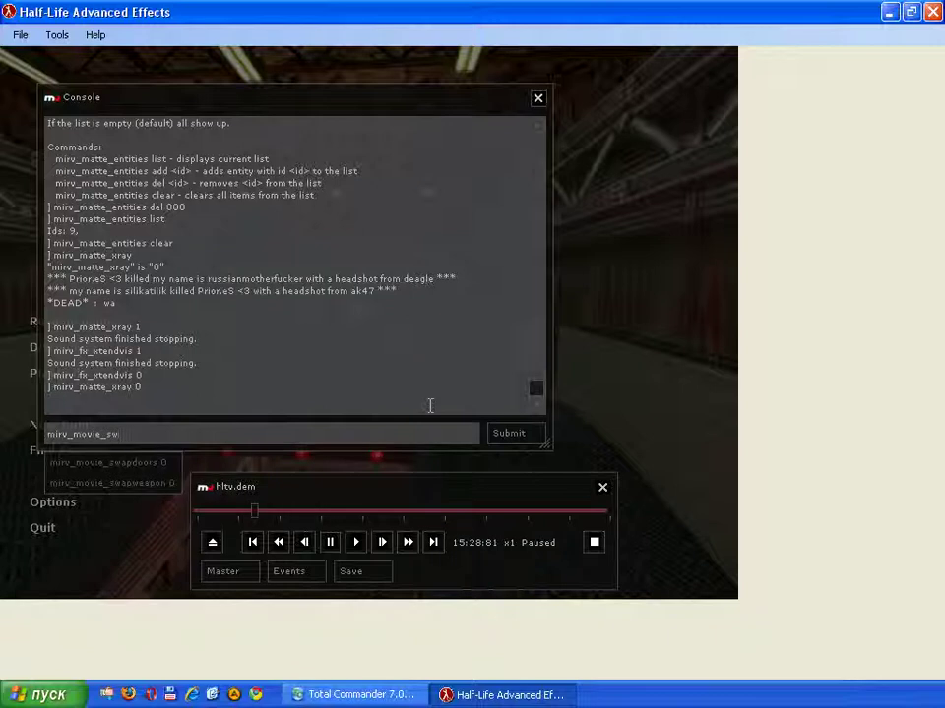
{"action": "type", "text": "1"}
{"action": "key", "text": "Return"}
{"action": "key", "text": "Escape"}
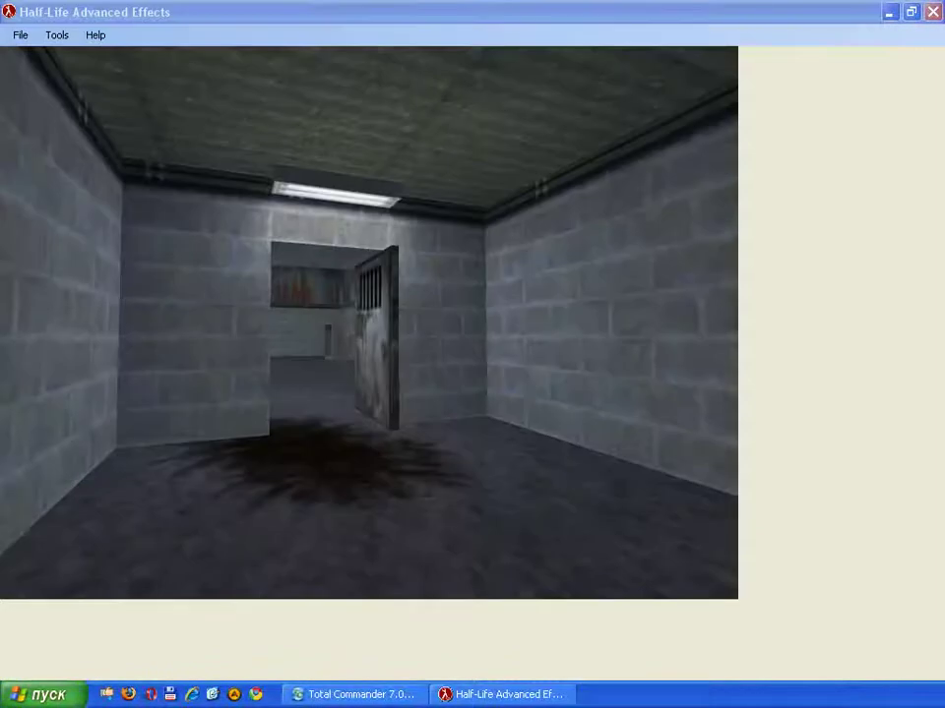
- Switch to Total Commander, open lol_06_entity_00000 and examine the door in the entity and world frames, and close the viewer
{"action": "key", "text": "Escape"}
{"action": "left_click", "coordinate": [354, 695]}
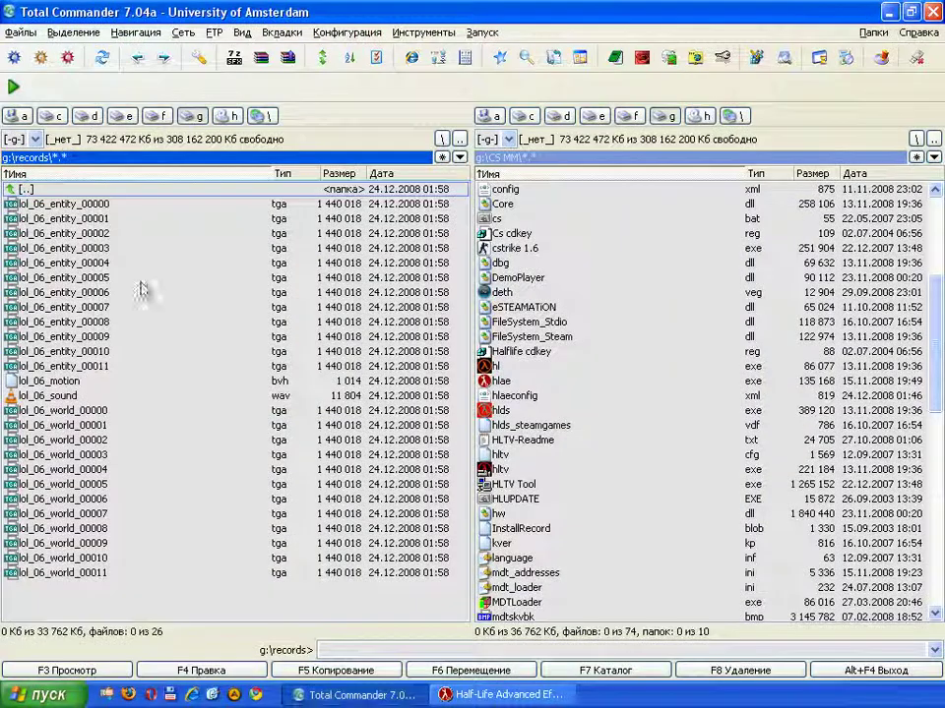
{"action": "double_click", "coordinate": [98, 207]}
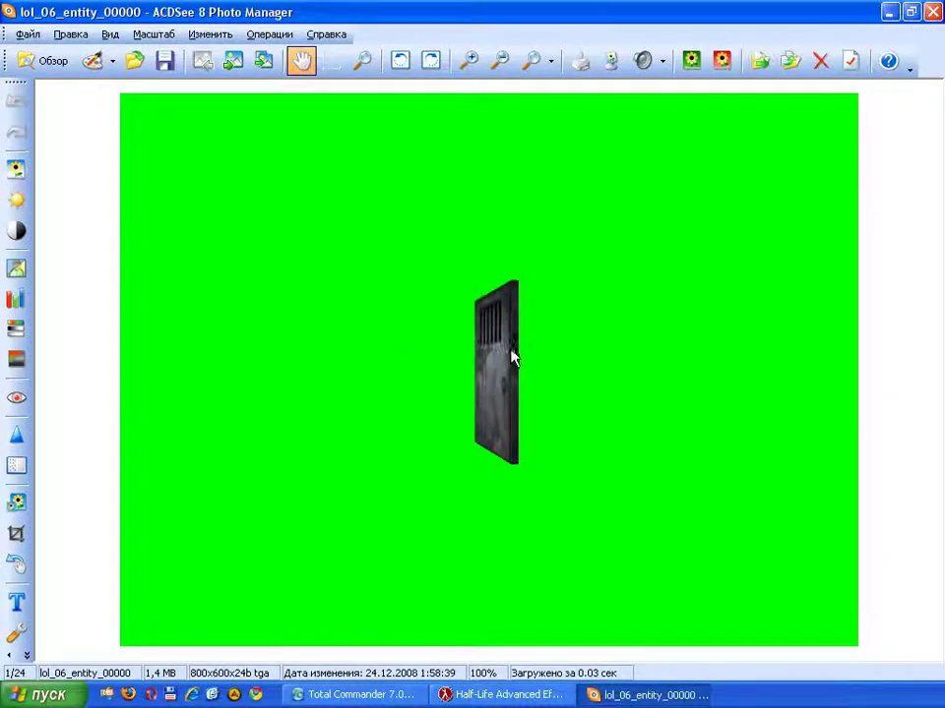
{"action": "scroll", "coordinate": [510, 357], "scroll_direction": "down", "scroll_amount": 12}
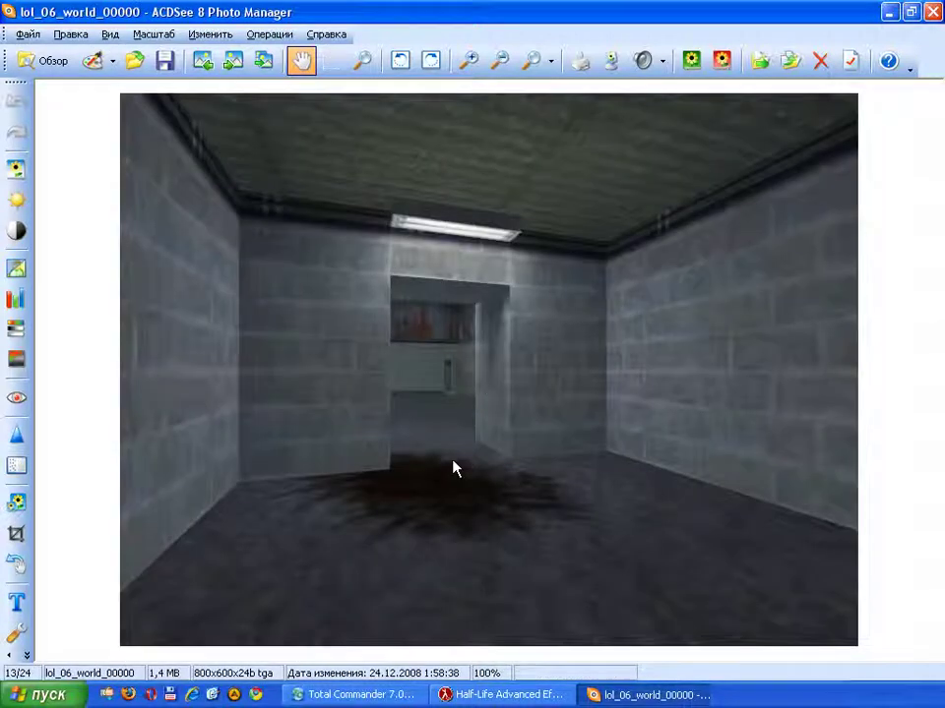
{"action": "key", "text": "Escape"}
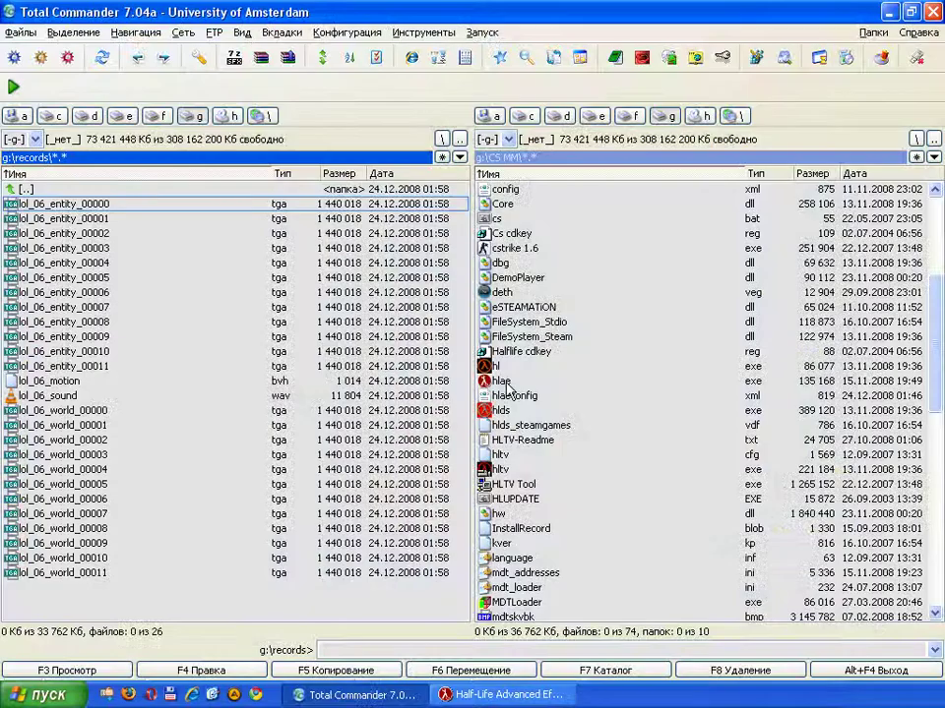
- Delete all lol_06 files from g:\records and return to Half-Life Advanced Effects
{"action": "key", "text": "ctrl+a"}
{"action": "key", "text": "Delete"}
{"action": "key", "text": "Return"}
{"action": "key", "text": "alt+Tab"}
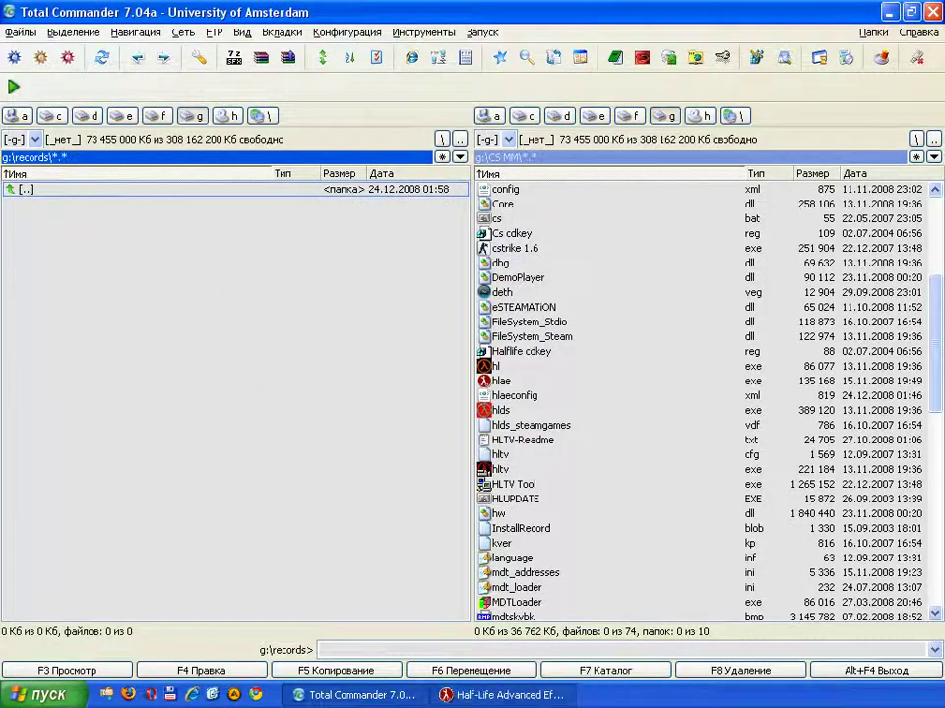
- Resume the game view to record a take of the large hall with the window, and switch to Total Commander
{"action": "key", "text": "Escape"}
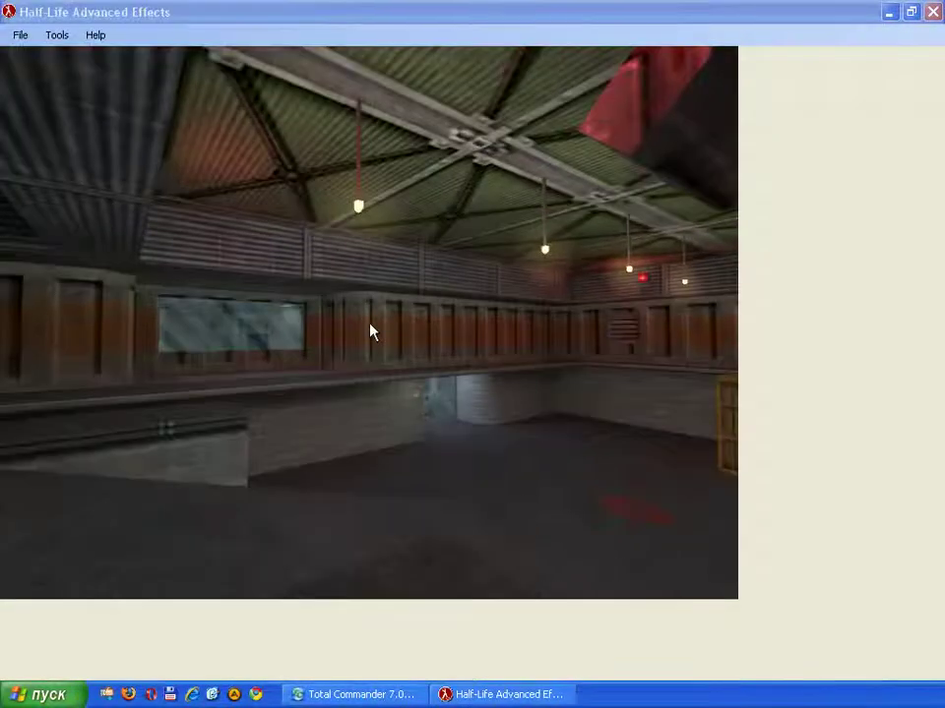
{"action": "key", "text": "Escape"}
{"action": "key", "text": "alt+Tab"}
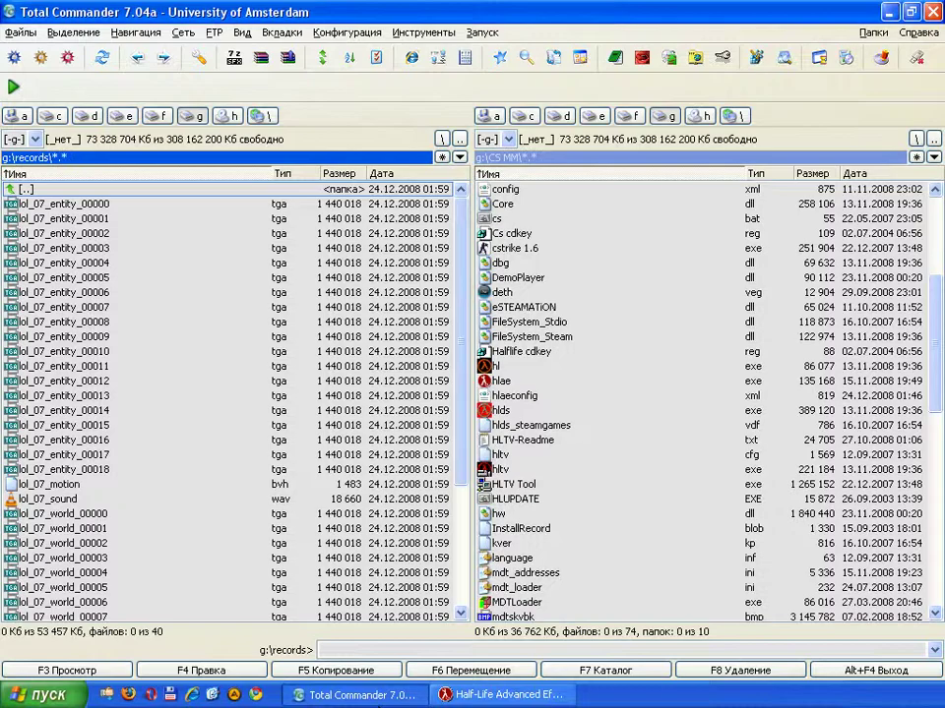
- Open lol_07_entity_00001, page through the entity and world frames to compare the swapped objects, and close the viewer
{"action": "double_click", "coordinate": [141, 218]}
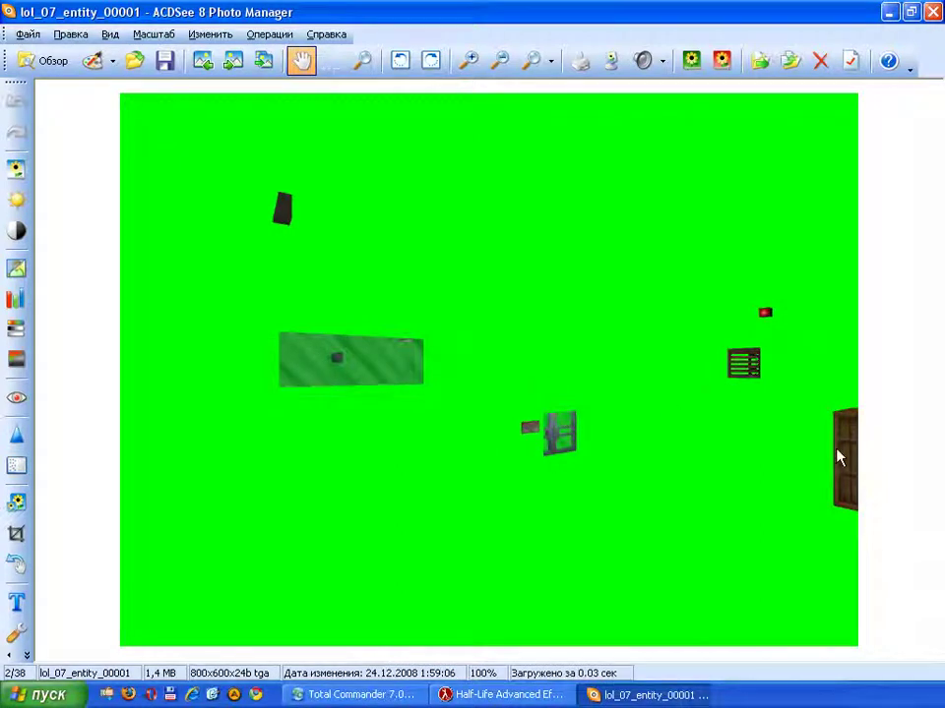
{"action": "scroll", "coordinate": [482, 429], "scroll_direction": "down", "scroll_amount": 18}
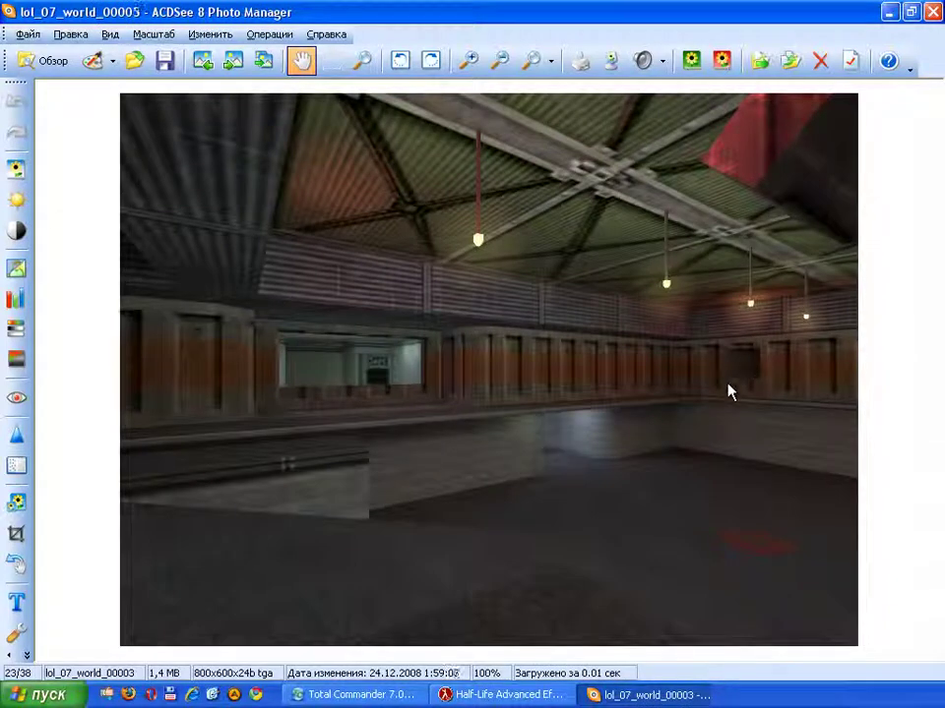
{"action": "key", "text": "Escape"}
- Delete all lol_07 files from g:\records and return to Half-Life Advanced Effects
{"action": "left_click", "coordinate": [309, 380]}
{"action": "key", "text": "ctrl+a"}
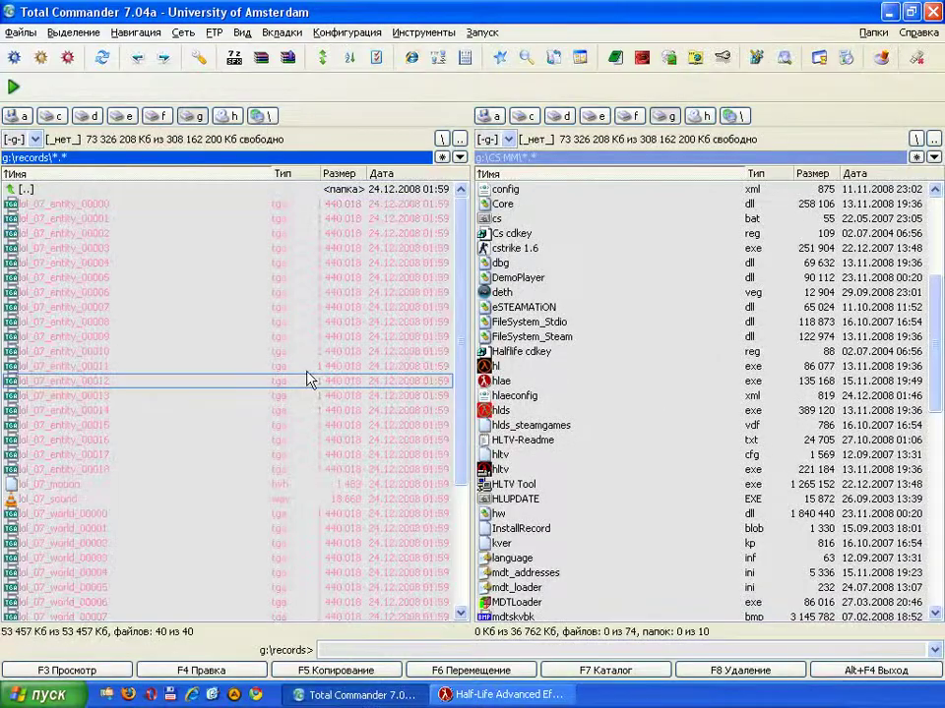
{"action": "key", "text": "Delete"}
{"action": "key", "text": "Return"}
{"action": "key", "text": "alt+Tab"}
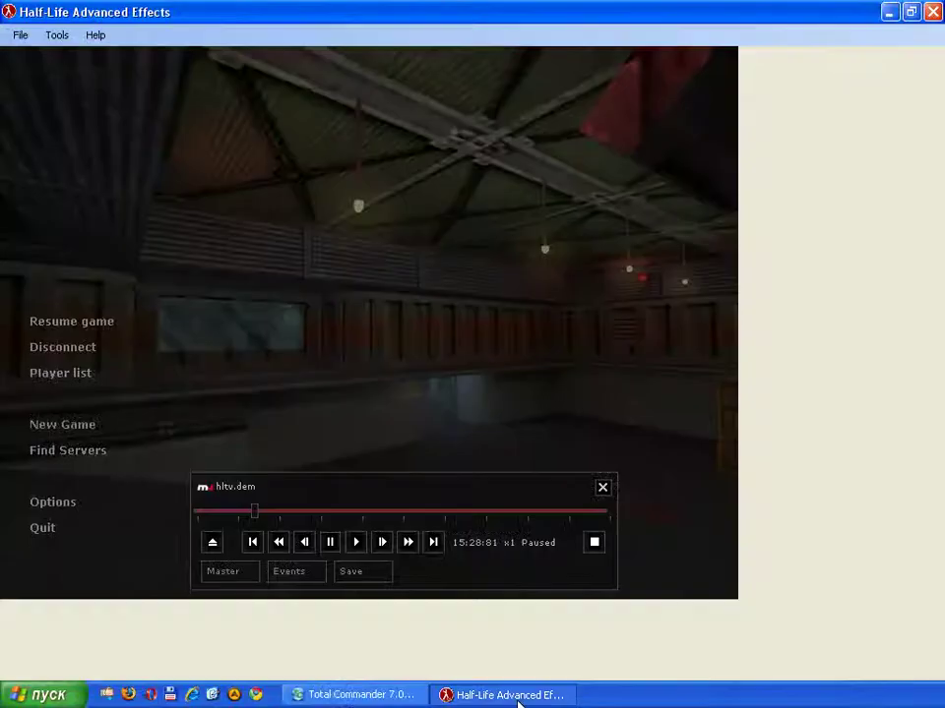
- Play the demo on in first-person view and pause it at 15:32:52
{"action": "key", "text": "Escape"}
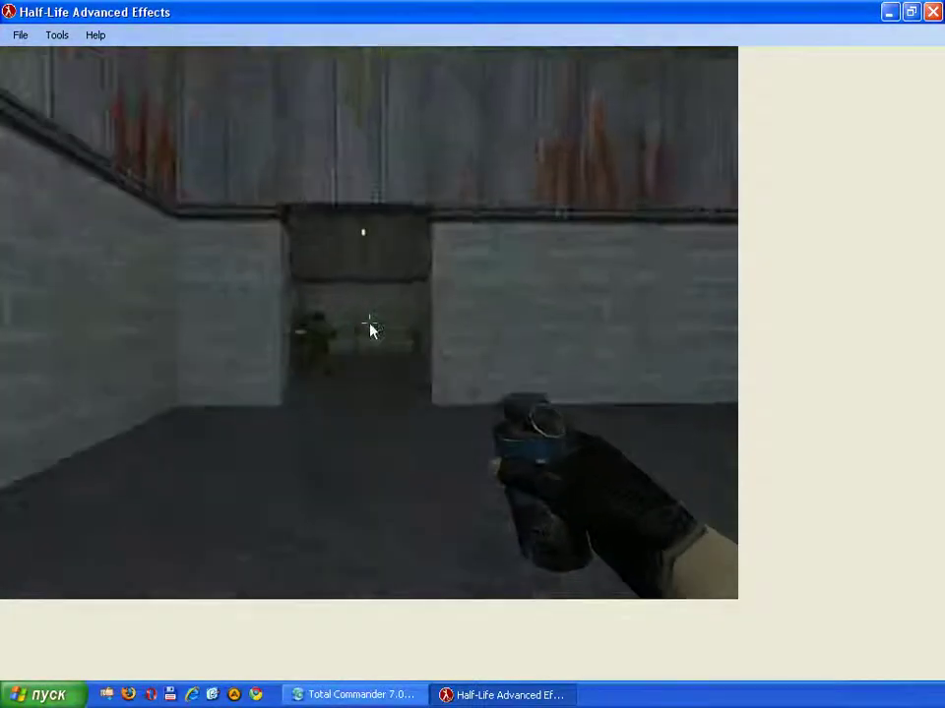
{"action": "key", "text": "Escape"}
{"action": "left_click", "coordinate": [331, 547]}
- Run mirv_movie_swapweapon 1 in the console and leave it to record a first-person take
{"action": "key", "text": "grave"}
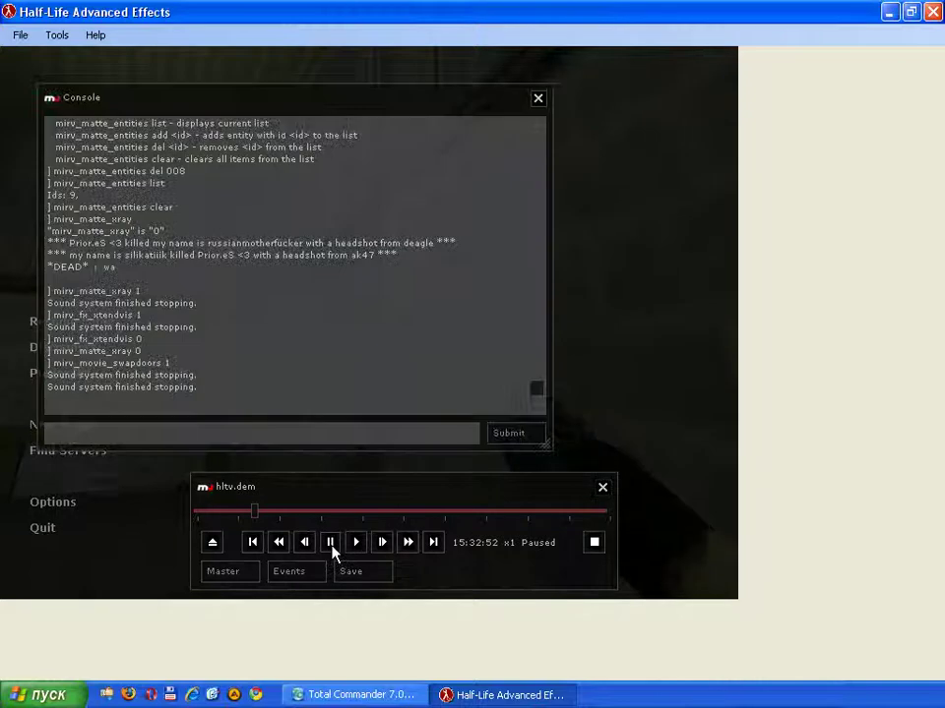
{"action": "type", "text": "mirv_"}
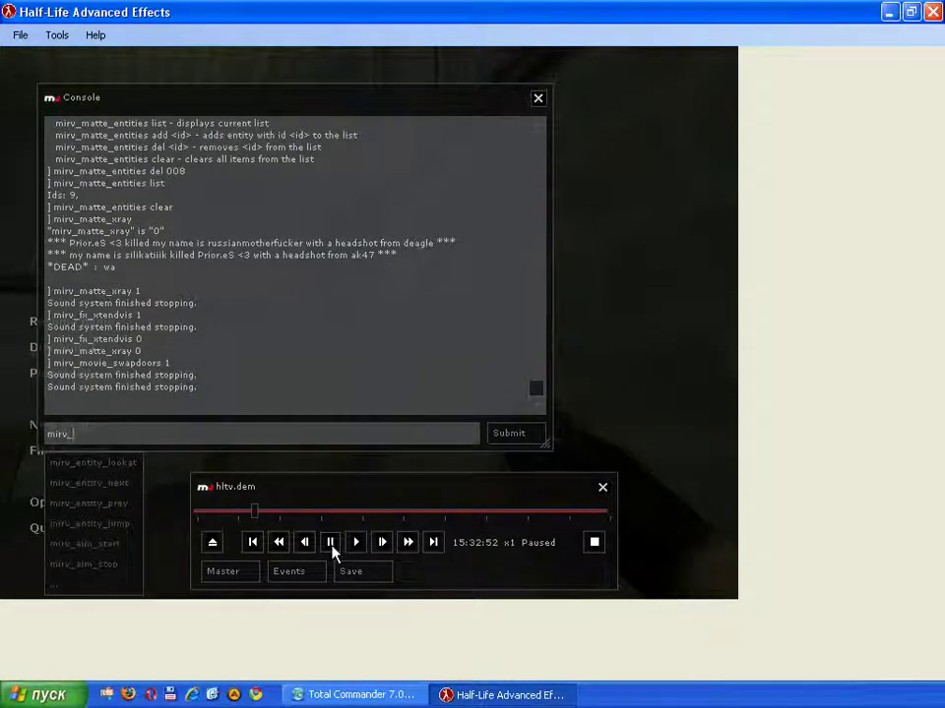
{"action": "type", "text": "m"}
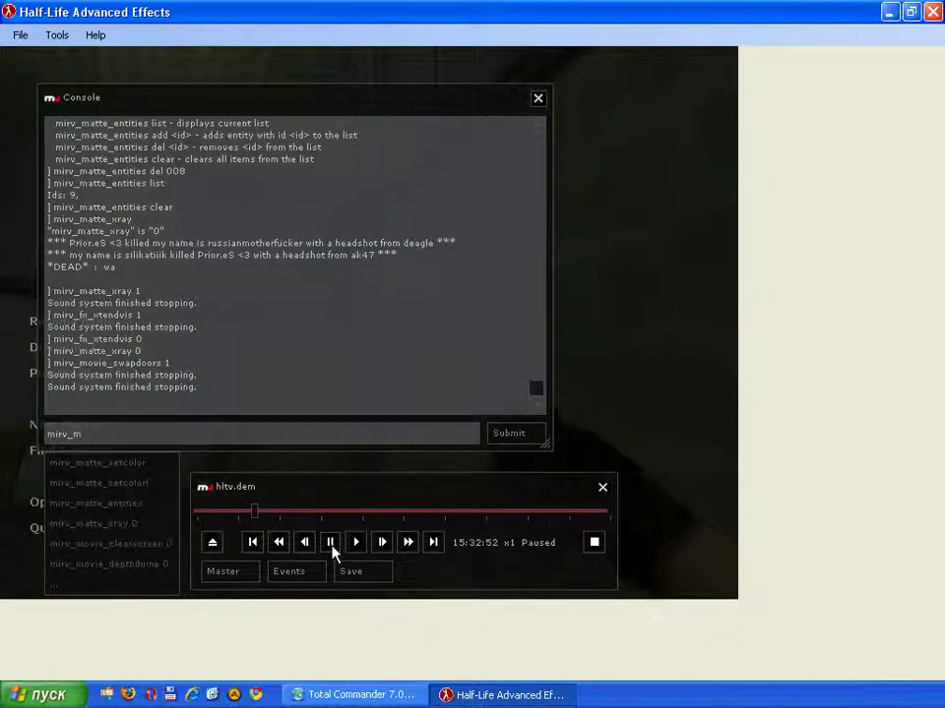
{"action": "type", "text": "ovie_sw"}
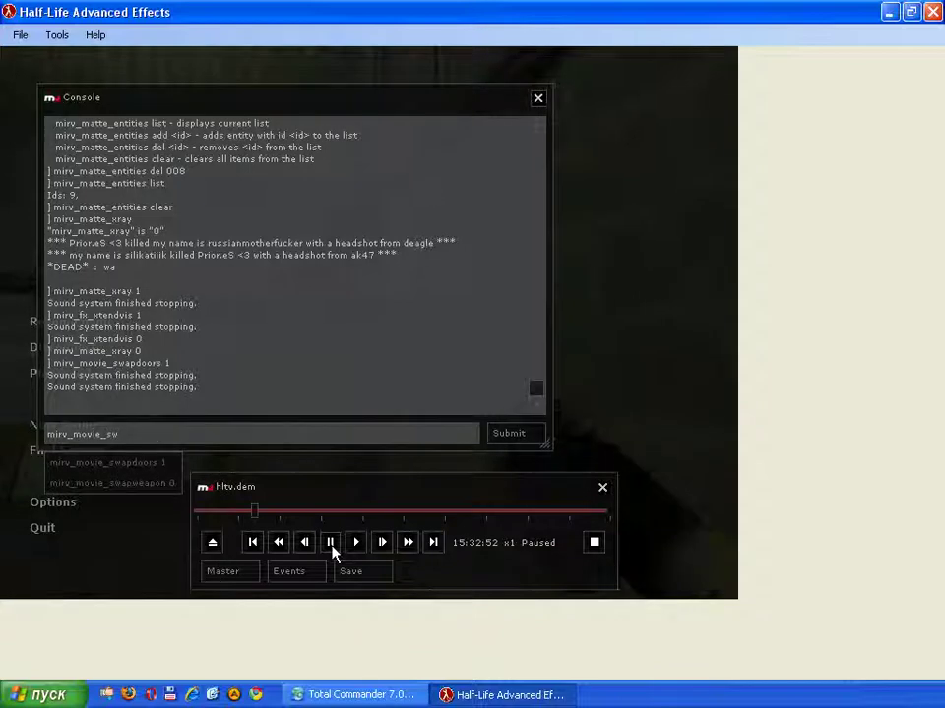
{"action": "type", "text": "apweapon 1"}
{"action": "key", "text": "Return"}
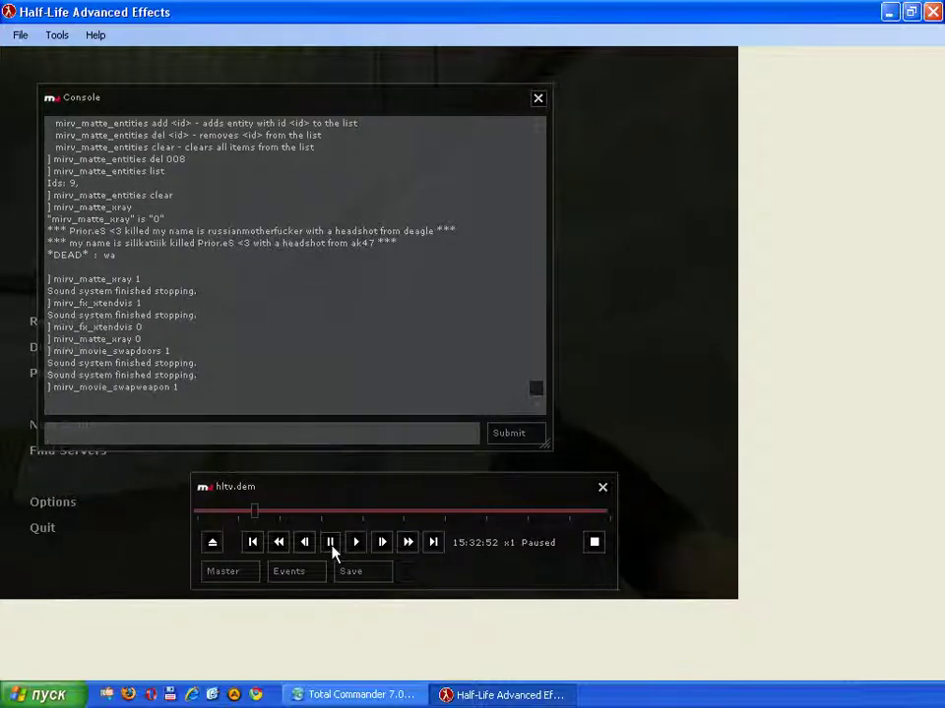
{"action": "key", "text": "Escape"}
{"action": "key", "text": "Escape"}
{"action": "key", "text": "Escape"}
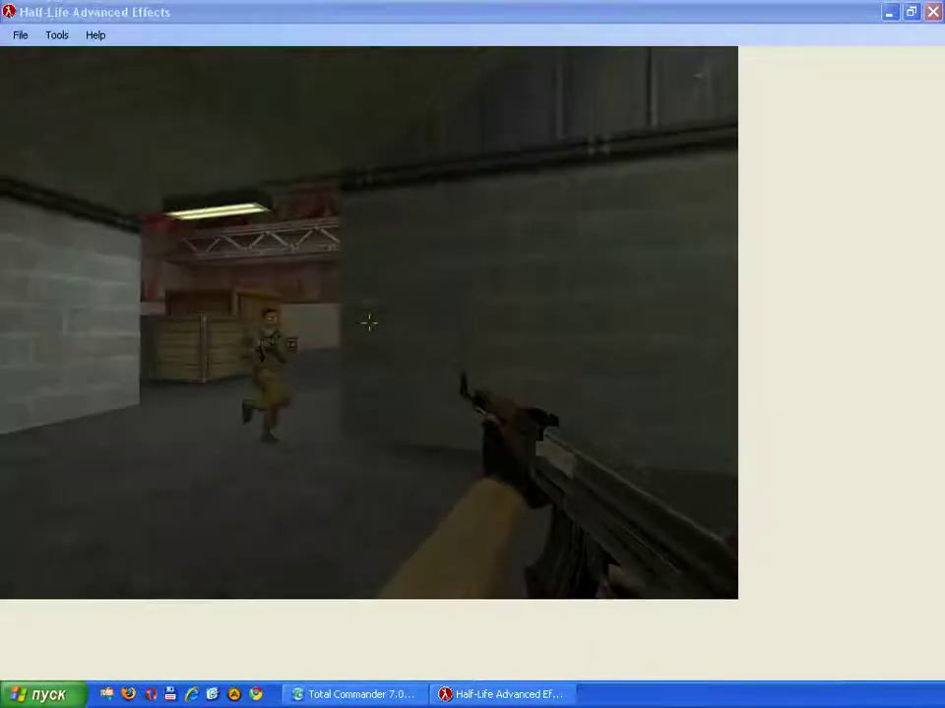
- Pause the demo, switch to Total Commander and open the recorded frame lol_08_entity_00004
{"action": "key", "text": "Escape"}
{"action": "left_click", "coordinate": [329, 542]}
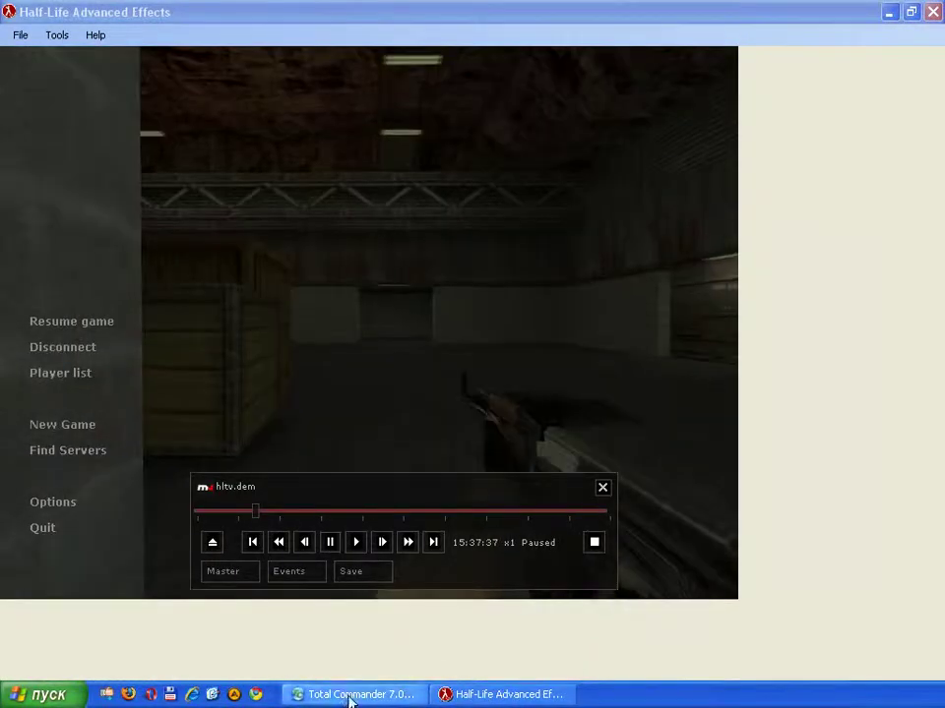
{"action": "left_click", "coordinate": [348, 696]}
{"action": "double_click", "coordinate": [109, 263]}
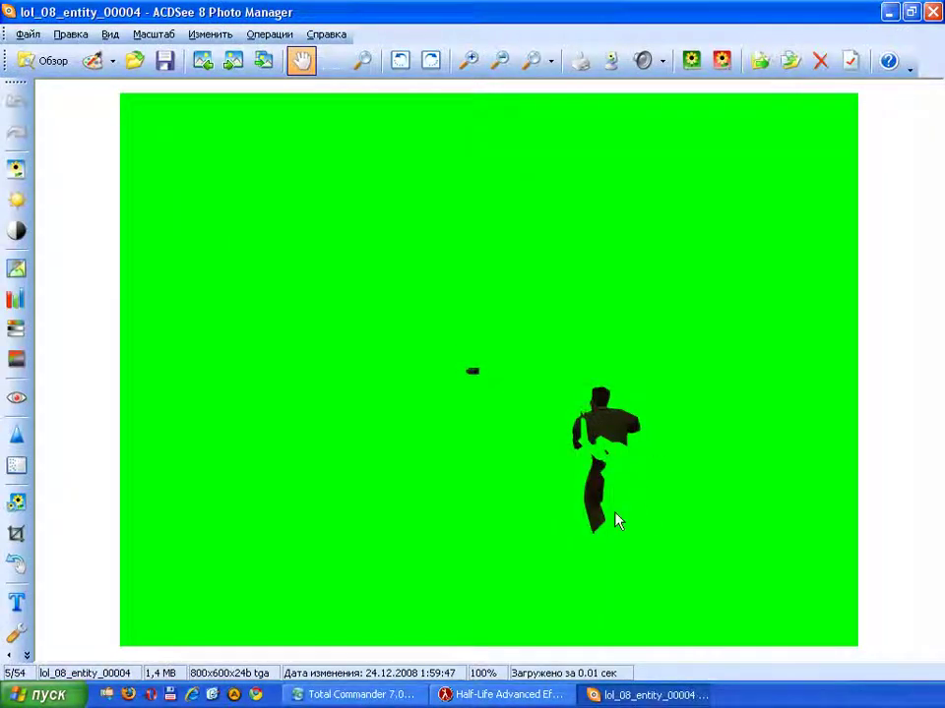
- Page through the lol_08 frames to examine how the weapon is separated, and close the viewer
{"action": "scroll", "coordinate": [618, 517], "scroll_direction": "down", "scroll_amount": 20}
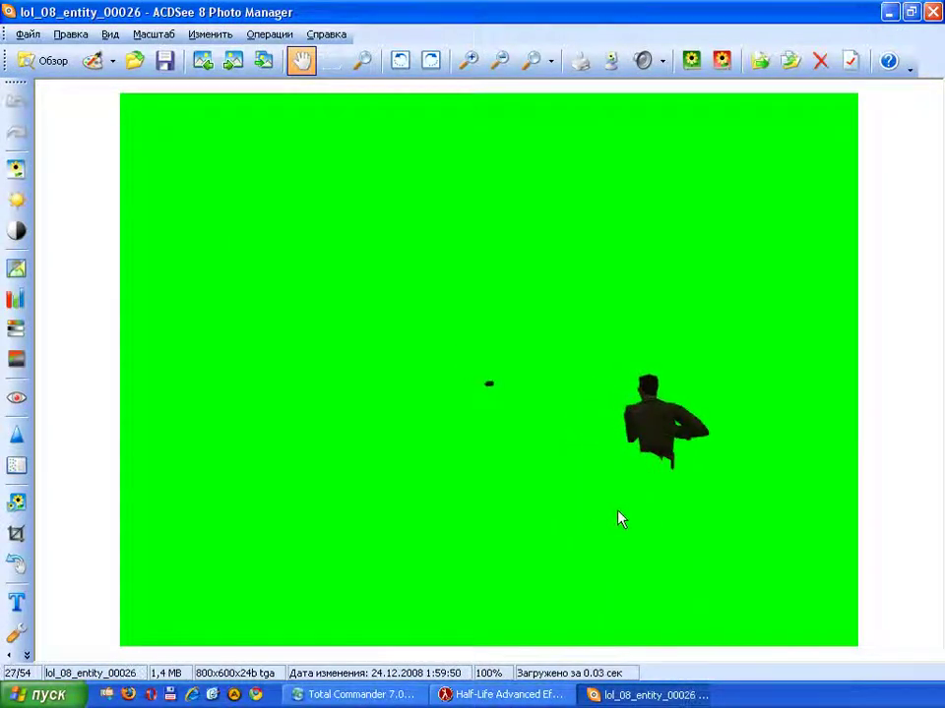
{"action": "scroll", "coordinate": [618, 519], "scroll_direction": "down", "scroll_amount": 5}
{"action": "key", "text": "Escape"}
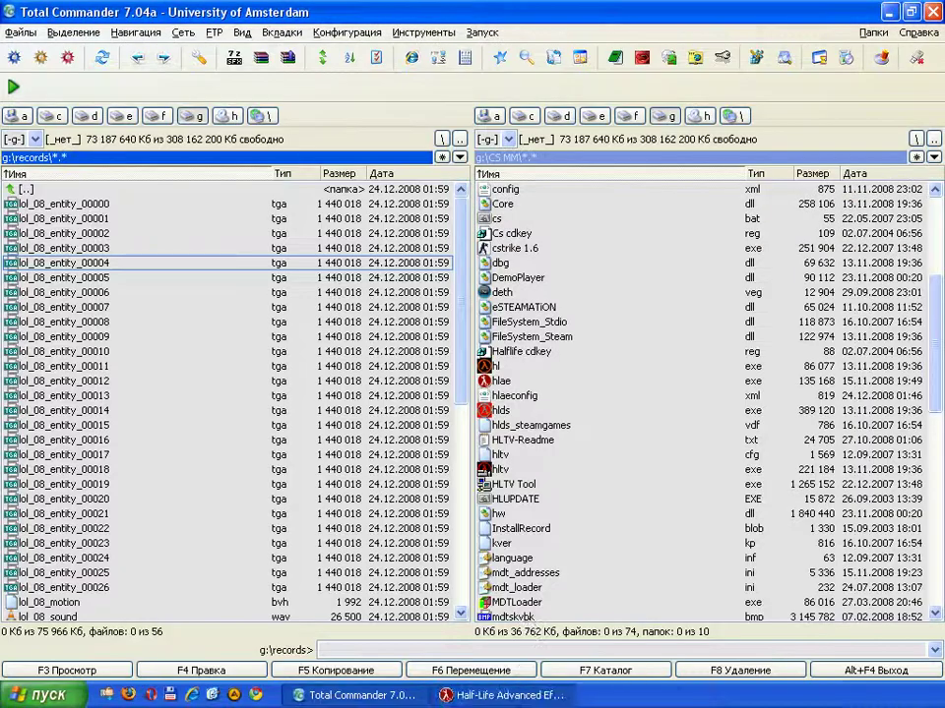
- Return to Half-Life Advanced Effects, run mirv_movie_swapweapon 0 in the console and leave it
{"action": "left_click", "coordinate": [502, 694]}
{"action": "key", "text": "grave"}
{"action": "key", "text": "Up"}
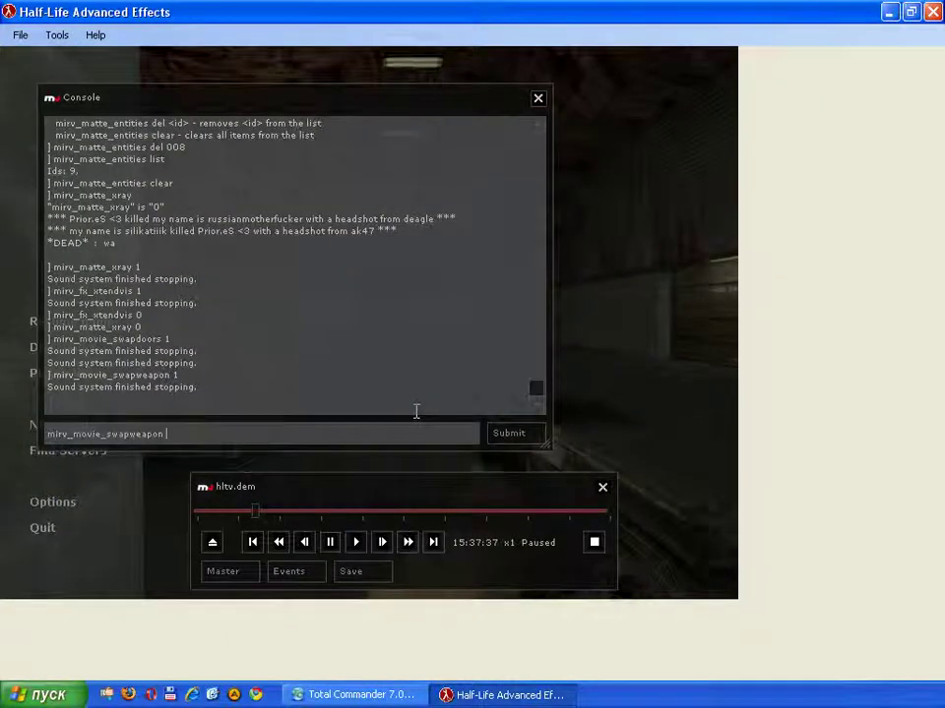
{"action": "type", "text": "0"}
{"action": "key", "text": "Return"}
{"action": "key", "text": "Escape"}
{"action": "key", "text": "Escape"}
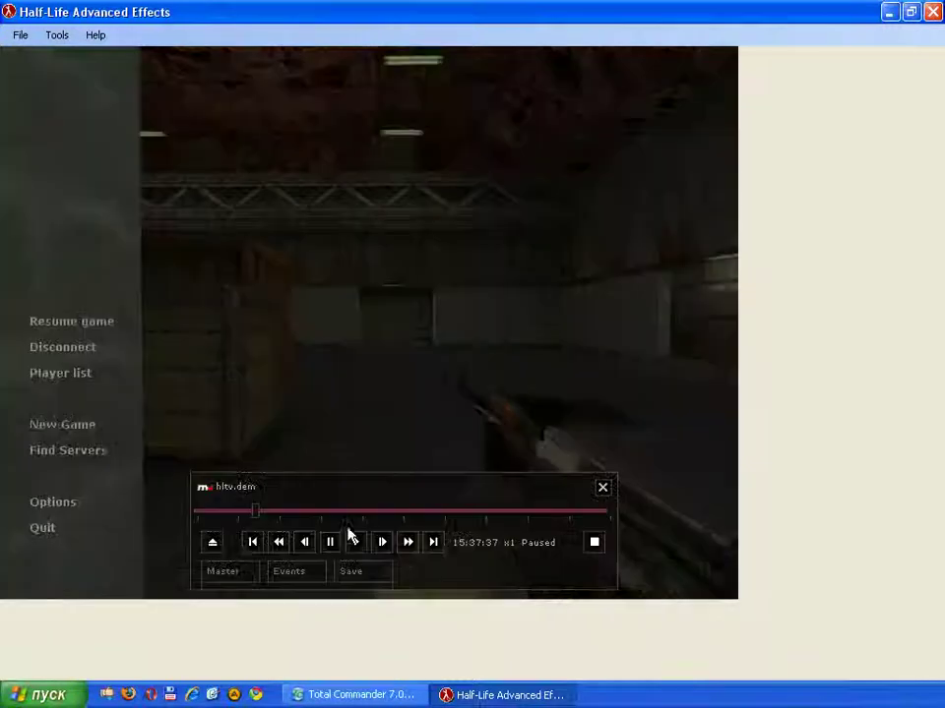
- Play the demo to record another first-person take and pause it at 15:39:63
{"action": "left_click", "coordinate": [354, 543]}
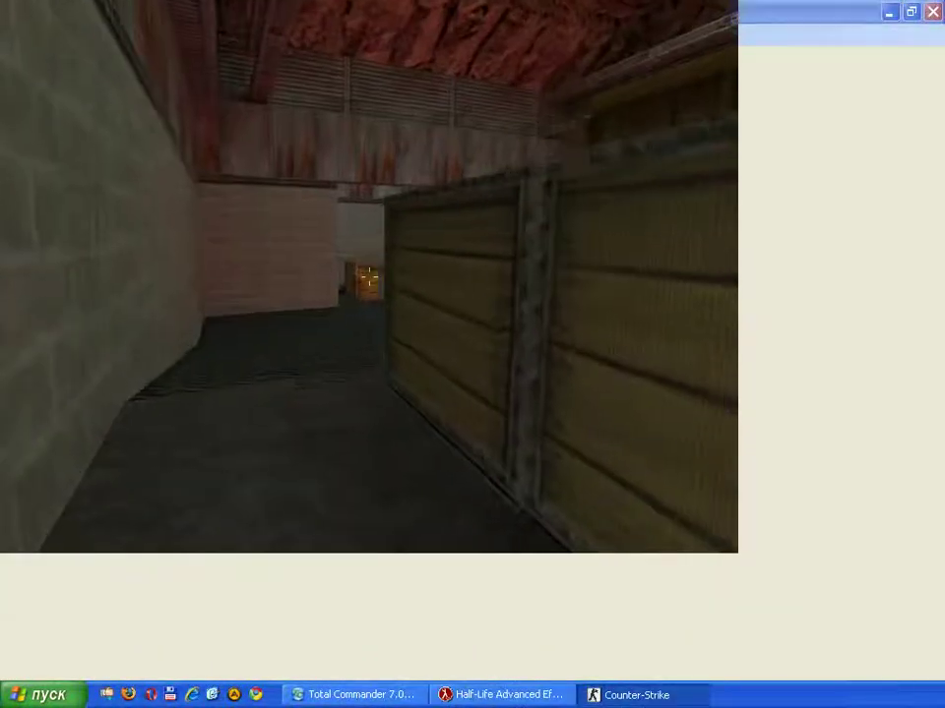
{"action": "key", "text": "Escape"}
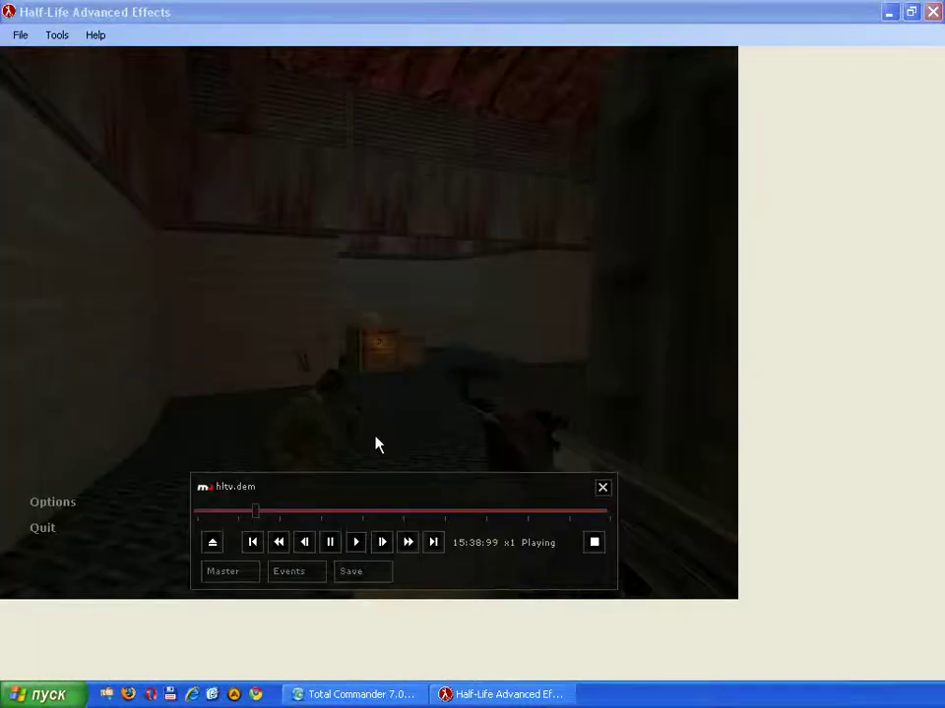
{"action": "left_click", "coordinate": [330, 542]}
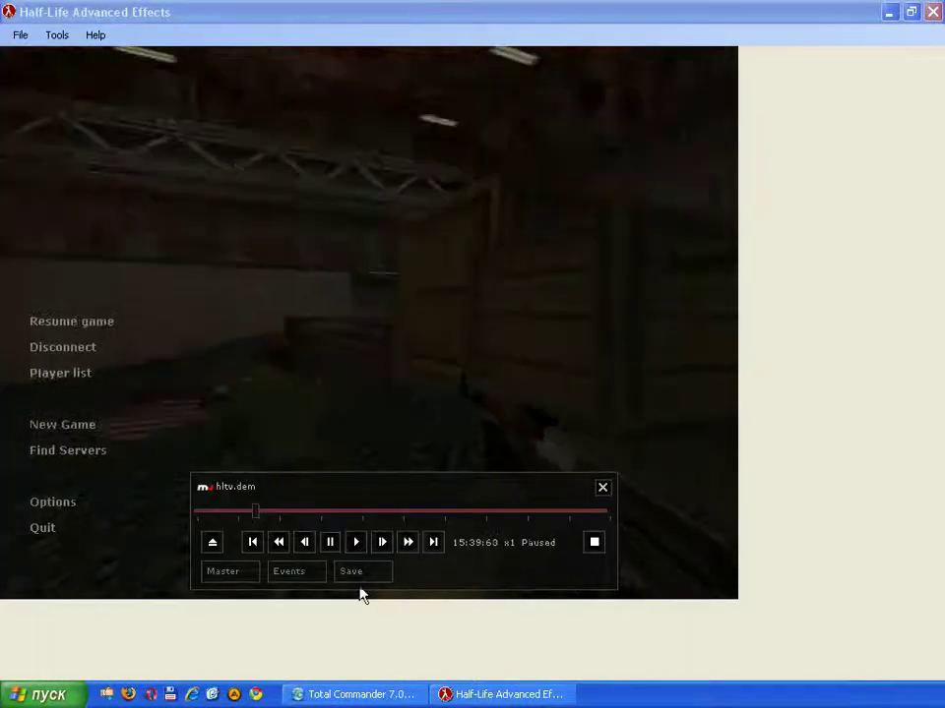
- Switch to Total Commander, open lol_09_entity_00000 and page through the entity frames to examine the first-person weapon
{"action": "left_click", "coordinate": [391, 703]}
{"action": "left_click_drag", "start_coordinate": [459, 344], "coordinate": [460, 411]}
{"action": "left_click_drag", "start_coordinate": [468, 333], "coordinate": [460, 430]}
{"action": "double_click", "coordinate": [94, 323]}
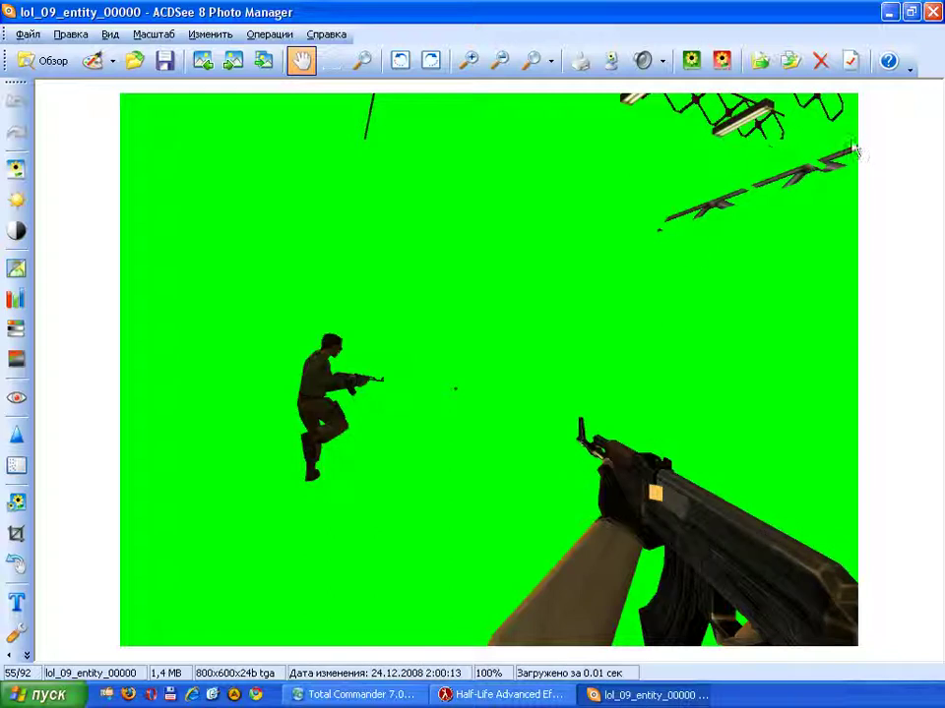
{"action": "scroll", "coordinate": [489, 324], "scroll_direction": "down", "scroll_amount": 19}
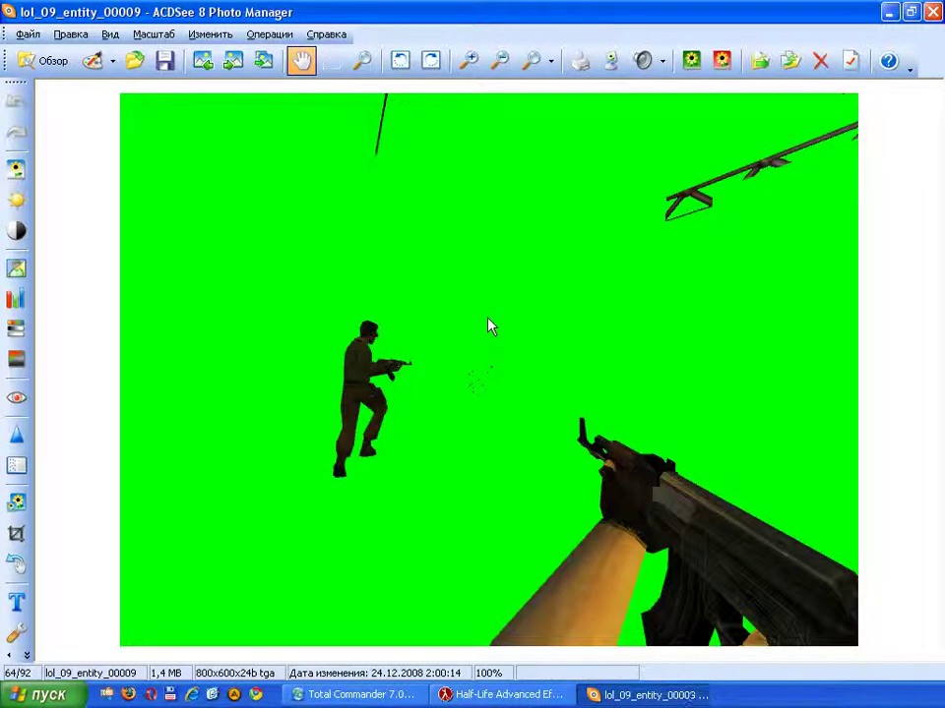
- Page through the remaining lol_09 frames up to lol_09_world_00018, close the viewer and return to Half-Life Advanced Effects
{"action": "scroll", "coordinate": [489, 331], "scroll_direction": "down", "scroll_amount": 14}
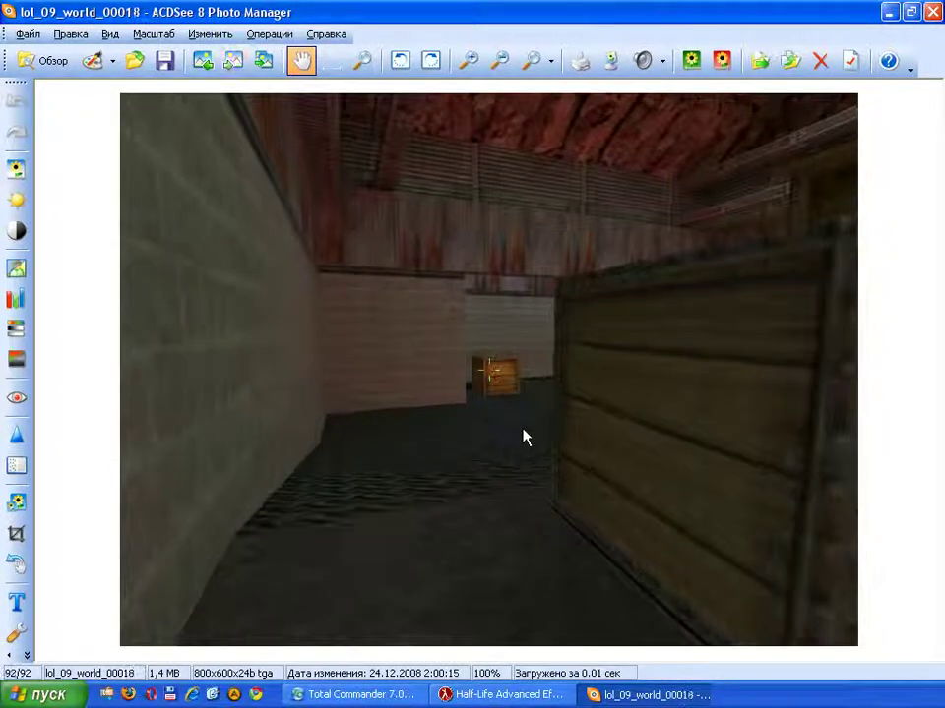
{"action": "key", "text": "Escape"}
{"action": "left_click", "coordinate": [502, 695]}
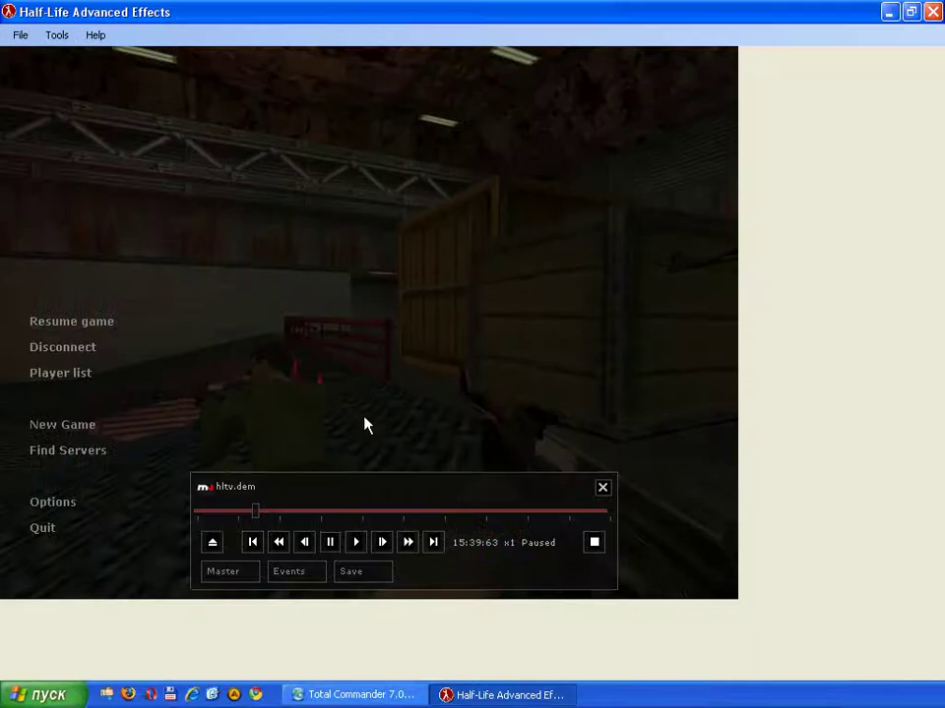
- Run mirv_movie_swapweapon 0 and mirv_movie_swapdoors 0 in the console to turn off weapon and door swapping
{"action": "key", "text": "grave"}
{"action": "key", "text": "Up"}
{"action": "key", "text": "BackSpace"}
{"action": "type", "text": "0"}
{"action": "key", "text": "Return"}
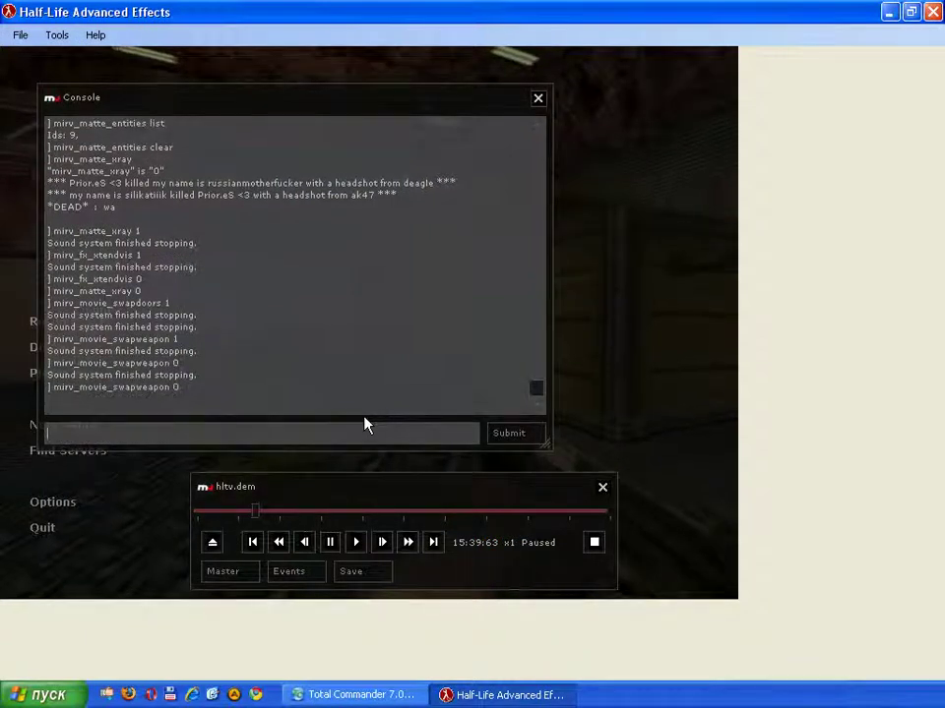
{"action": "key", "text": "Up"}
{"action": "key", "text": "Up"}
{"action": "key", "text": "BackSpace"}
{"action": "type", "text": "0"}
{"action": "key", "text": "Return"}
- Run mirv_movie_separate_hud 1 in the console to record the HUD as separate streams
{"action": "type", "text": "mirv_"}
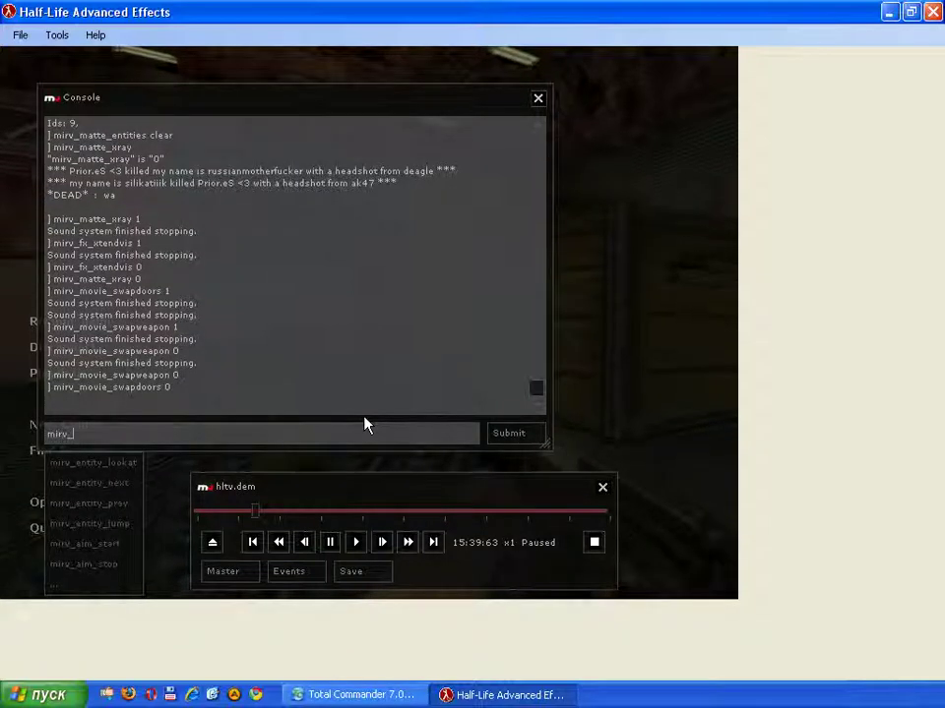
{"action": "type", "text": "movie_se"}
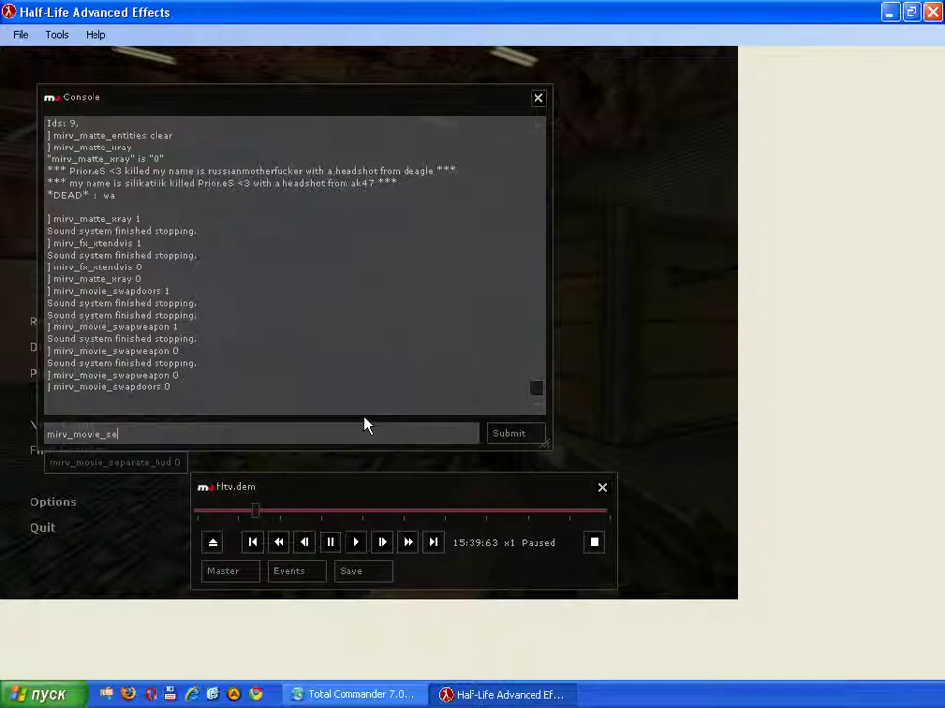
{"action": "key", "text": "Tab"}
{"action": "type", "text": "1"}
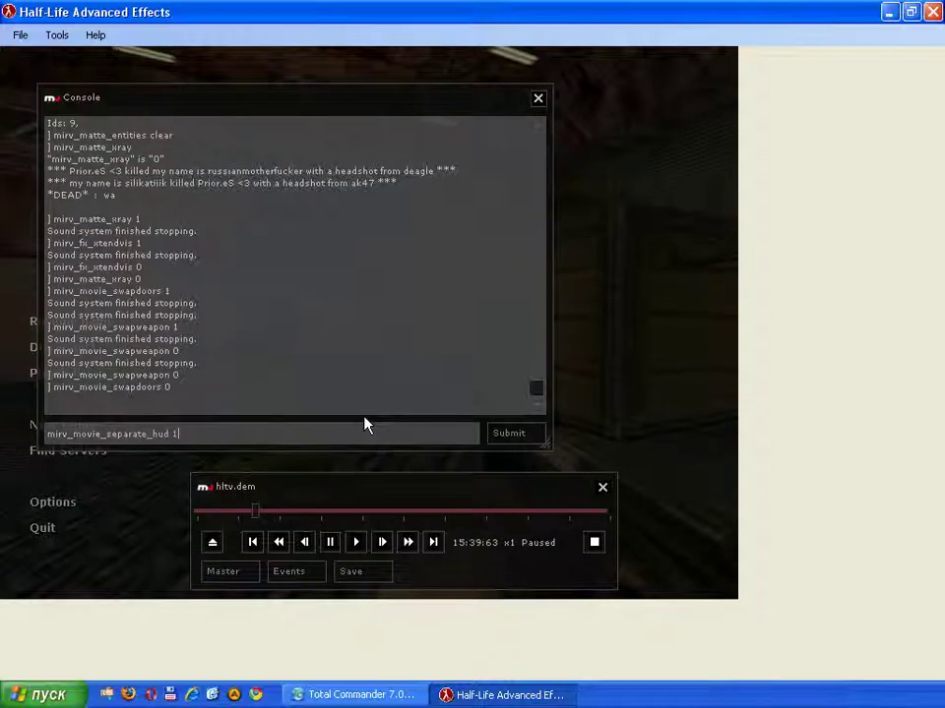
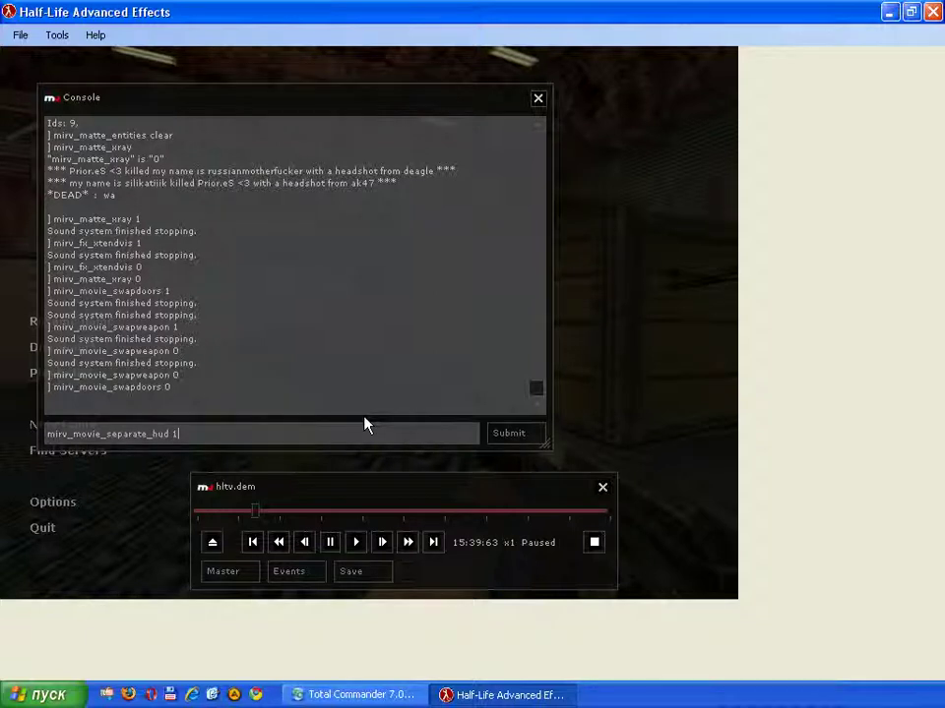
{"action": "key", "text": "Return"}
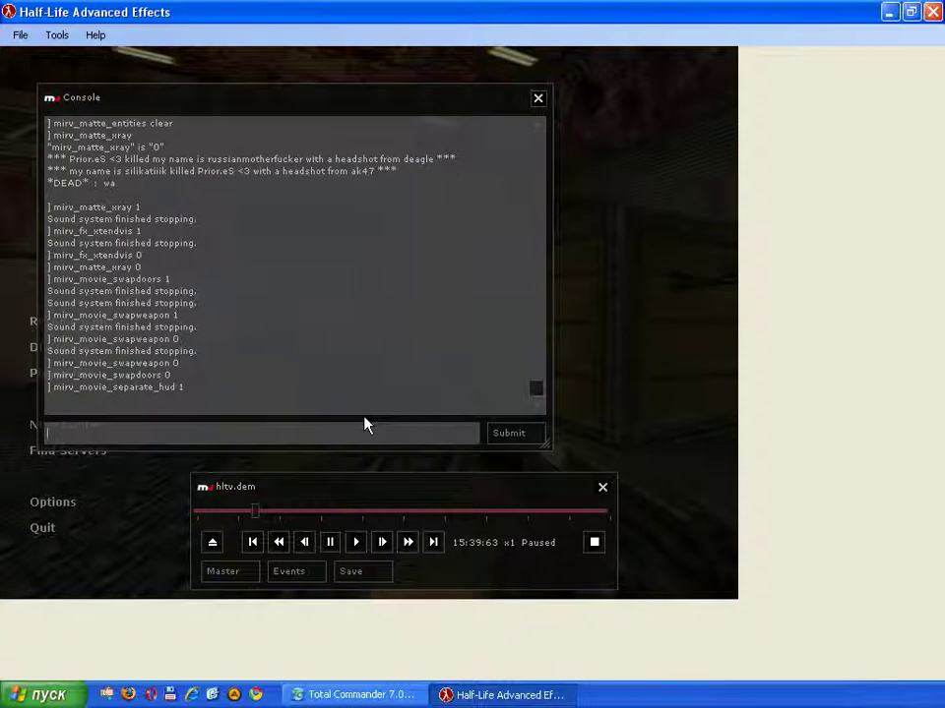
- Play the demo, fast-forwarding for part of it, to record a take with the separate HUD, and pause it at 15:54:33
{"action": "left_click", "coordinate": [356, 542]}
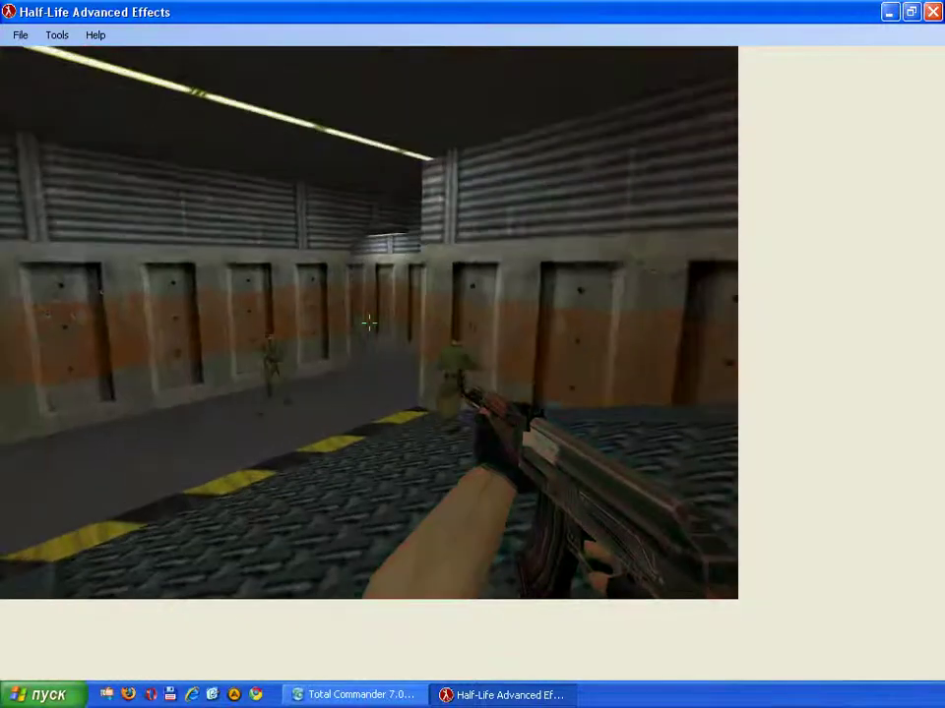
{"action": "key", "text": "Escape"}
{"action": "left_click", "coordinate": [407, 544]}
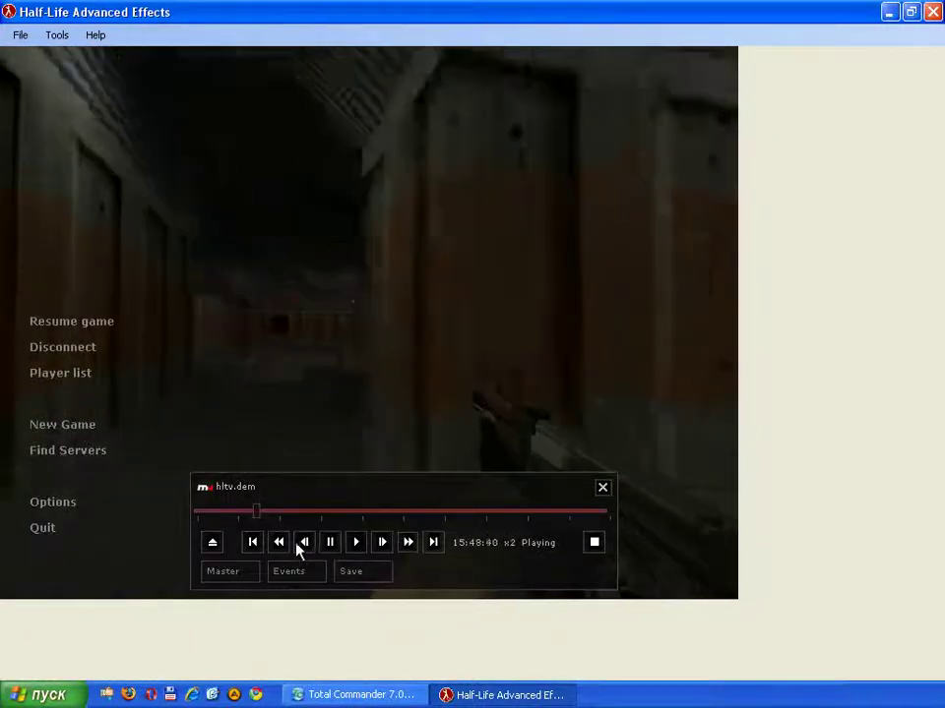
{"action": "key", "text": "Escape"}
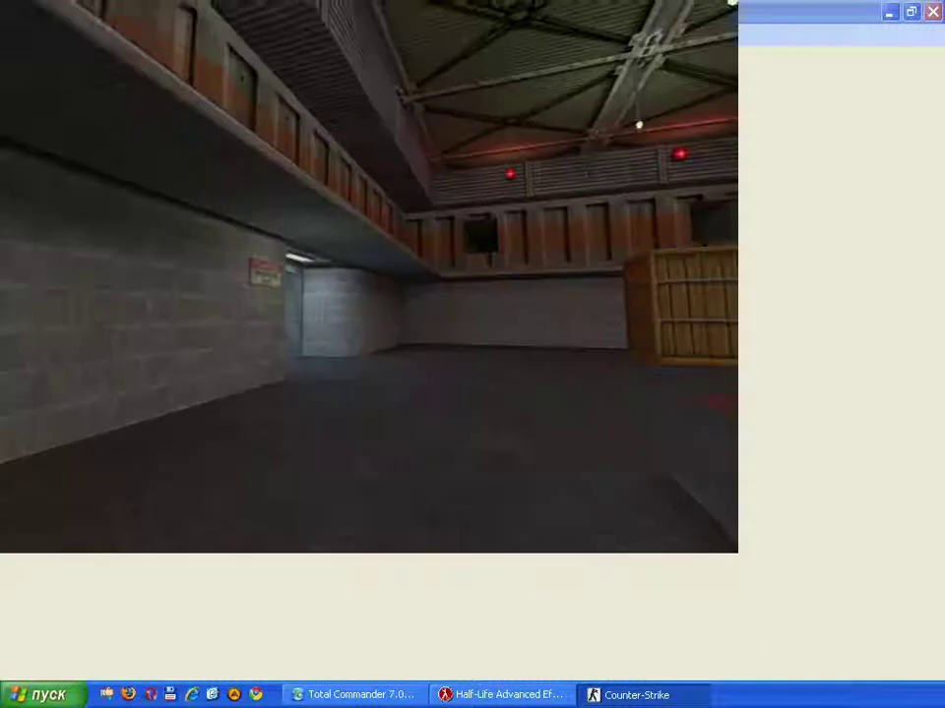
{"action": "key", "text": "Escape"}
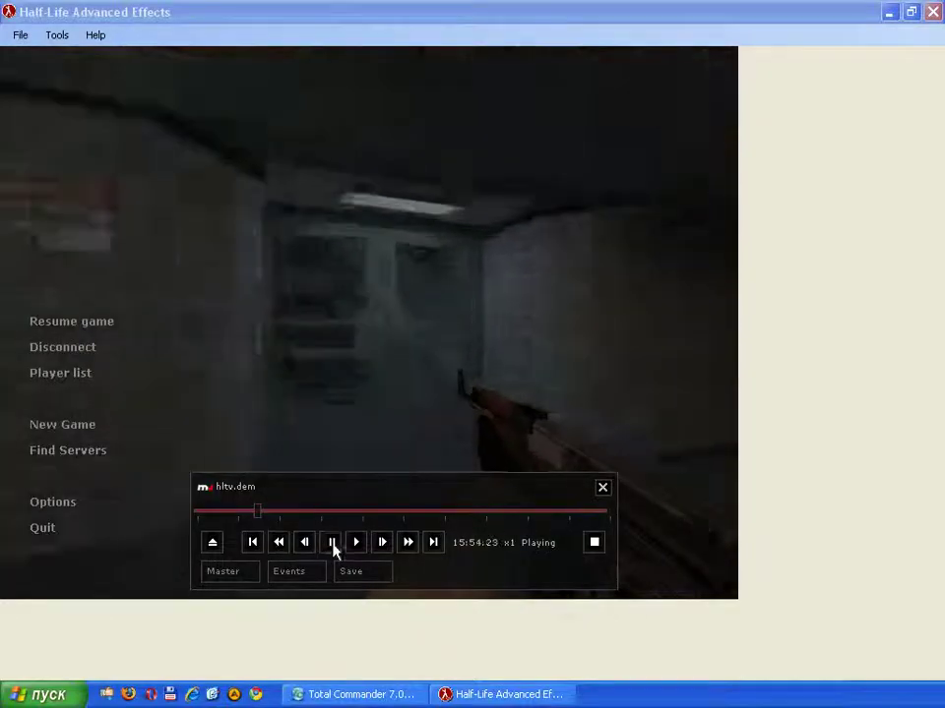
{"action": "left_click", "coordinate": [329, 542]}
- Switch to Total Commander, open lol_10_entity_00000, page through the entity frames and close the viewer
{"action": "left_click", "coordinate": [357, 691]}
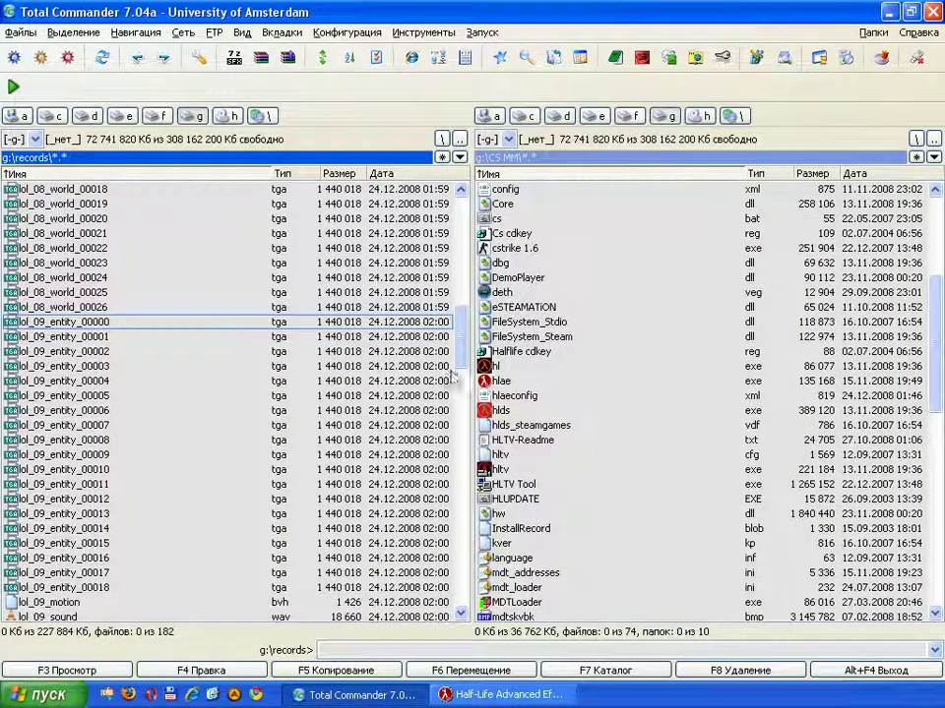
{"action": "left_click_drag", "start_coordinate": [457, 339], "coordinate": [460, 432]}
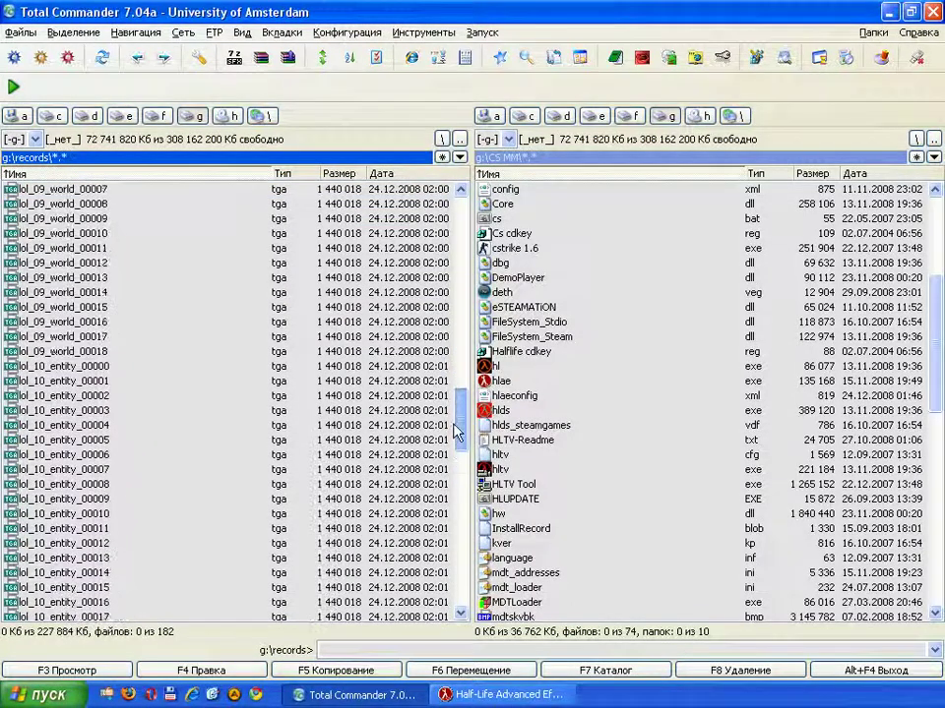
{"action": "double_click", "coordinate": [103, 354]}
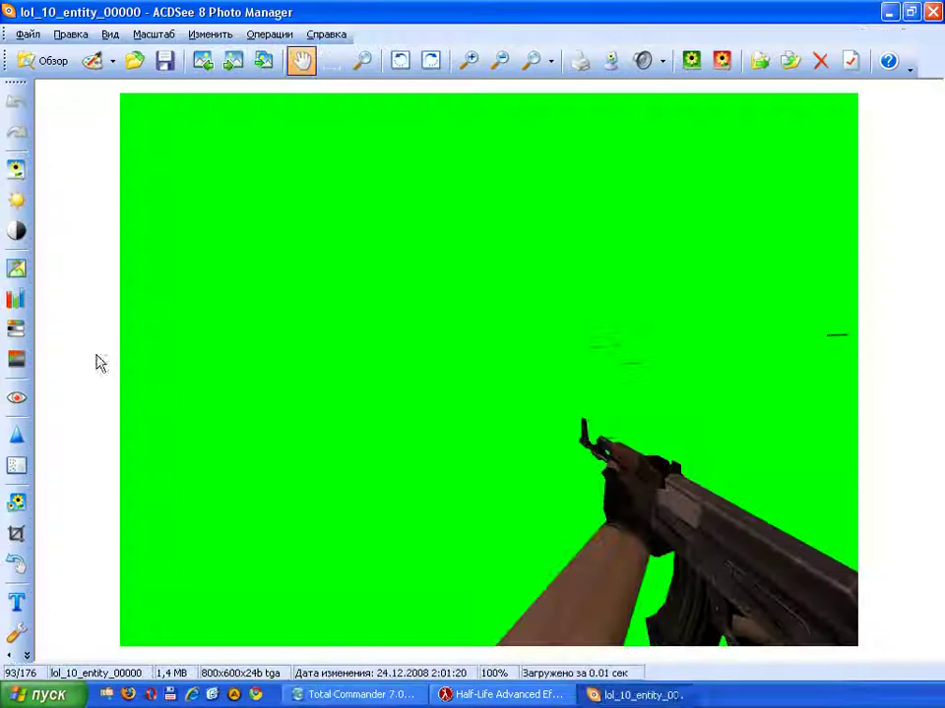
{"action": "scroll", "coordinate": [598, 536], "scroll_direction": "down", "scroll_amount": 10}
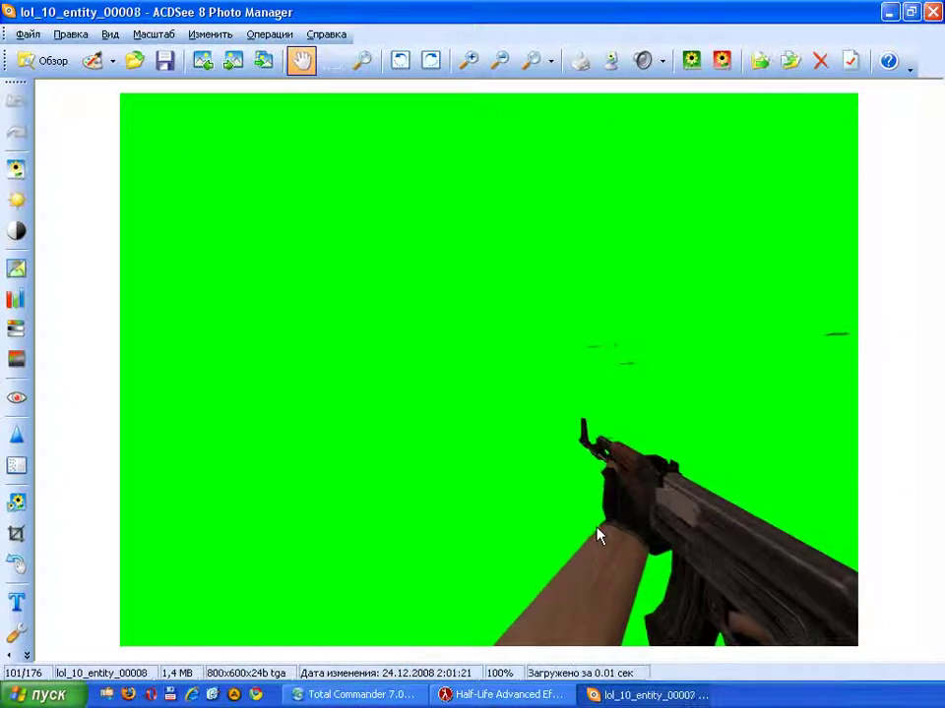
{"action": "key", "text": "Escape"}
- Open lol_10_hudalpha_00000, page through the HUD alpha frames to examine the kill-notice mask, and close the viewer
{"action": "left_click", "coordinate": [138, 499]}
{"action": "scroll", "coordinate": [128, 482], "scroll_direction": "down", "scroll_amount": 5}
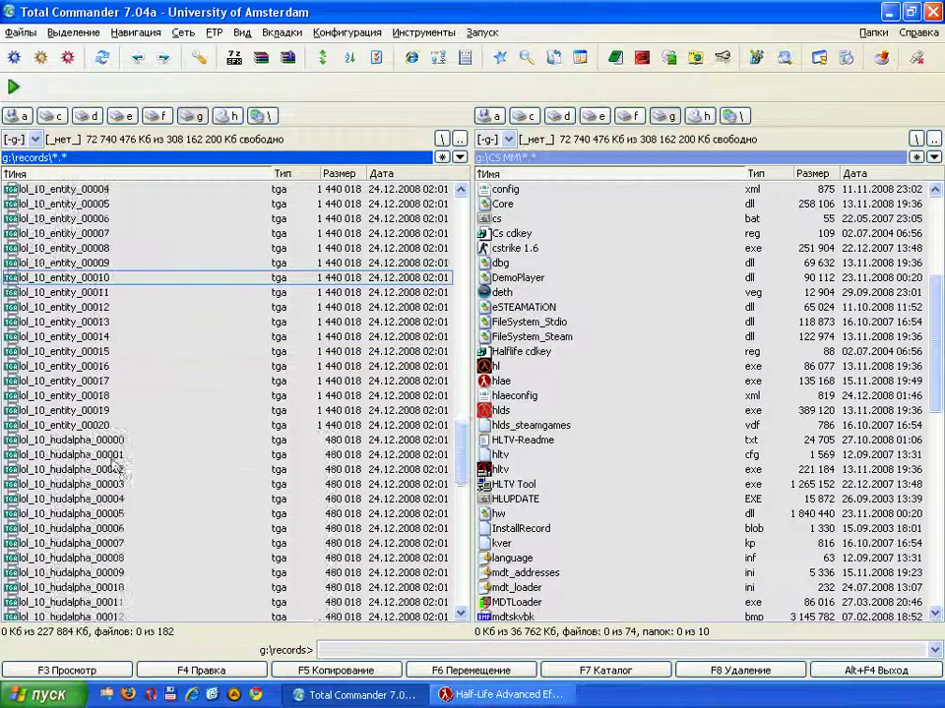
{"action": "double_click", "coordinate": [77, 439]}
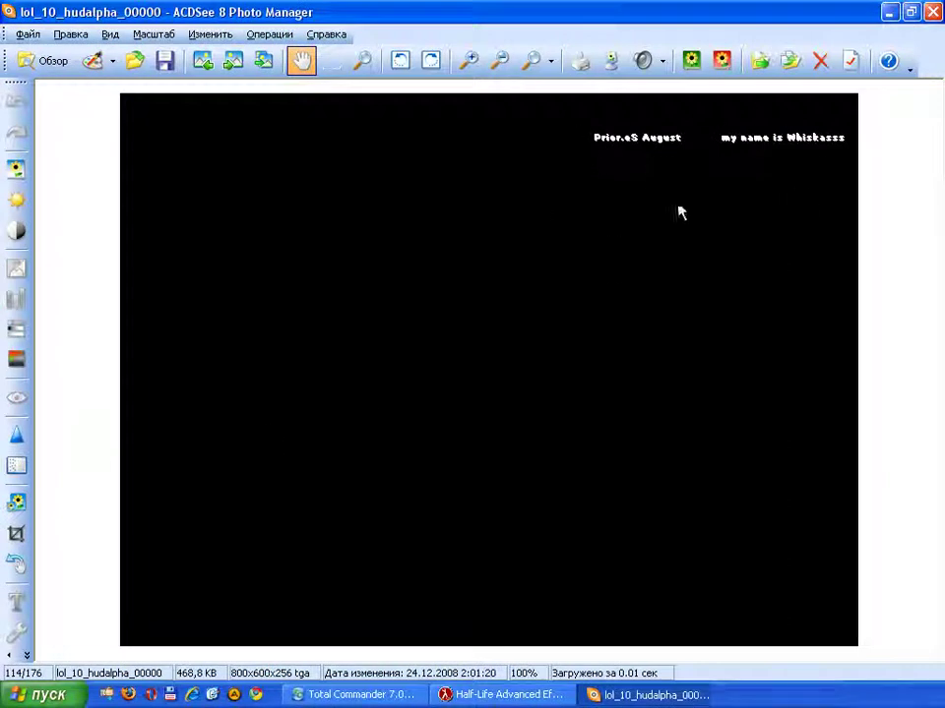
{"action": "scroll", "coordinate": [538, 210], "scroll_direction": "down", "scroll_amount": 9}
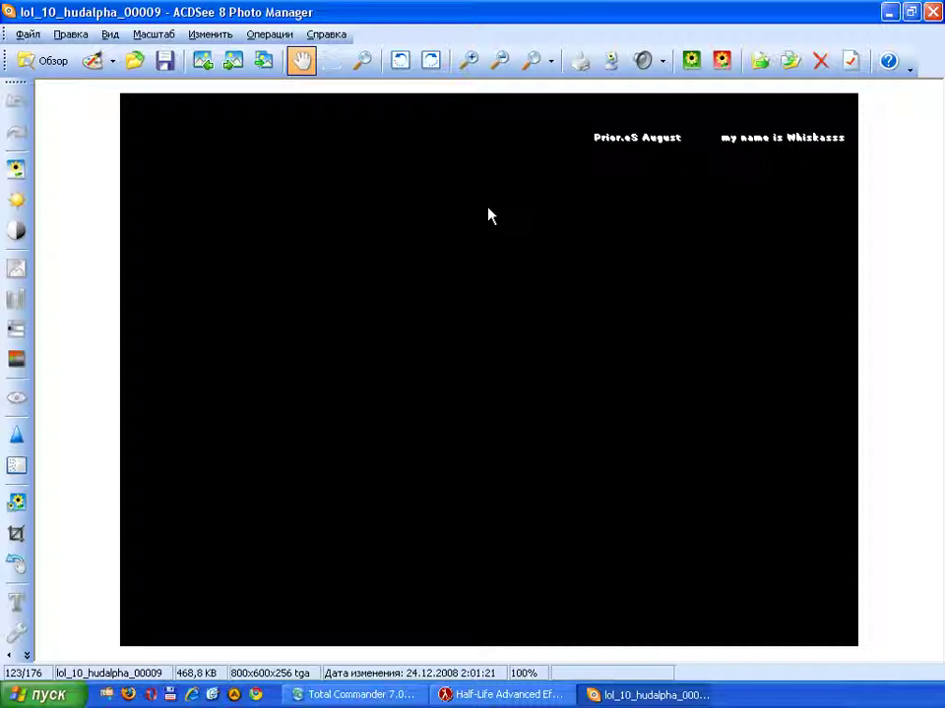
{"action": "key", "text": "Escape"}
- Open lol_10_hudcolor_00000, page through the HUD color frames to examine the kill notice and crosshair, and close the viewer
{"action": "left_click_drag", "start_coordinate": [468, 448], "coordinate": [466, 489]}
{"action": "scroll", "coordinate": [186, 406], "scroll_direction": "down", "scroll_amount": 2}
{"action": "double_click", "coordinate": [131, 386]}
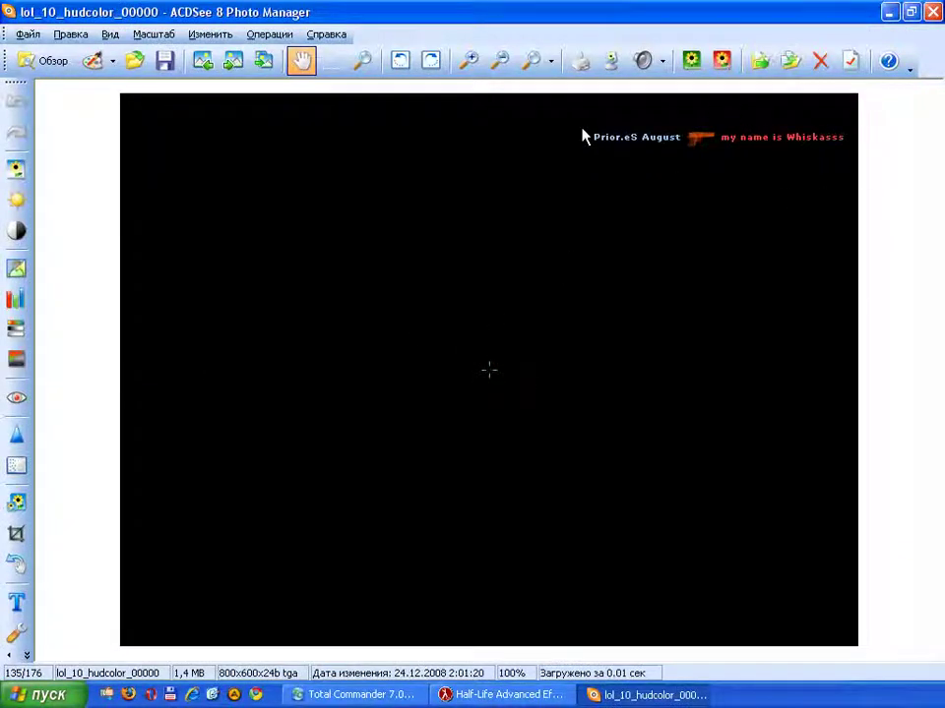
{"action": "scroll", "coordinate": [559, 137], "scroll_direction": "down", "scroll_amount": 7}
{"action": "key", "text": "Escape"}
- Open lol_10_world_00000, page through the world frames to examine the scene without the HUD, and close the viewer
{"action": "scroll", "coordinate": [458, 497], "scroll_direction": "down", "scroll_amount": 6}
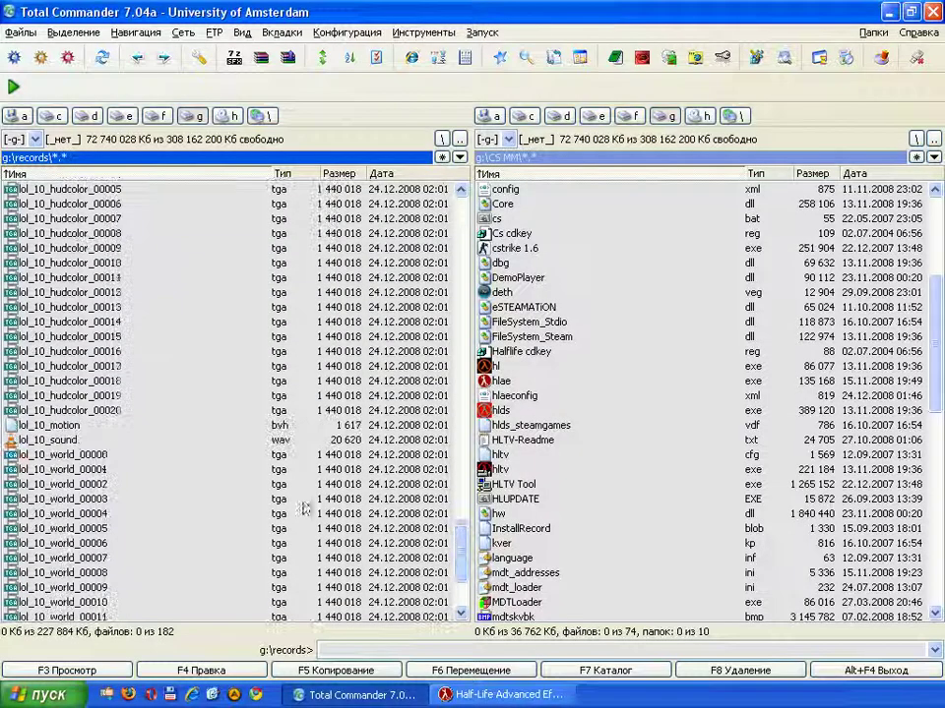
{"action": "double_click", "coordinate": [104, 458]}
{"action": "scroll", "coordinate": [590, 422], "scroll_direction": "down", "scroll_amount": 7}
{"action": "scroll", "coordinate": [590, 421], "scroll_direction": "down", "scroll_amount": 12}
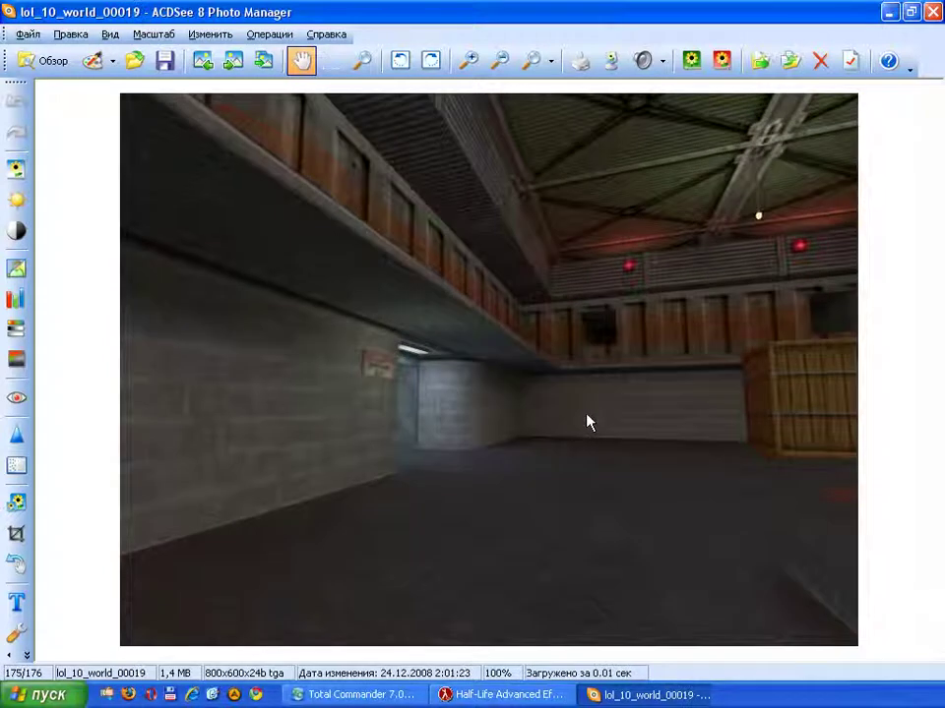
{"action": "key", "text": "Escape"}
- Delete all the recorded files in g:\records
{"action": "key", "text": "ctrl+a"}
{"action": "key", "text": "Delete"}
{"action": "key", "text": "Return"}
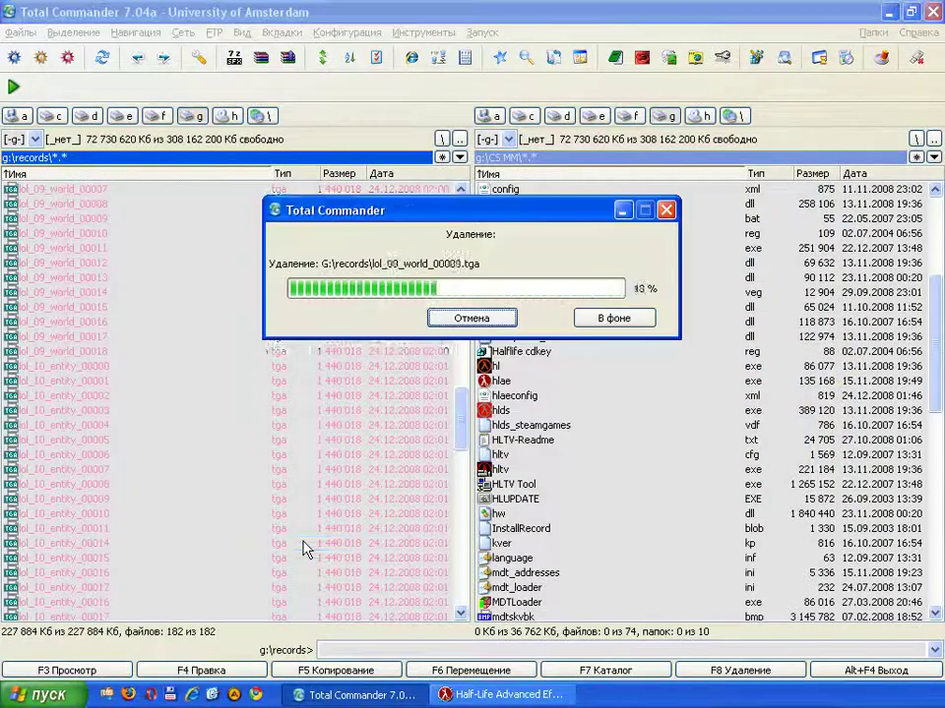
- Return to Half-Life Advanced Effects and run mirv_movie_separate_hud 0 in the console
{"action": "left_click", "coordinate": [501, 695]}
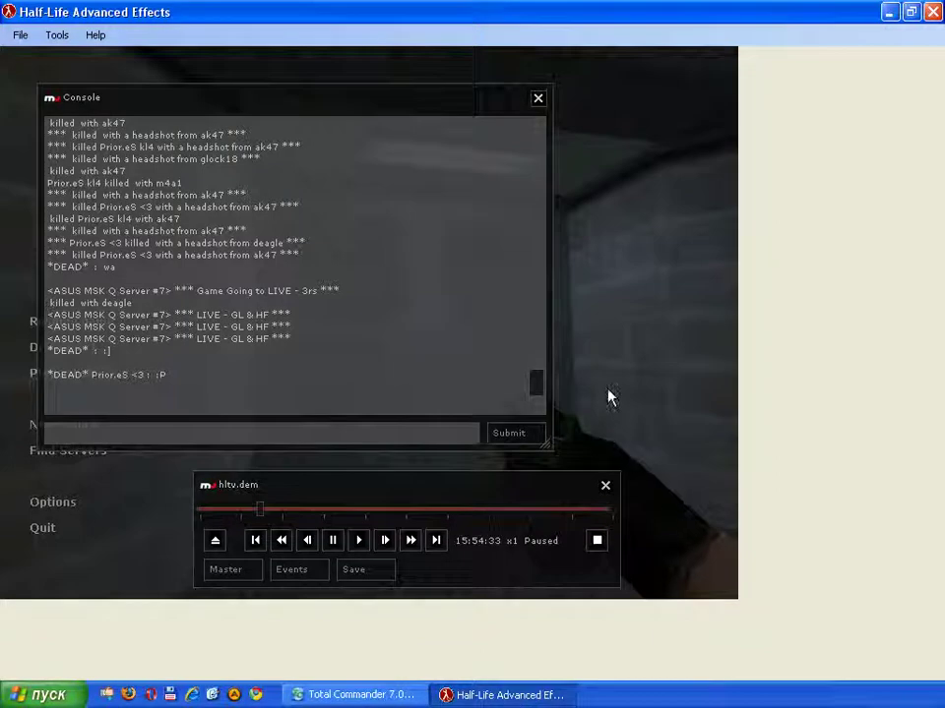
{"action": "left_click", "coordinate": [338, 436]}
{"action": "type", "text": "mirv_movie_separate_hud "}
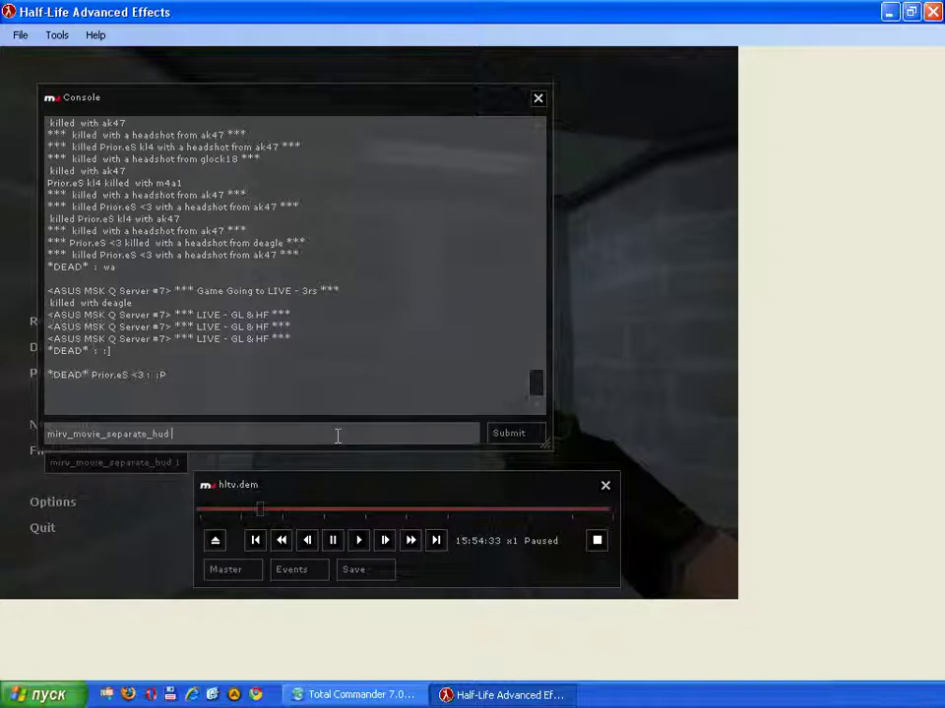
{"action": "type", "text": "2"}
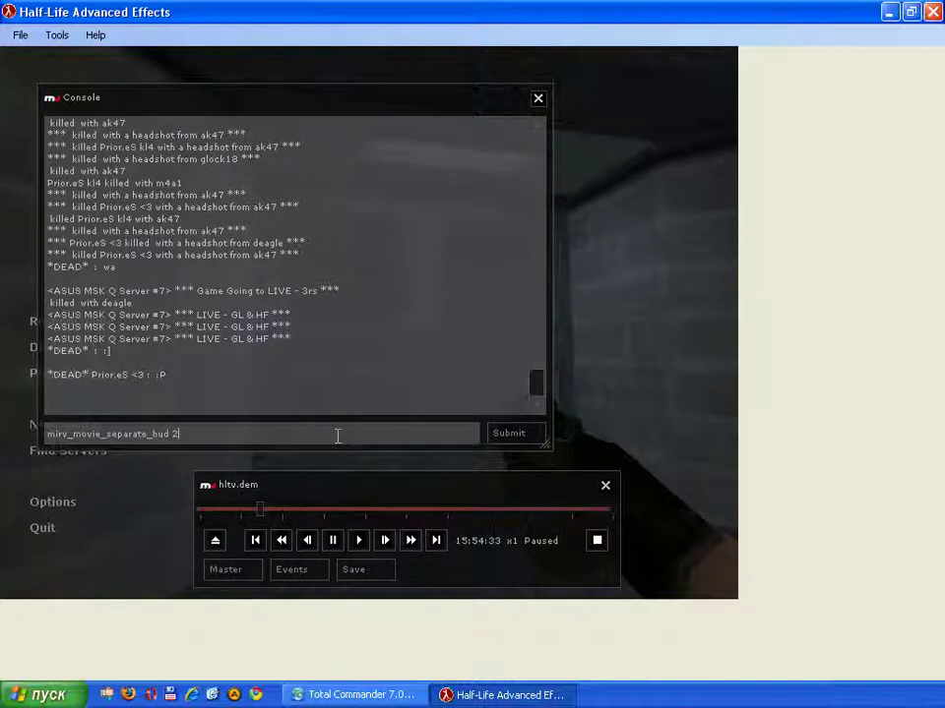
{"action": "type", "text": "0"}
{"action": "key", "text": "Return"}
- Advance the demo to 16:39:05 and run mirv_addaimlayer without arguments in the console to look up its usage
{"action": "key", "text": "Escape"}
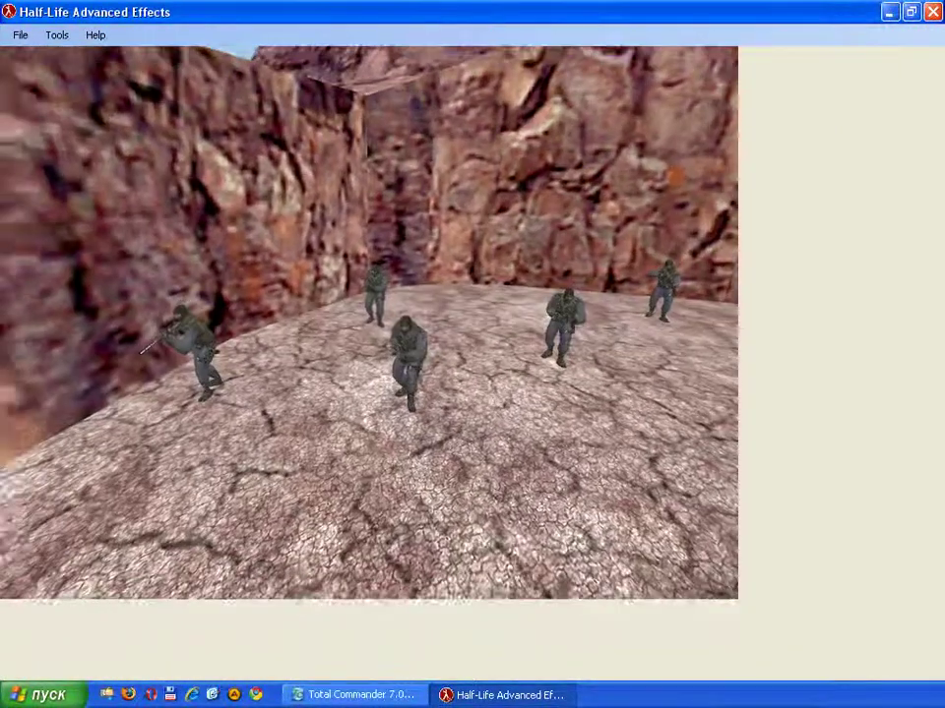
{"action": "key", "text": "Escape"}
{"action": "type", "text": "mi"}
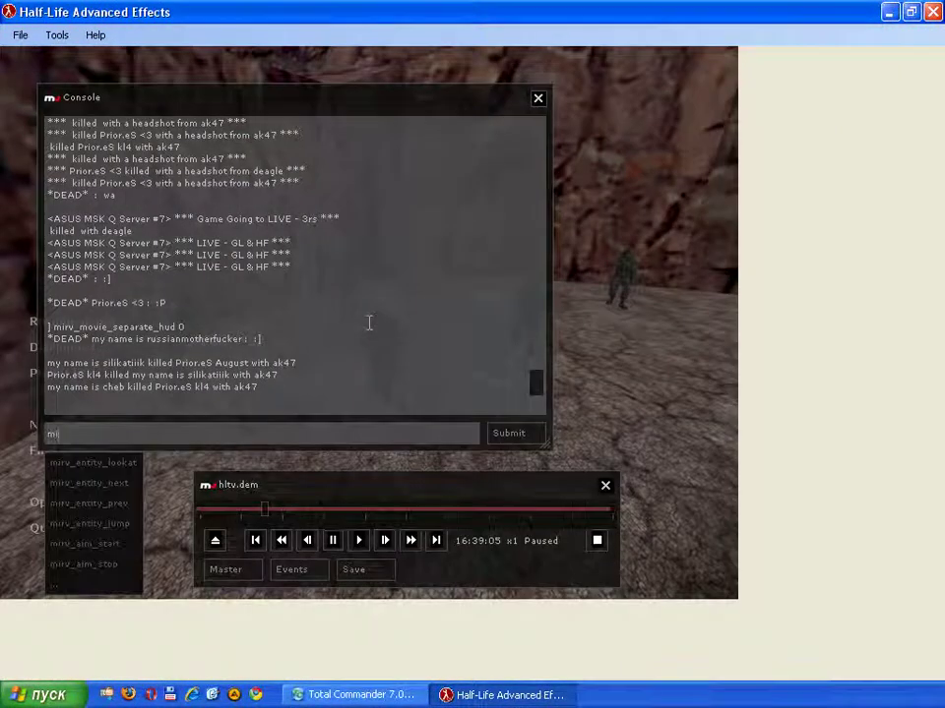
{"action": "type", "text": "rv_addaimlayer"}
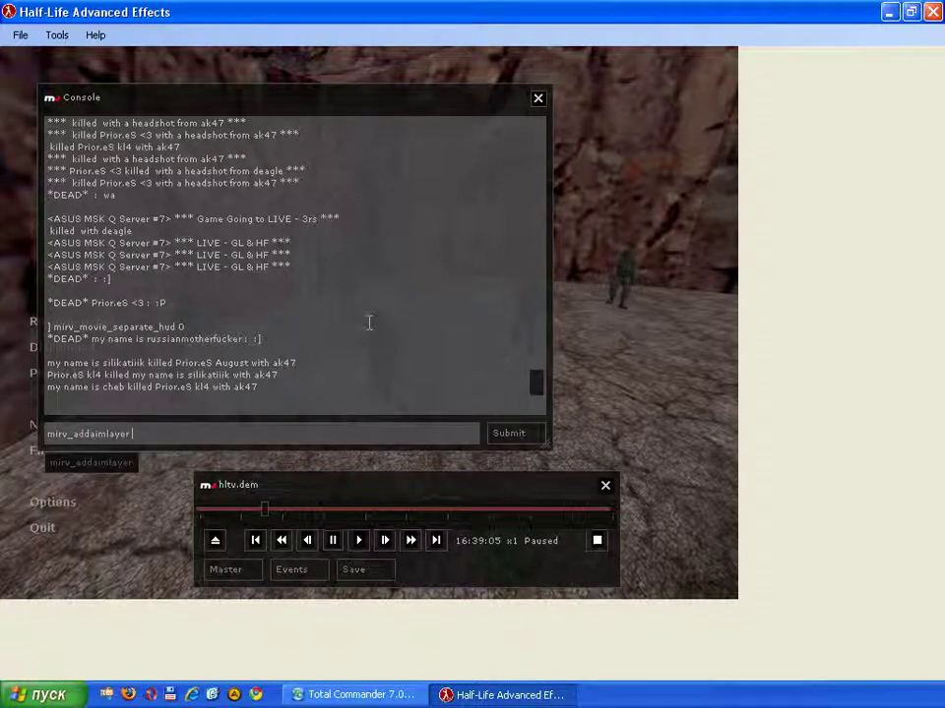
{"action": "key", "text": "Return"}
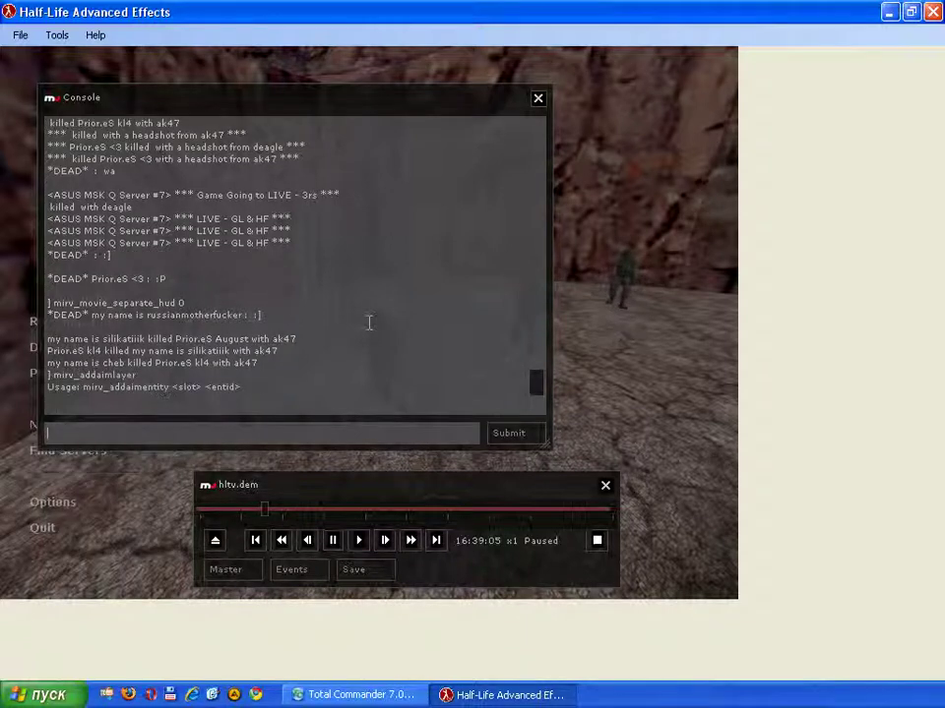
{"action": "key", "text": "Up"}
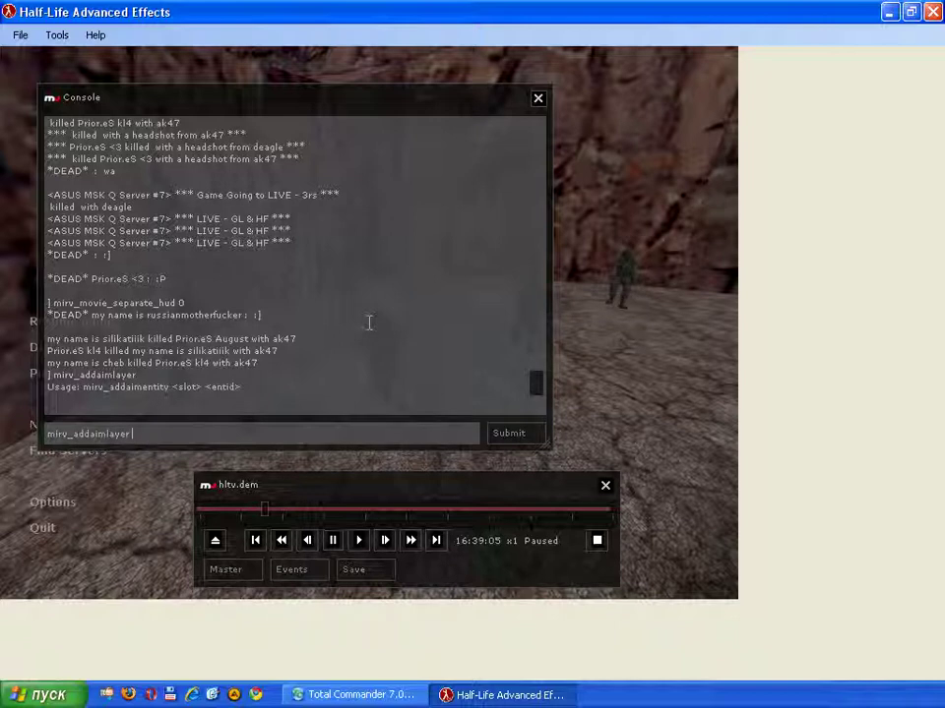
{"action": "key", "text": "BackSpace"}
{"action": "key", "text": "BackSpace"}
{"action": "key", "text": "BackSpace"}
{"action": "key", "text": "BackSpace"}
{"action": "key", "text": "BackSpace"}
{"action": "key", "text": "BackSpace"}
{"action": "key", "text": "BackSpace"}
{"action": "key", "text": "BackSpace"}
{"action": "key", "text": "BackSpace"}
{"action": "key", "text": "BackSpace"}
{"action": "key", "text": "BackSpace"}
{"action": "key", "text": "BackSpace"}
{"action": "key", "text": "BackSpace"}
{"action": "key", "text": "BackSpace"}
{"action": "key", "text": "BackSpace"}
{"action": "key", "text": "BackSpace"}
{"action": "key", "text": "BackSpace"}
{"action": "key", "text": "Return"}
- Run mirv_showentities in the console and examine the player model entries at the start of the entity list
{"action": "type", "text": "mirv_"}
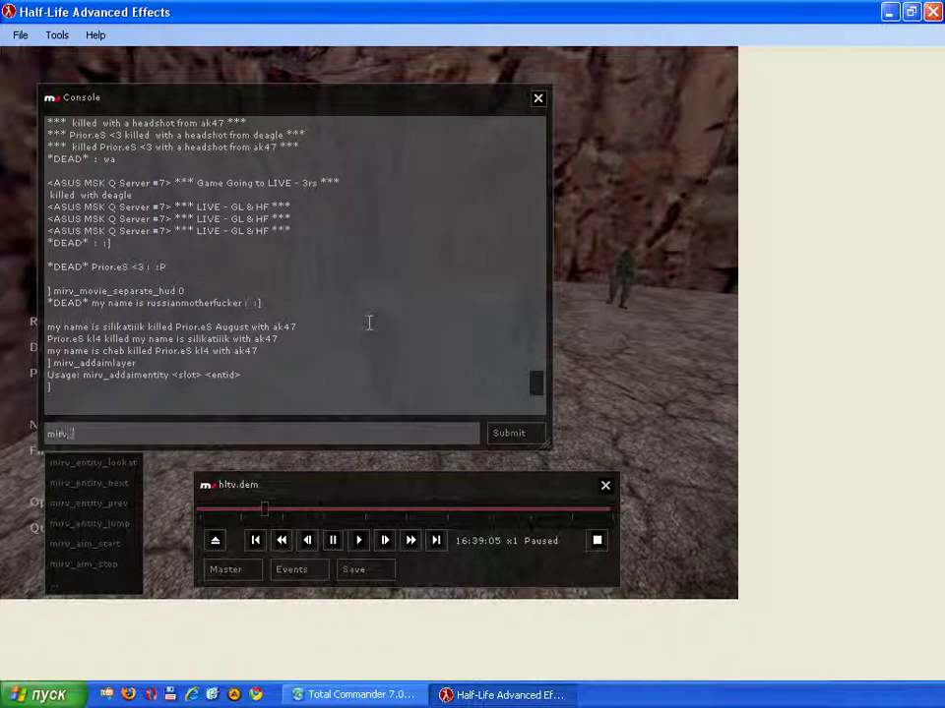
{"action": "key", "text": "Down"}
{"action": "key", "text": "Return"}
{"action": "scroll", "coordinate": [364, 315], "scroll_direction": "up", "scroll_amount": 20}
{"action": "scroll", "coordinate": [353, 309], "scroll_direction": "up", "scroll_amount": 20}
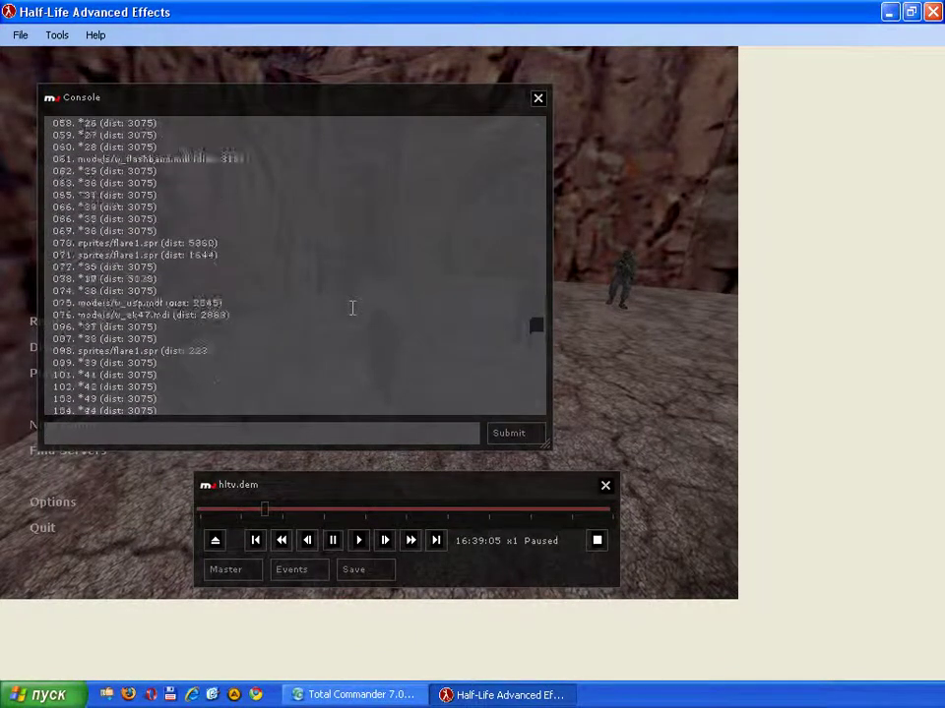
{"action": "scroll", "coordinate": [350, 309], "scroll_direction": "down", "scroll_amount": 1}
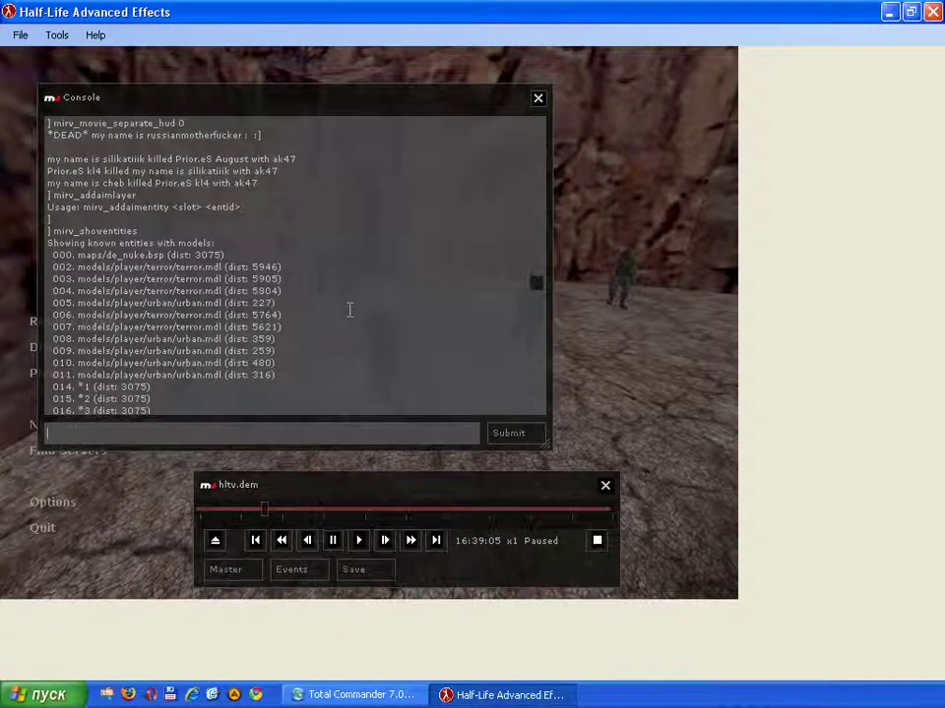
{"action": "left_click_drag", "start_coordinate": [224, 266], "coordinate": [74, 267]}
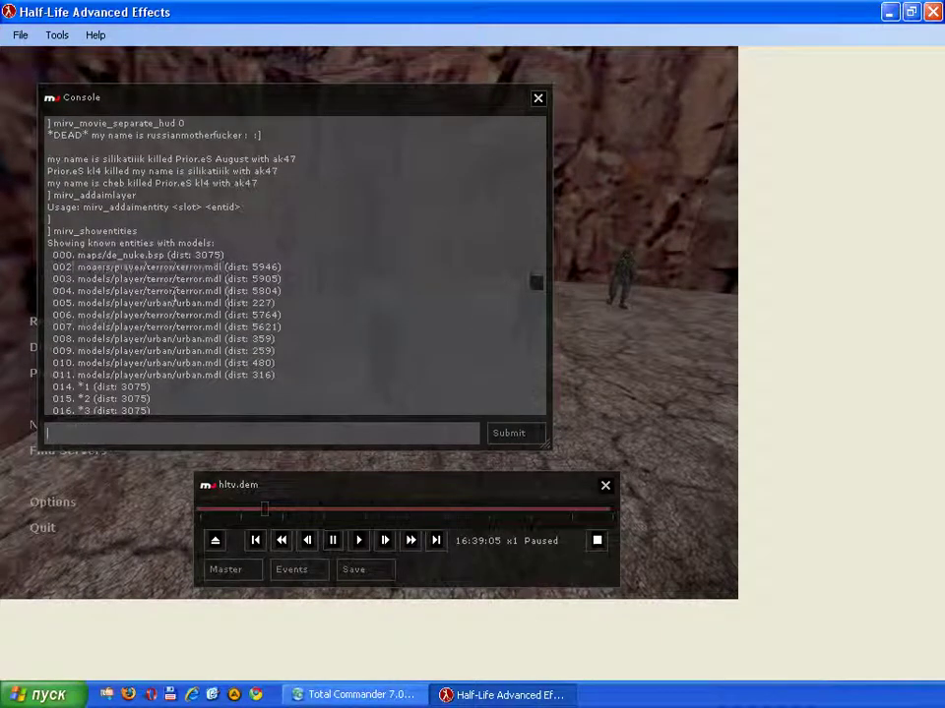
- Add the urban player entity 008 to aim slot 0 with the console command mirv_addaimlayer 0 008
{"action": "left_click_drag", "start_coordinate": [224, 303], "coordinate": [76, 303]}
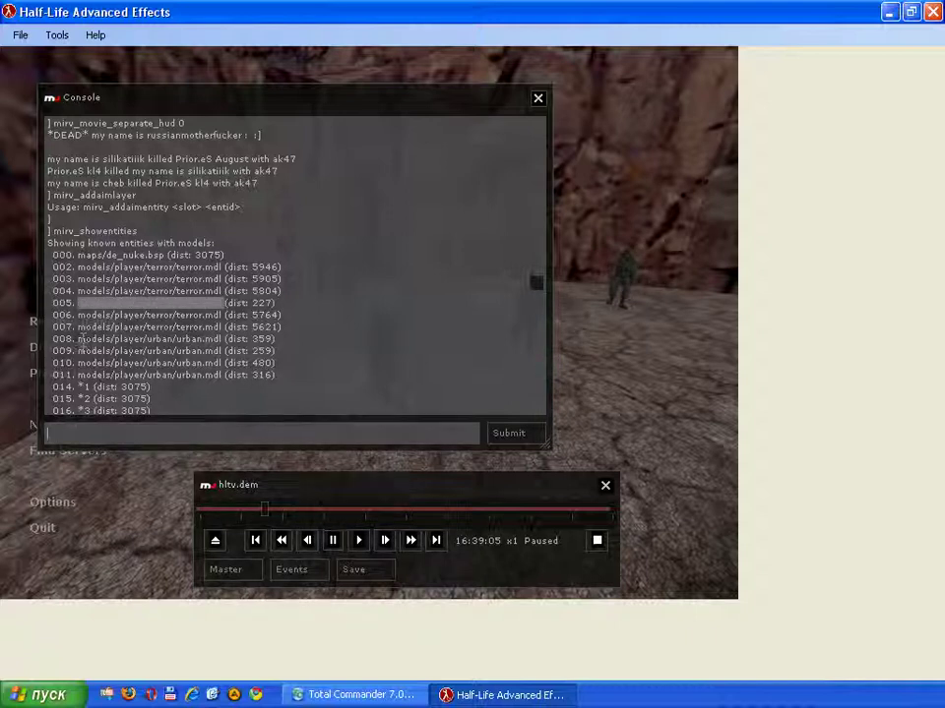
{"action": "left_click", "coordinate": [61, 258]}
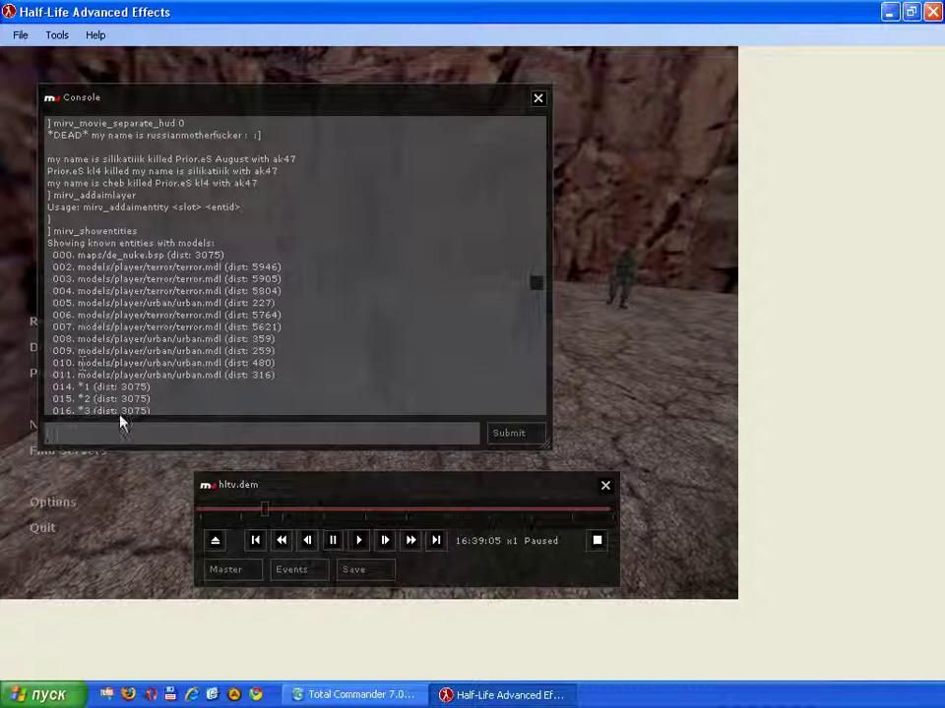
{"action": "key", "text": "Up"}
{"action": "key", "text": "Down"}
{"action": "key", "text": "Up"}
{"action": "key", "text": "Up"}
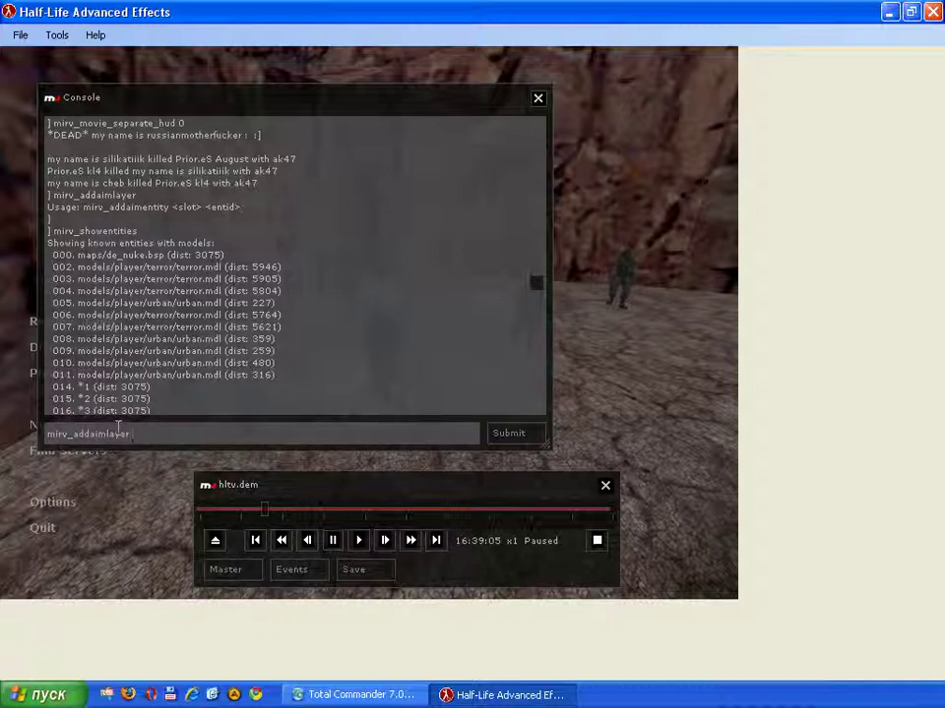
{"action": "type", "text": "0 008"}
{"action": "key", "text": "Return"}
- Add entities 009 and 010 at slot 0 as further aim layers with mirv_addaimlayer
{"action": "key", "text": "Up"}
{"action": "type", "text": "9"}
{"action": "key", "text": "Return"}
{"action": "key", "text": "Up"}
{"action": "type", "text": "10"}
{"action": "key", "text": "Return"}
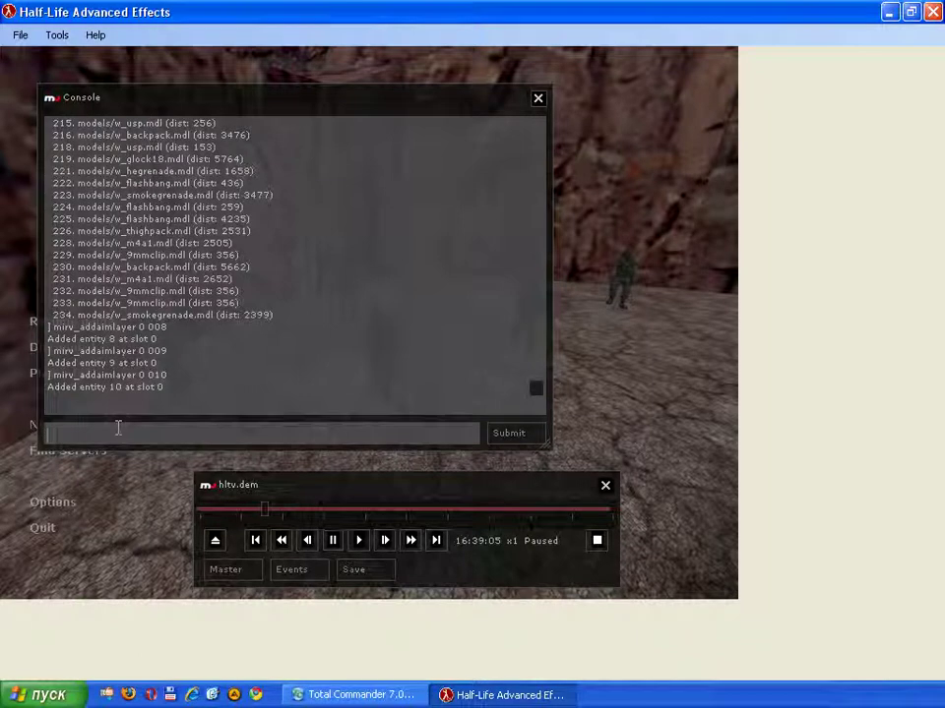
- Move the camera to entity 010 by running mirv_entity_jump 010 and view the result in the game
{"action": "type", "text": "mi"}
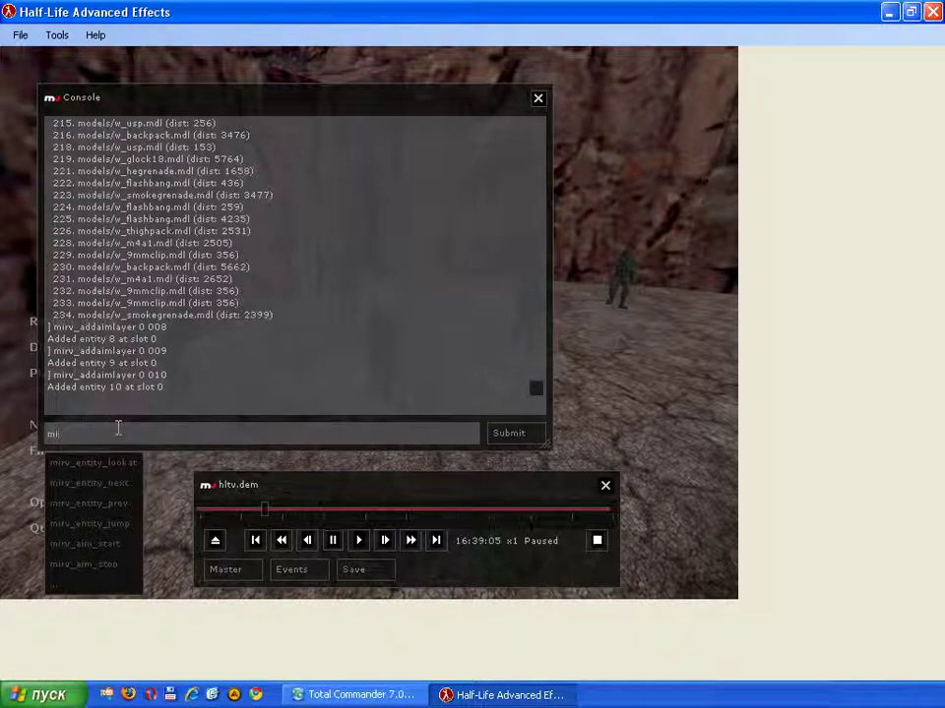
{"action": "type", "text": "rv_e"}
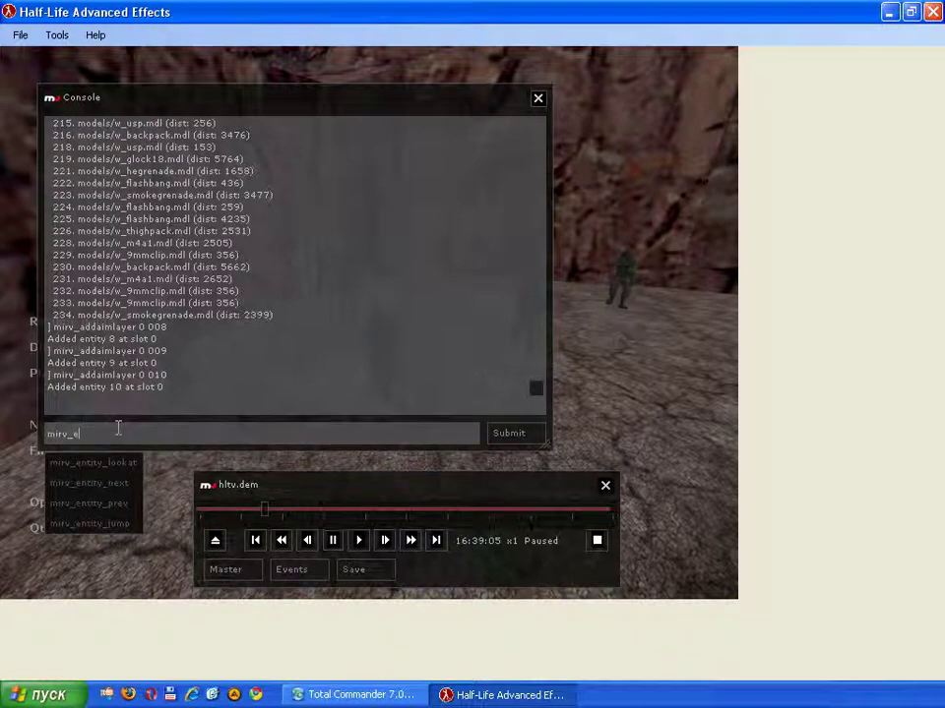
{"action": "type", "text": "ntity_jump 010"}
{"action": "key", "text": "Return"}
{"action": "key", "text": "Escape"}
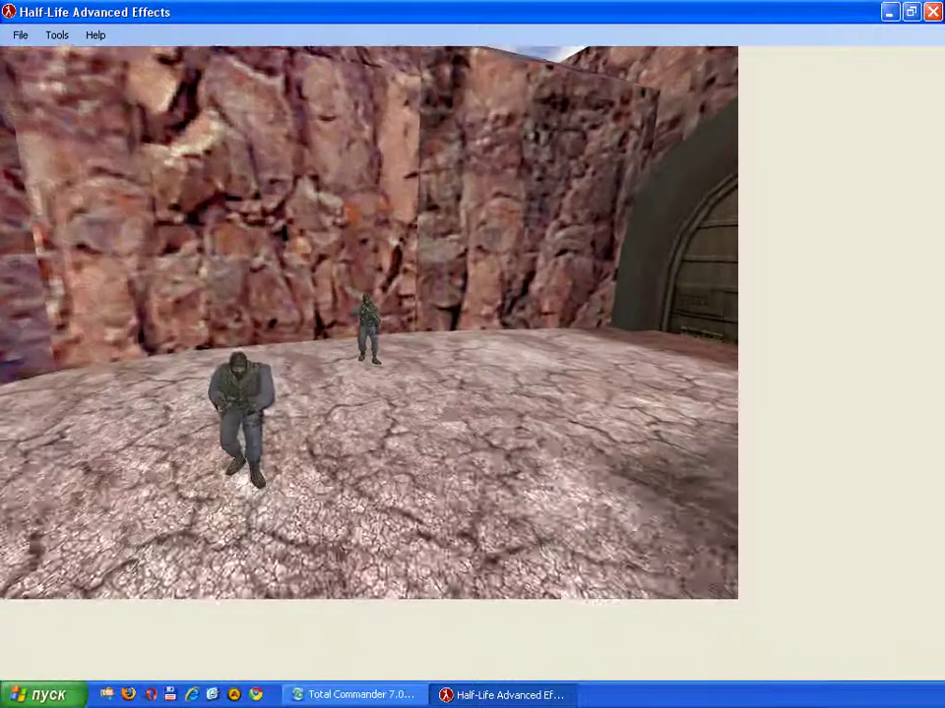
- List the configured aim layers by running mirv_viewaimlayers in the console
{"action": "key", "text": "Escape"}
{"action": "type", "text": "mirv_viewaimlayers"}
{"action": "key", "text": "Return"}
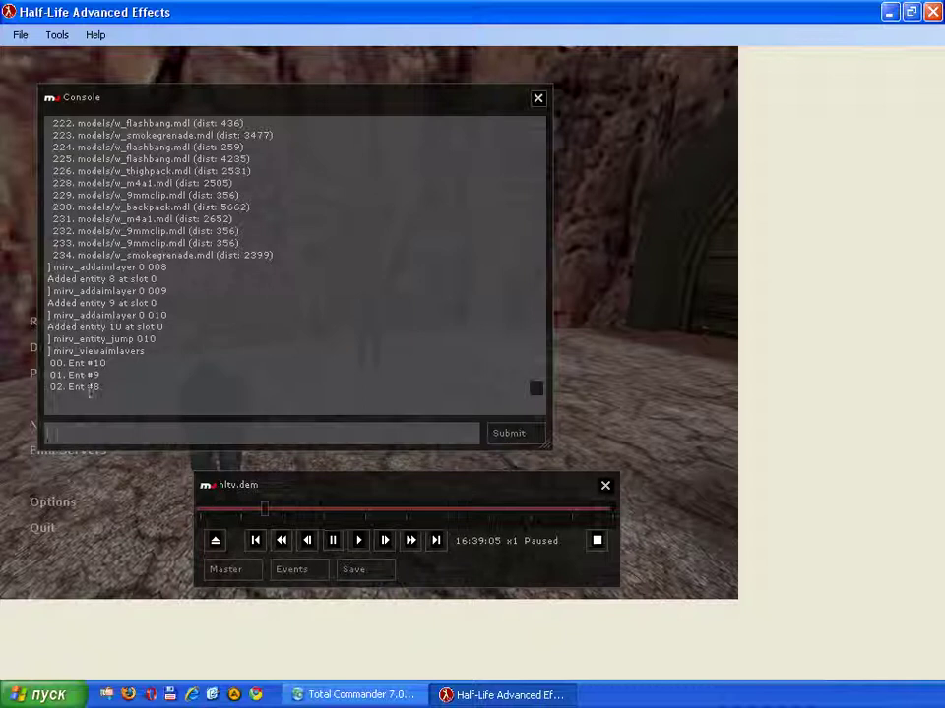
- Run bind o "mirv_aim_start" in the console to assign the command that starts aiming
{"action": "left_click", "coordinate": [150, 434]}
{"action": "type", "text": "bind"}
{"action": "type", "text": "o \"mirv_aim"}
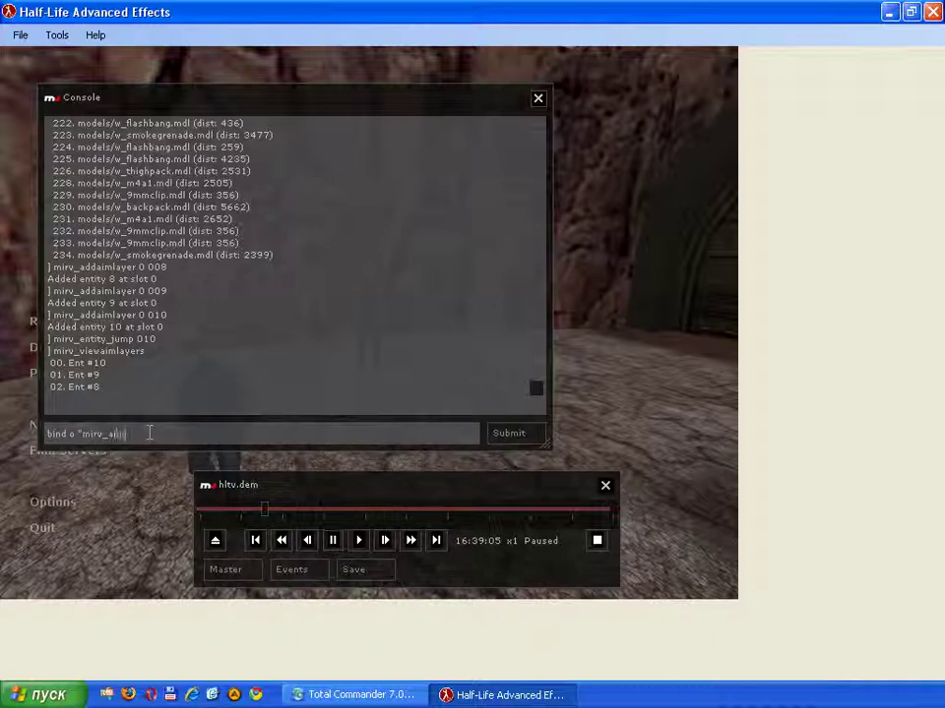
{"action": "type", "text": "_start\""}
{"action": "key", "text": "Return"}
- Run bind p "mirv_aim_stop" in the console and return to the game to try the aiming binds
{"action": "key", "text": "Up"}
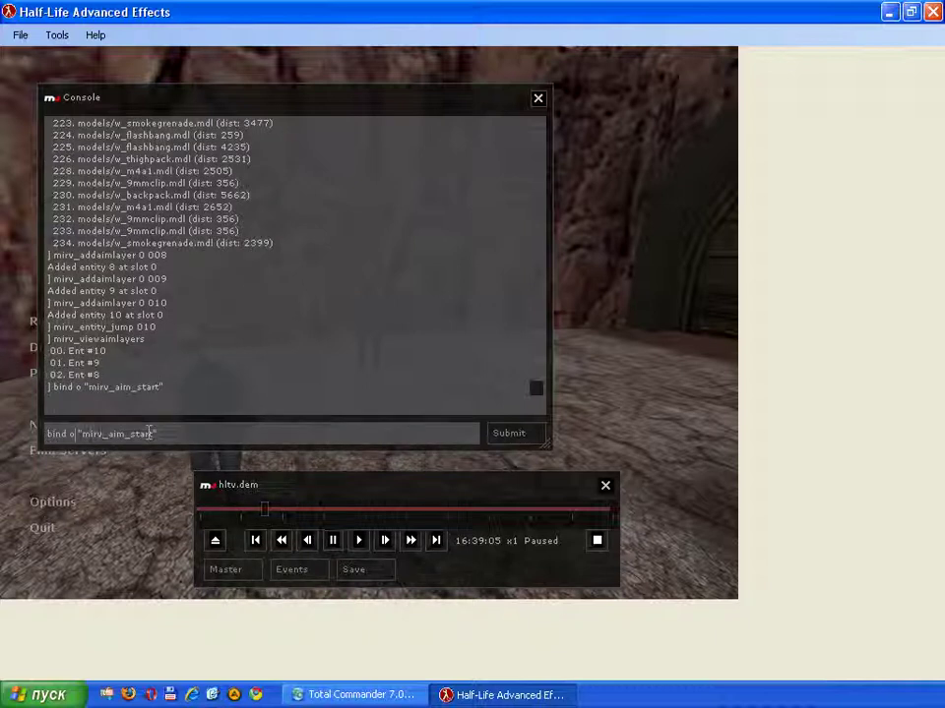
{"action": "key", "text": "Right"}
{"action": "key", "text": "Return"}
{"action": "key", "text": "grave"}
{"action": "key", "text": "Escape"}
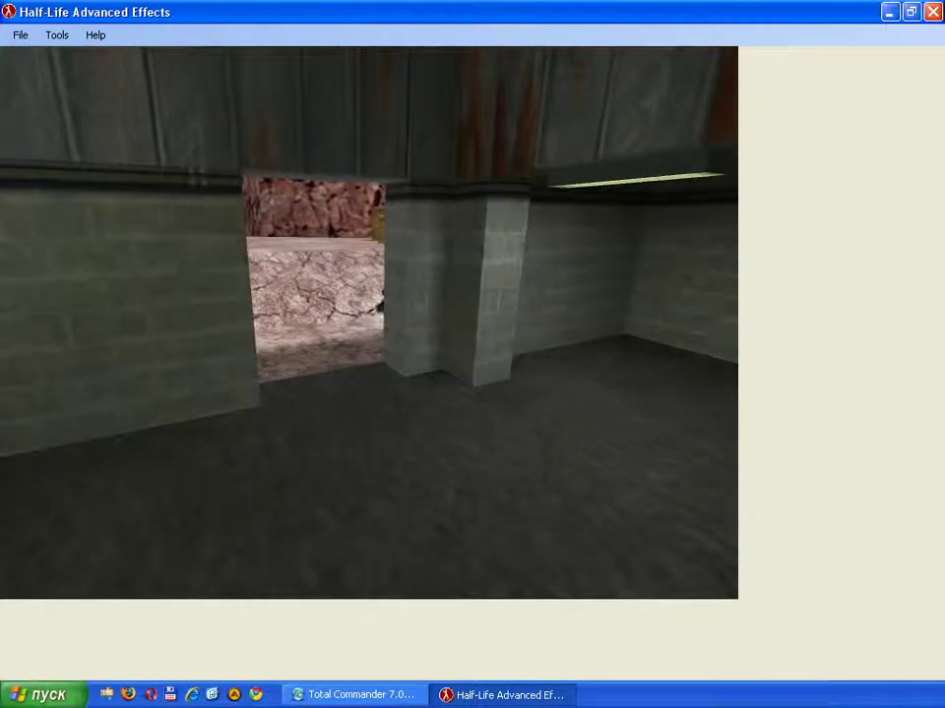
- Run mirv_aim_snapto 0 in the console and resume demo playback to watch the camera follow its target
{"action": "key", "text": "grave"}
{"action": "type", "text": "mirv_"}
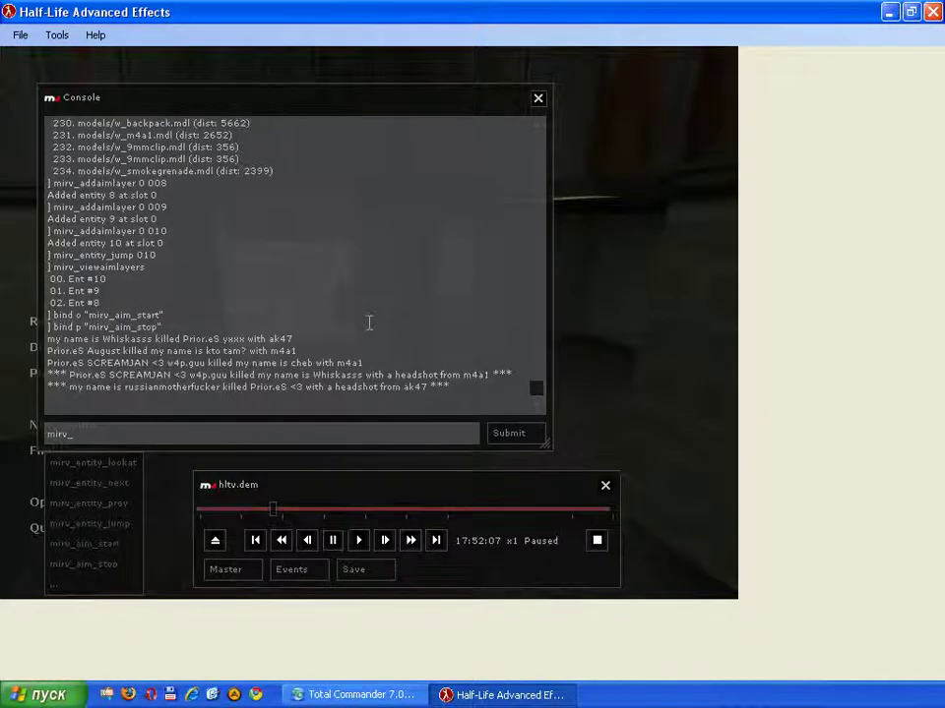
{"action": "type", "text": "aim"}
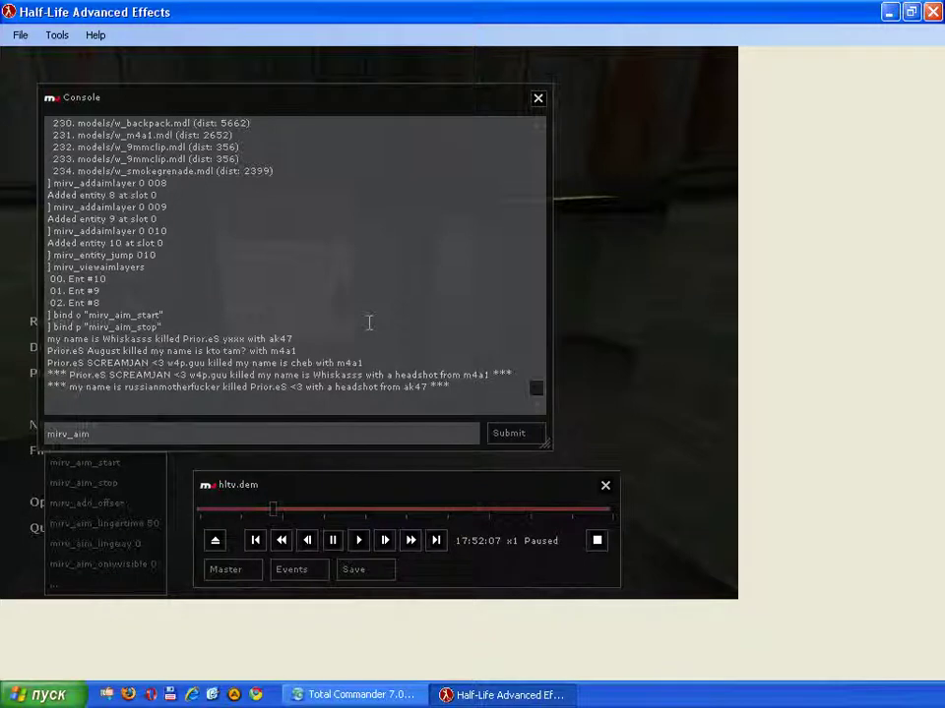
{"action": "type", "text": "_snapto 0"}
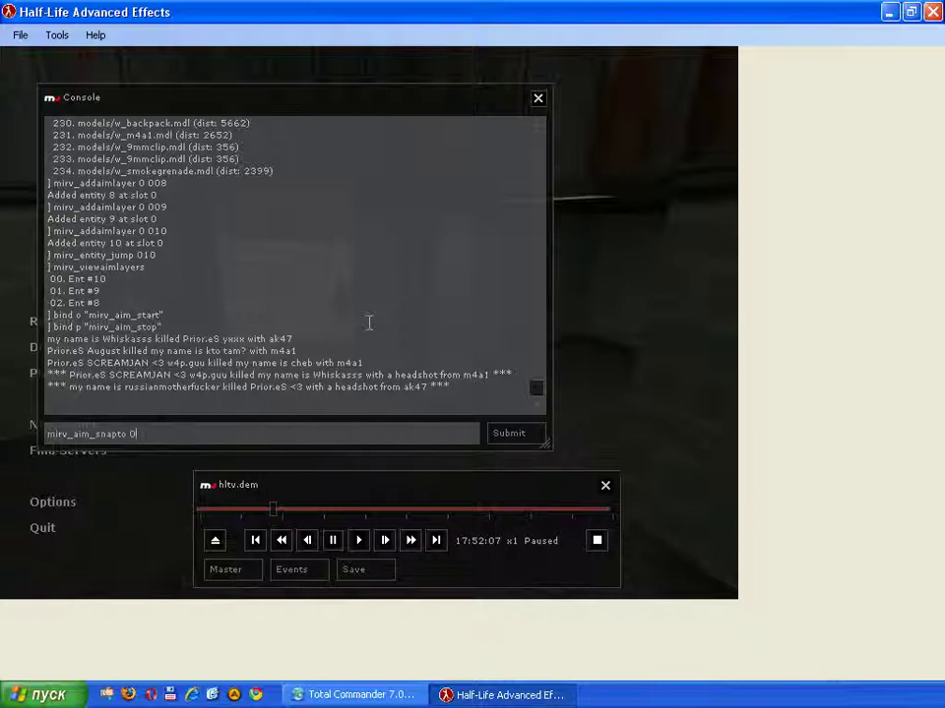
{"action": "key", "text": "Return"}
{"action": "key", "text": "Escape"}
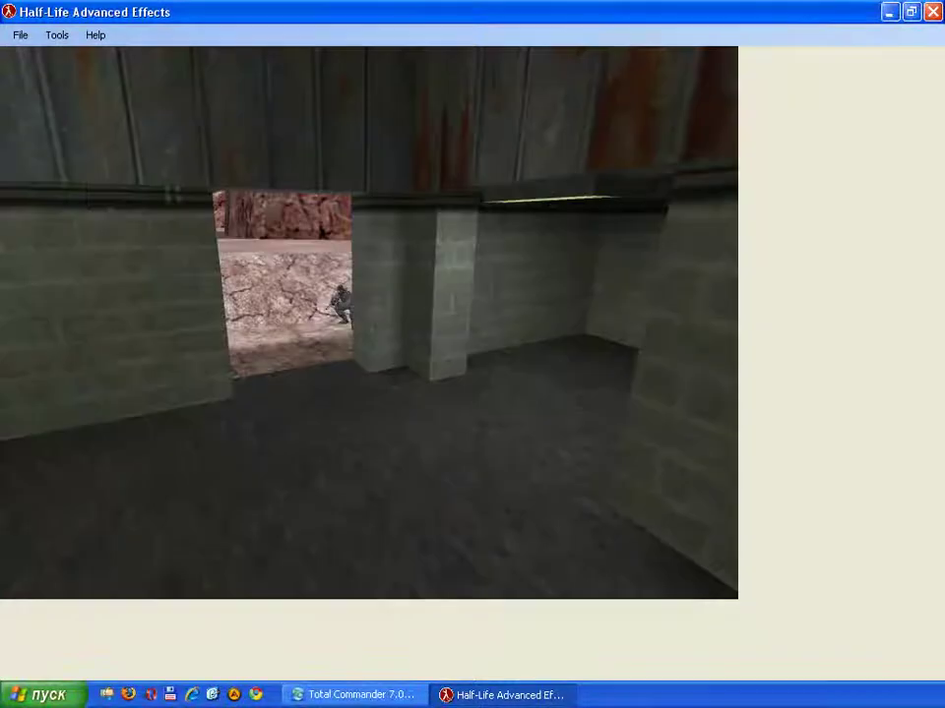
{"action": "key", "text": "Escape"}
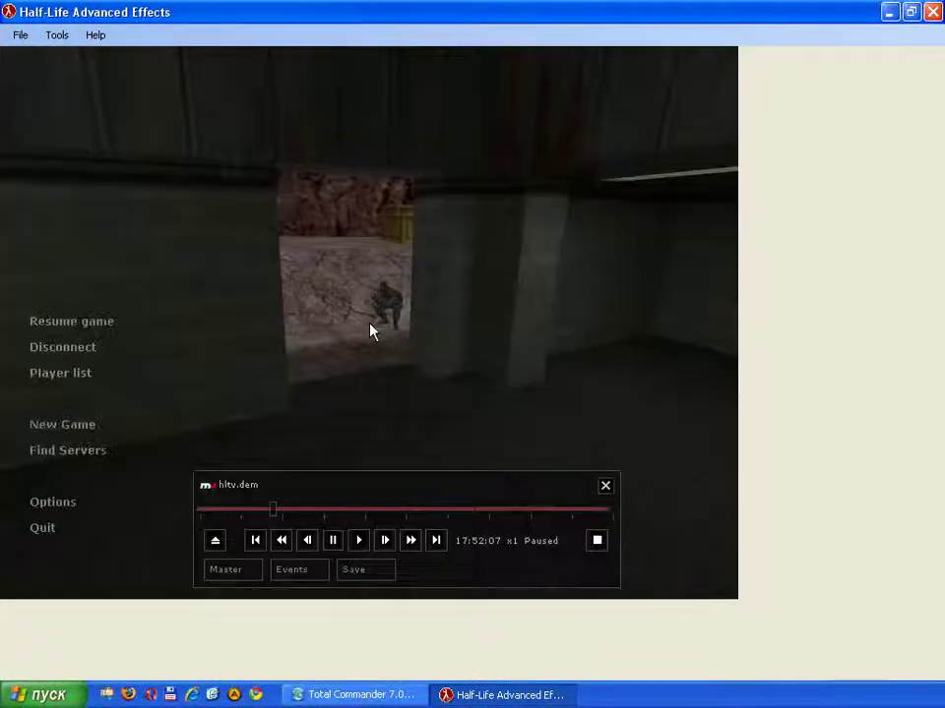
{"action": "left_click", "coordinate": [360, 540]}
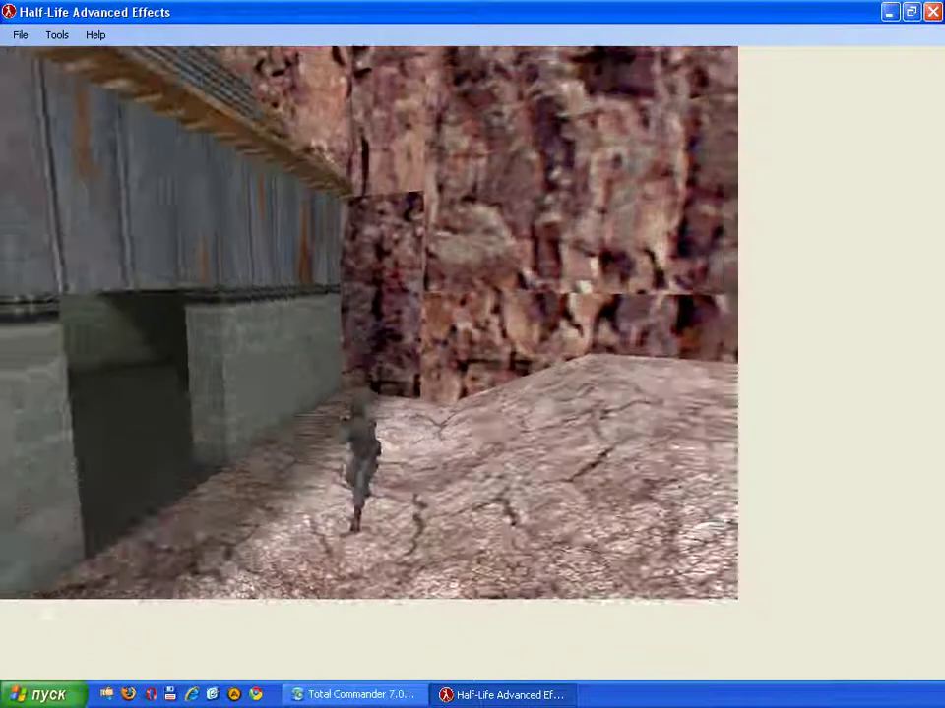
- Look up the console variables __mirv_aim_accel, __mirv_aim_deaccel and __mirv_aim_maxspeed, and clear the command line
{"action": "key", "text": "Escape"}
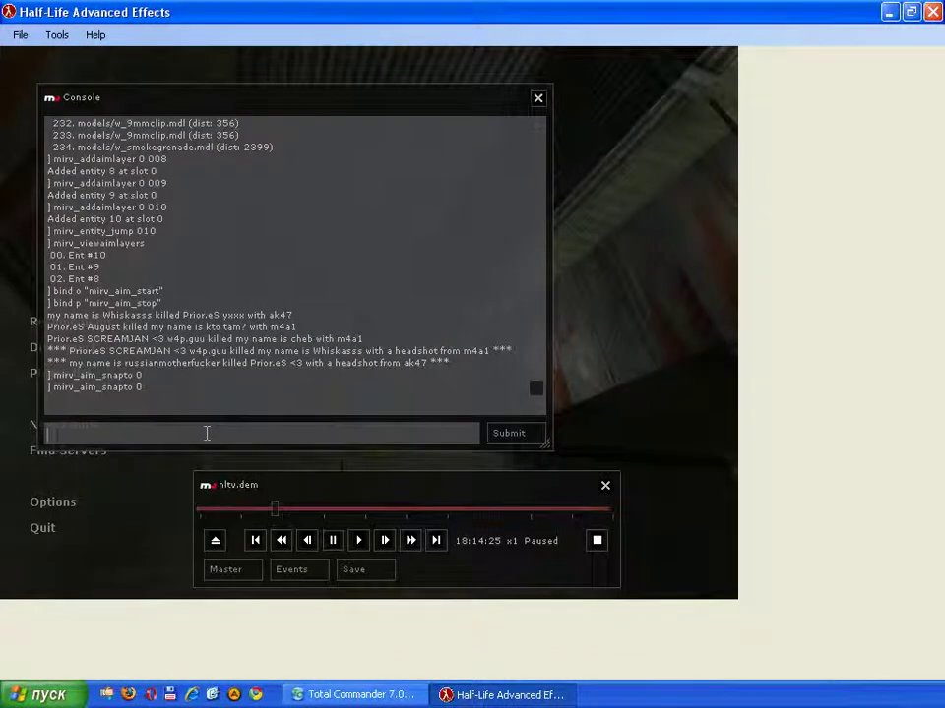
{"action": "type", "text": "__mirv_a"}
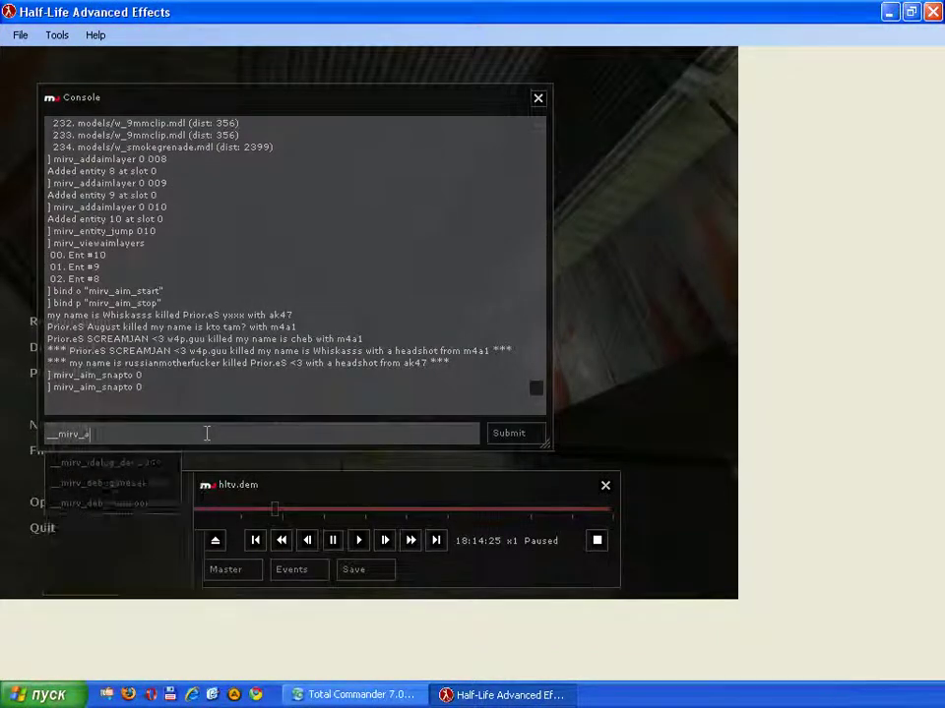
{"action": "type", "text": "im_accel"}
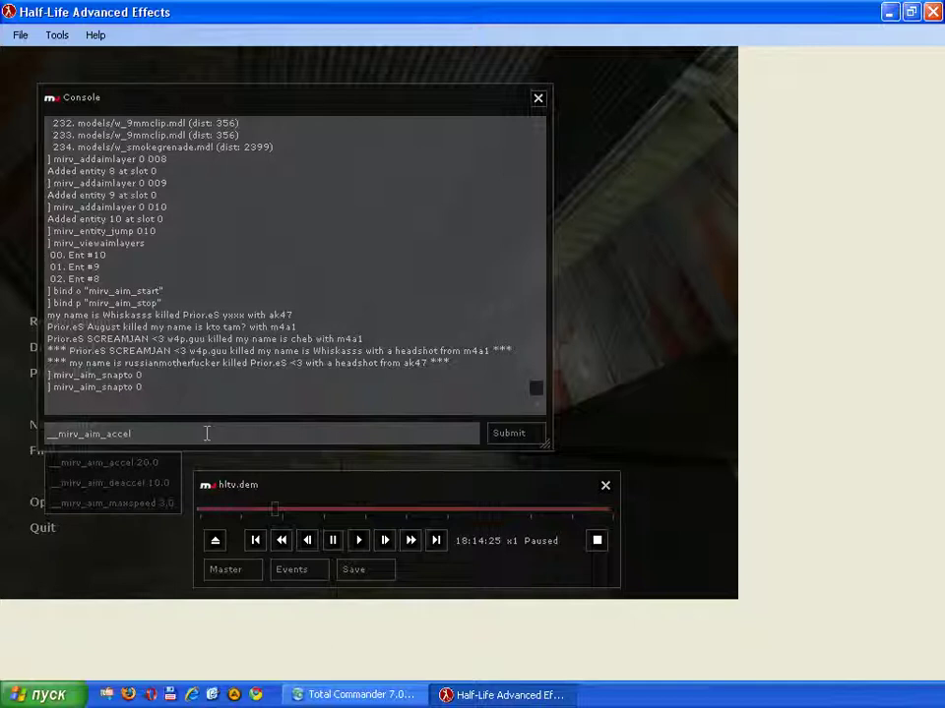
{"action": "key", "text": "Down"}
{"action": "key", "text": "Down"}
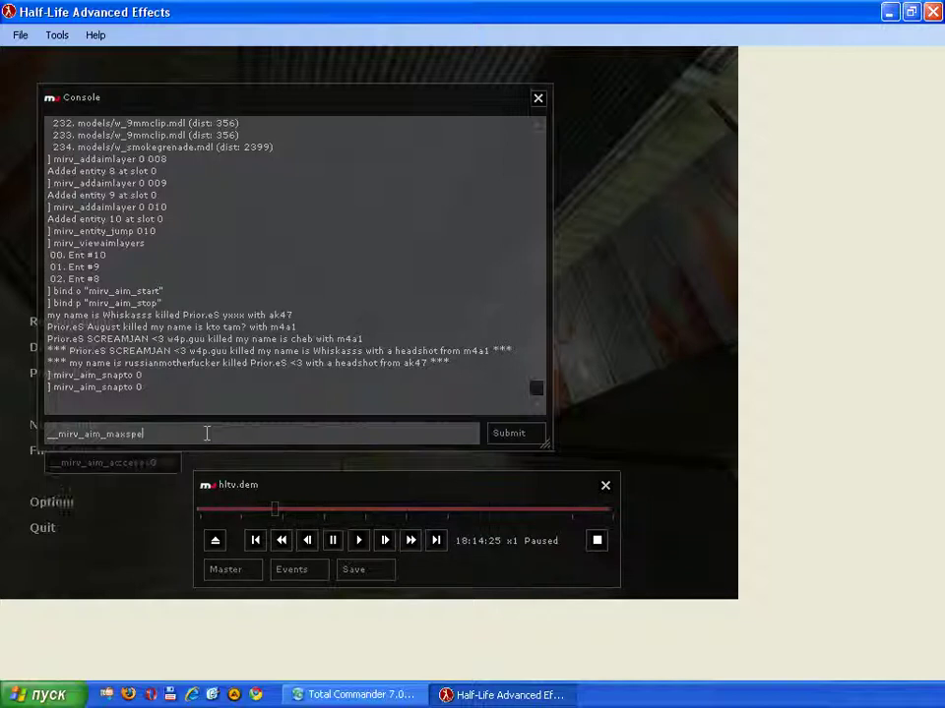
{"action": "key", "text": "BackSpace"}
{"action": "key", "text": "BackSpace"}
{"action": "key", "text": "BackSpace"}
{"action": "key", "text": "BackSpace"}
{"action": "key", "text": "BackSpace"}
{"action": "key", "text": "BackSpace"}
{"action": "key", "text": "BackSpace"}
{"action": "key", "text": "BackSpace"}
{"action": "key", "text": "BackSpace"}
{"action": "key", "text": "BackSpace"}
{"action": "key", "text": "BackSpace"}
{"action": "key", "text": "BackSpace"}
{"action": "key", "text": "BackSpace"}
{"action": "key", "text": "BackSpace"}
{"action": "key", "text": "BackSpace"}
{"action": "key", "text": "BackSpace"}
{"action": "key", "text": "BackSpace"}
{"action": "key", "text": "Return"}
- Turn instant aim snapping back on by running mirv_aim_snapto 1
{"action": "type", "text": "bind o \"mirv_aim_start\""}
{"action": "key", "text": "Up"}
{"action": "key", "text": "BackSpace"}
{"action": "type", "text": "1"}
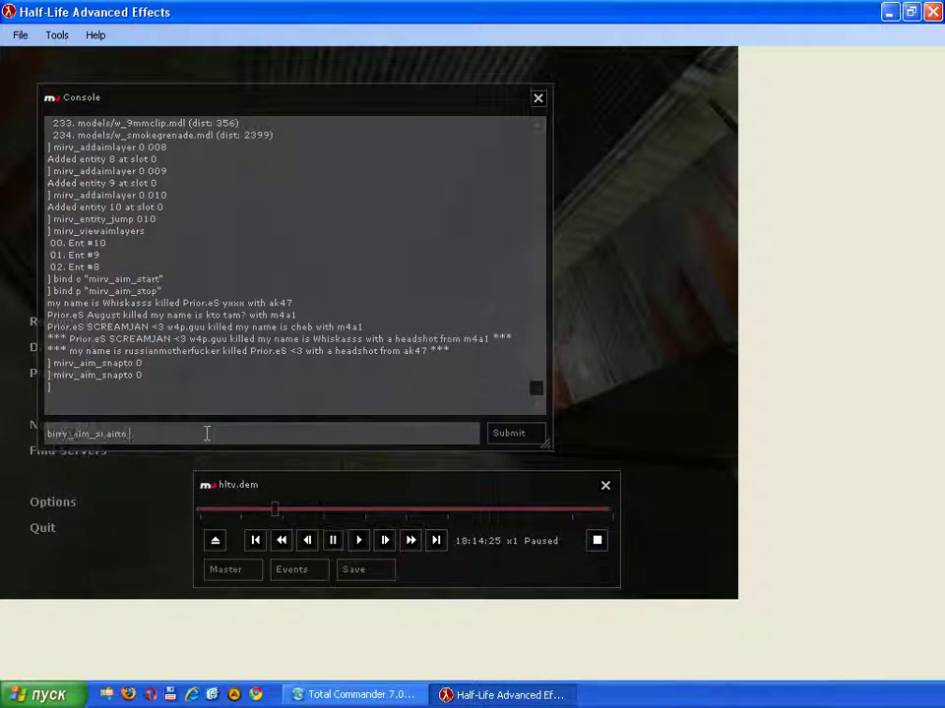
{"action": "key", "text": "Return"}
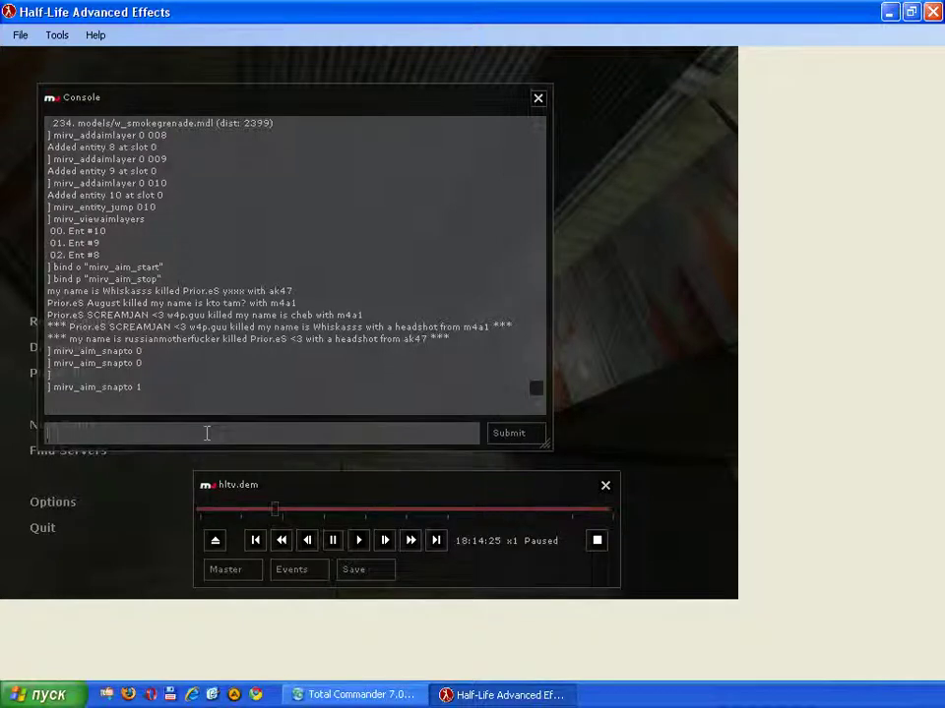
- Look up the mirv_aim_lingertime variable in the console without running it, and clear the command line
{"action": "type", "text": "mir"}
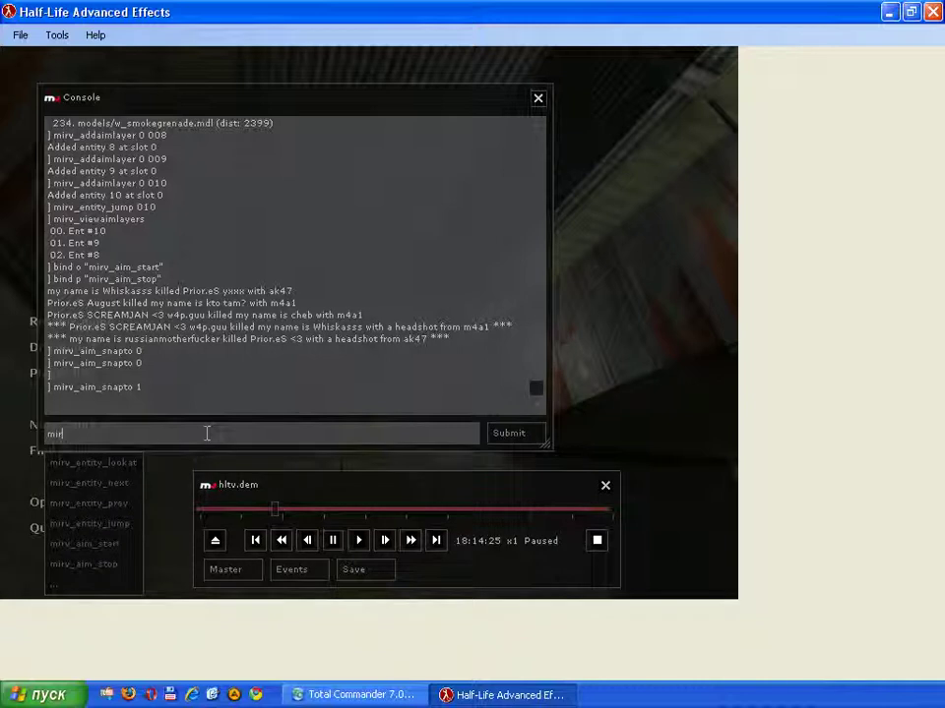
{"action": "type", "text": "v_aim_"}
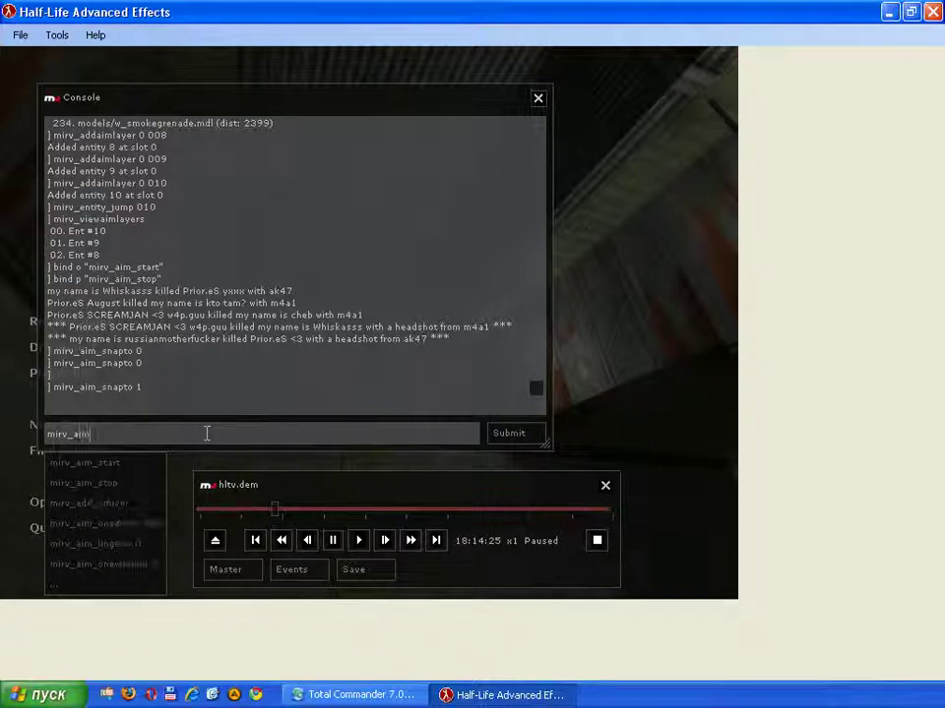
{"action": "type", "text": "lingertime"}
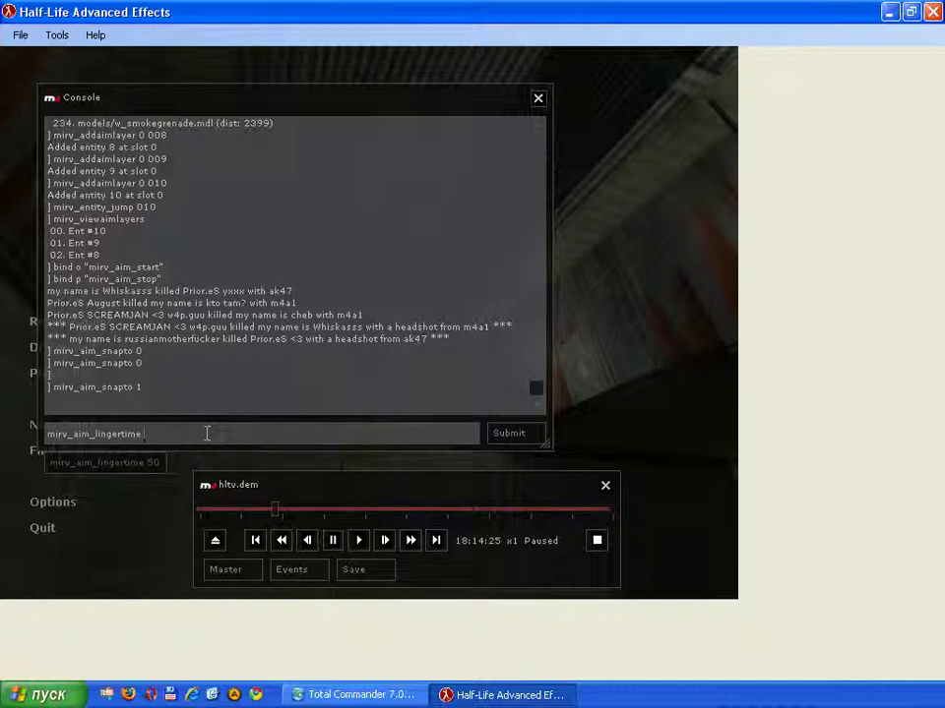
{"action": "key", "text": "ctrl+a"}
{"action": "key", "text": "BackSpace"}
- Run mirv_aim_offset without arguments in the console to look up its usage
{"action": "type", "text": "mirv"}
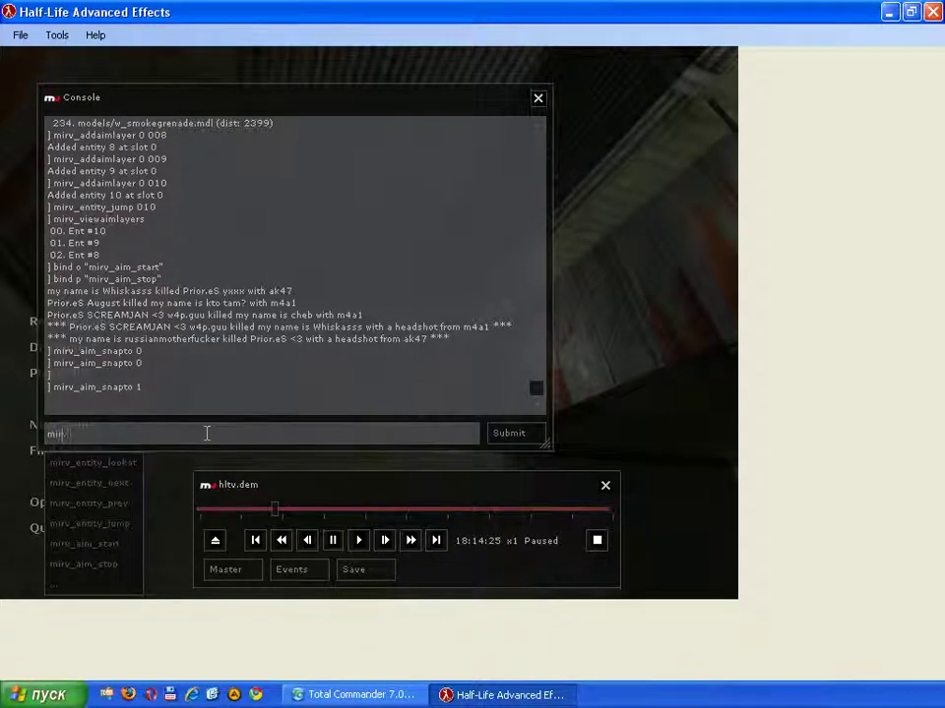
{"action": "type", "text": "_aim"}
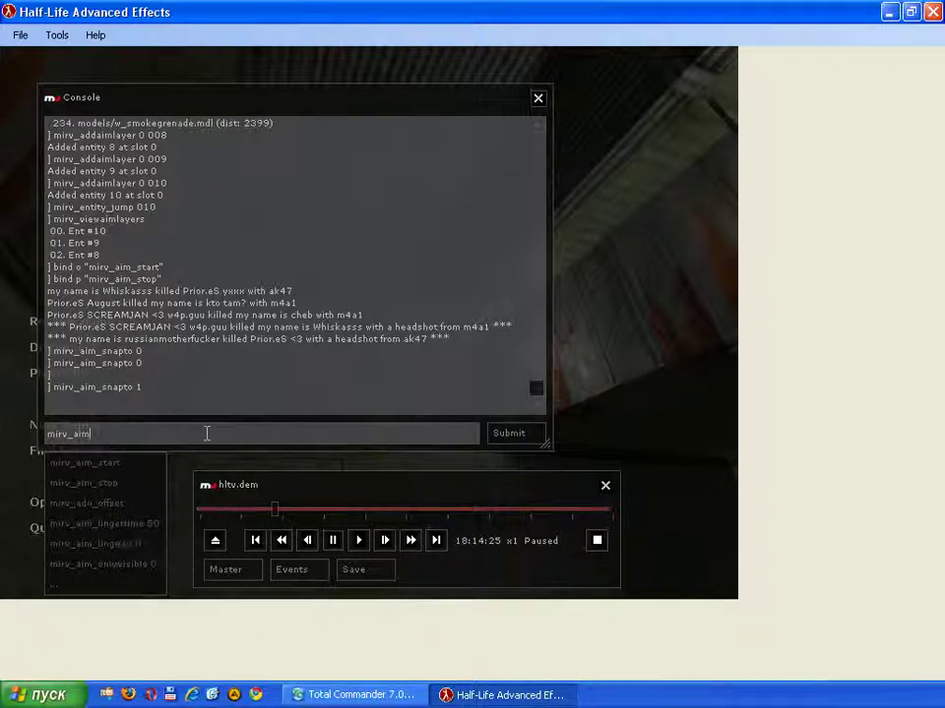
{"action": "type", "text": "_offset"}
{"action": "key", "text": "Return"}
- Query the current mirv_aim_oneway setting by running it without a value in the console
{"action": "type", "text": "mirv_aim_on"}
{"action": "key", "text": "Tab"}
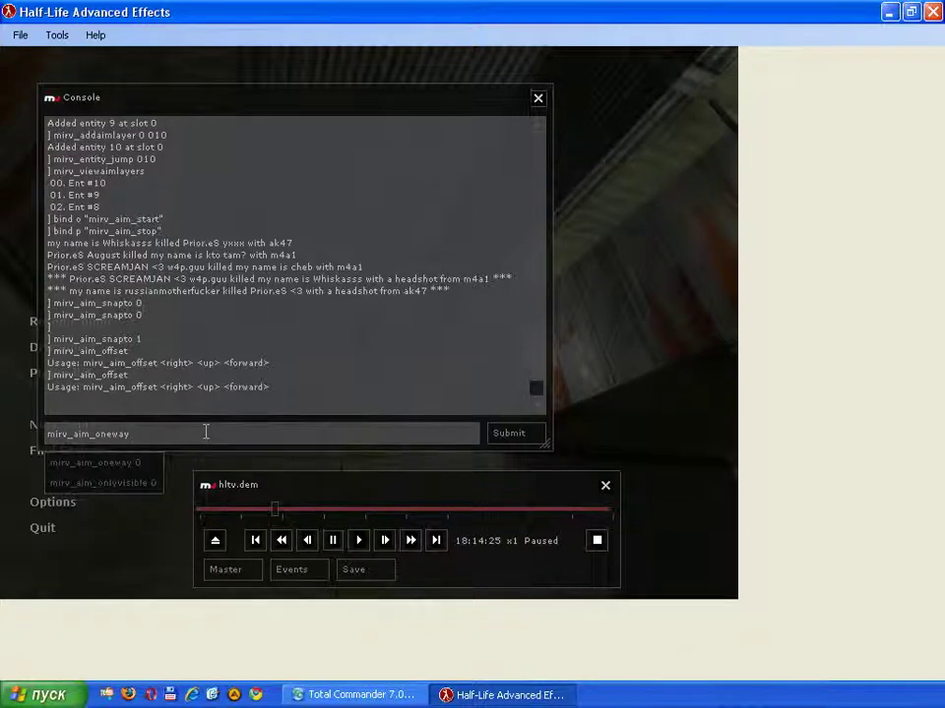
{"action": "type", "text": "009"}
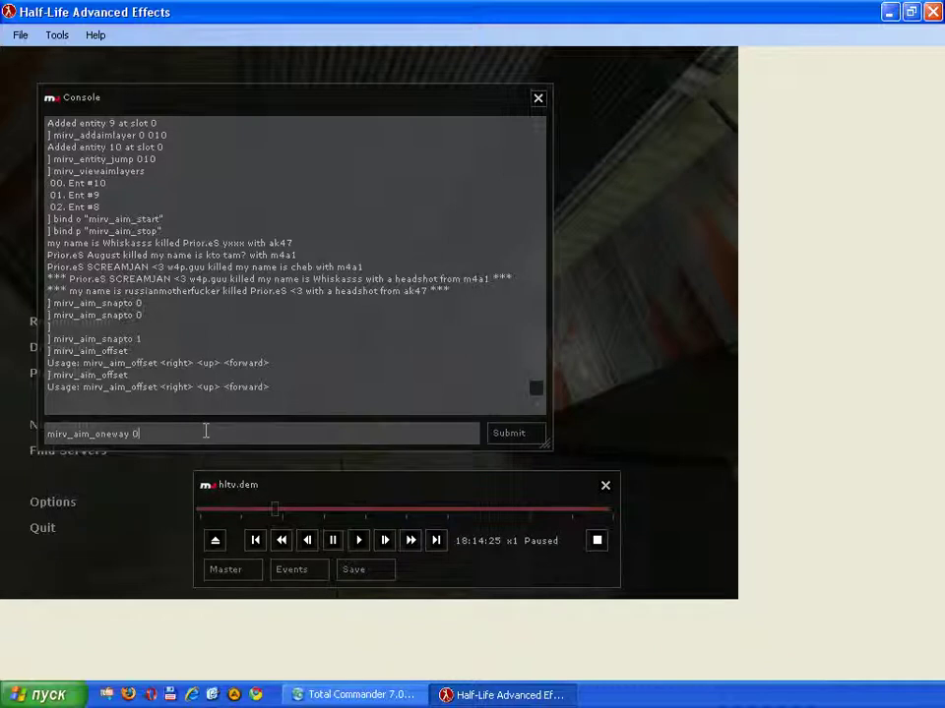
{"action": "key", "text": "BackSpace"}
{"action": "key", "text": "BackSpace"}
{"action": "key", "text": "BackSpace"}
{"action": "key", "text": "Return"}
- Look up the mirv_aim_onlyvisible variable in the console and erase it back to the mirv_ prefix without running it
{"action": "type", "text": "mirv_"}
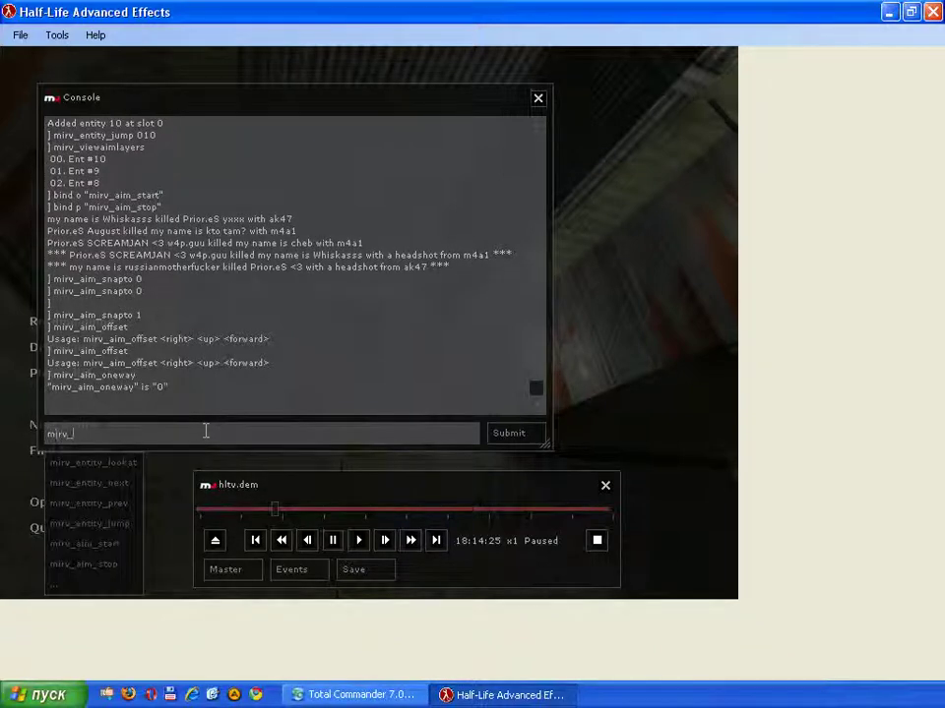
{"action": "type", "text": "aim_onlyvisible"}
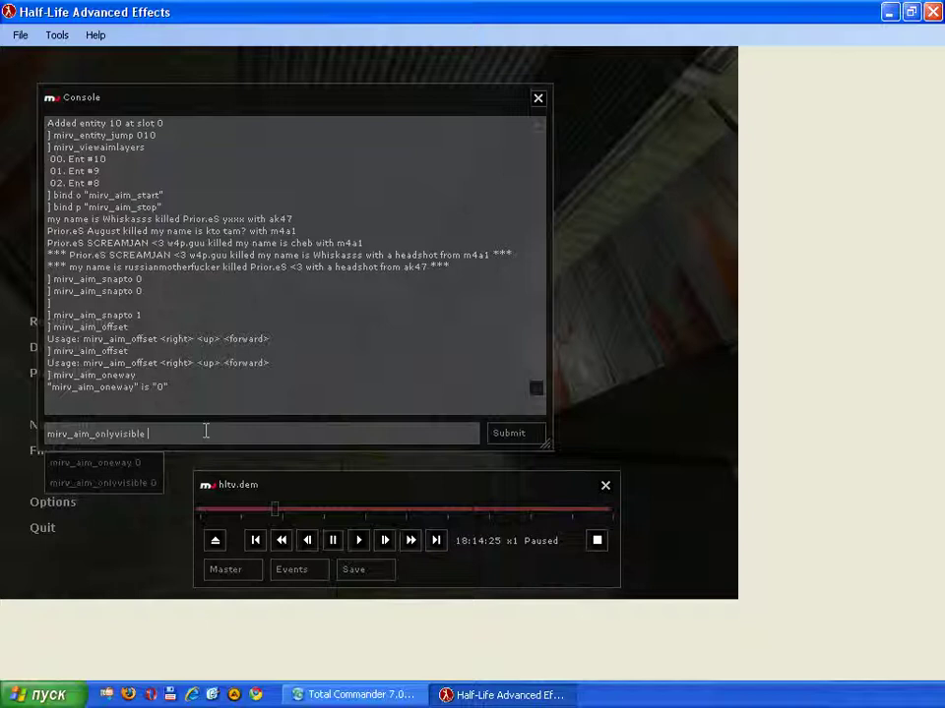
{"action": "key", "text": "BackSpace"}
{"action": "key", "text": "BackSpace"}
{"action": "key", "text": "BackSpace"}
{"action": "key", "text": "BackSpace"}
{"action": "key", "text": "BackSpace"}
{"action": "key", "text": "BackSpace"}
{"action": "key", "text": "BackSpace"}
{"action": "key", "text": "BackSpace"}
{"action": "key", "text": "BackSpace"}
{"action": "key", "text": "BackSpace"}
{"action": "key", "text": "BackSpace"}
{"action": "key", "text": "BackSpace"}
{"action": "key", "text": "BackSpace"}
{"action": "key", "text": "BackSpace"}
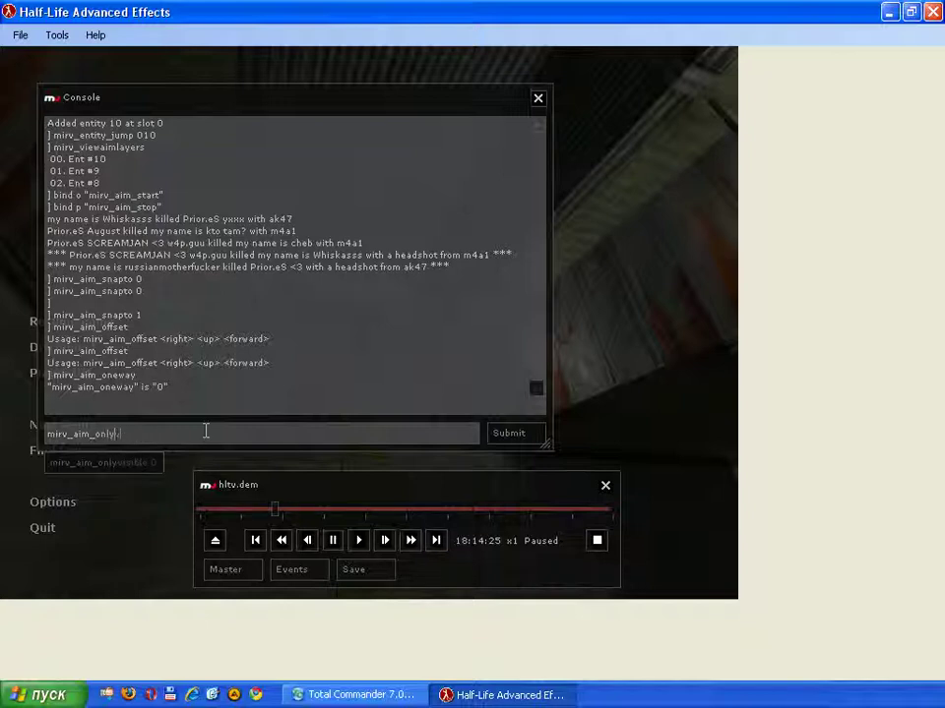
{"action": "key", "text": "BackSpace"}
{"action": "key", "text": "BackSpace"}
- Remove the aim layer at slot 0 by running mirv_delaimlayer 0 in the console, and return to the game view
{"action": "type", "text": "de"}
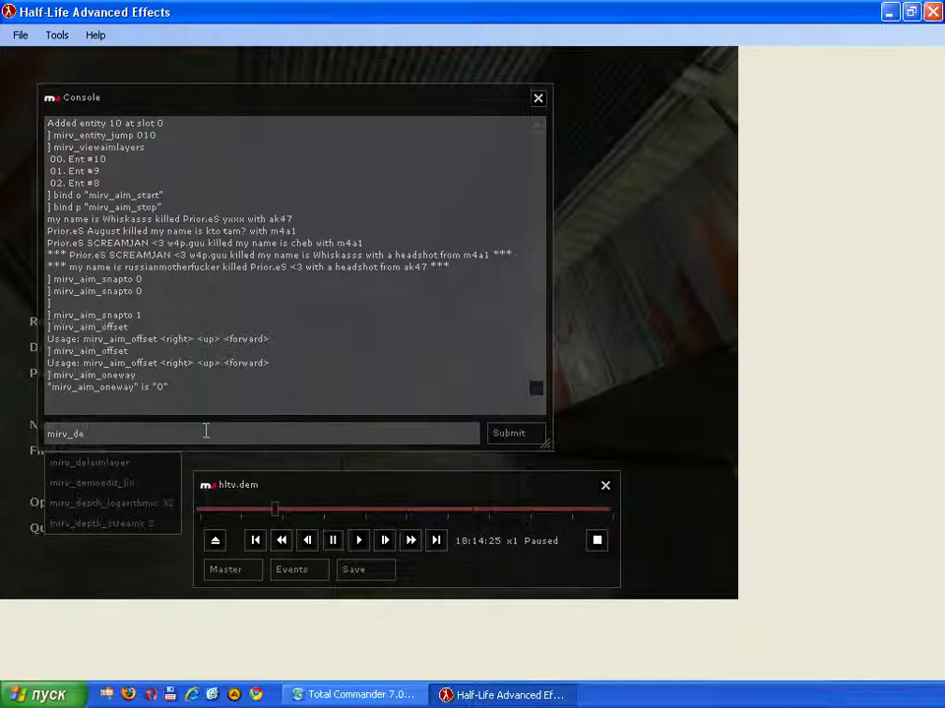
{"action": "key", "text": "Tab"}
{"action": "type", "text": "0"}
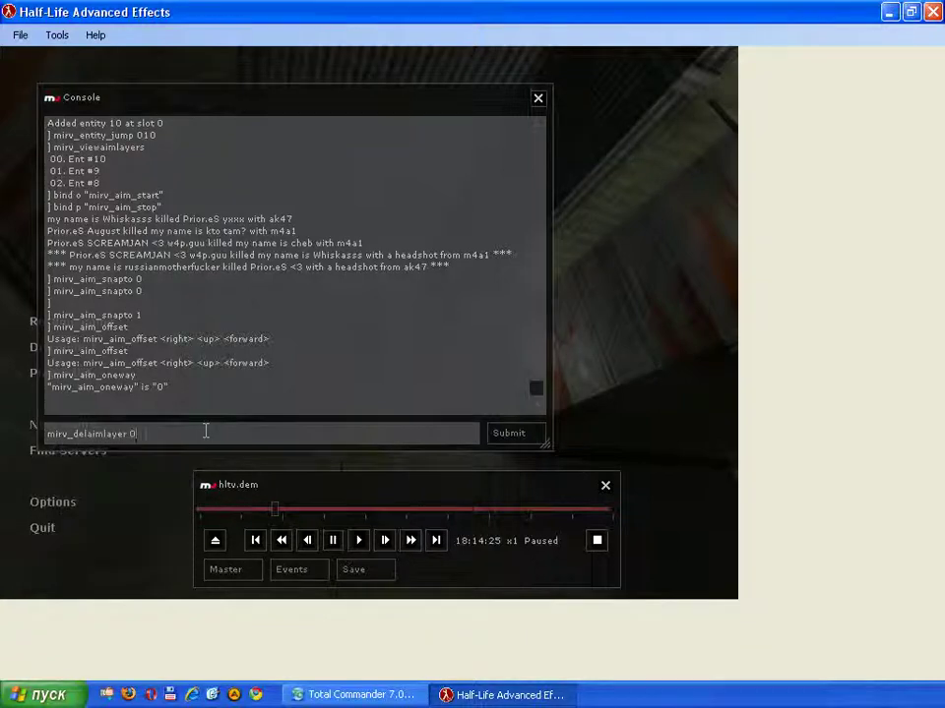
{"action": "key", "text": "Return"}
{"action": "key", "text": "Escape"}
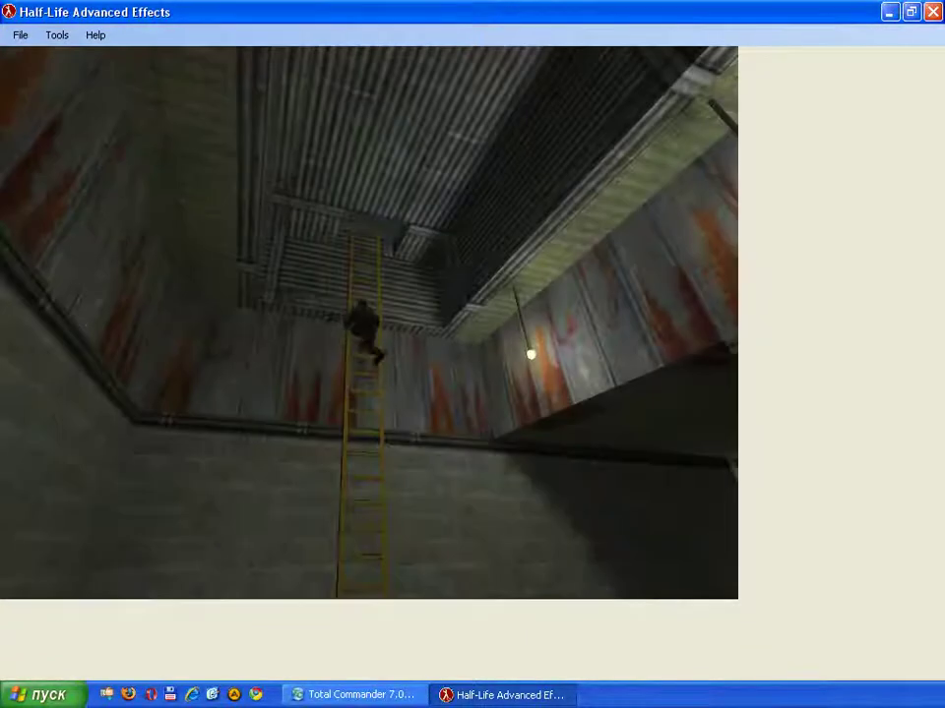
- Resume playback of hltv.dem from its paused position and return to the game view
{"action": "key", "text": "Escape"}
{"action": "left_click", "coordinate": [360, 540]}
{"action": "key", "text": "Escape"}
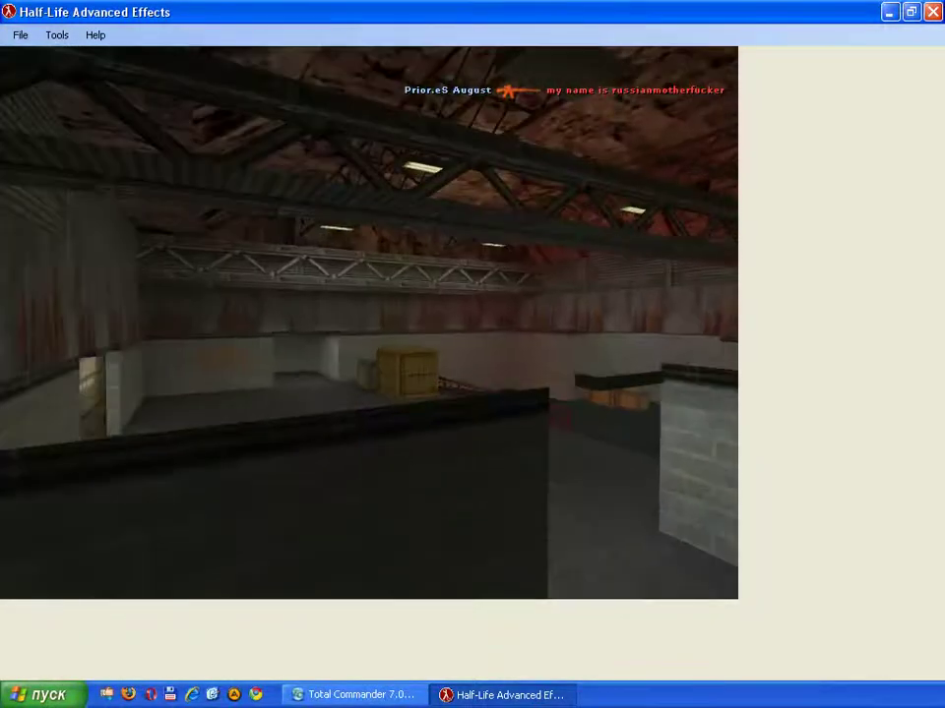
- Enable depth dumping for movie recording by running mirv_movie_depthdump 1 in the console, and close the console
{"action": "key", "text": "grave"}
{"action": "type", "text": "mirv_"}
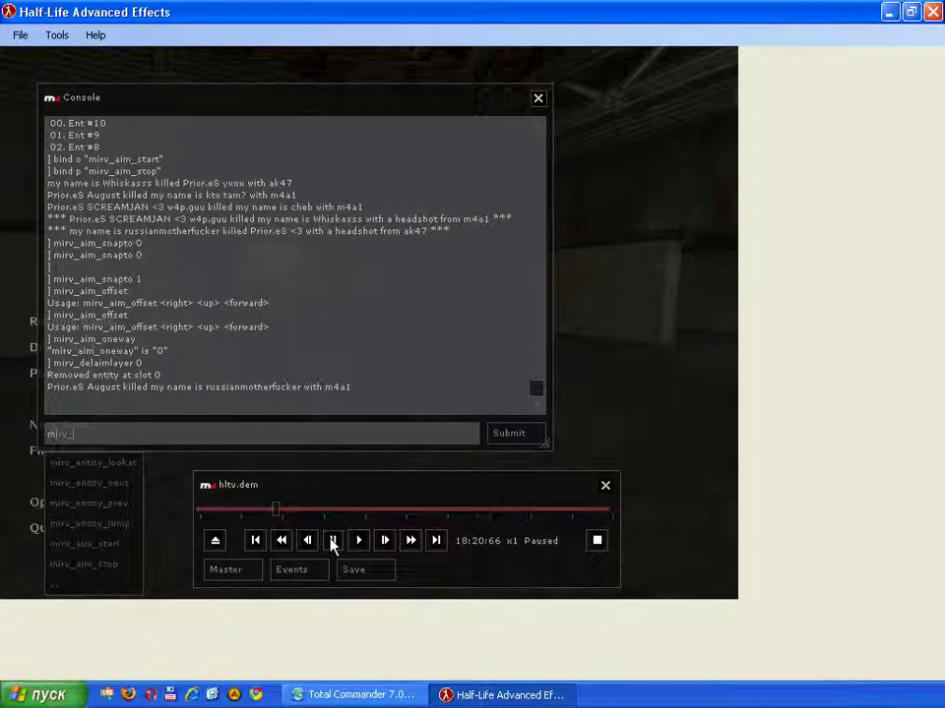
{"action": "type", "text": "movie_de"}
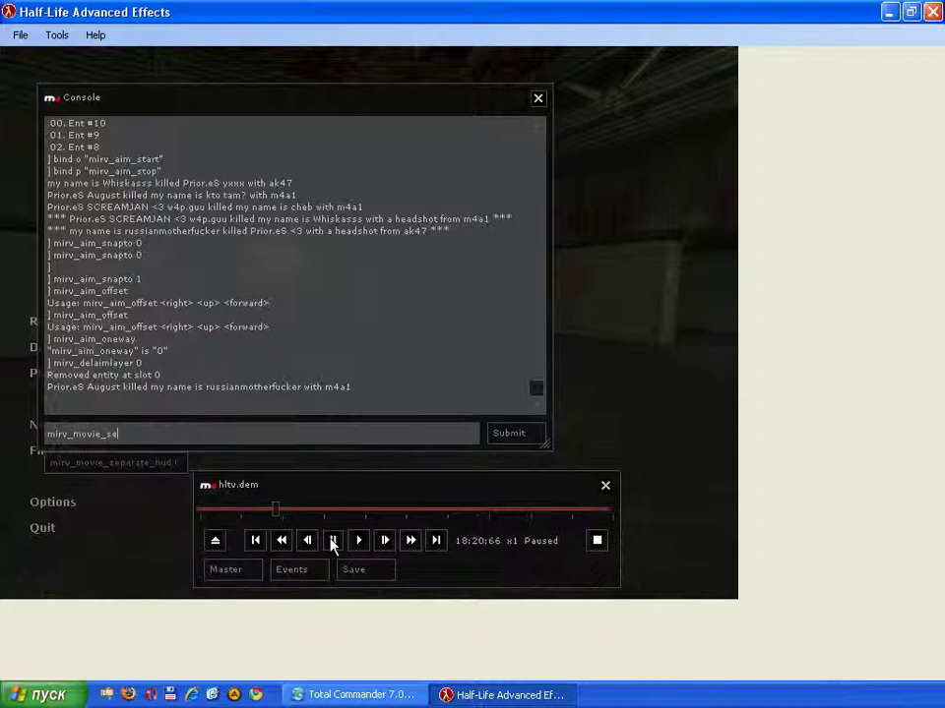
{"action": "key", "text": "Tab"}
{"action": "type", "text": "1"}
{"action": "key", "text": "Return"}
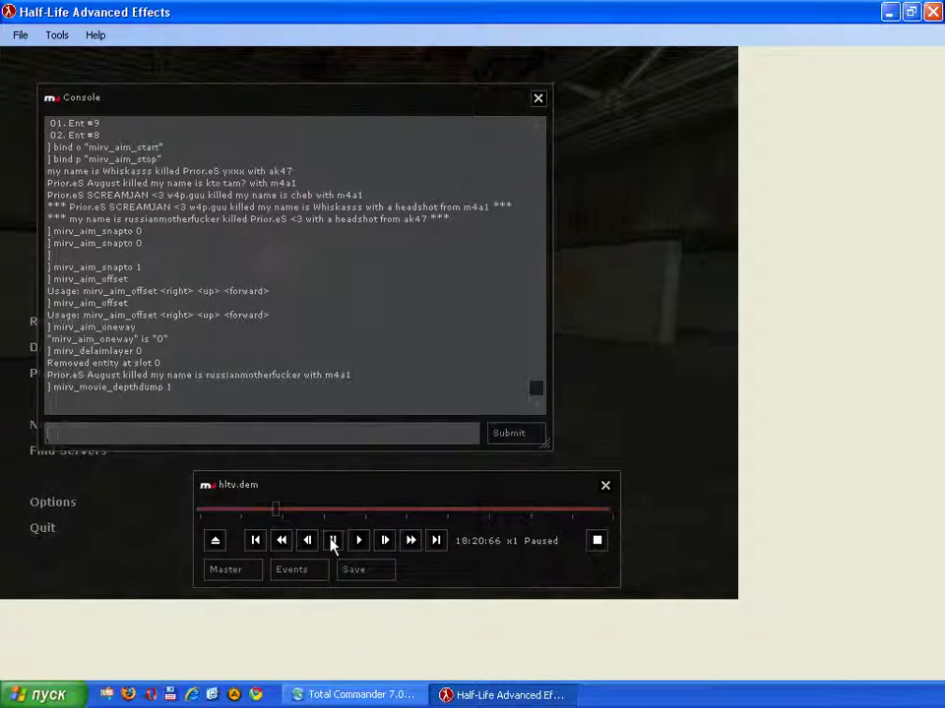
{"action": "key", "text": "grave"}
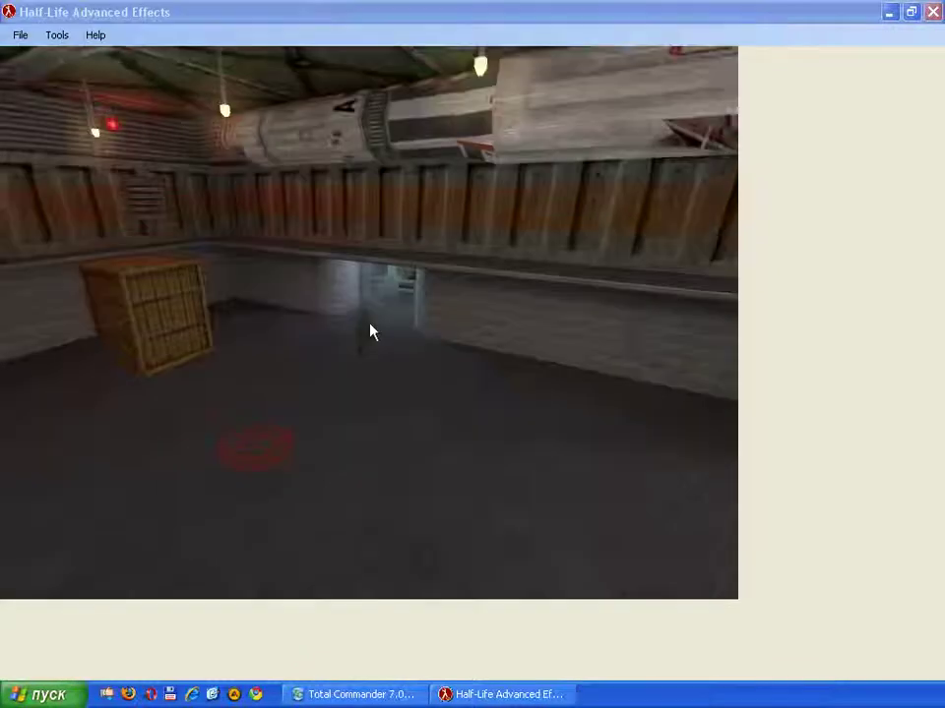
- Switch to Total Commander and view the recorded depthall frames in g:\records, starting from lol_11_depthall_00000
{"action": "key", "text": "Escape"}
{"action": "left_click", "coordinate": [360, 695]}
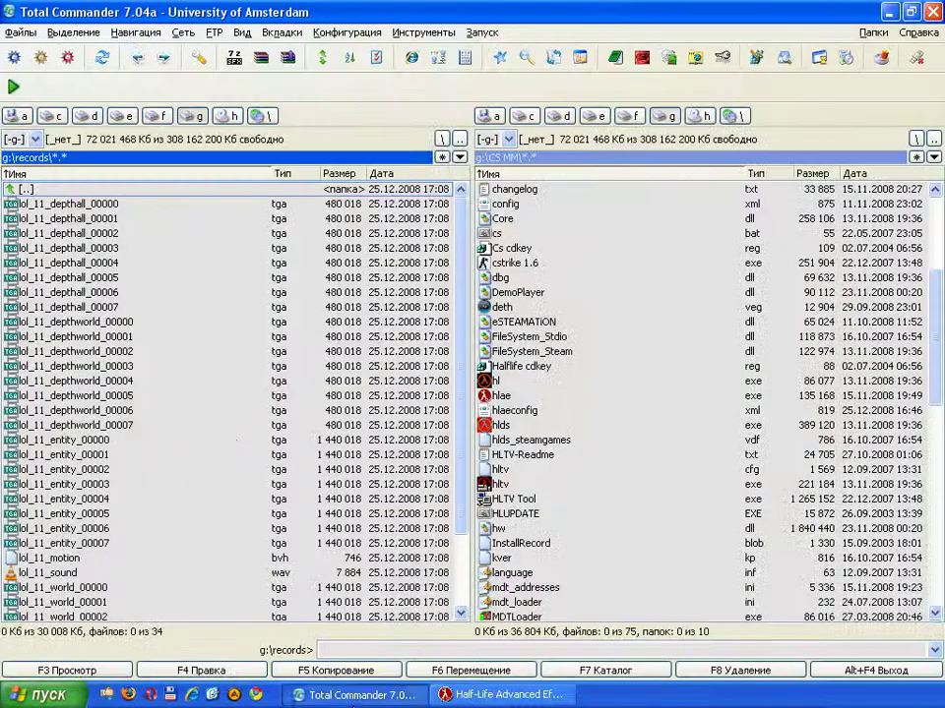
{"action": "left_click", "coordinate": [67, 206]}
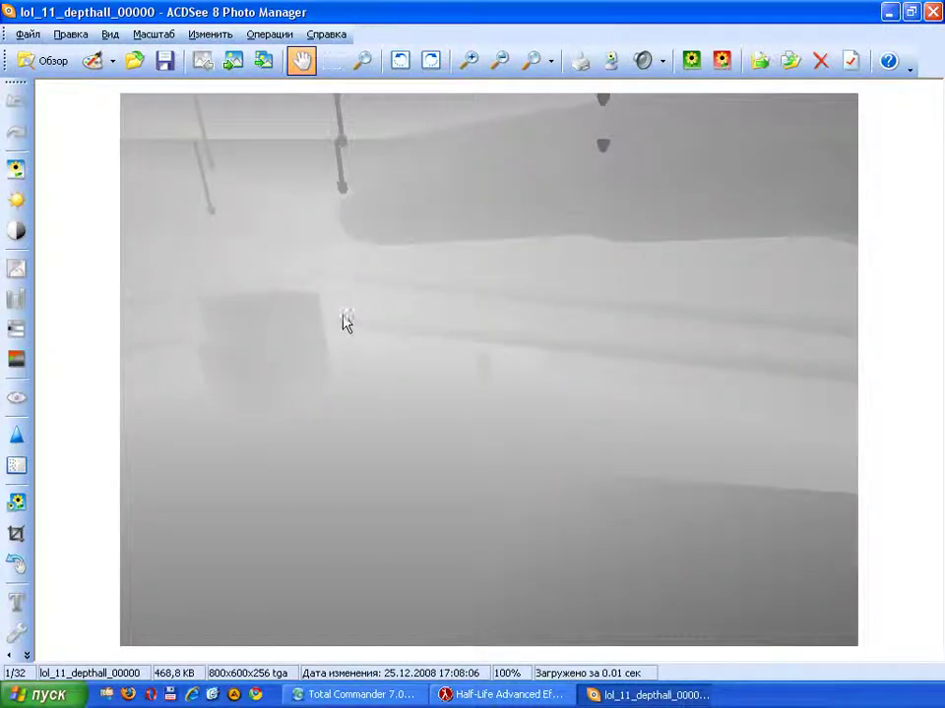
{"action": "scroll", "coordinate": [487, 394], "scroll_direction": "down", "scroll_amount": 4}
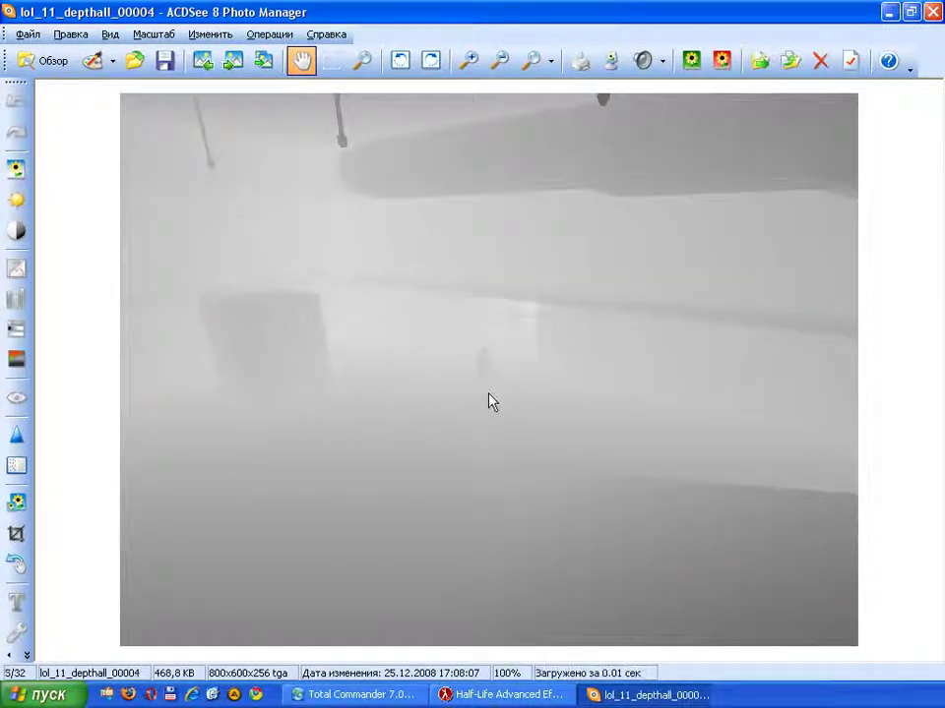
{"action": "key", "text": "Escape"}
- View the recorded frames lol_11_depthworld_00000 and lol_11_entity_00000, closing the image viewer after each
{"action": "left_click", "coordinate": [106, 322]}
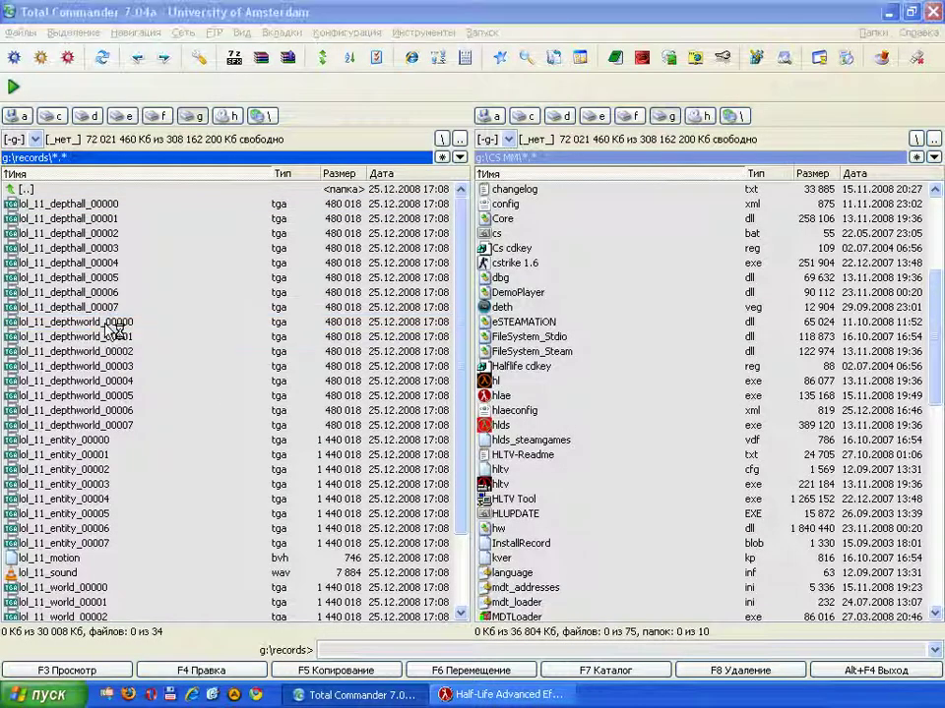
{"action": "double_click", "coordinate": [103, 321]}
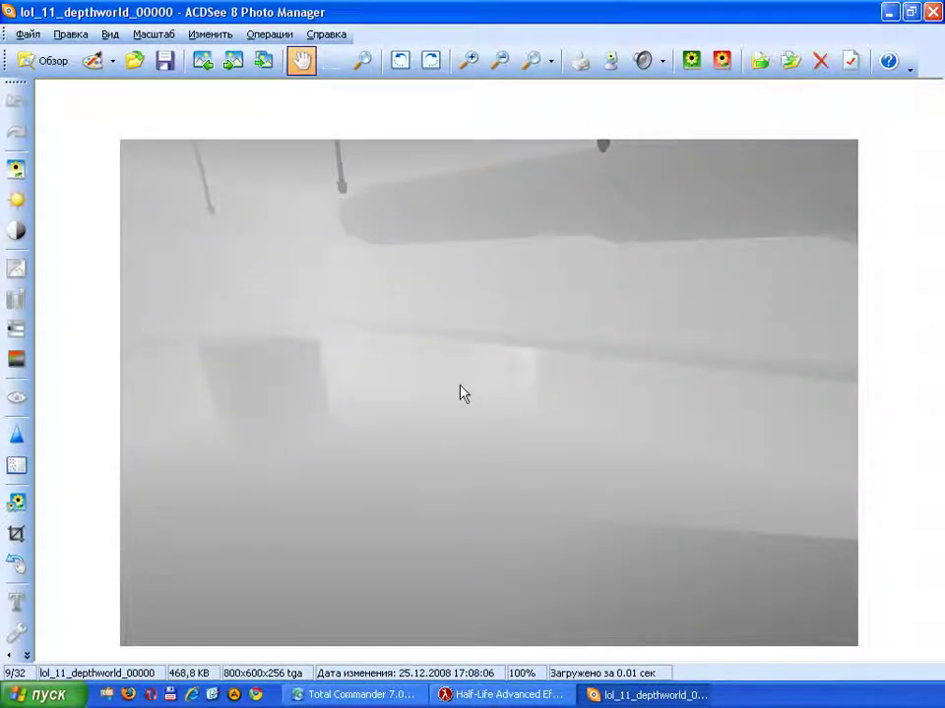
{"action": "key", "text": "Escape"}
{"action": "left_click", "coordinate": [149, 439]}
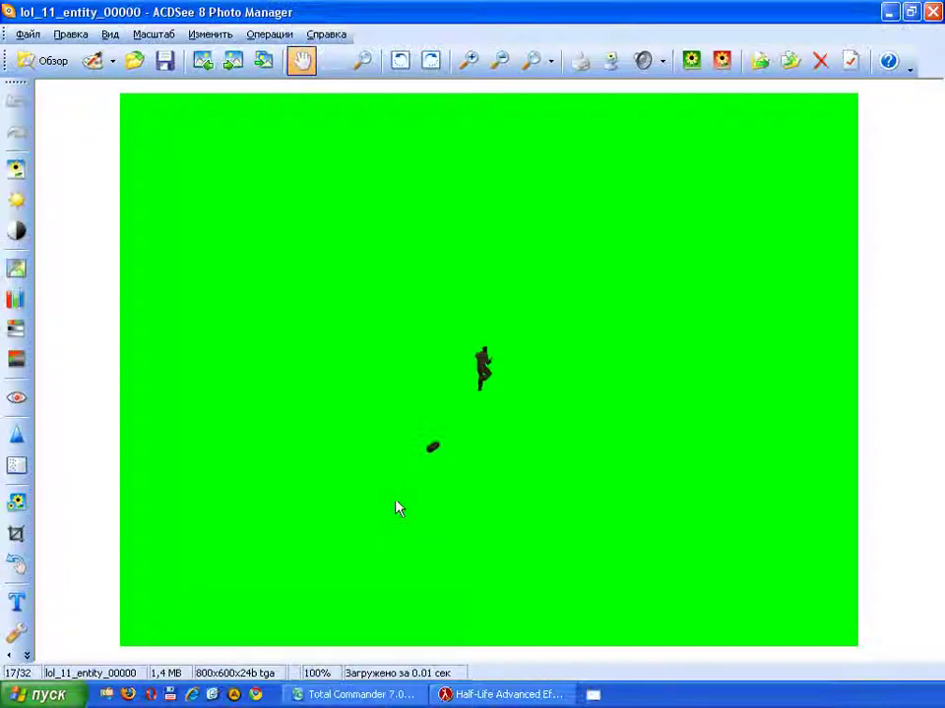
{"action": "key", "text": "Escape"}
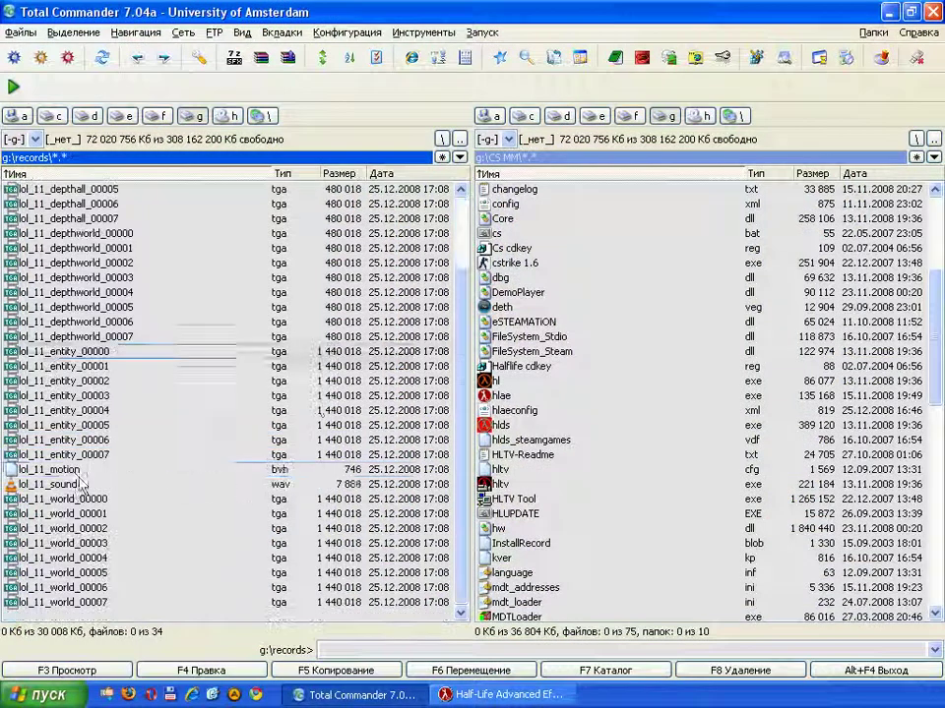
- View the recorded world frames starting from lol_11_world_00000, and close the image viewer
{"action": "left_click", "coordinate": [81, 499]}
{"action": "double_click", "coordinate": [78, 500]}
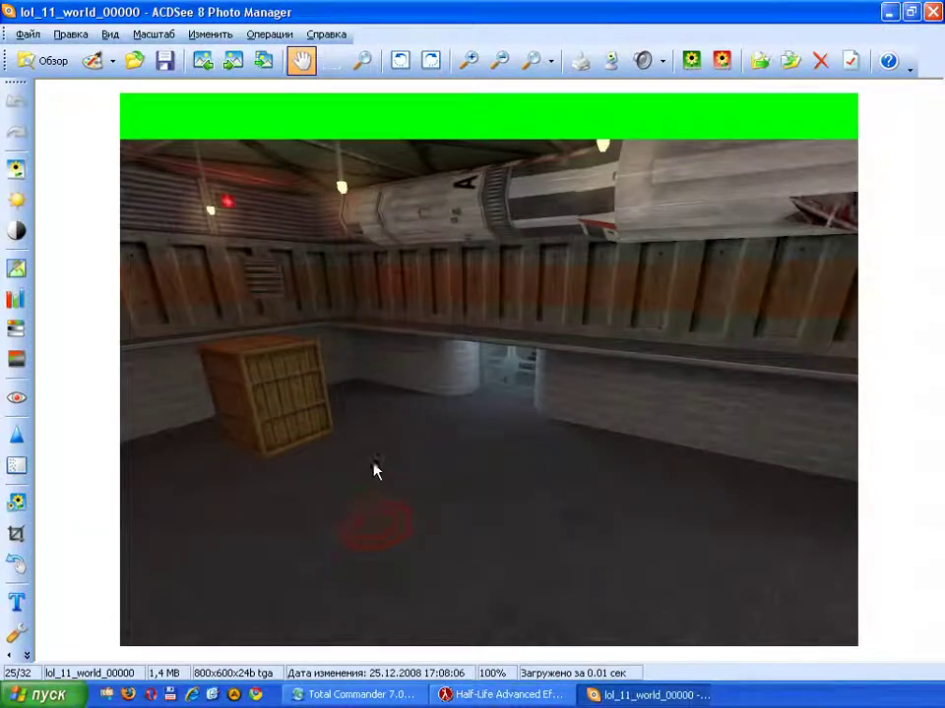
{"action": "scroll", "coordinate": [374, 472], "scroll_direction": "down", "scroll_amount": 1}
{"action": "scroll", "coordinate": [375, 466], "scroll_direction": "down", "scroll_amount": 2}
{"action": "key", "text": "Escape"}
- Delete all recorded files from the g:\records folder
{"action": "left_click", "coordinate": [331, 558]}
{"action": "key", "text": "ctrl+a"}
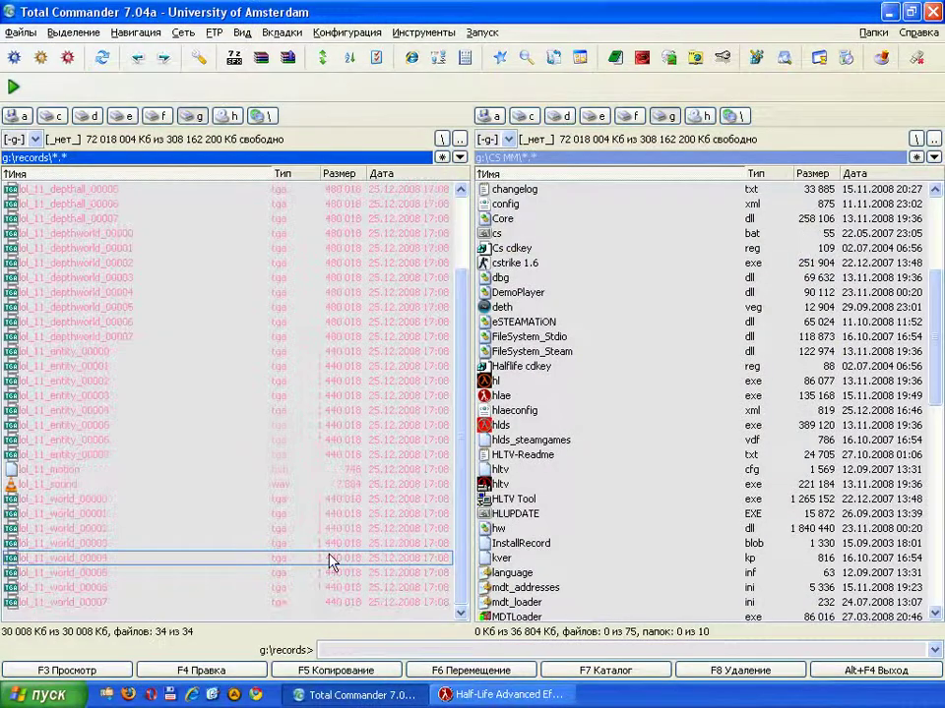
{"action": "key", "text": "Delete"}
{"action": "key", "text": "Return"}
- Switch back to Half-Life Advanced Effects and run mirv_depth_streams 3 in the console
{"action": "left_click", "coordinate": [462, 694]}
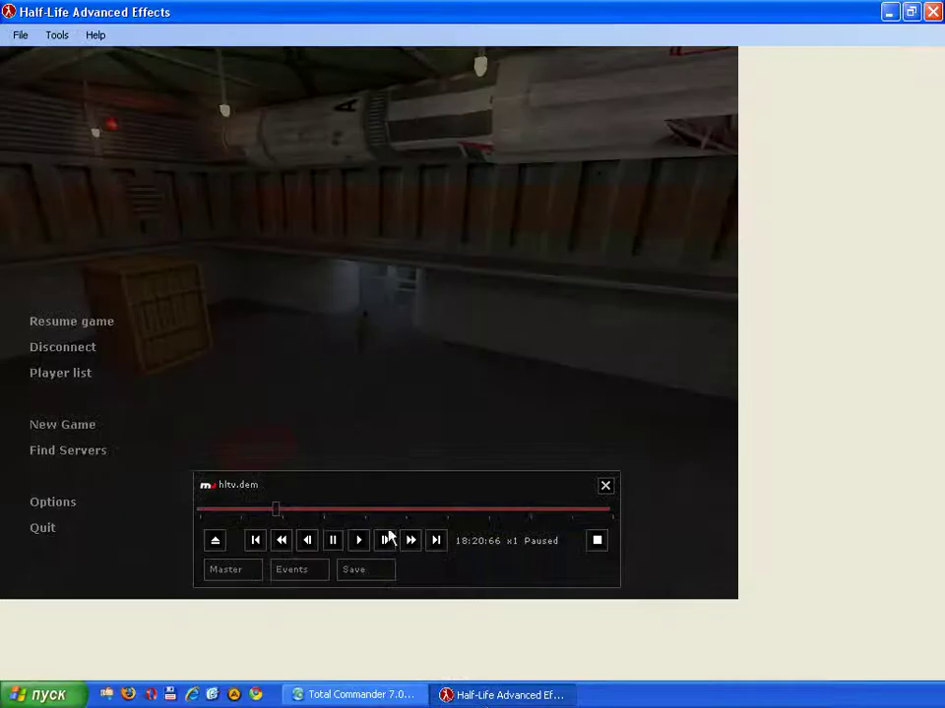
{"action": "key", "text": "grave"}
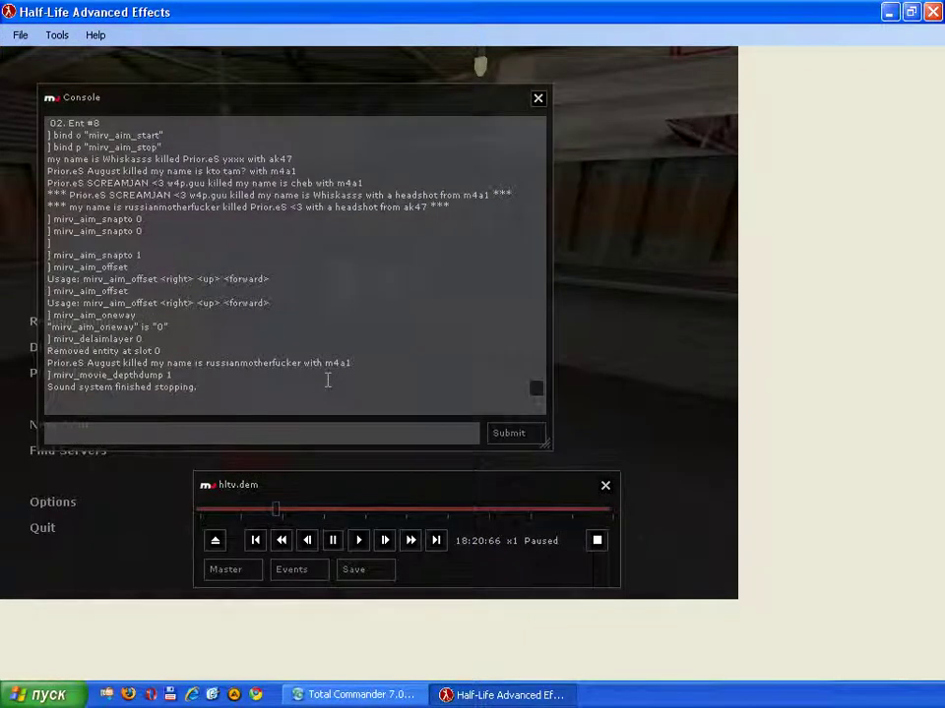
{"action": "type", "text": "mirv_delaimlayer"}
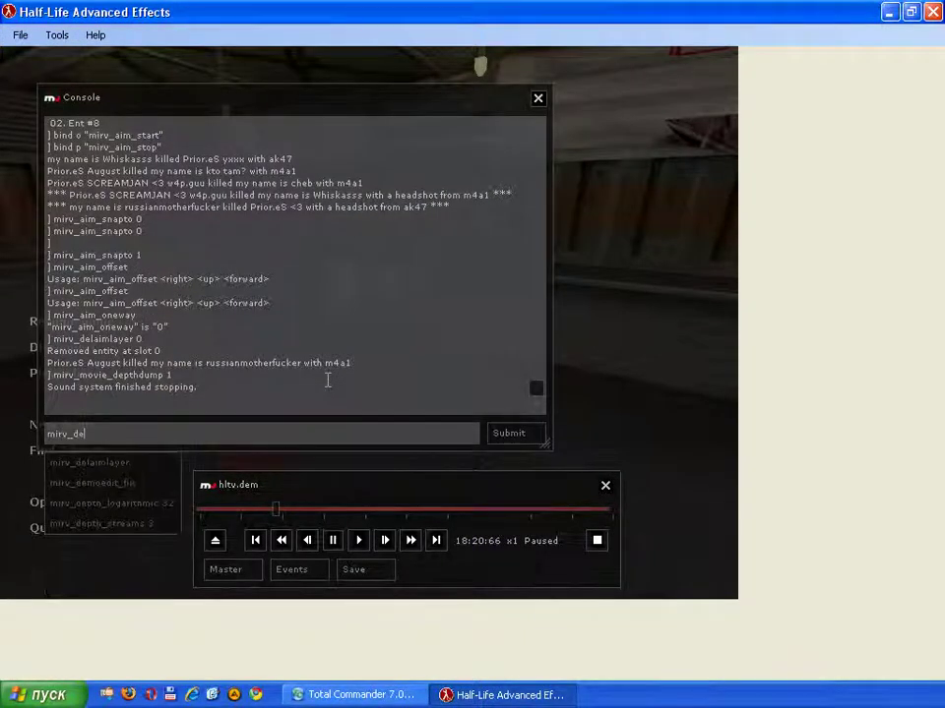
{"action": "key", "text": "Down"}
{"action": "key", "text": "Down"}
{"action": "key", "text": "Down"}
{"action": "type", "text": "1"}
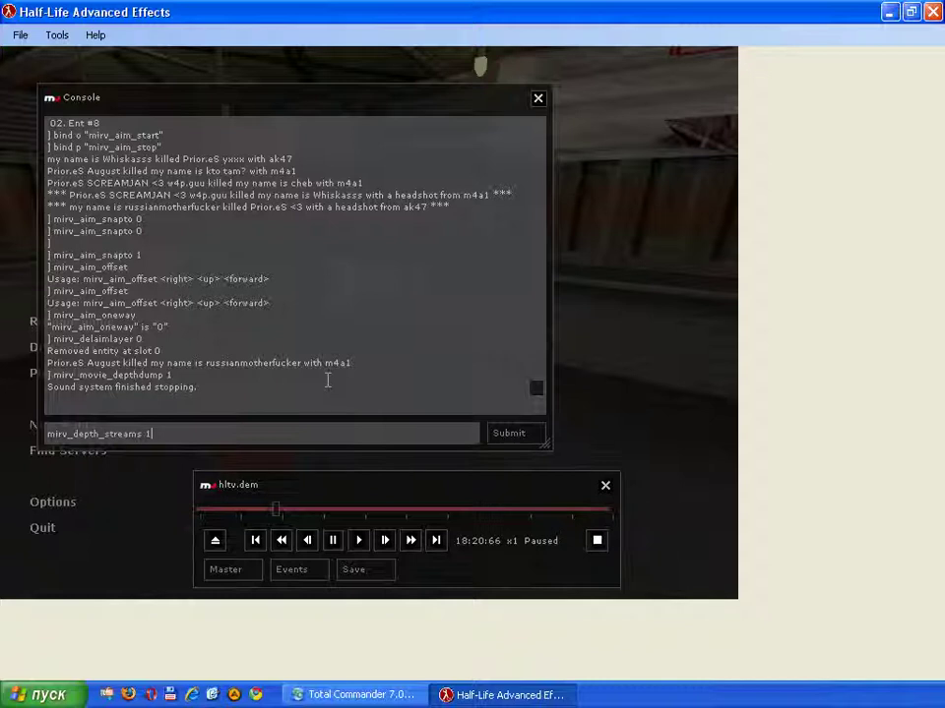
{"action": "key", "text": "BackSpace"}
{"action": "type", "text": "2"}
{"action": "key", "text": "BackSpace"}
{"action": "type", "text": "3"}
{"action": "key", "text": "Return"}
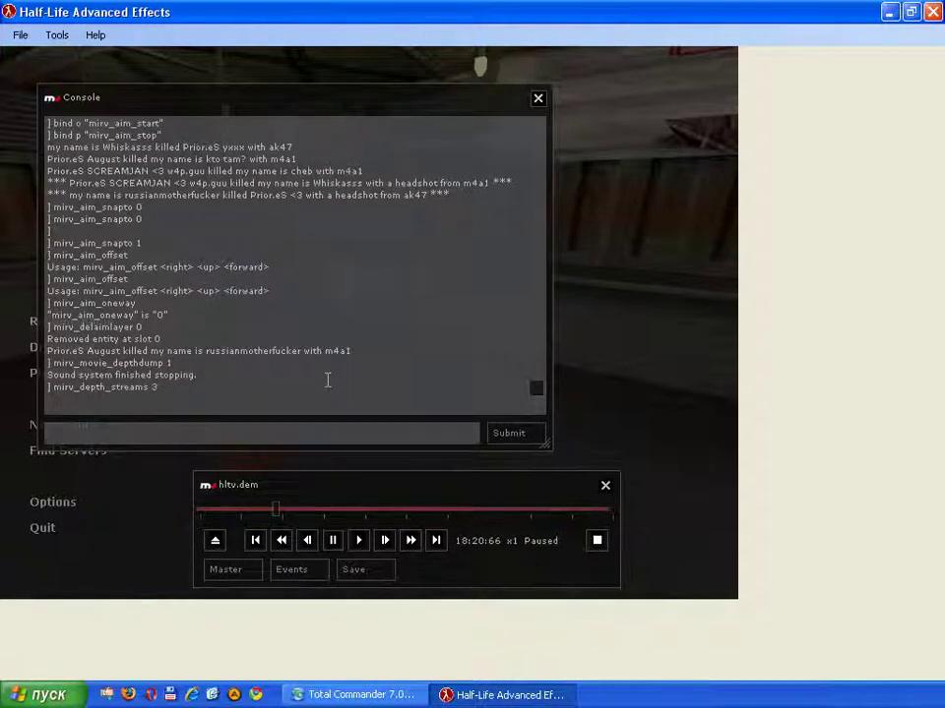
- Run mirv_depth_logarithmic 32 in the console to set the logarithmic depth value
{"action": "type", "text": "mirv_de"}
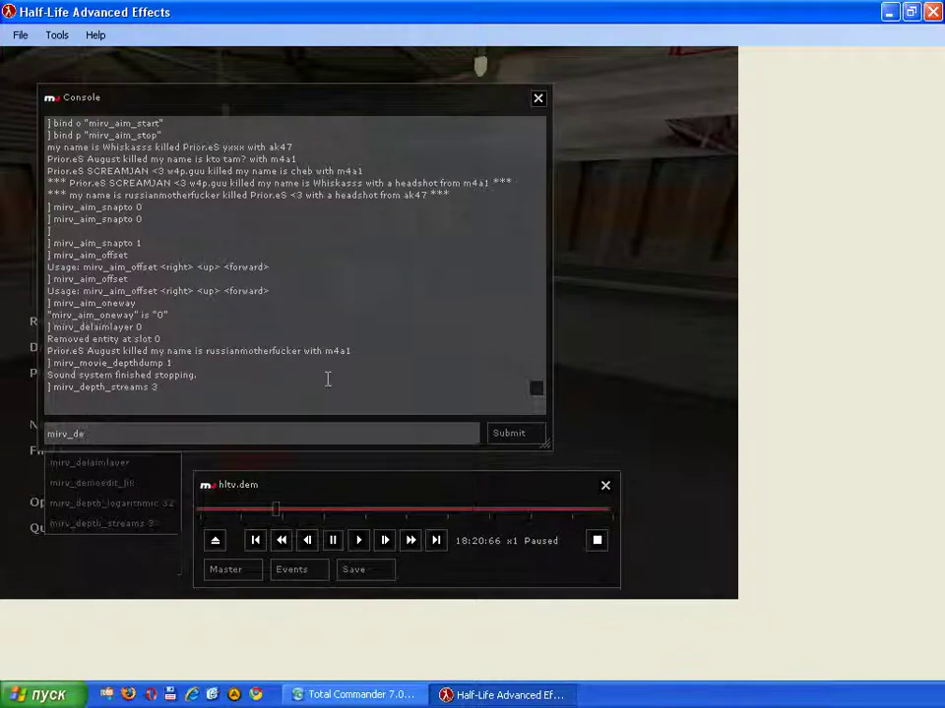
{"action": "key", "text": "Down"}
{"action": "key", "text": "Down"}
{"action": "key", "text": "Down"}
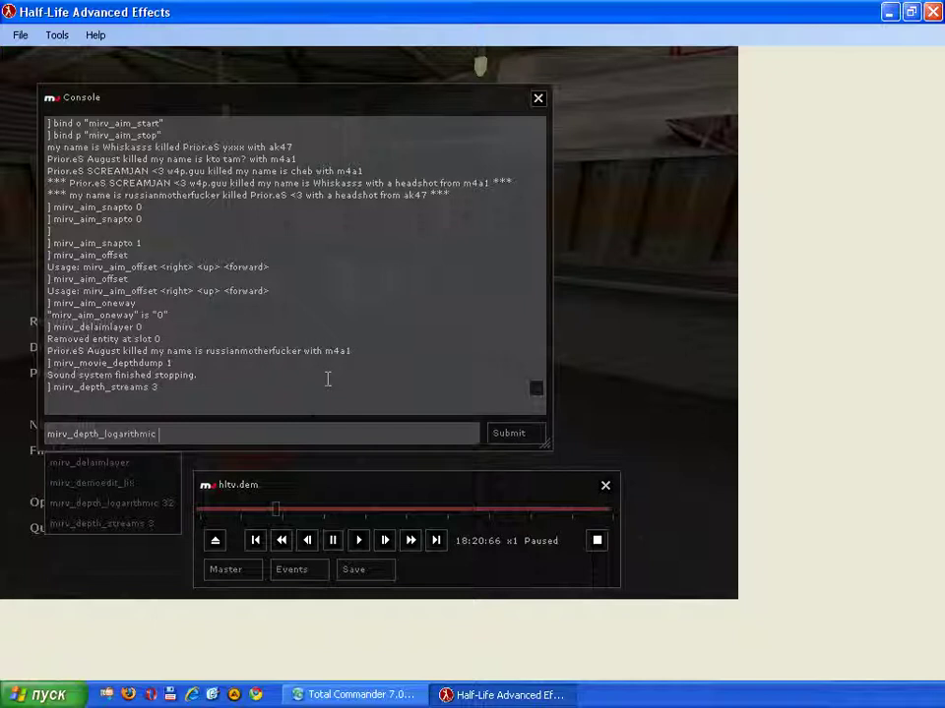
{"action": "type", "text": "32"}
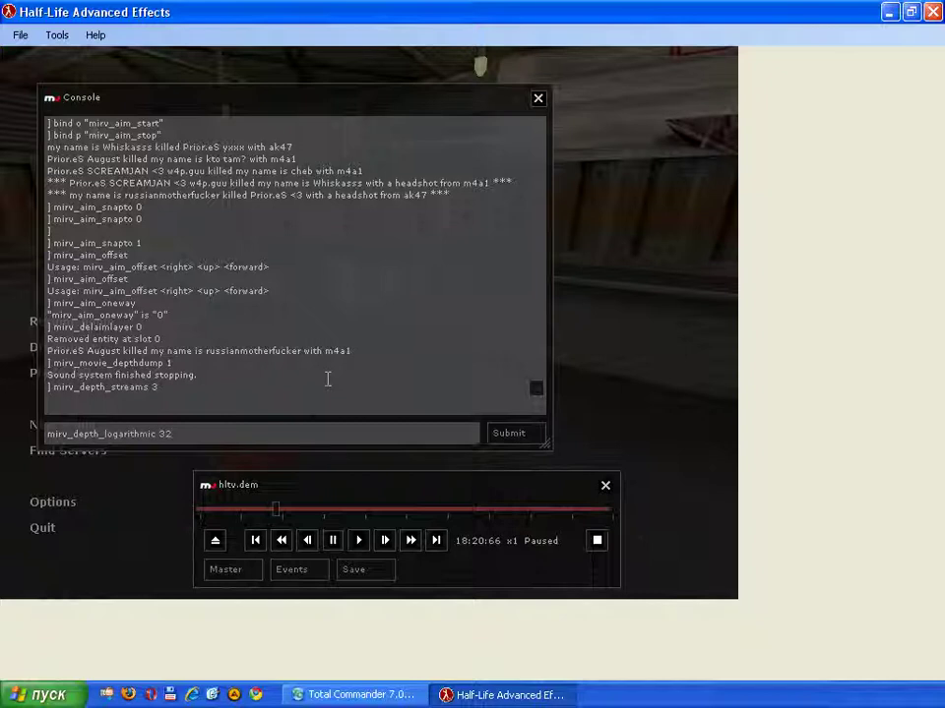
{"action": "key", "text": "Return"}
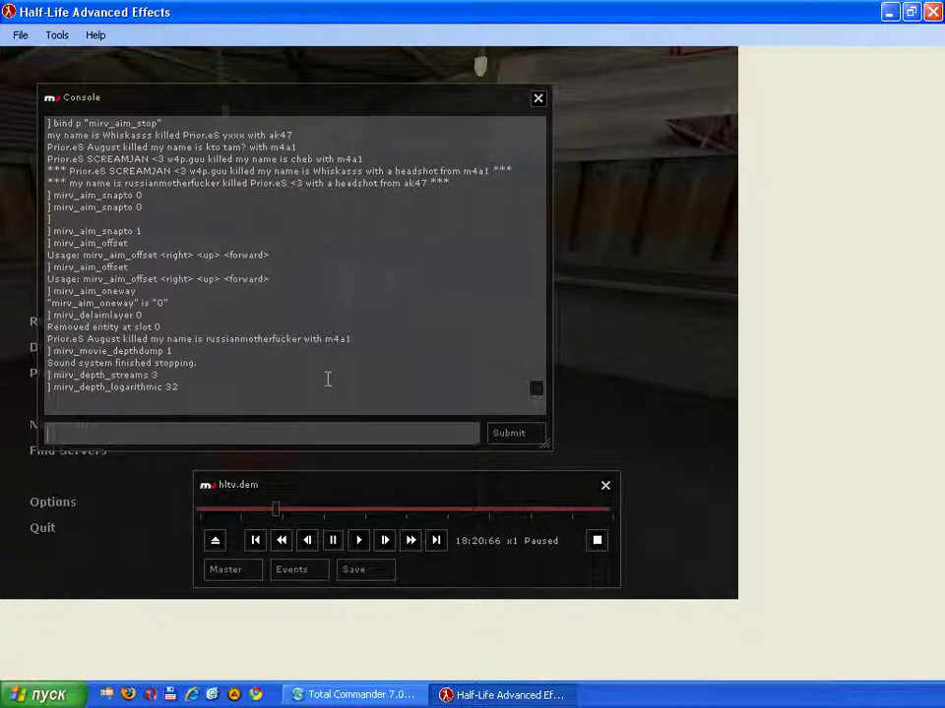
- Enter 16, 24 and 32 as example values for __mirv_depth_bpp, and run the command with 8
{"action": "type", "text": "__mirv_dep"}
{"action": "key", "text": "Tab"}
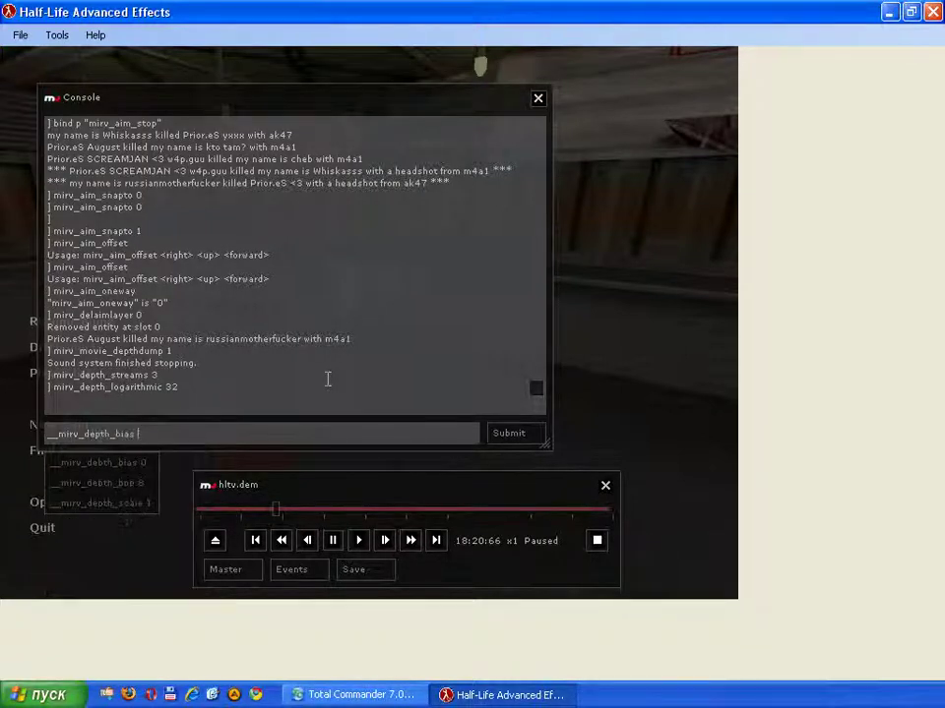
{"action": "key", "text": "Tab"}
{"action": "type", "text": "16"}
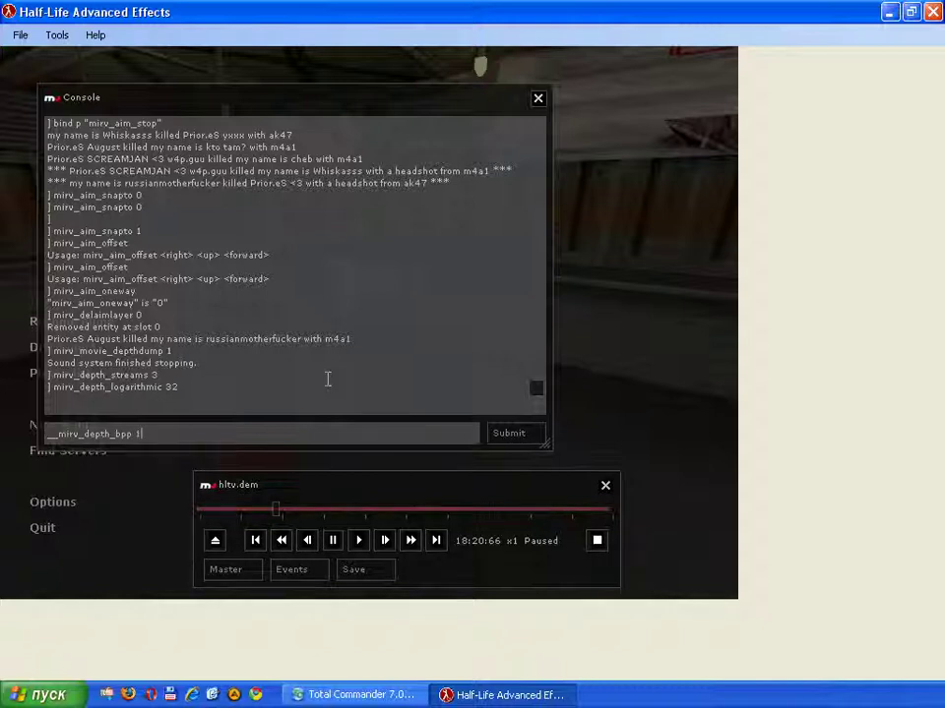
{"action": "key", "text": "BackSpace"}
{"action": "key", "text": "BackSpace"}
{"action": "type", "text": "24"}
{"action": "key", "text": "BackSpace"}
{"action": "key", "text": "BackSpace"}
{"action": "type", "text": "32"}
{"action": "key", "text": "BackSpace"}
{"action": "key", "text": "BackSpace"}
{"action": "type", "text": "8"}
{"action": "key", "text": "Return"}
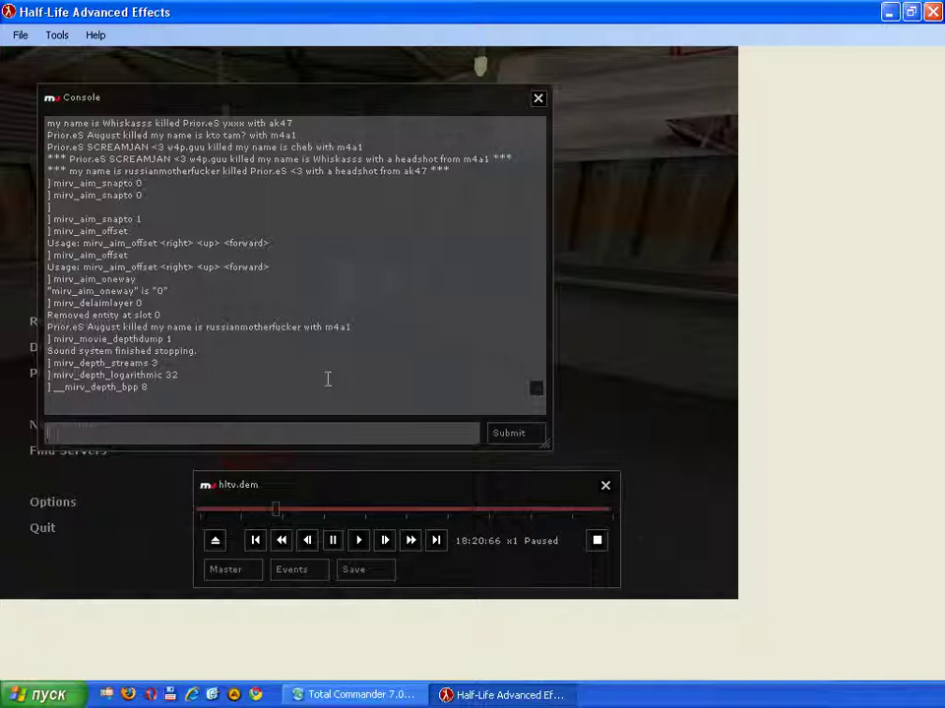
- Query the current __mirv_depth_scale setting by running it without a value in the console
{"action": "type", "text": "__mirv_dep"}
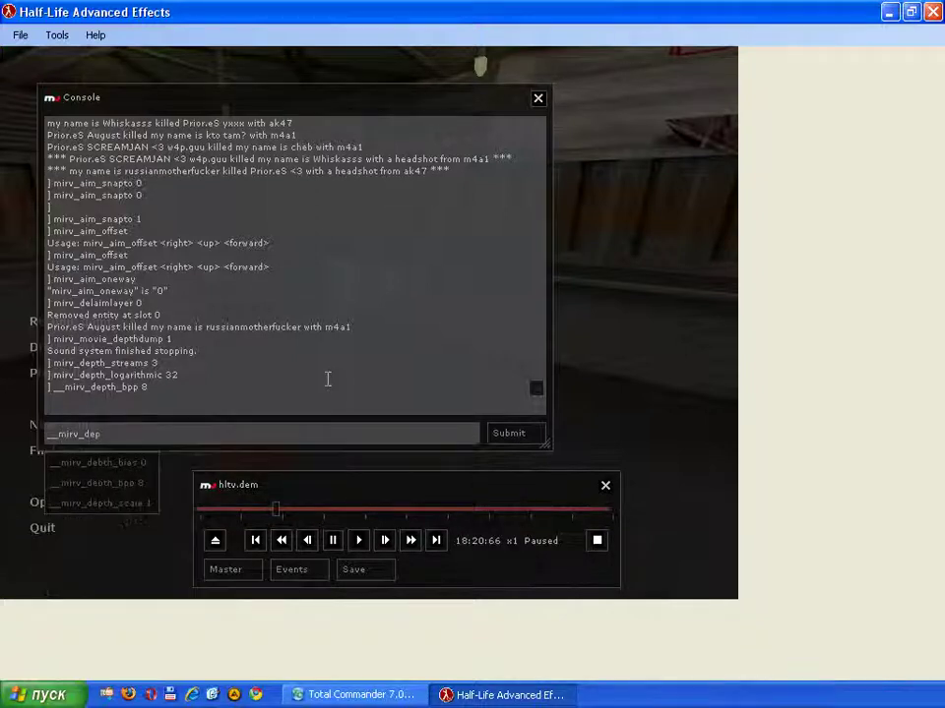
{"action": "key", "text": "Tab"}
{"action": "key", "text": "BackSpace"}
{"action": "key", "text": "BackSpace"}
{"action": "key", "text": "BackSpace"}
{"action": "key", "text": "BackSpace"}
{"action": "type", "text": "scale"}
{"action": "key", "text": "Return"}
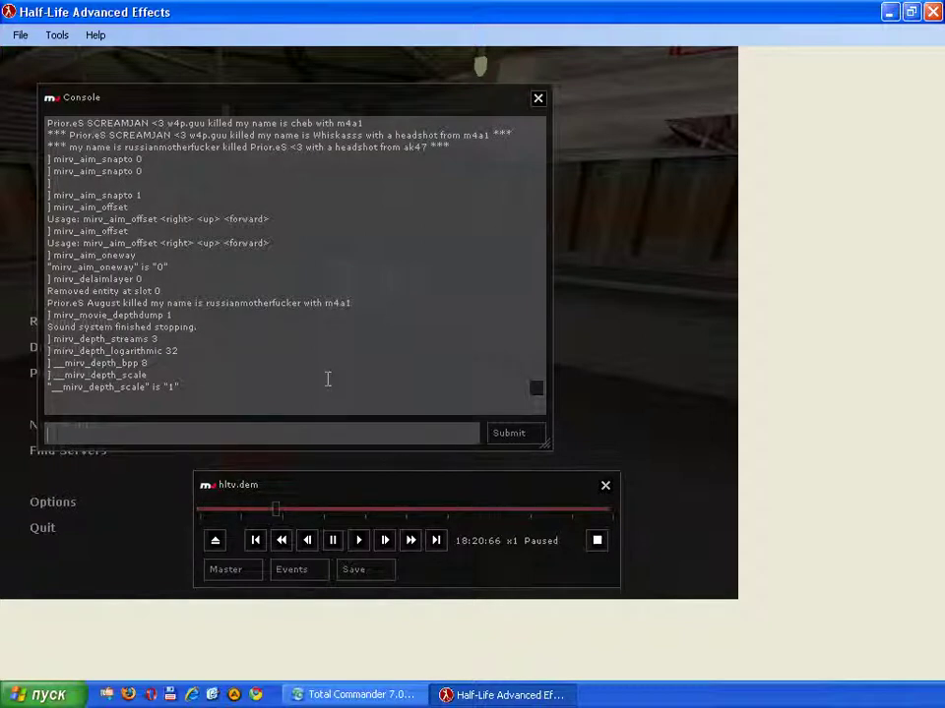
- Check the game view, and run mirv_zoom_digital 100 in the console
{"action": "key", "text": "Escape"}
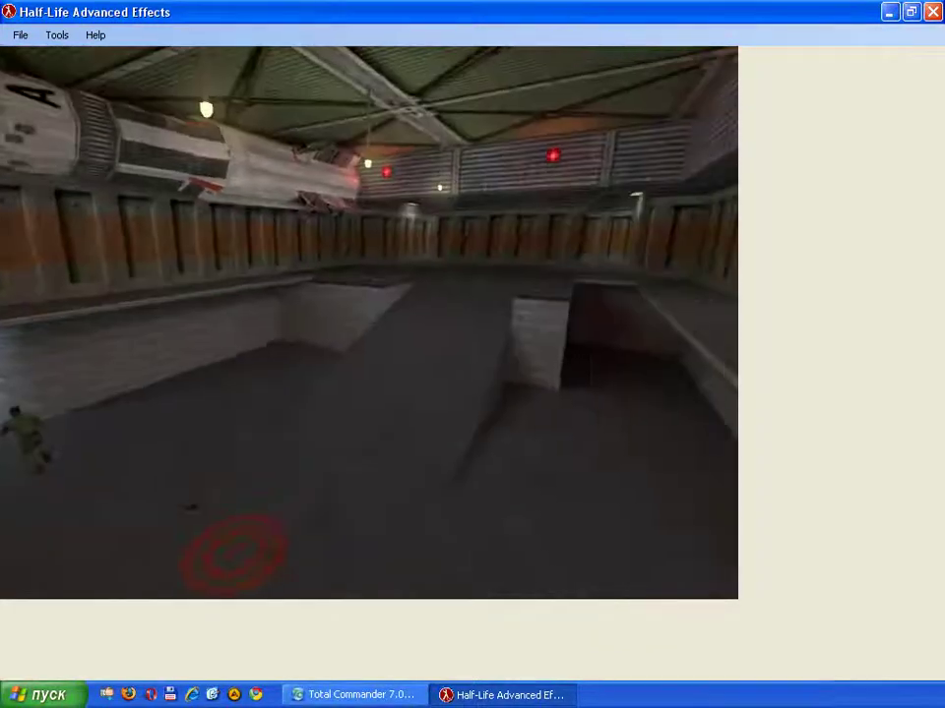
{"action": "key", "text": "Escape"}
{"action": "type", "text": "mirv_z"}
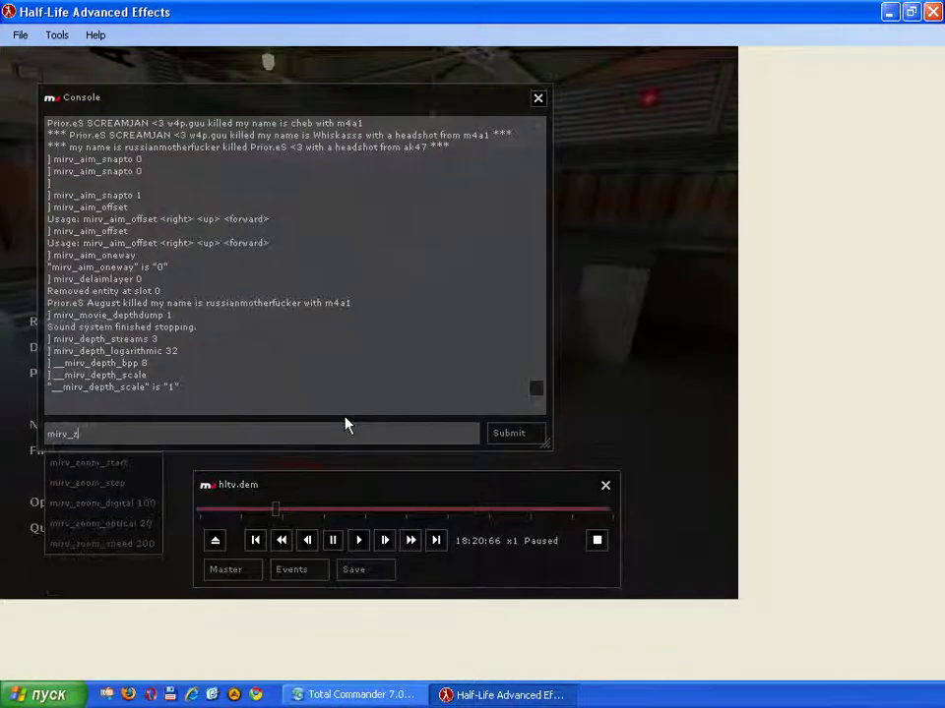
{"action": "key", "text": "Tab"}
{"action": "key", "text": "Tab"}
{"action": "key", "text": "Tab"}
{"action": "type", "text": "10"}
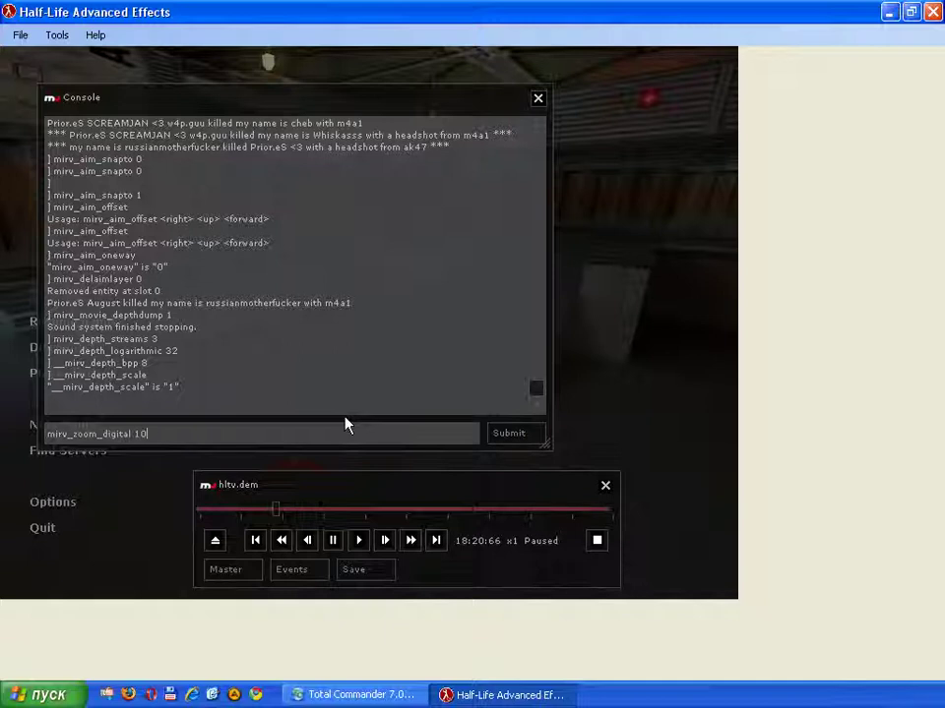
{"action": "type", "text": "0"}
{"action": "key", "text": "Return"}
- Run mirv_zoom_optical 0 in the console to switch off the optical zoom
{"action": "type", "text": "mirv_zoom_optical"}
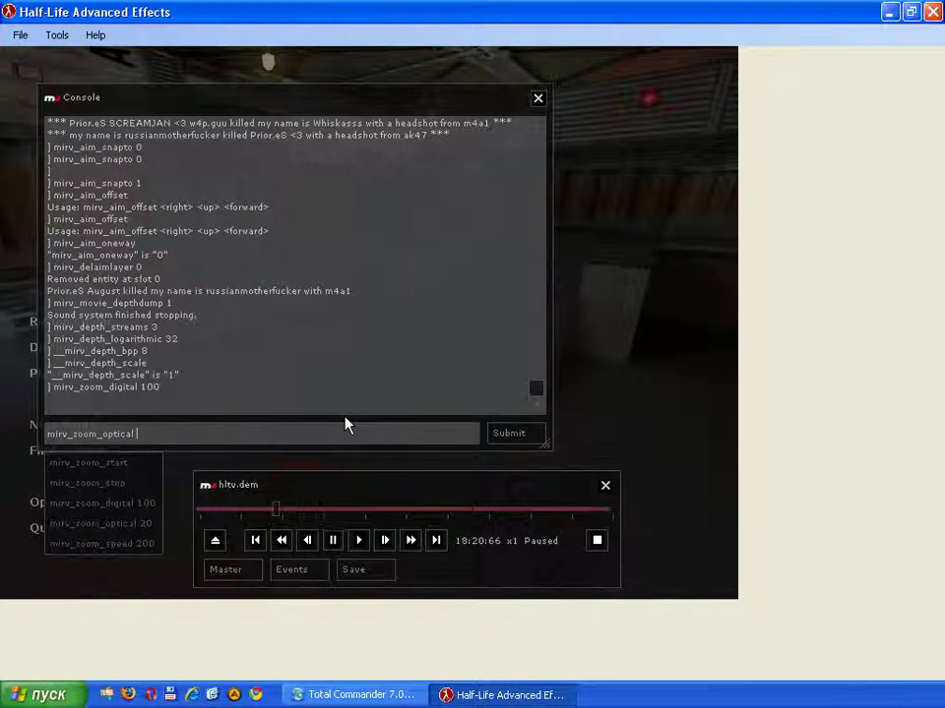
{"action": "type", "text": " 0"}
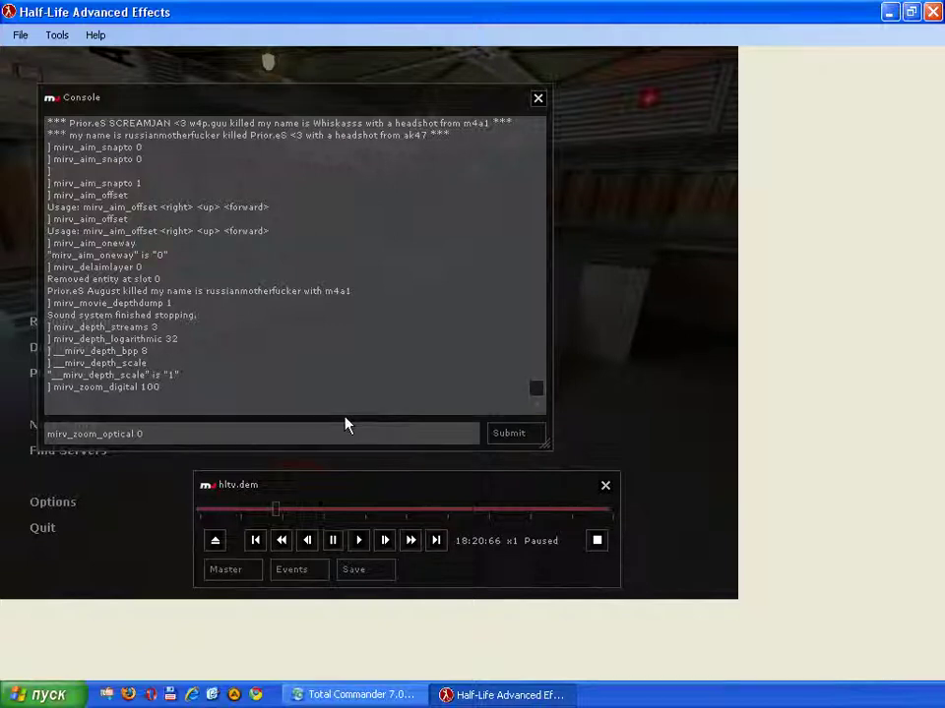
{"action": "key", "text": "Return"}
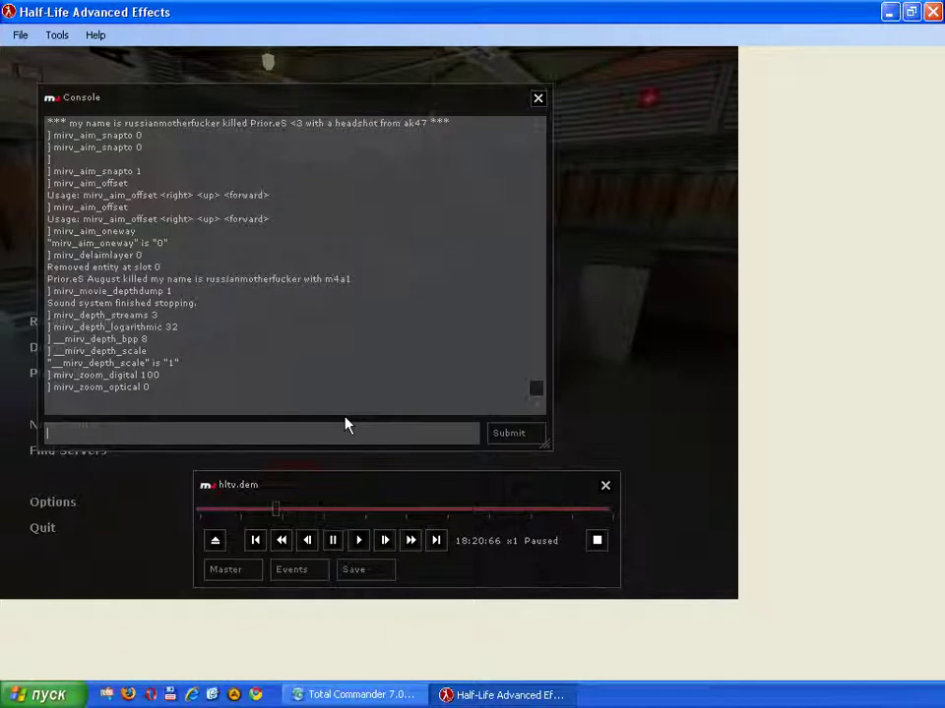
- Bind the u key to the zoom command by running bind u "+mirv_zoom" in the console
{"action": "type", "text": "bind "}
{"action": "type", "text": "u"}
{"action": "type", "text": " \"+"}
{"action": "type", "text": "mirv_sa"}
{"action": "type", "text": "om"}
{"action": "type", "text": "\""}
{"action": "key", "text": "Return"}
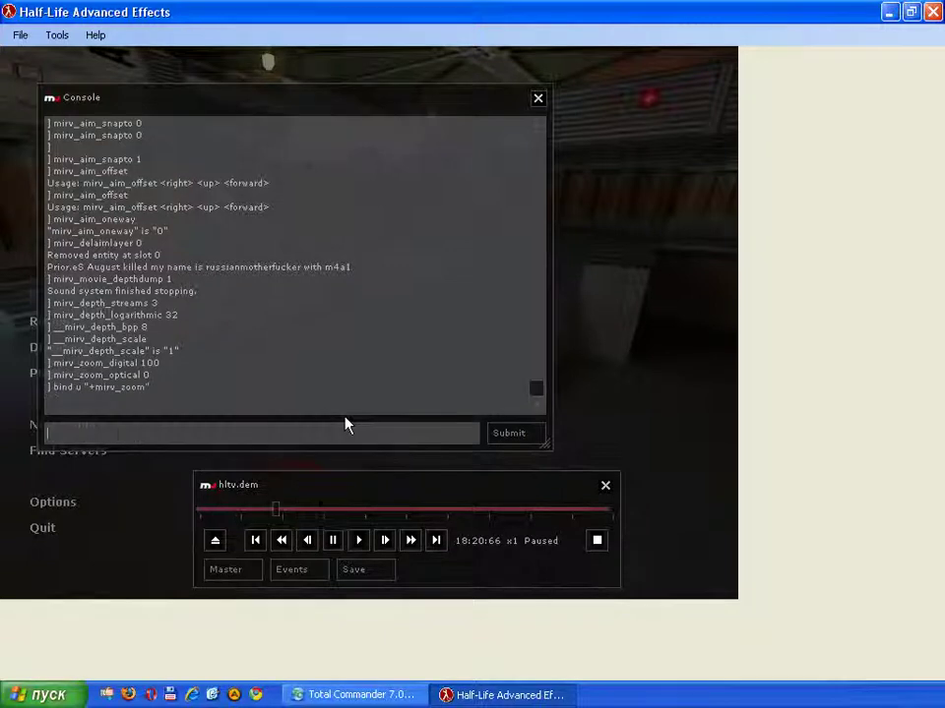
- Return to the game view and try the bound digital zoom
{"action": "key", "text": "Escape"}
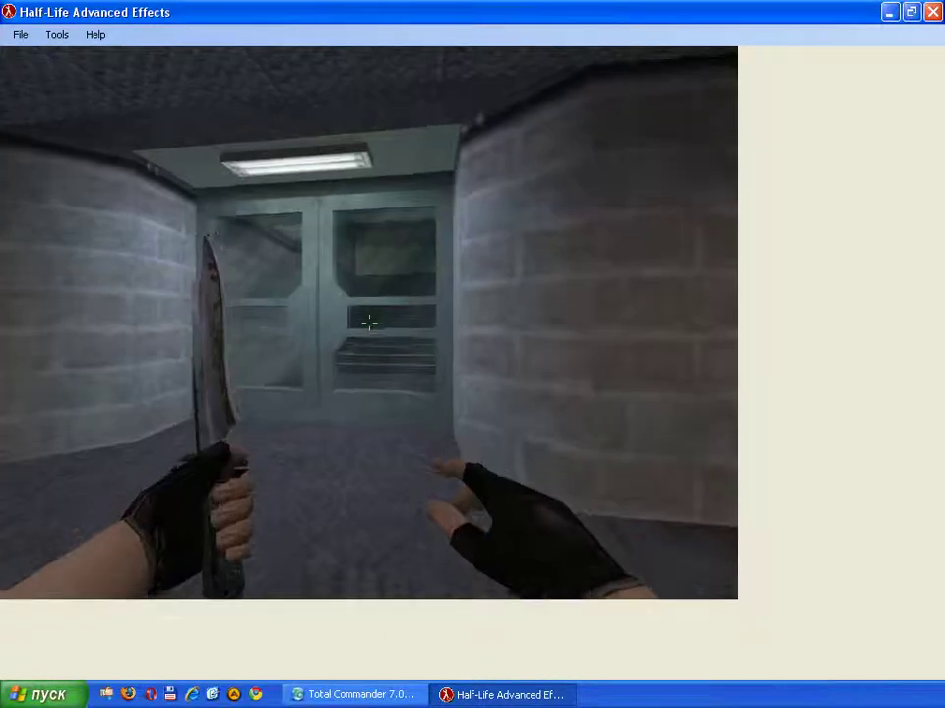
{"action": "key", "text": "u"}
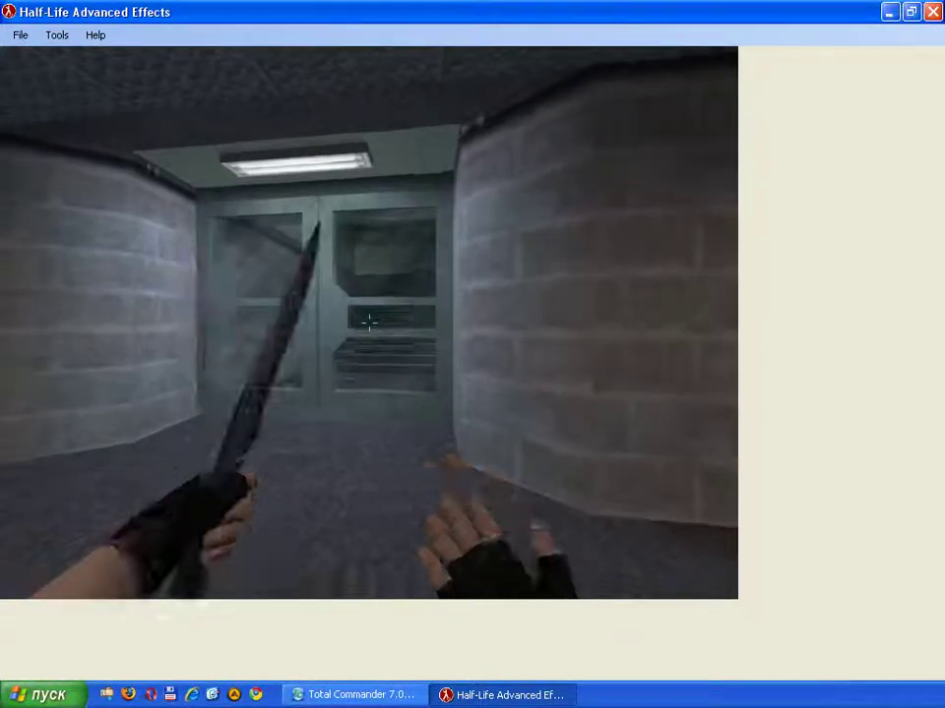
{"action": "key", "text": "u"}
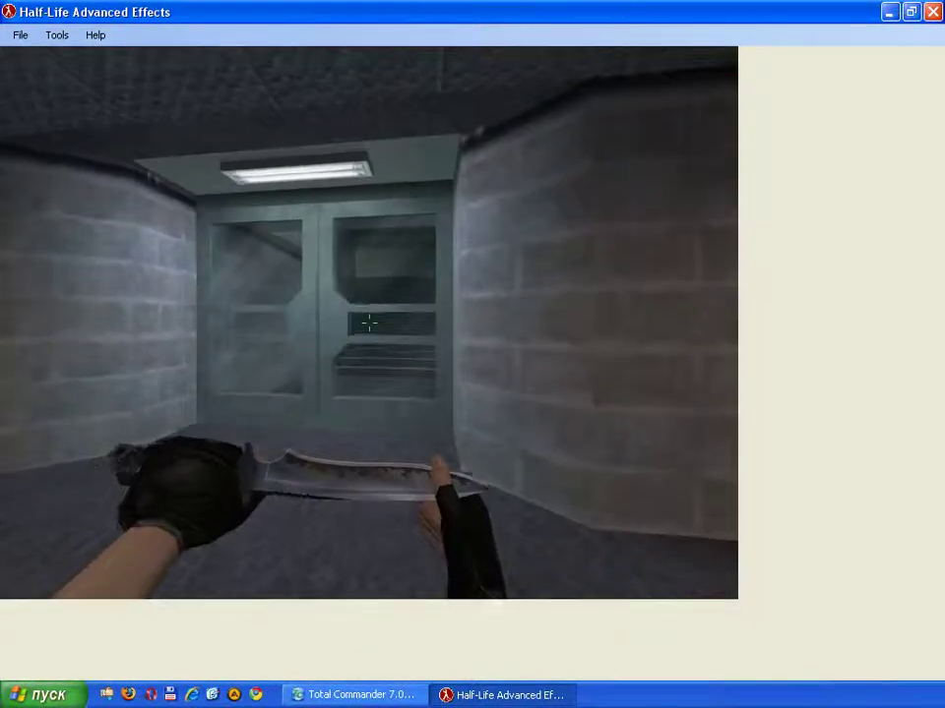
- Run mirv_zoom_optical 100 and mirv_zoom_digital 0 in the console, and test the optical zoom in the game view
{"action": "key", "text": "grave"}
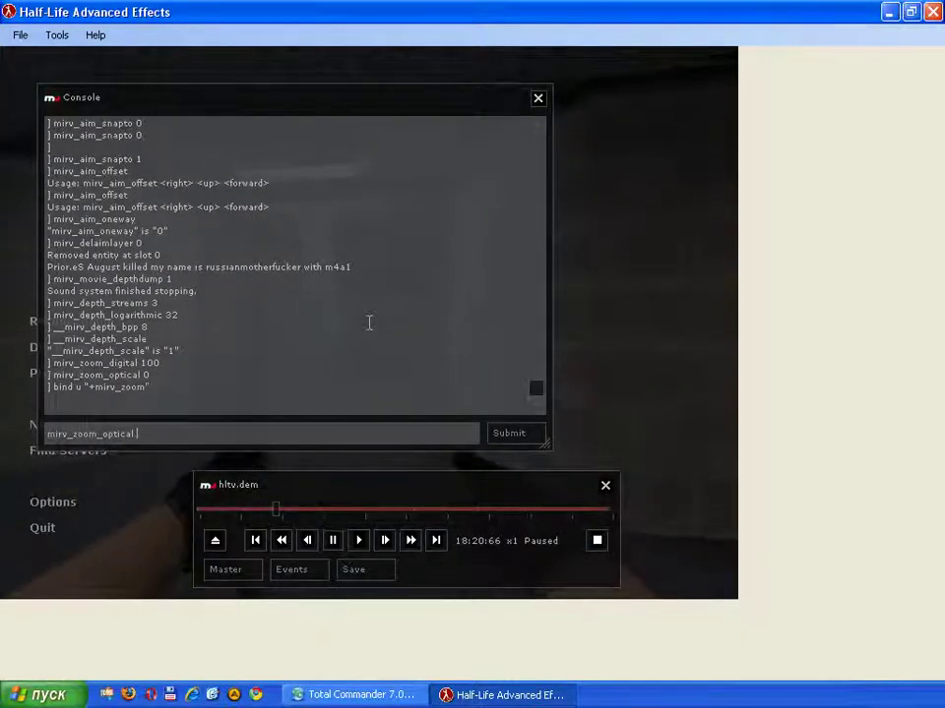
{"action": "key", "text": "Return"}
{"action": "key", "text": "Up"}
{"action": "key", "text": "Up"}
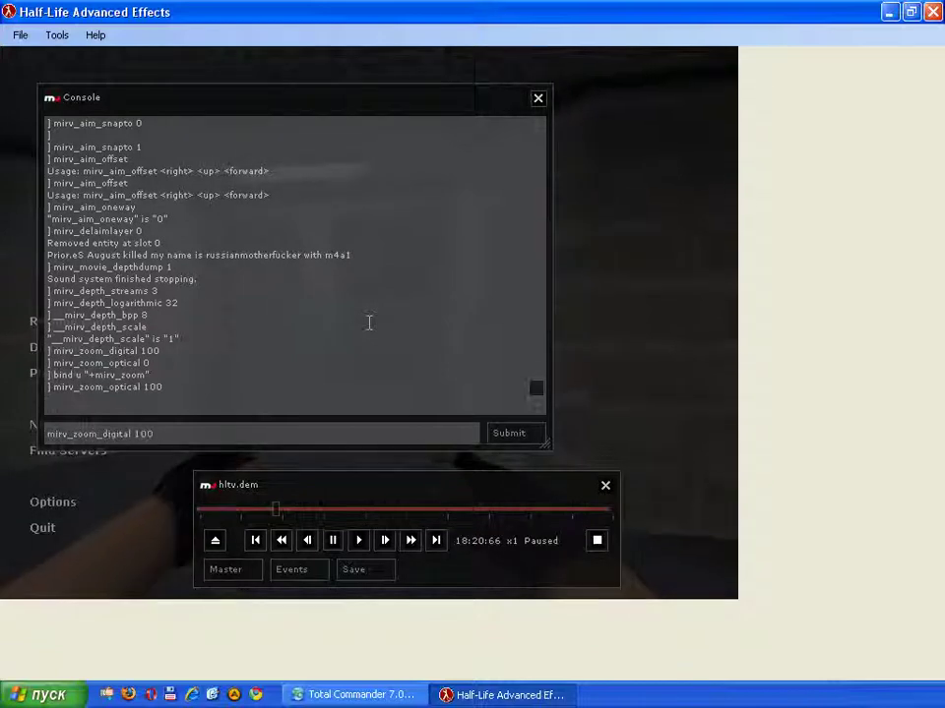
{"action": "key", "text": "BackSpace"}
{"action": "type", "text": "0"}
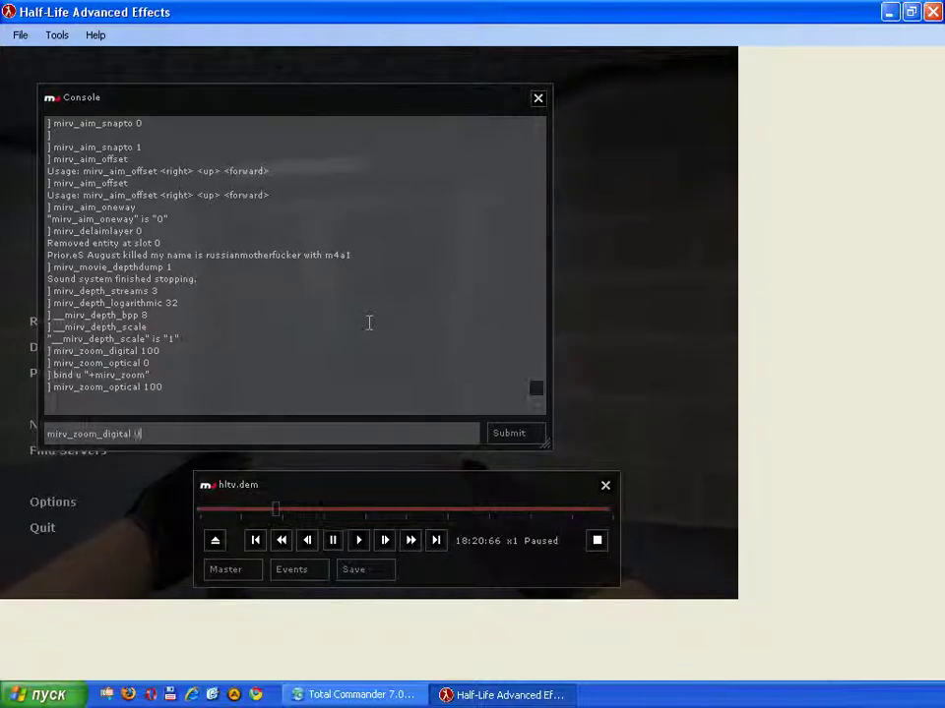
{"action": "key", "text": "Return"}
{"action": "key", "text": "Escape"}
{"action": "key", "text": "u"}
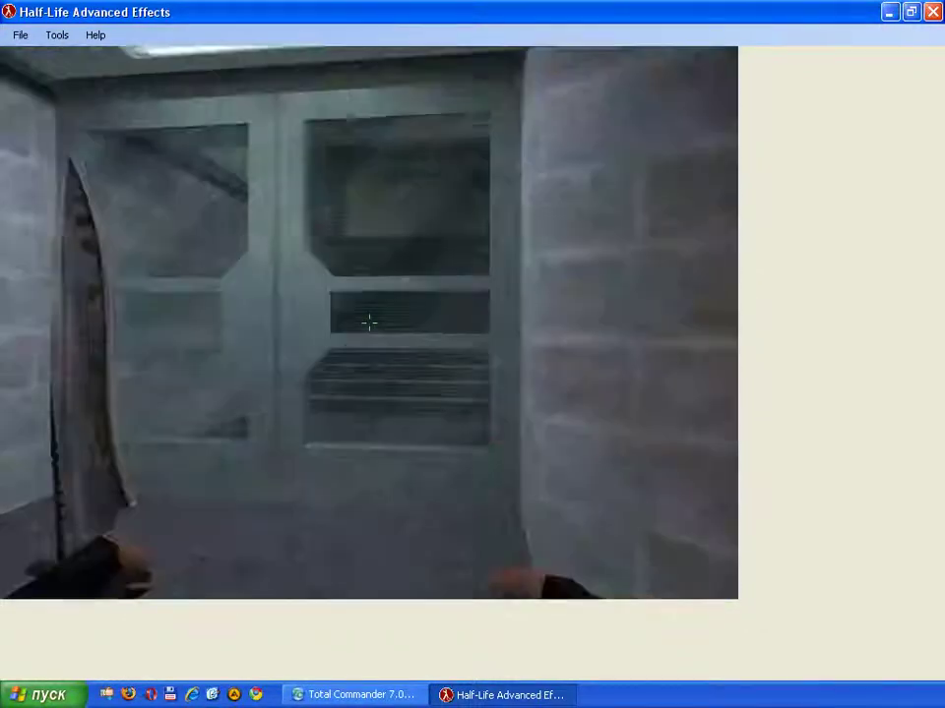
- Run mirv_zoom_speed 10 in the console and return to the game view
{"action": "key", "text": "Escape"}
{"action": "type", "text": "mi"}
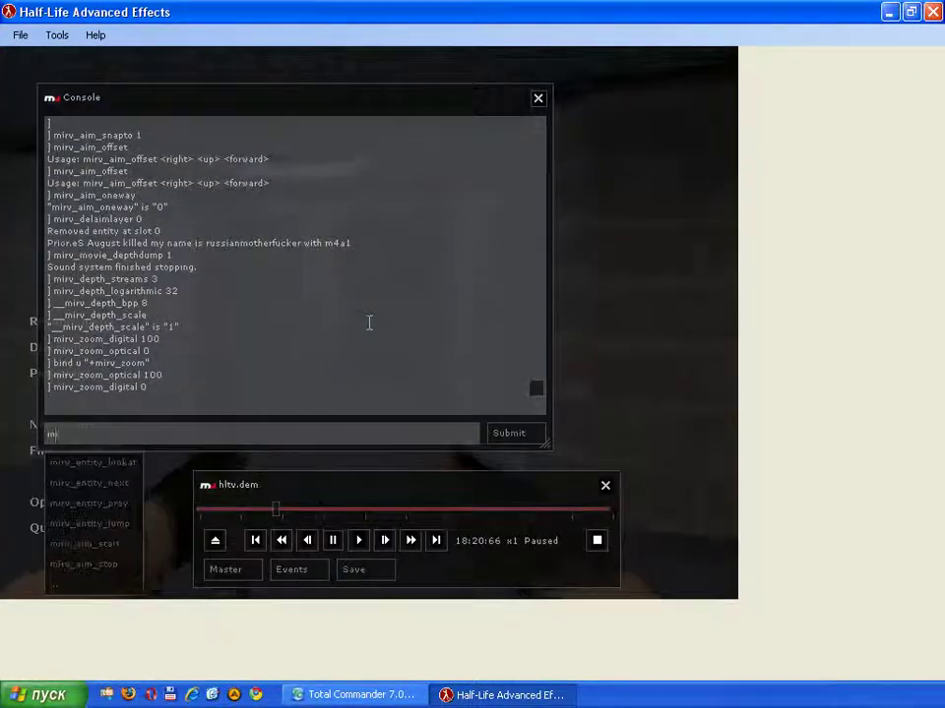
{"action": "type", "text": "rv_z"}
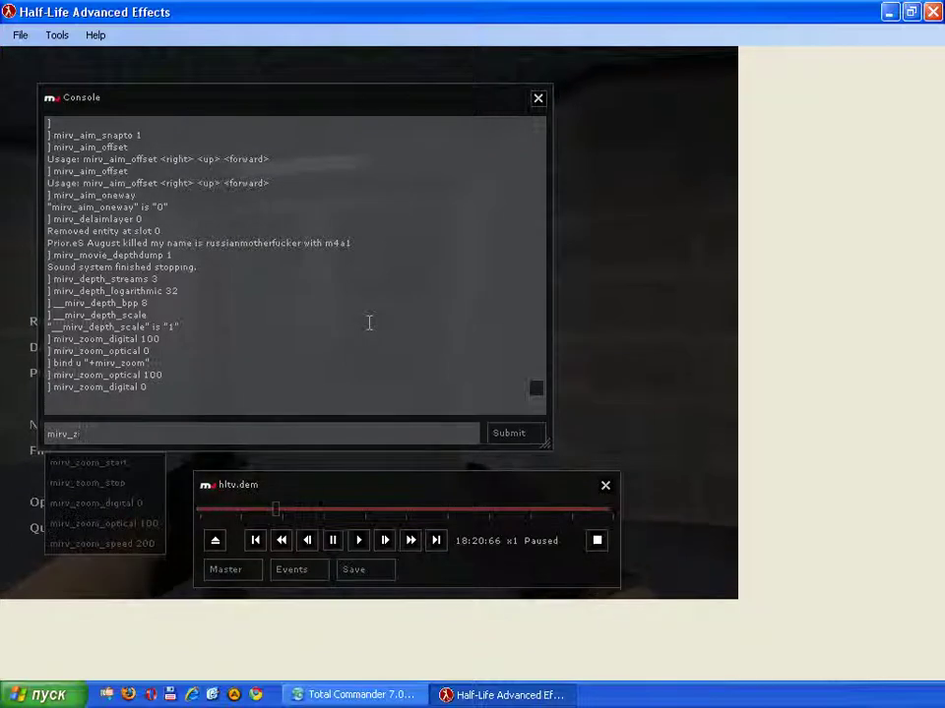
{"action": "type", "text": "o"}
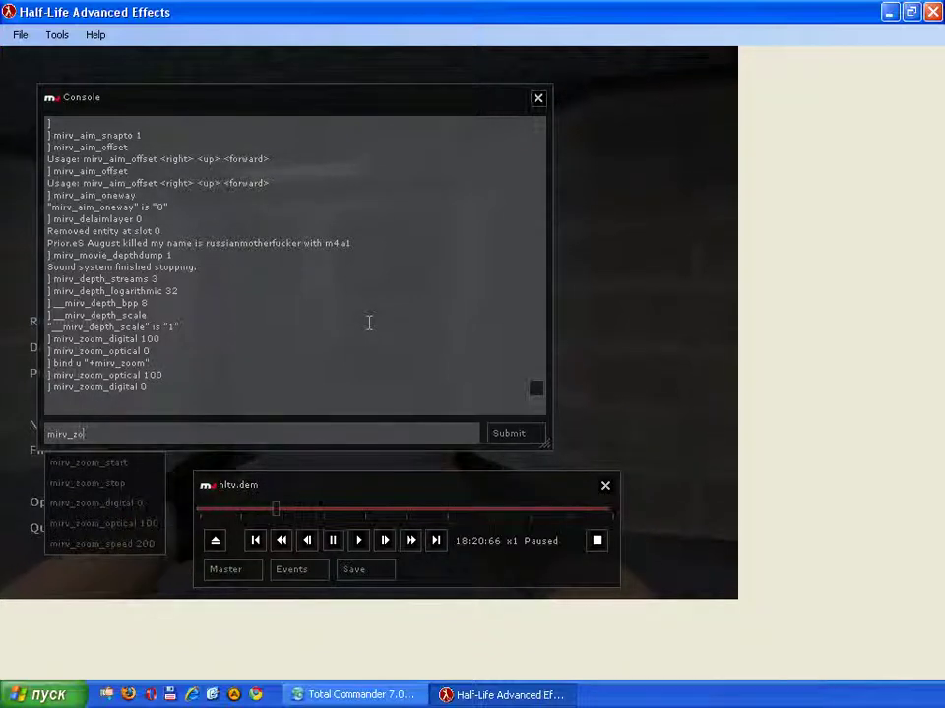
{"action": "type", "text": "om_digital"}
{"action": "key", "text": "Down"}
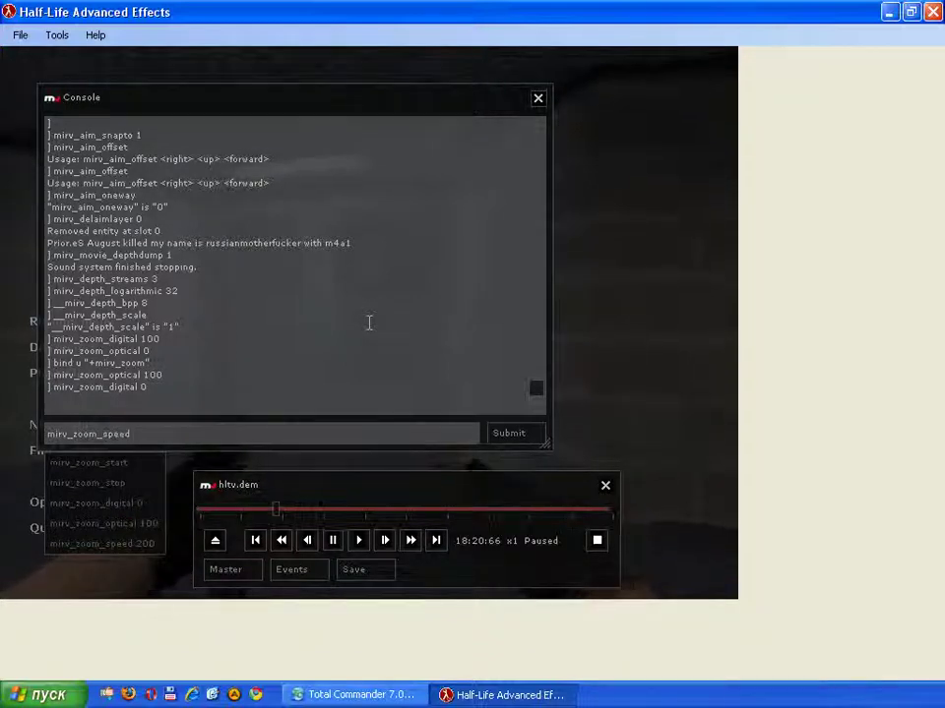
{"action": "key", "text": "Return"}
{"action": "key", "text": "Escape"}
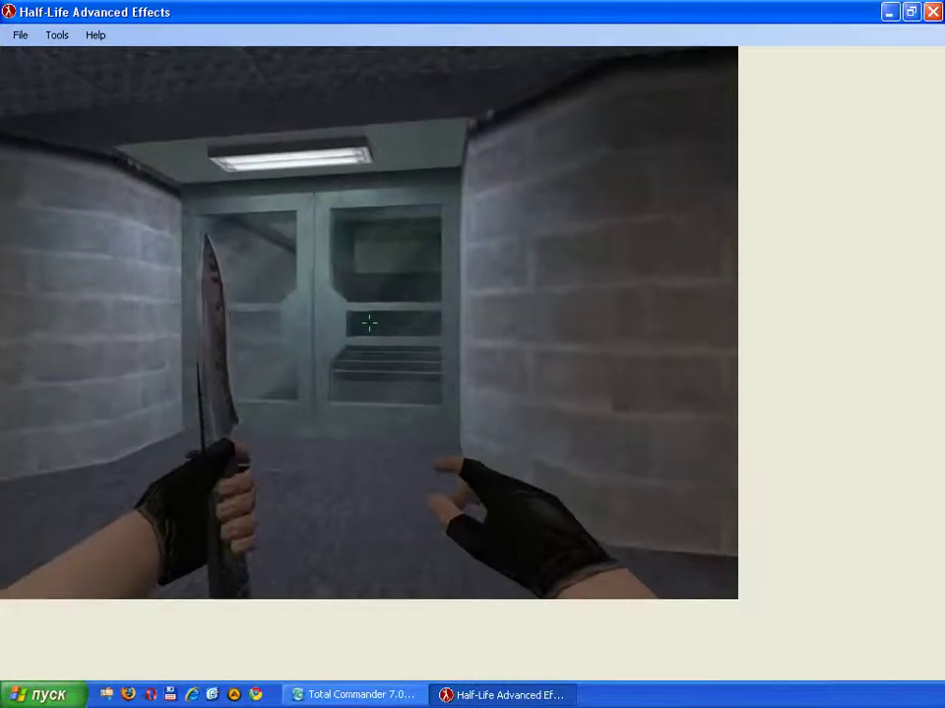
- Run mirv_zoom_speed 60 in the console and return to the game view
{"action": "key", "text": "Escape"}
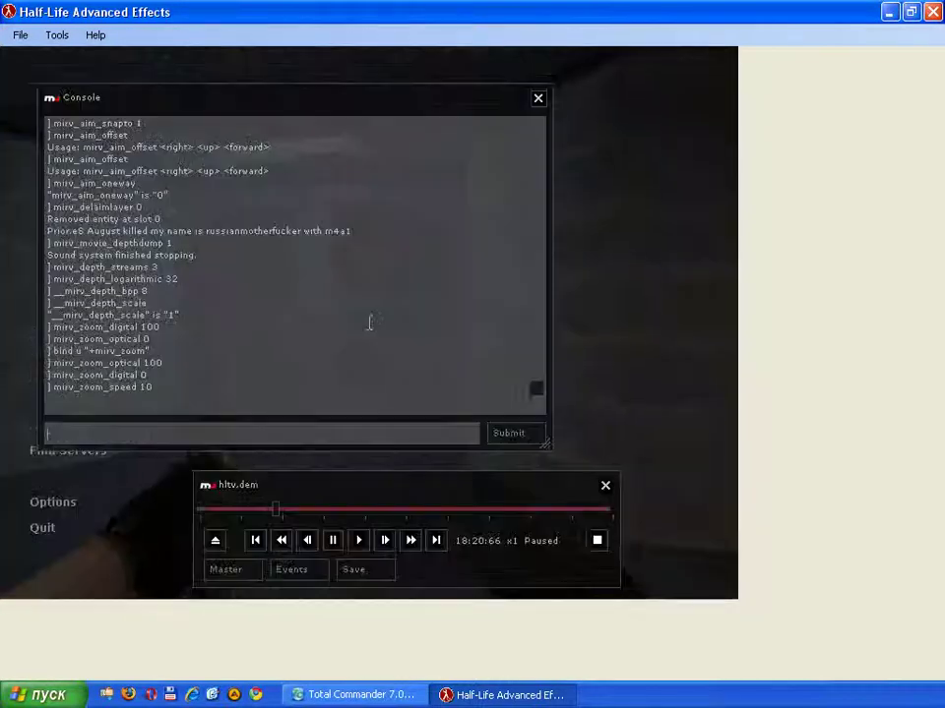
{"action": "key", "text": "Up"}
{"action": "type", "text": "60"}
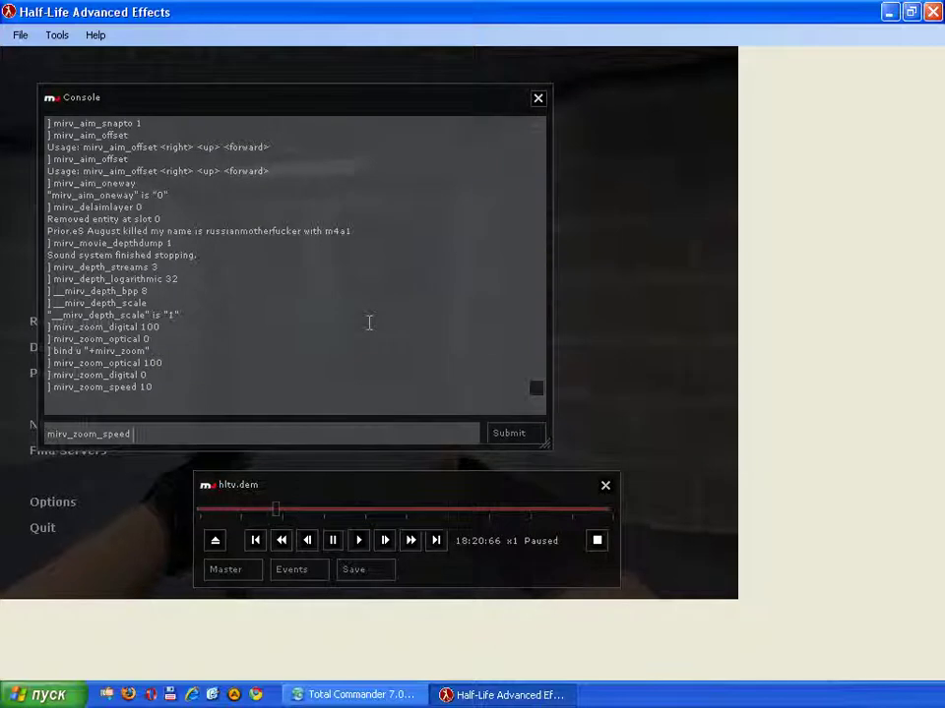
{"action": "key", "text": "Return"}
{"action": "key", "text": "Escape"}
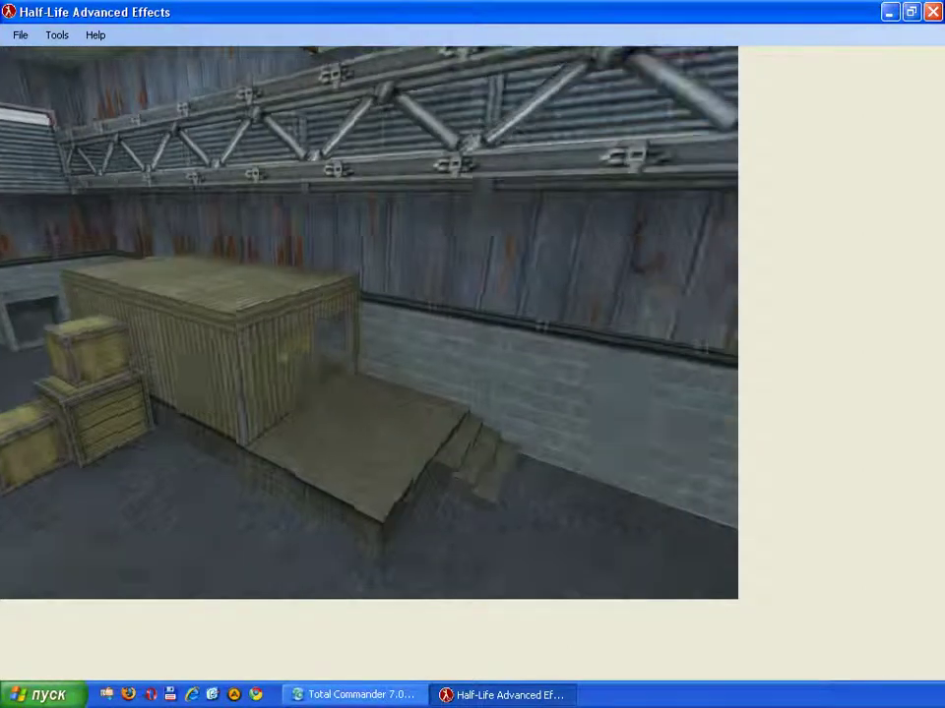
- Run mirv_sample_enable 1 in the console to enable sampling
{"action": "key", "text": "grave"}
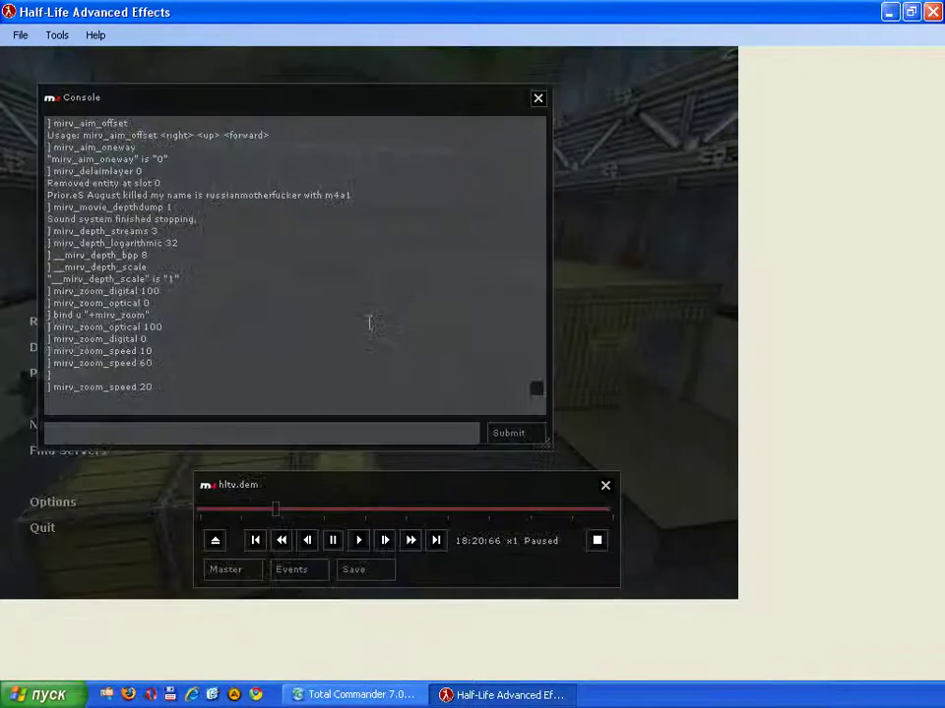
{"action": "type", "text": "mirv_"}
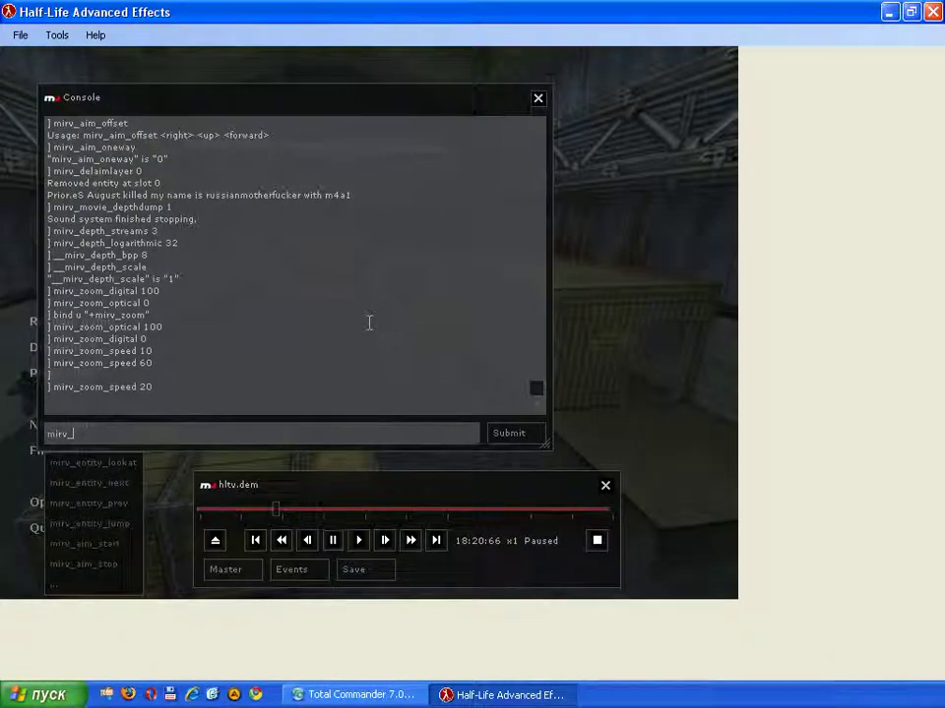
{"action": "type", "text": "sa"}
{"action": "key", "text": "Tab"}
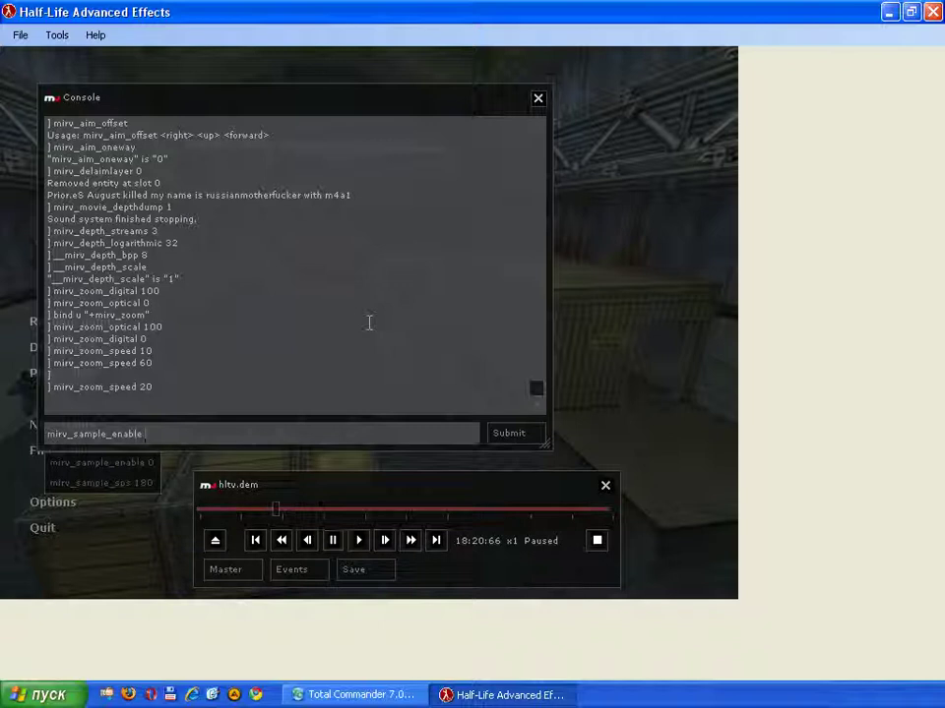
{"action": "type", "text": "1"}
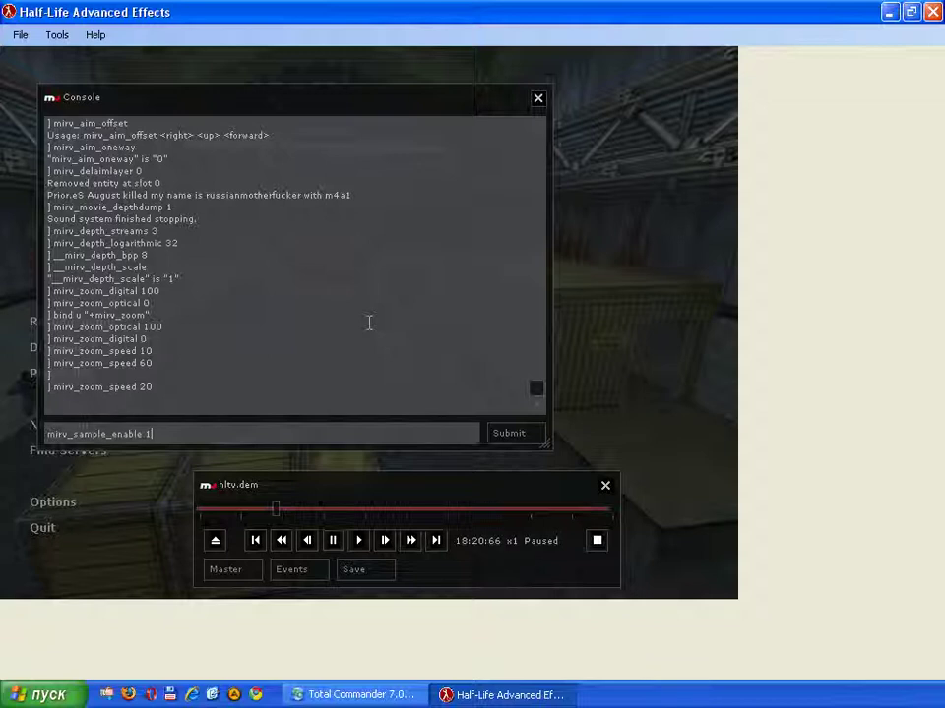
{"action": "key", "text": "Return"}
- Set the sampling rate by running mirv_sample_sps 90 in the console
{"action": "type", "text": "mirv"}
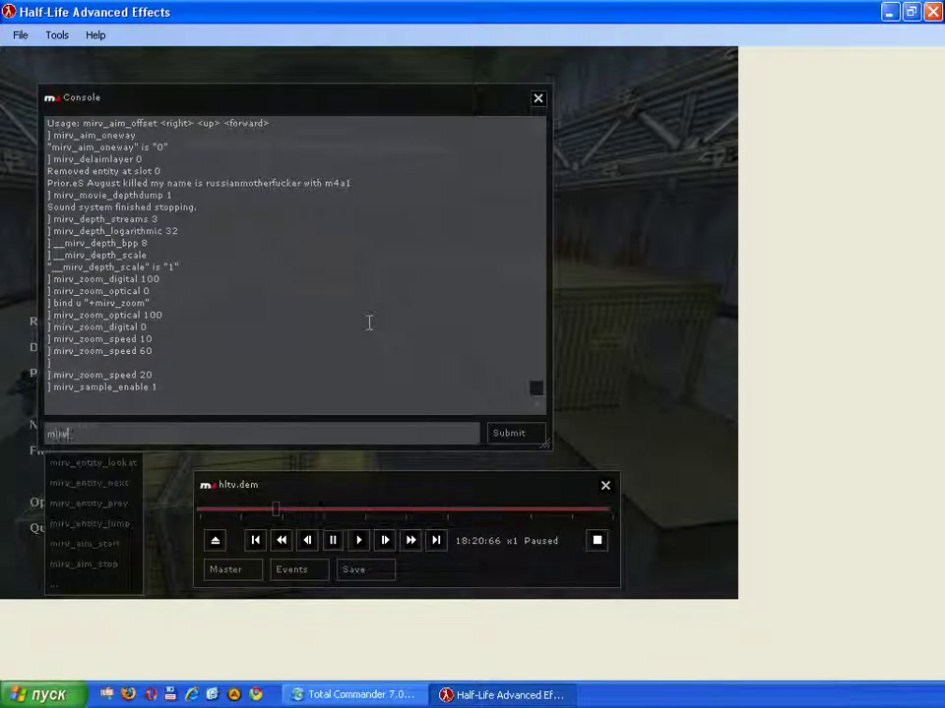
{"action": "type", "text": "_sample_sps"}
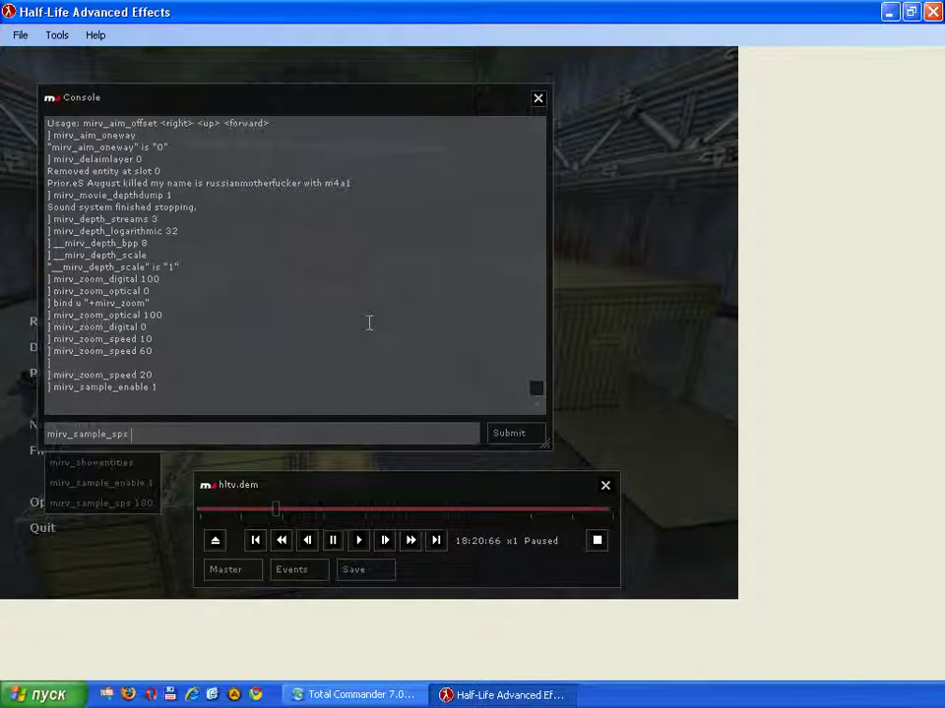
{"action": "type", "text": "90"}
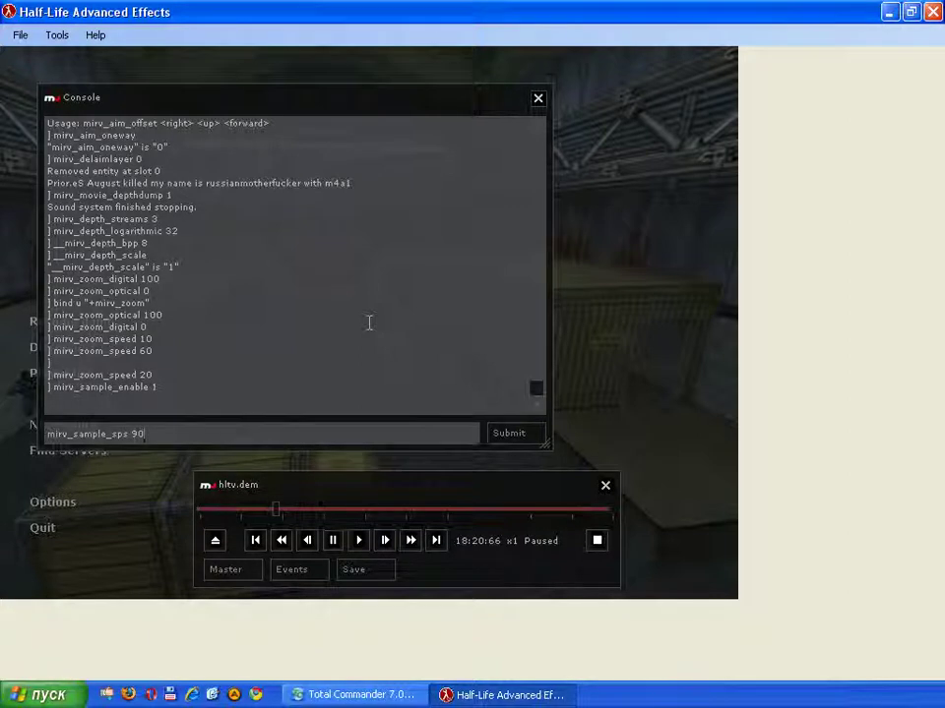
{"action": "key", "text": "Return"}
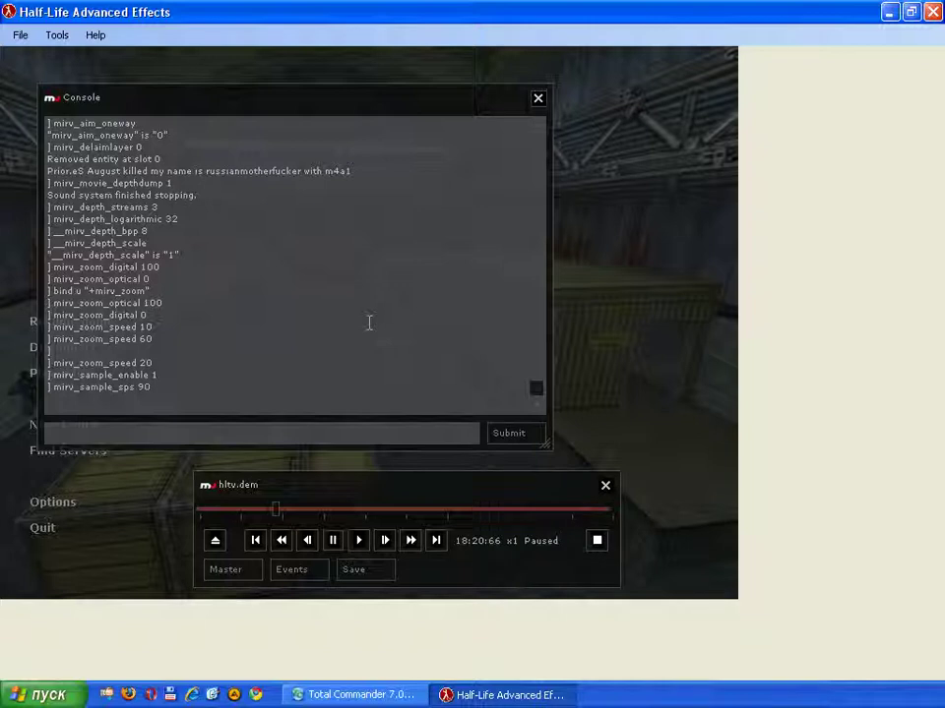
- Run mirv_movie_splitstreams 0 in the console to turn off split streams
{"action": "type", "text": "mirv"}
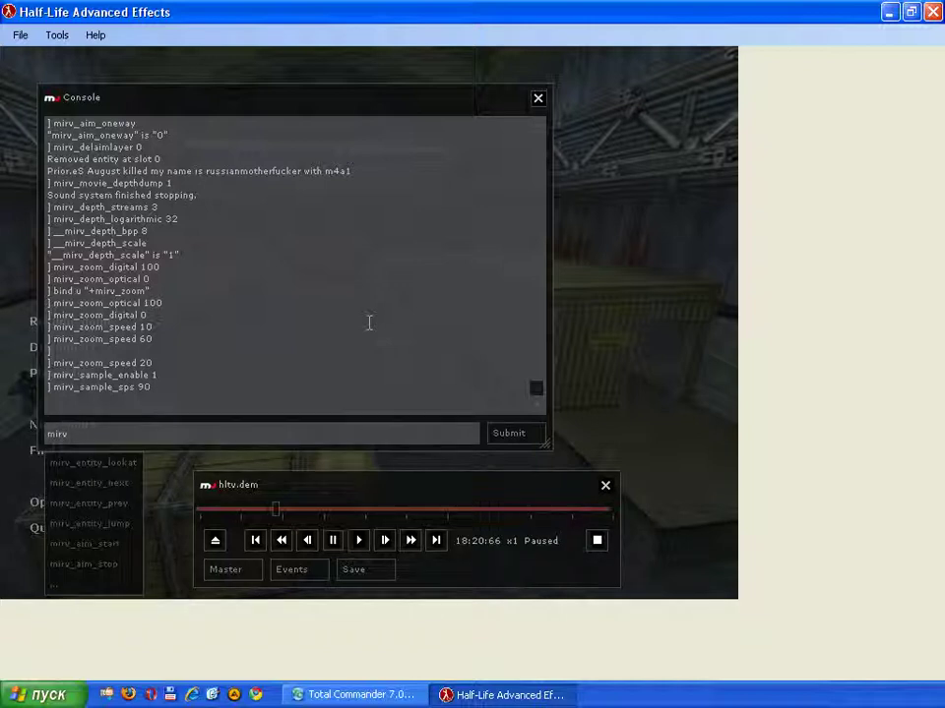
{"action": "type", "text": "_movie_spl"}
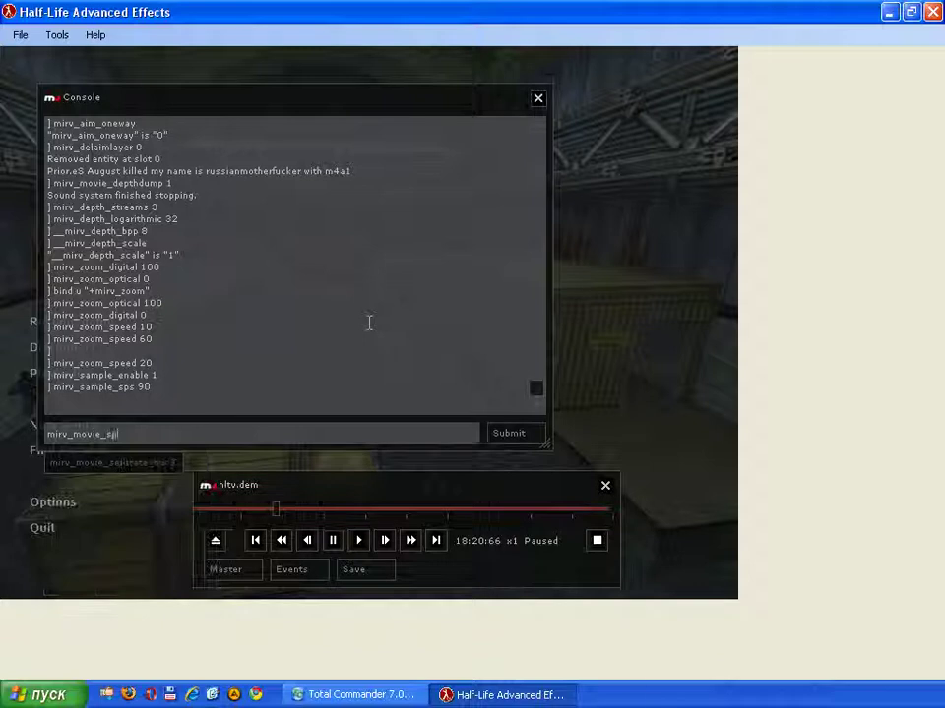
{"action": "type", "text": "itstreams 0"}
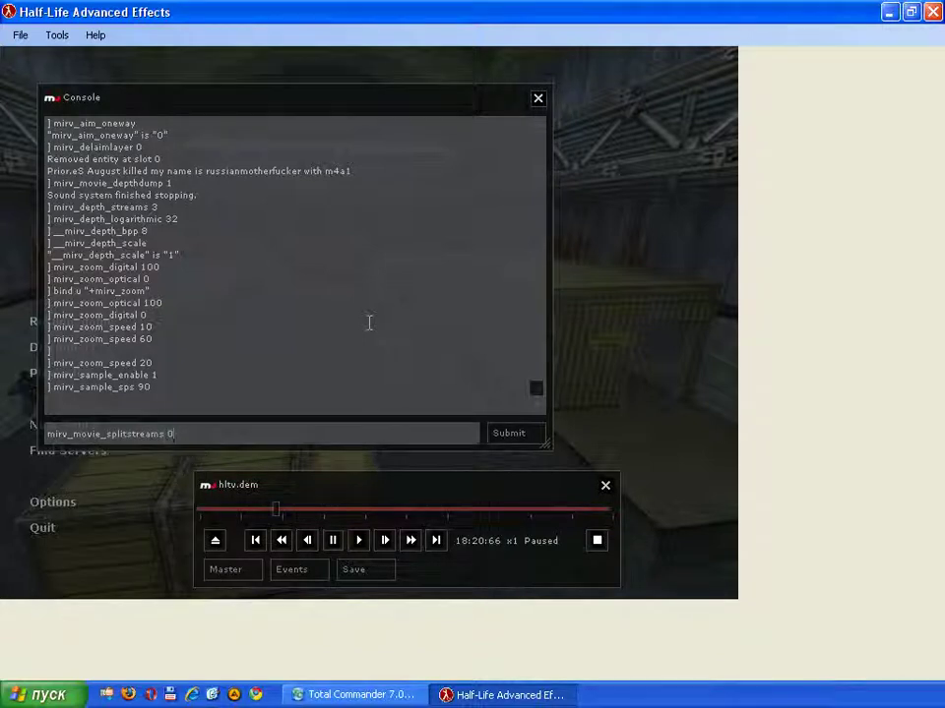
{"action": "key", "text": "Return"}
- Set the movie frame rate by running mirv_movie_fps 30 in the console, and return to the game view
{"action": "type", "text": "mirv_"}
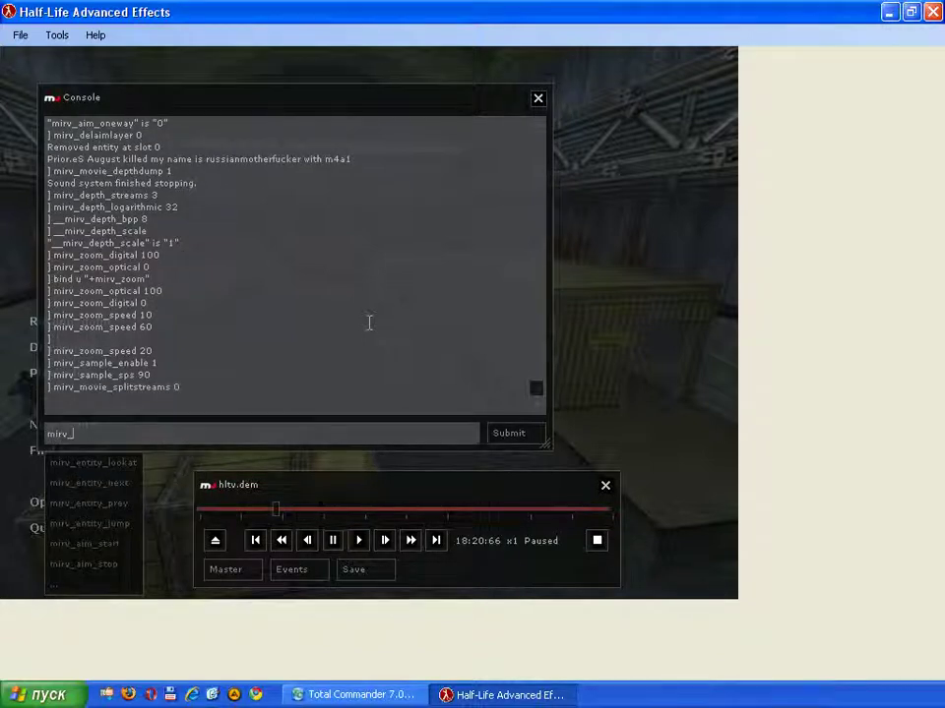
{"action": "type", "text": "movie_fp"}
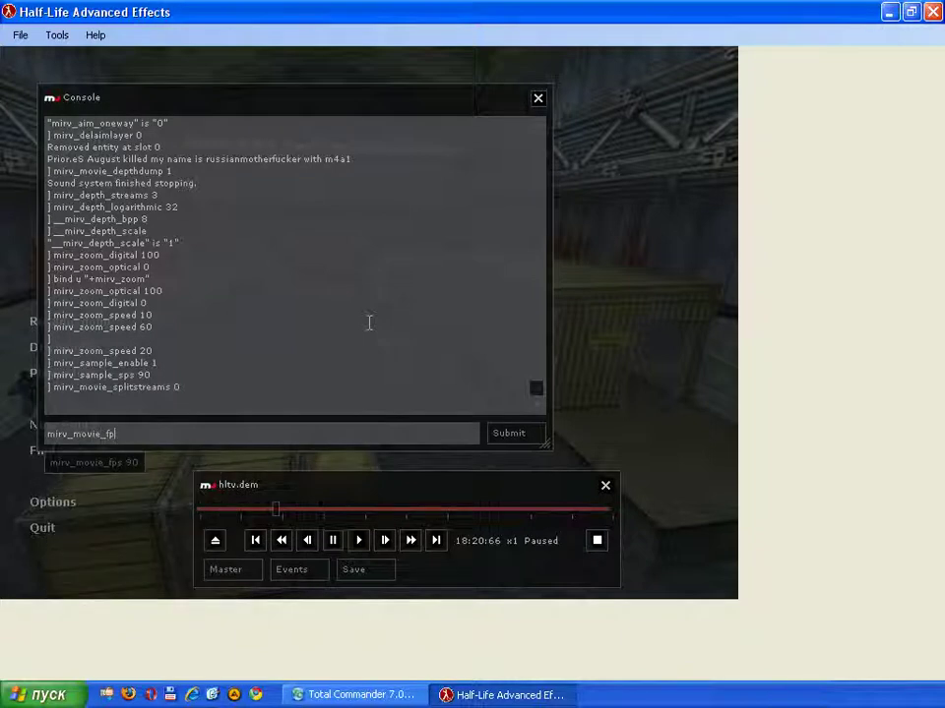
{"action": "type", "text": "s 30"}
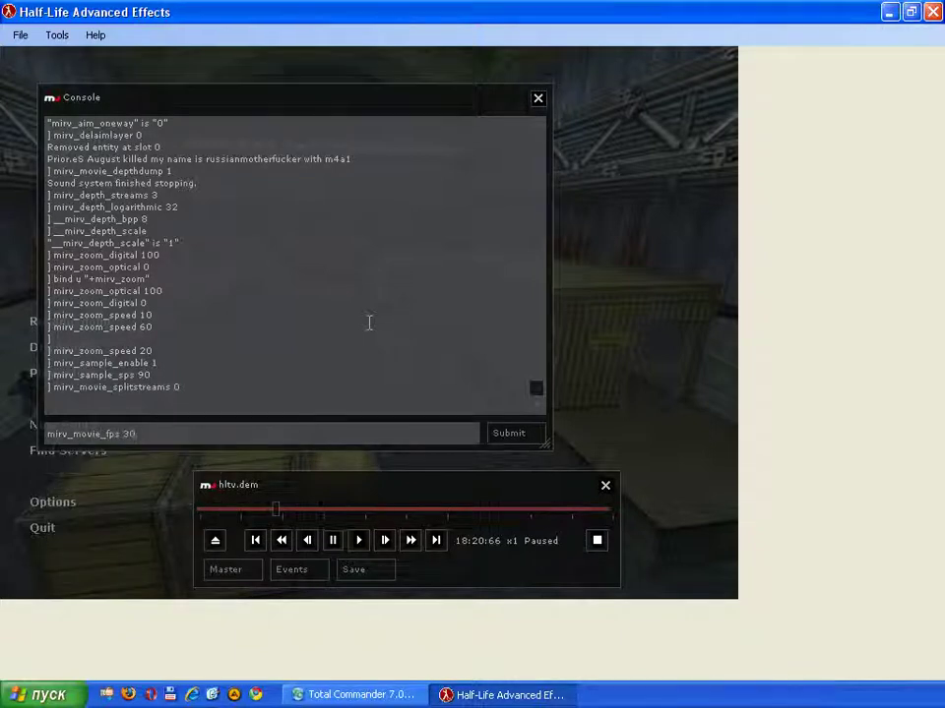
{"action": "key", "text": "Return"}
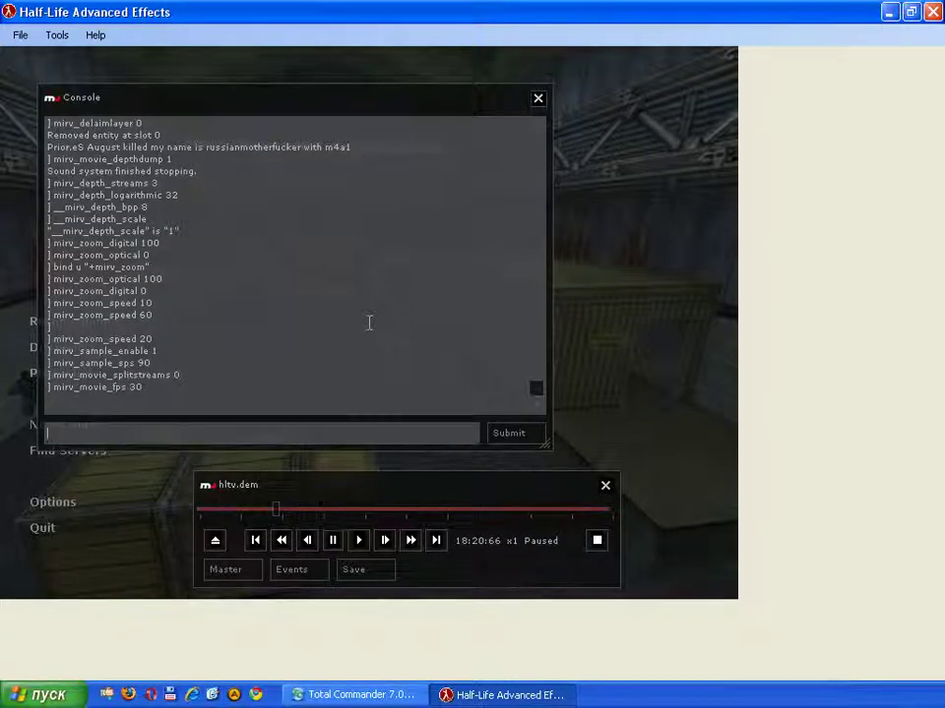
{"action": "key", "text": "Escape"}
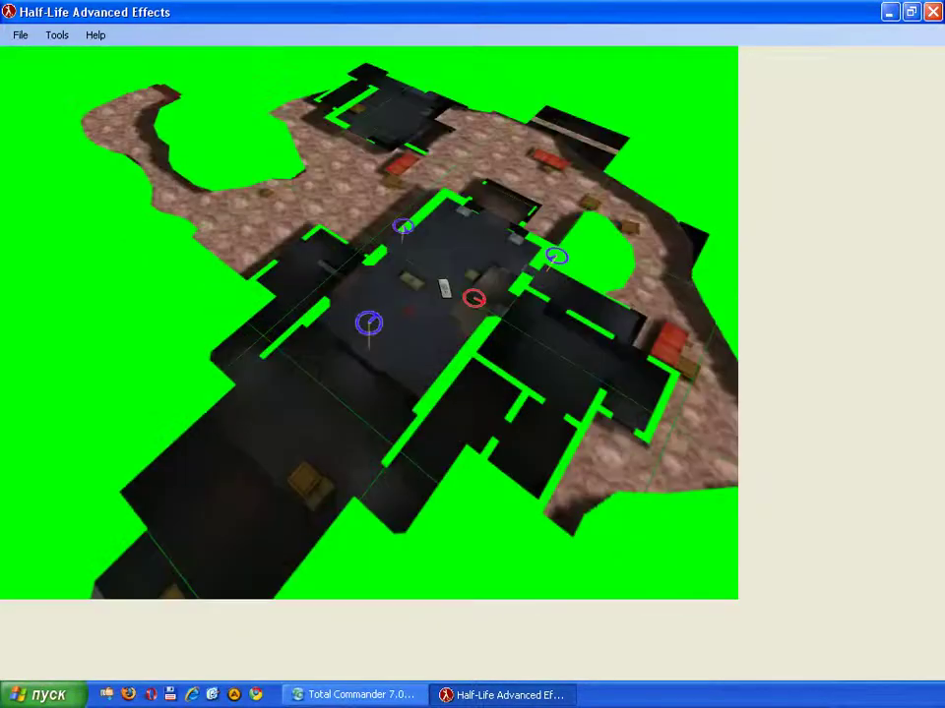
- Resume playback of hltv.dem, record a short stretch of gameplay with sampling enabled, and pause the demo
{"action": "key", "text": "Escape"}
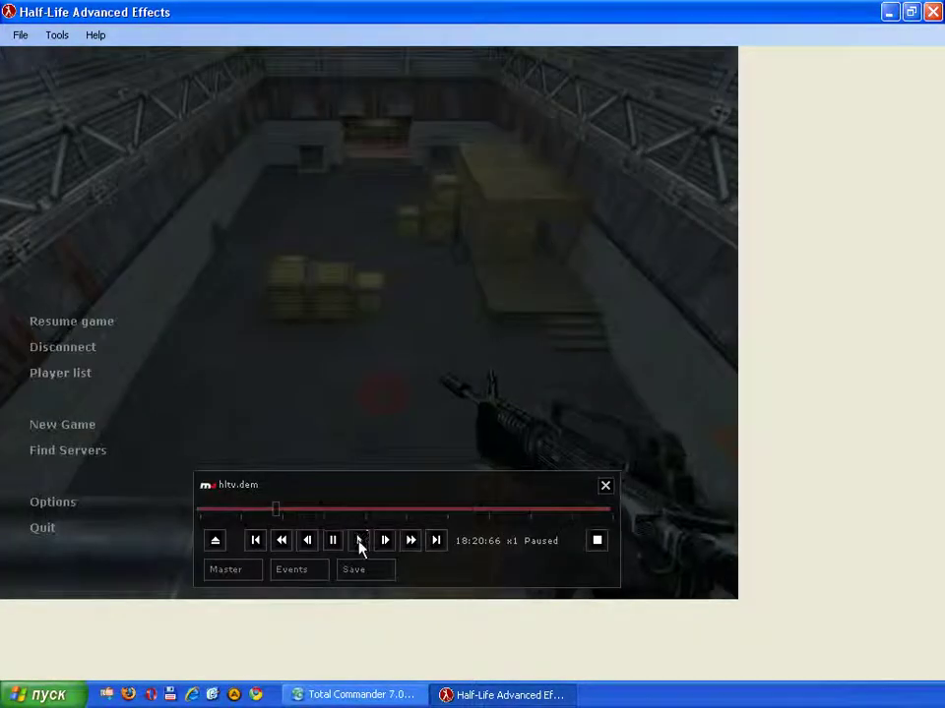
{"action": "left_click", "coordinate": [359, 543]}
{"action": "key", "text": "Escape"}
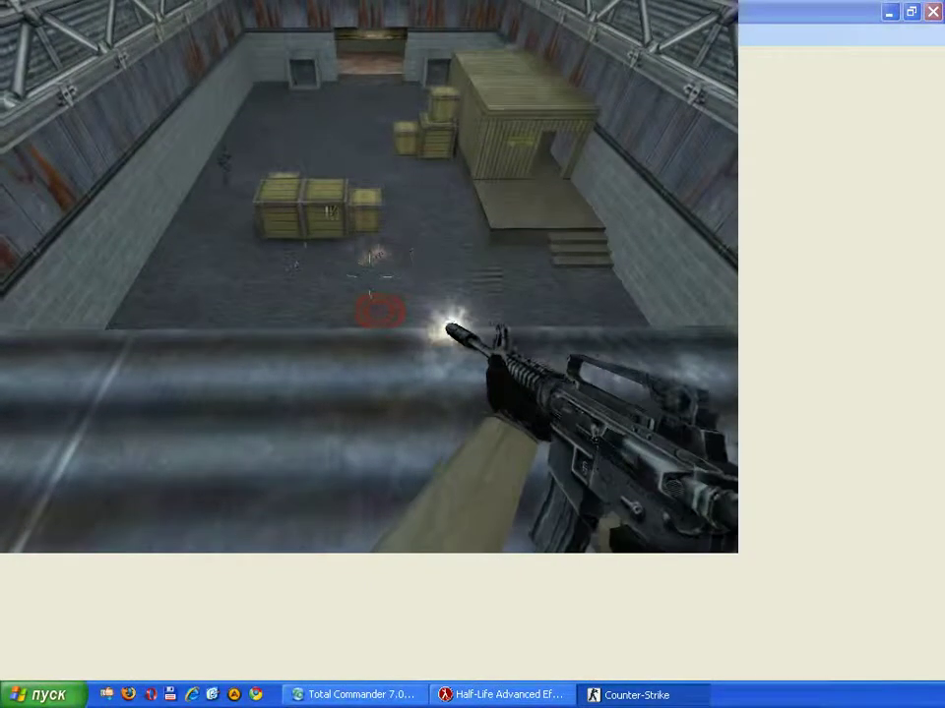
{"action": "key", "text": "Escape"}
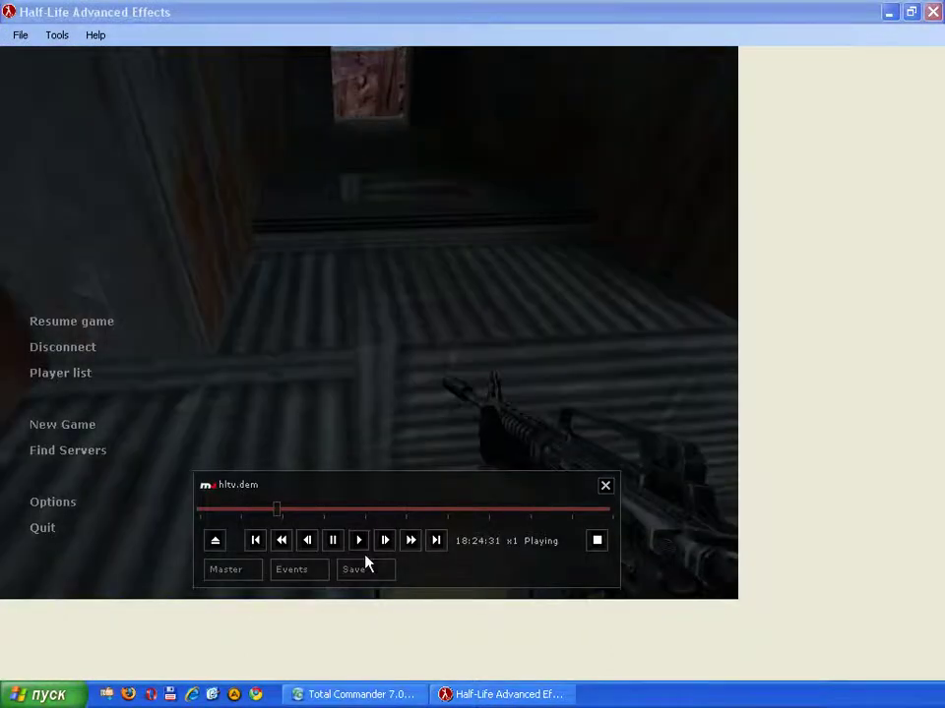
{"action": "left_click", "coordinate": [333, 543]}
- Switch to Total Commander, check the newly recorded lol_12 files in g:\records, and return to Half-Life Advanced Effects
{"action": "left_click", "coordinate": [352, 693]}
{"action": "left_click", "coordinate": [139, 249]}
{"action": "mouse_move", "coordinate": [467, 251]}
{"action": "left_mouse_down"}
{"action": "mouse_move", "coordinate": [464, 554]}
{"action": "mouse_move", "coordinate": [464, 242]}
{"action": "left_mouse_up"}
{"action": "left_click", "coordinate": [222, 242]}
{"action": "left_click", "coordinate": [497, 694]}
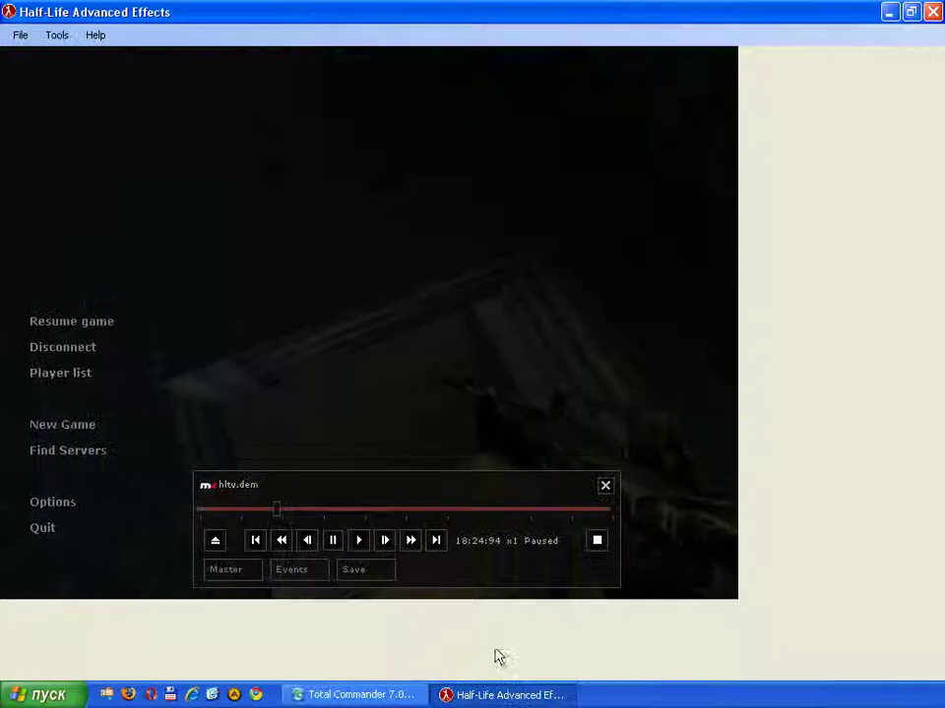
- Run mirv_movie_depthdump 0 in the console to turn off the depth dump
{"action": "key", "text": "grave"}
{"action": "type", "text": "mirv_de"}
{"action": "key", "text": "BackSpace"}
{"action": "key", "text": "BackSpace"}
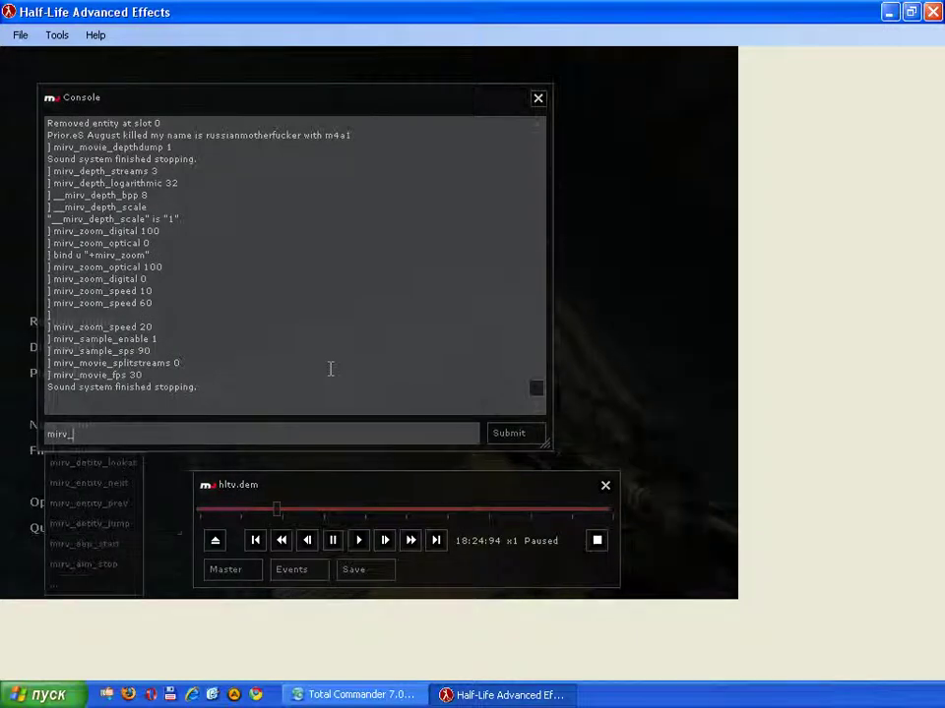
{"action": "type", "text": "movie_de"}
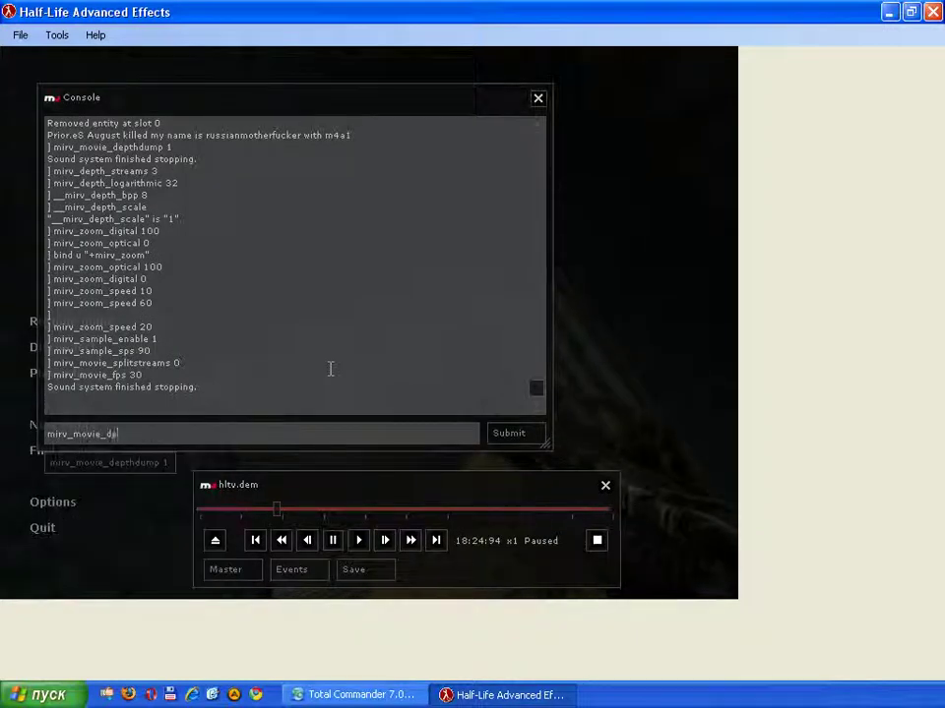
{"action": "type", "text": "pthdump 0"}
{"action": "key", "text": "Return"}
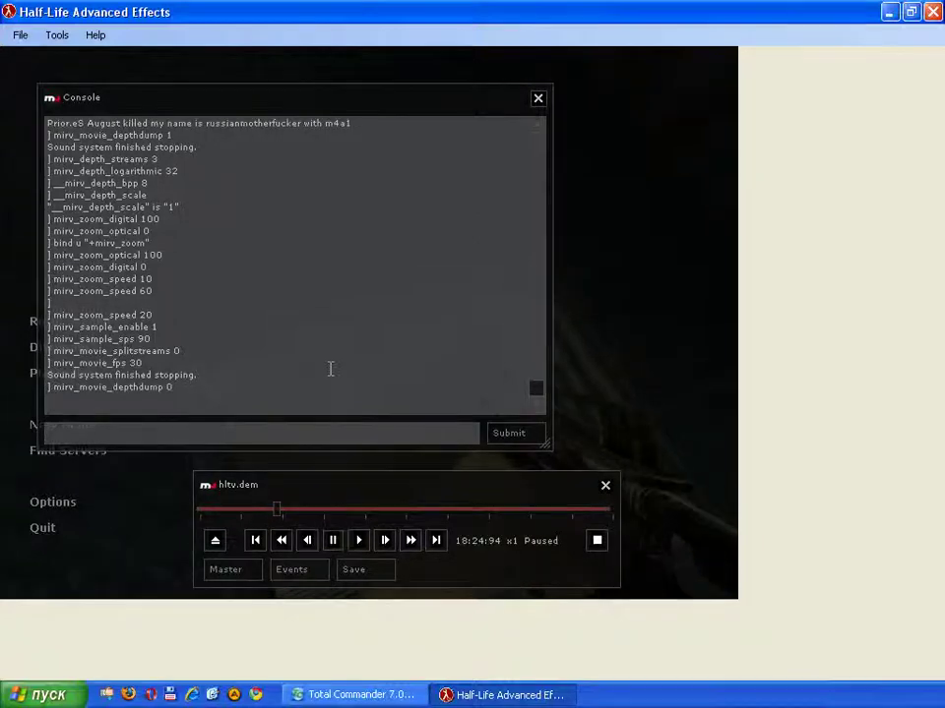
- Delete all lol_12 recording files from g:\records in Total Commander and switch back to Half-Life Advanced Effects
{"action": "key", "text": "alt+Tab"}
{"action": "key", "text": "ctrl+a"}
{"action": "key", "text": "Delete"}
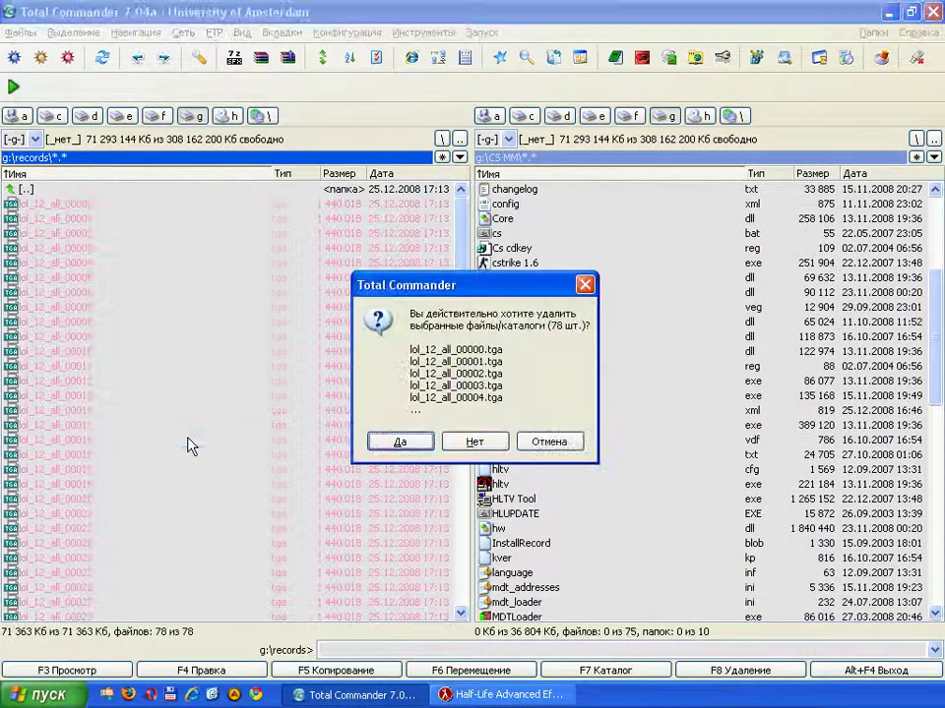
{"action": "key", "text": "Return"}
{"action": "key", "text": "alt+Tab"}
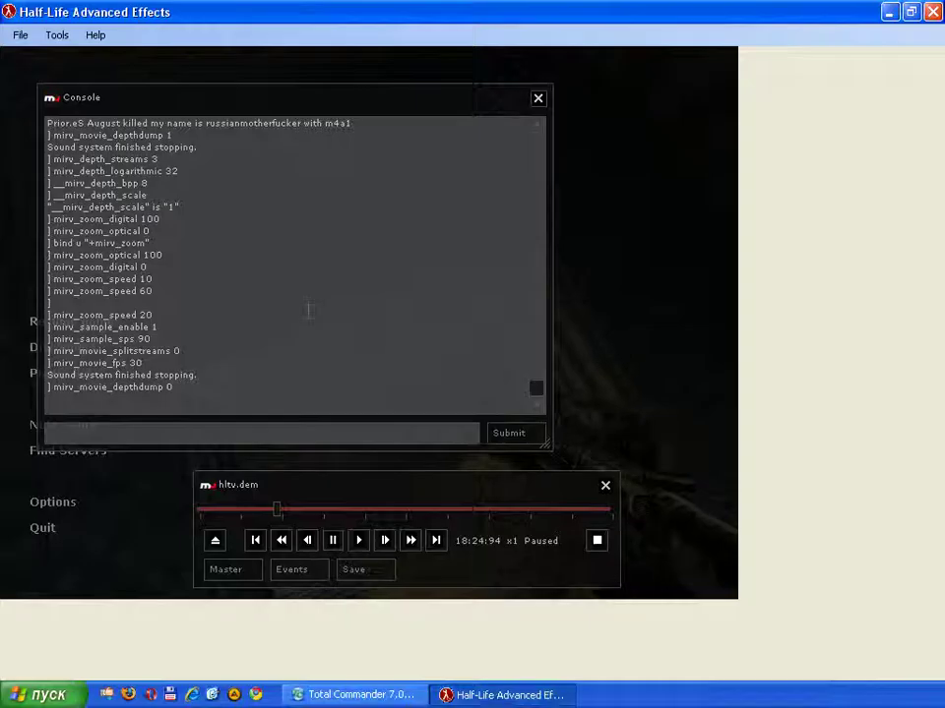
- Close the console, resume hltv.dem, record another short stretch of gameplay, and pause playback
{"action": "key", "text": "Escape"}
{"action": "key", "text": "Escape"}
{"action": "left_click", "coordinate": [358, 540]}
{"action": "key", "text": "Escape"}
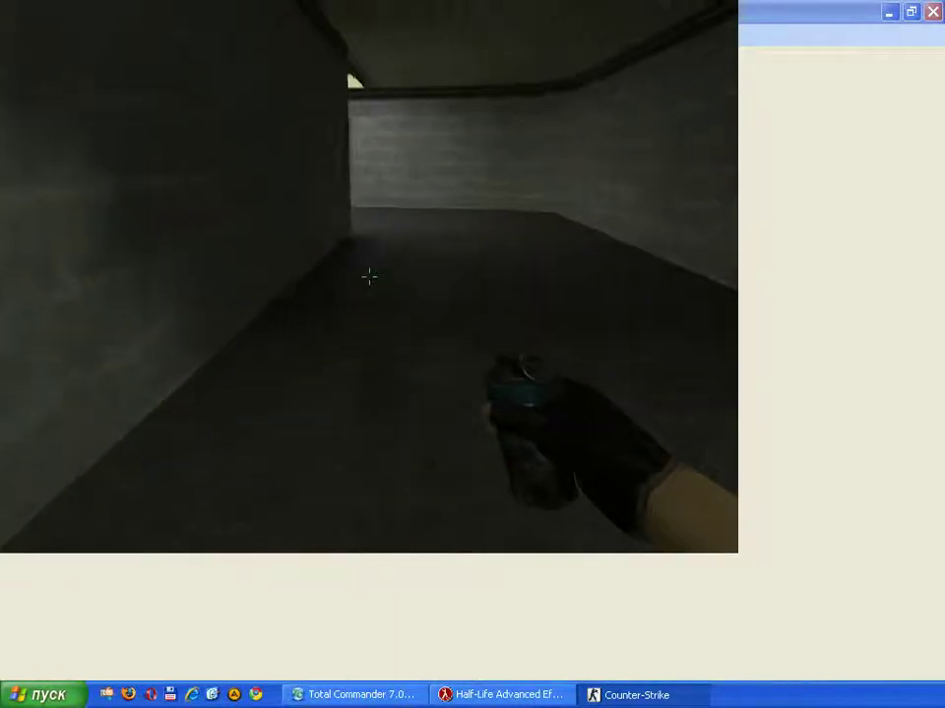
{"action": "key", "text": "Escape"}
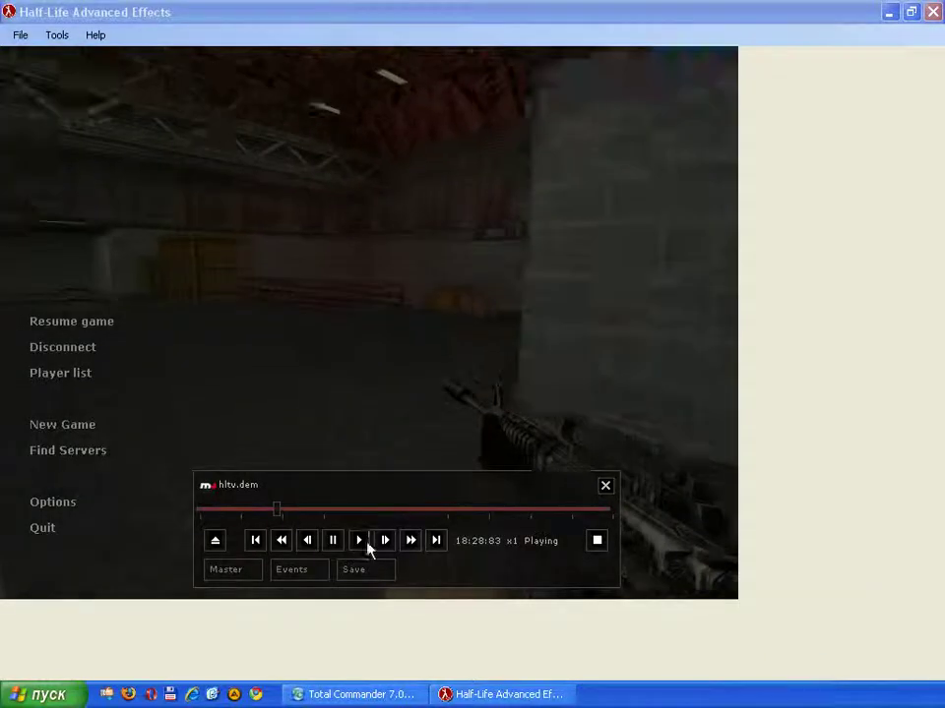
{"action": "left_click", "coordinate": [333, 540]}
- In Total Commander, look through the lol_13 files in g:\records and browse the sampled frames through lol_13_samp_00051 in ACDSee
{"action": "left_click", "coordinate": [364, 695]}
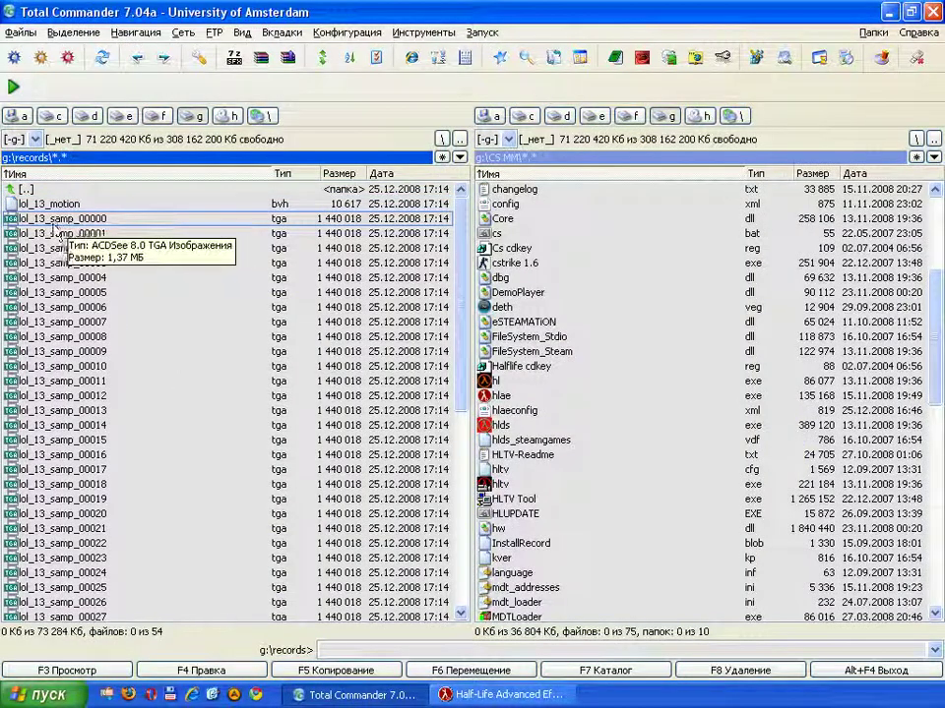
{"action": "left_click_drag", "start_coordinate": [461, 238], "coordinate": [460, 444]}
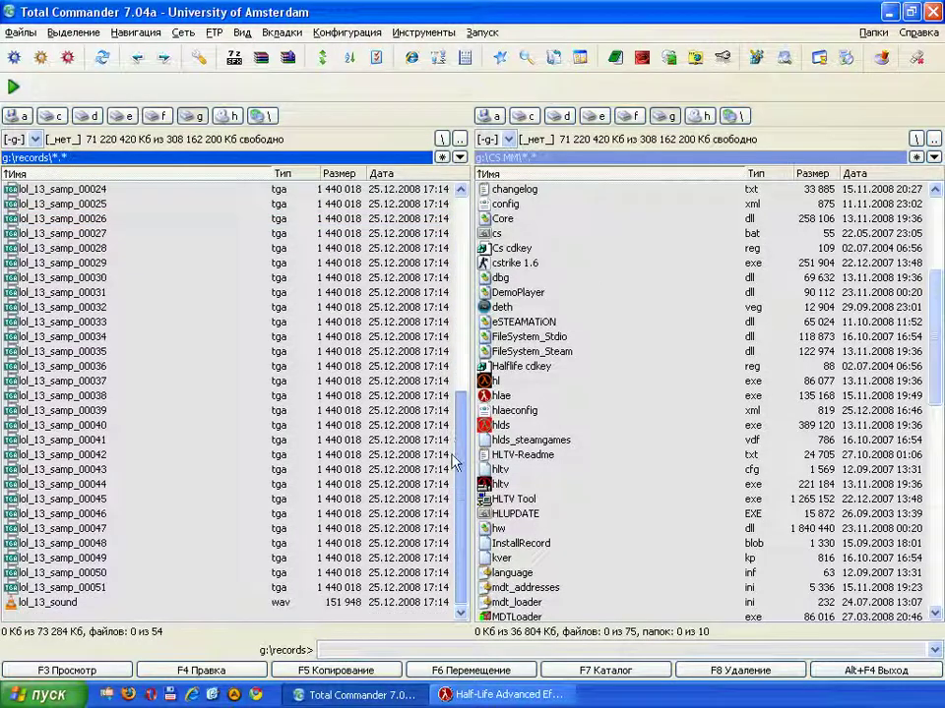
{"action": "left_click_drag", "start_coordinate": [455, 495], "coordinate": [459, 286]}
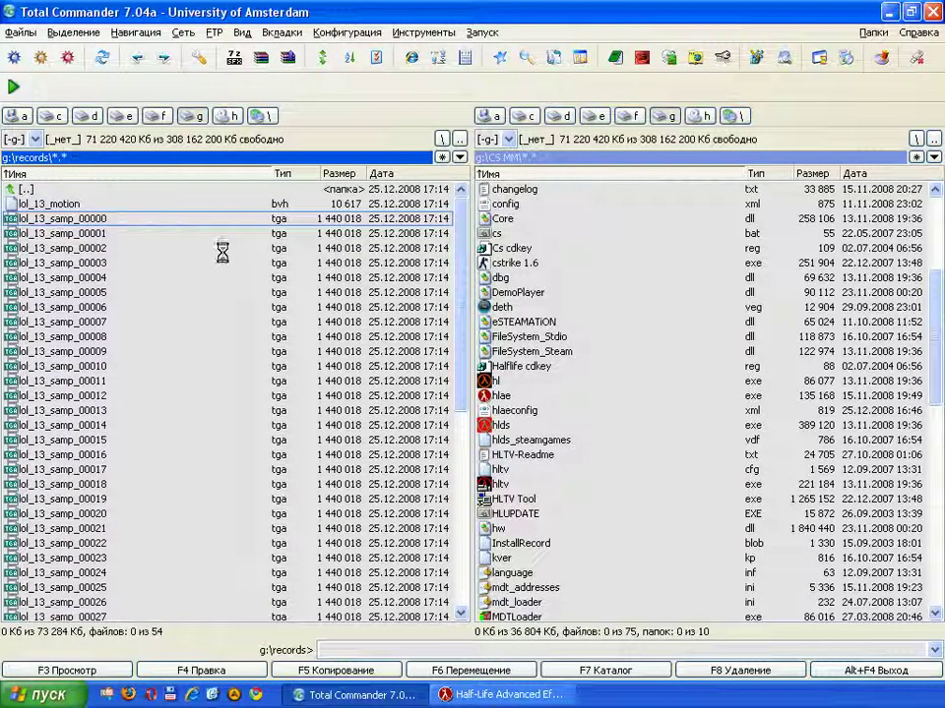
{"action": "scroll", "coordinate": [387, 312], "scroll_direction": "down", "scroll_amount": 2}
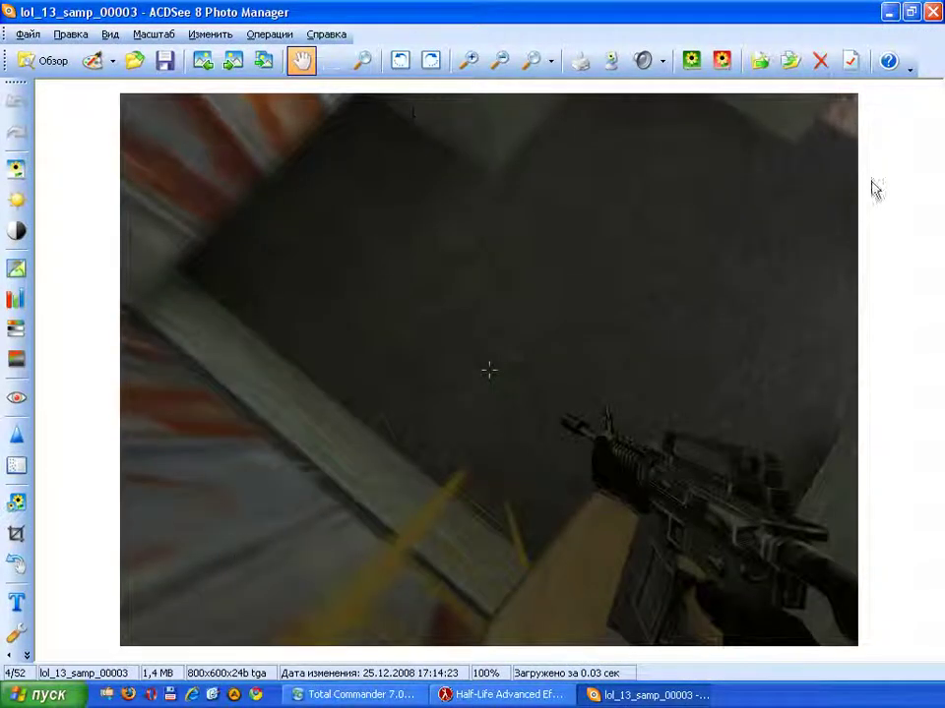
{"action": "scroll", "coordinate": [210, 492], "scroll_direction": "down", "scroll_amount": 20}
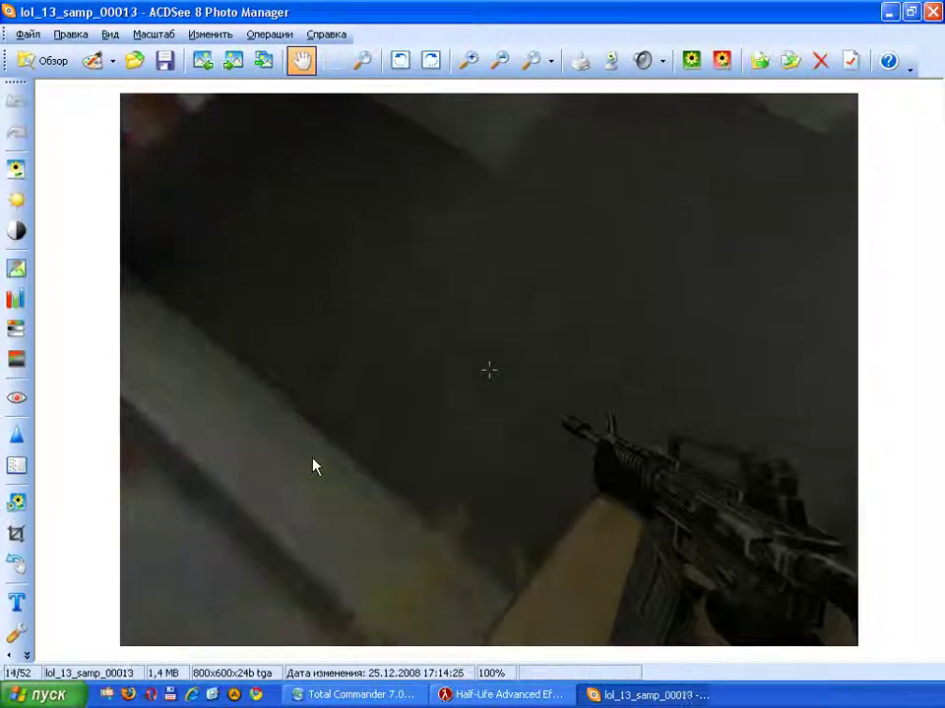
{"action": "scroll", "coordinate": [311, 454], "scroll_direction": "down", "scroll_amount": 17}
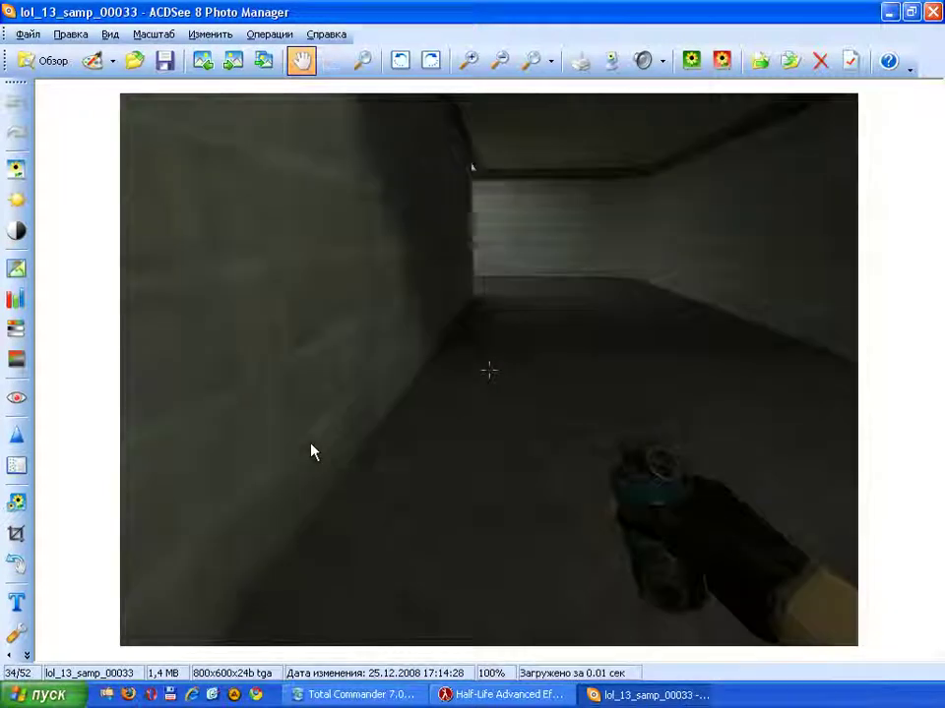
{"action": "scroll", "coordinate": [311, 452], "scroll_direction": "down", "scroll_amount": 10}
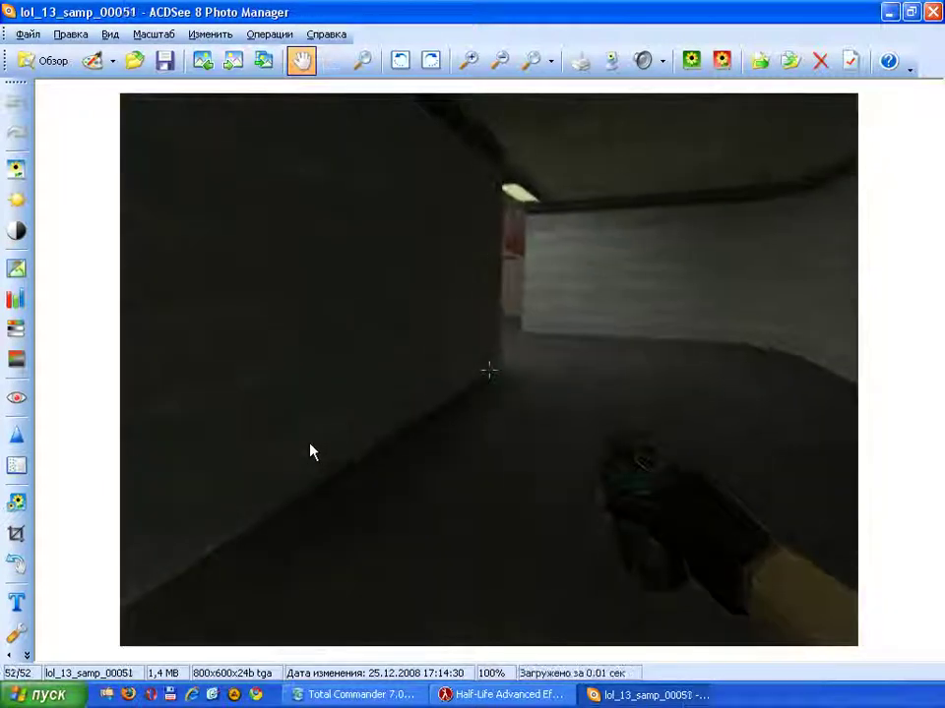
{"action": "key", "text": "Escape"}
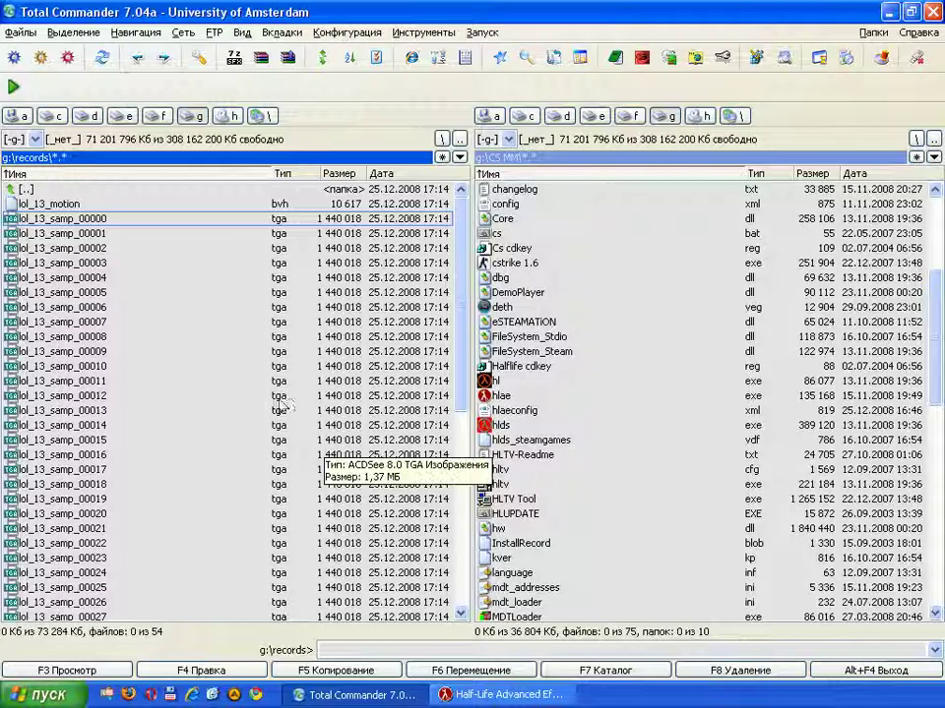
- Delete all lol_13 recording files from g:\records
{"action": "key", "text": "ctrl+a"}
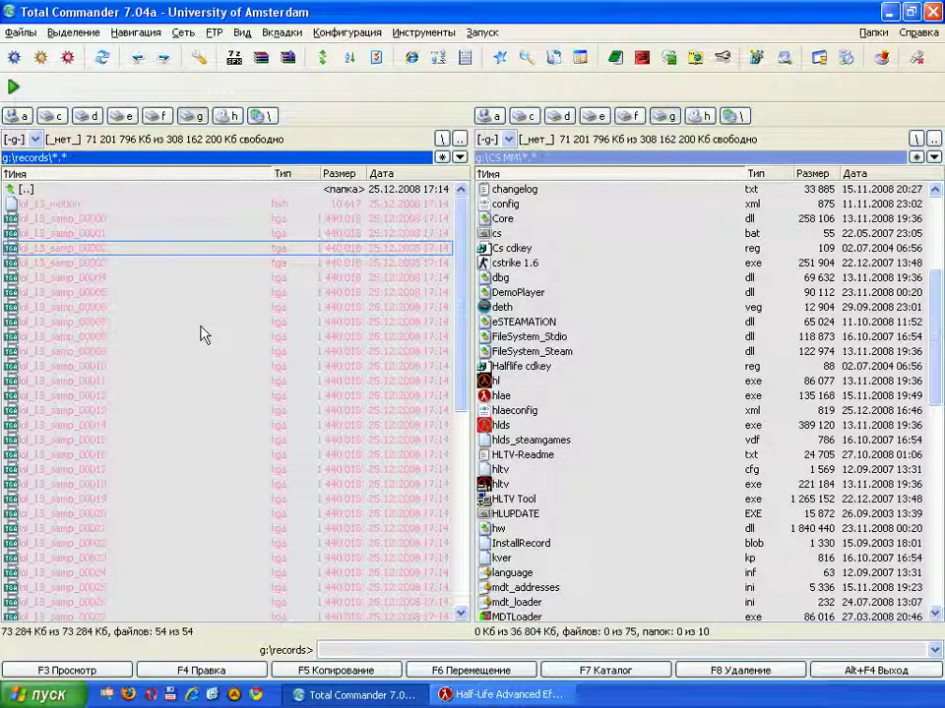
{"action": "key", "text": "Delete"}
{"action": "key", "text": "Return"}
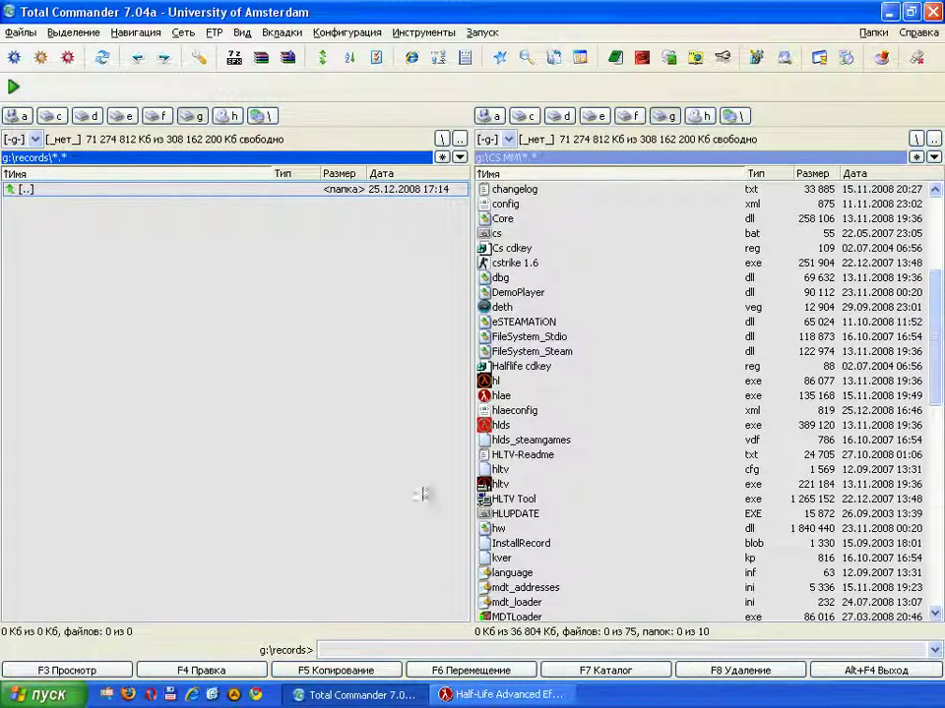
- Switch to Half-Life Advanced Effects and run mirv_sample_sps 1200 in the console to raise the sampling rate
{"action": "left_click", "coordinate": [502, 695]}
{"action": "key", "text": "grave"}
{"action": "type", "text": "mirv_sa"}
{"action": "key", "text": "Tab"}
{"action": "key", "text": "Tab"}
{"action": "type", "text": "1200"}
{"action": "key", "text": "Return"}
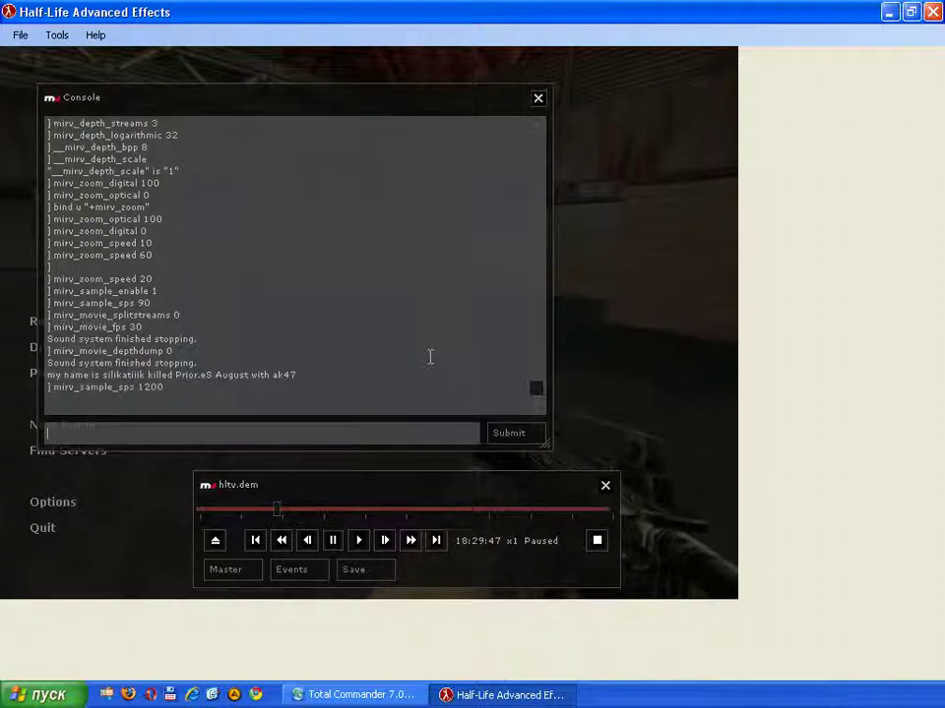
- Play hltv.dem, record a short stretch at the 1200 sampling rate, and pause the demo
{"action": "left_click", "coordinate": [360, 542]}
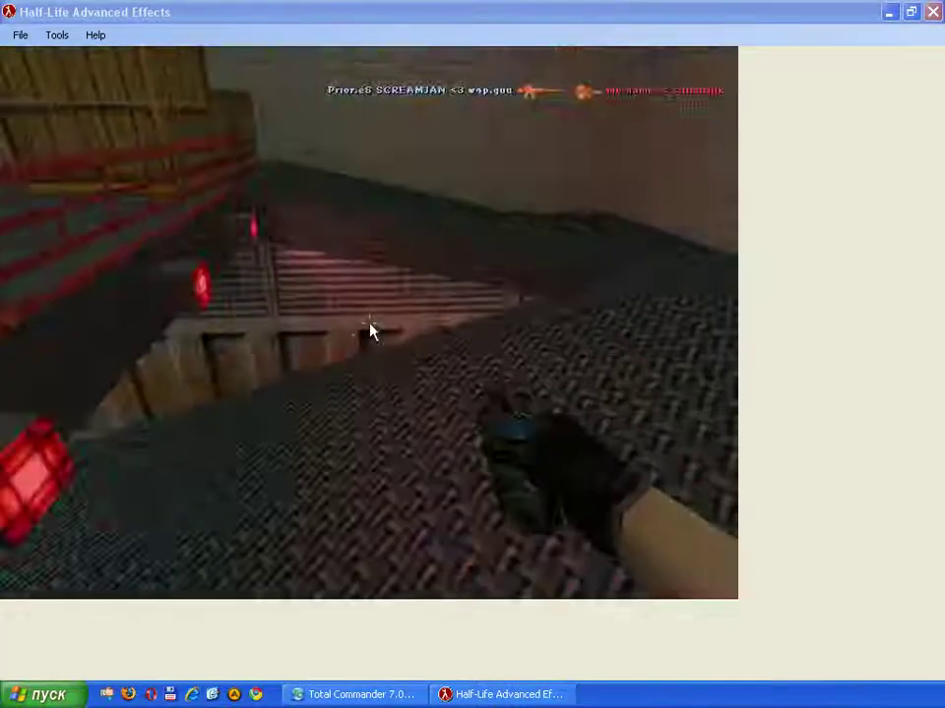
{"action": "key", "text": "Escape"}
{"action": "left_click", "coordinate": [334, 540]}
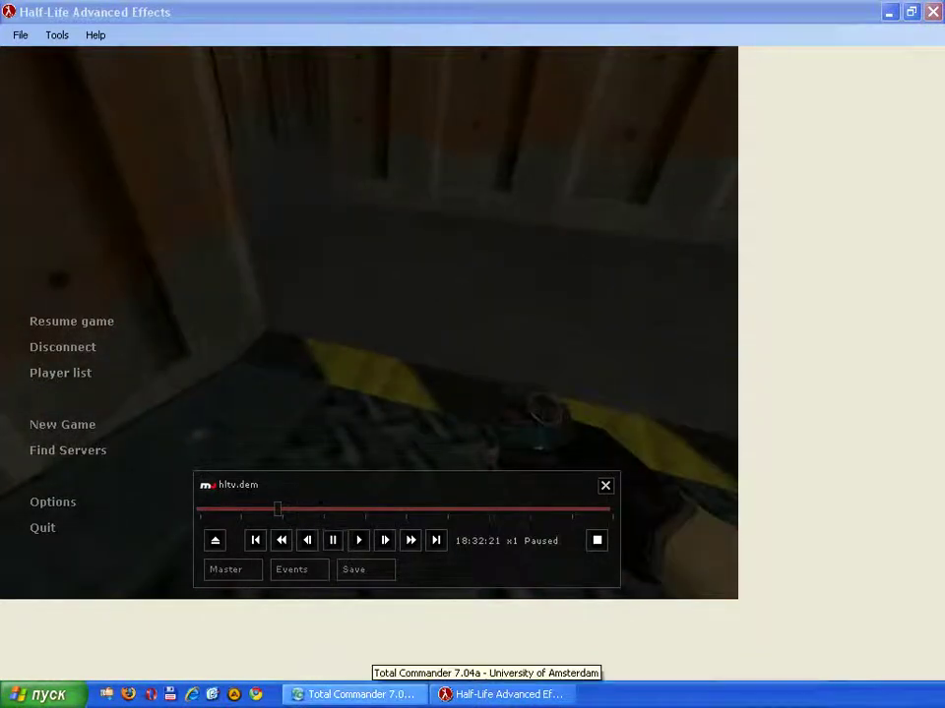
- Switch to Total Commander and examine the motion blur in frames lol_14_samp_00000 to lol_14_samp_00009 in ACDSee
{"action": "left_click", "coordinate": [387, 700]}
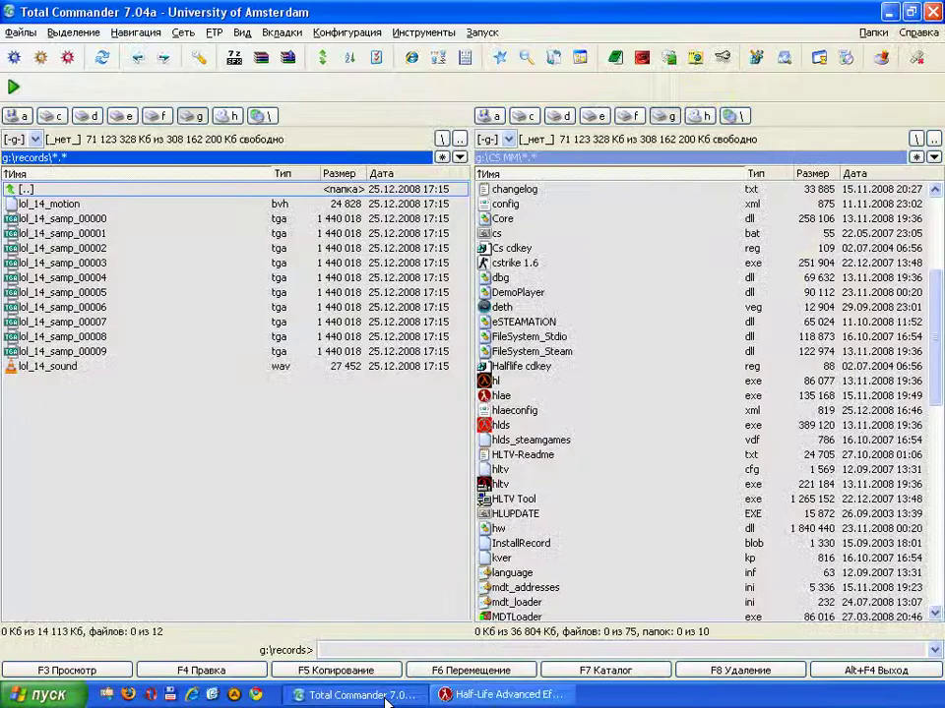
{"action": "left_click", "coordinate": [94, 221]}
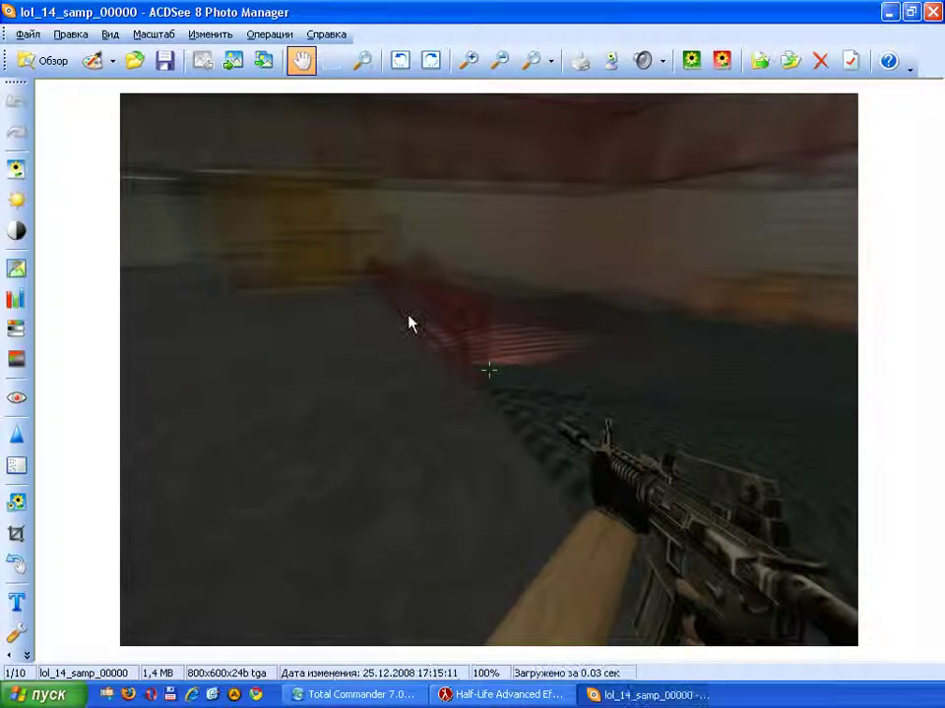
{"action": "scroll", "coordinate": [548, 225], "scroll_direction": "down", "scroll_amount": 9}
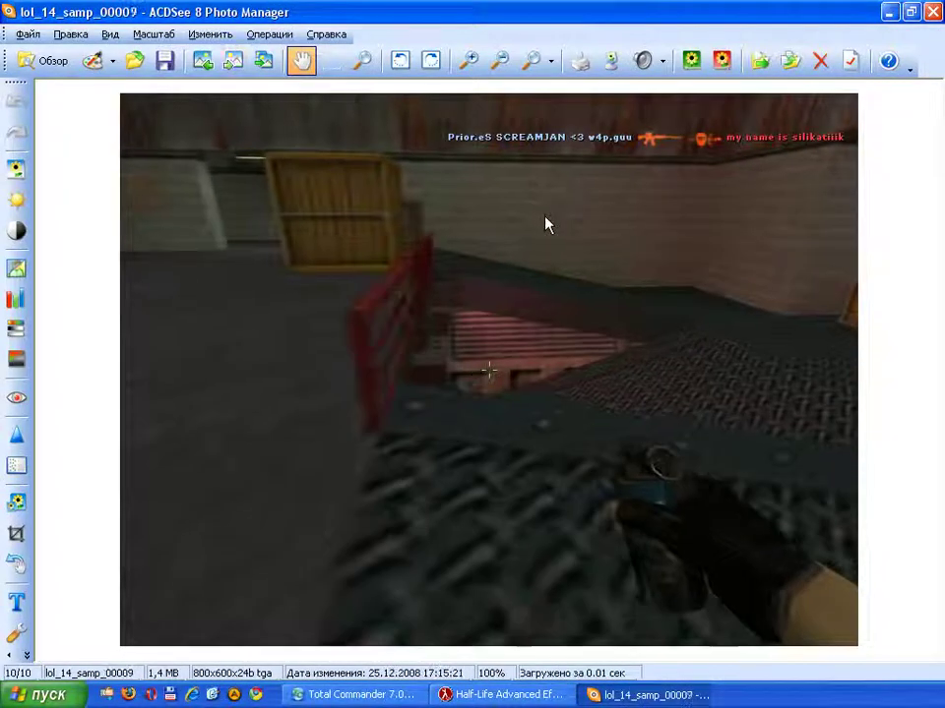
{"action": "key", "text": "Escape"}
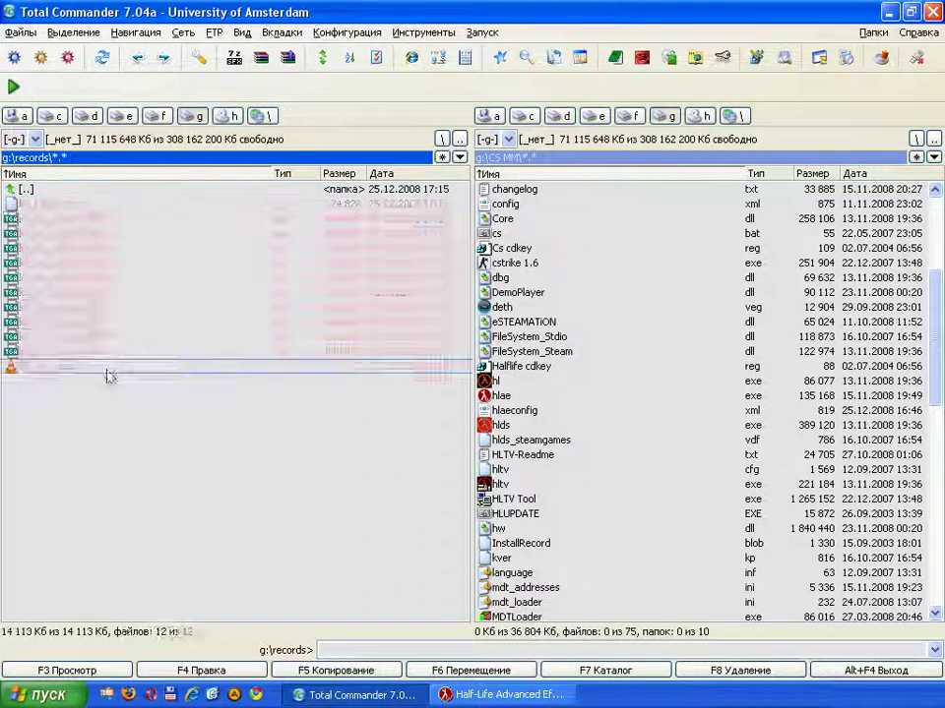
- Delete all lol_14 recording files from g:\records and switch back to Half-Life Advanced Effects
{"action": "key", "text": "Delete"}
{"action": "key", "text": "Return"}
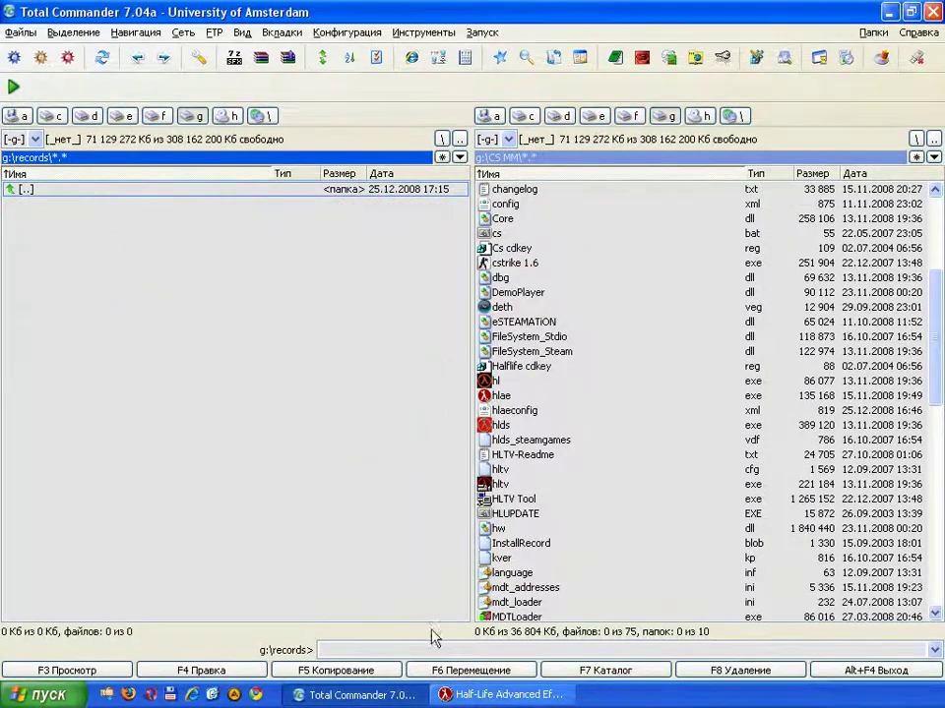
{"action": "key", "text": "alt+Tab"}
- Set the additional sample overlap by running __mirv_sample_addoverlap 2 in the console
{"action": "type", "text": "__mirv_sa"}
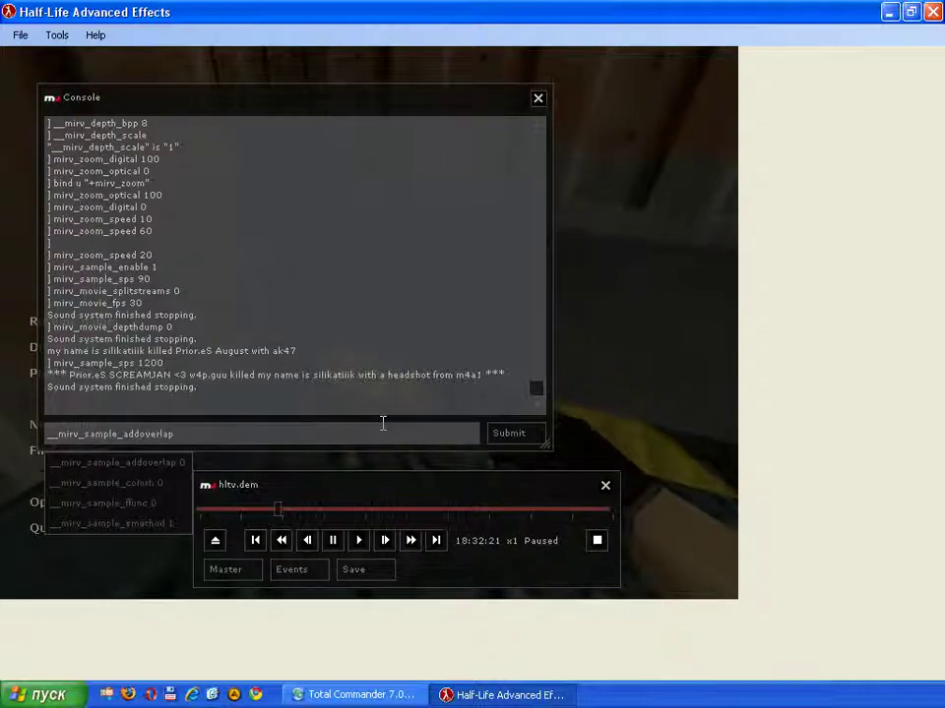
{"action": "type", "text": "0"}
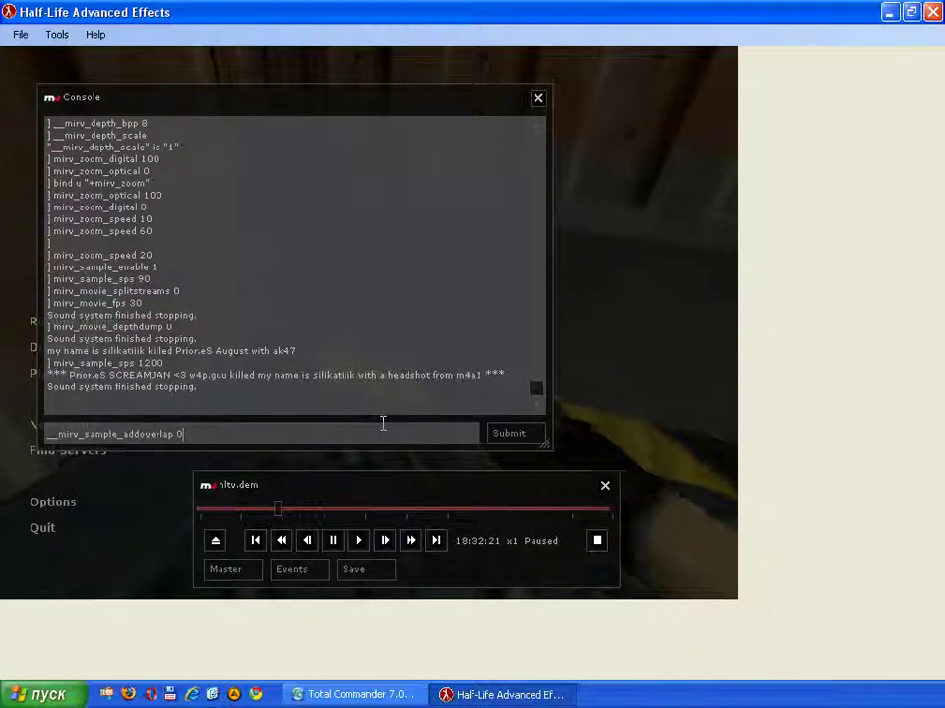
{"action": "key", "text": "Return"}
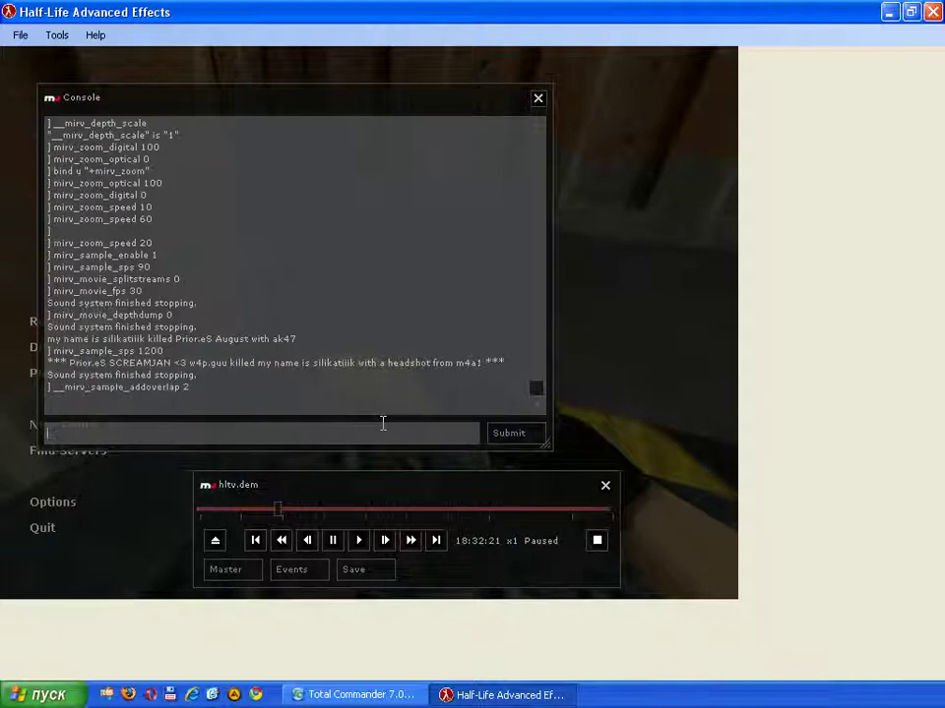
- Reopen the console and run mirv_sample_sps 90 to lower the sampling rate
{"action": "key", "text": "grave"}
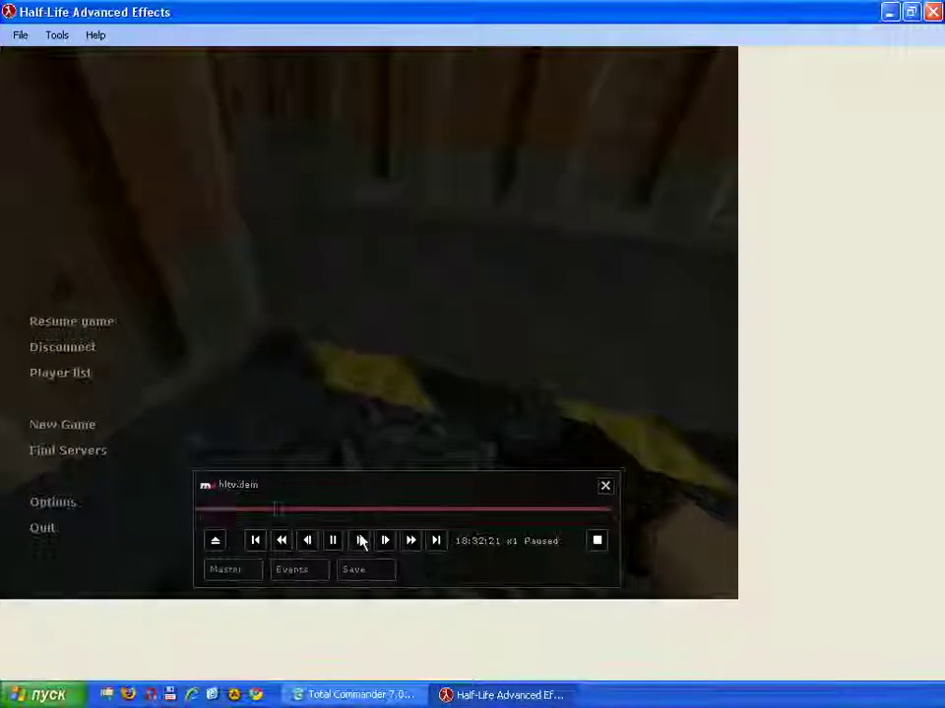
{"action": "key", "text": "grave"}
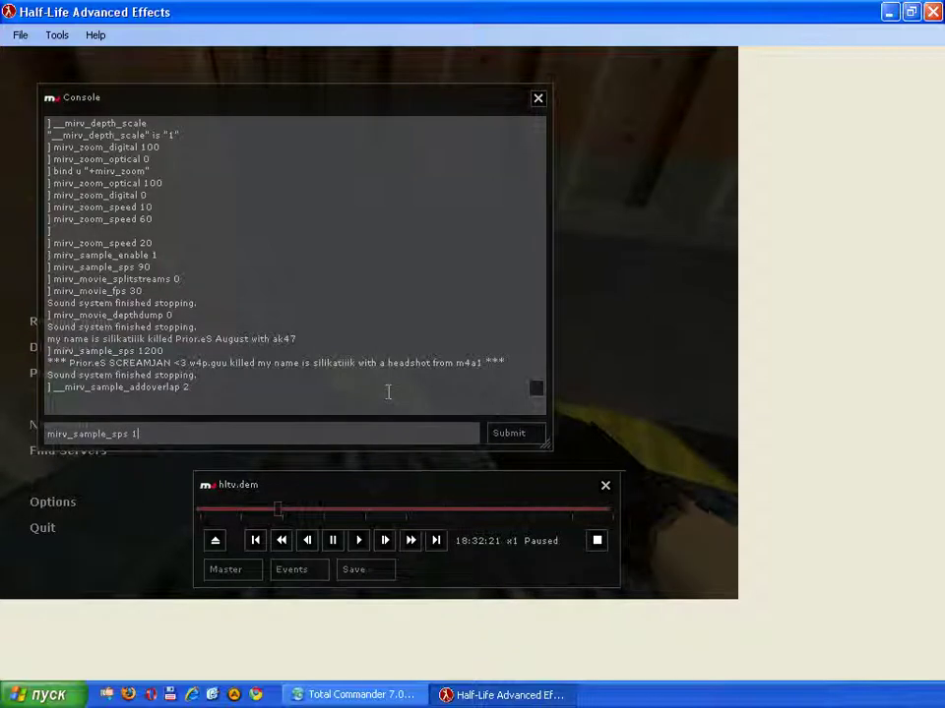
{"action": "key", "text": "Return"}
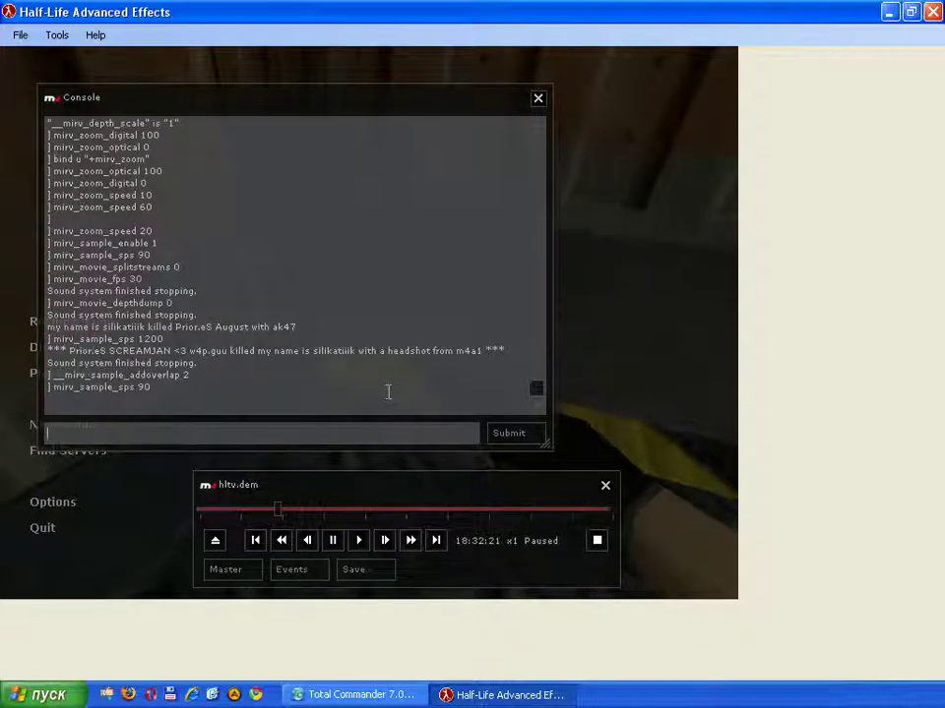
- Close the console, record a short sampled clip while hltv.dem plays, and pause the demo
{"action": "key", "text": "Escape"}
{"action": "key", "text": "Escape"}
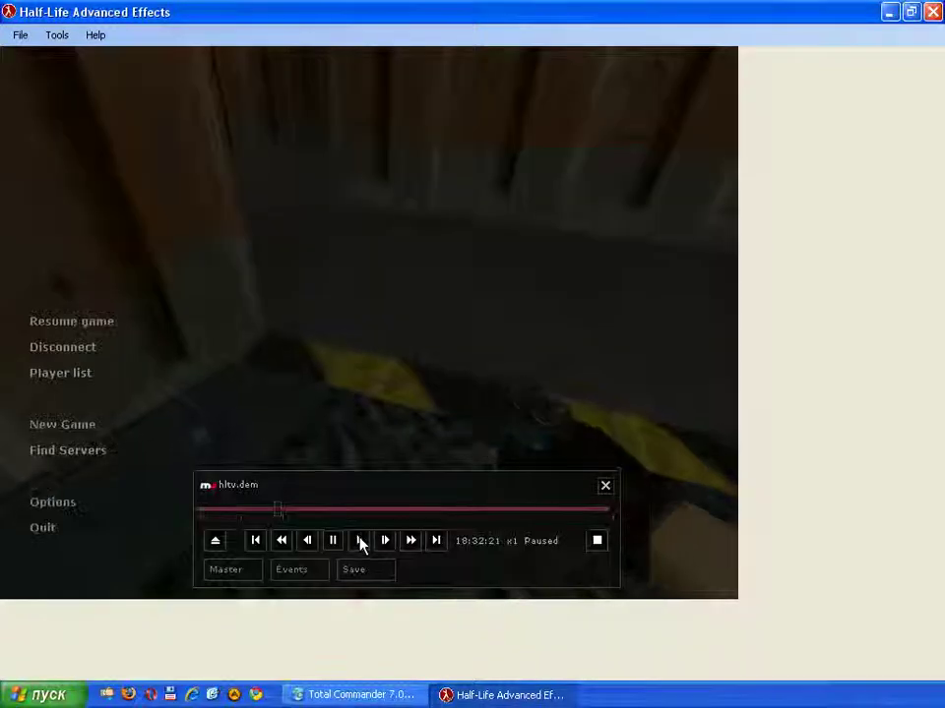
{"action": "key", "text": "Escape"}
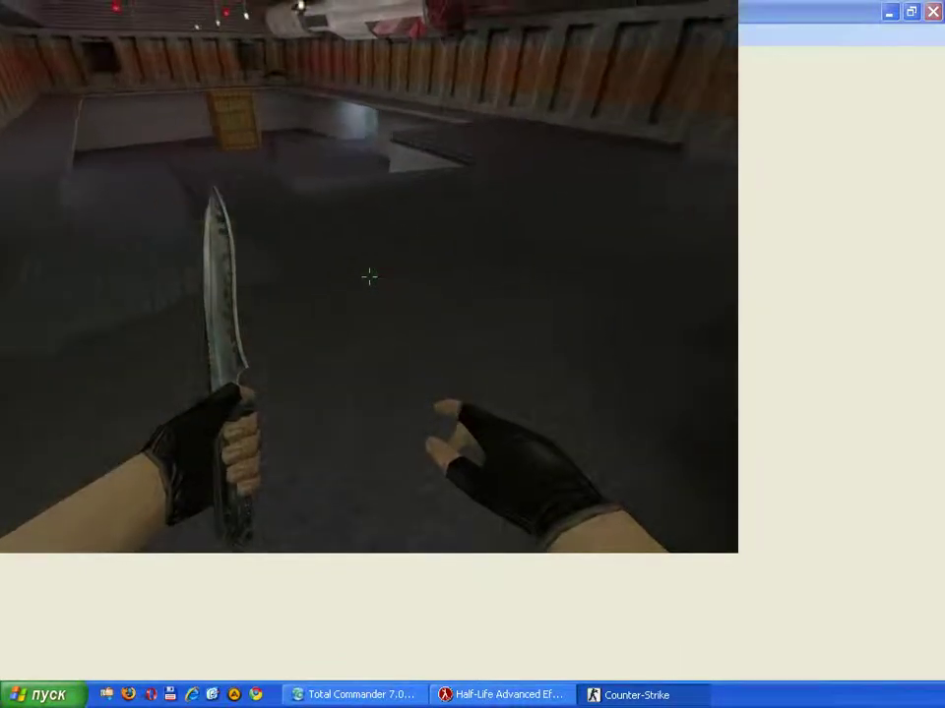
{"action": "key", "text": "Escape"}
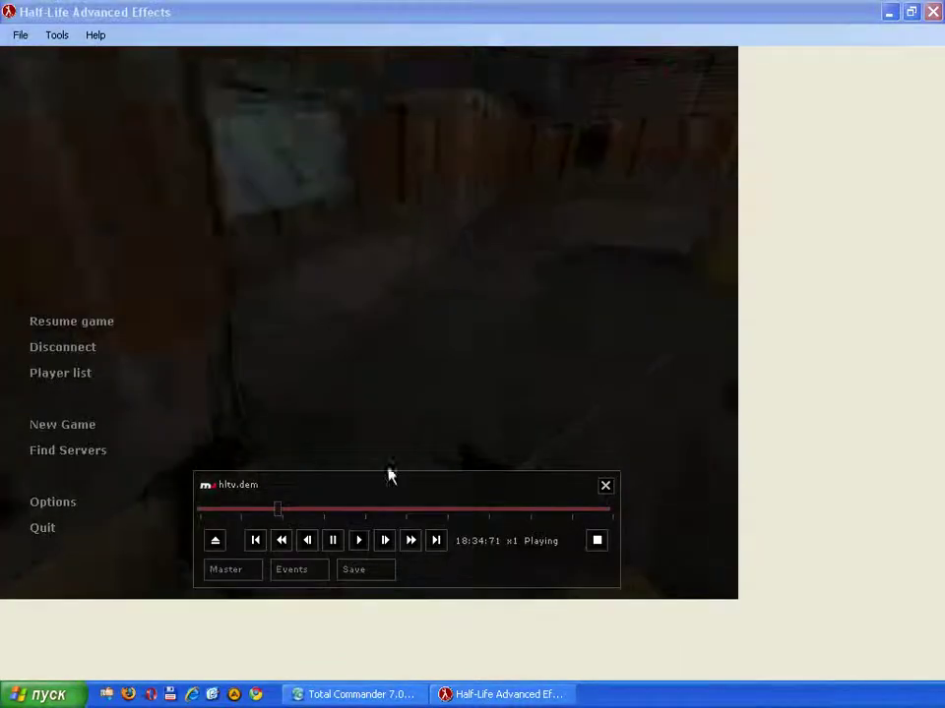
{"action": "left_click", "coordinate": [335, 540]}
- Switch to Total Commander and examine the motion blur in frames lol_15_samp_00000 to lol_15_samp_00015 in ACDSee
{"action": "left_click", "coordinate": [340, 694]}
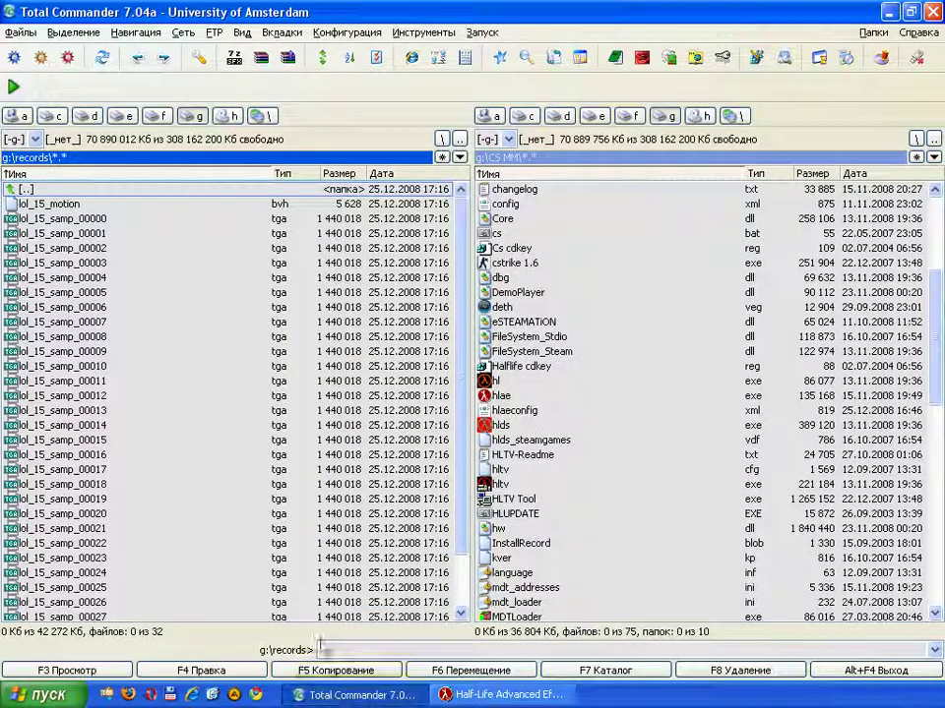
{"action": "double_click", "coordinate": [102, 222]}
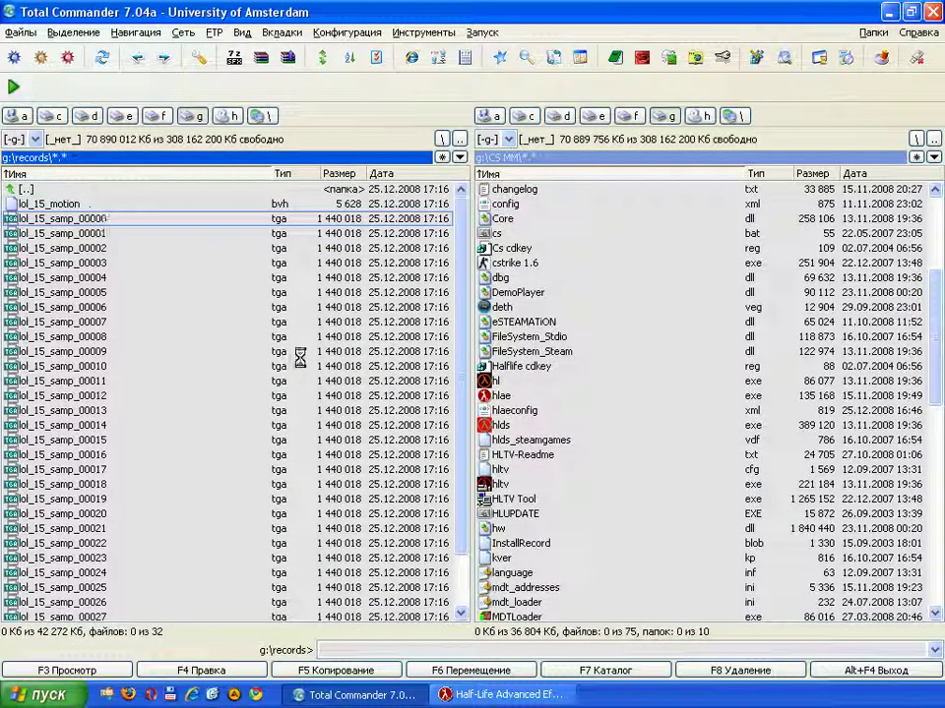
{"action": "scroll", "coordinate": [302, 366], "scroll_direction": "down", "scroll_amount": 3}
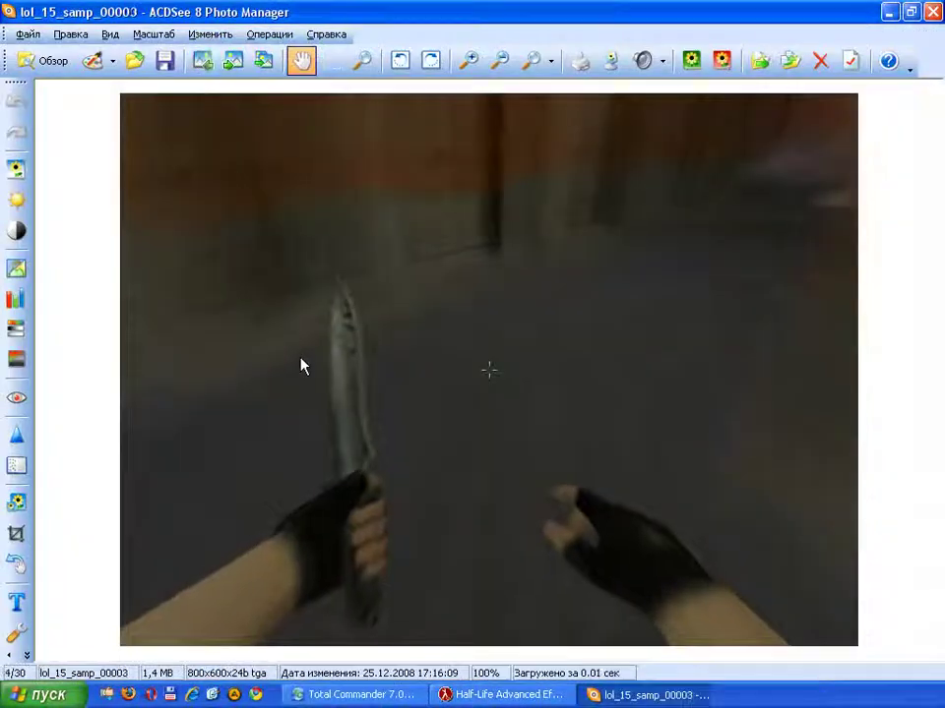
{"action": "scroll", "coordinate": [302, 366], "scroll_direction": "down", "scroll_amount": 10}
{"action": "scroll", "coordinate": [302, 366], "scroll_direction": "down", "scroll_amount": 2}
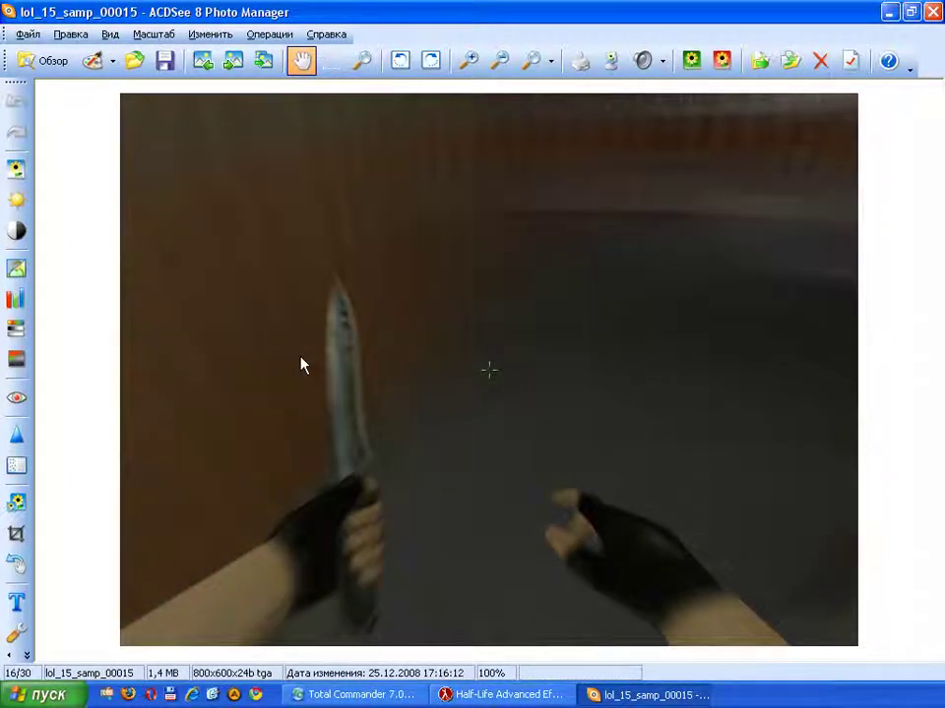
{"action": "scroll", "coordinate": [302, 366], "scroll_direction": "down", "scroll_amount": 14}
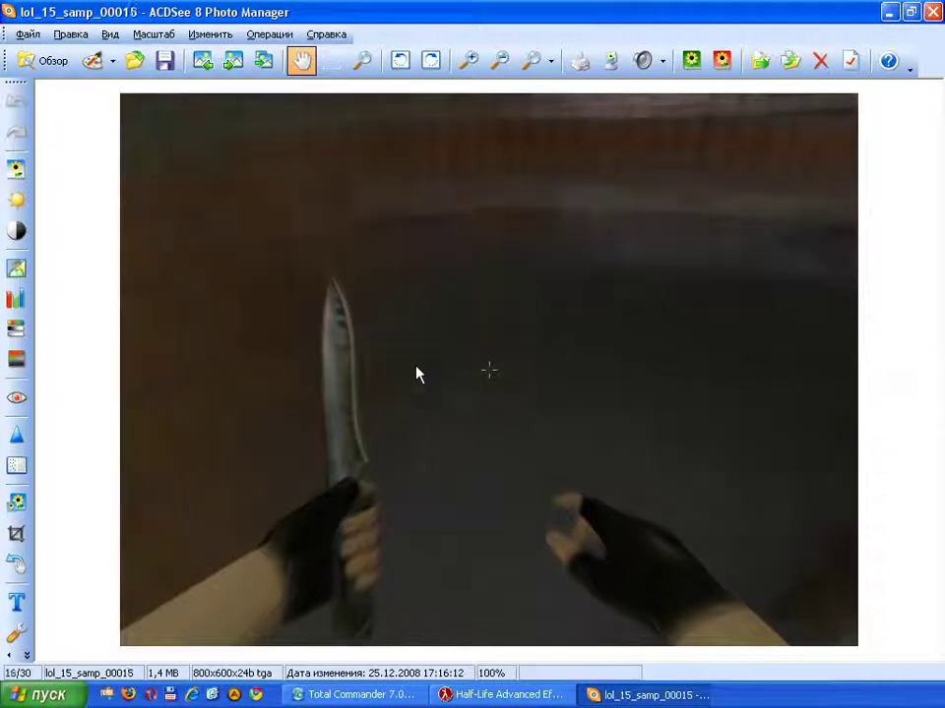
{"action": "key", "text": "Escape"}
- Select all lol_15 recording files in g:\records
{"action": "left_click", "coordinate": [156, 296]}
{"action": "left_click", "coordinate": [113, 219]}
{"action": "key", "text": "ctrl+a"}
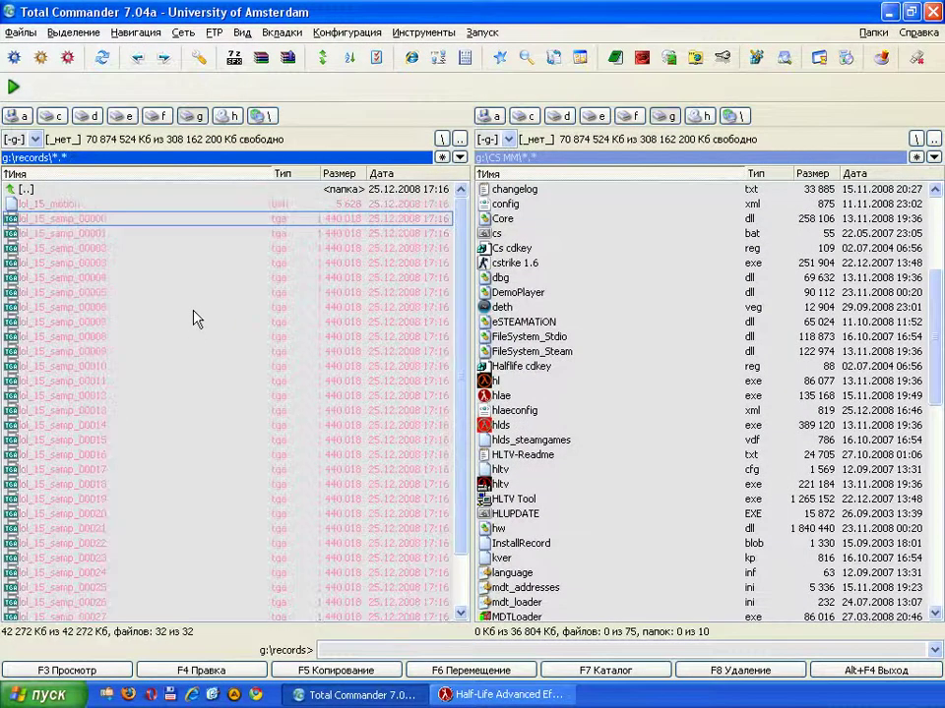
- Delete all the selected lol_15 recording files from g:\records
{"action": "key", "text": "Delete"}
{"action": "key", "text": "Return"}
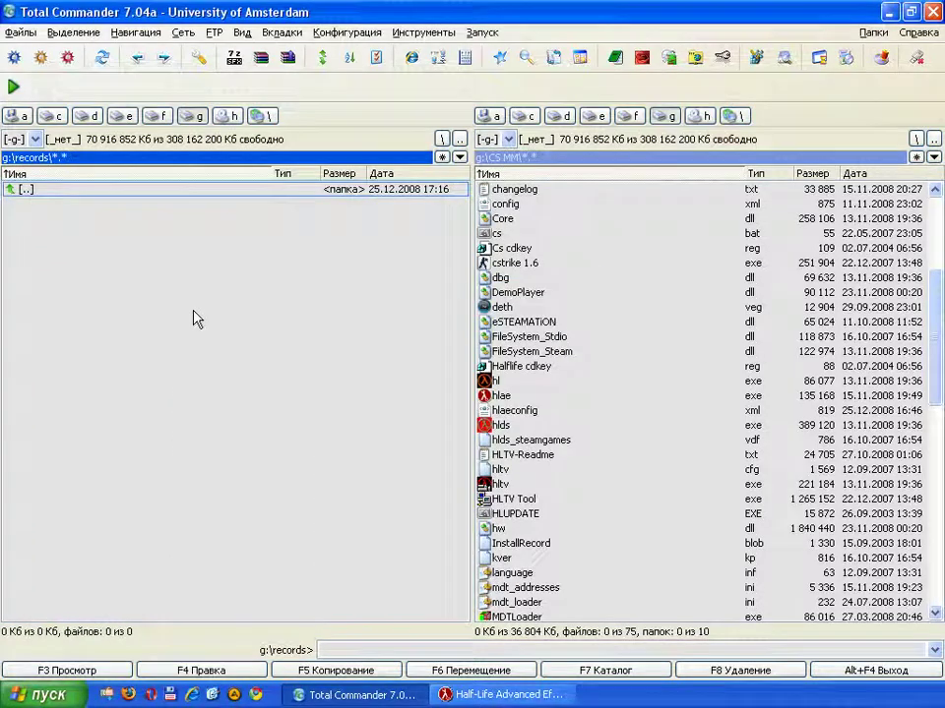
- Switch to Half-Life Advanced Effects and set __mirv_sample_ffunc to 0 in the console
{"action": "left_click", "coordinate": [492, 695]}
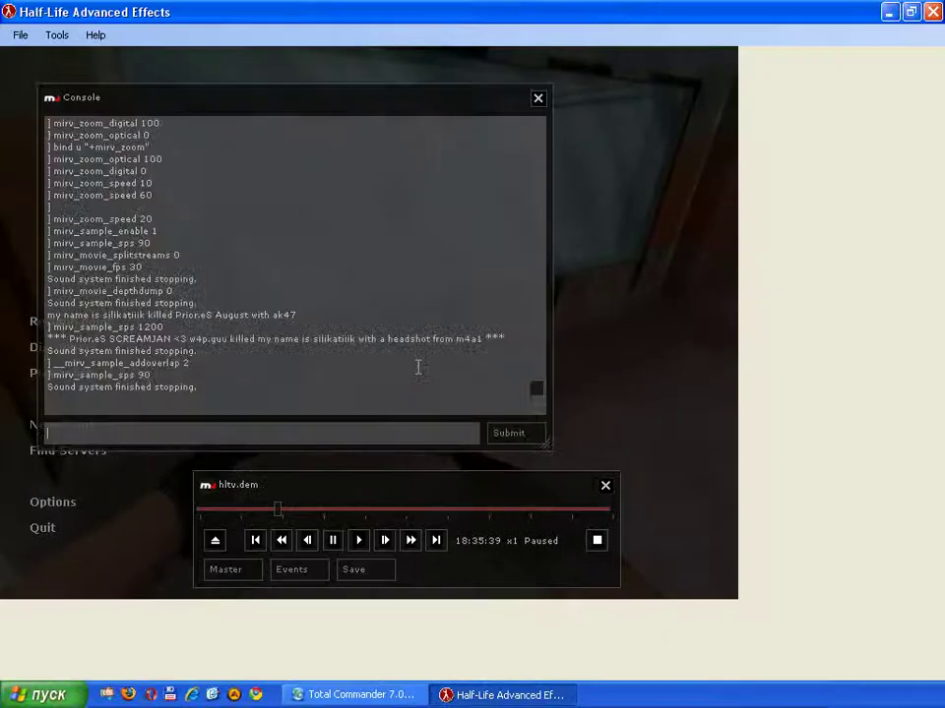
{"action": "type", "text": "__mir"}
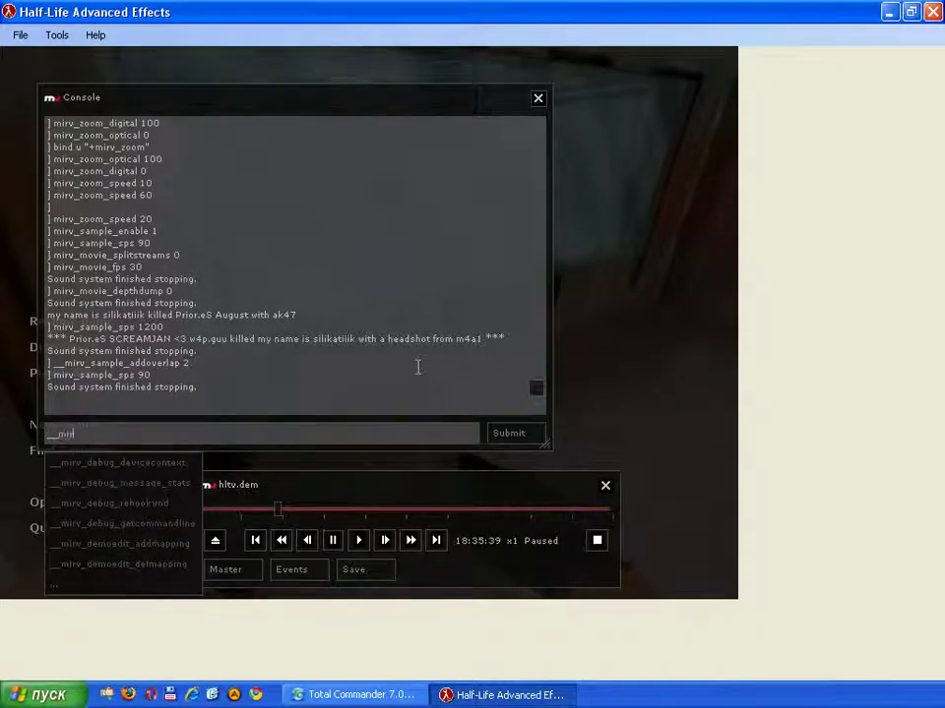
{"action": "type", "text": "v_sampl"}
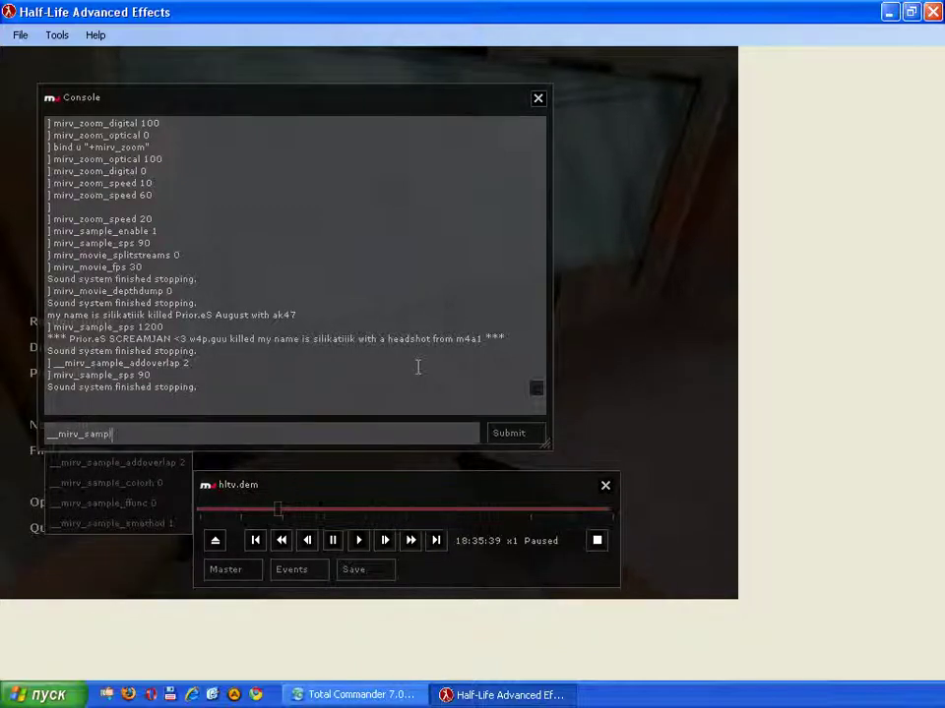
{"action": "type", "text": "e_ffunc "}
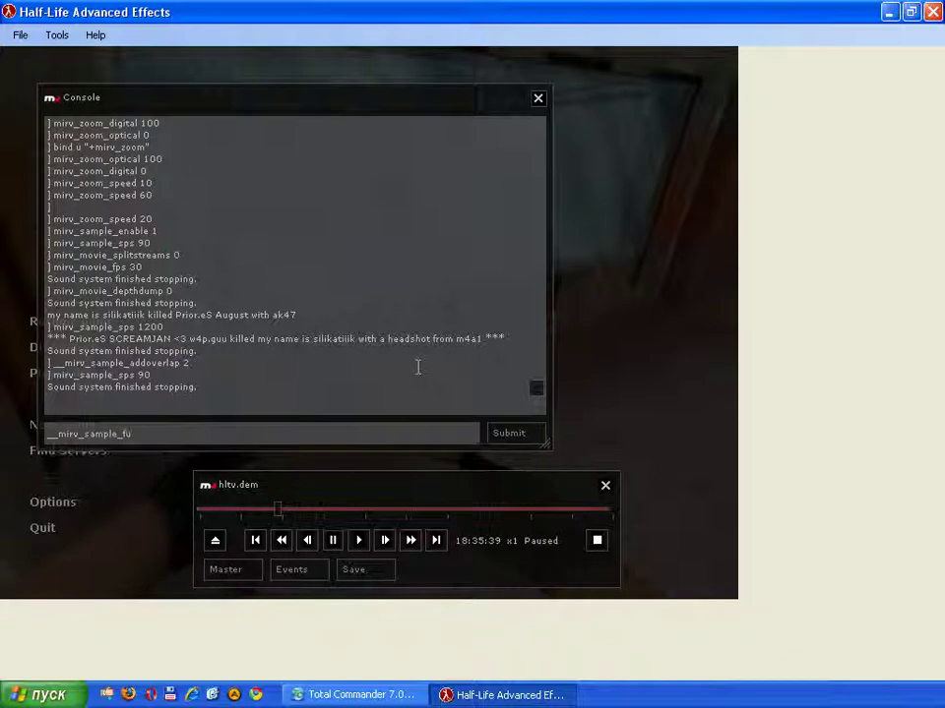
{"action": "type", "text": "0"}
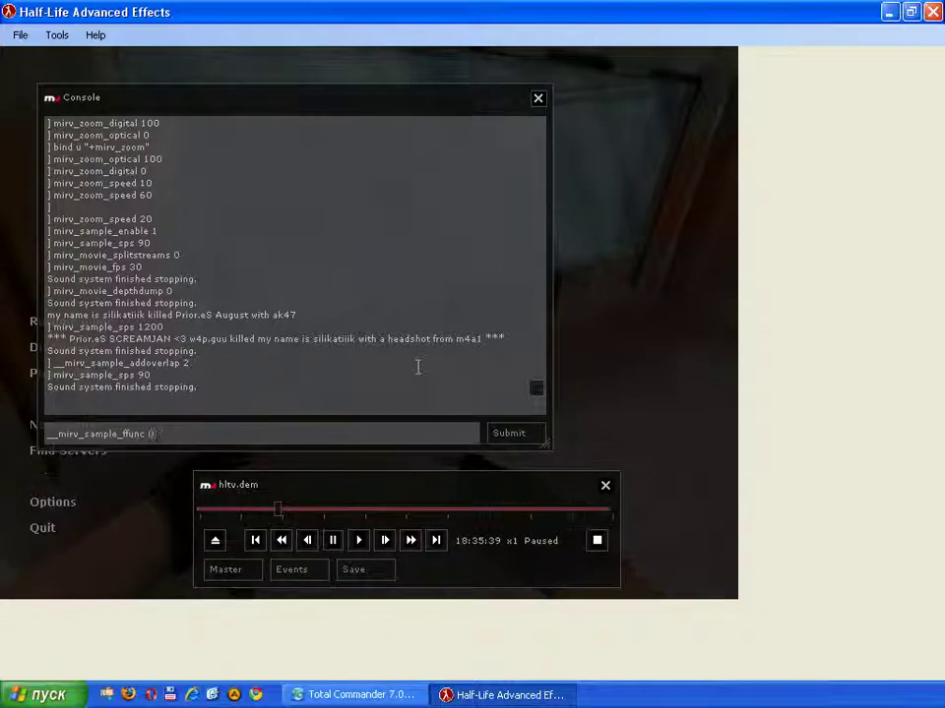
{"action": "key", "text": "Return"}
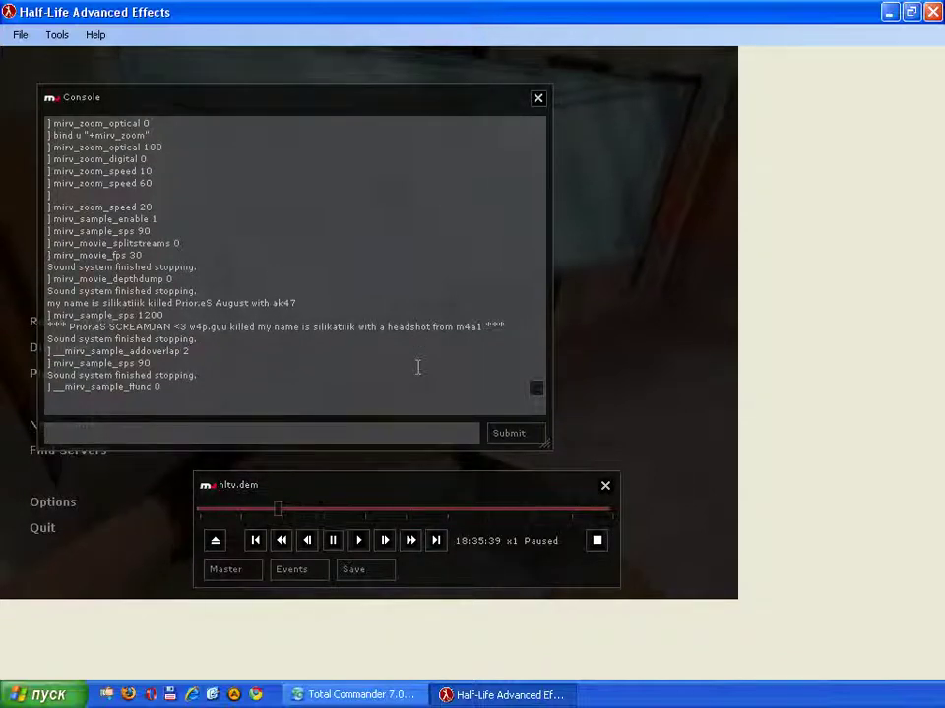
- Set __mirv_sample_colorh to 0 in the console
{"action": "type", "text": "__m"}
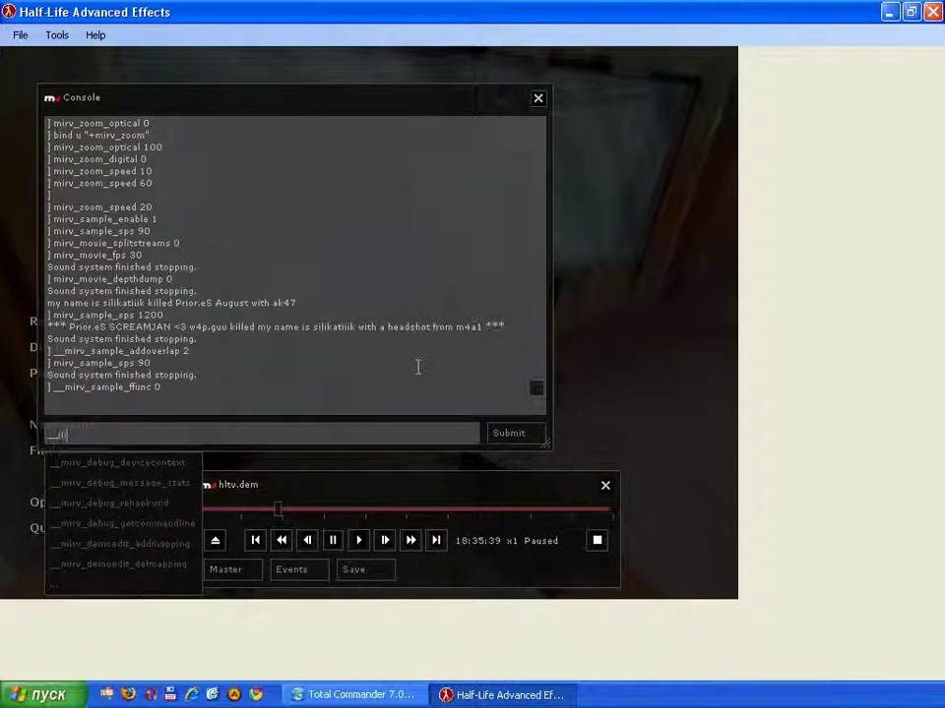
{"action": "key", "text": "Tab"}
{"action": "key", "text": "Tab"}
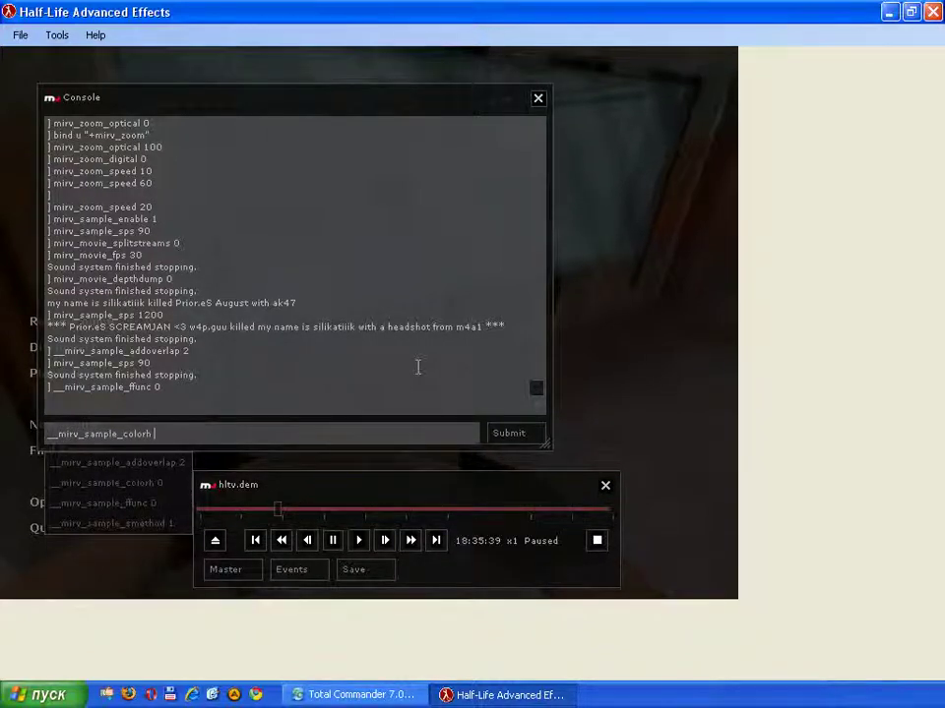
{"action": "type", "text": "1"}
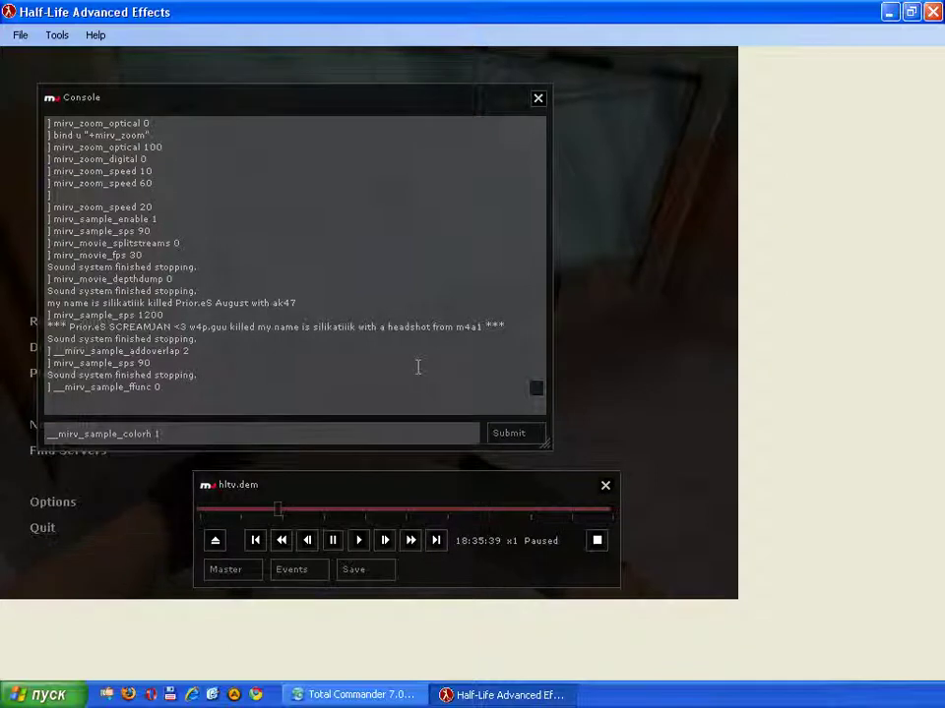
{"action": "key", "text": "BackSpace"}
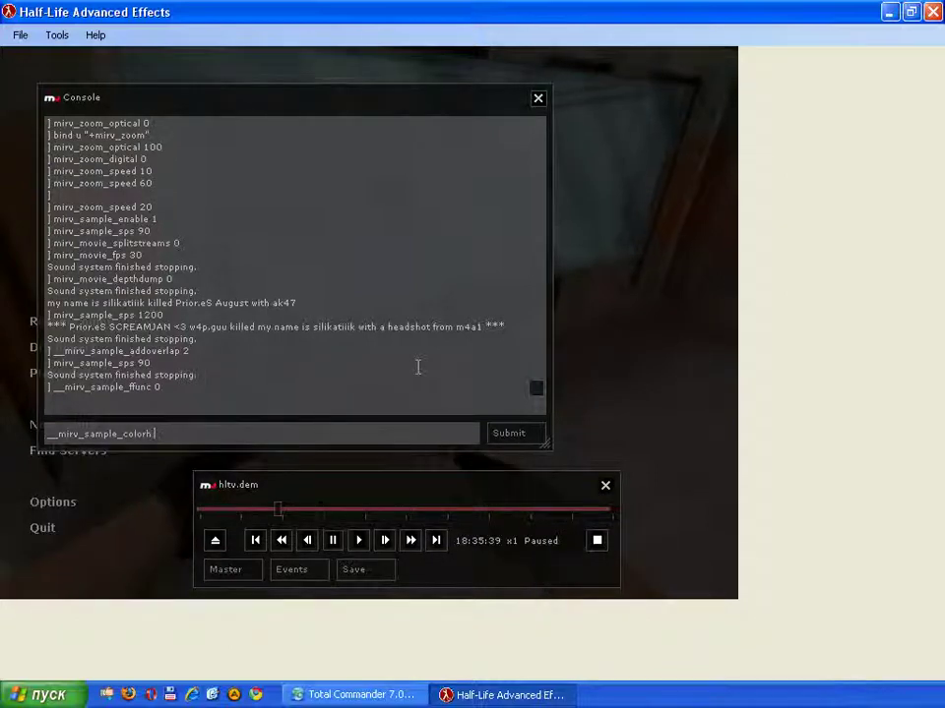
{"action": "type", "text": "2"}
{"action": "key", "text": "BackSpace"}
{"action": "type", "text": "0"}
{"action": "key", "text": "Return"}
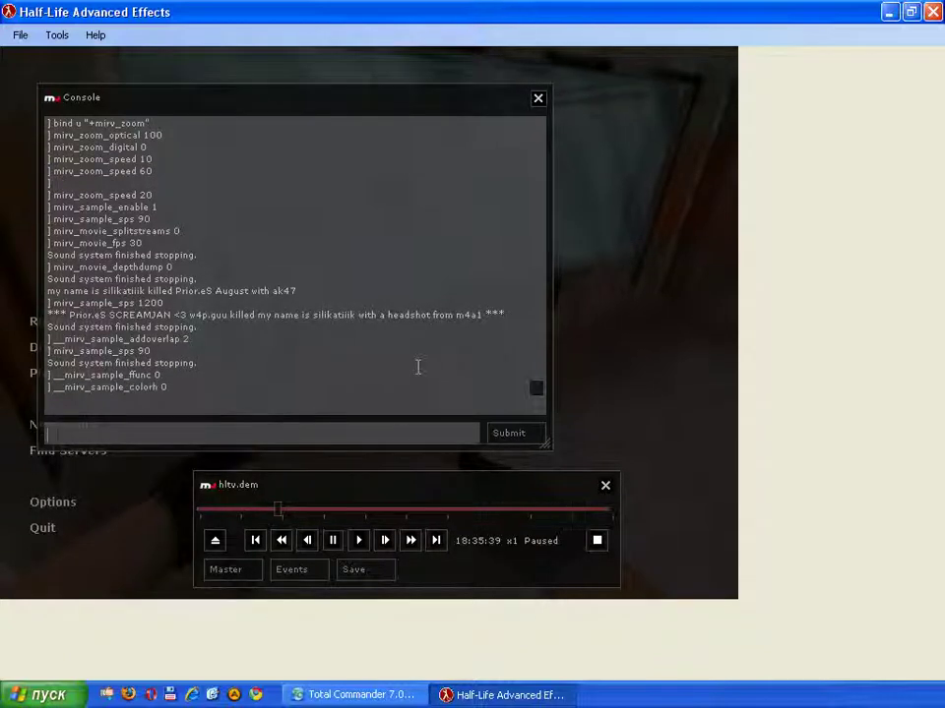
- Query the current __mirv_sample_smethod value in the console and set it to 0
{"action": "type", "text": "__mirv_sa"}
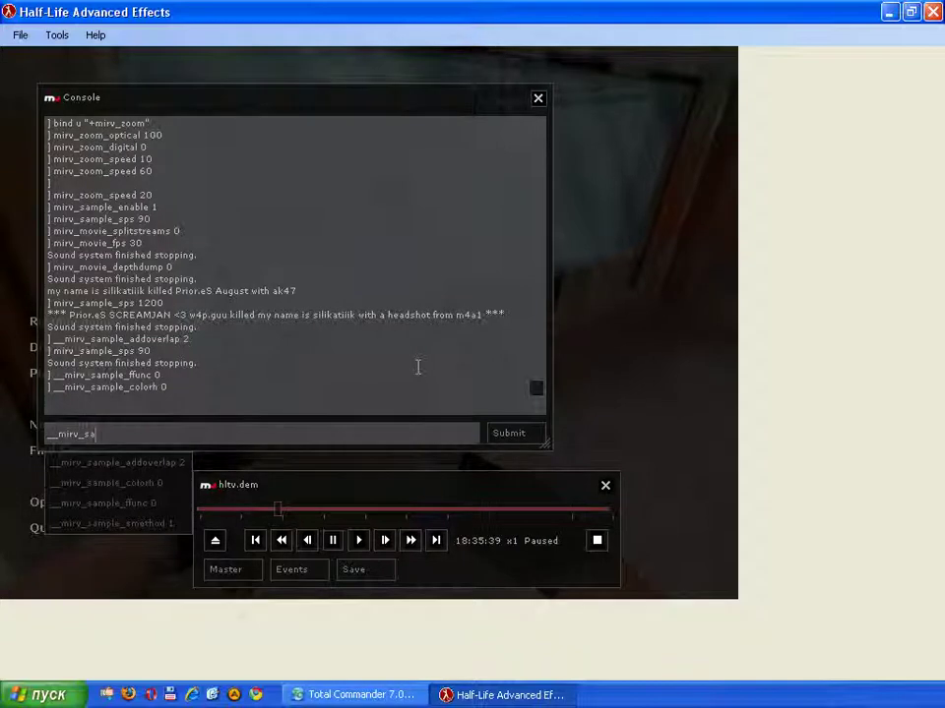
{"action": "key", "text": "Tab"}
{"action": "key", "text": "Tab"}
{"action": "key", "text": "Tab"}
{"action": "key", "text": "Tab"}
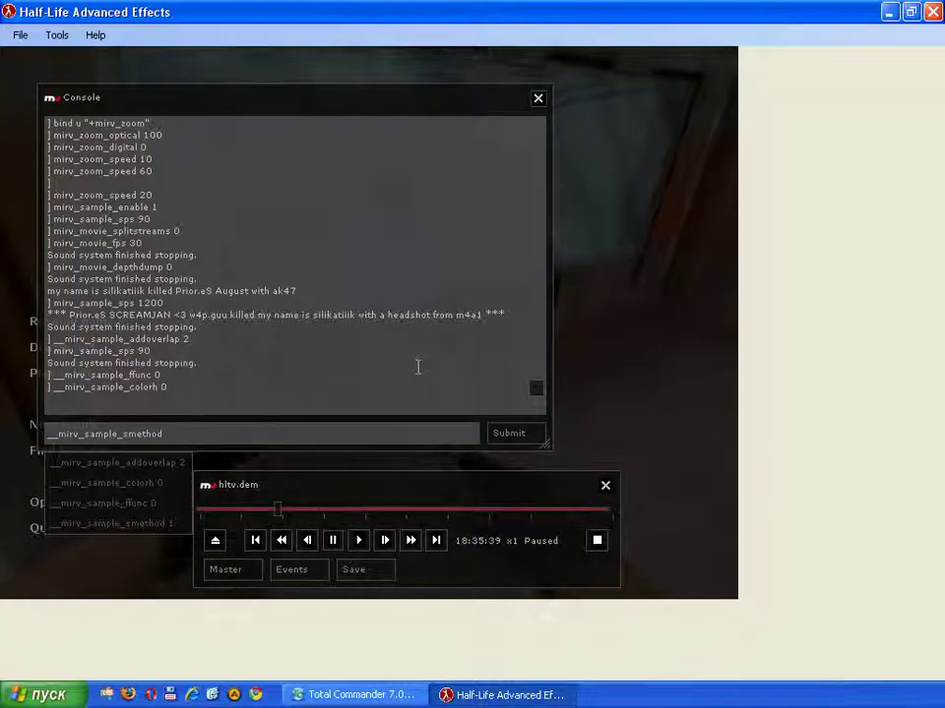
{"action": "key", "text": "Return"}
{"action": "type", "text": "0"}
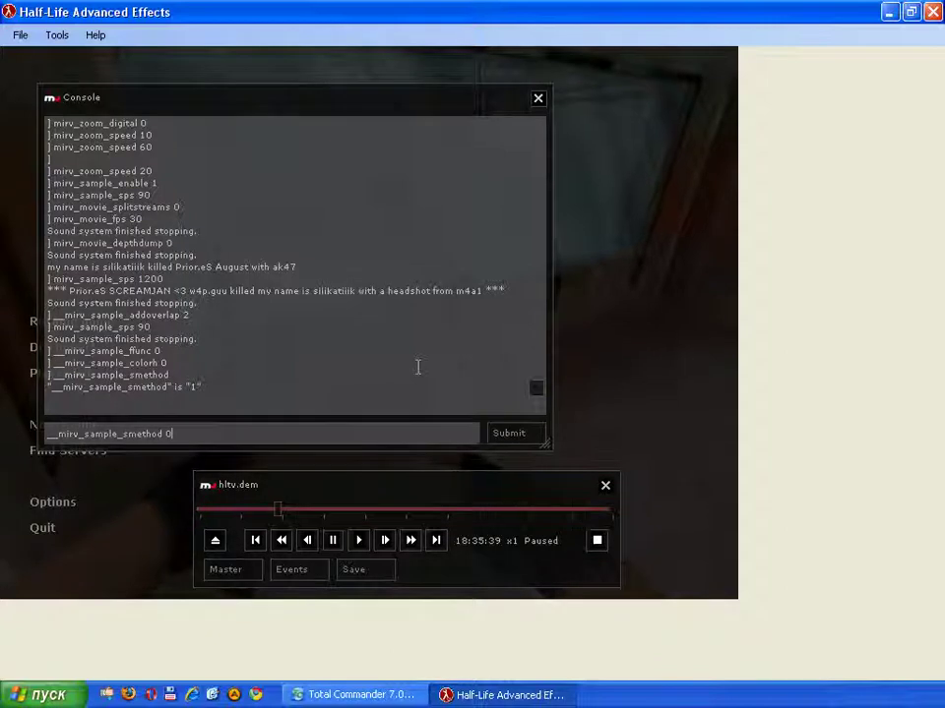
{"action": "key", "text": "Return"}
- Leave the console to let the hltv.dem demo run briefly, and pause its playback
{"action": "key", "text": "Escape"}
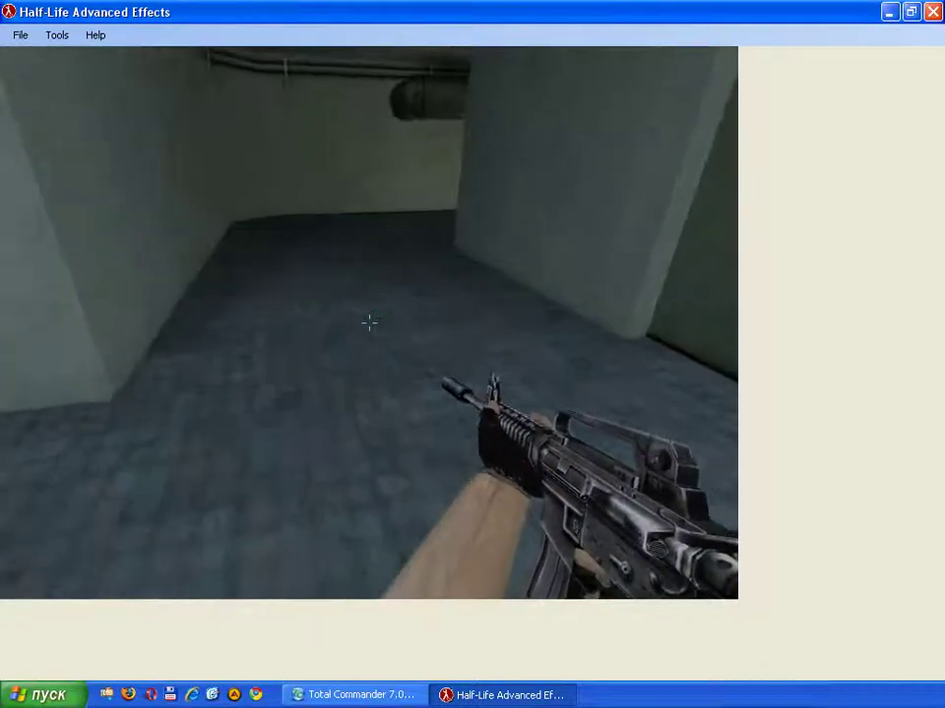
{"action": "key", "text": "Escape"}
{"action": "left_click", "coordinate": [335, 540]}
- Recall the __mirv_sample_addoverlap command from the console history, set it to 0 and close the console
{"action": "key", "text": "grave"}
{"action": "key", "text": "Up"}
{"action": "key", "text": "Up"}
{"action": "key", "text": "Up"}
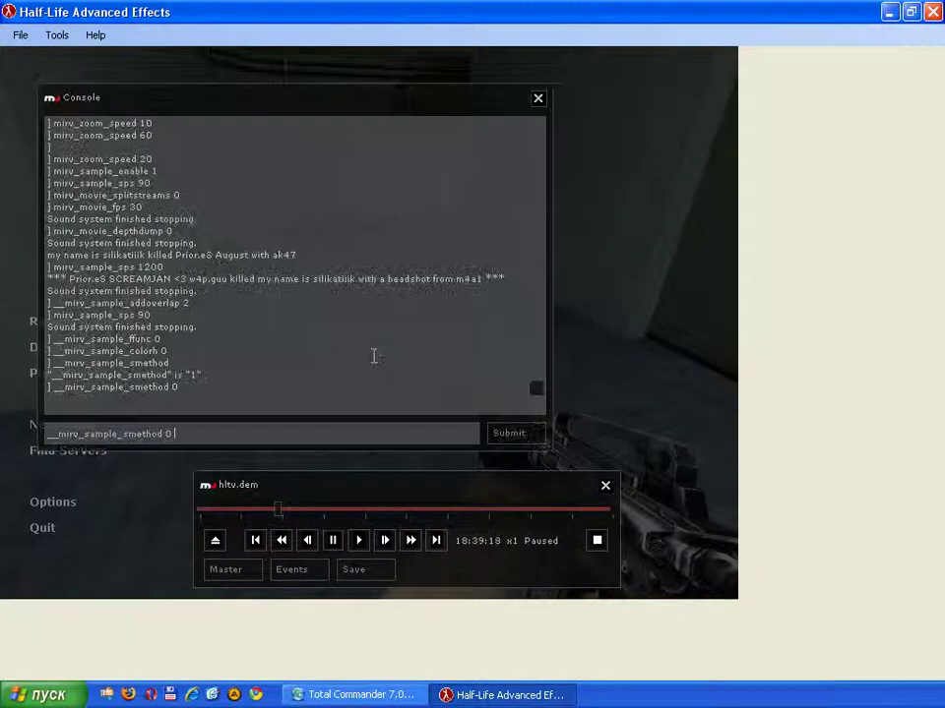
{"action": "key", "text": "Up"}
{"action": "key", "text": "Up"}
{"action": "key", "text": "Down"}
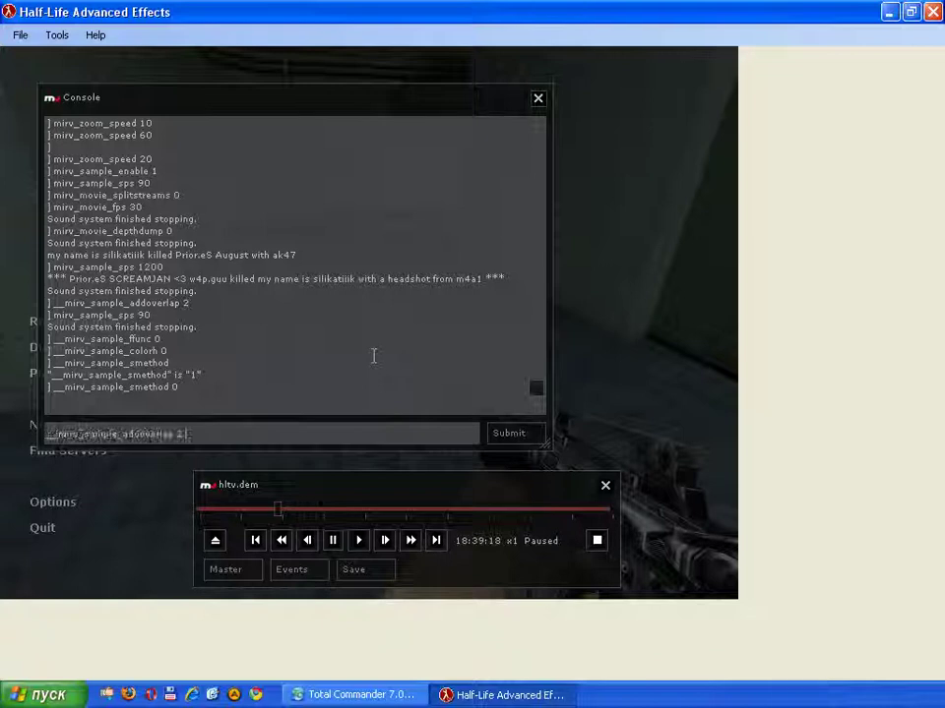
{"action": "key", "text": "Return"}
{"action": "key", "text": "grave"}
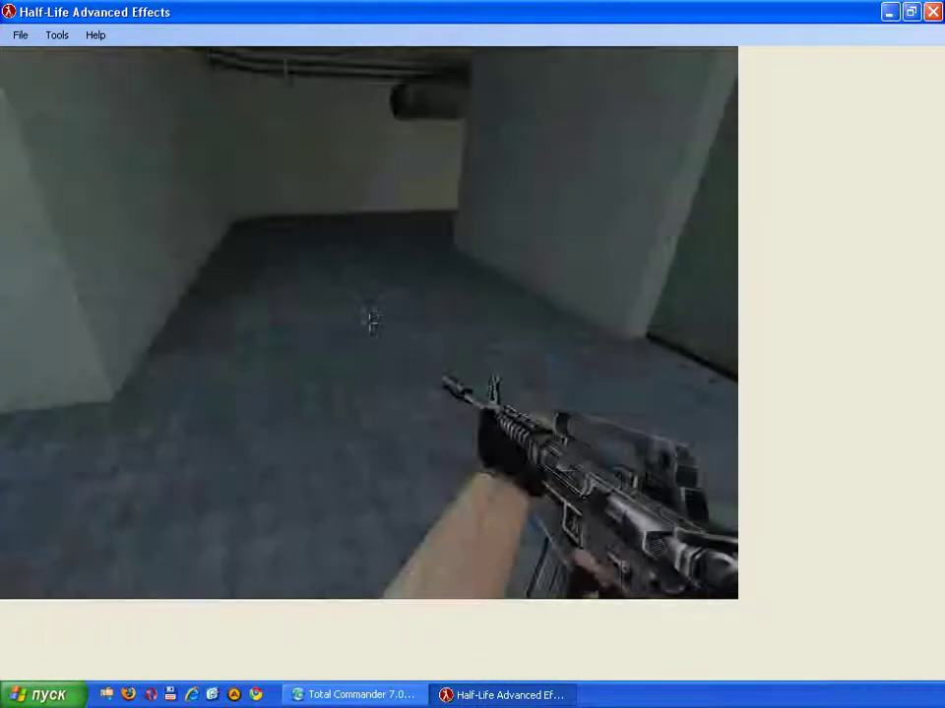
- Resume the hltv.dem demo, move playback ahead to the warehouse scene with the crates and pause it there
{"action": "key", "text": "Escape"}
{"action": "left_click", "coordinate": [358, 540]}
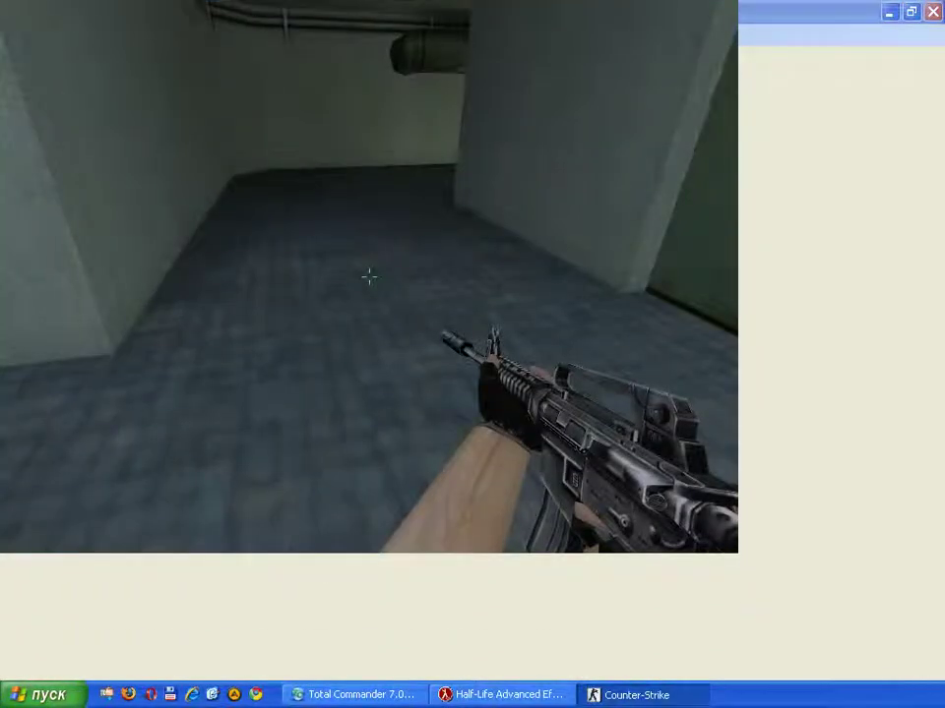
{"action": "key", "text": "Escape"}
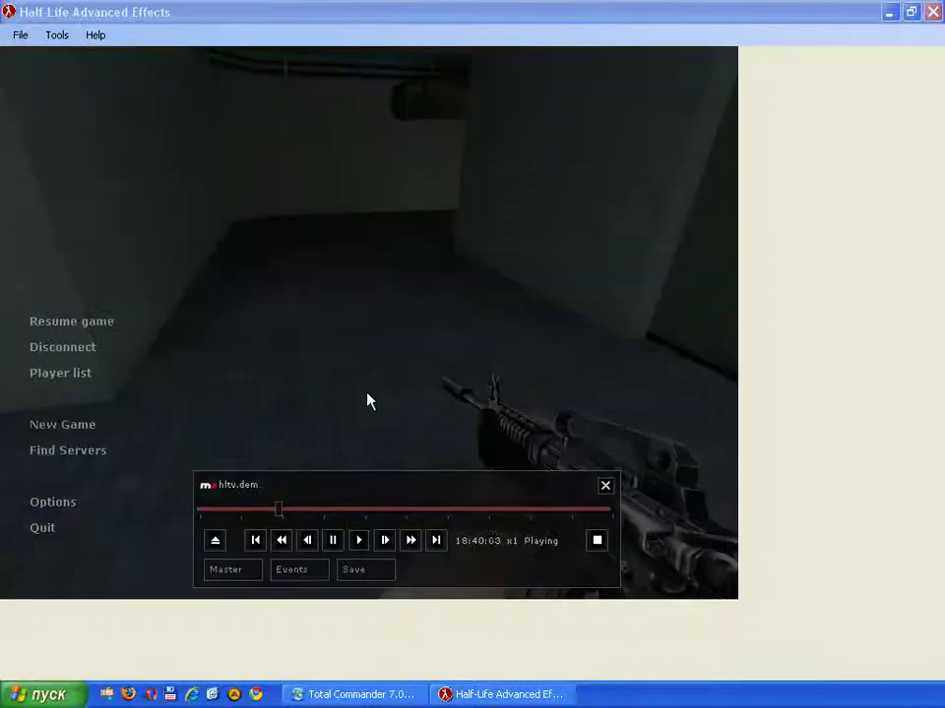
{"action": "left_click", "coordinate": [278, 513]}
{"action": "left_click", "coordinate": [358, 541]}
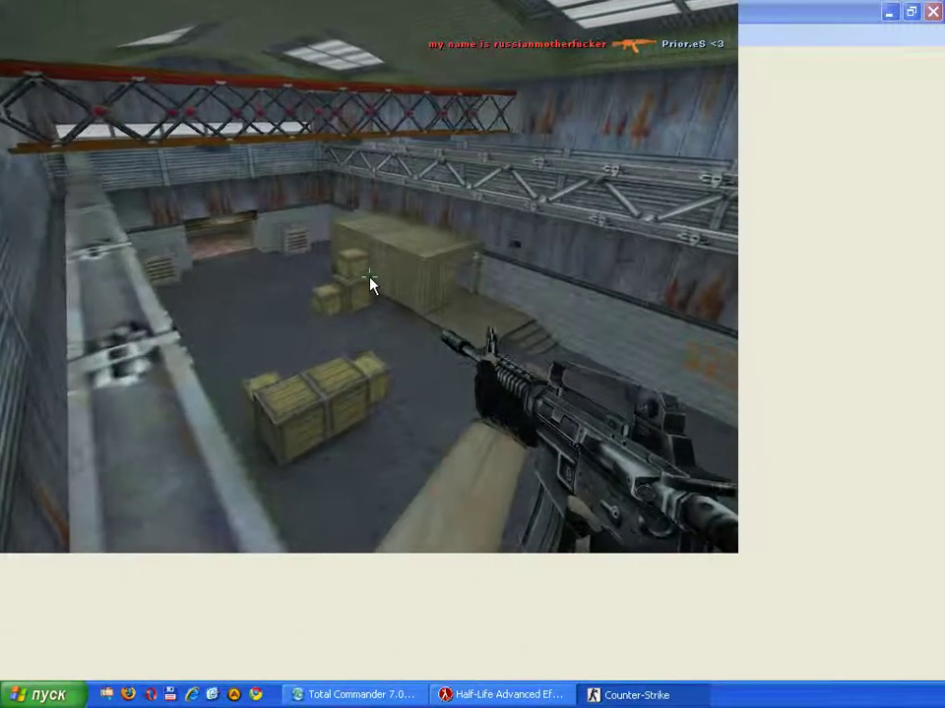
{"action": "key", "text": "Escape"}
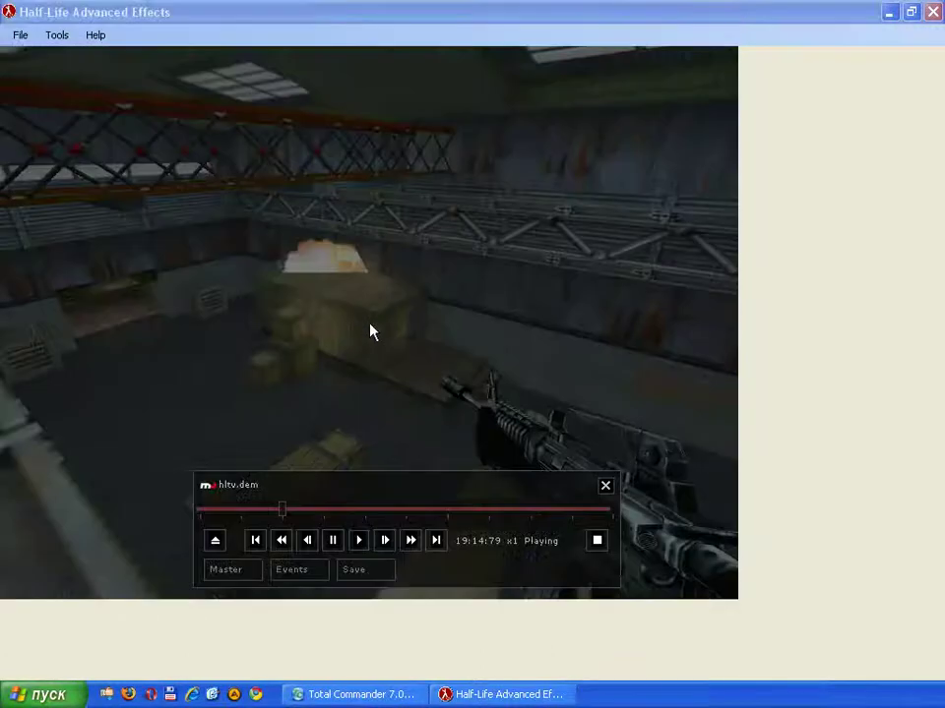
{"action": "left_click", "coordinate": [333, 540]}
- Switch to Total Commander and examine the motion blur in the recorded frames from lol_17_samp_00000 to lol_17_samp_00022
{"action": "left_click", "coordinate": [353, 695]}
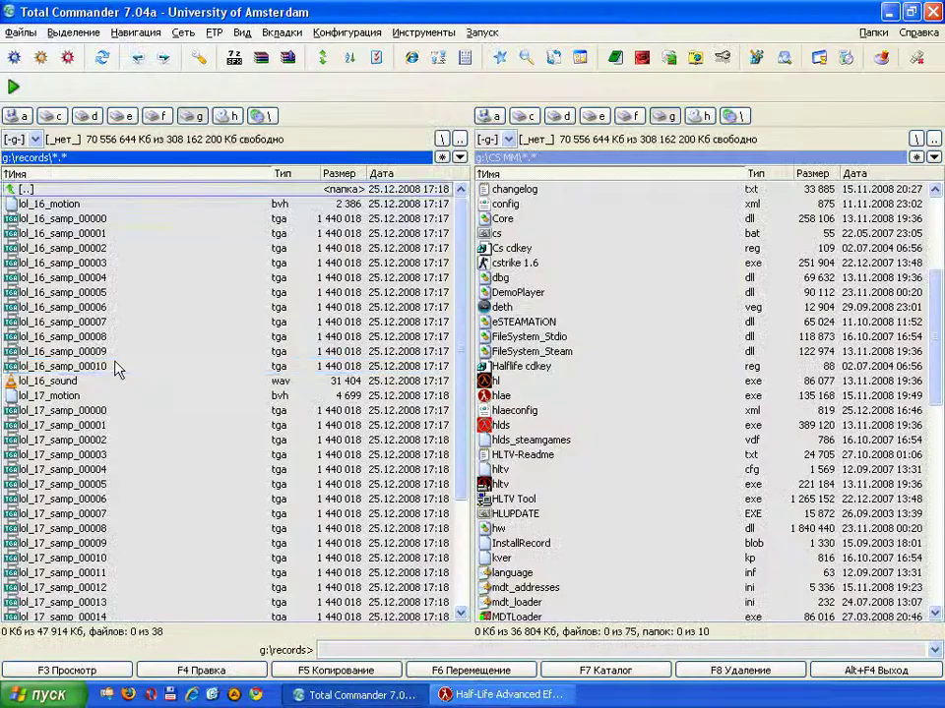
{"action": "double_click", "coordinate": [128, 411]}
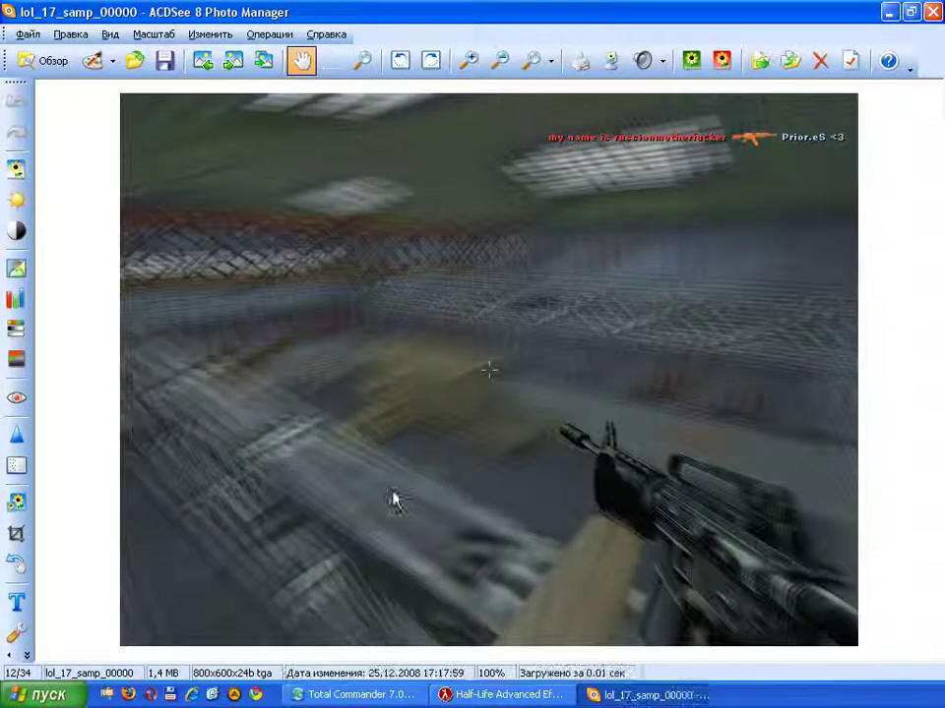
{"action": "scroll", "coordinate": [302, 301], "scroll_direction": "down", "scroll_amount": 7}
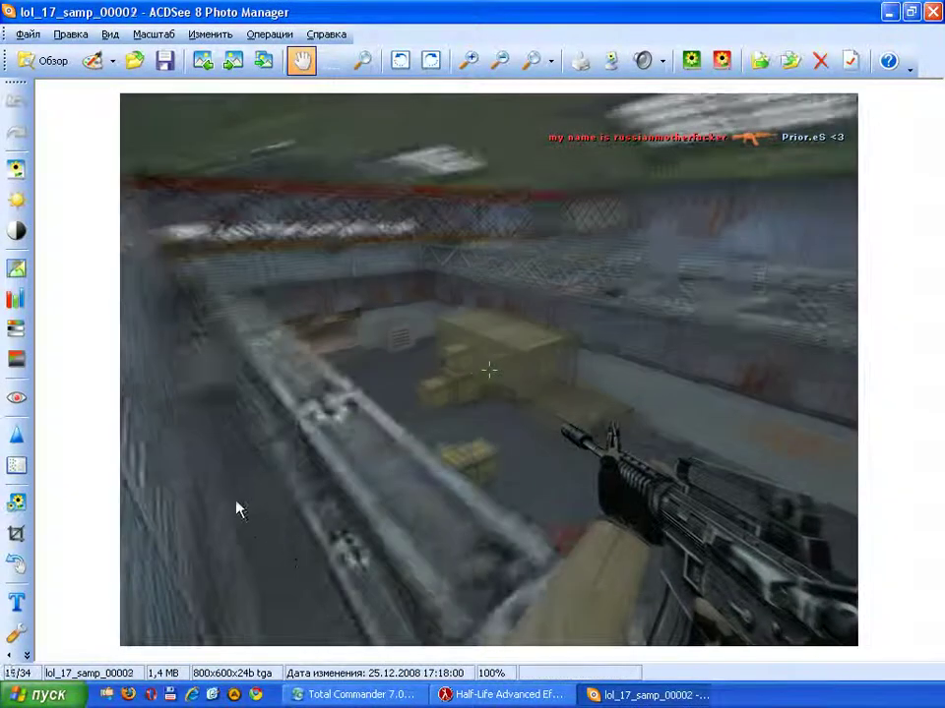
{"action": "scroll", "coordinate": [243, 450], "scroll_direction": "down", "scroll_amount": 14}
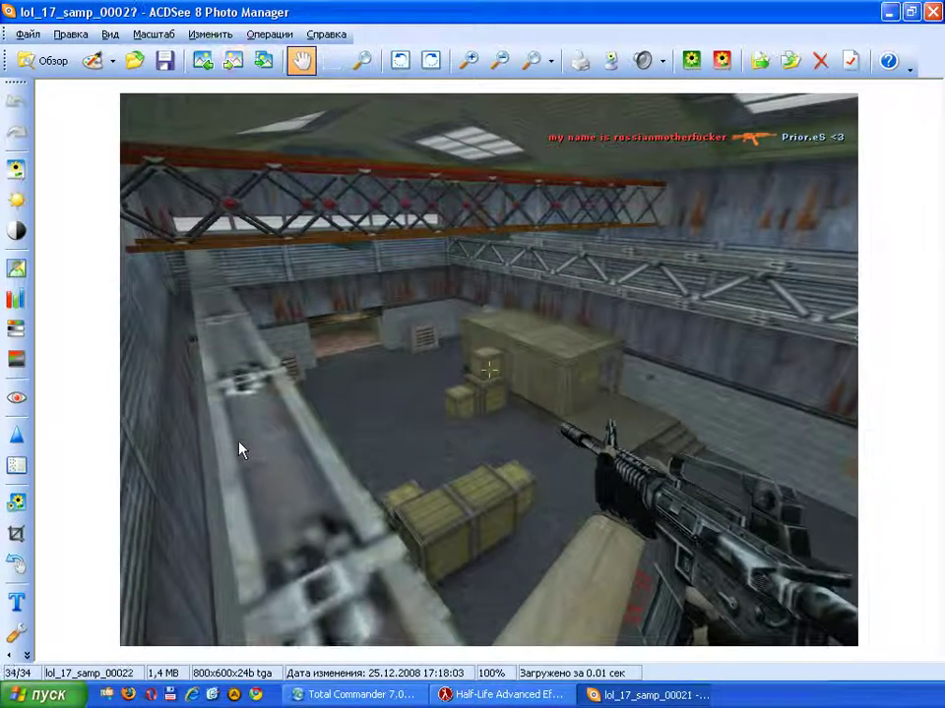
{"action": "key", "text": "Escape"}
- Select and delete all lol_16 and lol_17 recording files in g:\records
{"action": "key", "text": "ctrl+a"}
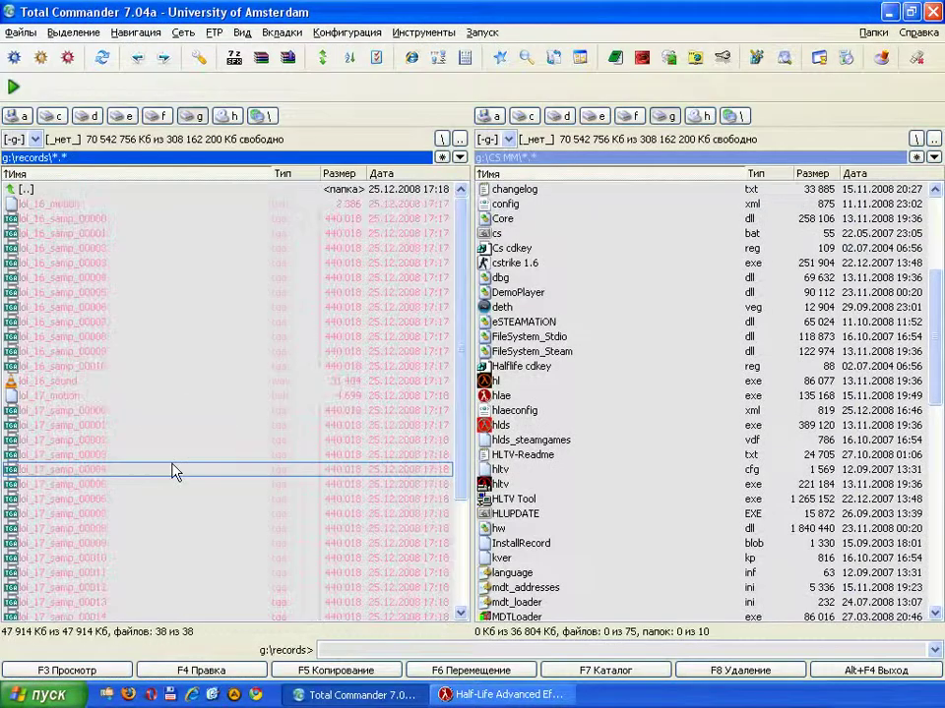
{"action": "key", "text": "Delete"}
- Switch back to Half-Life Advanced Effects and set __mirv_sample_smethod to 1 in the console
{"action": "key", "text": "alt+Tab"}
{"action": "key", "text": "grave"}
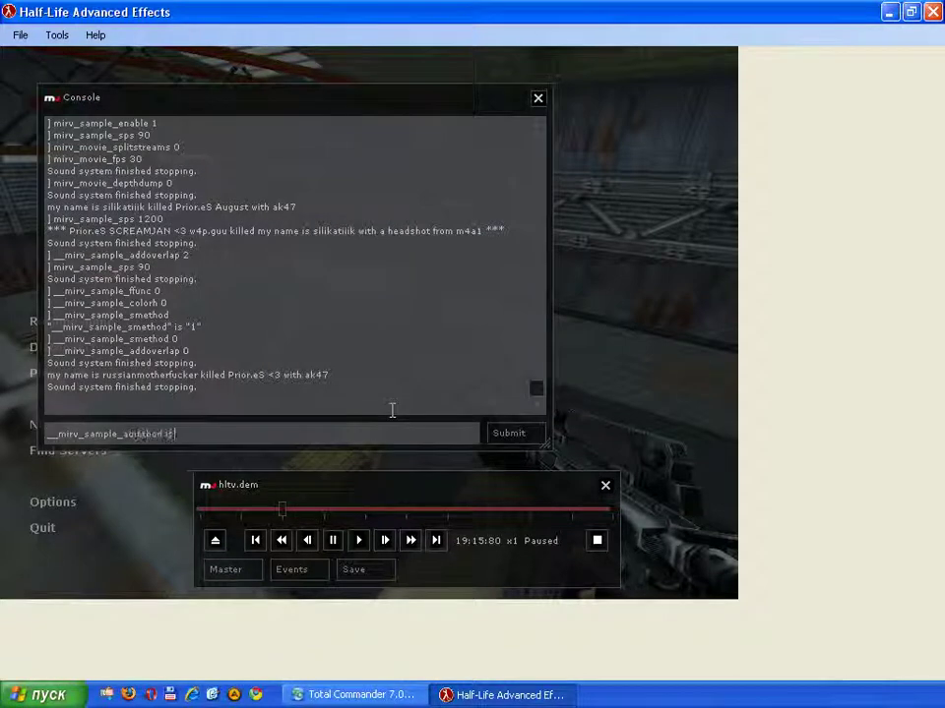
{"action": "key", "text": "Return"}
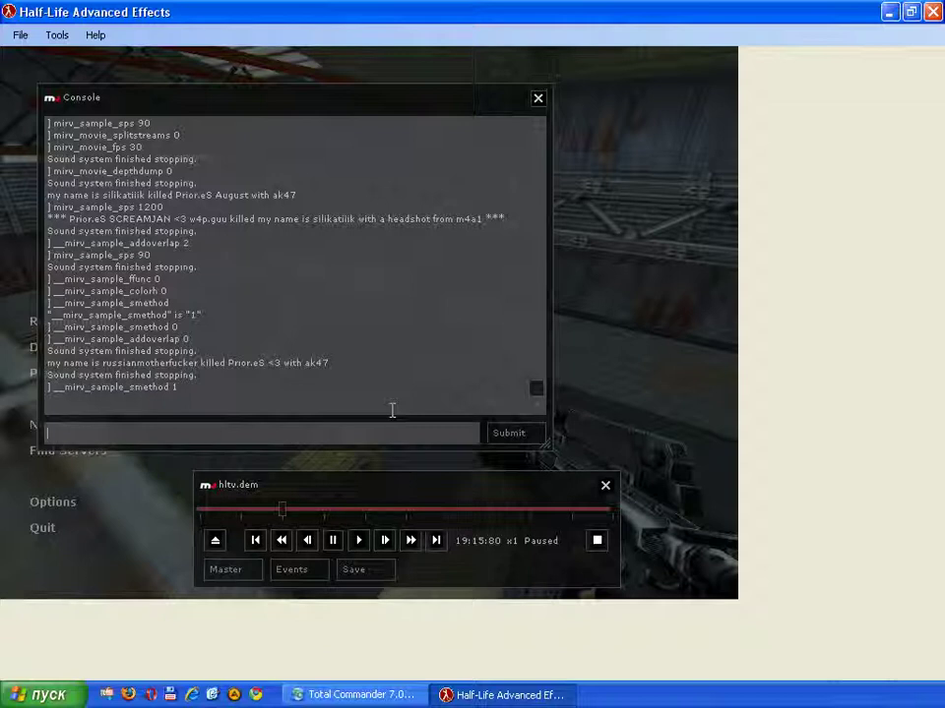
- Turn off sampling with mirv_sample_enable 0 and set mirv_movie_fps to 90 in the console
{"action": "type", "text": "mir"}
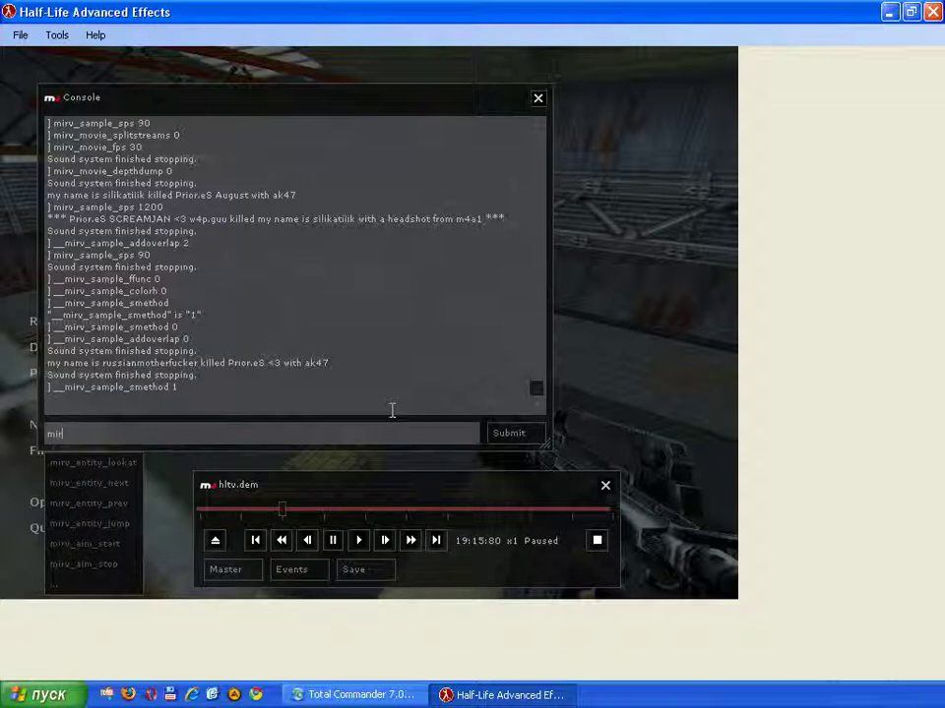
{"action": "type", "text": "v_sa"}
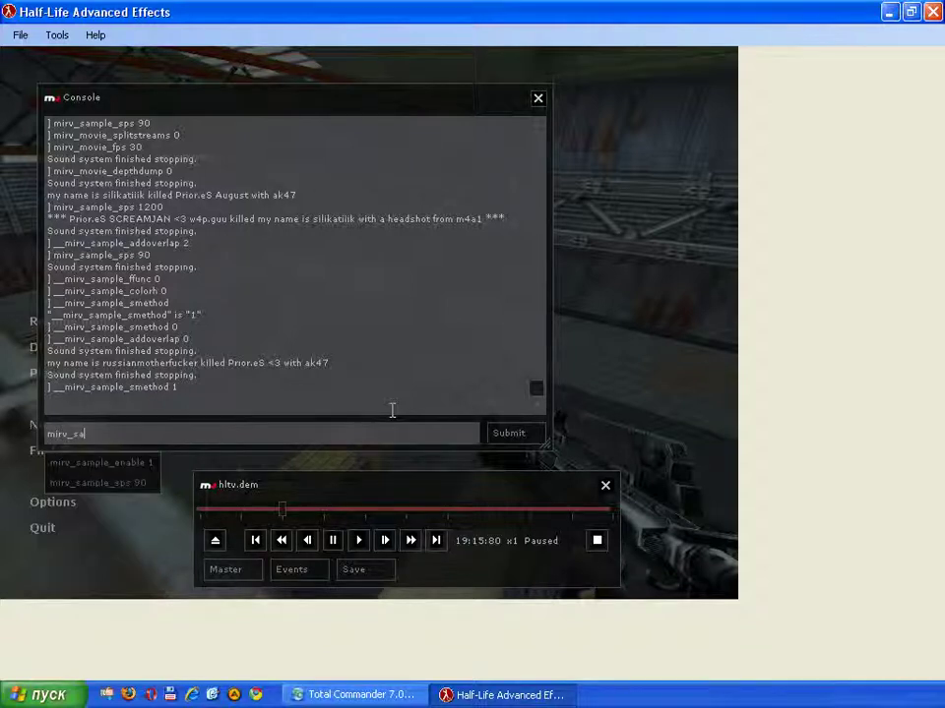
{"action": "type", "text": " 0"}
{"action": "key", "text": "Return"}
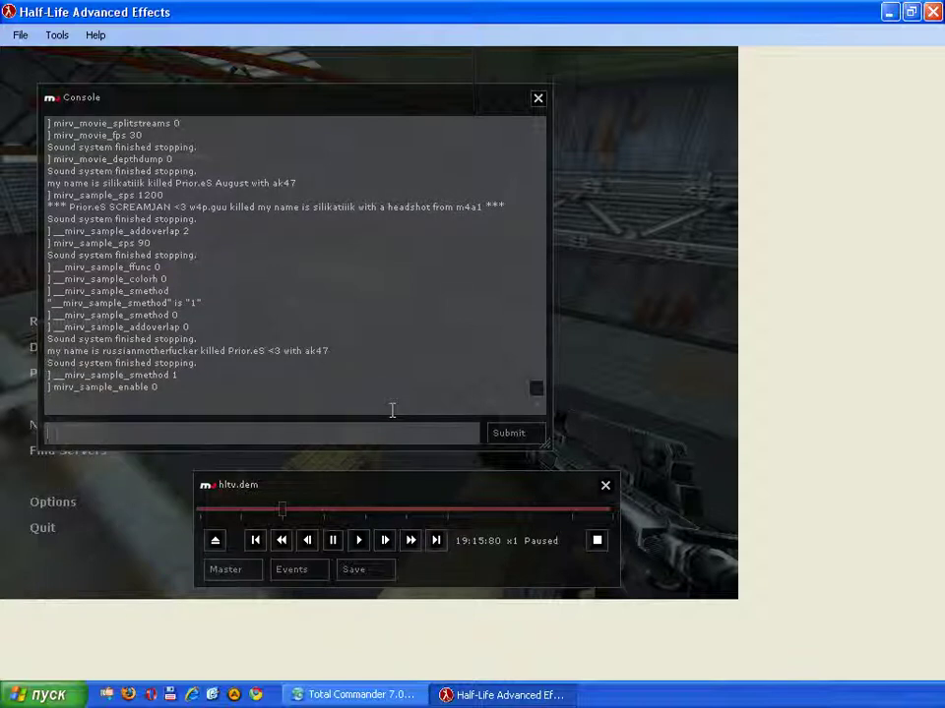
{"action": "type", "text": "mirv_movie_fps 90"}
{"action": "key", "text": "Return"}
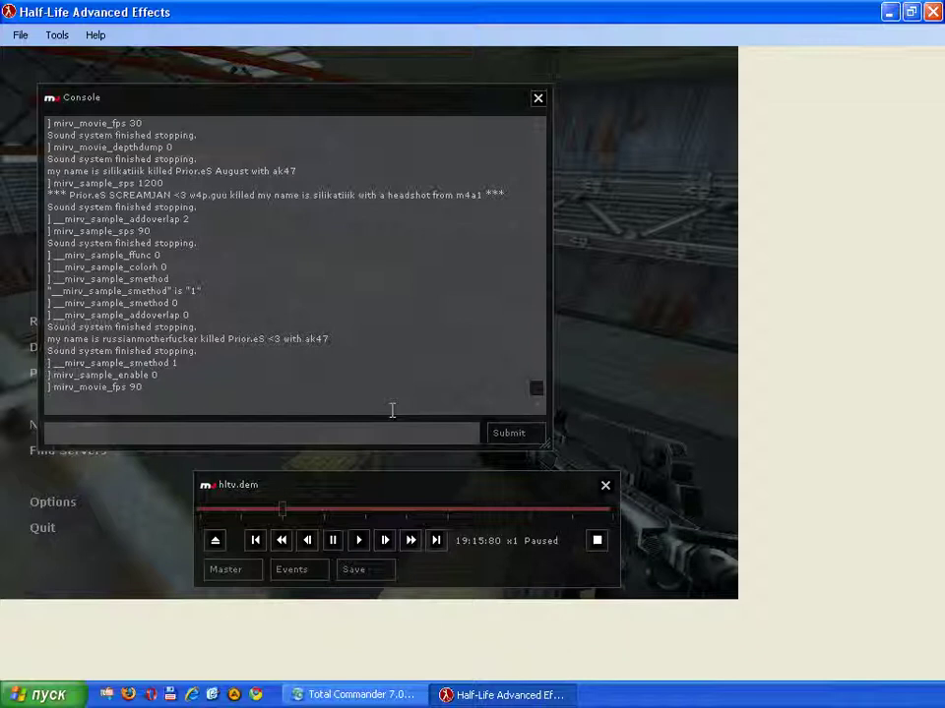
- Turn on wireframe rendering with mirv_movie_wireframe 1 in the console and play the demo to view it in another scene
{"action": "type", "text": "mirv_mo"}
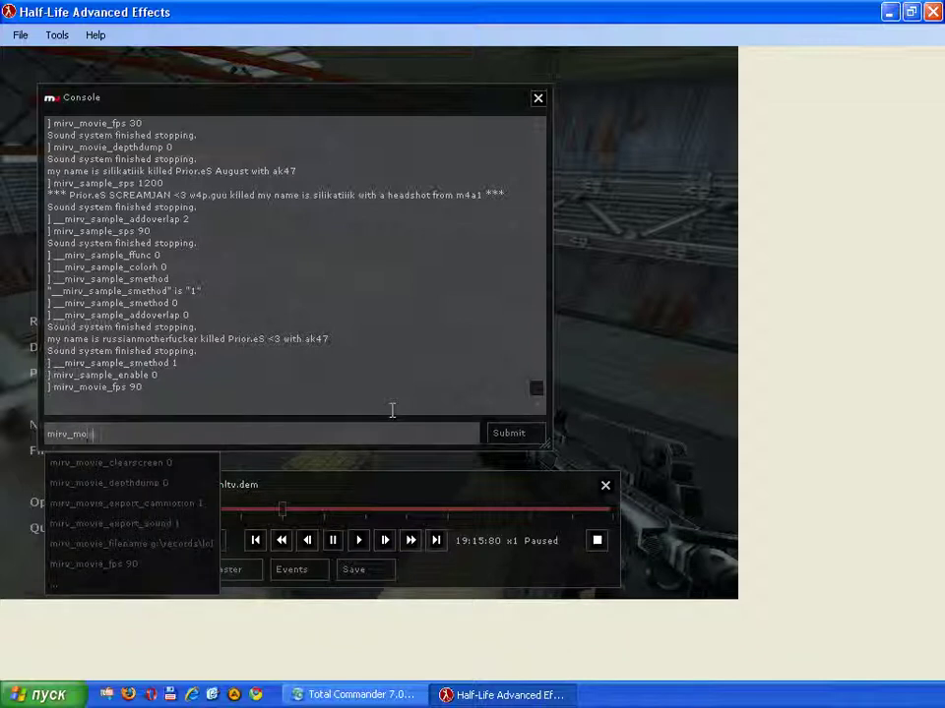
{"action": "type", "text": "vie_wireframe 1"}
{"action": "key", "text": "Return"}
{"action": "key", "text": "Escape"}
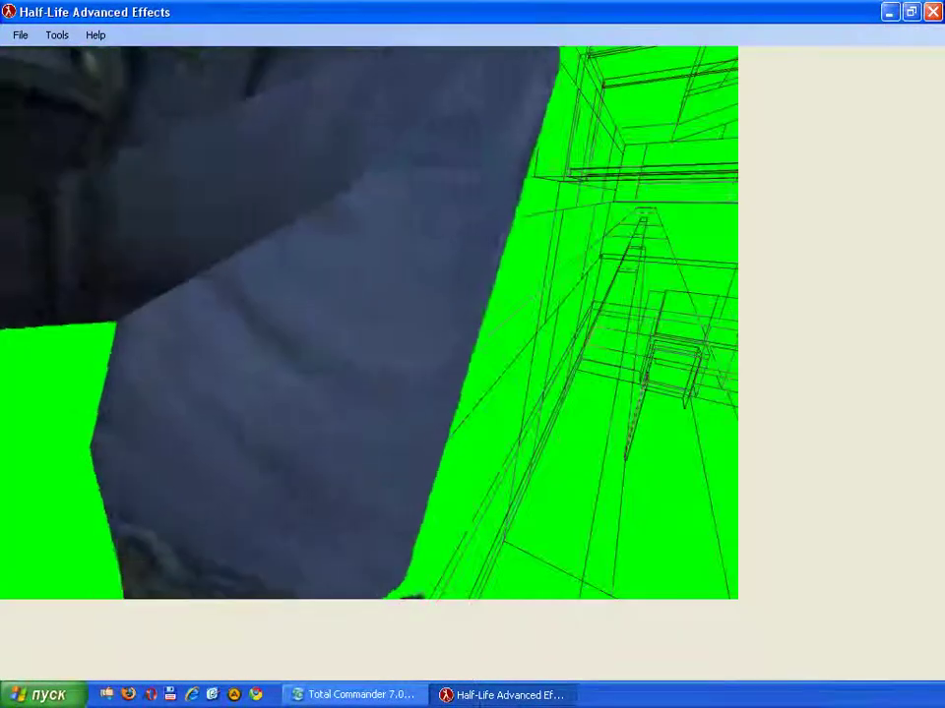
{"action": "key", "text": "Escape"}
{"action": "left_click", "coordinate": [351, 541]}
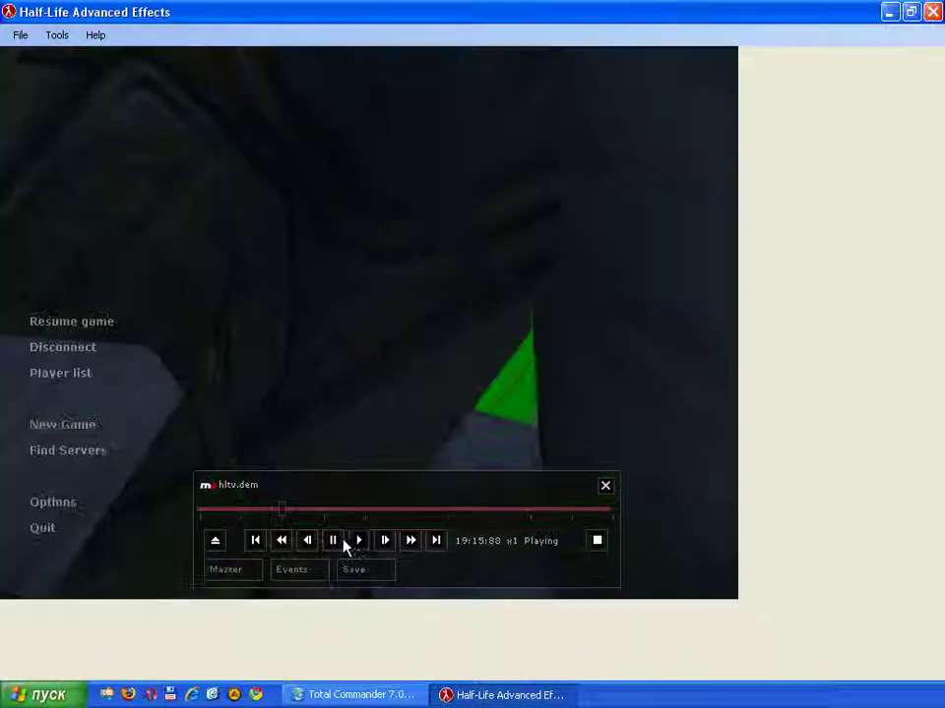
{"action": "key", "text": "Escape"}
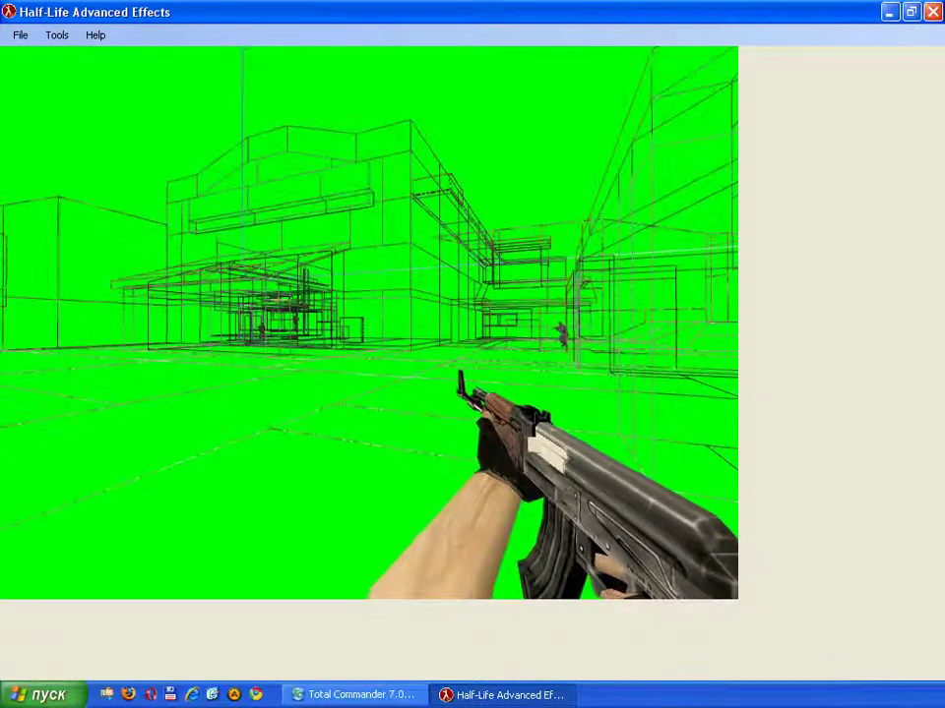
- Set mirv_movie_wireframesize to 2 in the console and view the line thickness in the game
{"action": "key", "text": "Escape"}
{"action": "key", "text": "Up"}
{"action": "key", "text": "BackSpace"}
{"action": "key", "text": "BackSpace"}
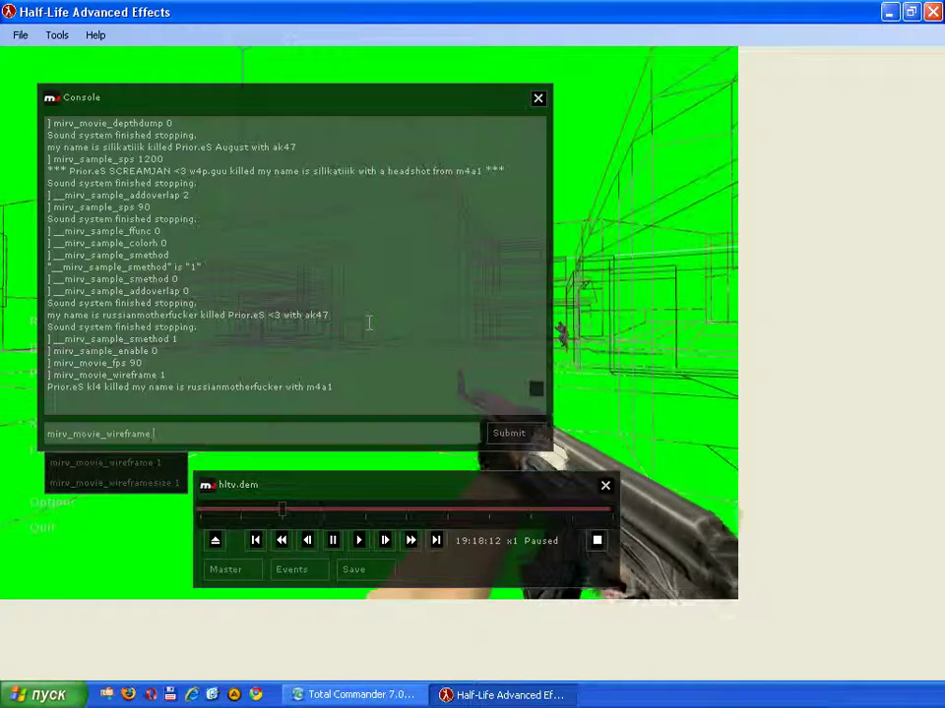
{"action": "type", "text": "size 2"}
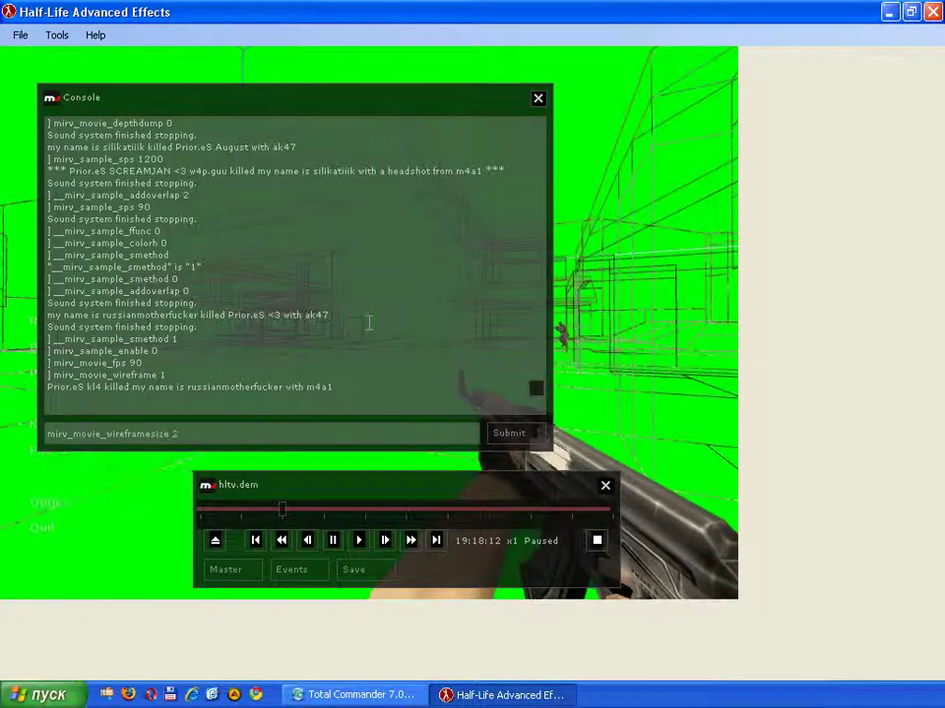
{"action": "key", "text": "Return"}
{"action": "key", "text": "Escape"}
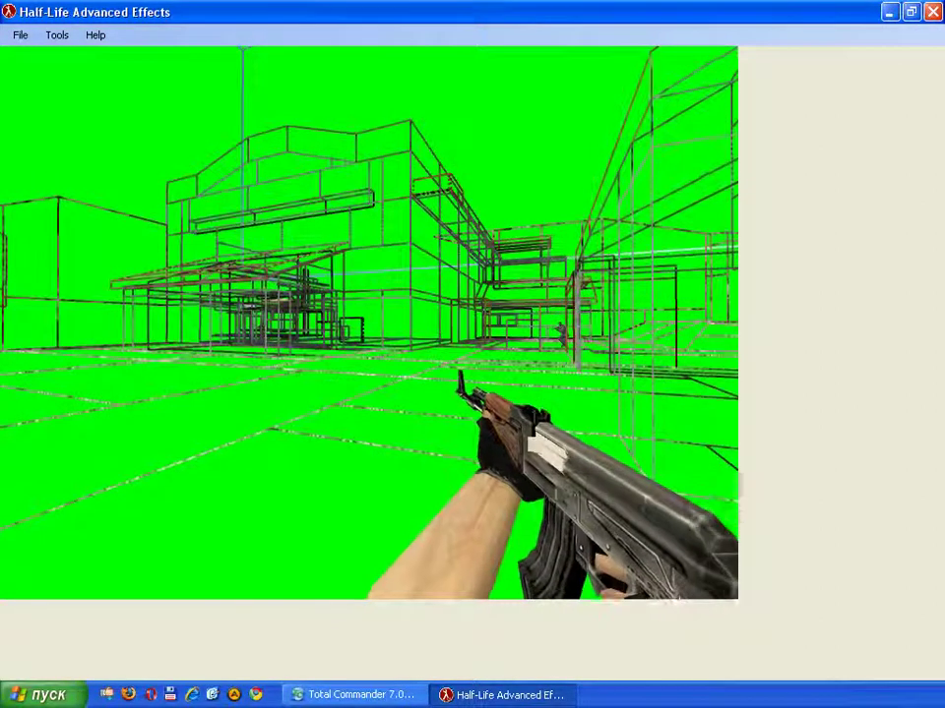
- Try mirv_movie_wireframesize 3 in the console and set it back to 1
{"action": "key", "text": "Escape"}
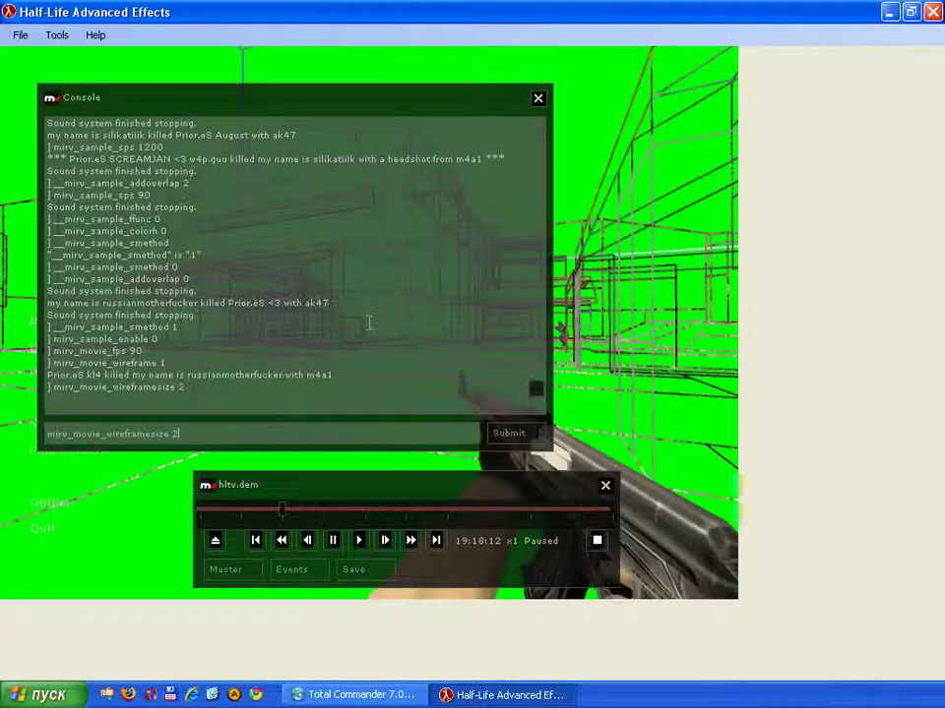
{"action": "key", "text": "BackSpace"}
{"action": "type", "text": "3"}
{"action": "key", "text": "Return"}
{"action": "key", "text": "Up"}
{"action": "key", "text": "BackSpace"}
{"action": "type", "text": "1"}
{"action": "key", "text": "Return"}
- Set mirv_movie_wireframe to 2 in the console and view the paused demo scene
{"action": "key", "text": "Up"}
{"action": "key", "text": "BackSpace"}
{"action": "key", "text": "BackSpace"}
{"action": "key", "text": "BackSpace"}
{"action": "key", "text": "BackSpace"}
{"action": "key", "text": "BackSpace"}
{"action": "key", "text": "BackSpace"}
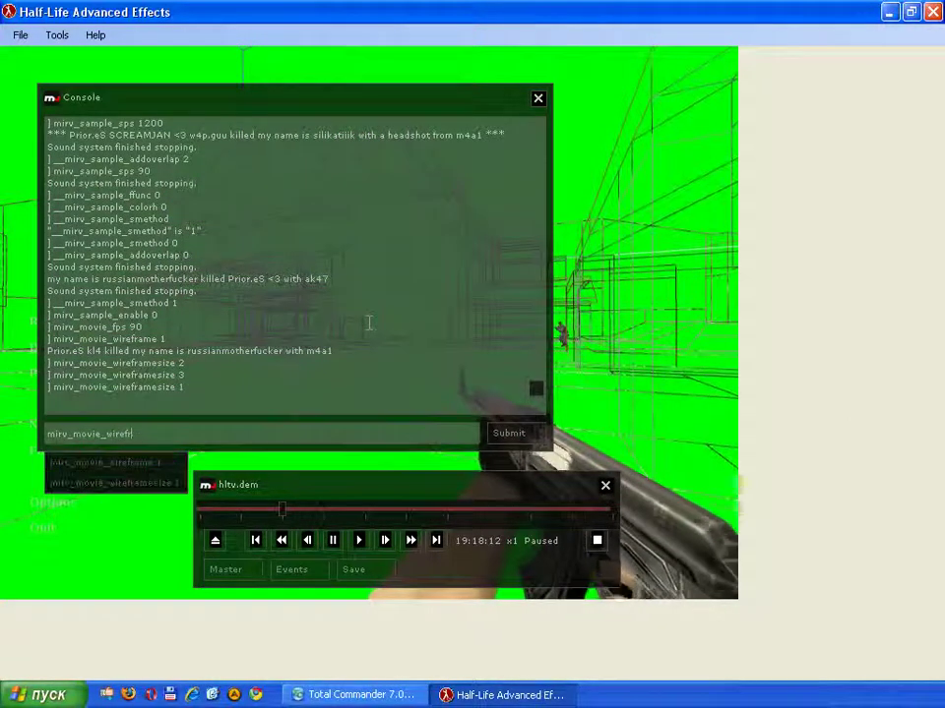
{"action": "type", "text": "1"}
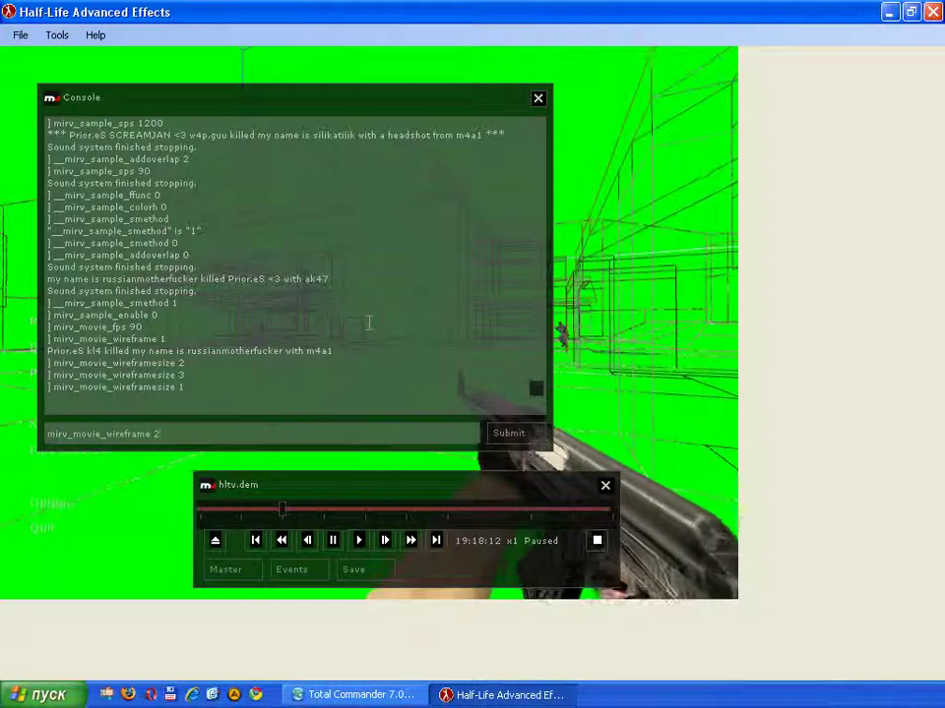
{"action": "key", "text": "Return"}
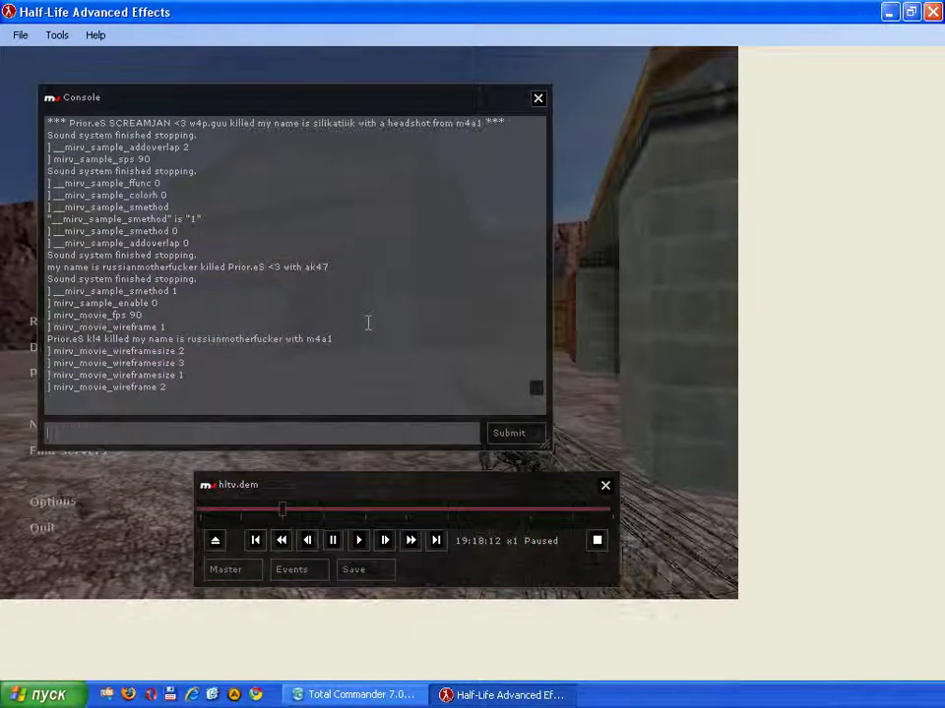
{"action": "key", "text": "Escape"}
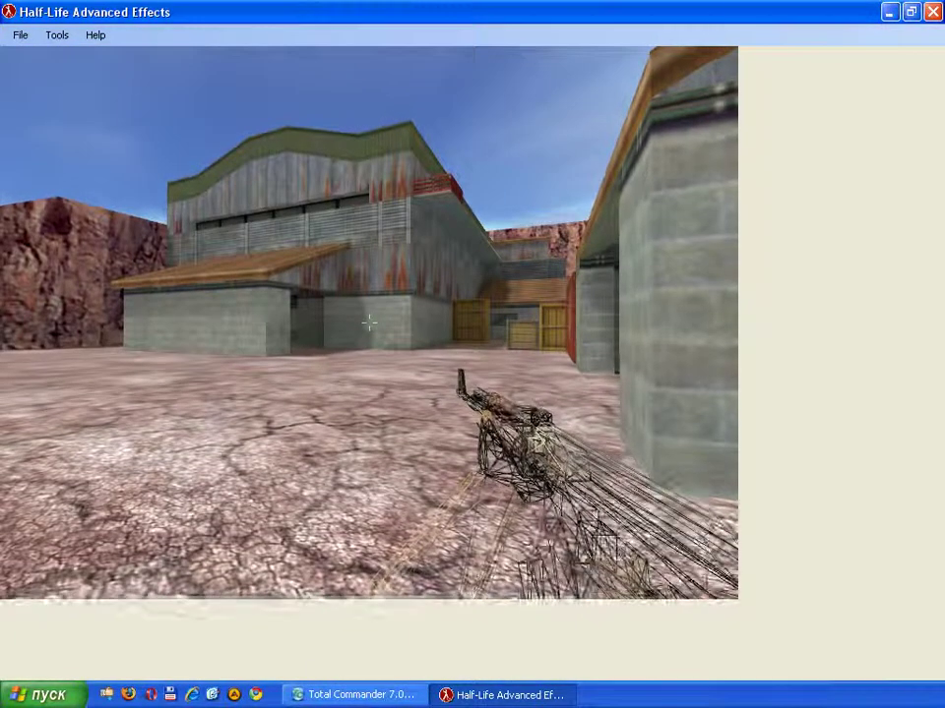
- Set mirv_movie_wireframe to 3 in the console and view the paused demo scene
{"action": "key", "text": "grave"}
{"action": "key", "text": "Up"}
{"action": "key", "text": "BackSpace"}
{"action": "type", "text": "3"}
{"action": "key", "text": "Return"}
{"action": "key", "text": "Escape"}
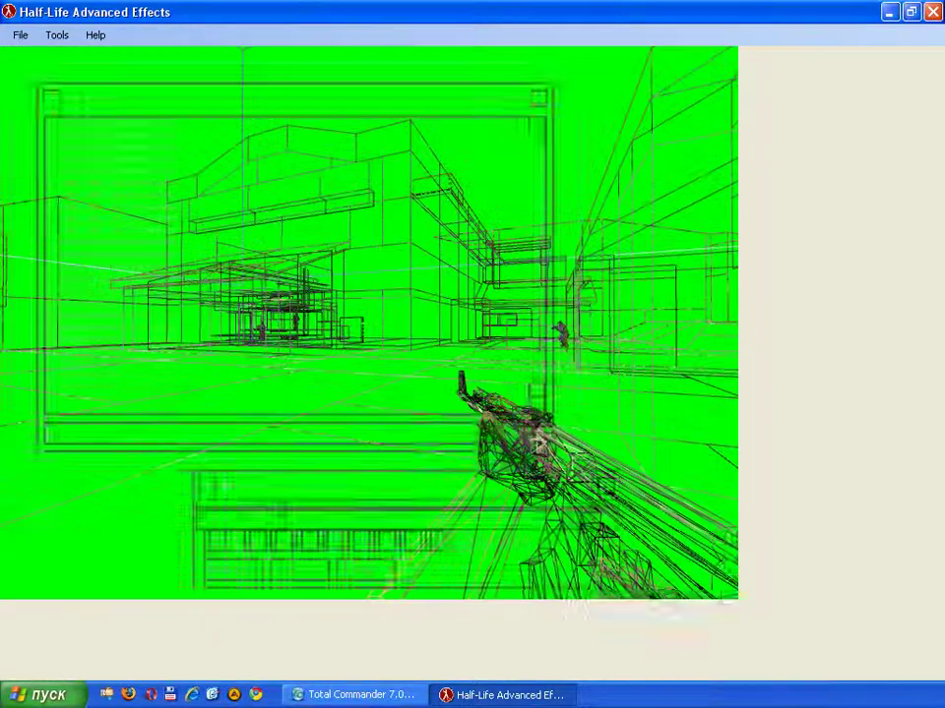
- Set mirv_movie_wireframe back to 1 in the console and play the demo further in the game view
{"action": "key", "text": "grave"}
{"action": "key", "text": "Up"}
{"action": "key", "text": "BackSpace"}
{"action": "type", "text": "1"}
{"action": "key", "text": "Return"}
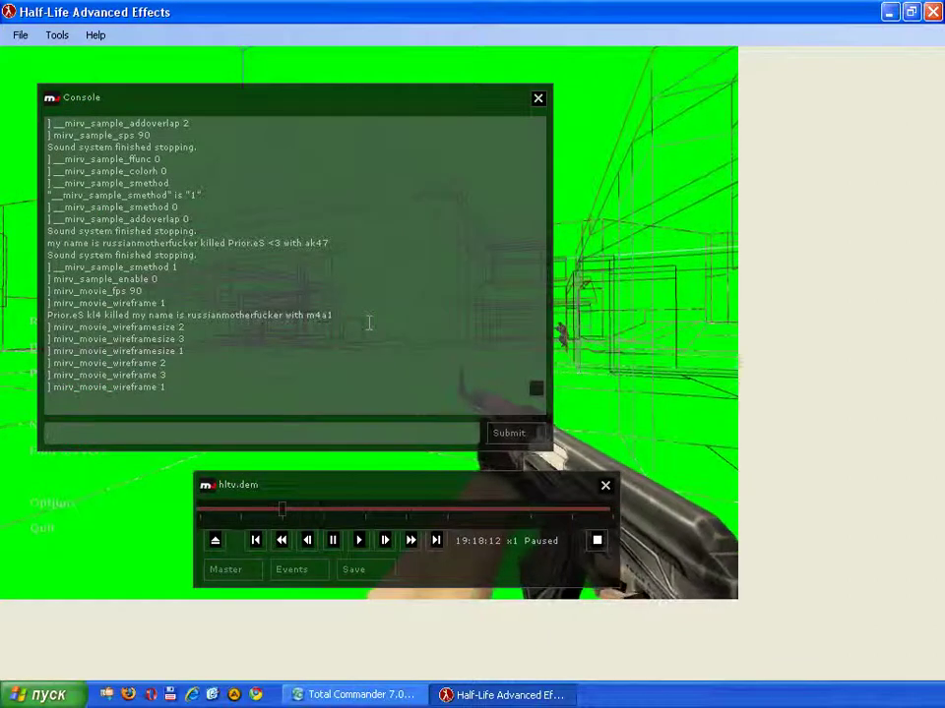
{"action": "key", "text": "Escape"}
{"action": "key", "text": "grave"}
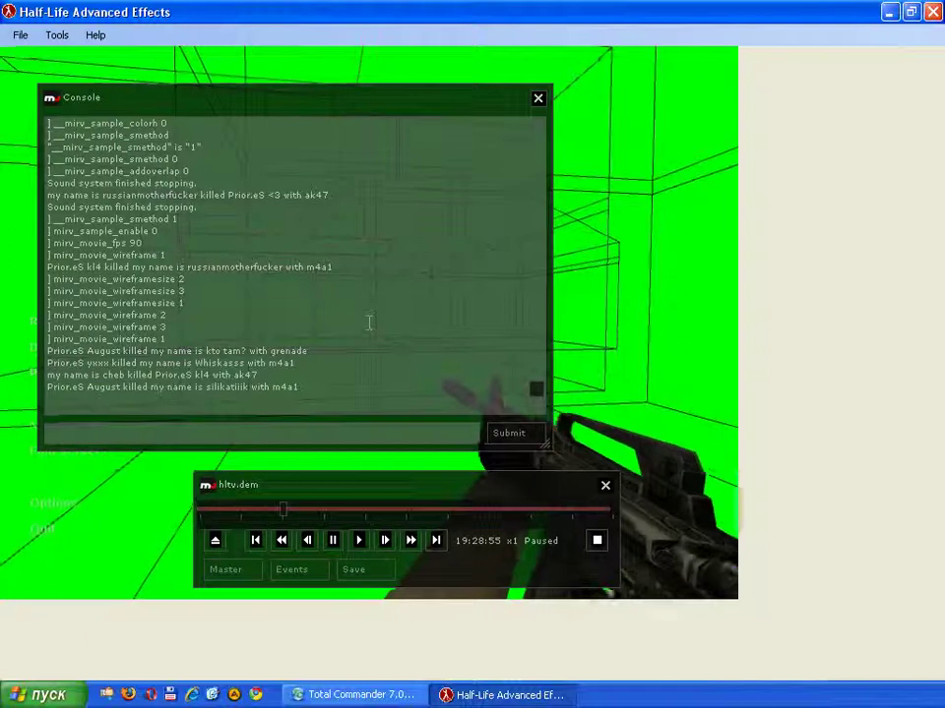
- Turn off wireframe rendering with mirv_movie_wireframe 0 and check the normal game view
{"action": "key", "text": "Up"}
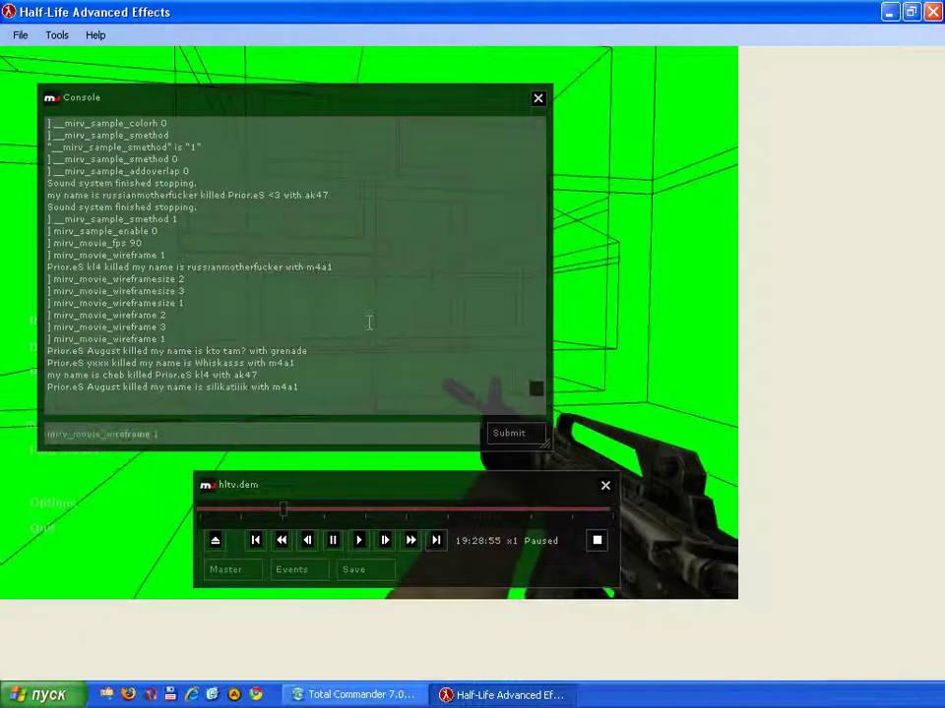
{"action": "key", "text": "Up"}
{"action": "key", "text": "Up"}
{"action": "key", "text": "Up"}
{"action": "key", "text": "Down"}
{"action": "key", "text": "Down"}
{"action": "key", "text": "Down"}
{"action": "key", "text": "BackSpace"}
{"action": "type", "text": "0"}
{"action": "key", "text": "Return"}
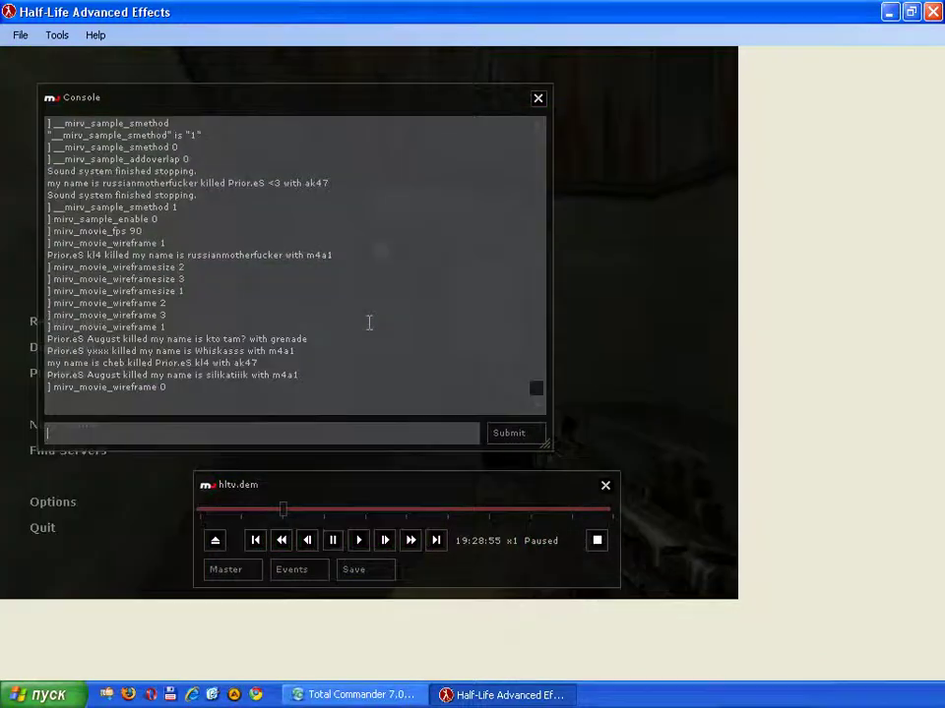
{"action": "key", "text": "Escape"}
{"action": "key", "text": "Escape"}
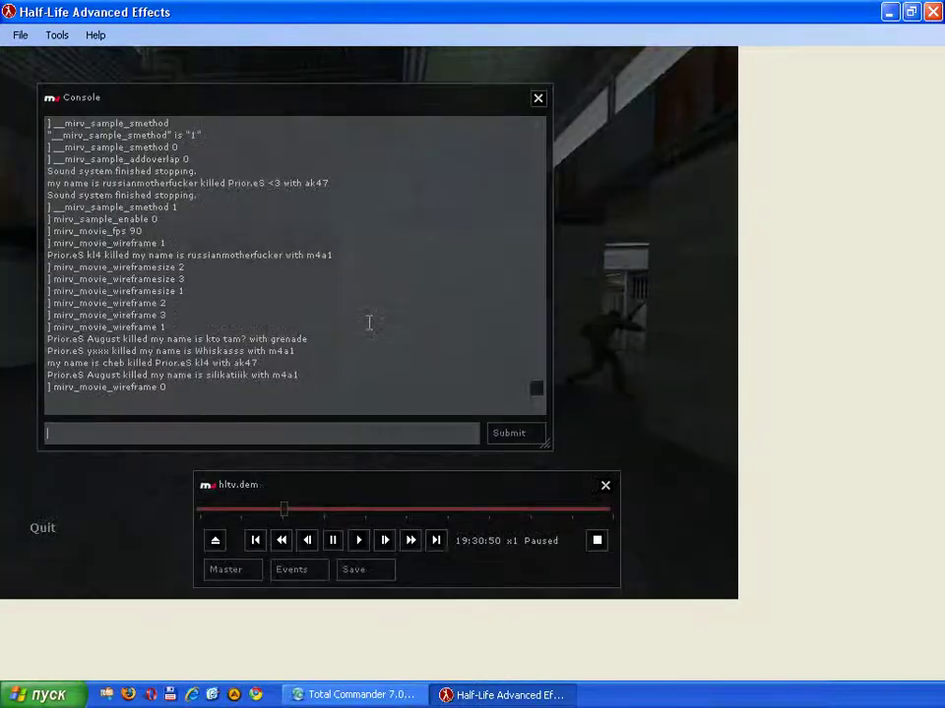
- Set mirv_fx_lightmap to 1 in the console and view the lightmap effect in the game
{"action": "type", "text": "mirv_fx"}
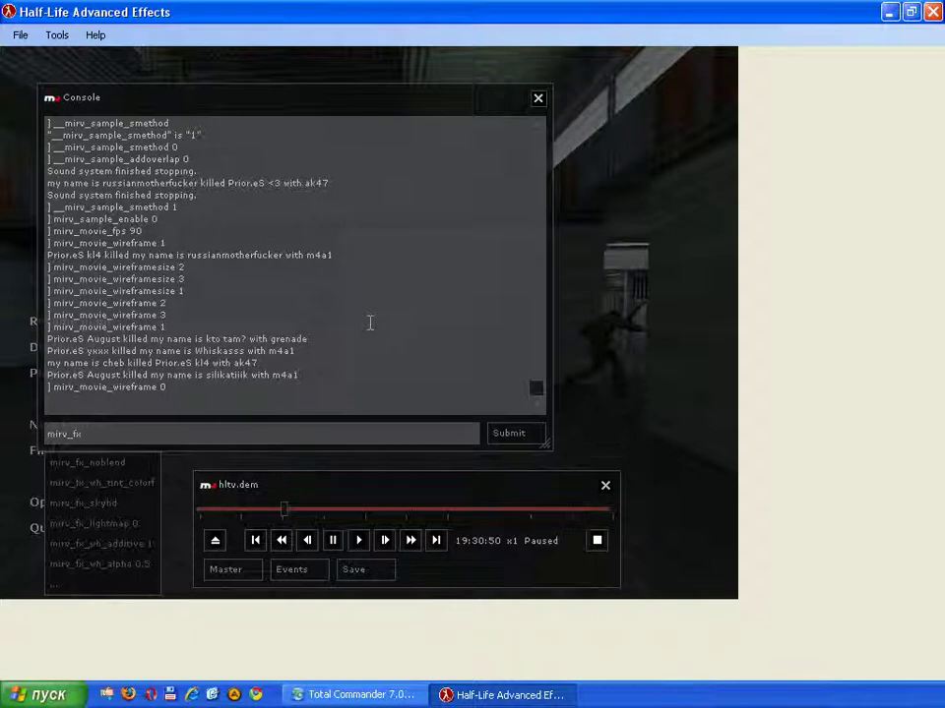
{"action": "type", "text": "_l"}
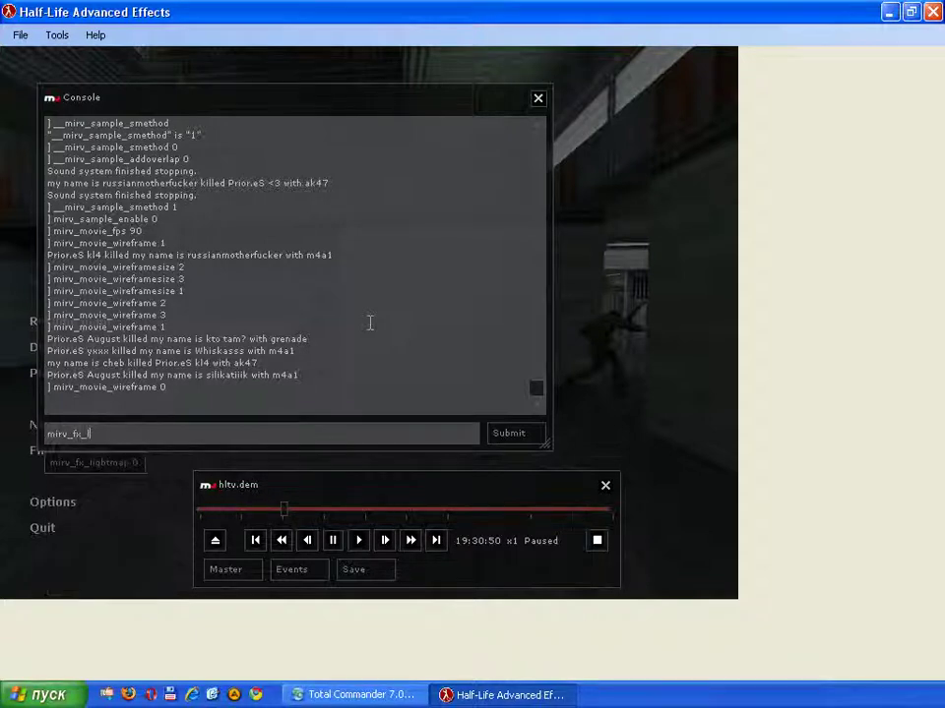
{"action": "type", "text": "1"}
{"action": "key", "text": "Return"}
{"action": "key", "text": "Escape"}
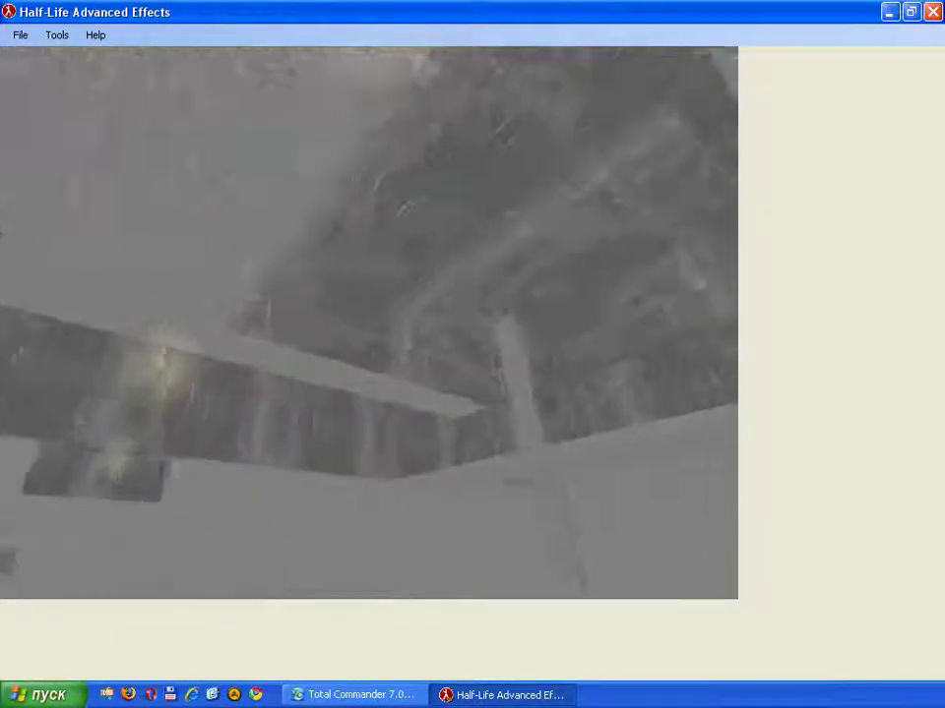
{"action": "key", "text": "Escape"}
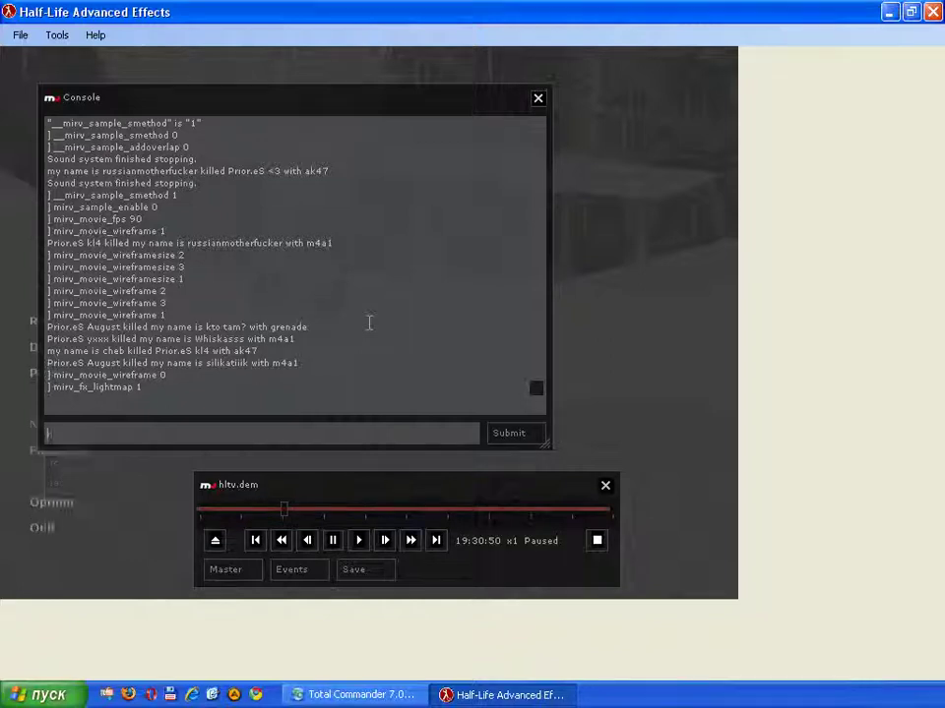
- Disable detail textures with r_detailtextures 0 in the console and view the map
{"action": "type", "text": "r_decals"}
{"action": "key", "text": "Down"}
{"action": "type", "text": "0"}
{"action": "key", "text": "Return"}
{"action": "key", "text": "Escape"}
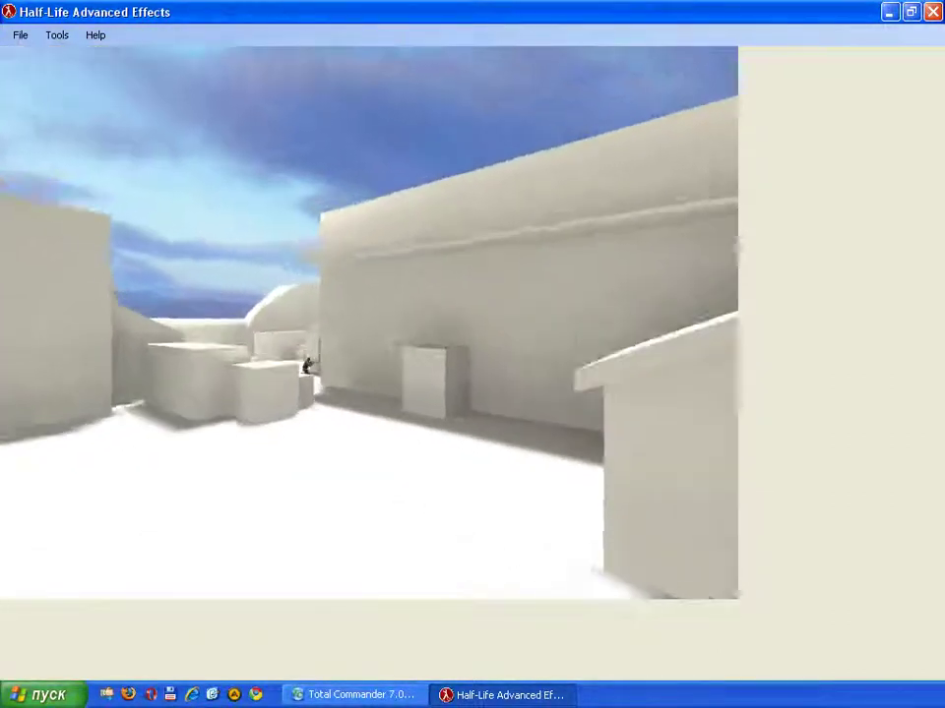
- Set mirv_fx_lightmap to 2 in the console and look around the map
{"action": "key", "text": "Escape"}
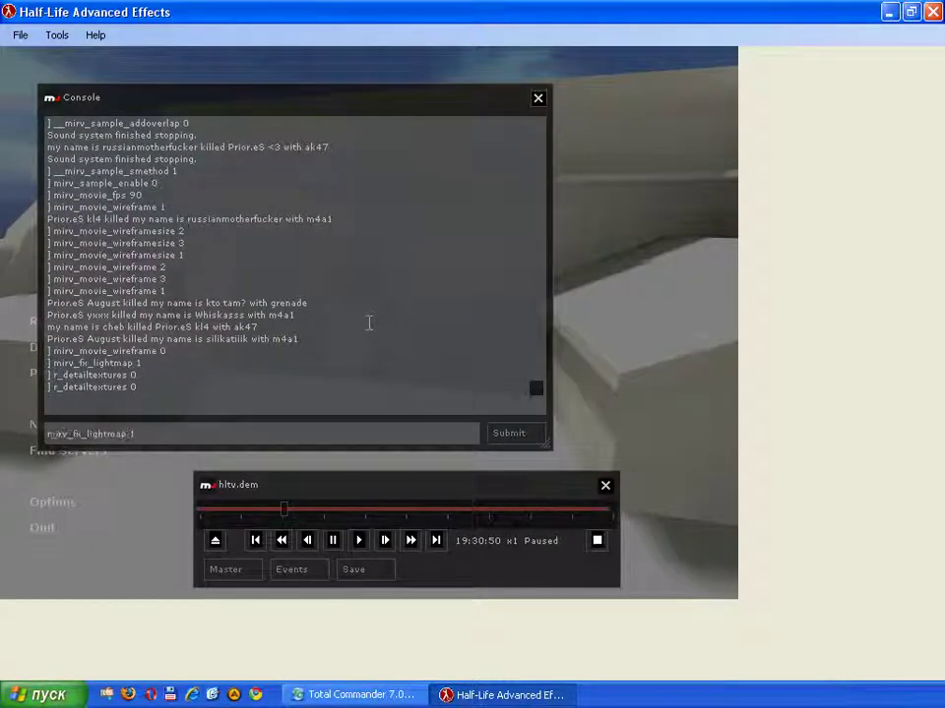
{"action": "key", "text": "Return"}
{"action": "key", "text": "Escape"}
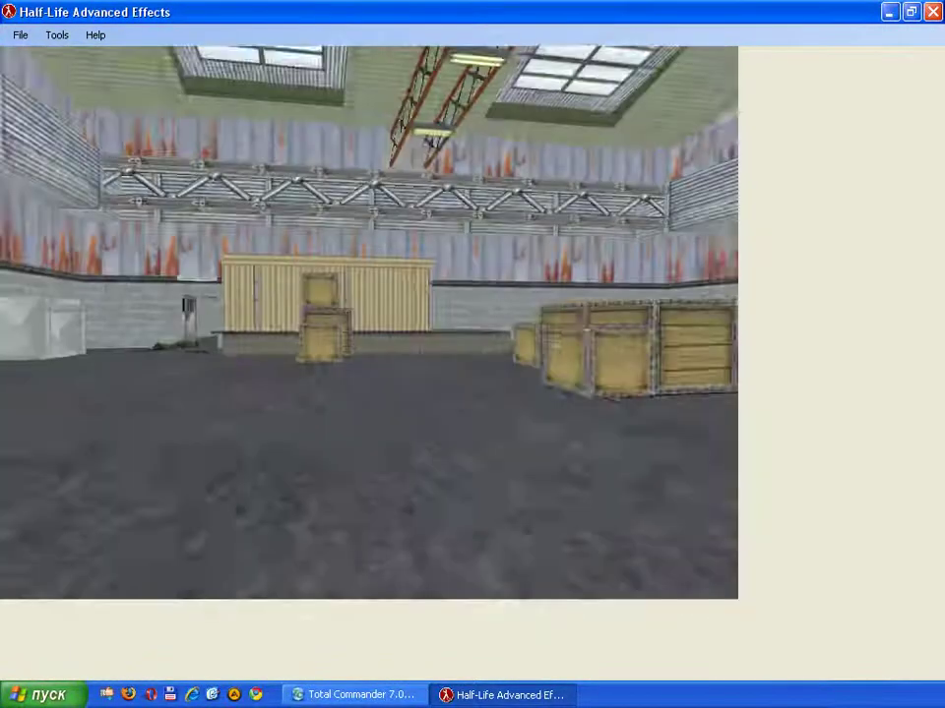
- Turn off the lightmap effect with mirv_fx_lightmap 0 and check the game view
{"action": "key", "text": "Escape"}
{"action": "key", "text": "BackSpace"}
{"action": "type", "text": "0"}
{"action": "key", "text": "Return"}
{"action": "key", "text": "Escape"}
{"action": "key", "text": "Escape"}
- Enter mirv_fx_noblend 1 in the console
{"action": "type", "text": "mi"}
{"action": "type", "text": "rv_f"}
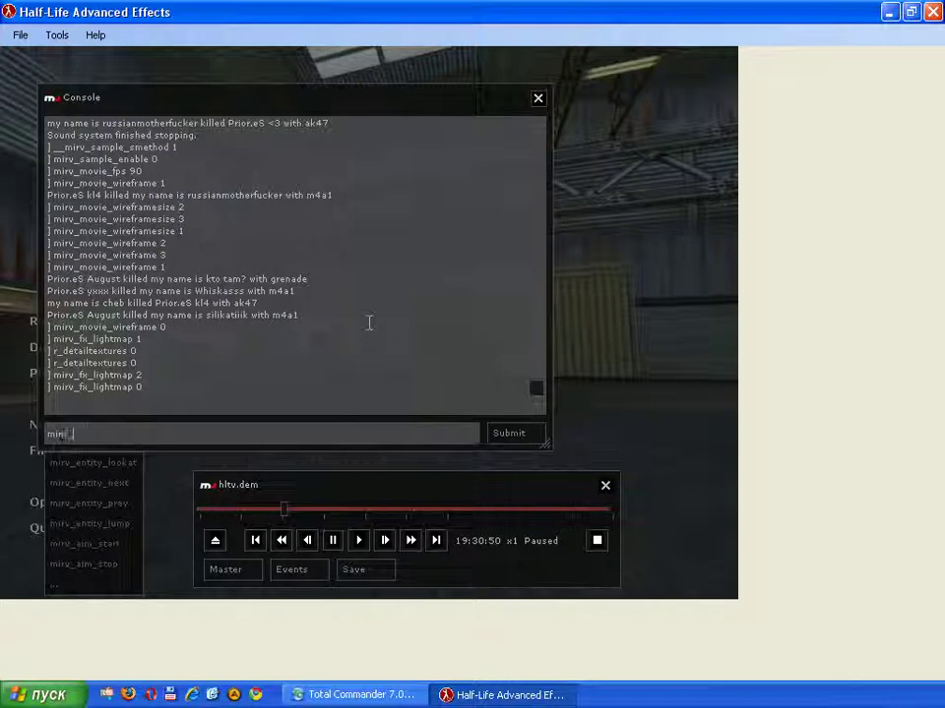
{"action": "type", "text": "x_"}
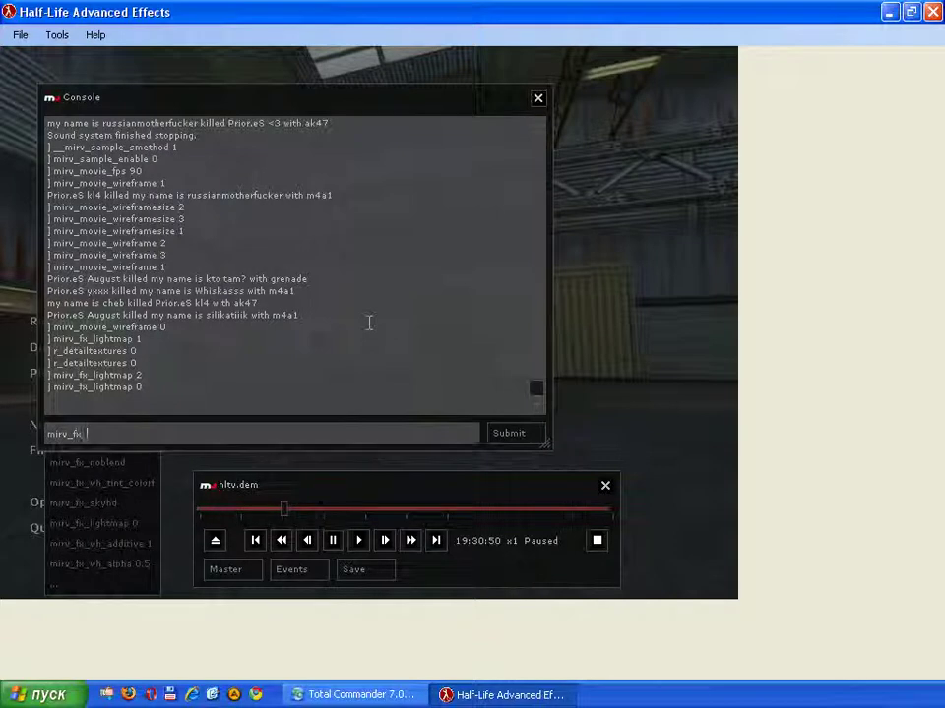
{"action": "type", "text": "n"}
{"action": "key", "text": "Tab"}
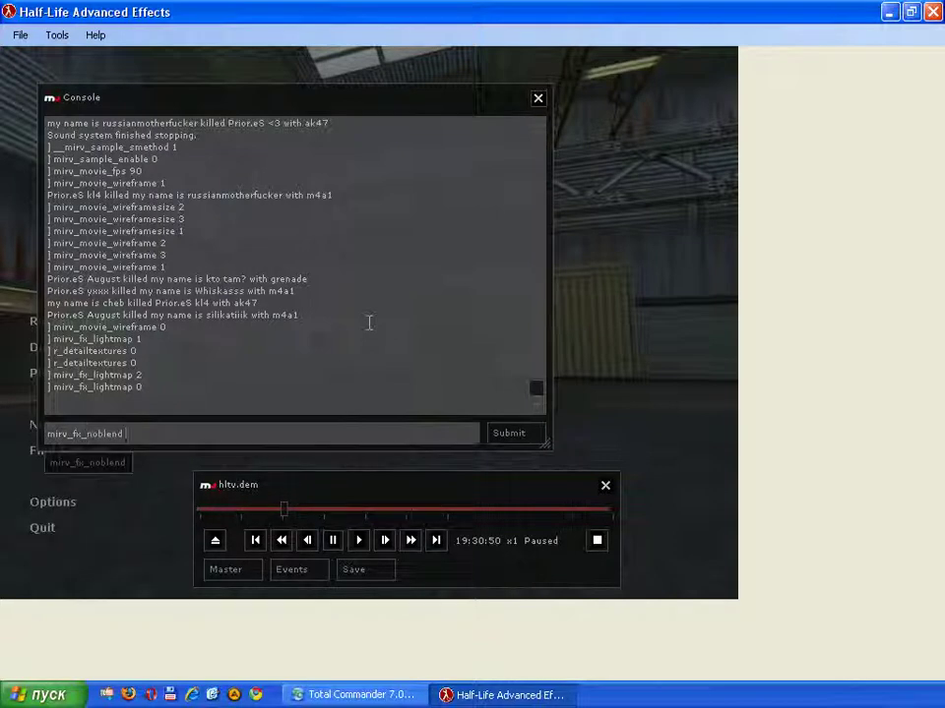
{"action": "type", "text": "1"}
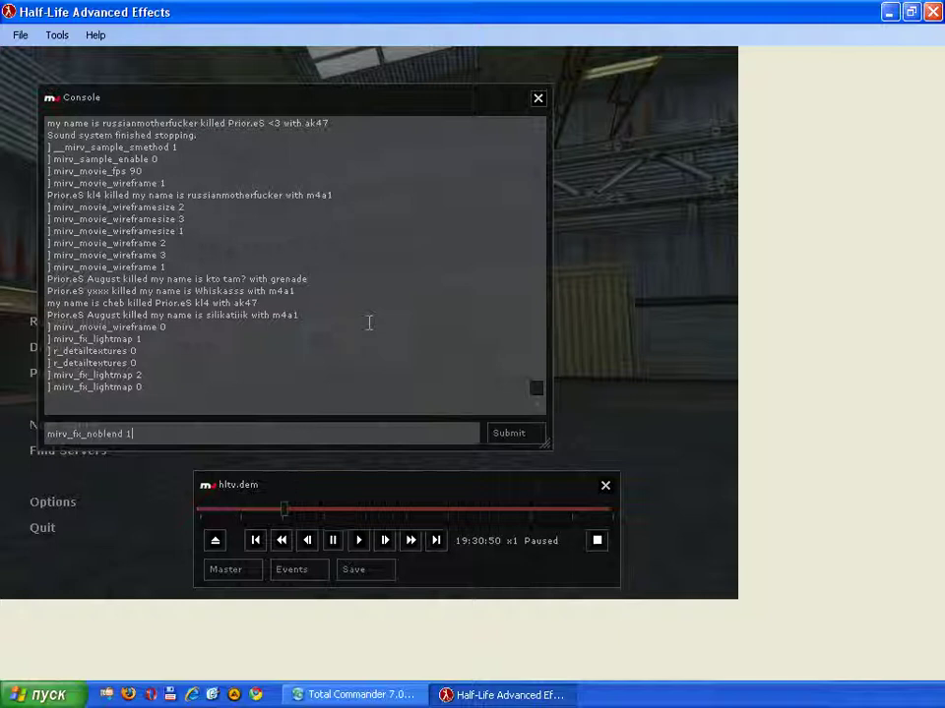
{"action": "key", "text": "Return"}
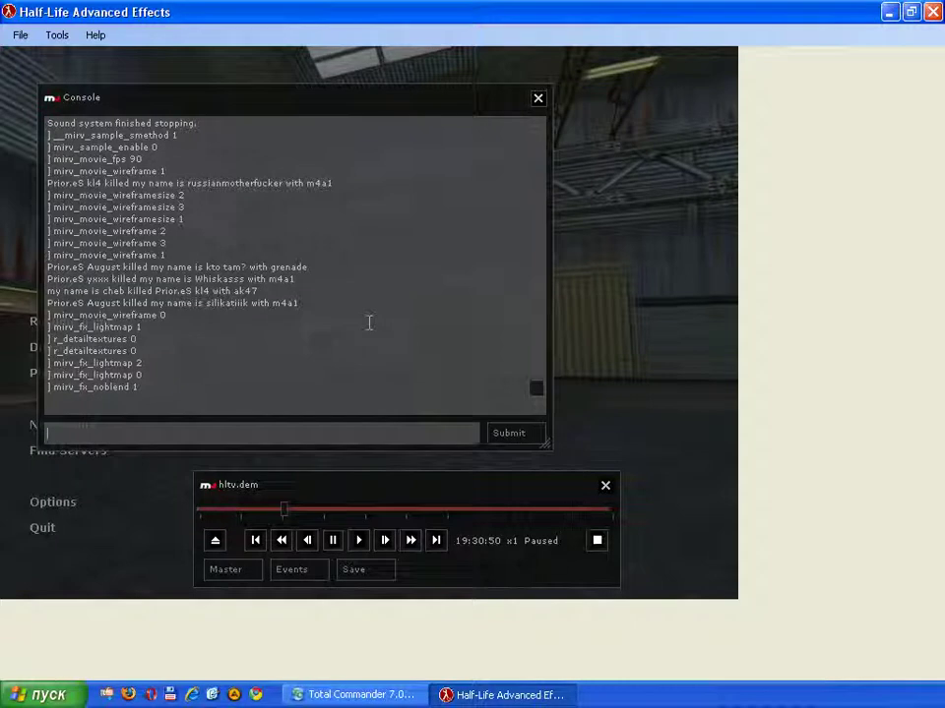
- Run mirv_fx_skyhd without arguments in the console twice to query its usage
{"action": "type", "text": "mirv_"}
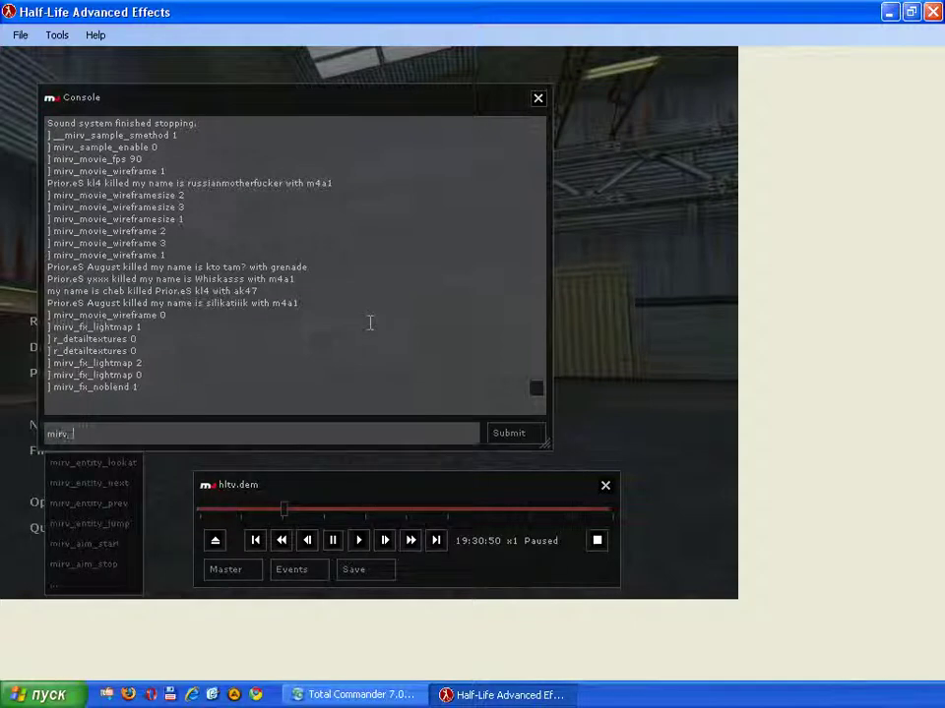
{"action": "type", "text": "fx_"}
{"action": "key", "text": "Down"}
{"action": "key", "text": "Down"}
{"action": "key", "text": "Down"}
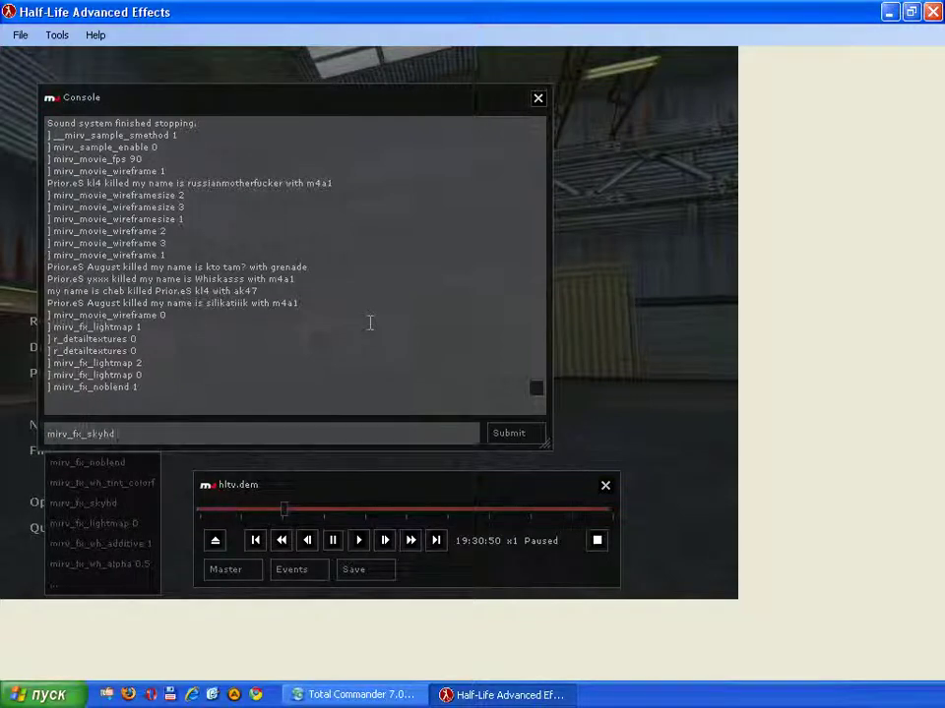
{"action": "key", "text": "Return"}
{"action": "key", "text": "Up"}
{"action": "key", "text": "End"}
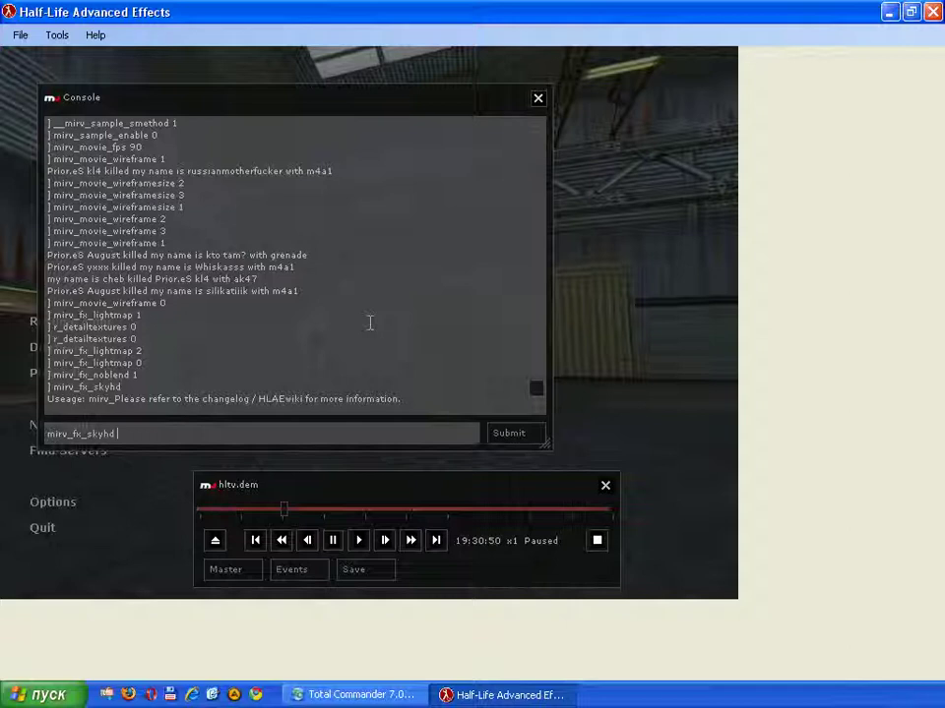
{"action": "key", "text": "Return"}
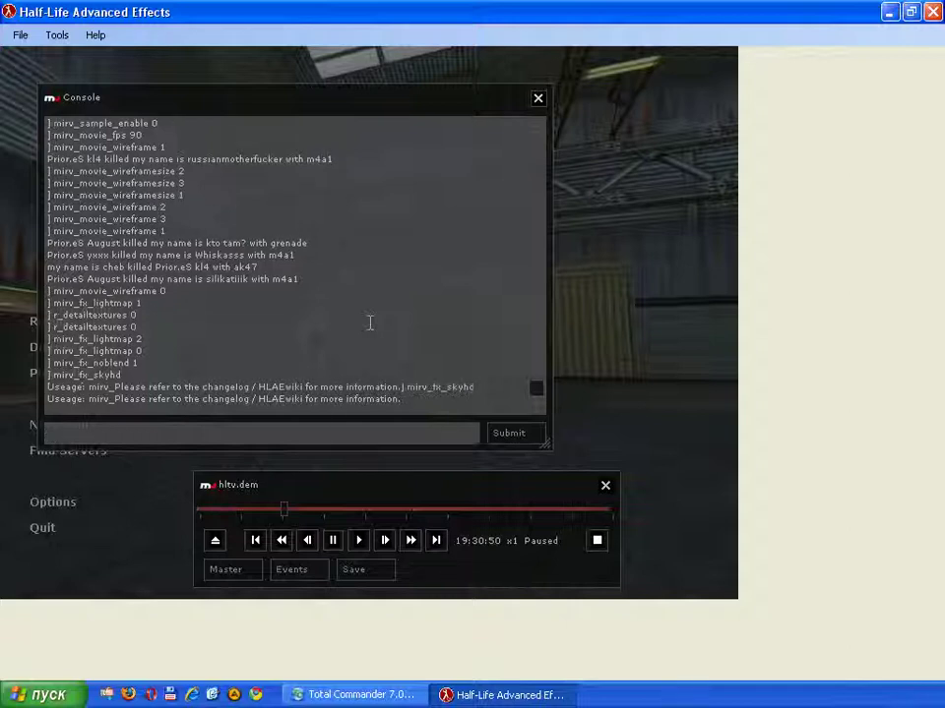
- Switch to Total Commander and open the "skies for HLAE" folder on drive g
{"action": "left_click", "coordinate": [374, 695]}
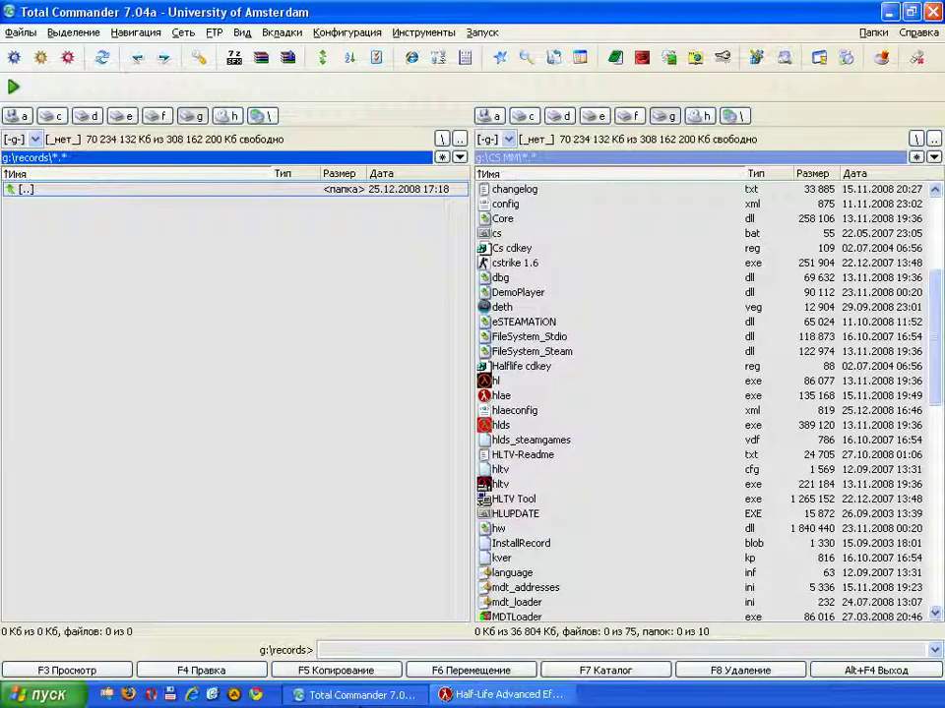
{"action": "double_click", "coordinate": [88, 189]}
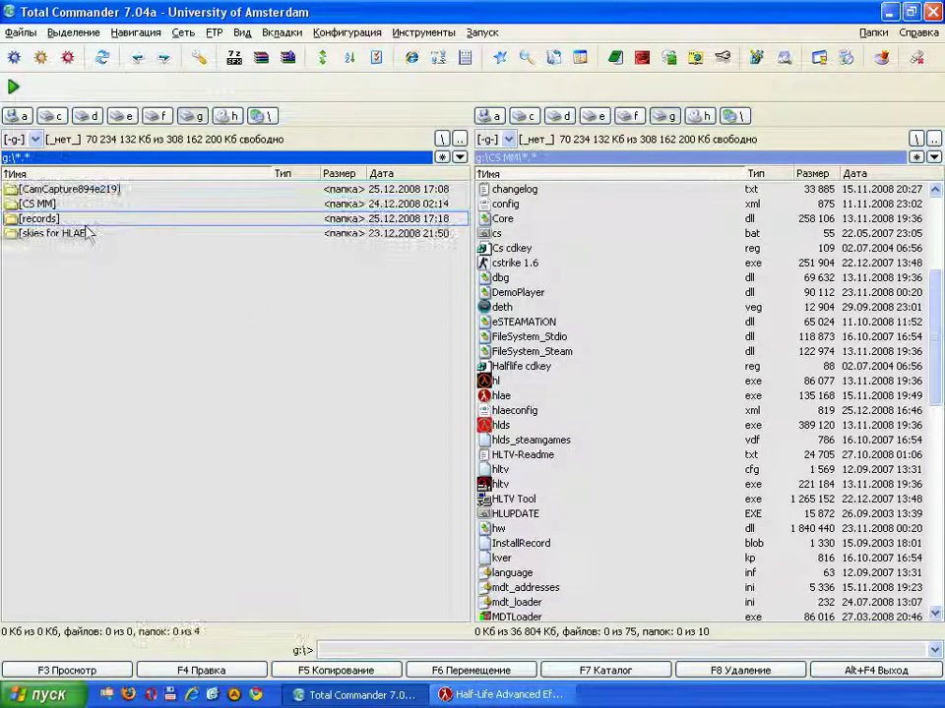
{"action": "double_click", "coordinate": [86, 233]}
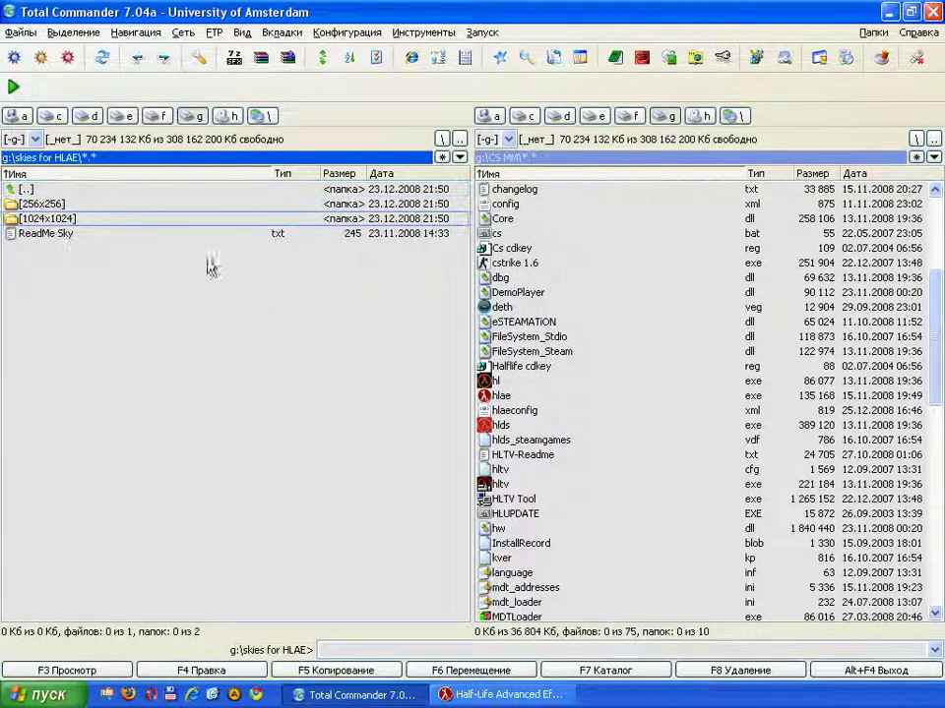
- Locate the six mdtsky bitmaps in the CS MM folder and view them in the image viewer
{"action": "left_click", "coordinate": [585, 363]}
{"action": "scroll", "coordinate": [606, 384], "scroll_direction": "down", "scroll_amount": 5}
{"action": "scroll", "coordinate": [584, 434], "scroll_direction": "down", "scroll_amount": 1}
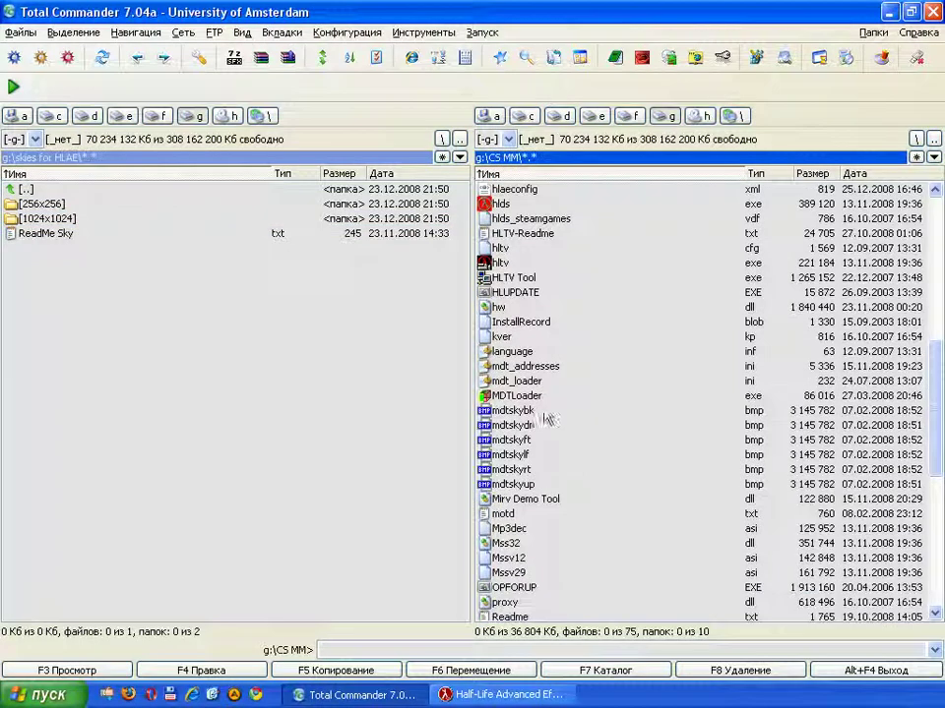
{"action": "left_click", "coordinate": [540, 484], "text": "shift"}
{"action": "left_click_drag", "start_coordinate": [540, 447], "coordinate": [532, 484]}
{"action": "left_click", "coordinate": [524, 410]}
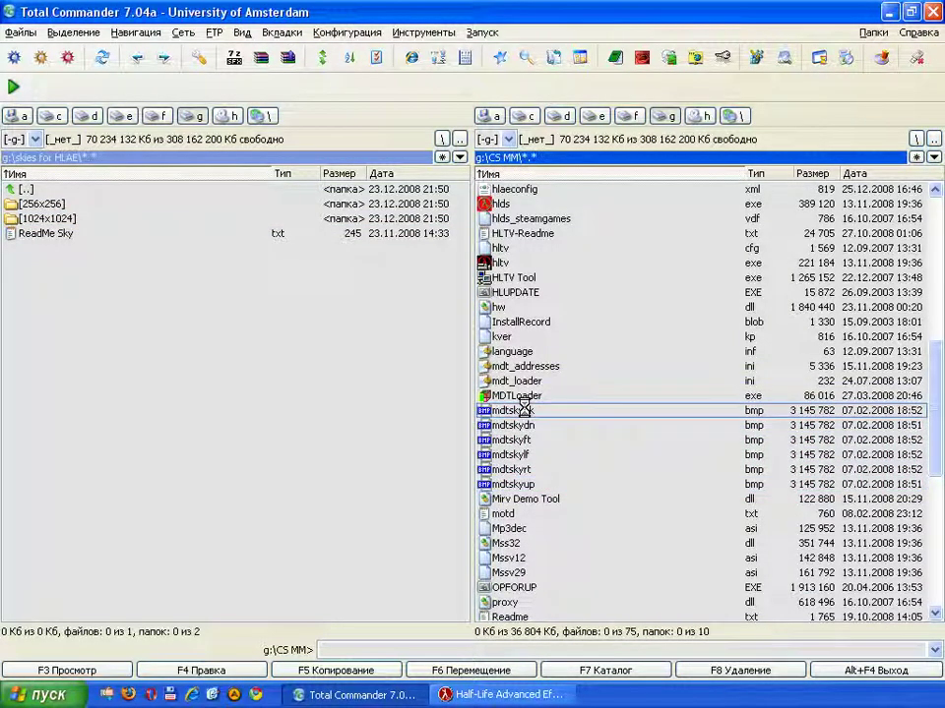
{"action": "scroll", "coordinate": [526, 416], "scroll_direction": "down", "scroll_amount": 3}
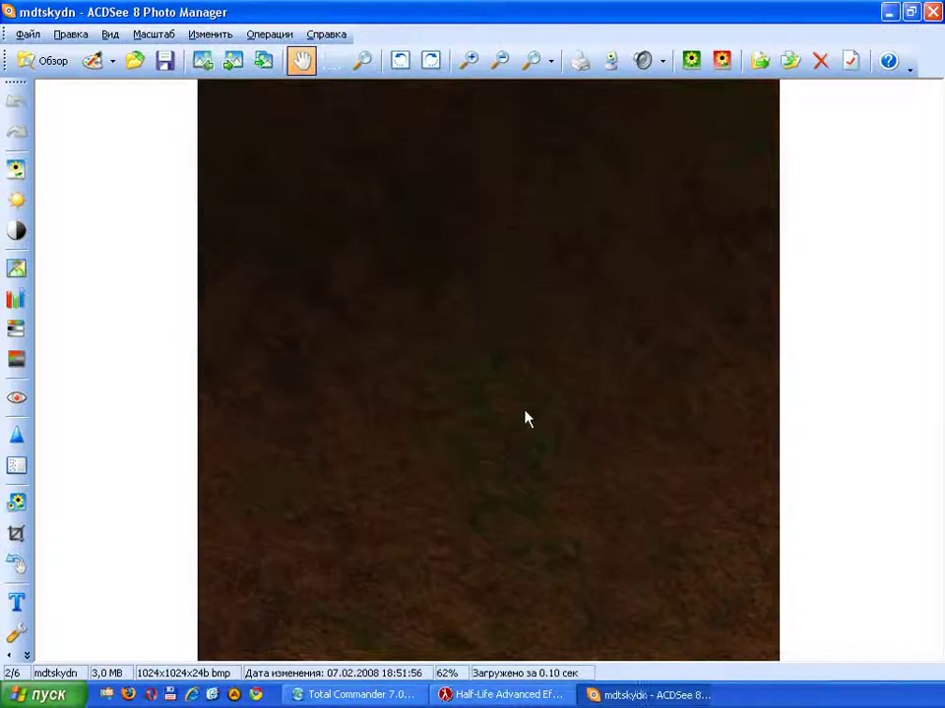
{"action": "scroll", "coordinate": [524, 420], "scroll_direction": "down", "scroll_amount": 2}
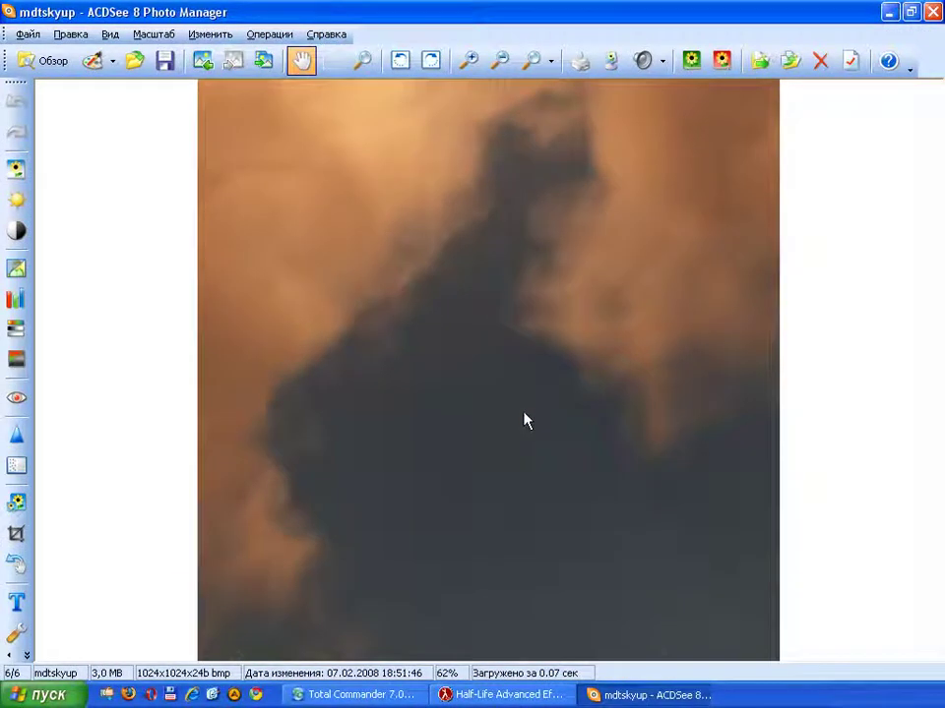
{"action": "key", "text": "Escape"}
- Switch back to Half-Life Advanced Effects and run mirv_fx_skyhd 1 in the console, checking the sky in the game view
{"action": "left_click", "coordinate": [500, 695]}
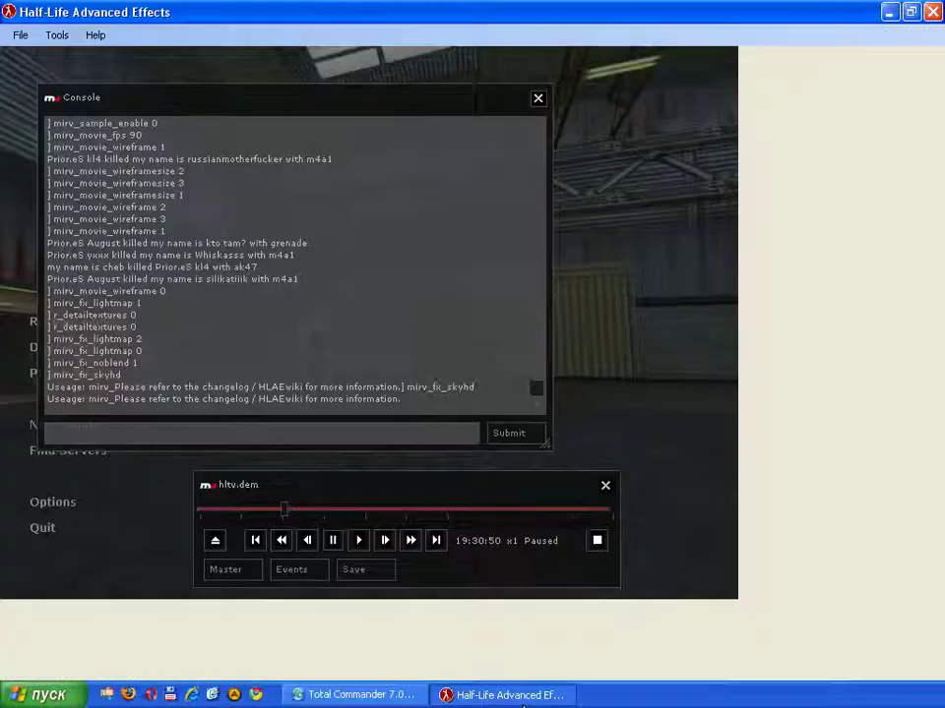
{"action": "key", "text": "Escape"}
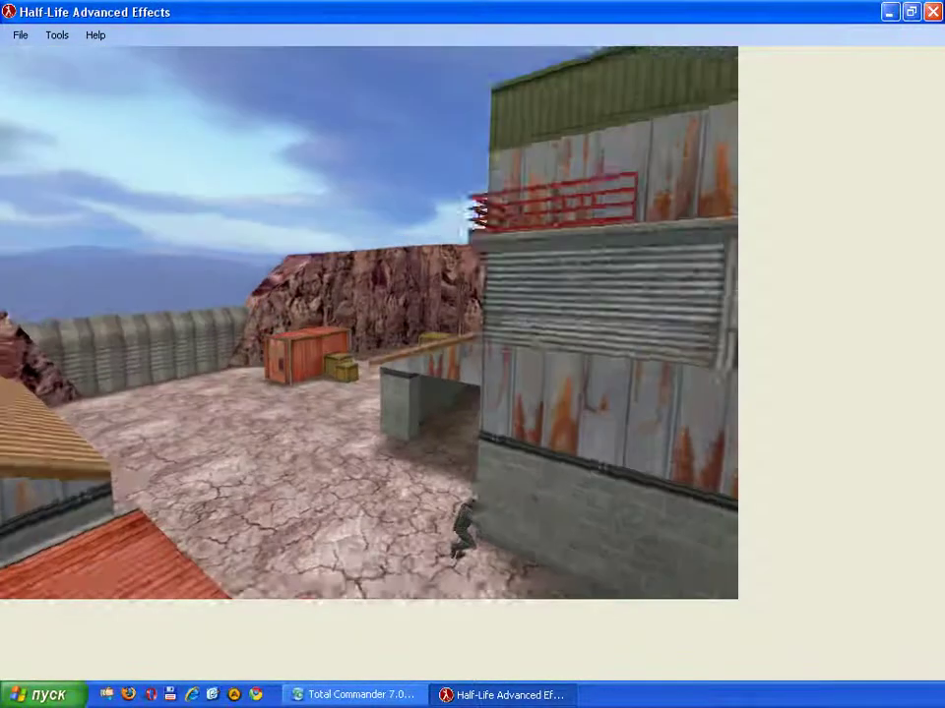
{"action": "key", "text": "Escape"}
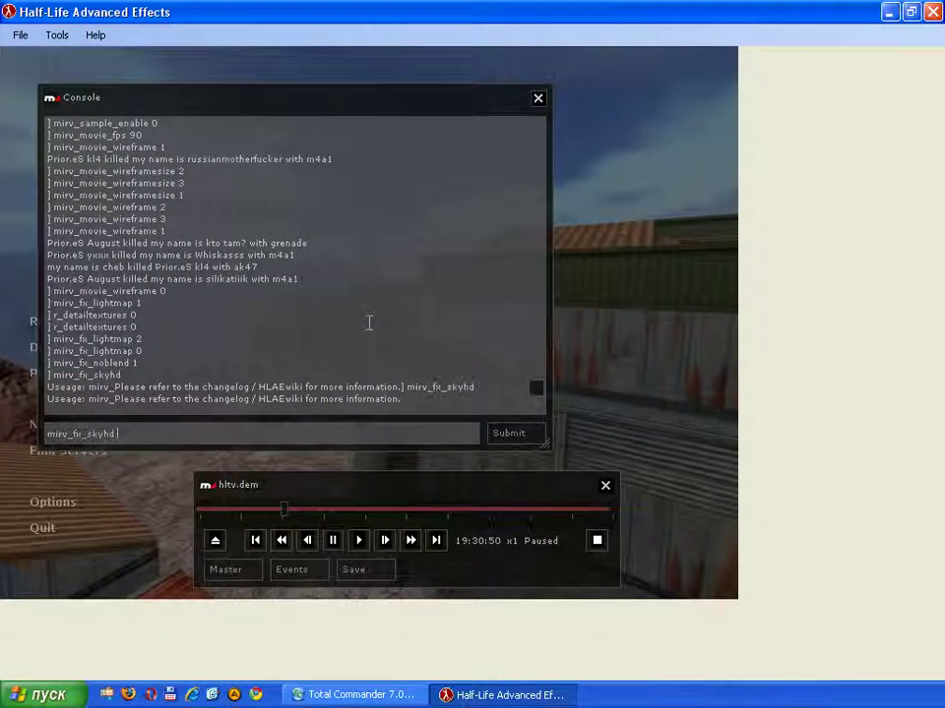
{"action": "key", "text": "Return"}
{"action": "key", "text": "Escape"}
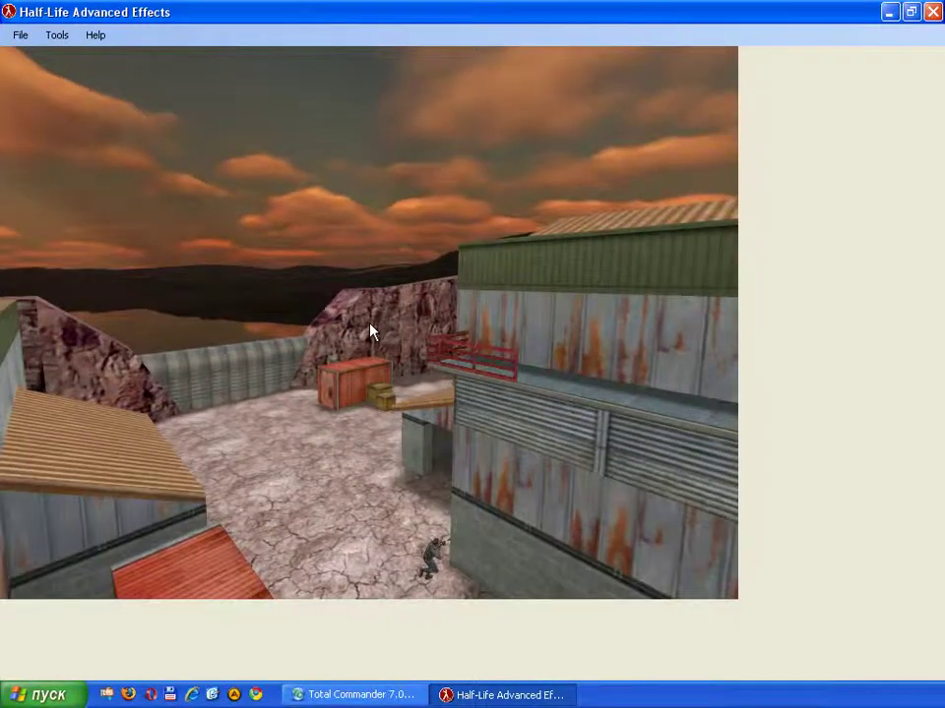
- Turn the custom sky off with mirv_fx_skyhd 0, check the game view, and re-enable it with mirv_fx_skyhd 1
{"action": "key", "text": "Escape"}
{"action": "key", "text": "Up"}
{"action": "key", "text": "BackSpace"}
{"action": "key", "text": "BackSpace"}
{"action": "key", "text": "Escape"}
{"action": "key", "text": "Escape"}
{"action": "type", "text": "1"}
{"action": "key", "text": "Return"}
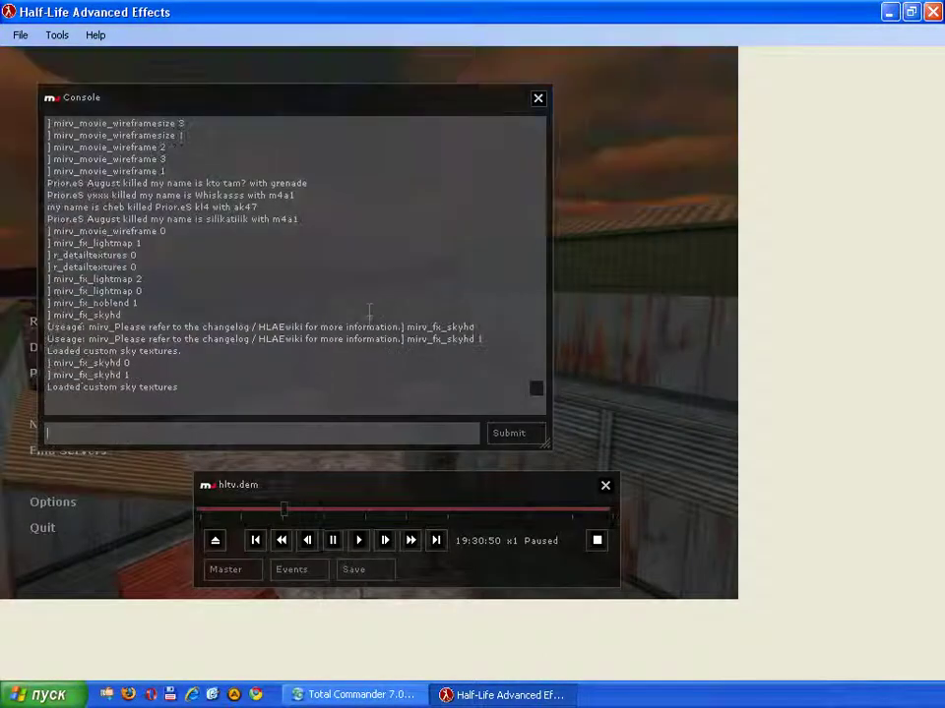
- Switch to Total Commander and view the preview image of the Sky 13 juGGaKNot set in the 256x256 folder
{"action": "key", "text": "alt+Tab"}
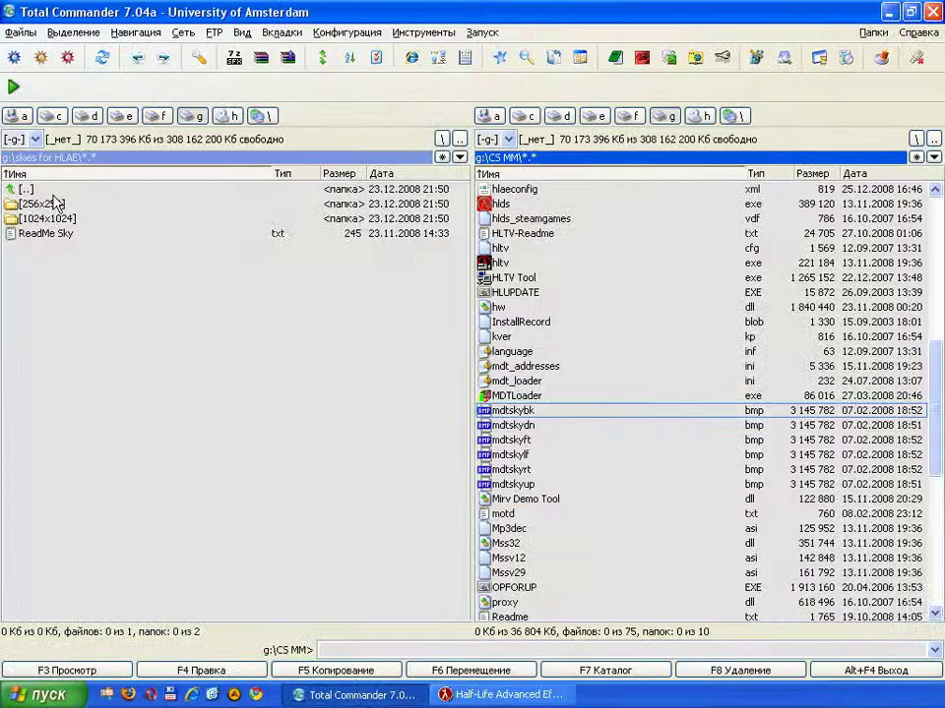
{"action": "double_click", "coordinate": [41, 204]}
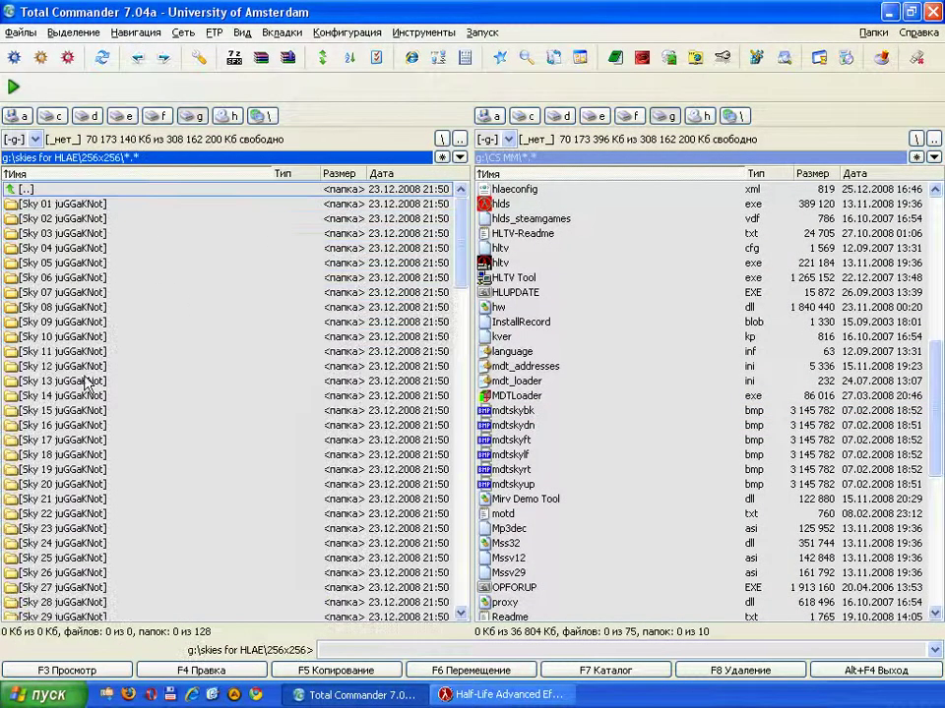
{"action": "double_click", "coordinate": [65, 286]}
{"action": "left_click", "coordinate": [74, 218]}
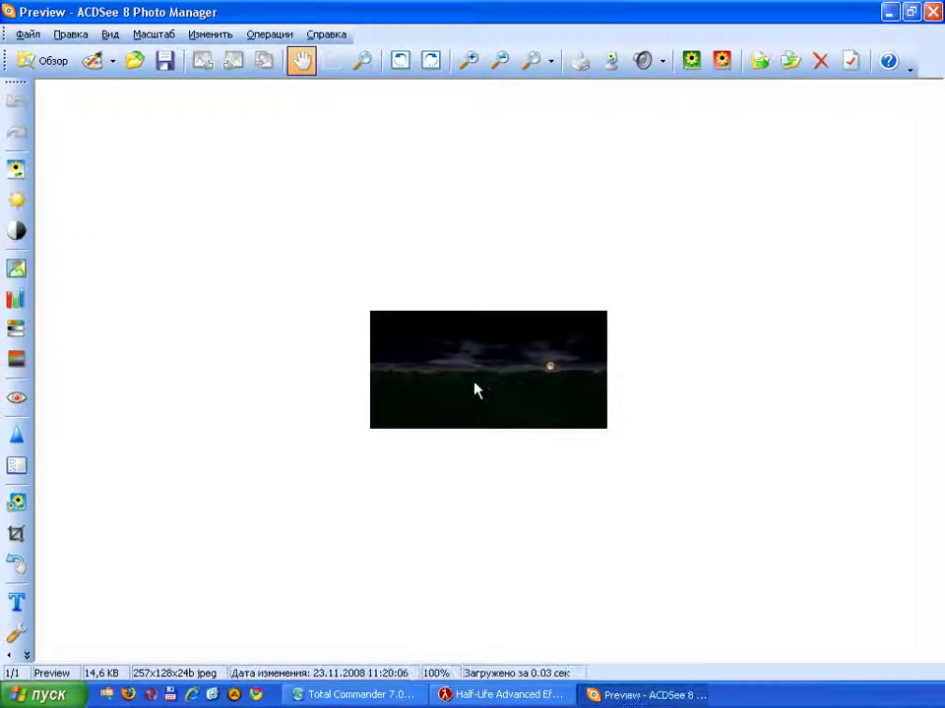
{"action": "key", "text": "Escape"}
- Copy all six bitmaps from Sky 13's 13 subfolder into G:\CS MM, overwriting all existing sky files
{"action": "double_click", "coordinate": [45, 203]}
{"action": "key", "text": "ctrl+a"}
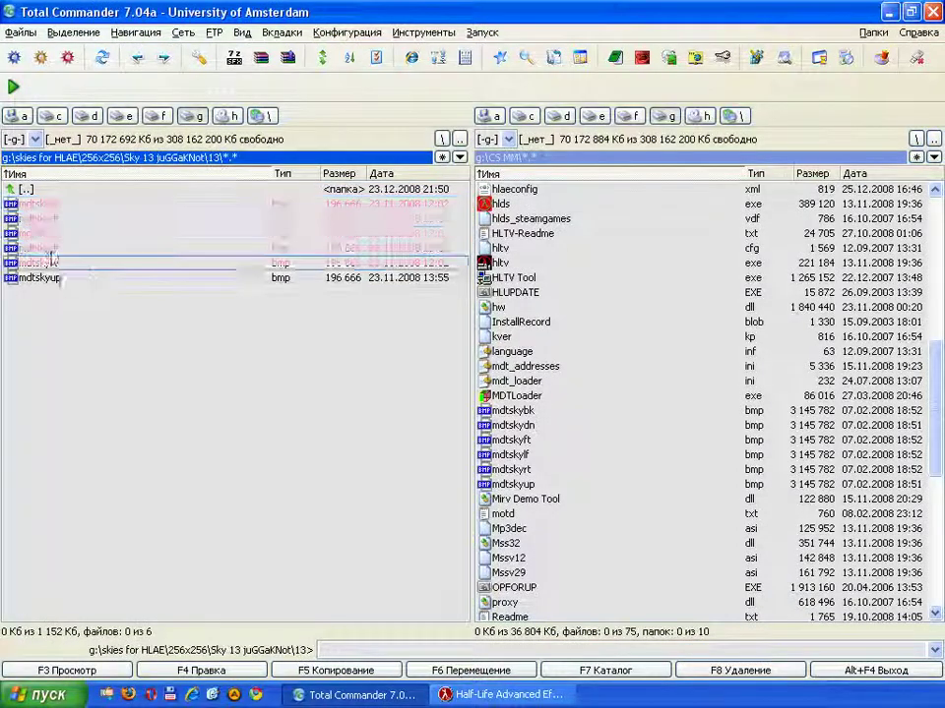
{"action": "left_click_drag", "start_coordinate": [52, 246], "coordinate": [559, 516]}
{"action": "left_click", "coordinate": [363, 387]}
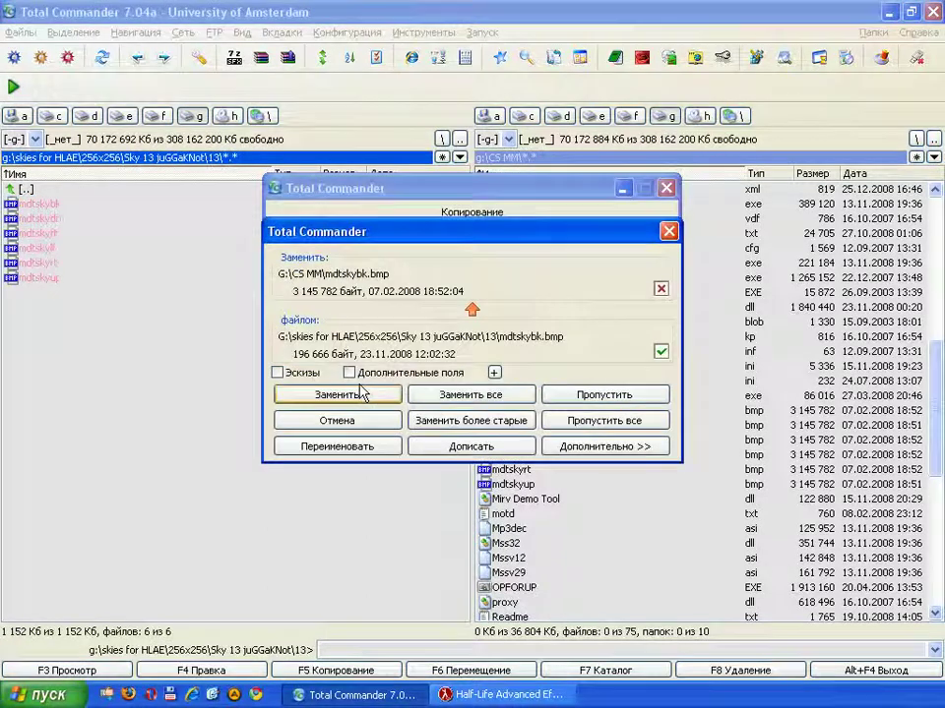
{"action": "left_click", "coordinate": [476, 394]}
- Return to Half-Life Advanced Effects, reload the sky textures with mirv_fx_skyhd 1 and look around the map
{"action": "key", "text": "alt+Tab"}
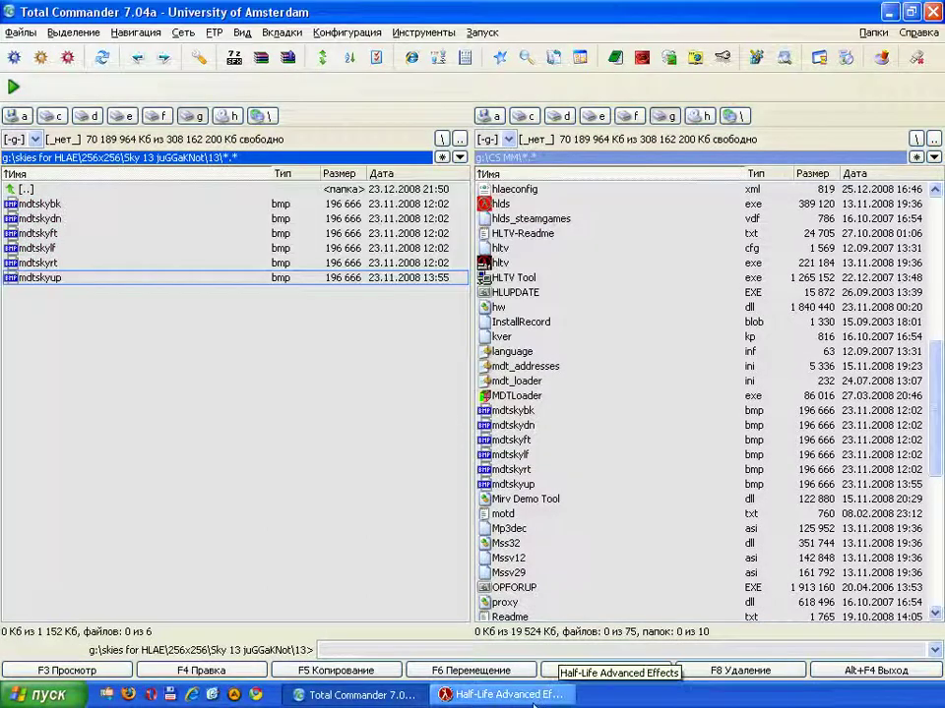
{"action": "left_click", "coordinate": [411, 426]}
{"action": "key", "text": "Up"}
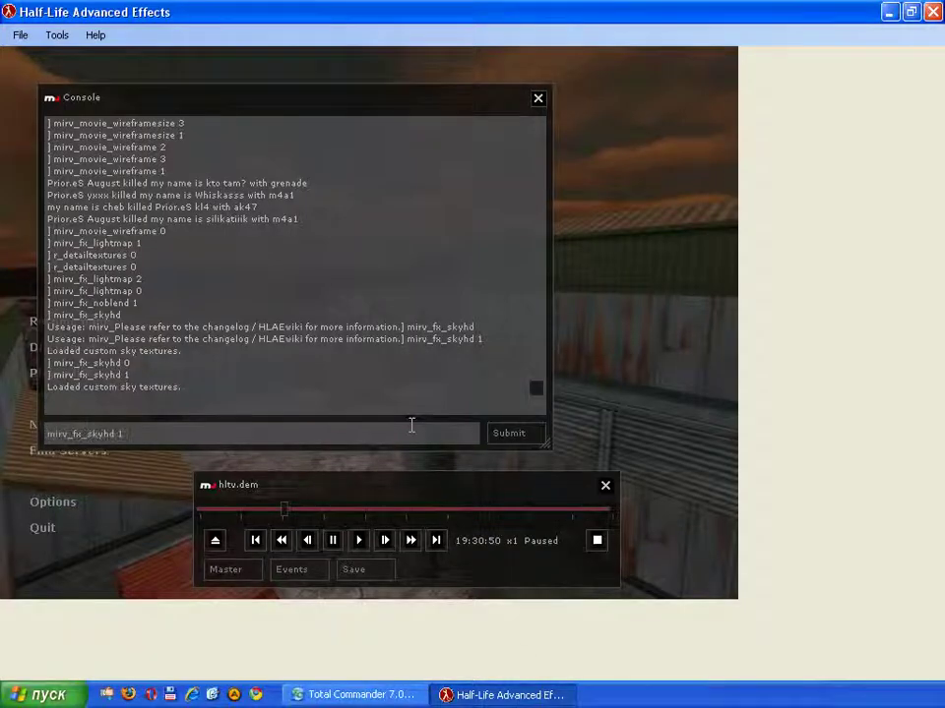
{"action": "key", "text": "Return"}
{"action": "key", "text": "Escape"}
{"action": "key", "text": "Escape"}
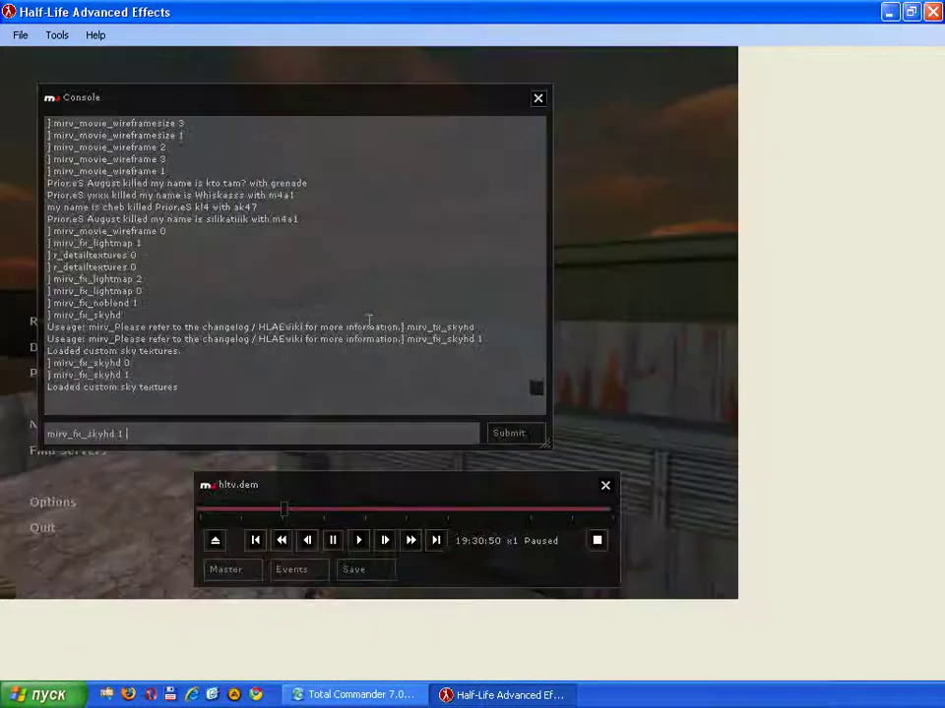
{"action": "key", "text": "Escape"}
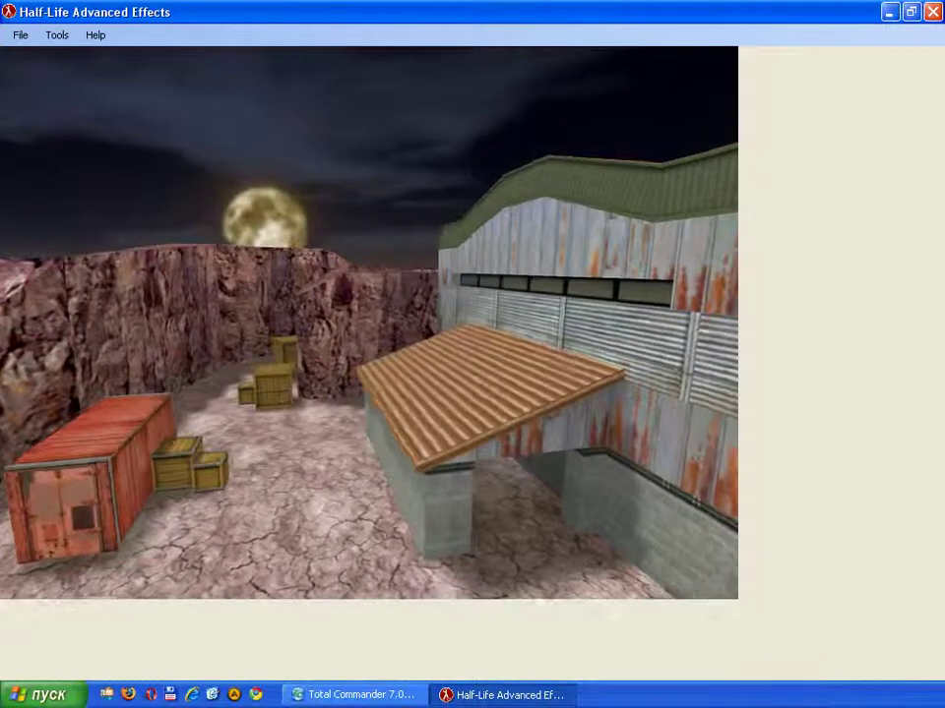
{"action": "key", "text": "Escape"}
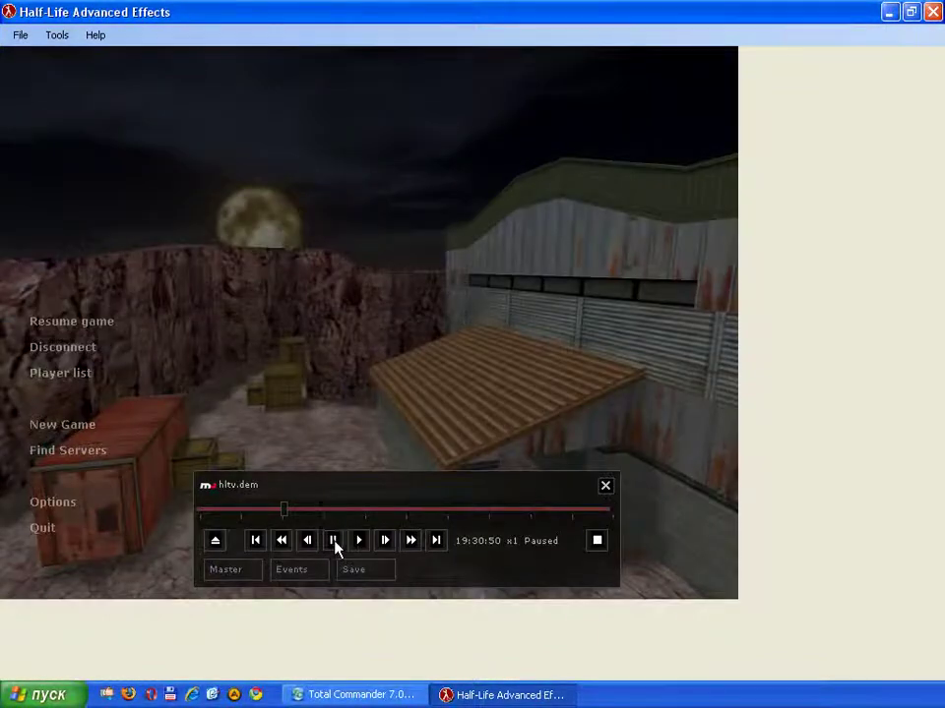
- Switch to Total Commander and view the preview image of the Sky 07 juGGaKNot set in the 1024x1024 folder
{"action": "left_click", "coordinate": [352, 695]}
{"action": "double_click", "coordinate": [71, 192]}
{"action": "double_click", "coordinate": [70, 191]}
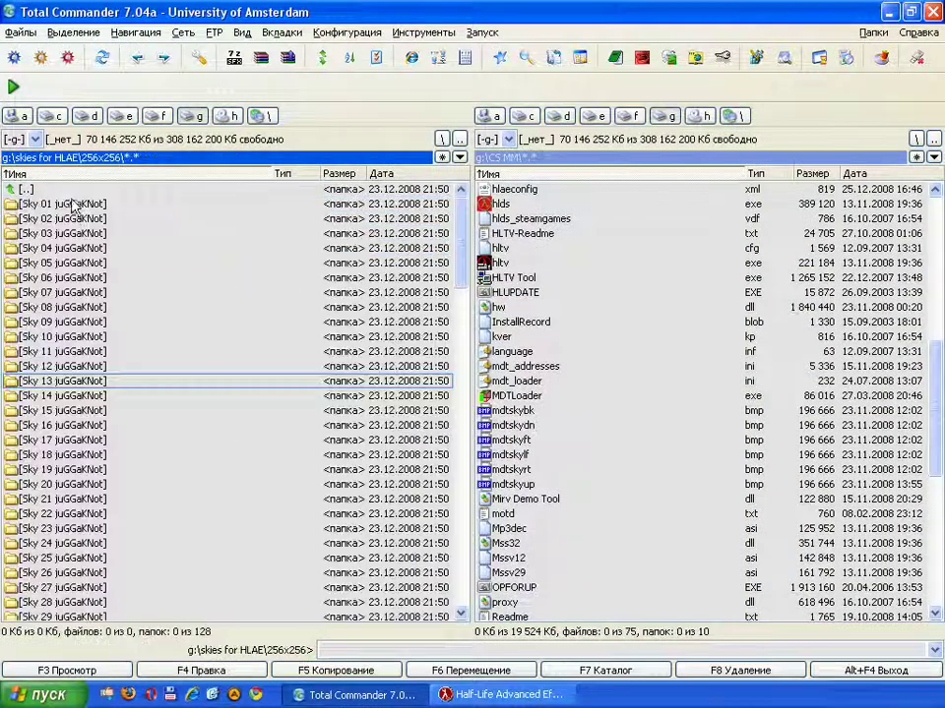
{"action": "double_click", "coordinate": [71, 189]}
{"action": "double_click", "coordinate": [59, 218]}
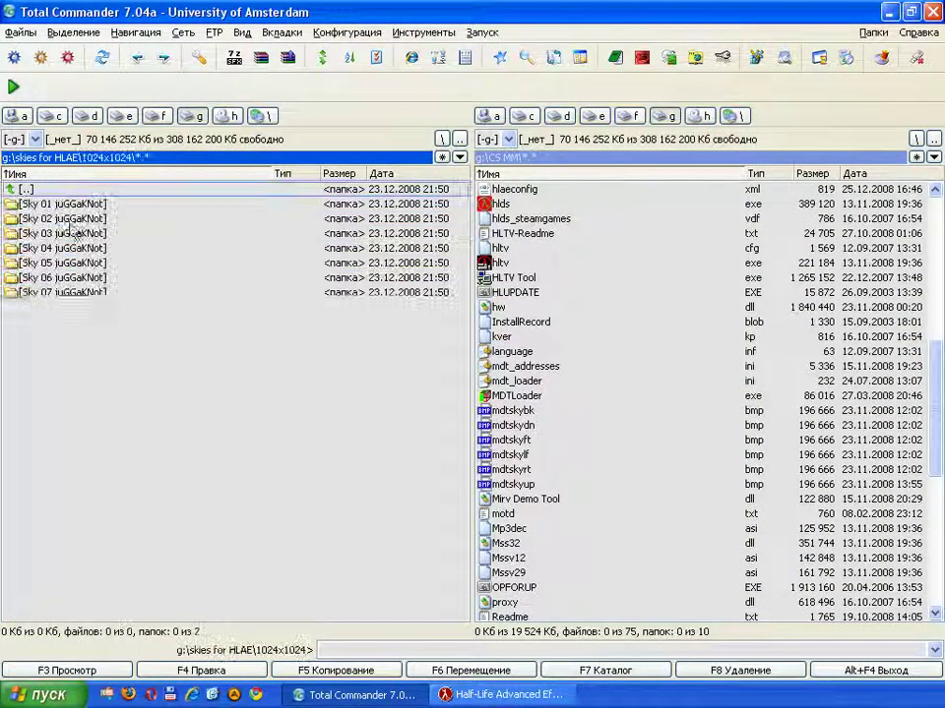
{"action": "double_click", "coordinate": [71, 294]}
{"action": "double_click", "coordinate": [21, 219]}
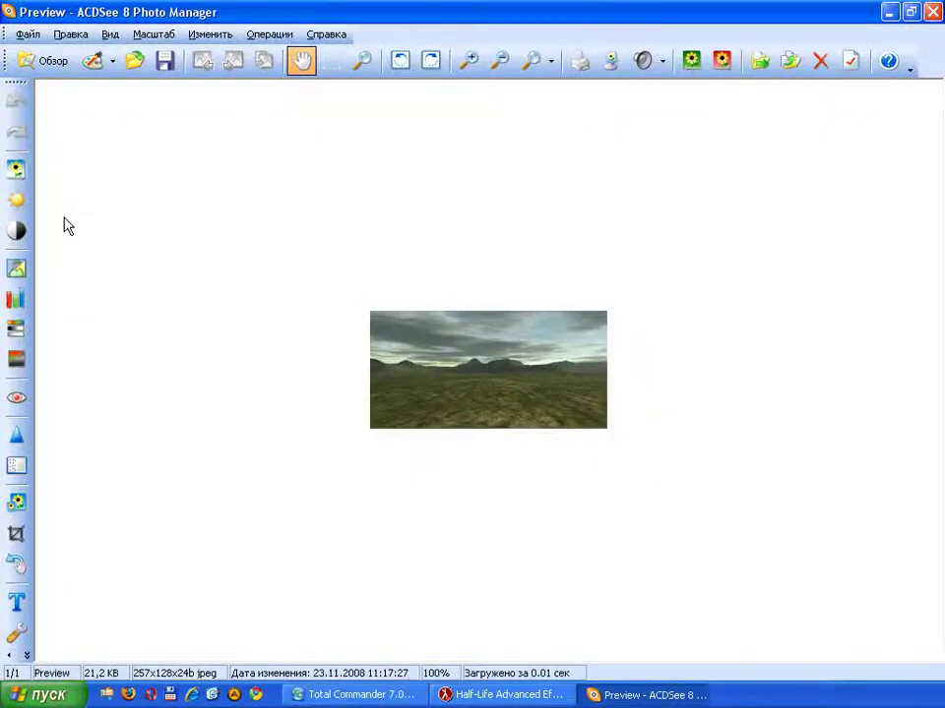
{"action": "key", "text": "Escape"}
- Copy all six bitmaps from Sky 07's 07 subfolder into G:\CS MM, overwriting all existing sky files
{"action": "double_click", "coordinate": [63, 203]}
{"action": "right_click", "coordinate": [63, 204]}
{"action": "key", "text": "ctrl+a"}
{"action": "key", "text": "F5"}
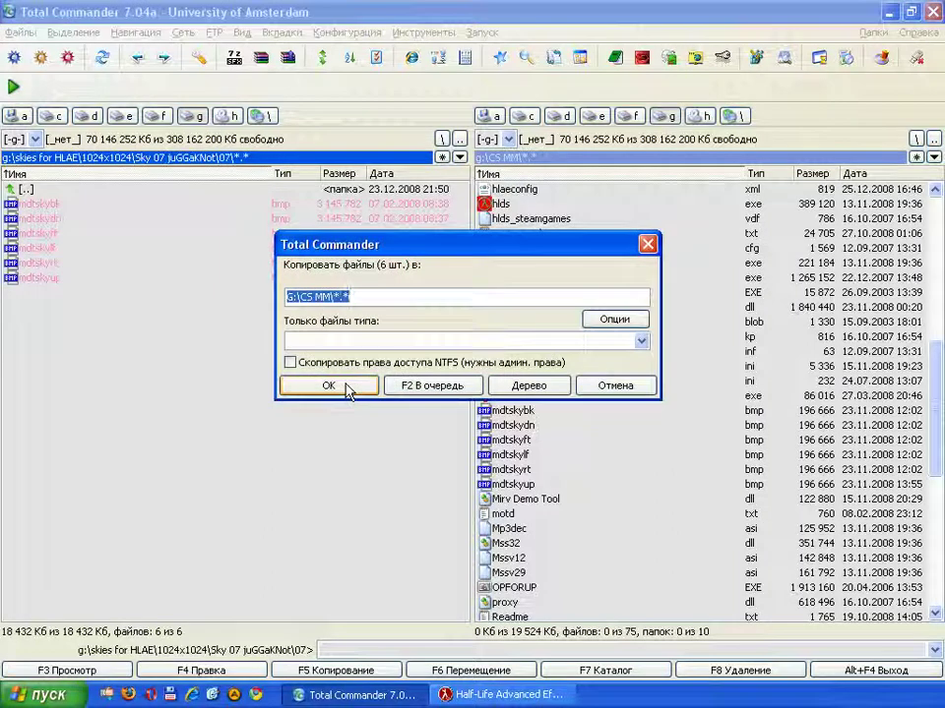
{"action": "left_click", "coordinate": [334, 385]}
{"action": "left_click", "coordinate": [380, 395]}
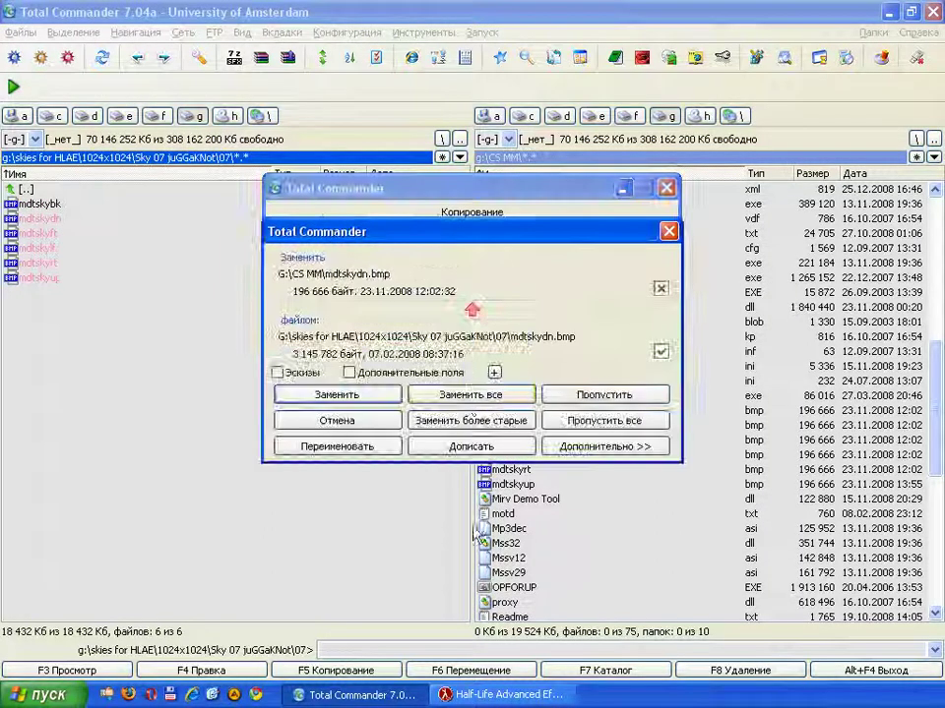
{"action": "left_click", "coordinate": [470, 395]}
- Switch to Half-Life Advanced Effects, run mirv_fx_skyhd 1 again and inspect the Sky 07 textures in the game view
{"action": "key", "text": "alt+Tab"}
{"action": "key", "text": "grave"}
{"action": "key", "text": "Up"}
{"action": "key", "text": "Return"}
{"action": "key", "text": "Escape"}
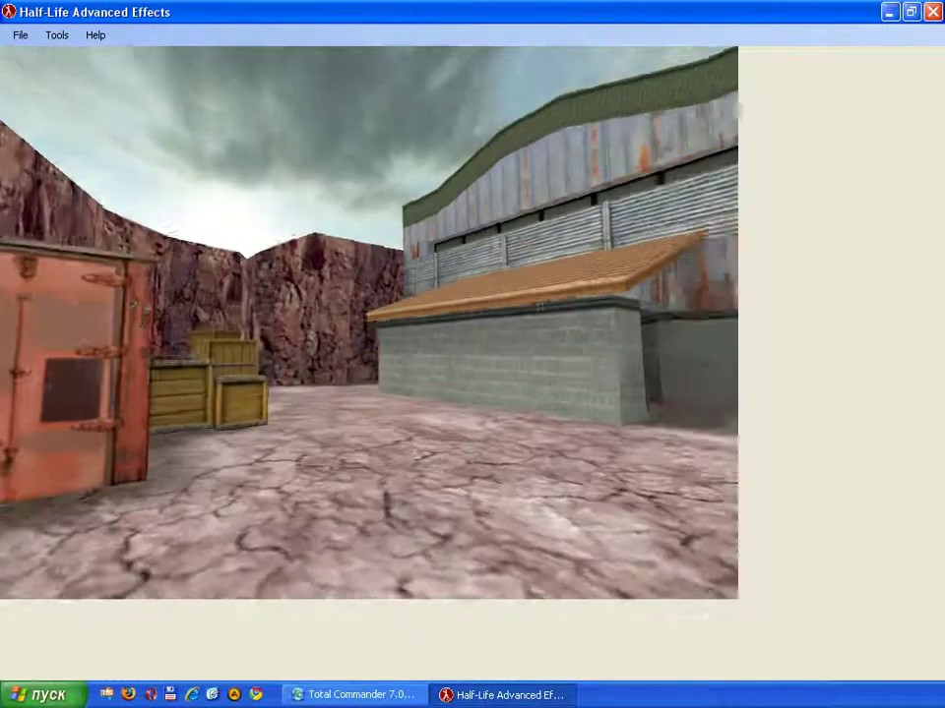
{"action": "key", "text": "Escape"}
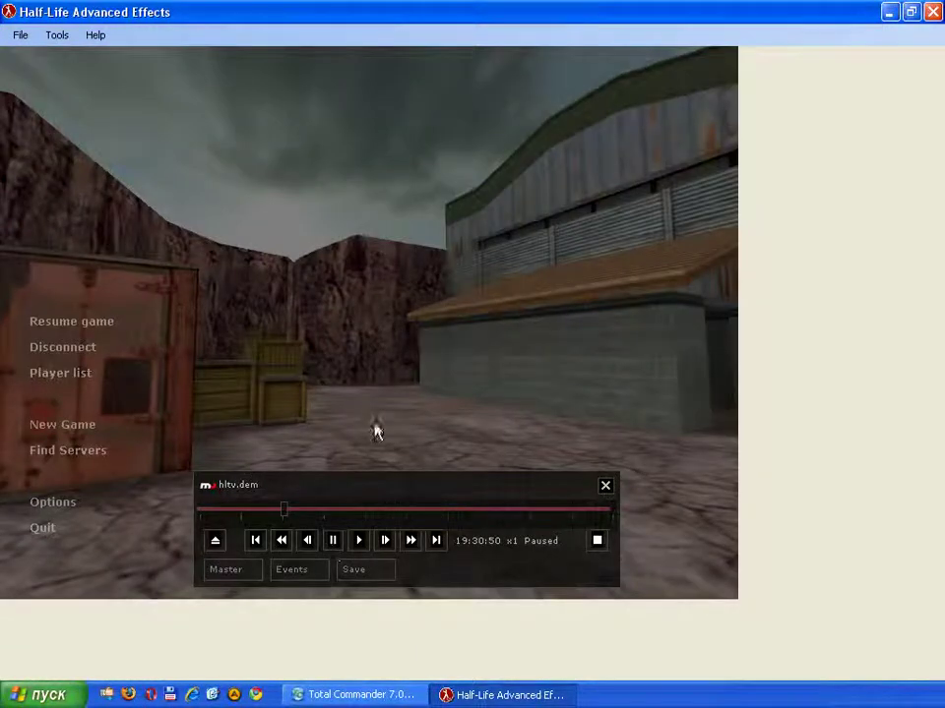
- Disable the custom sky with mirv_fx_skyhd 0 and check the game view
{"action": "key", "text": "grave"}
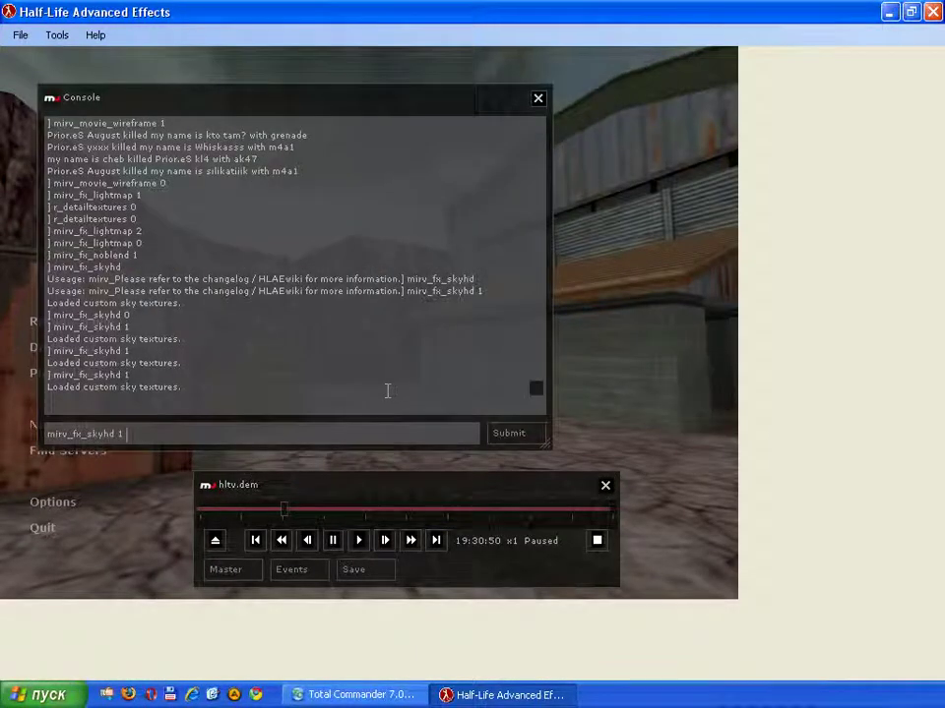
{"action": "key", "text": "Return"}
{"action": "key", "text": "Escape"}
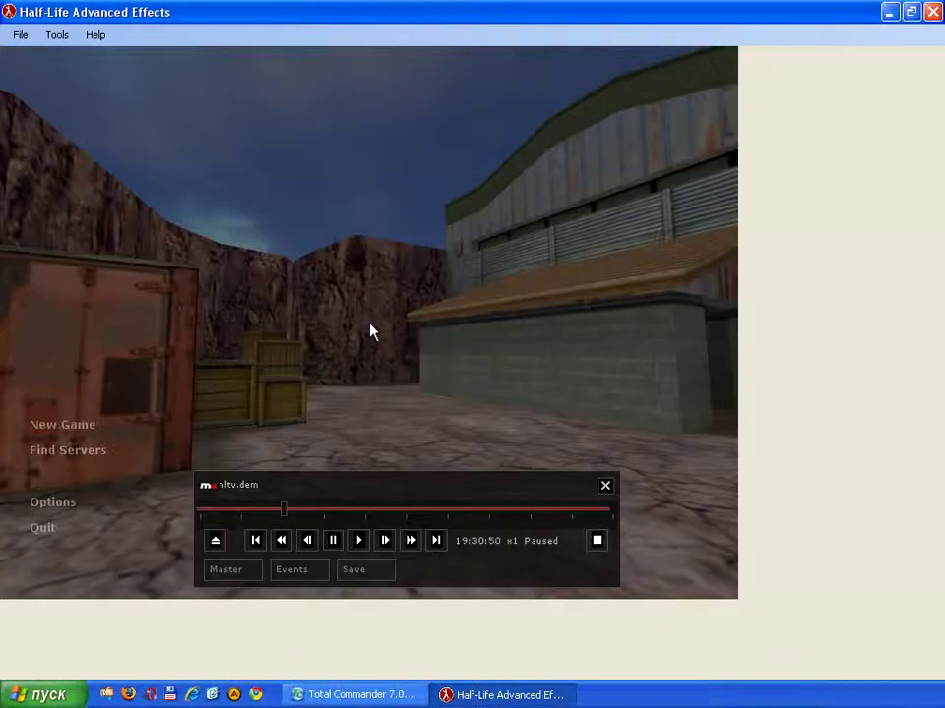
- Switch to Total Commander and go from the Sky 07 folder back to g:\records
{"action": "left_click", "coordinate": [353, 695]}
{"action": "double_click", "coordinate": [88, 191]}
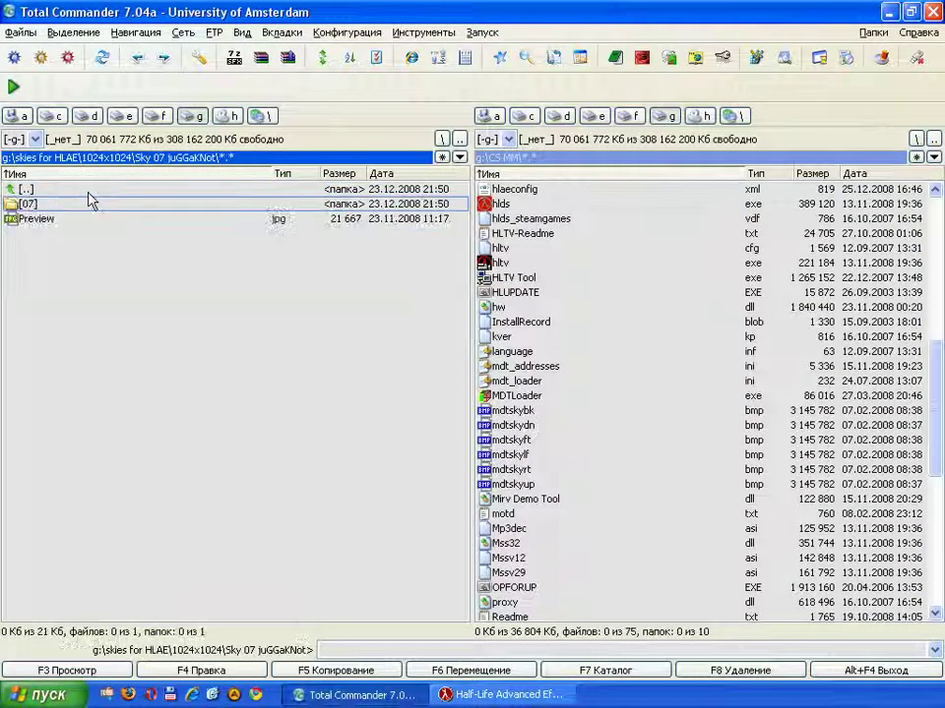
{"action": "double_click", "coordinate": [89, 191]}
{"action": "double_click", "coordinate": [88, 189]}
{"action": "double_click", "coordinate": [92, 187]}
{"action": "double_click", "coordinate": [63, 232]}
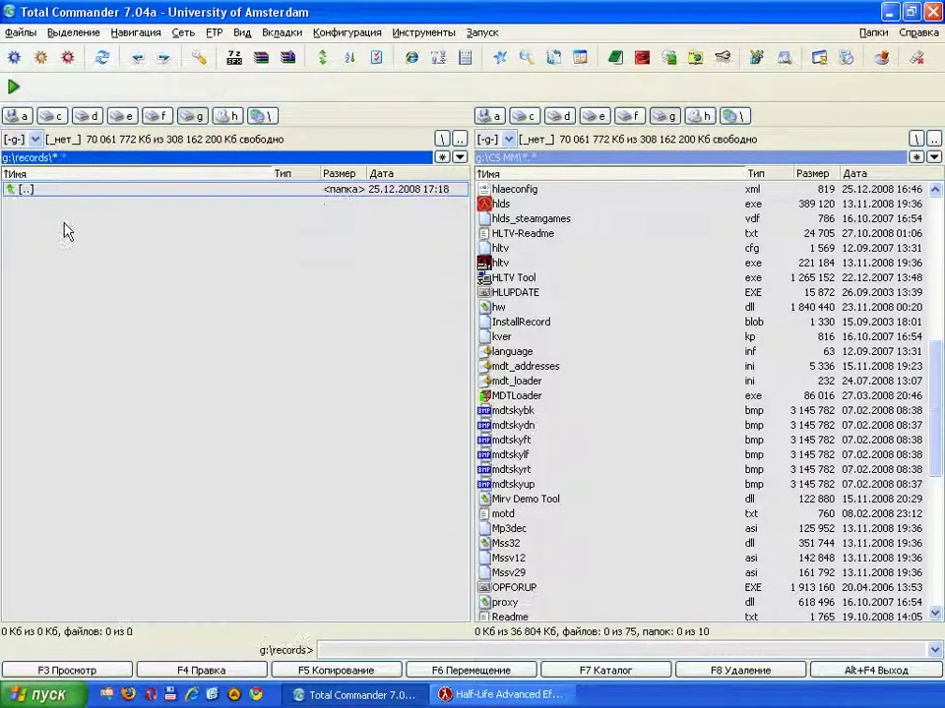
- Switch to Half-Life Advanced Effects, run mirv_fx_wh_enable 1 in the console and inspect the game view
{"action": "left_click", "coordinate": [473, 695]}
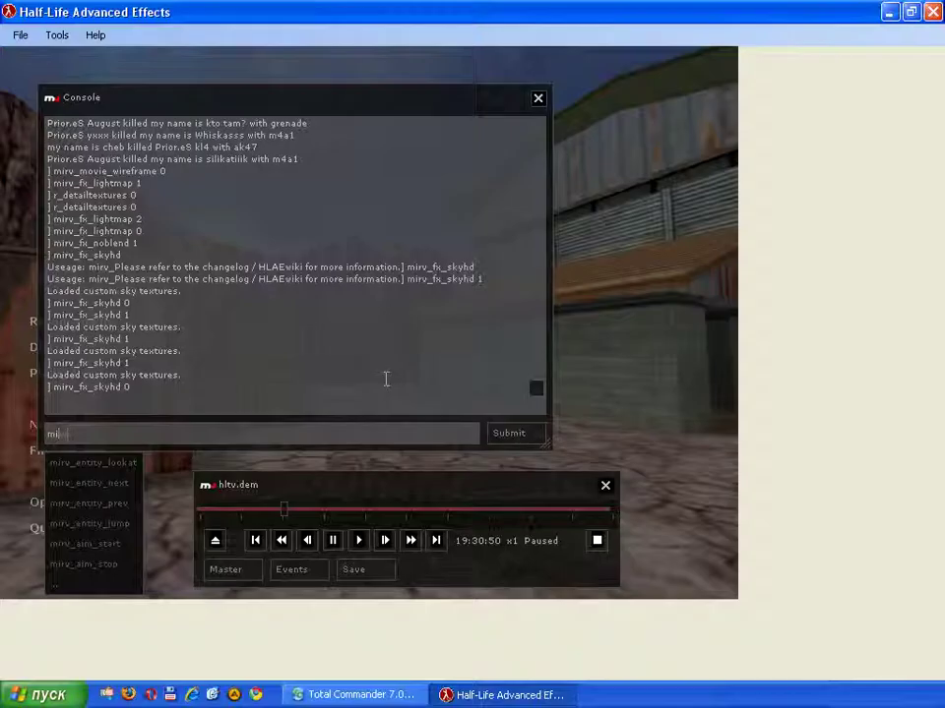
{"action": "type", "text": "_fx"}
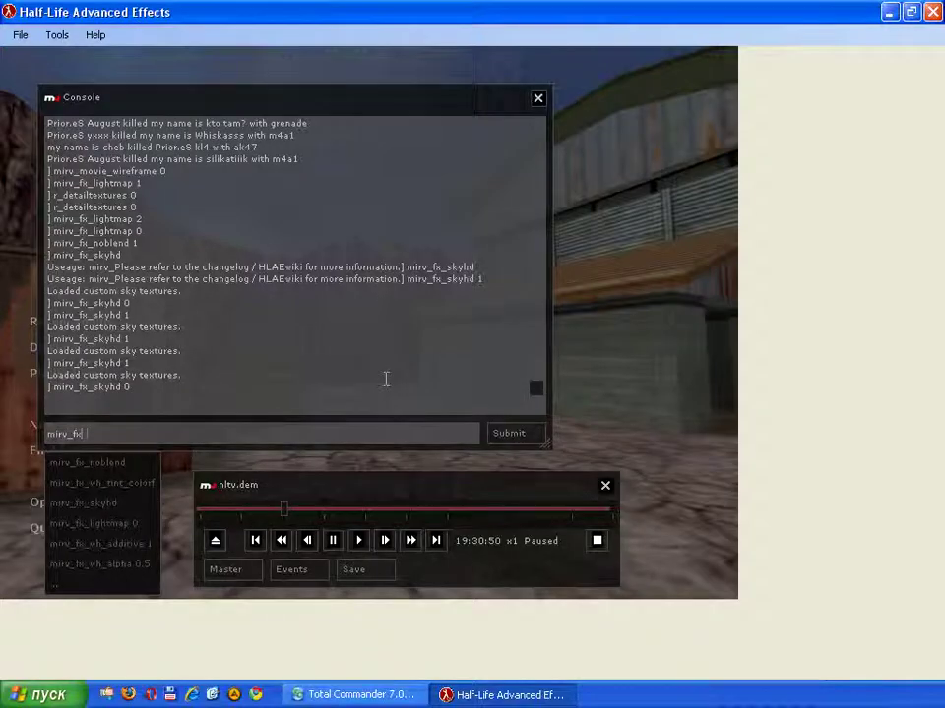
{"action": "type", "text": "_wh"}
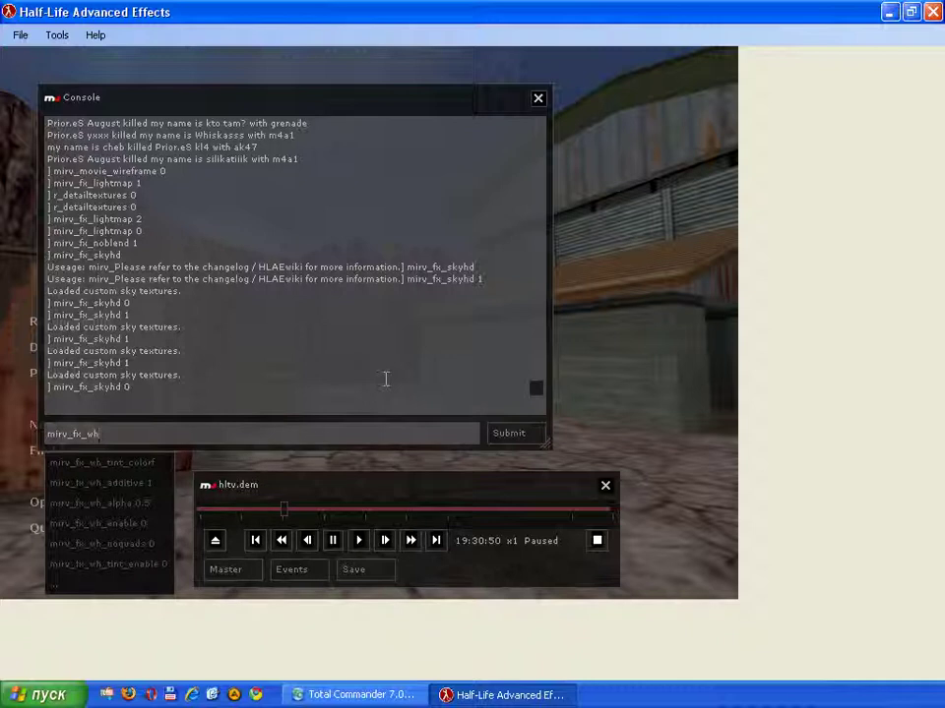
{"action": "type", "text": "_enable "}
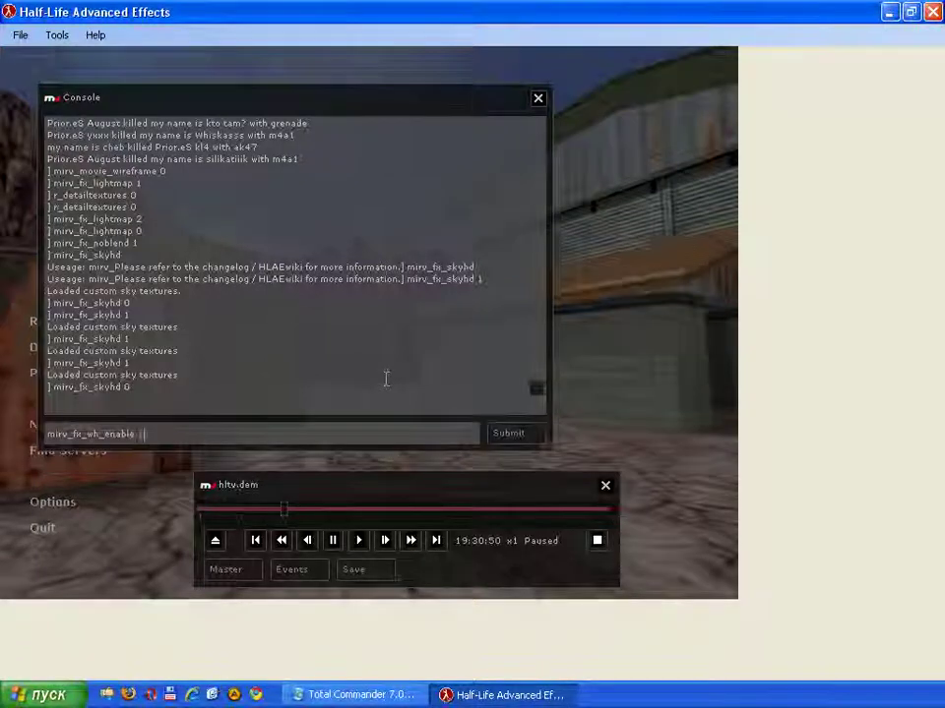
{"action": "type", "text": "1"}
{"action": "key", "text": "Return"}
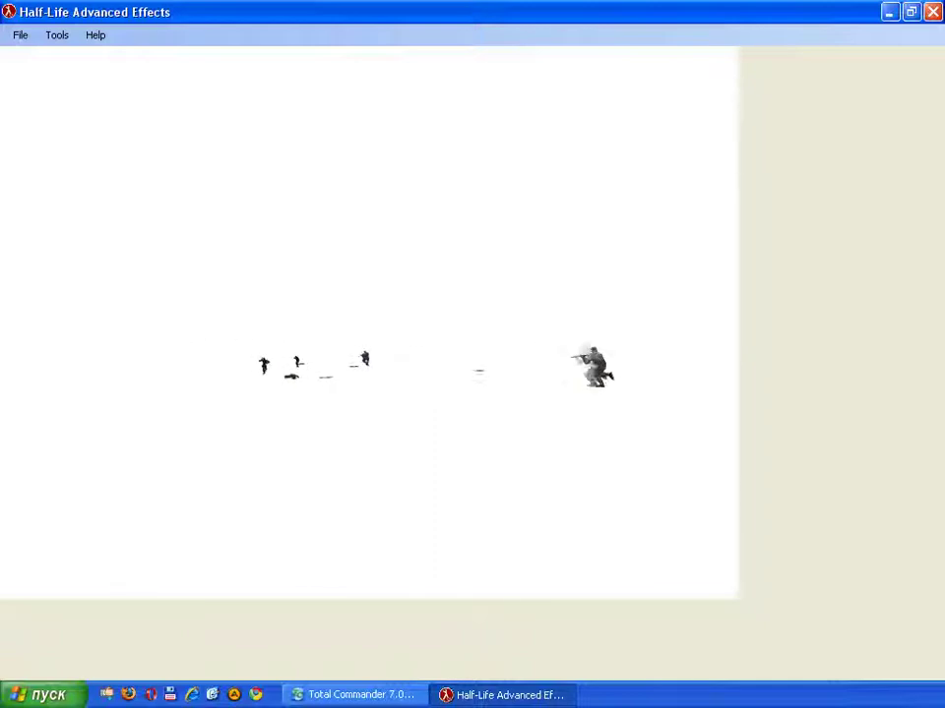
{"action": "key", "text": "Escape"}
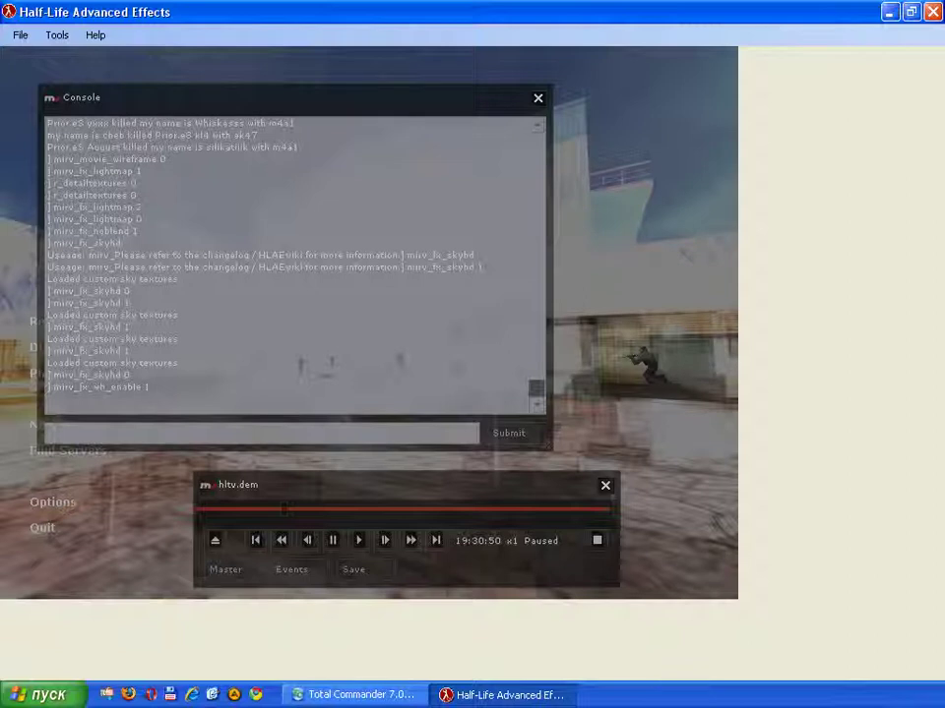
- Run mirv_fx_wh_additive 0 in the console and record the game view as lol_18_all TGA frames
{"action": "type", "text": "mirv_fx_wh_enab"}
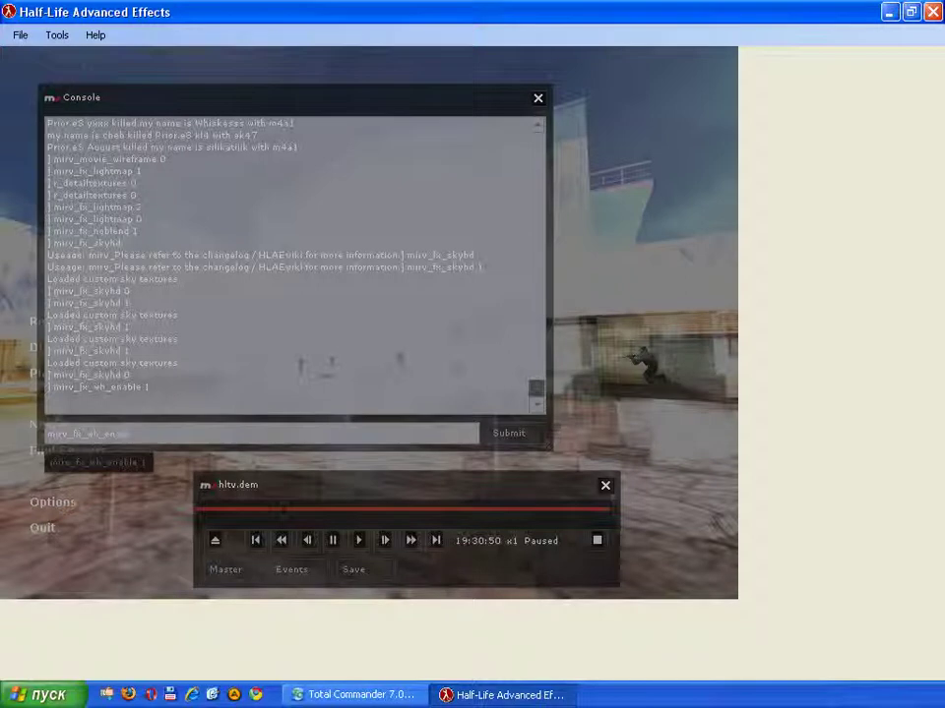
{"action": "key", "text": "BackSpace"}
{"action": "key", "text": "BackSpace"}
{"action": "key", "text": "BackSpace"}
{"action": "key", "text": "BackSpace"}
{"action": "type", "text": "a"}
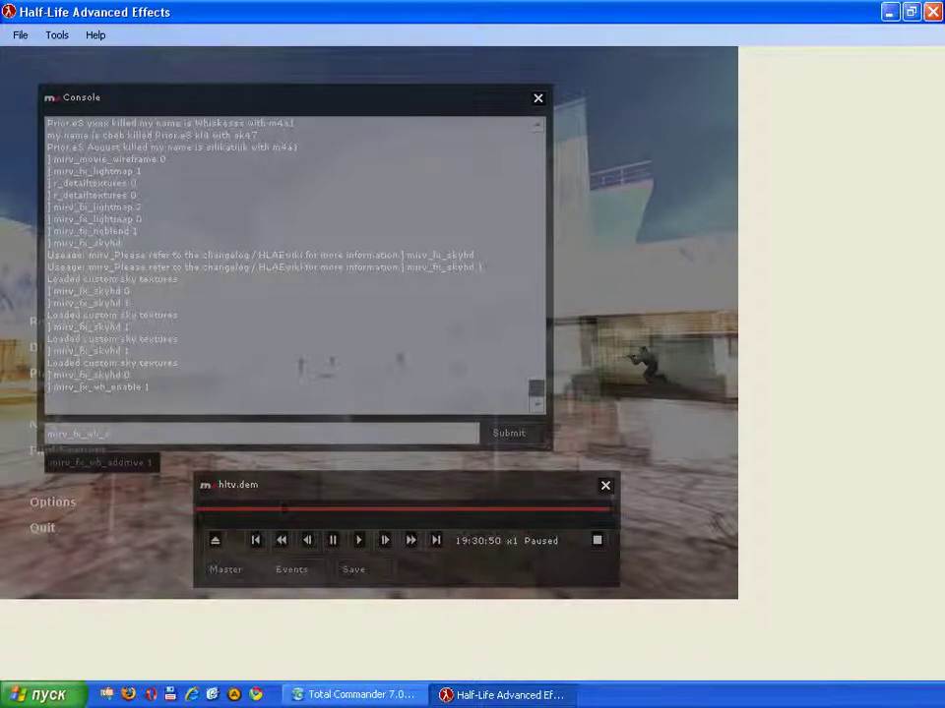
{"action": "key", "text": "Return"}
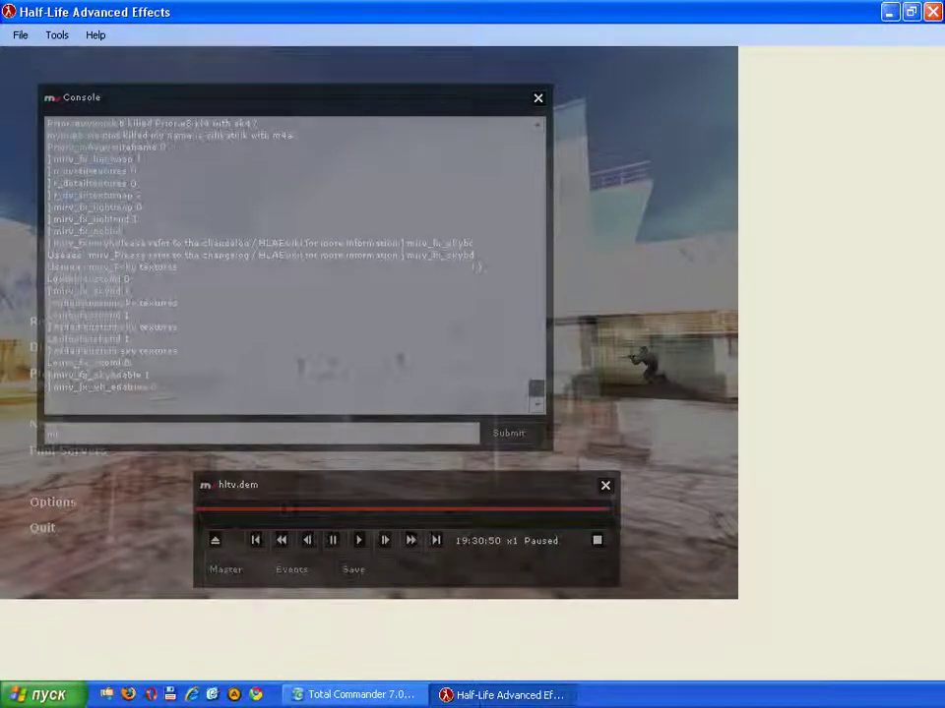
{"action": "key", "text": "Escape"}
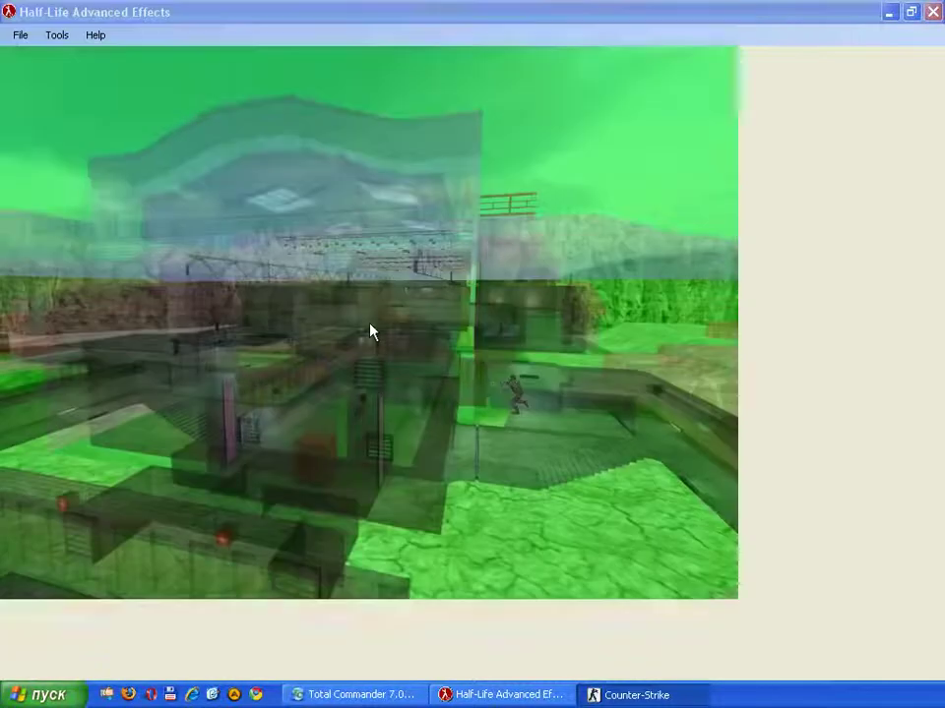
{"action": "key", "text": "Escape"}
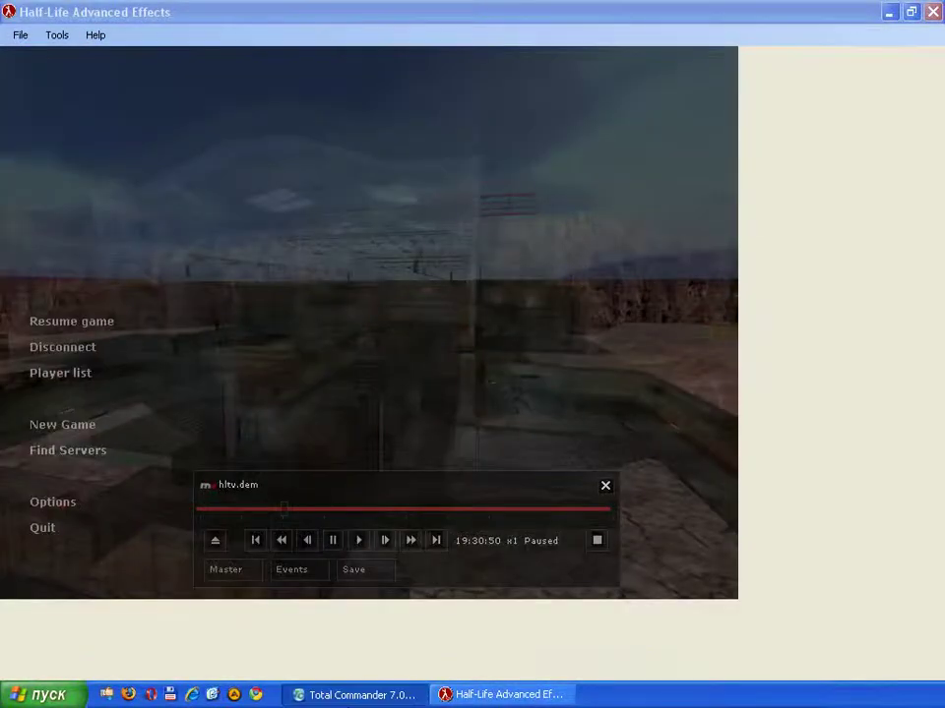
- Switch to Total Commander and review the recorded TGA frames in ACDSee, starting from lol_18_all_00000
{"action": "left_click", "coordinate": [356, 694]}
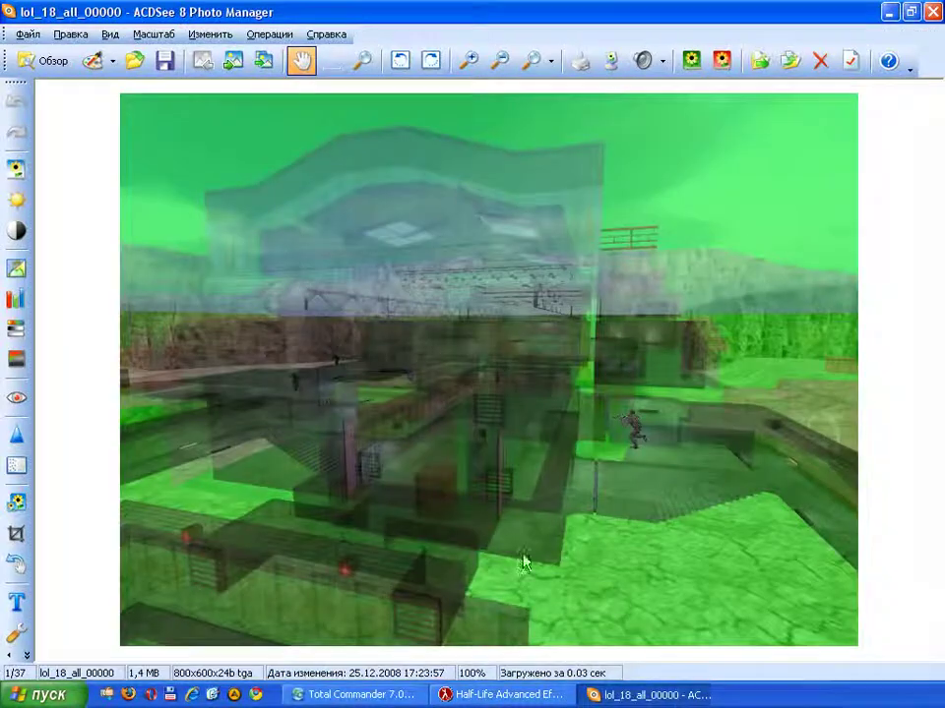
{"action": "scroll", "coordinate": [506, 517], "scroll_direction": "down", "scroll_amount": 13}
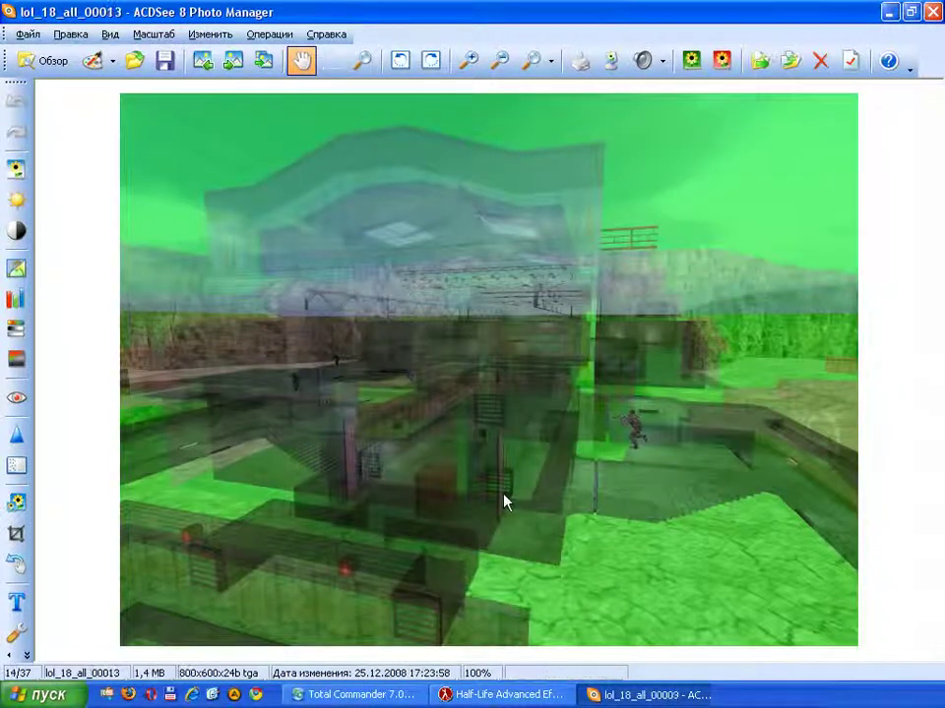
{"action": "key", "text": "Escape"}
{"action": "scroll", "coordinate": [460, 554], "scroll_direction": "down", "scroll_amount": 4}
{"action": "scroll", "coordinate": [462, 393], "scroll_direction": "up", "scroll_amount": 4}
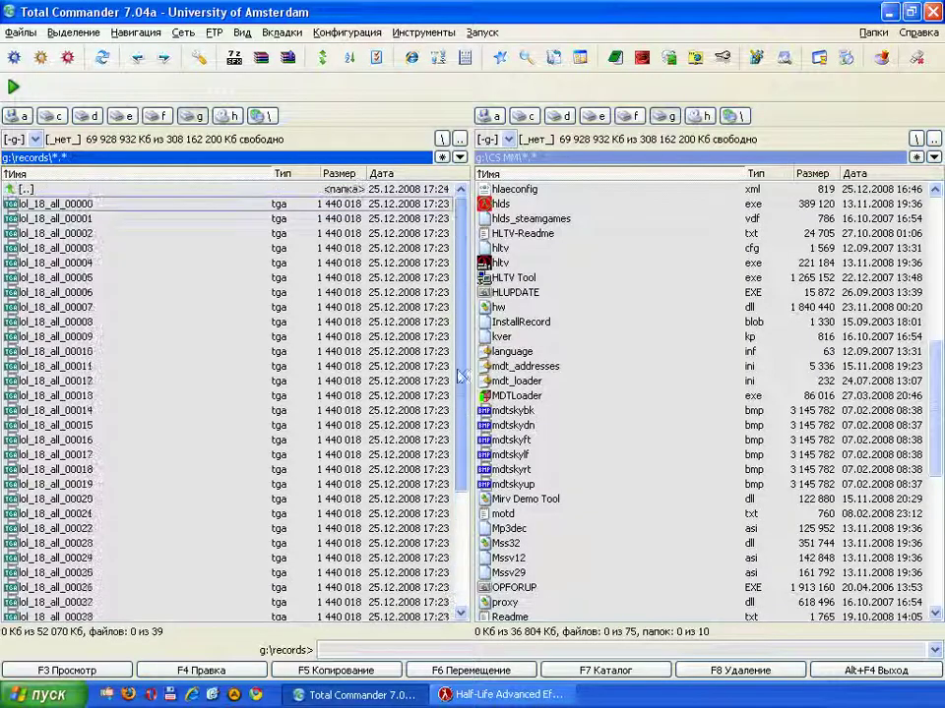
- Delete all recorded lol_18_all files from g:\records
{"action": "left_click", "coordinate": [353, 516]}
{"action": "key", "text": "ctrl+a"}
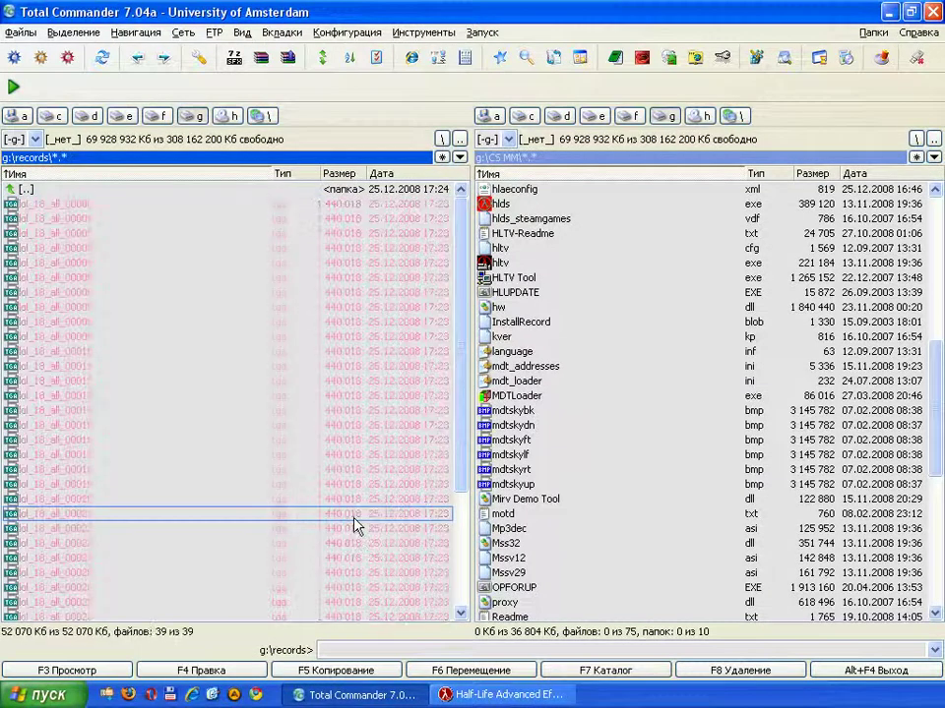
{"action": "key", "text": "Delete"}
{"action": "key", "text": "Return"}
- Switch to Half-Life Advanced Effects, run mirv_fx_wh_alpha 0 in the console and check the game view
{"action": "left_click", "coordinate": [452, 695]}
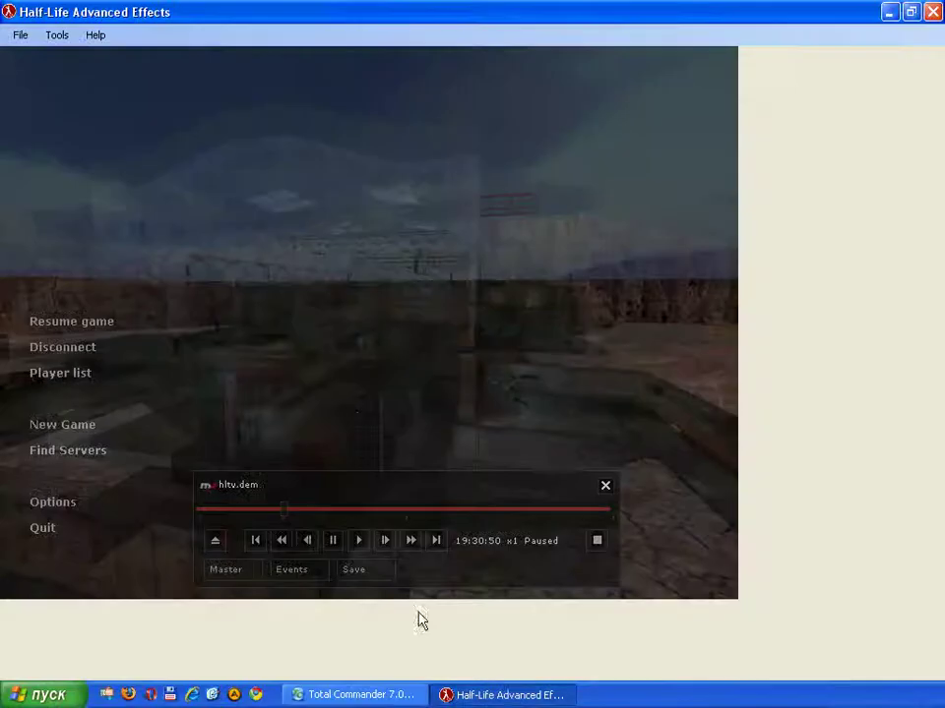
{"action": "key", "text": "grave"}
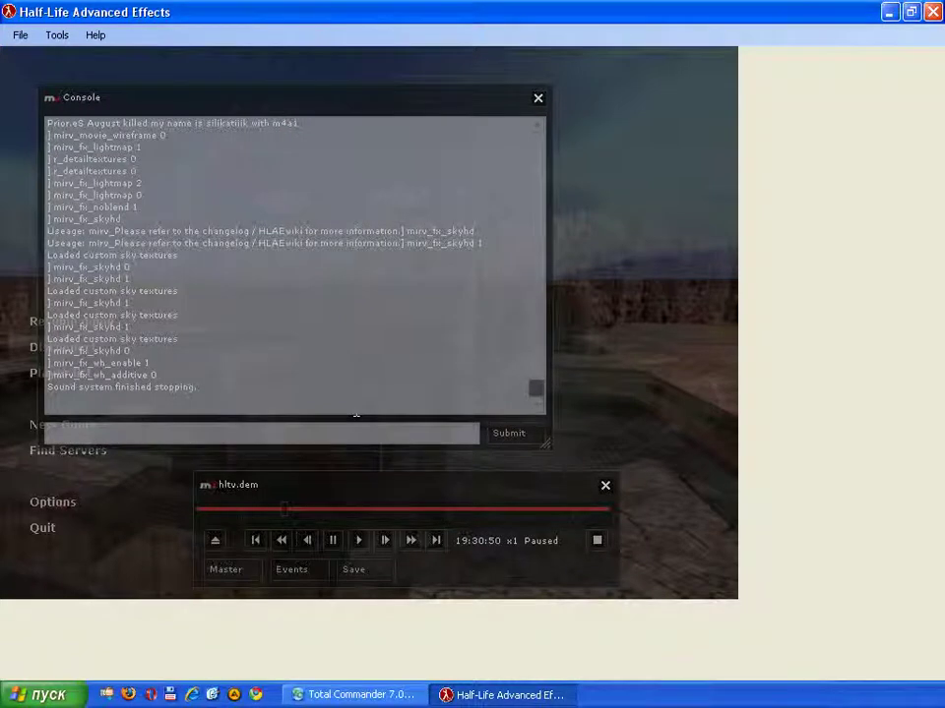
{"action": "type", "text": "mirv_f"}
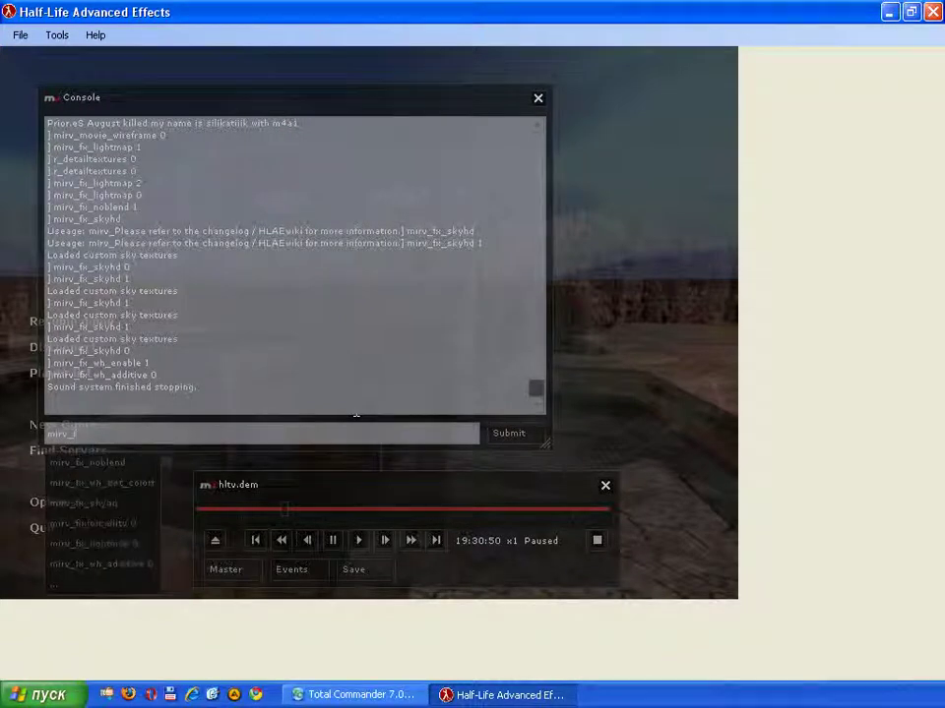
{"action": "type", "text": "x_wh_alpha 0"}
{"action": "key", "text": "Return"}
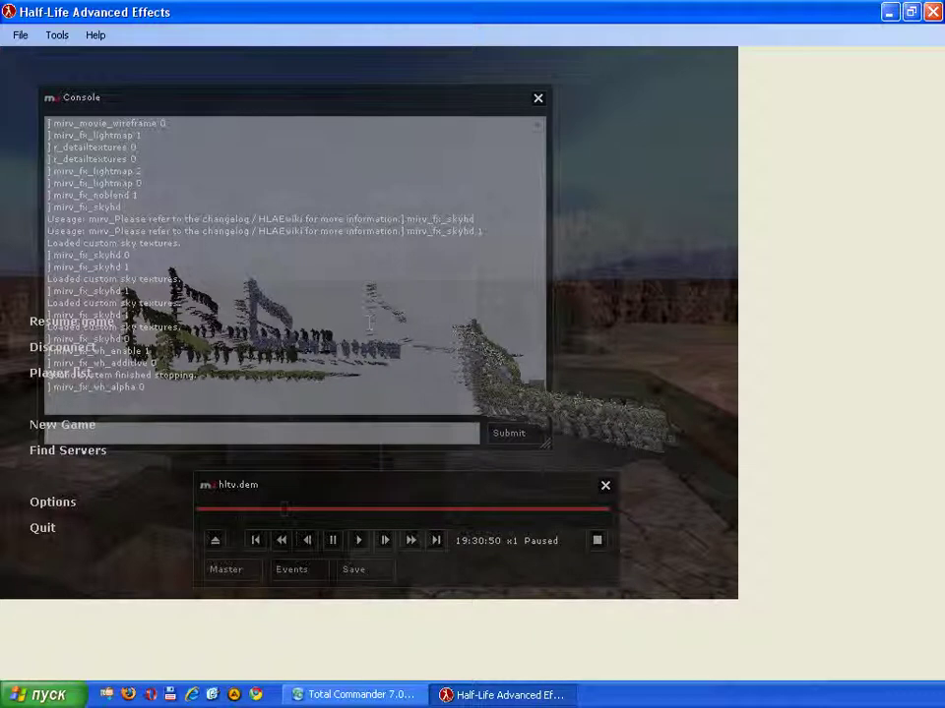
- Run mirv_fx_wh_alpha with 1 and with 0.5, checking the game view for each value
{"action": "key", "text": "Escape"}
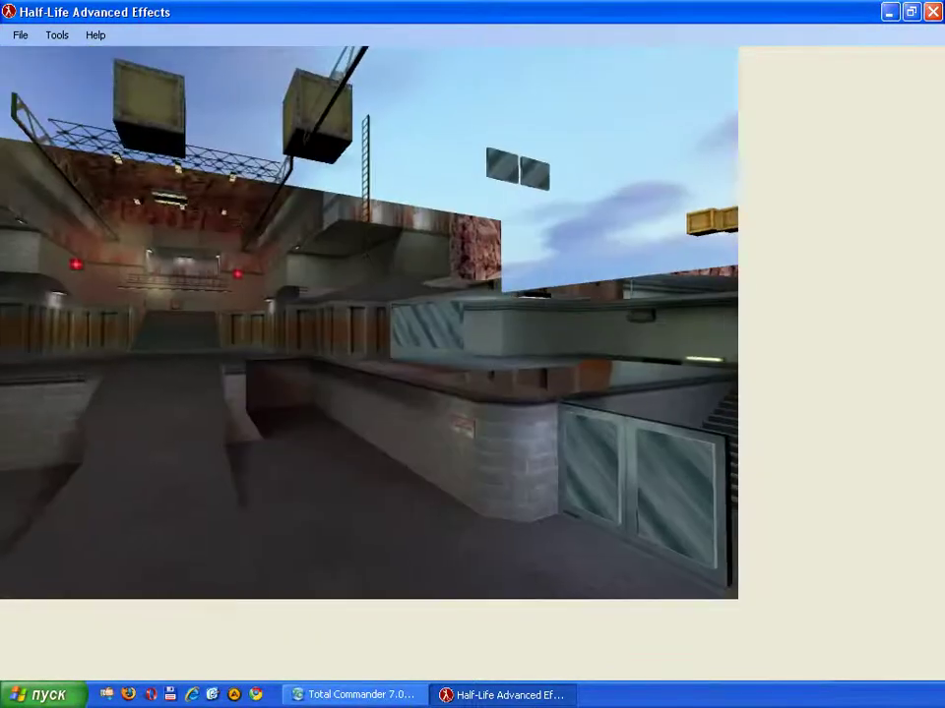
{"action": "key", "text": "Escape"}
{"action": "key", "text": "Escape"}
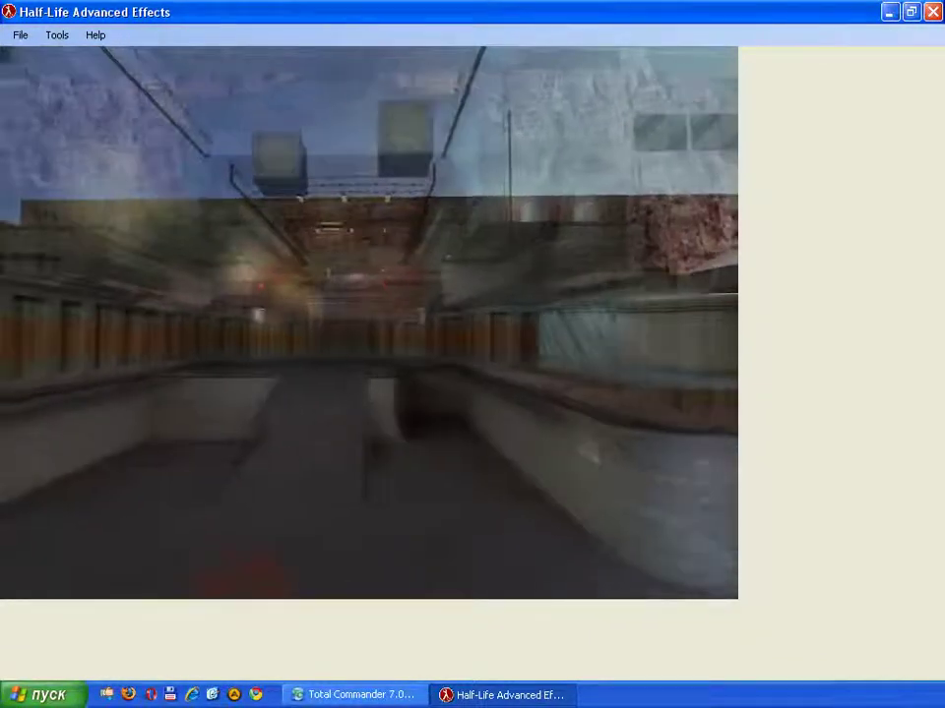
{"action": "key", "text": "Escape"}
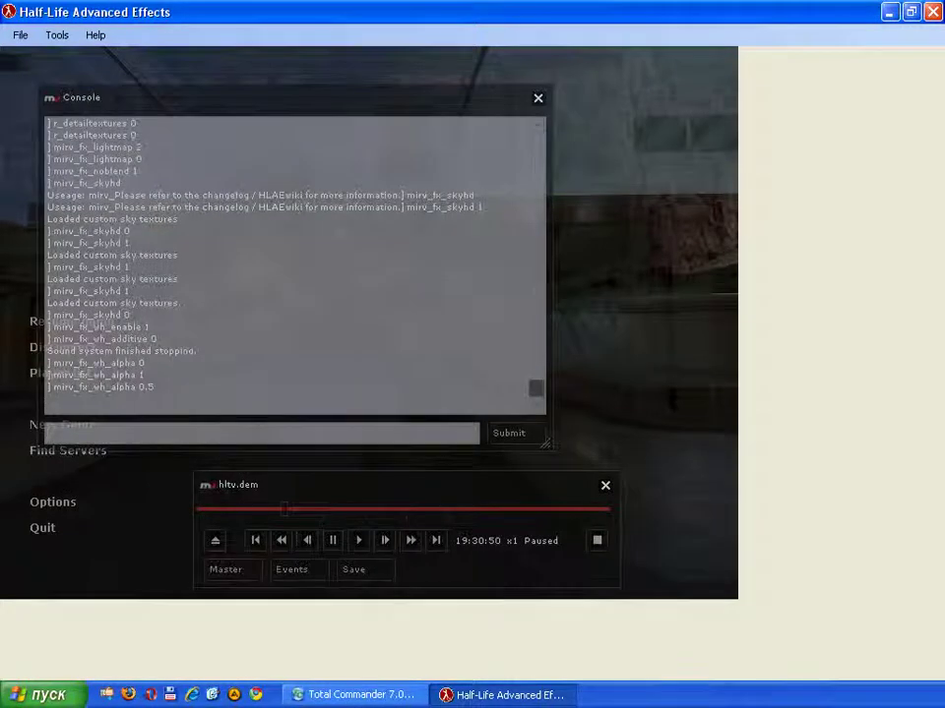
- Run mirv_fx_wh_noquads 1 in the console, check the game view and reset the setting to 0
{"action": "type", "text": "mirv"}
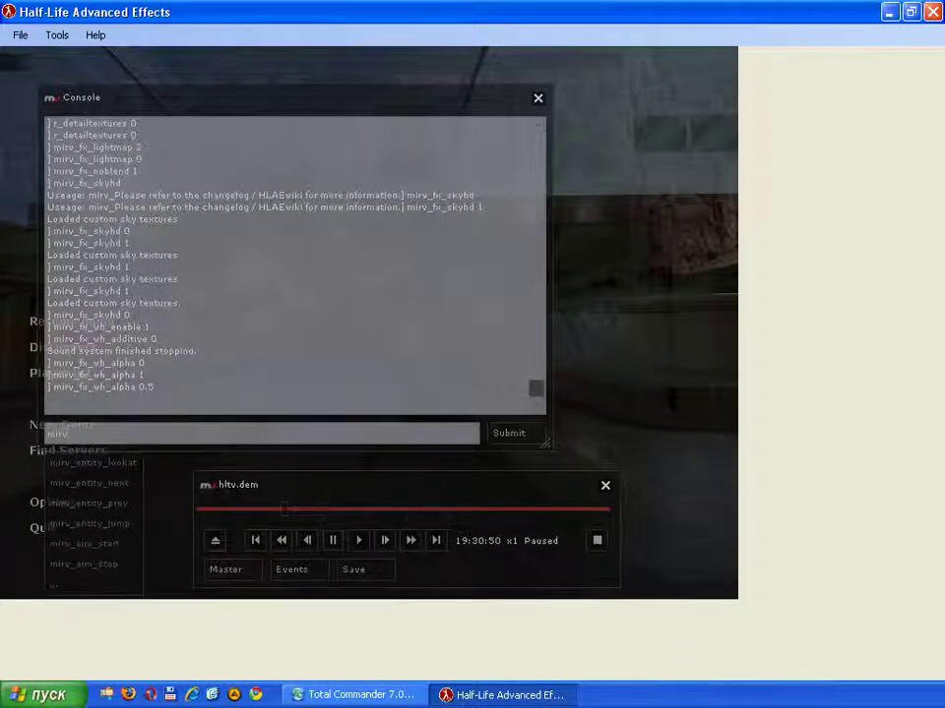
{"action": "type", "text": "_f"}
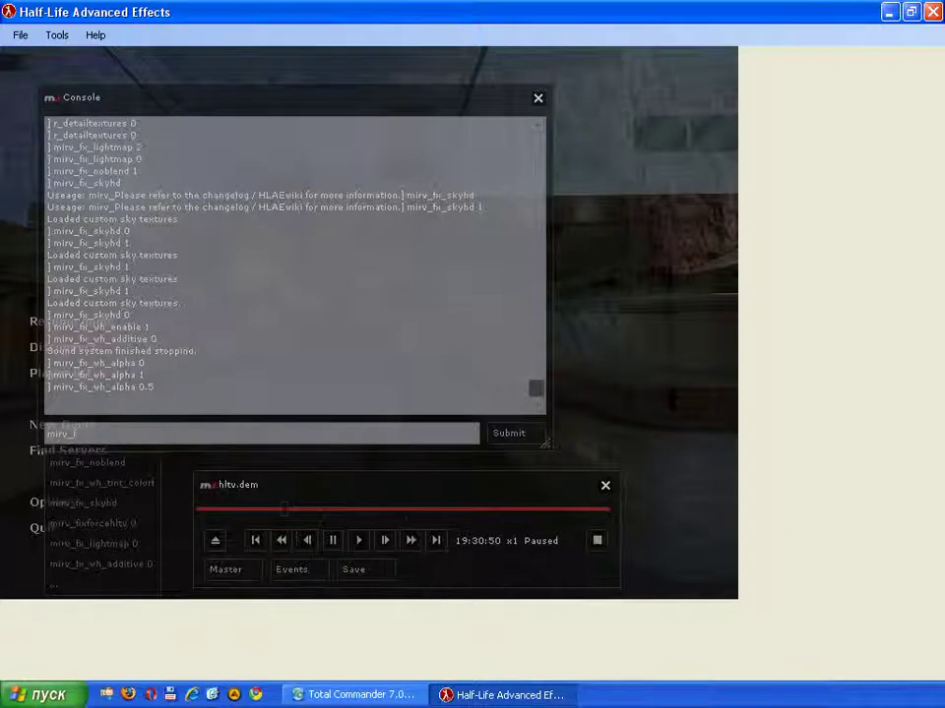
{"action": "type", "text": "x_wh"}
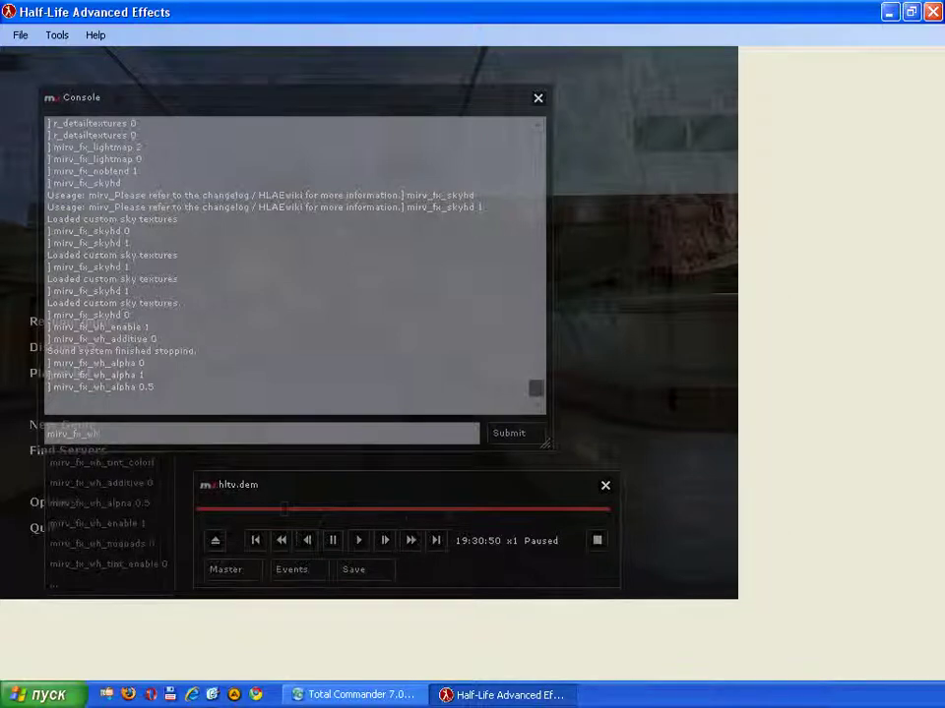
{"action": "type", "text": "_noquads 1"}
{"action": "key", "text": "Return"}
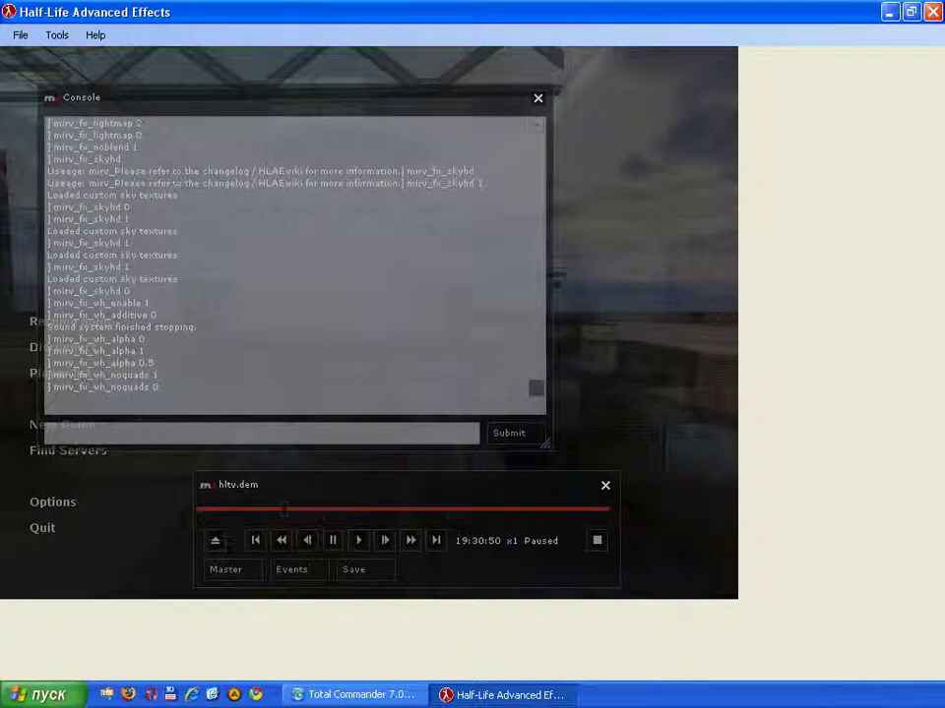
- Enable the tint with mirv_fx_wh_tint_enable 1 and inspect the tinted game view
{"action": "type", "text": "mirv_fx_wh_tint_colorf"}
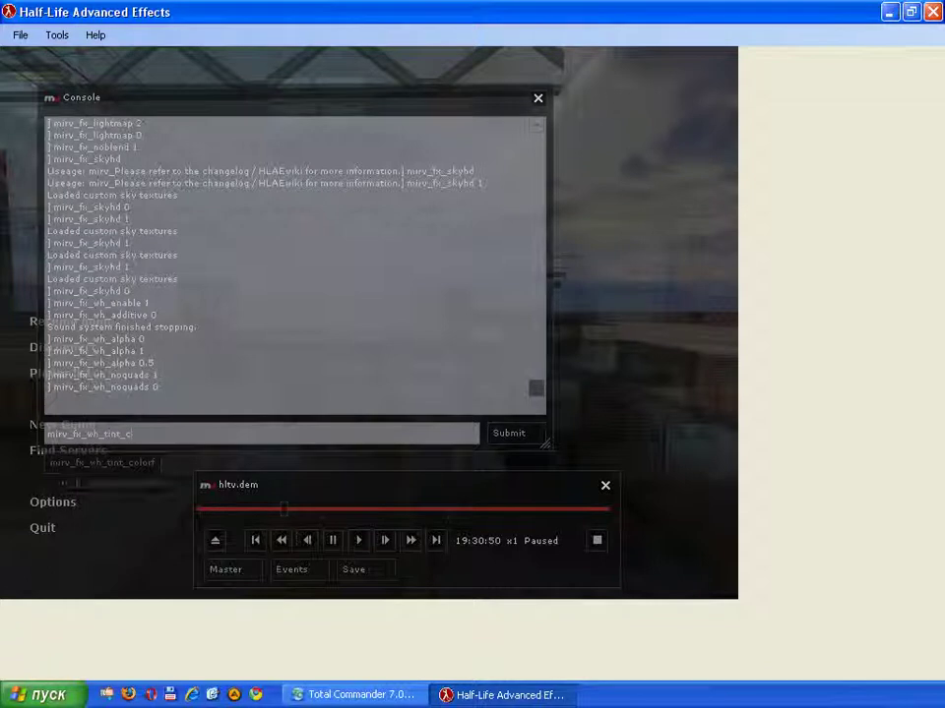
{"action": "type", "text": " 0 0 1"}
{"action": "key", "text": "Return"}
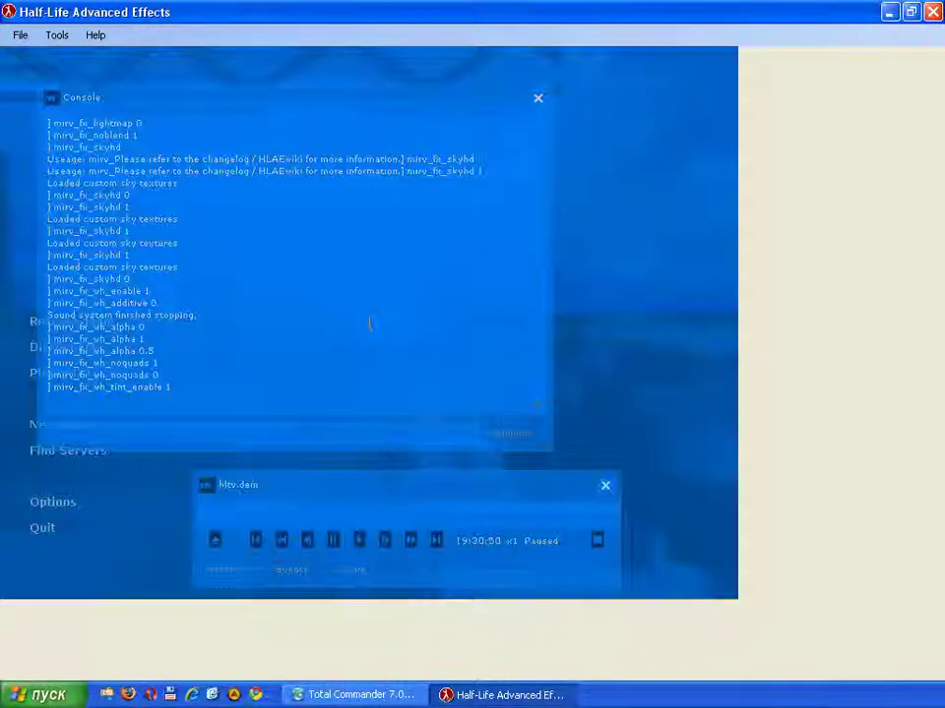
{"action": "key", "text": "Escape"}
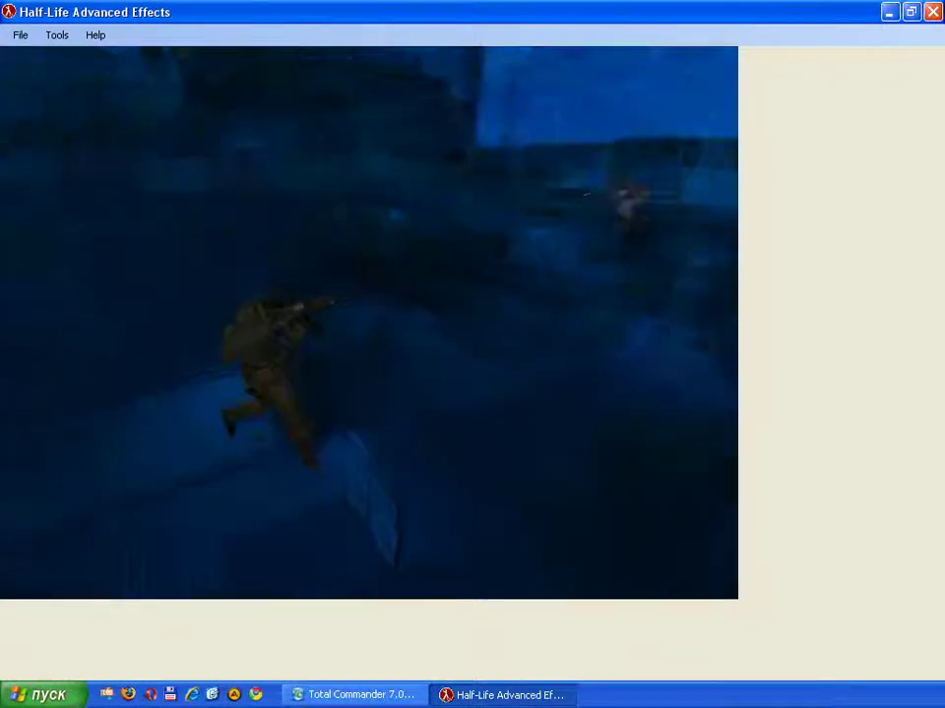
{"action": "key", "text": "Escape"}
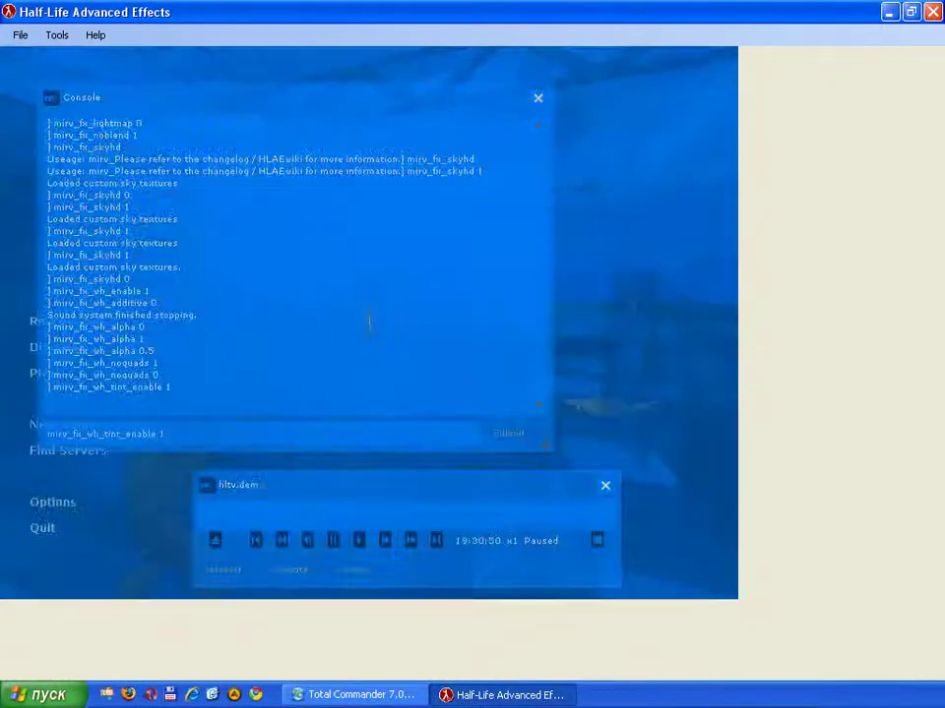
- Run mirv_fx_wh_tint_colorf without values to look up its usage
{"action": "key", "text": "BackSpace"}
{"action": "key", "text": "BackSpace"}
{"action": "key", "text": "BackSpace"}
{"action": "key", "text": "BackSpace"}
{"action": "key", "text": "BackSpace"}
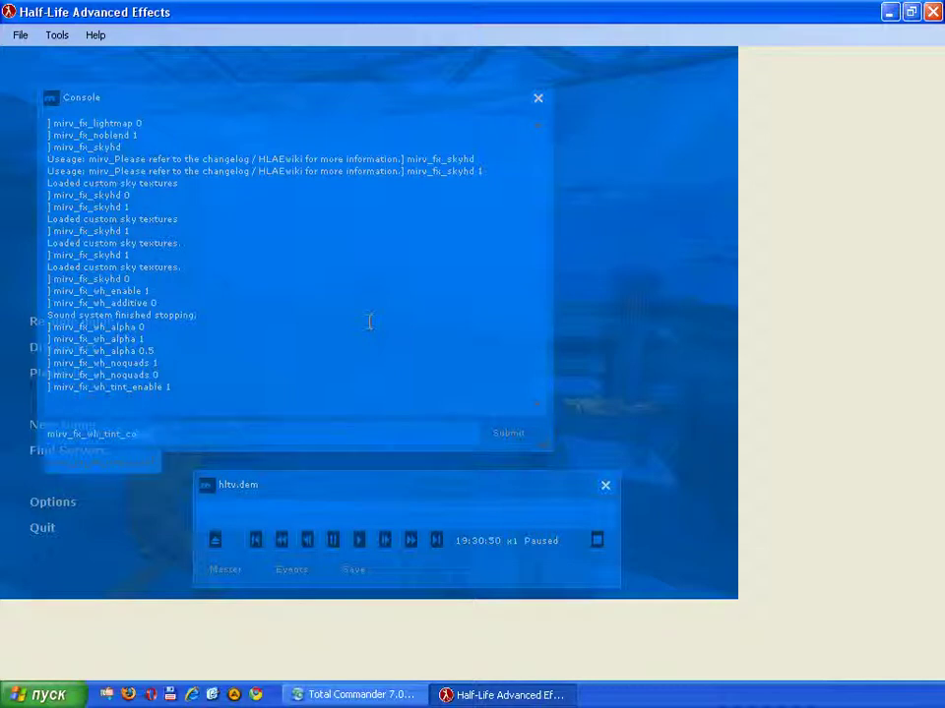
{"action": "type", "text": "_colorf"}
{"action": "key", "text": "Return"}
- Set the tint colour to red with mirv_fx_wh_tint_colorf 1 0 0 and check the game view
{"action": "key", "text": "Up"}
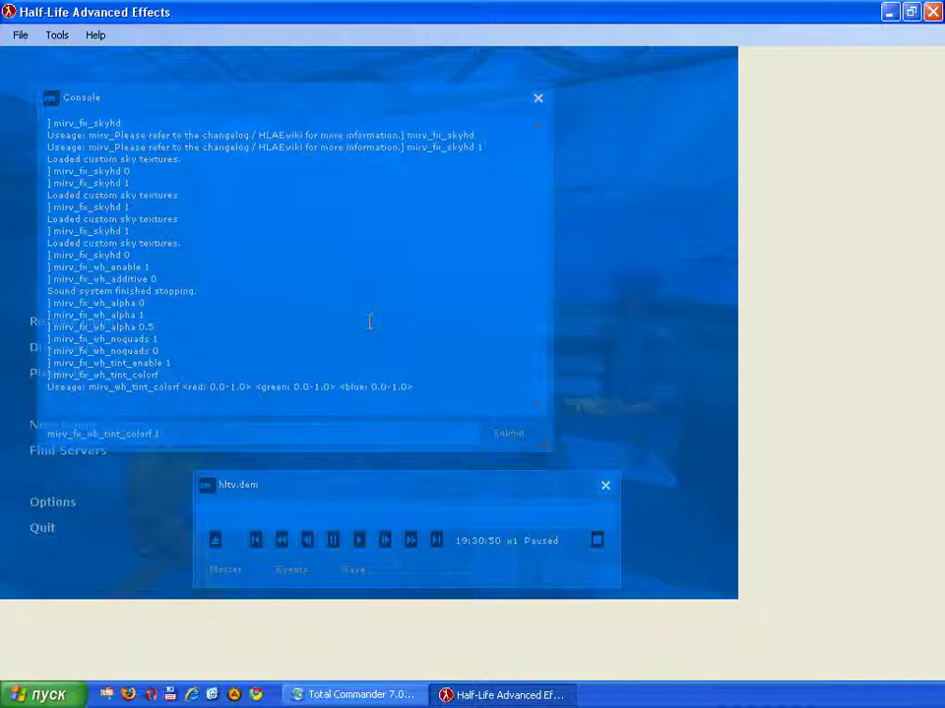
{"action": "type", "text": "1"}
{"action": "key", "text": "Return"}
{"action": "key", "text": "Escape"}
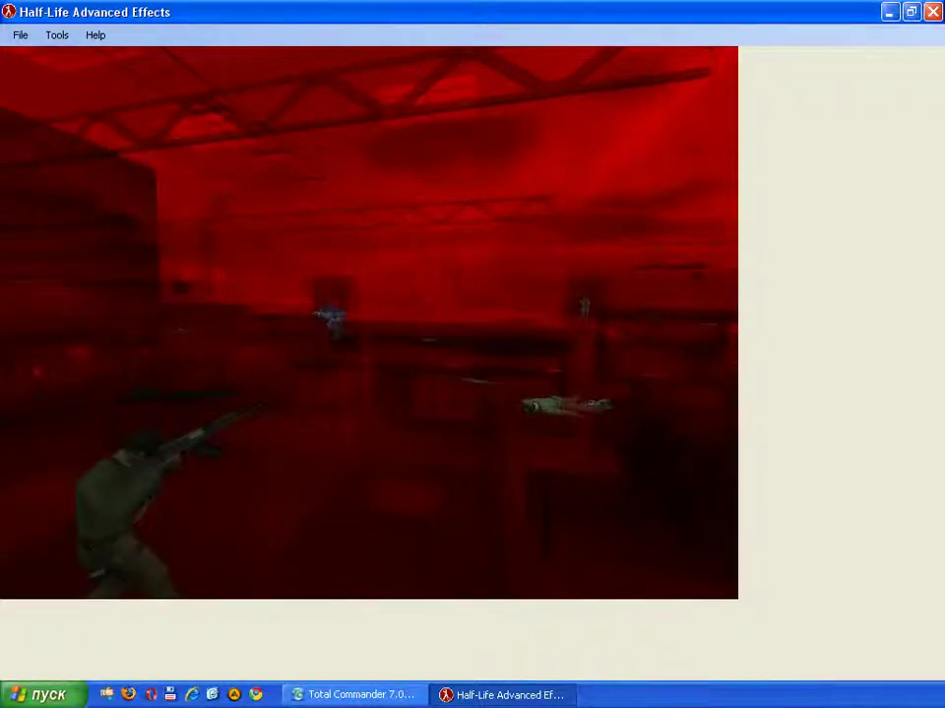
{"action": "key", "text": "Escape"}
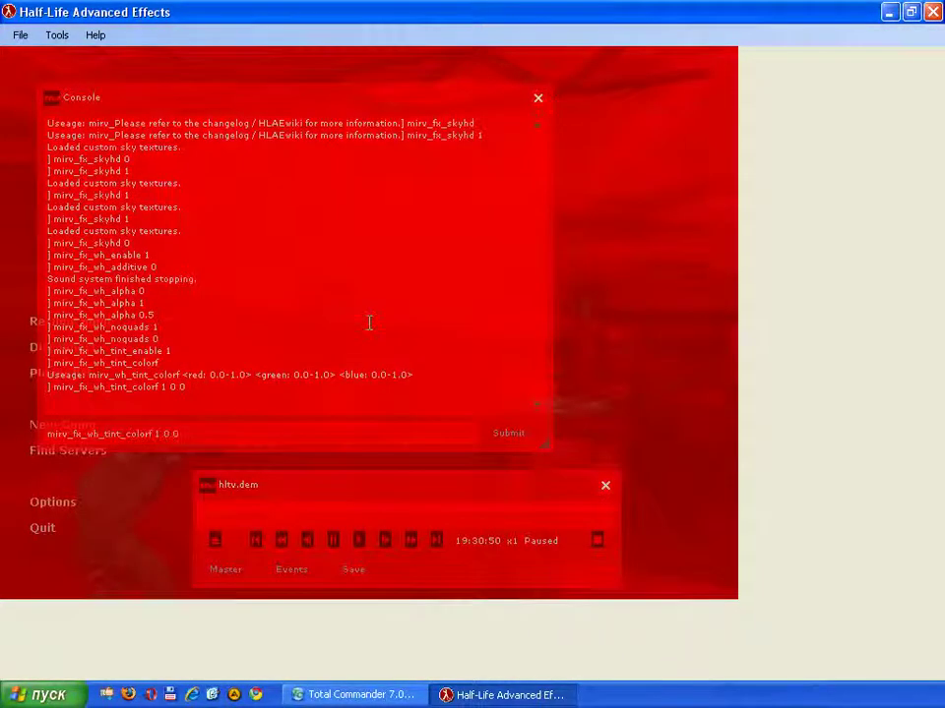
- Turn off the wallhack tint with mirv_fx_wh_tint_enable 0
{"action": "key", "text": "BackSpace"}
{"action": "key", "text": "BackSpace"}
{"action": "type", "text": "0"}
{"action": "key", "text": "Return"}
- Run mirv_fx_wh_xtendvis 0 in the console and inspect the game view
{"action": "type", "text": "mirv"}
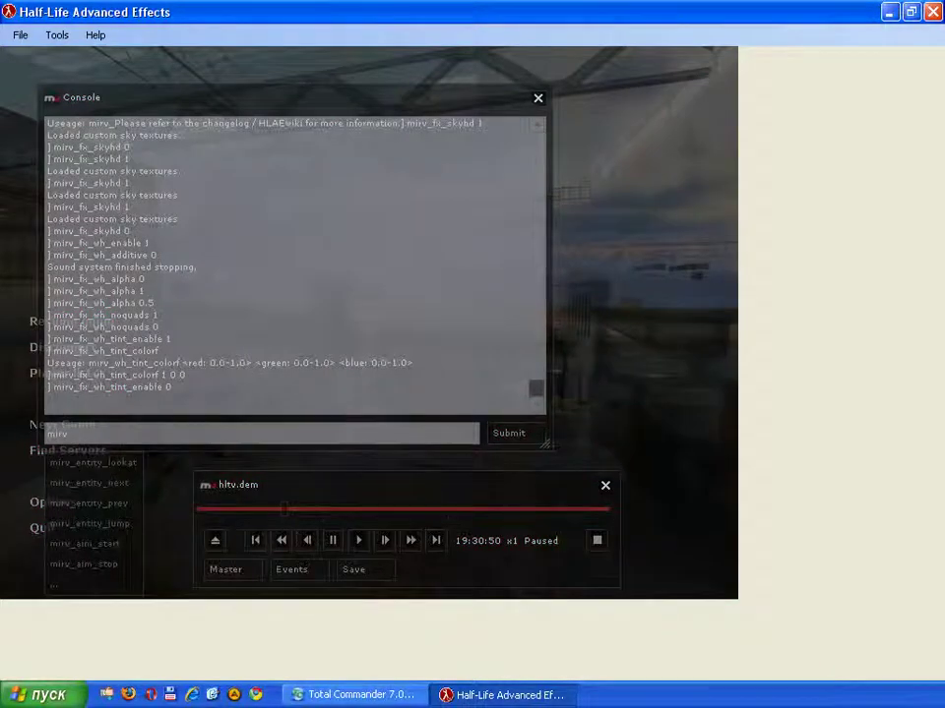
{"action": "type", "text": "_fx_wh"}
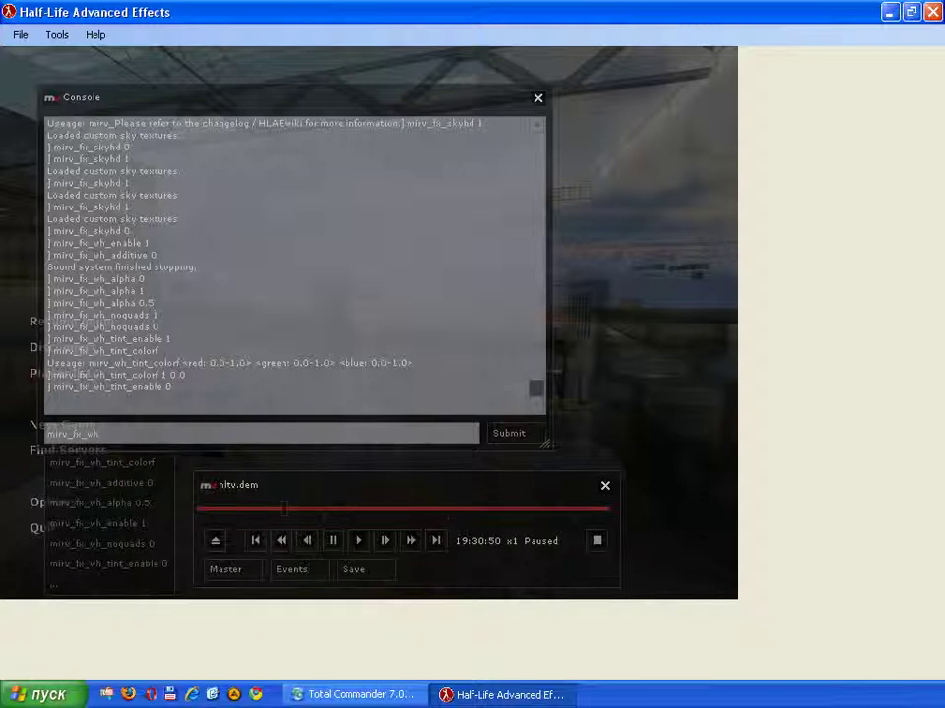
{"action": "type", "text": "_s"}
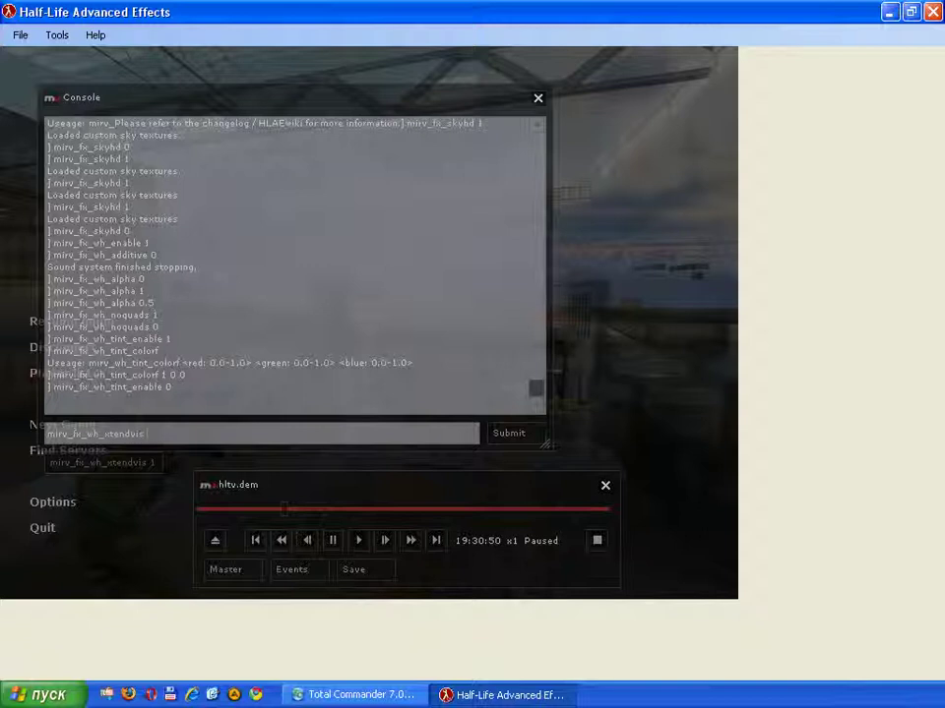
{"action": "key", "text": "Return"}
{"action": "key", "text": "Escape"}
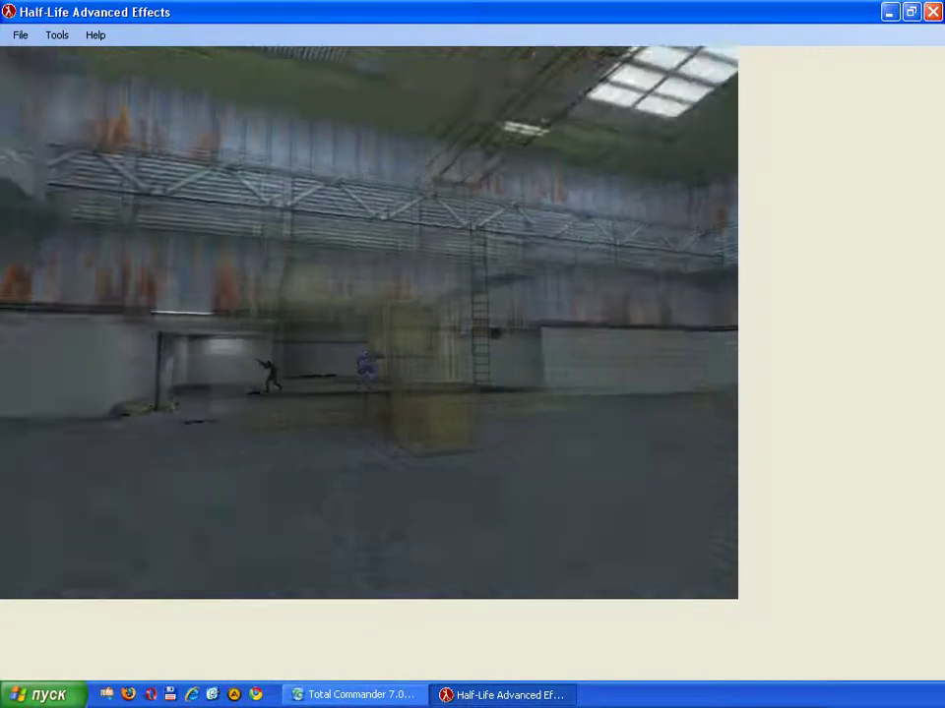
{"action": "key", "text": "Escape"}
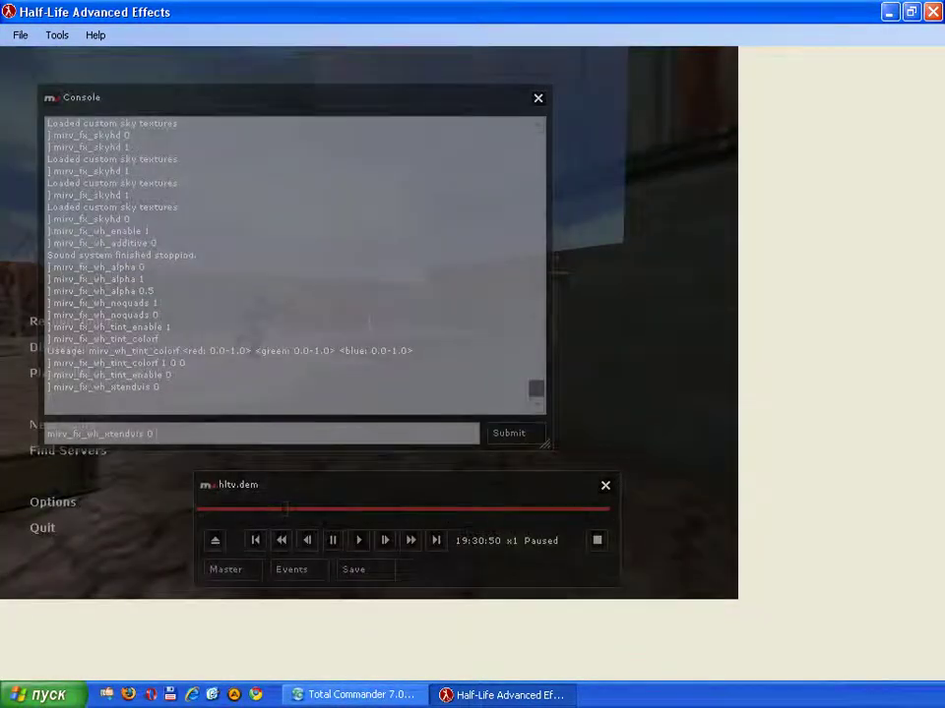
- Set mirv_fx_wh_xtendvis back to 1, disable the wallhack with mirv_fx_wh_enable 0 and check the game view
{"action": "key", "text": "Escape"}
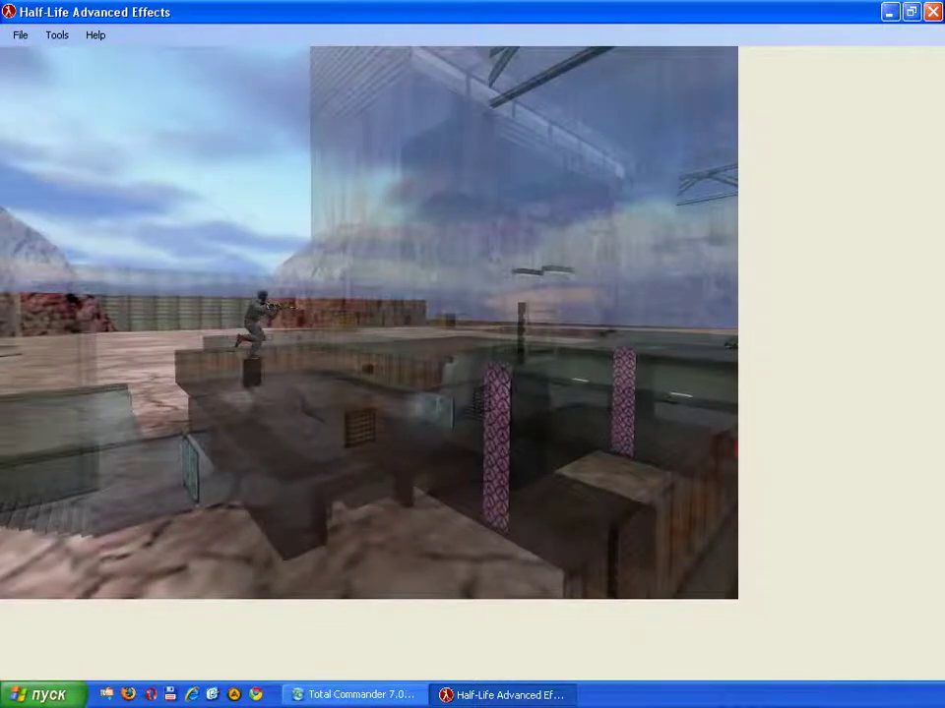
{"action": "key", "text": "Escape"}
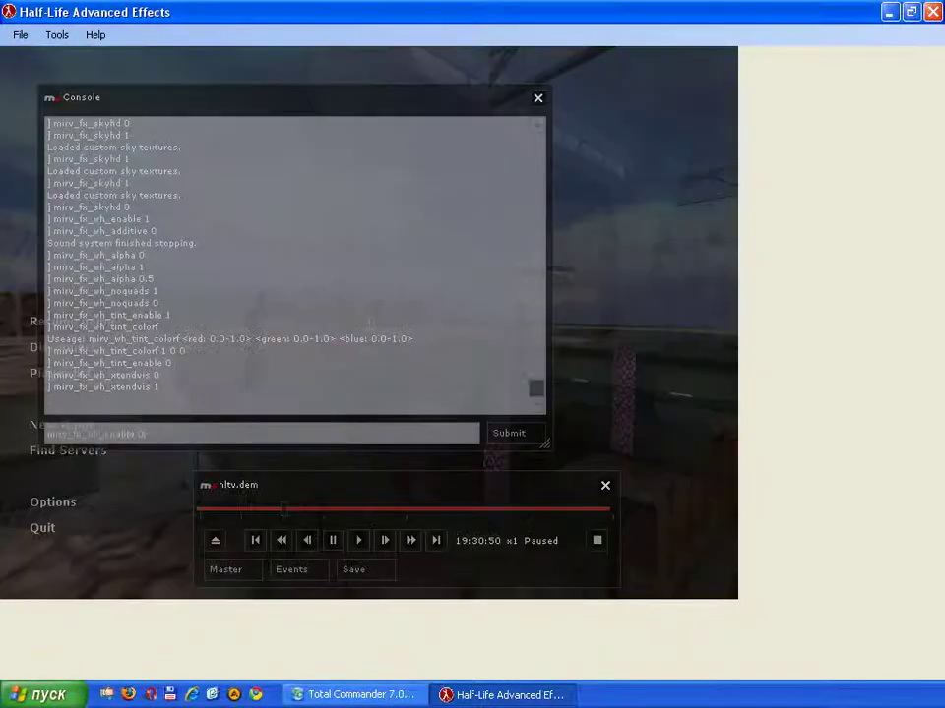
{"action": "key", "text": "Escape"}
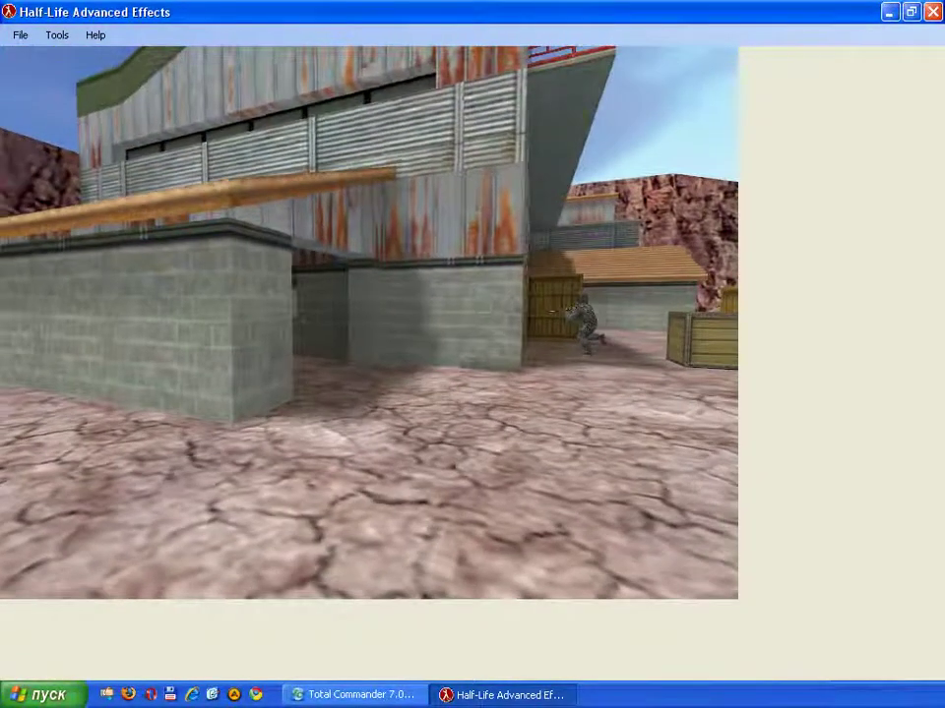
{"action": "key", "text": "Escape"}
- Enable stereo movie recording with mirv_movie_stereomode 1
{"action": "type", "text": "_in"}
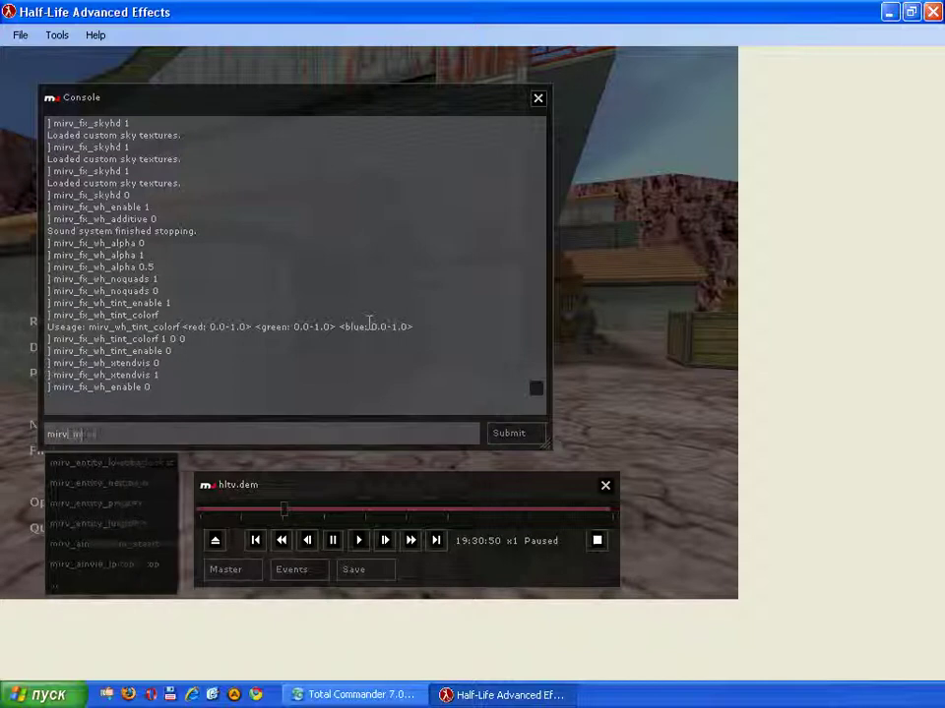
{"action": "type", "text": "vie_stereomode"}
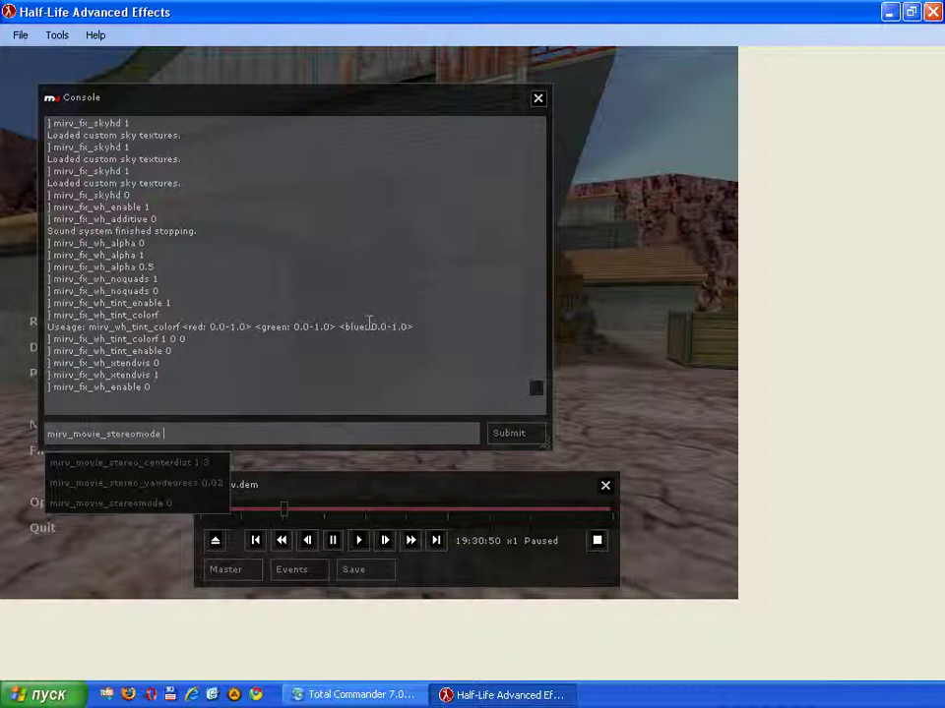
{"action": "type", "text": " 1"}
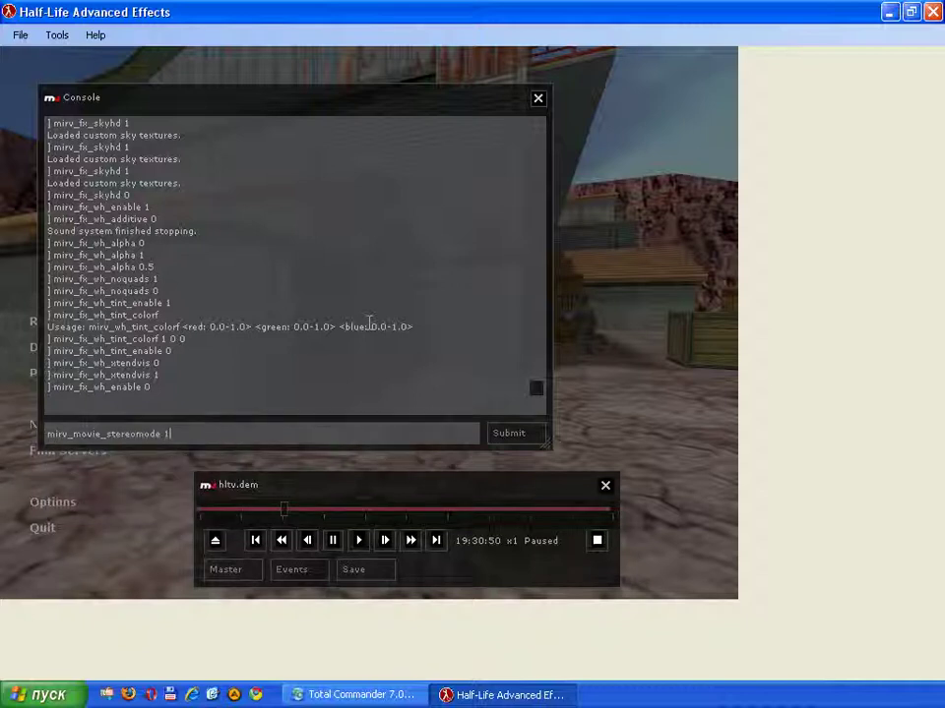
{"action": "key", "text": "Return"}
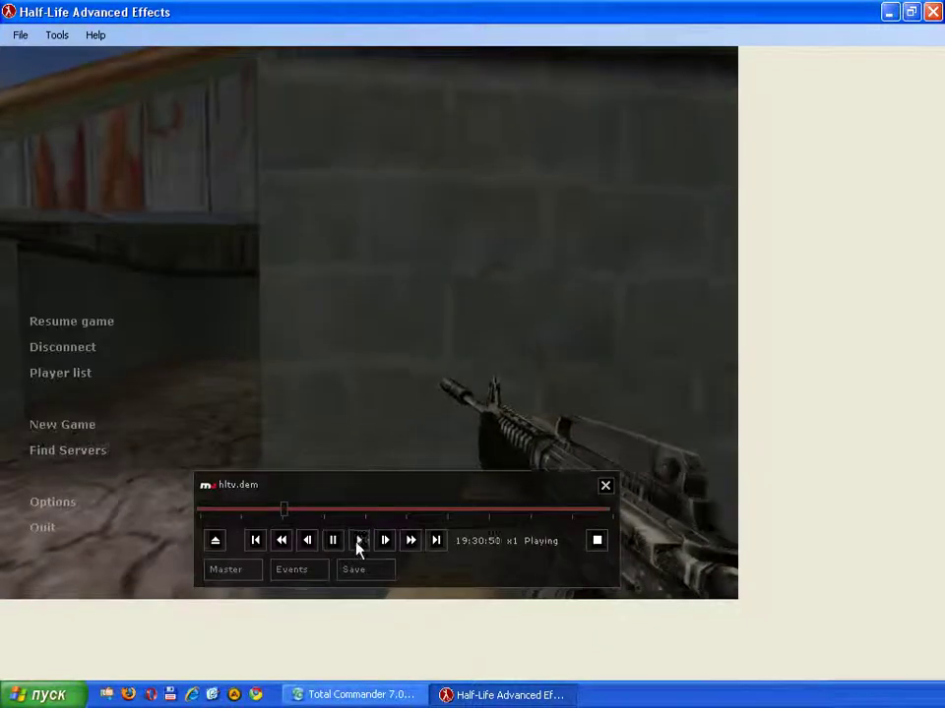
- Play the demo, record a short stereo clip and pause playback
{"action": "left_click", "coordinate": [359, 540]}
{"action": "key", "text": "Escape"}
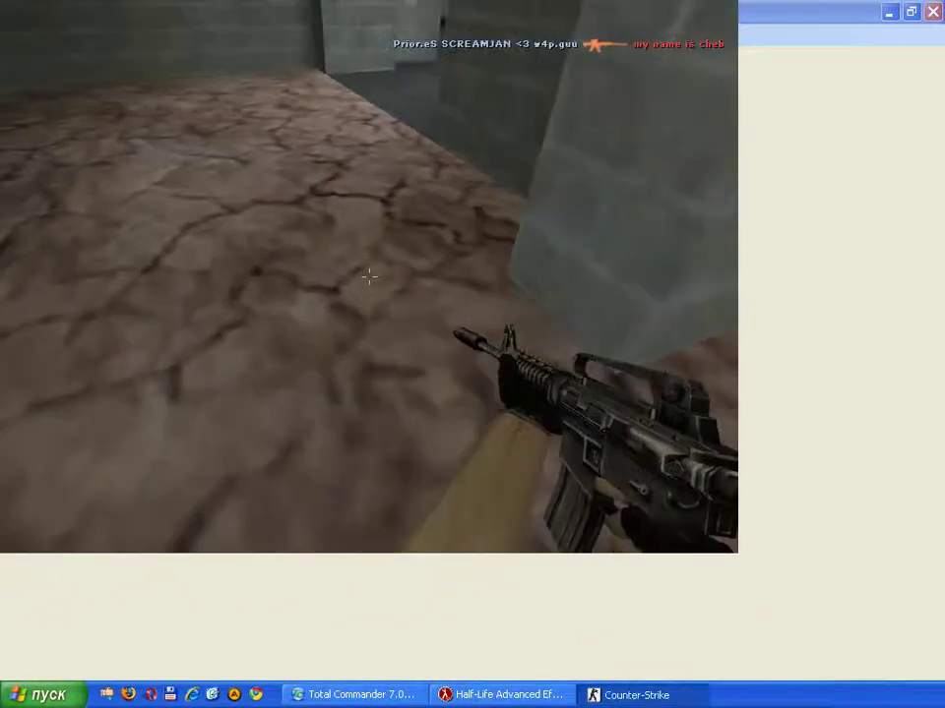
{"action": "key", "text": "Escape"}
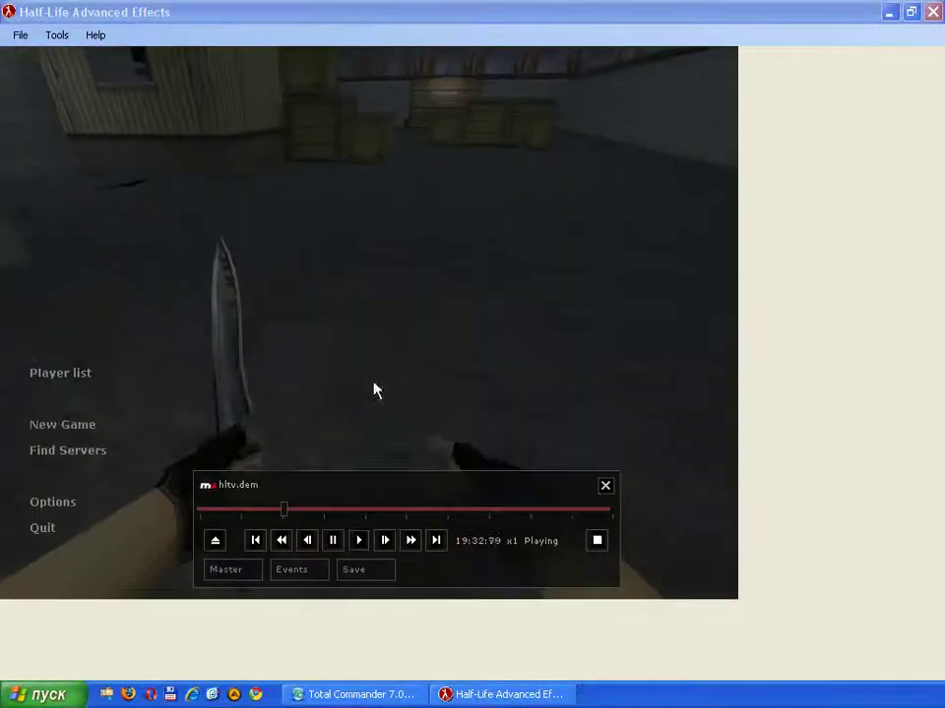
{"action": "left_click", "coordinate": [332, 541]}
- Switch to Total Commander and view the recorded frames lol_19_all_left_00000 and lol_19_all_right_00000 in g:\records
{"action": "left_click", "coordinate": [349, 694]}
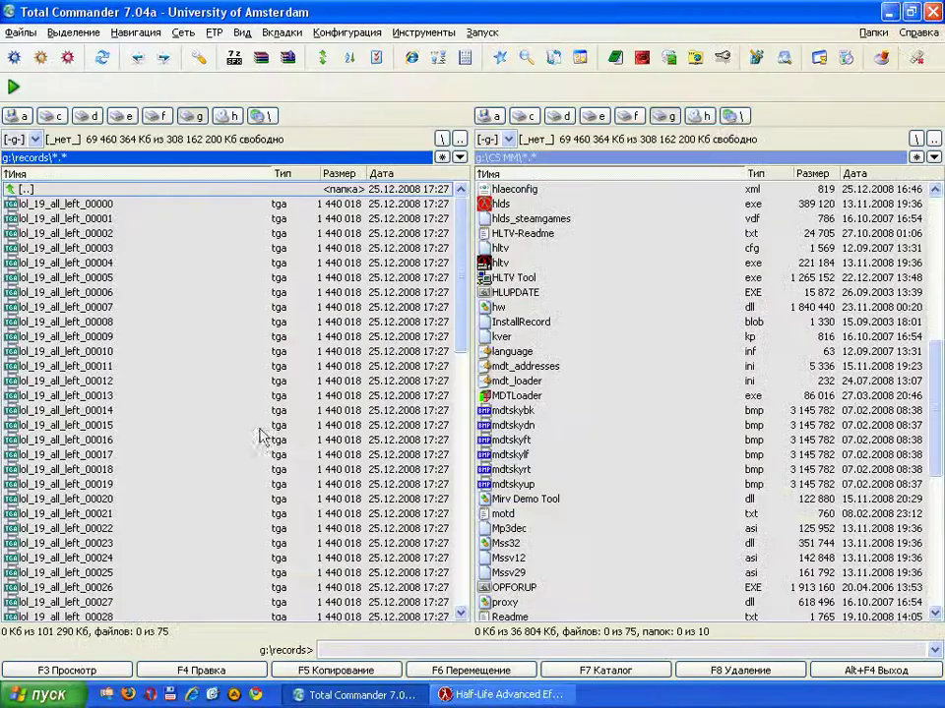
{"action": "left_click", "coordinate": [131, 204]}
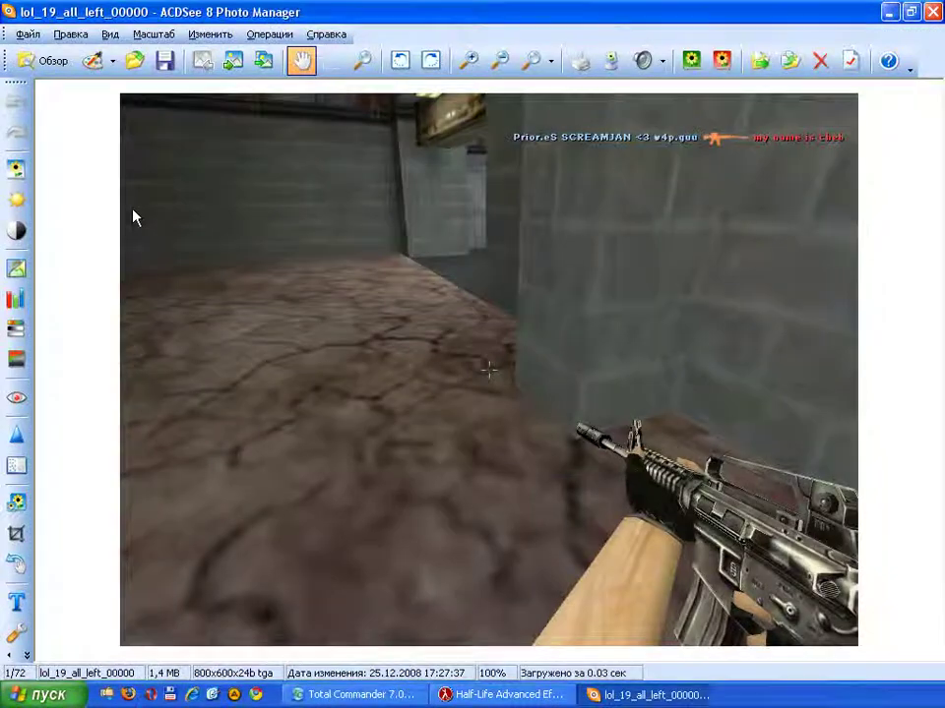
{"action": "key", "text": "Escape"}
{"action": "scroll", "coordinate": [413, 300], "scroll_direction": "down", "scroll_amount": 9}
{"action": "left_click", "coordinate": [156, 326]}
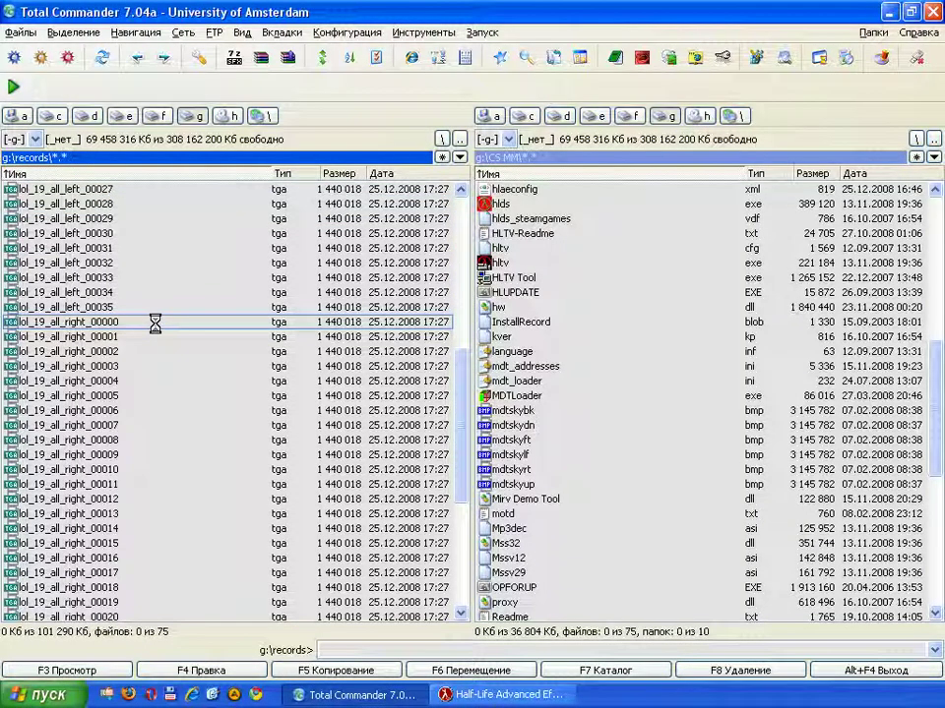
{"action": "scroll", "coordinate": [539, 436], "scroll_direction": "up", "scroll_amount": 1}
{"action": "scroll", "coordinate": [539, 437], "scroll_direction": "down", "scroll_amount": 2}
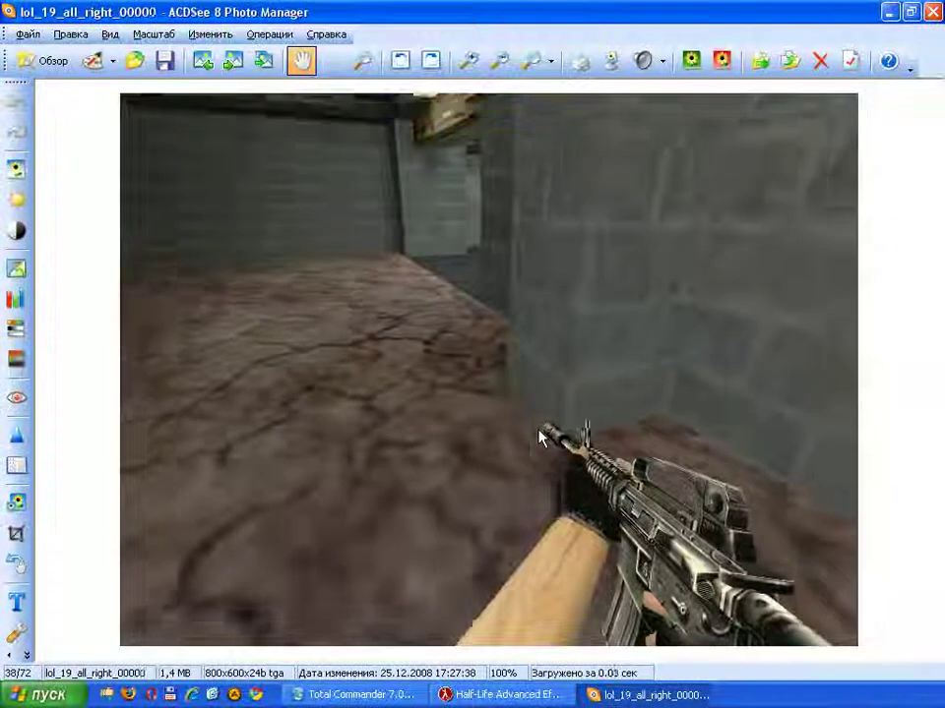
{"action": "key", "text": "Escape"}
- Examine the motion and sound files listed after the recorded right-eye frames
{"action": "scroll", "coordinate": [455, 559], "scroll_direction": "up", "scroll_amount": 1}
{"action": "scroll", "coordinate": [453, 573], "scroll_direction": "down", "scroll_amount": 1}
{"action": "left_click", "coordinate": [183, 580]}
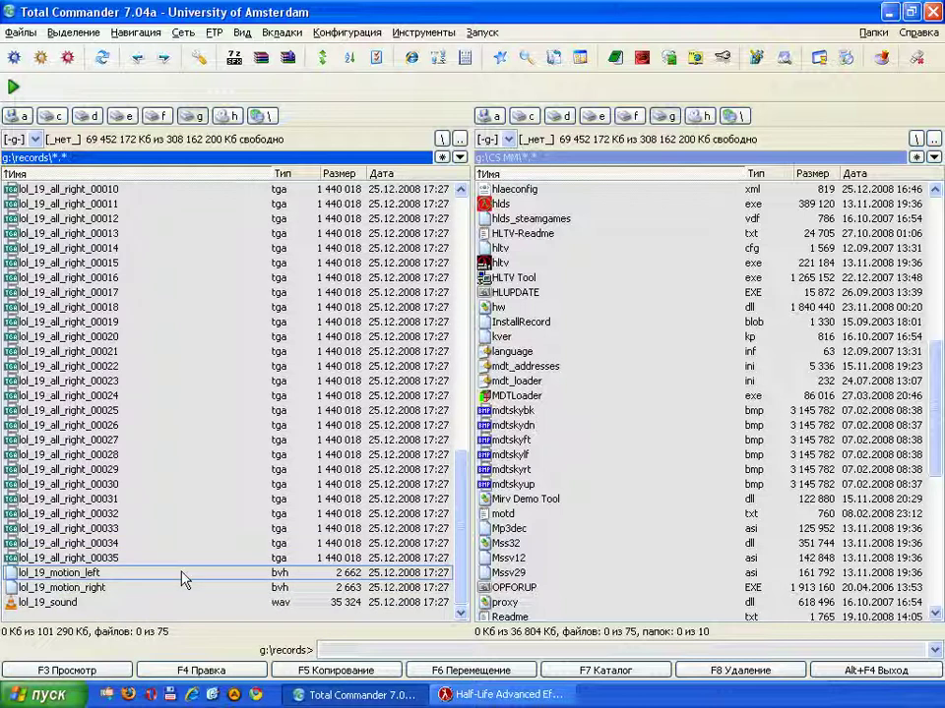
- Delete all the recorded files from the g:\records folder
{"action": "left_click", "coordinate": [150, 512]}
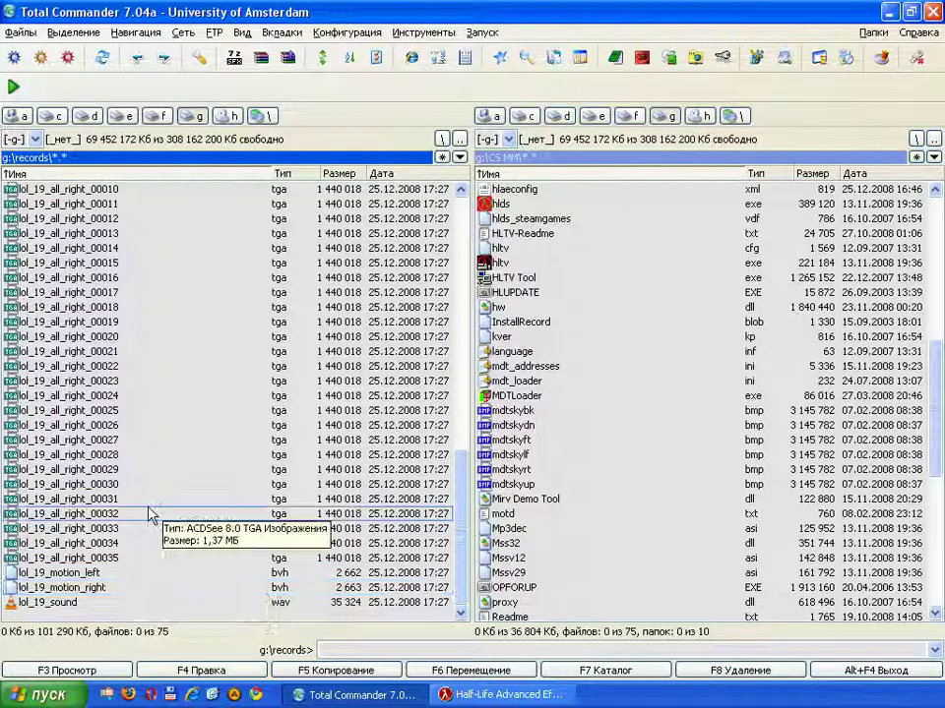
{"action": "key", "text": "ctrl+a"}
{"action": "key", "text": "Delete"}
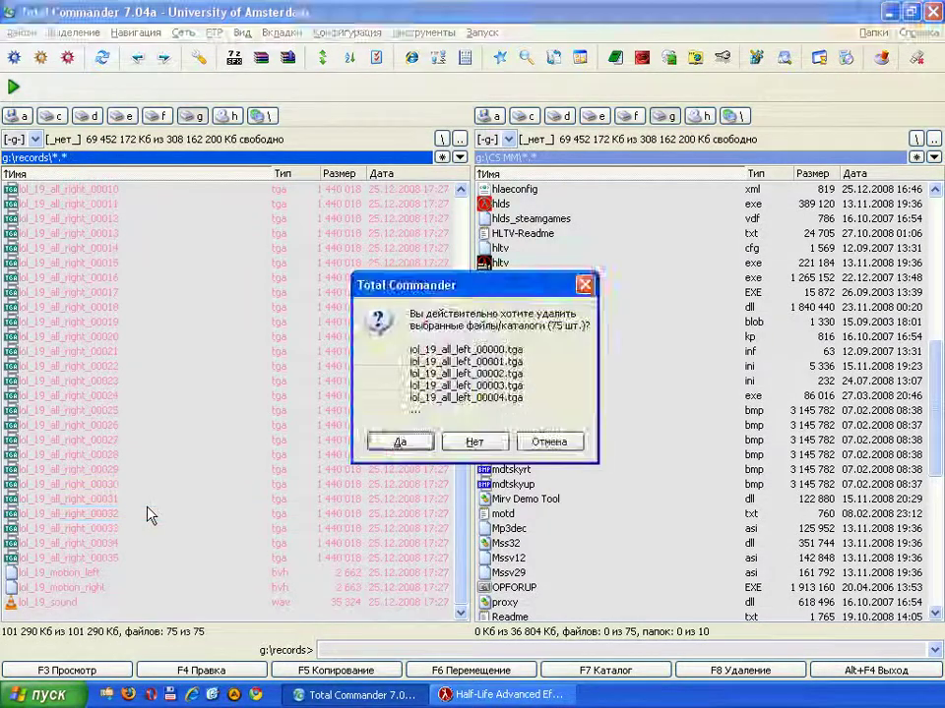
{"action": "key", "text": "Return"}
- Switch back to Half-Life Advanced Effects and look up the mirv_movie_stereo_yawdegrees and mirv_movie_stereo_centerdist commands in the console
{"action": "key", "text": "alt+Tab"}
{"action": "key", "text": "grave"}
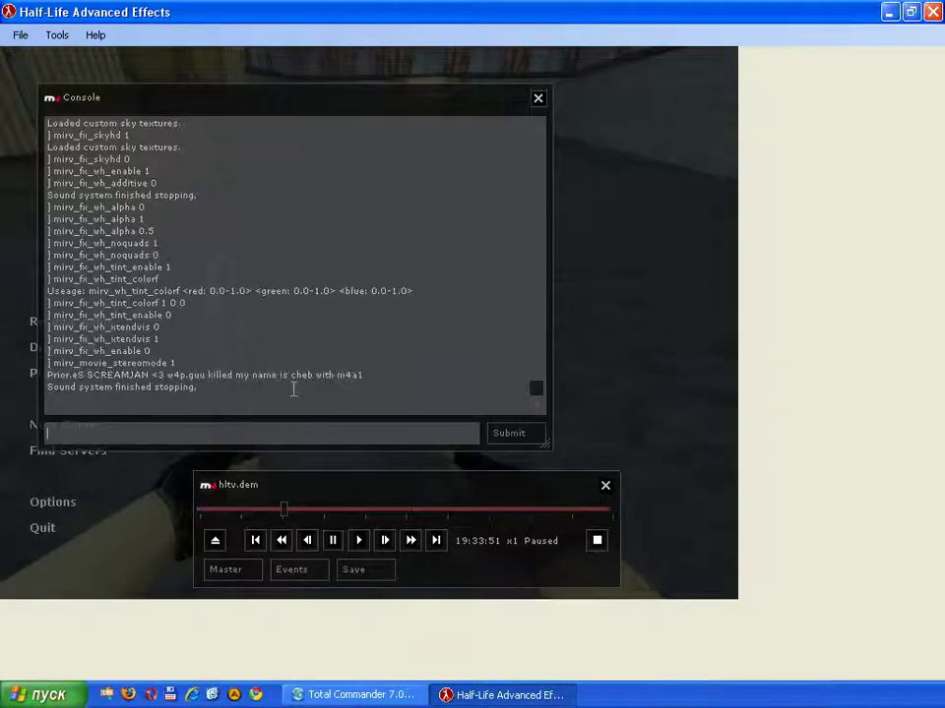
{"action": "key", "text": "Up"}
{"action": "key", "text": "BackSpace"}
{"action": "key", "text": "BackSpace"}
{"action": "key", "text": "BackSpace"}
{"action": "key", "text": "BackSpace"}
{"action": "key", "text": "BackSpace"}
{"action": "key", "text": "BackSpace"}
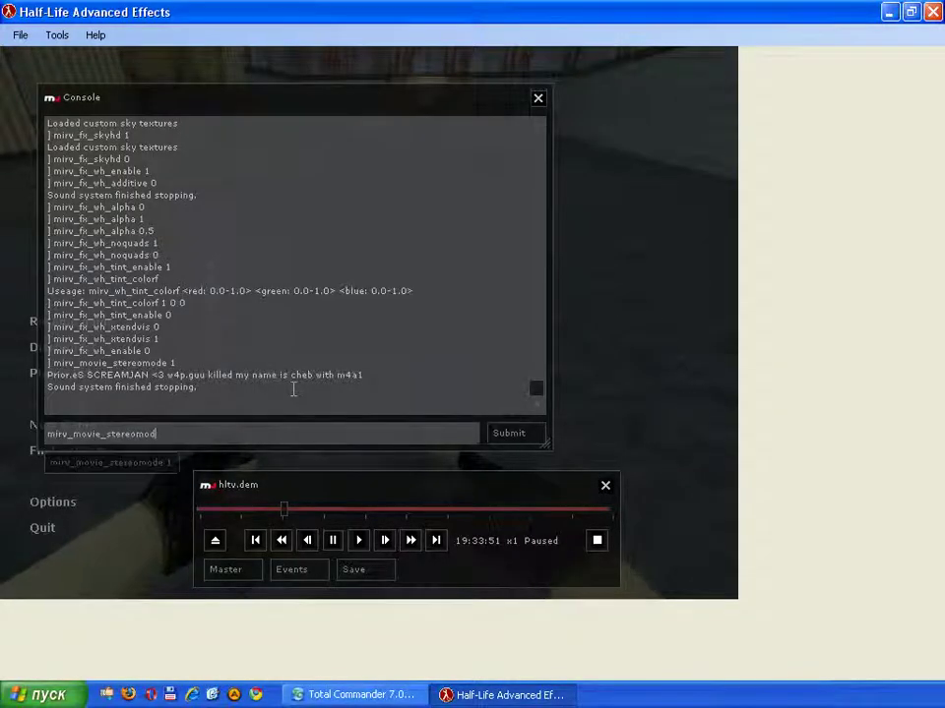
{"action": "key", "text": "Tab"}
{"action": "key", "text": "Tab"}
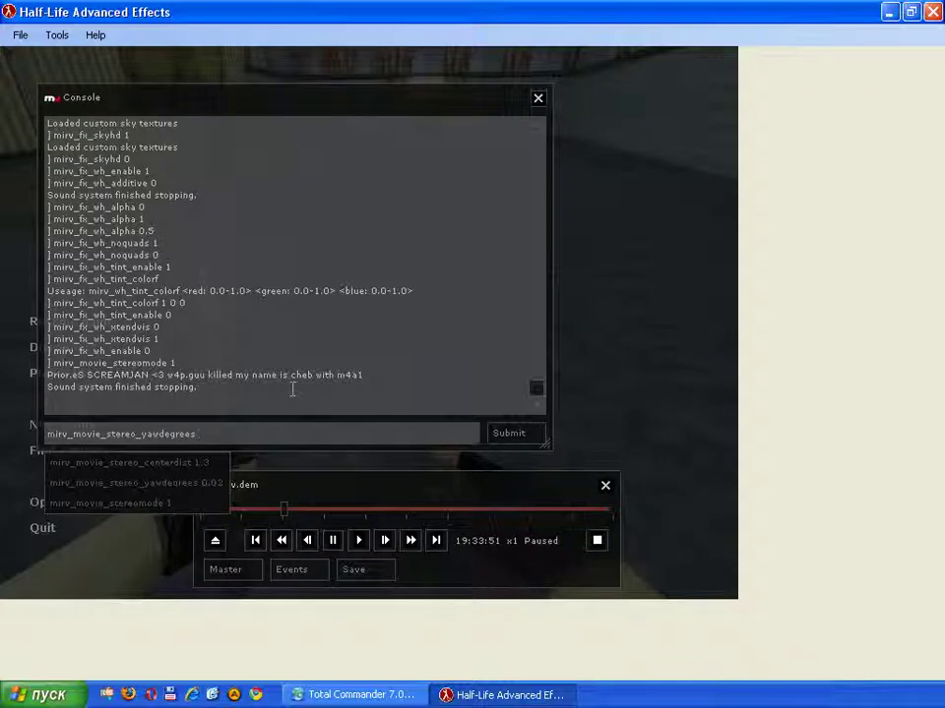
{"action": "key", "text": "Tab"}
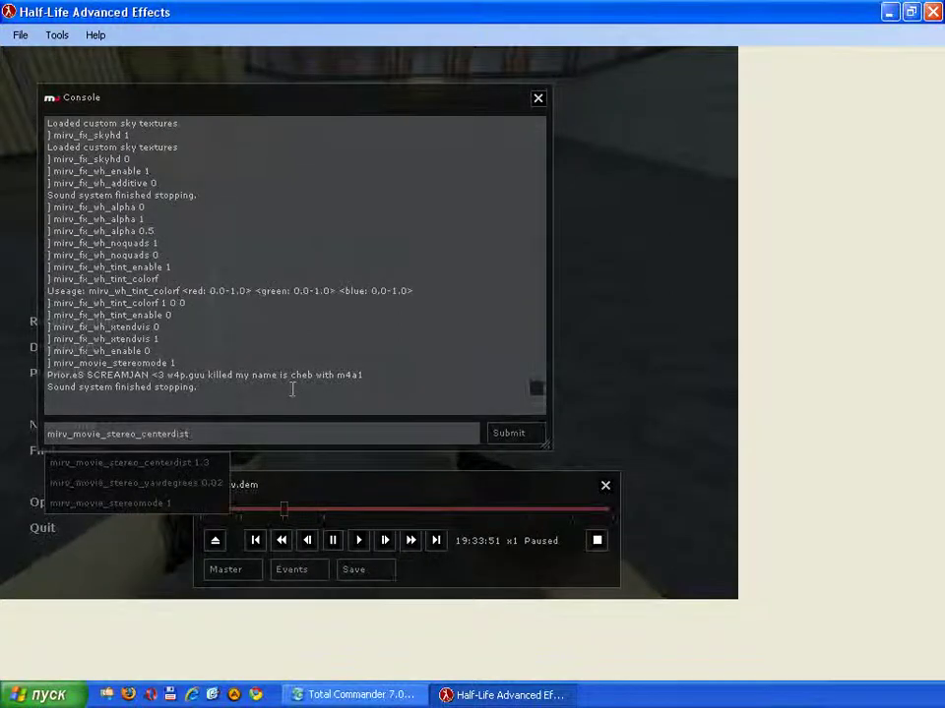
{"action": "key", "text": "Escape"}
{"action": "key", "text": "Escape"}
- Enable simulated movie recording with mirv_movie_simulate 1
{"action": "type", "text": "mirv"}
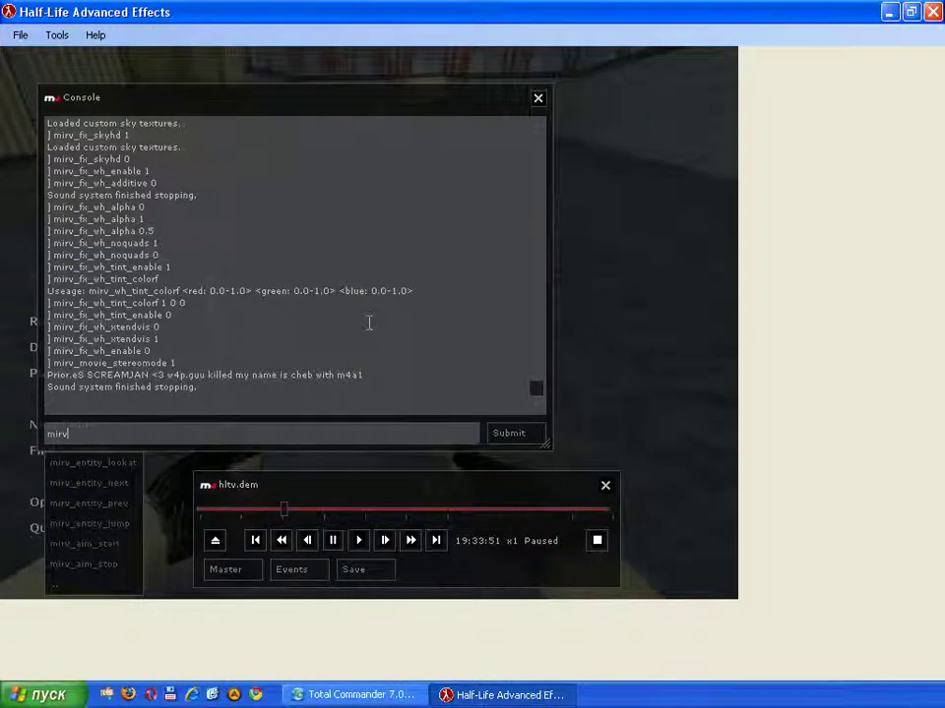
{"action": "type", "text": "_movie_si"}
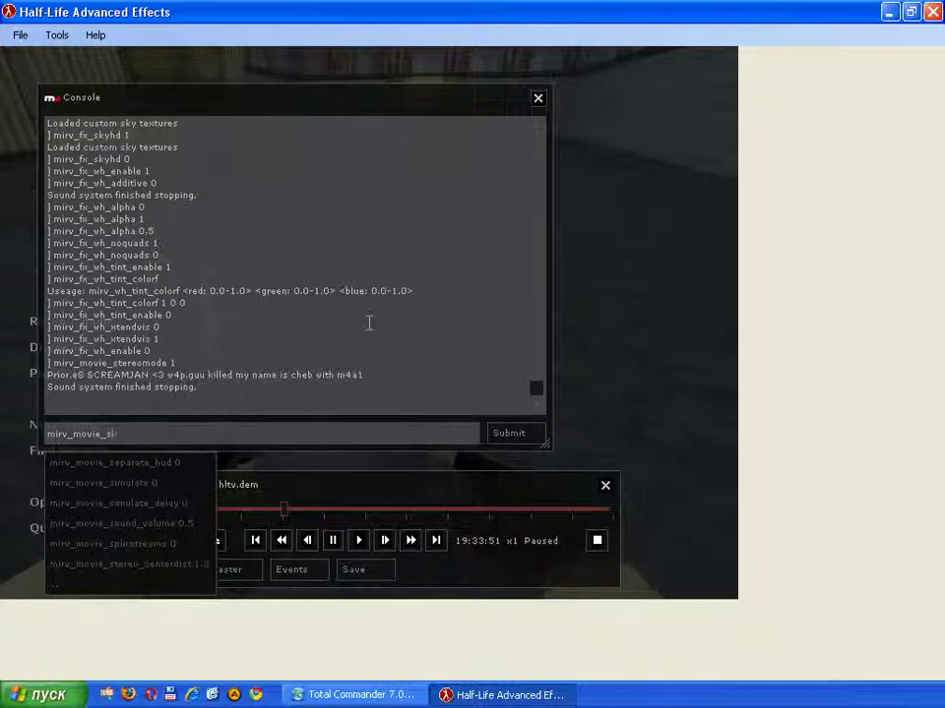
{"action": "type", "text": "mulate "}
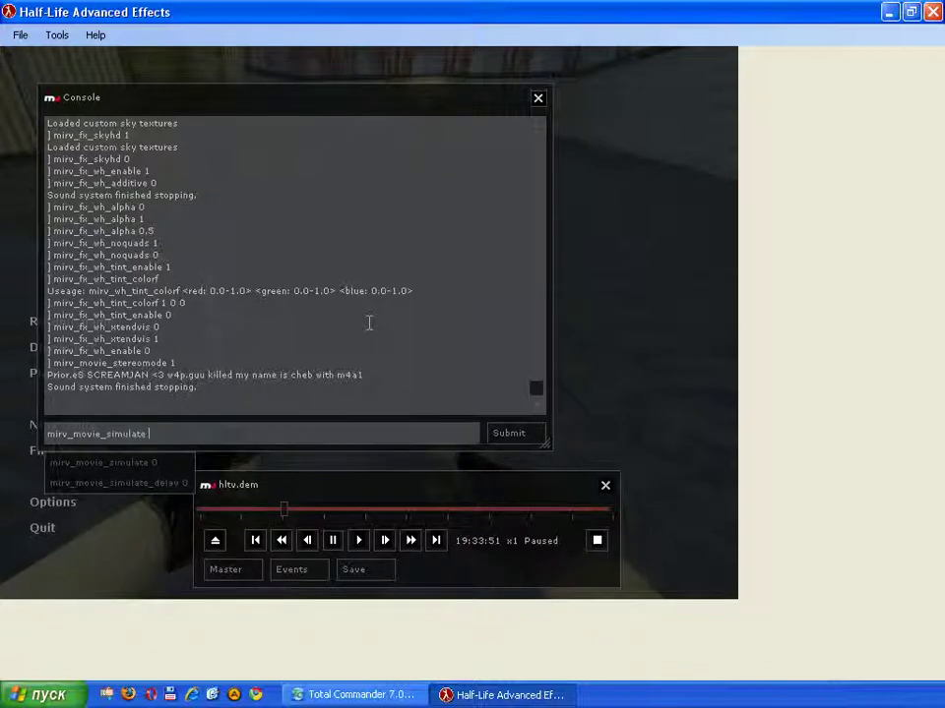
{"action": "type", "text": "1"}
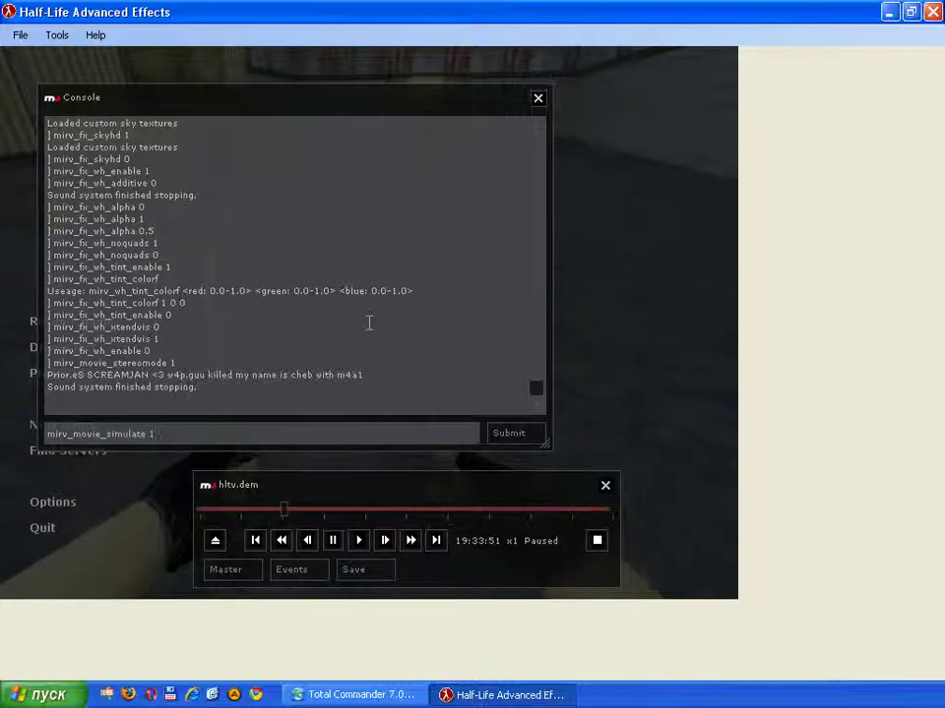
{"action": "key", "text": "BackSpace"}
{"action": "type", "text": "2"}
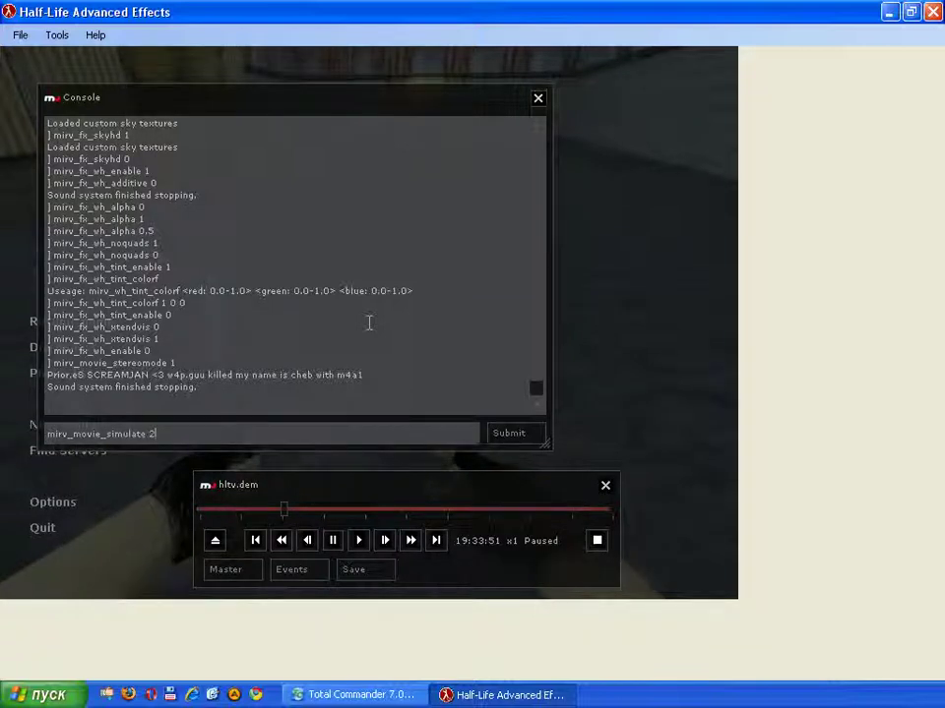
{"action": "key", "text": "Return"}
- Play the demo, try out the simulated movie recording in the game view and pause playback
{"action": "key", "text": "Escape"}
{"action": "key", "text": "Escape"}
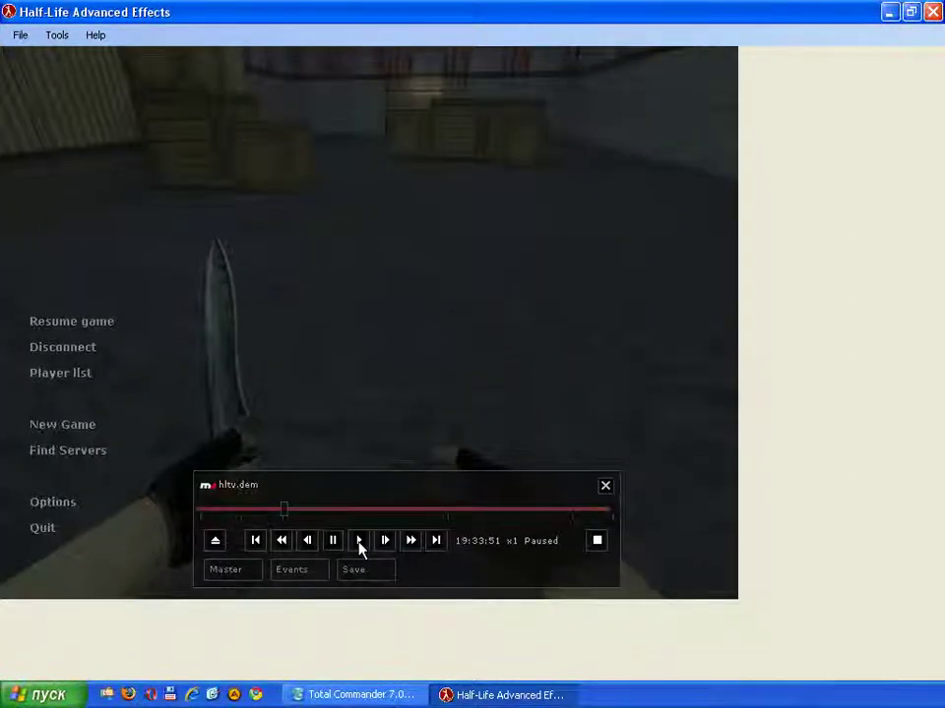
{"action": "key", "text": "Escape"}
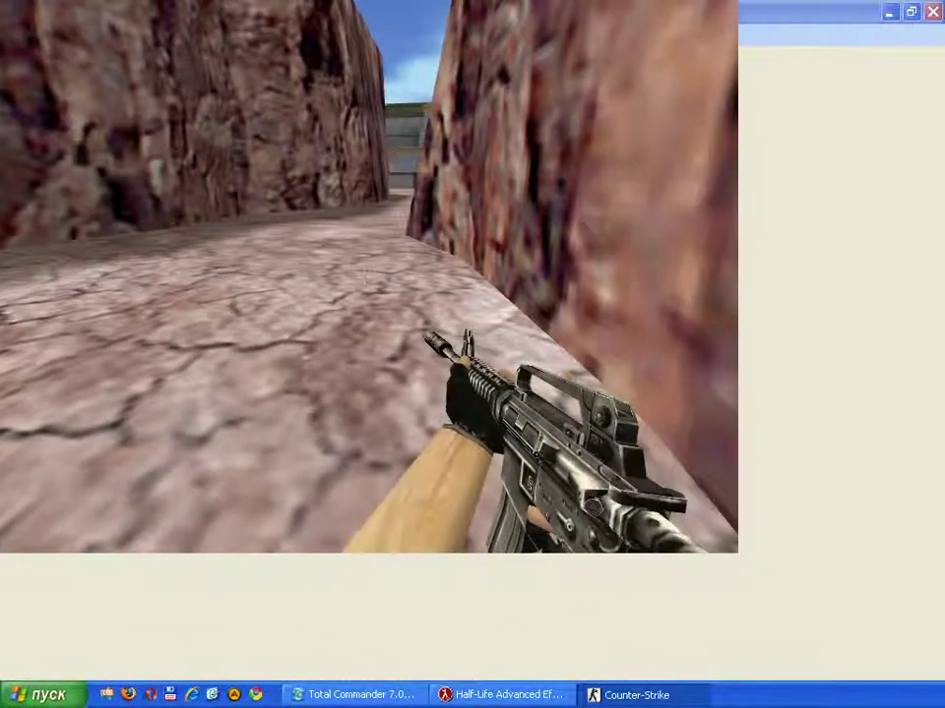
{"action": "key", "text": "Escape"}
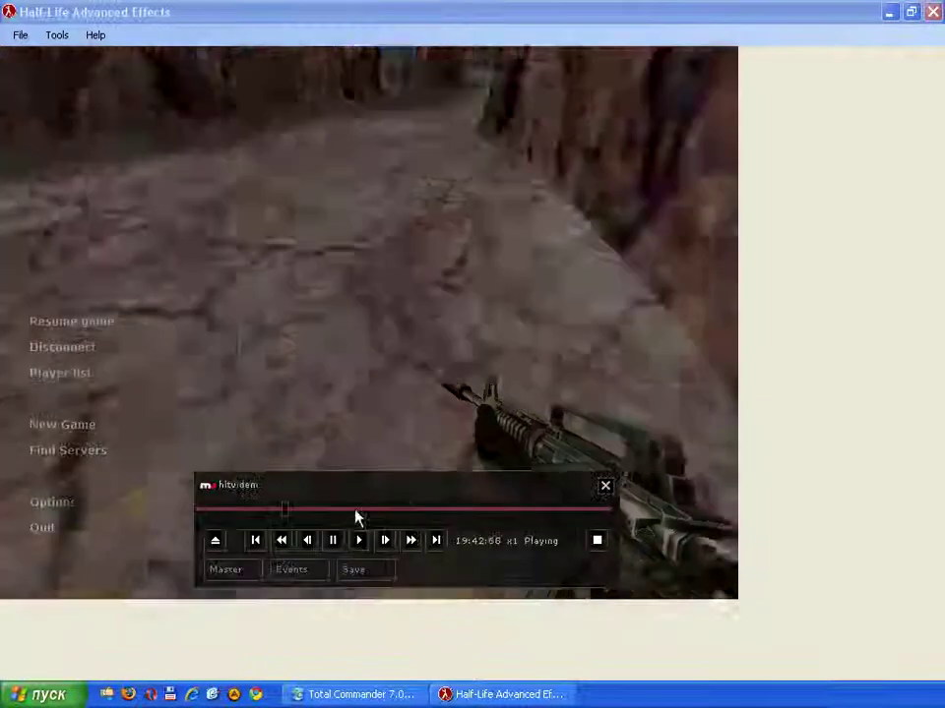
{"action": "left_click", "coordinate": [333, 541]}
- Query the current mirv_movie_simulate_delay setting in the console
{"action": "key", "text": "grave"}
{"action": "key", "text": "Up"}
{"action": "key", "text": "BackSpace"}
{"action": "key", "text": "Tab"}
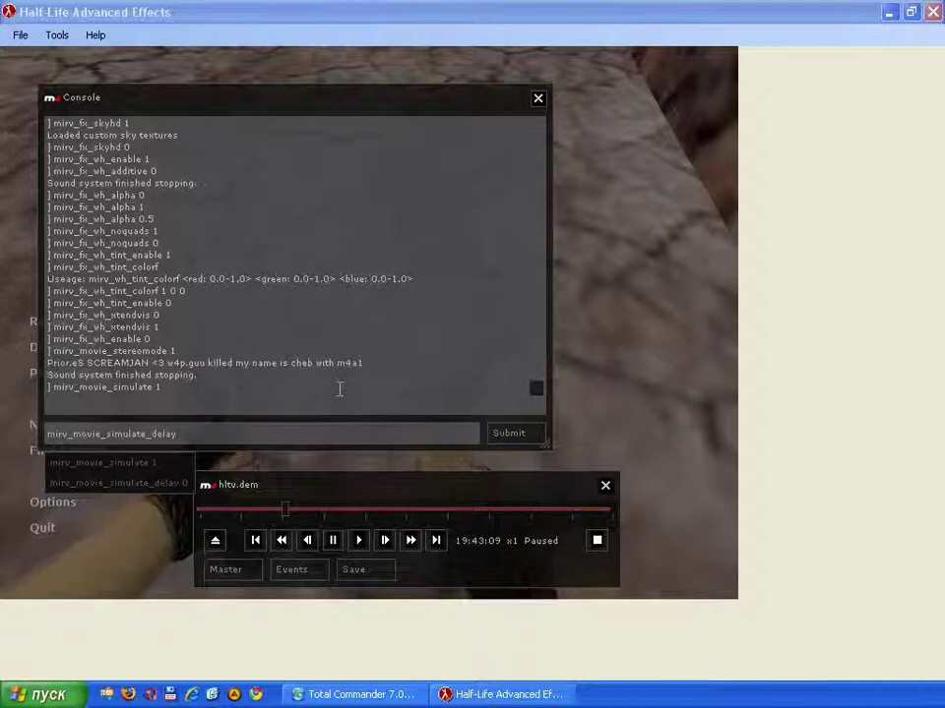
{"action": "key", "text": "Return"}
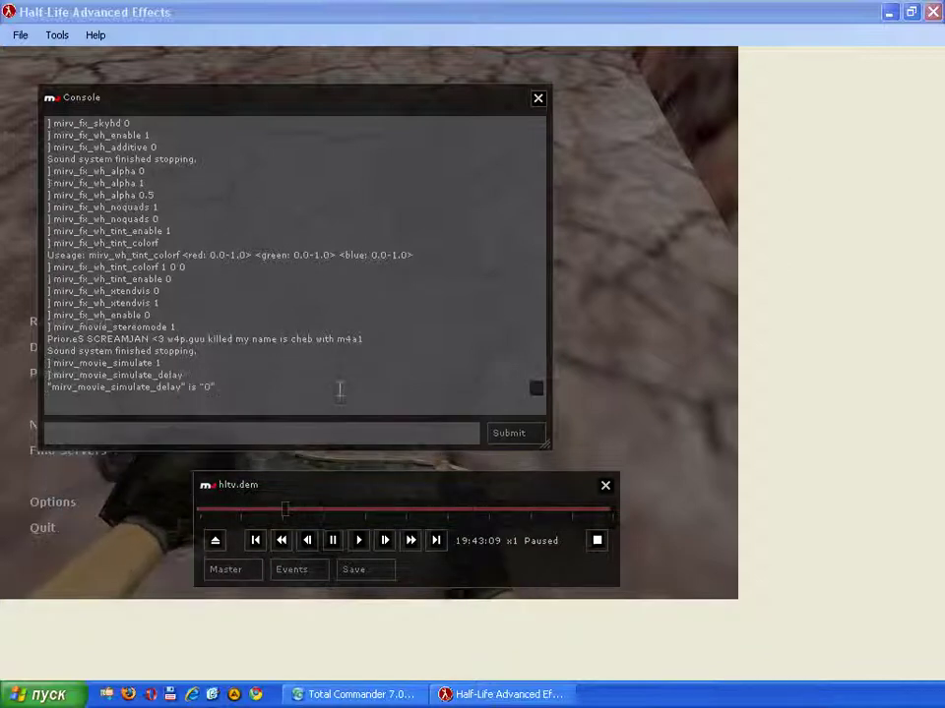
- Turn off stereo movie recording in the console with mirv_movie_stereomode 0
{"action": "key", "text": "Up"}
{"action": "key", "text": "Up"}
{"action": "key", "text": "Up"}
{"action": "key", "text": "BackSpace"}
{"action": "type", "text": "0"}
{"action": "key", "text": "Return"}
- Enable the HLTV forcing fix in the console with mirv_fixforcehltv 1
{"action": "type", "text": "mirv_"}
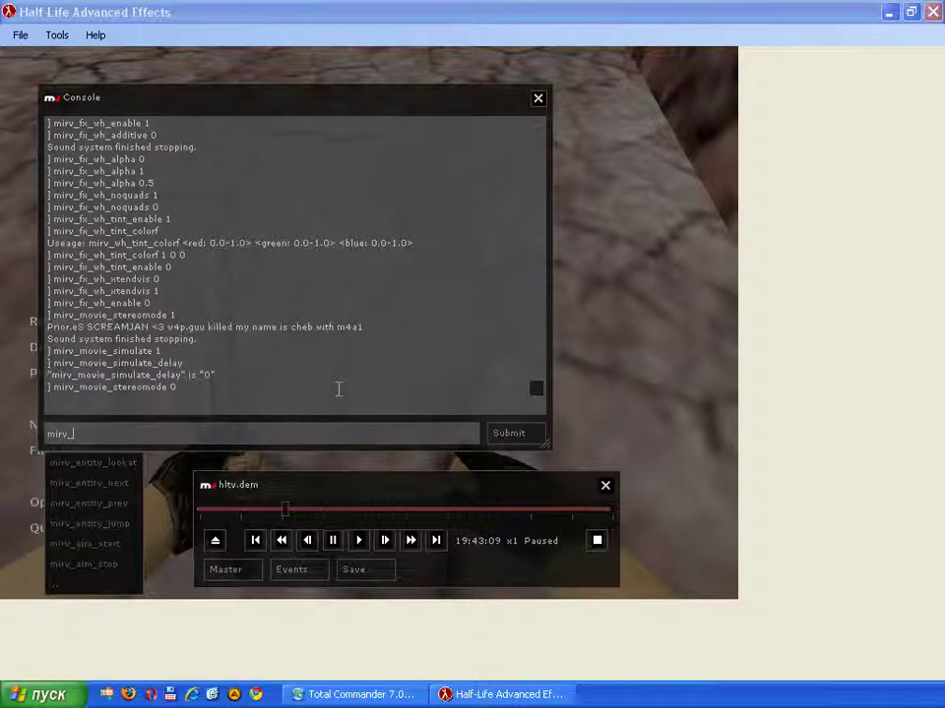
{"action": "type", "text": "fi"}
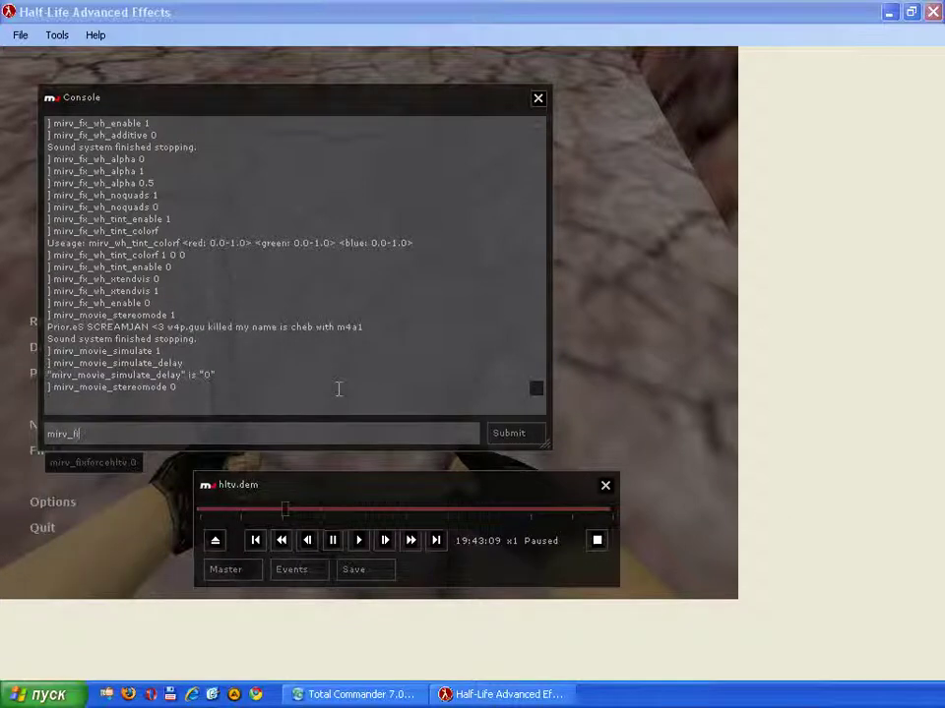
{"action": "key", "text": "Tab"}
{"action": "type", "text": "1"}
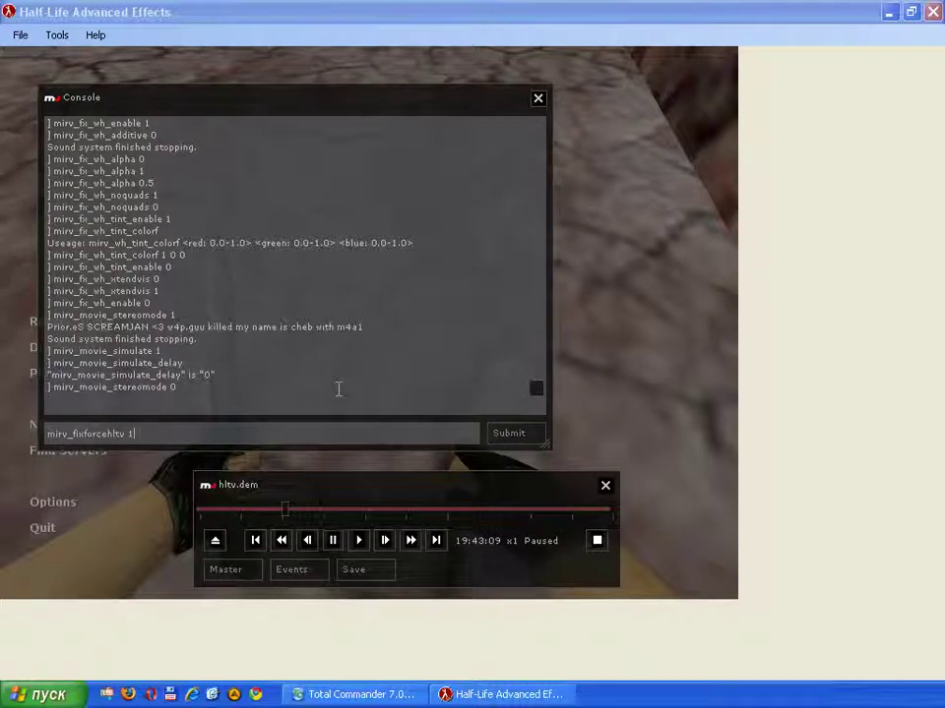
{"action": "key", "text": "Return"}
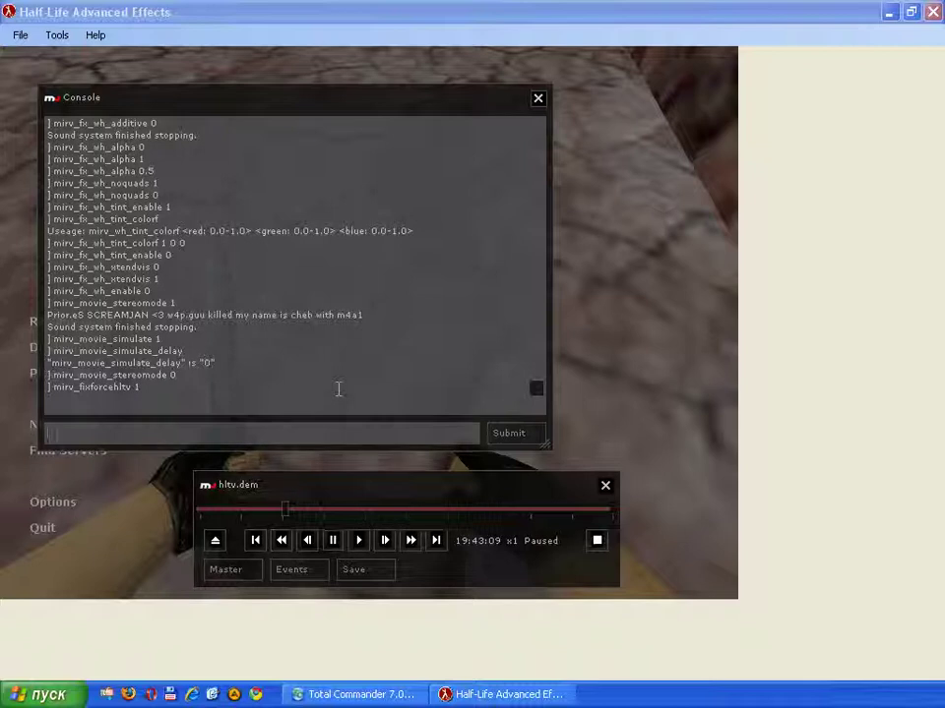
- Look up the usage of mirv_cameraofs_cs in the console and play the demo on to a view following the running players
{"action": "type", "text": "mirv_cameraofs_cs"}
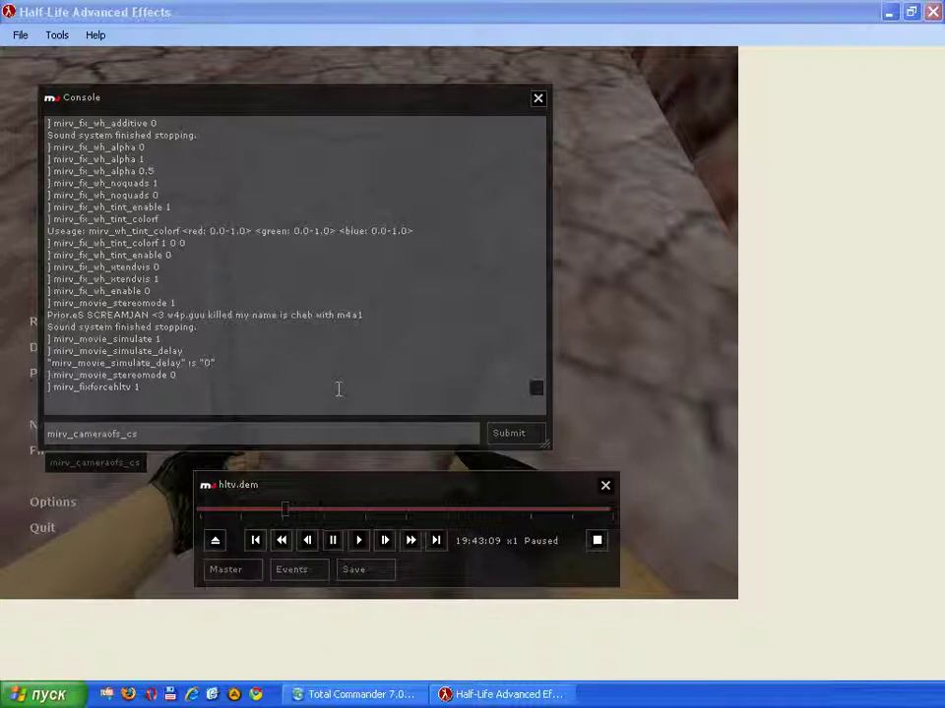
{"action": "key", "text": "Return"}
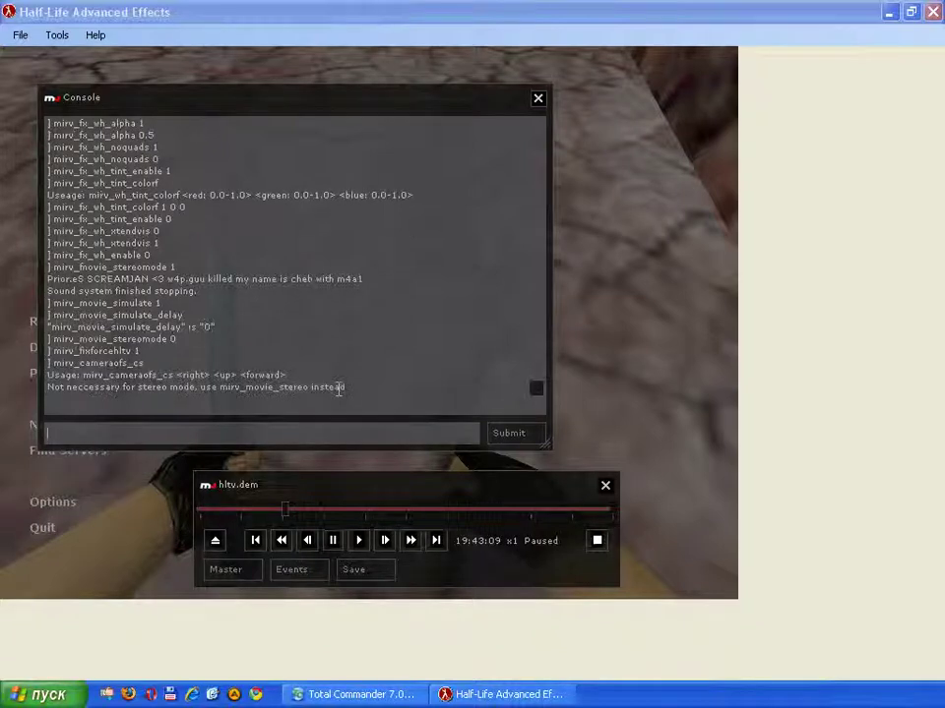
{"action": "key", "text": "Escape"}
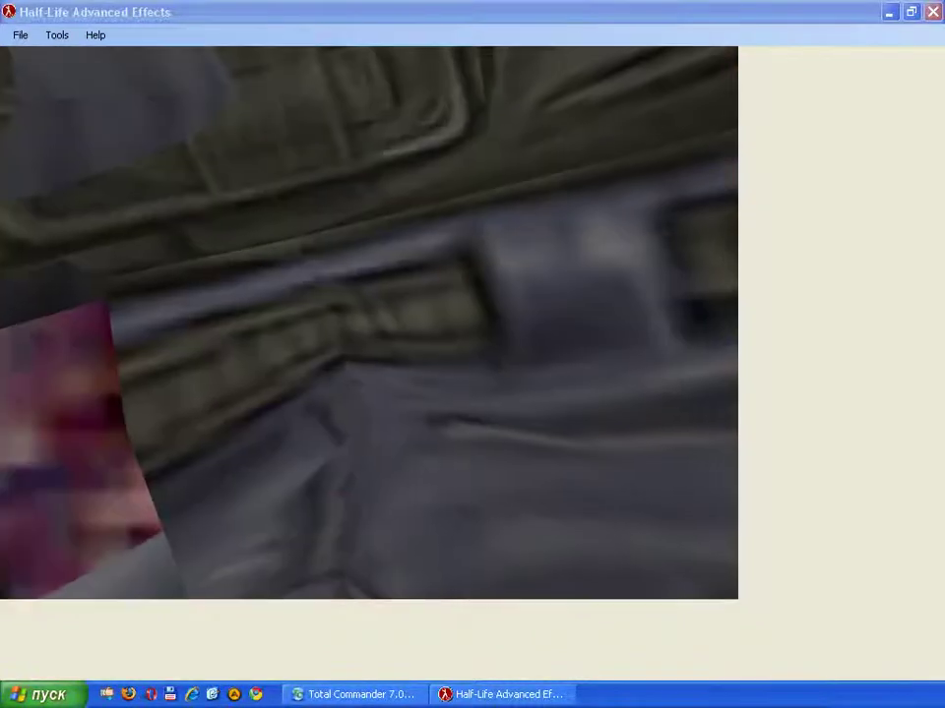
{"action": "key", "text": "Escape"}
{"action": "left_click", "coordinate": [356, 542]}
{"action": "key", "text": "Escape"}
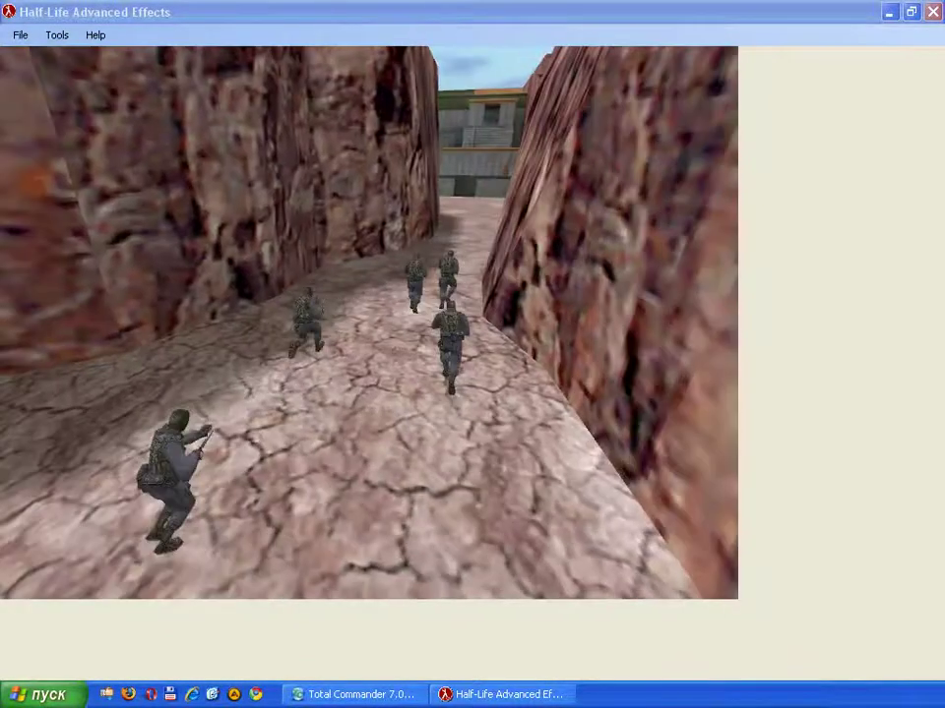
{"action": "key", "text": "Escape"}
{"action": "left_click", "coordinate": [358, 544]}
{"action": "key", "text": "Escape"}
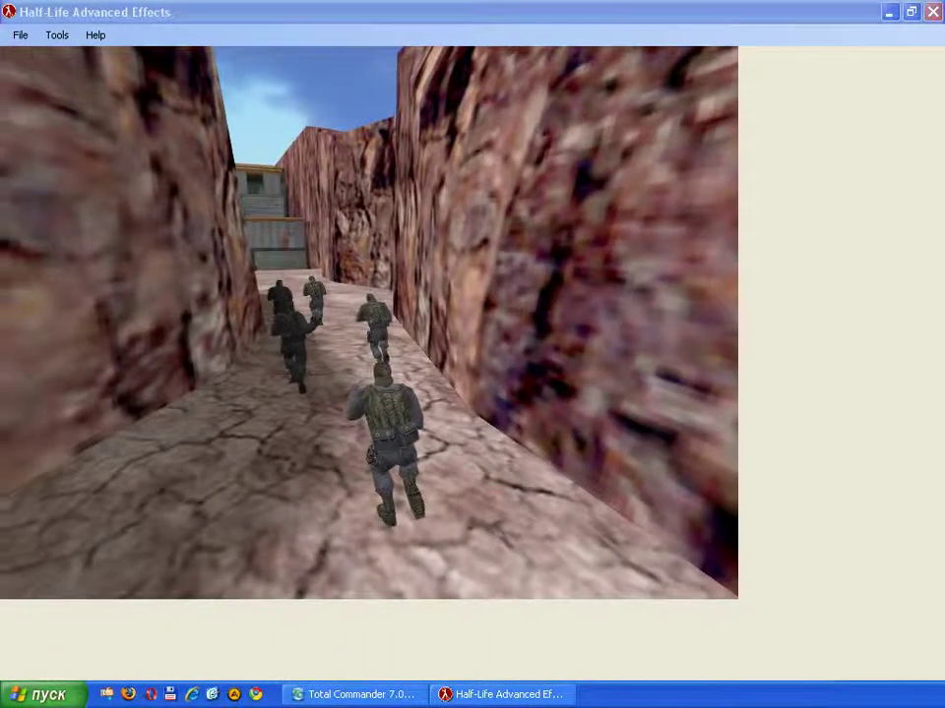
- Offset the camera with mirv_cameraofs_cs 20 30 40 and check the result in the game view
{"action": "key", "text": "Escape"}
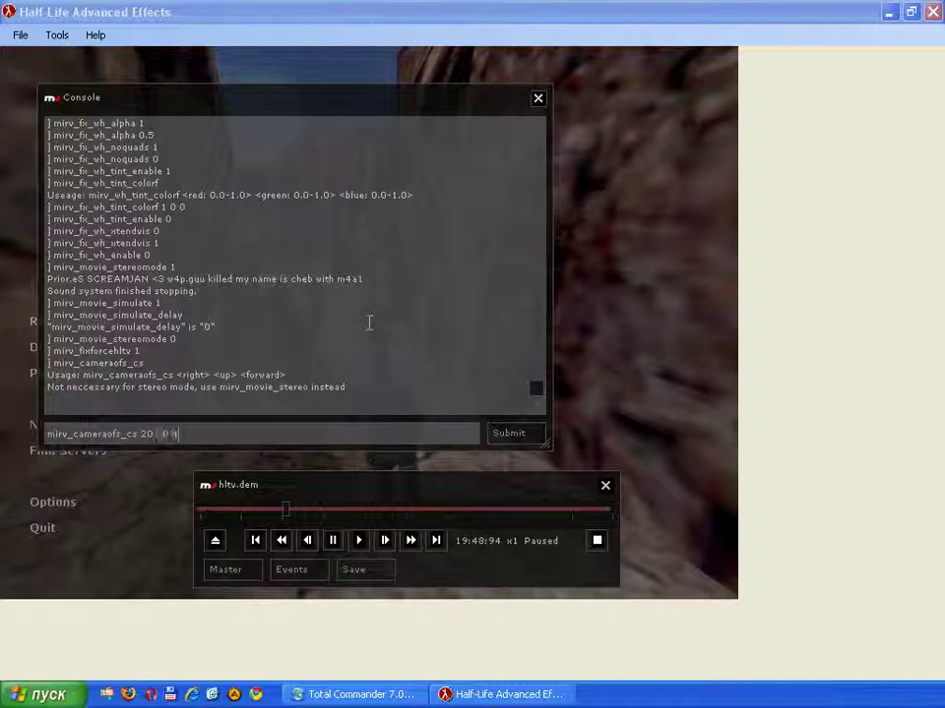
{"action": "key", "text": "Return"}
{"action": "key", "text": "Escape"}
{"action": "key", "text": "Escape"}
- Change the camera offset to mirv_cameraofs_cs 20 30 140 and check the result in the game view
{"action": "key", "text": "Up"}
{"action": "key", "text": "Left"}
{"action": "key", "text": "Left"}
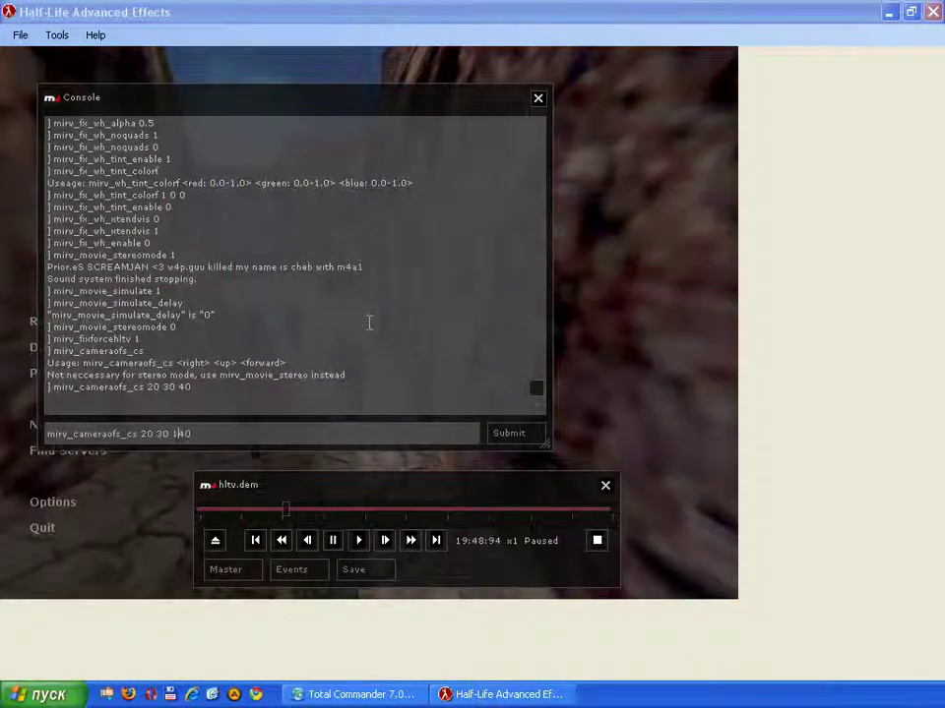
{"action": "type", "text": "1"}
{"action": "key", "text": "Return"}
{"action": "key", "text": "Escape"}
{"action": "key", "text": "Escape"}
- Change the camera offset to mirv_cameraofs_cs 20 220 140 and check the result in the game view
{"action": "key", "text": "Up"}
{"action": "key", "text": "Left"}
{"action": "key", "text": "Left"}
{"action": "key", "text": "BackSpace"}
{"action": "type", "text": "22"}
{"action": "key", "text": "Return"}
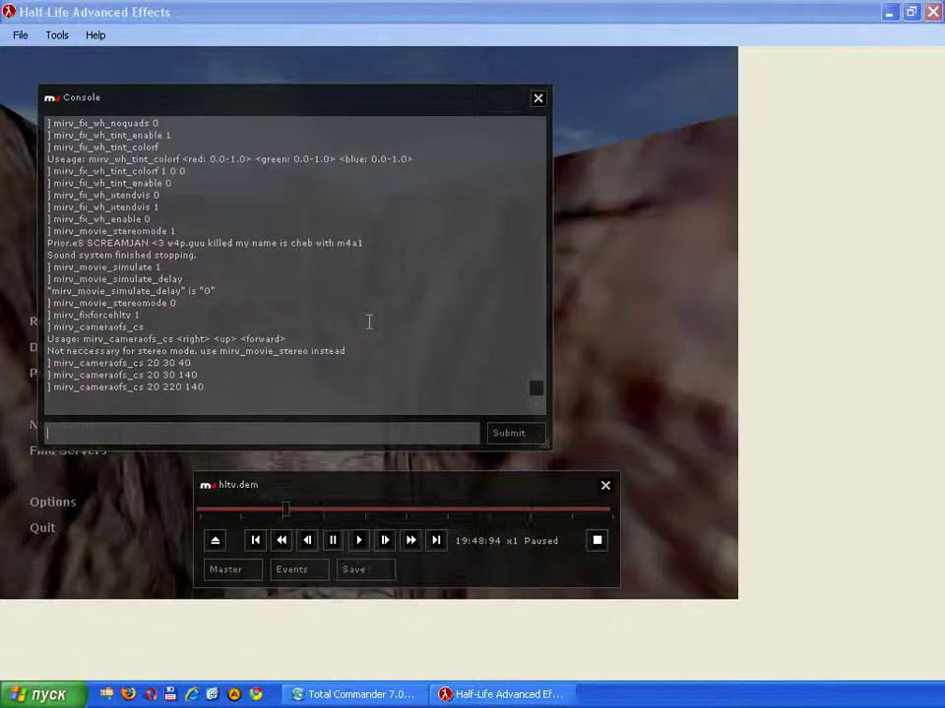
{"action": "key", "text": "Escape"}
{"action": "key", "text": "Escape"}
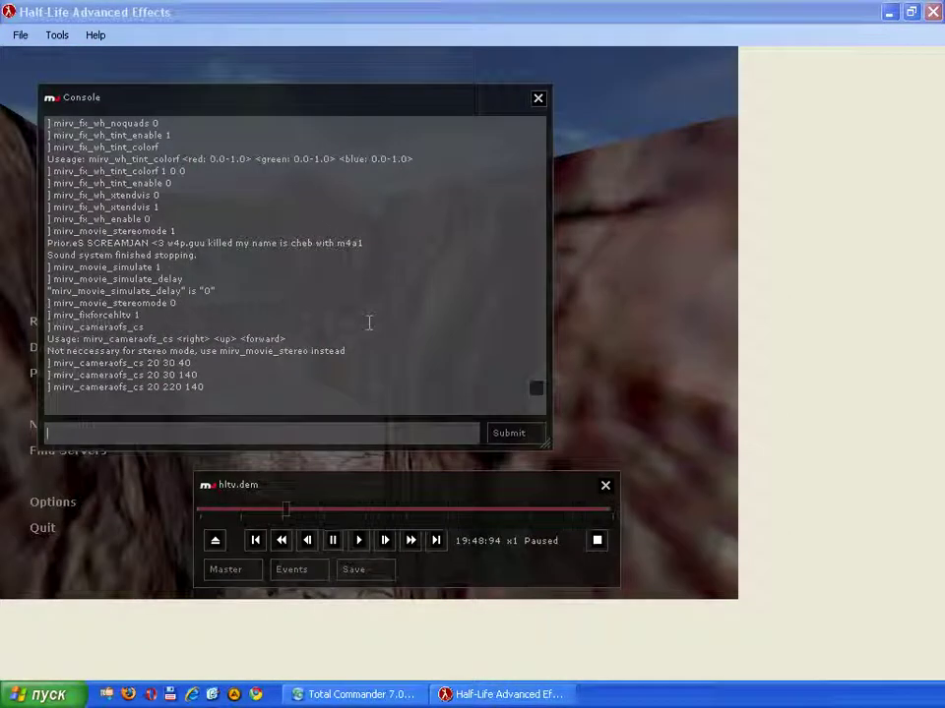
- Set the forward camera offset to 0 with mirv_cameraofs_cs 20 220 0
{"action": "key", "text": "Up"}
{"action": "key", "text": "BackSpace"}
{"action": "key", "text": "BackSpace"}
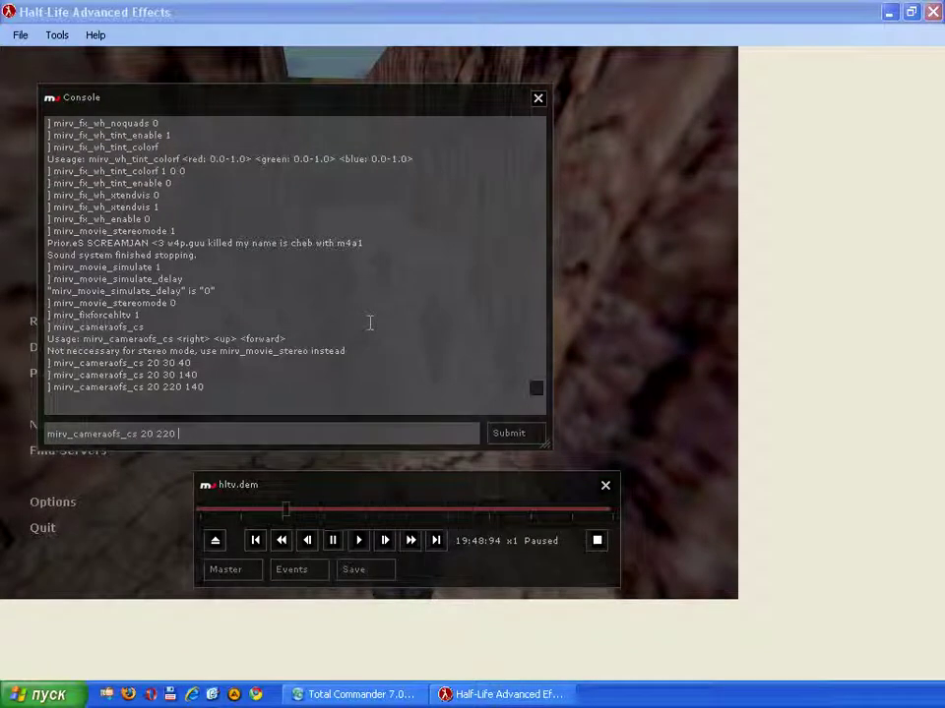
{"action": "type", "text": "0"}
{"action": "key", "text": "Return"}
- Reset the camera offset with mirv_cameraofs_cs 0 0 0 and check the game view
{"action": "key", "text": "Up"}
{"action": "key", "text": "Left"}
{"action": "key", "text": "Left"}
{"action": "key", "text": "Left"}
{"action": "key", "text": "BackSpace"}
{"action": "key", "text": "BackSpace"}
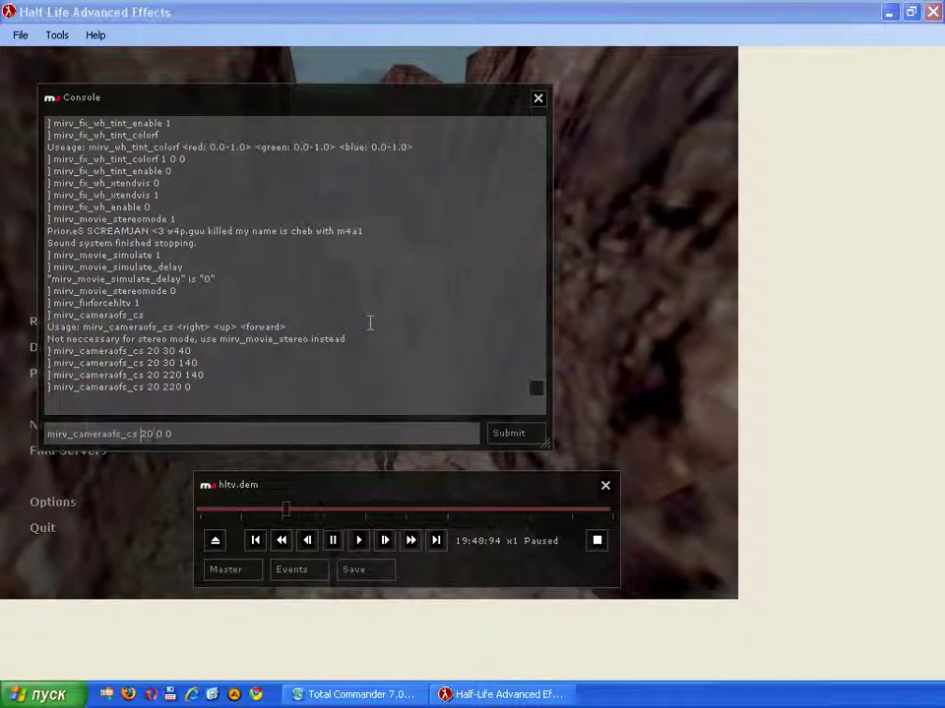
{"action": "key", "text": "Return"}
{"action": "key", "text": "Escape"}
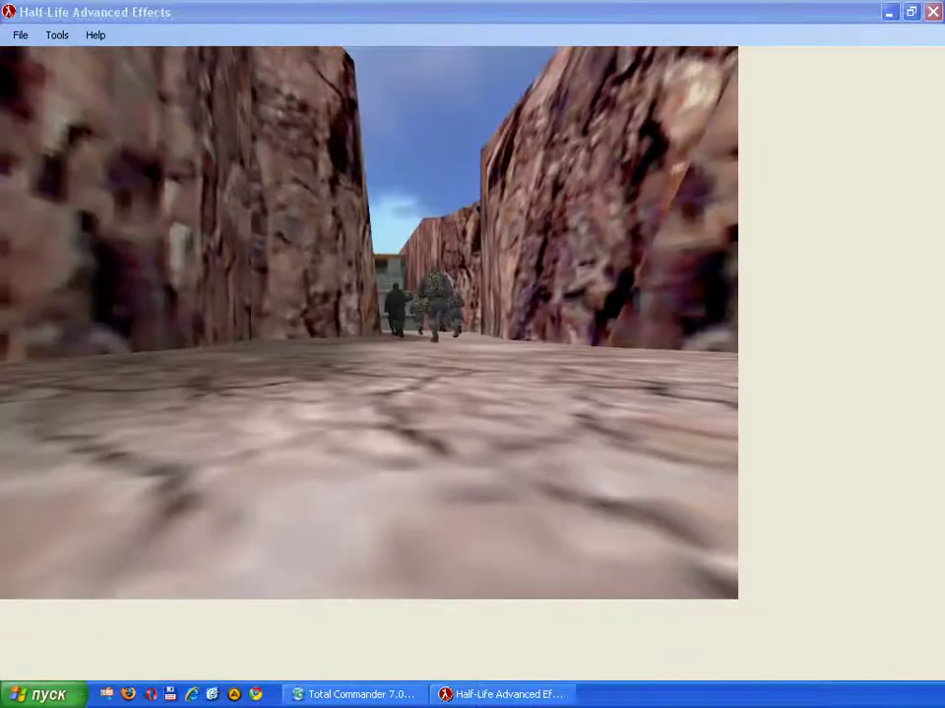
- Set the recording crop height with mirv_crop_height 400 and return to the game view
{"action": "key", "text": "Escape"}
{"action": "type", "text": "mirv_crop_height"}
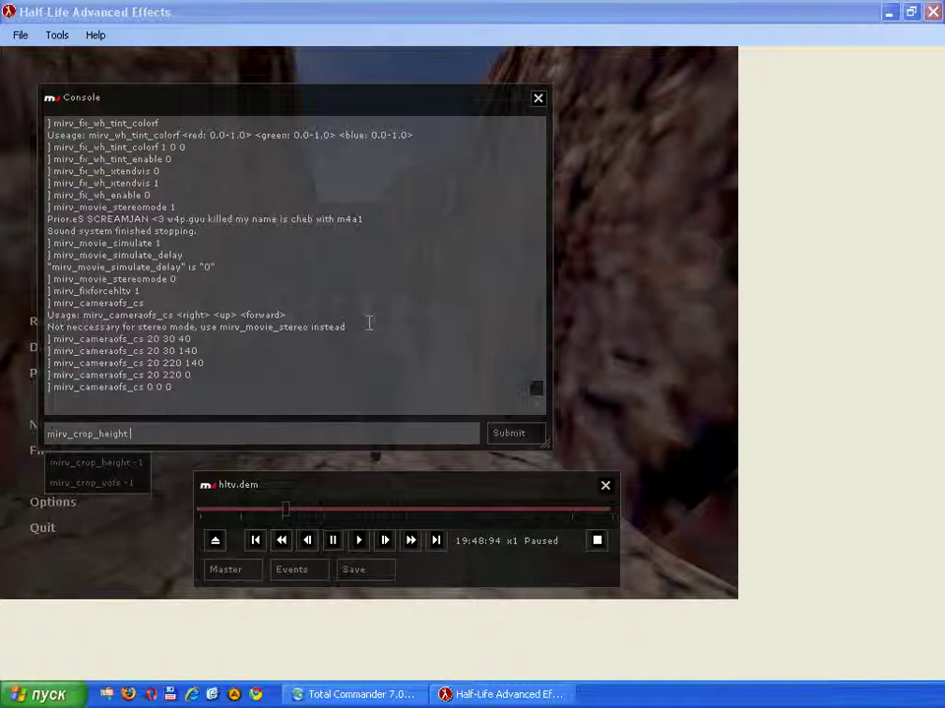
{"action": "type", "text": "1"}
{"action": "type", "text": "00"}
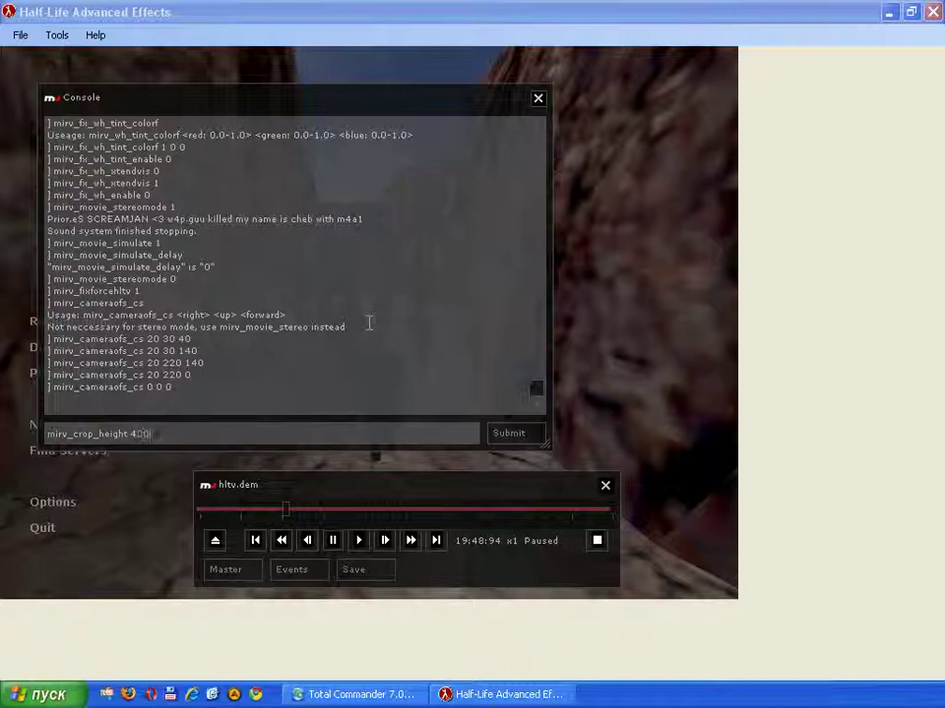
{"action": "key", "text": "Return"}
{"action": "key", "text": "Escape"}
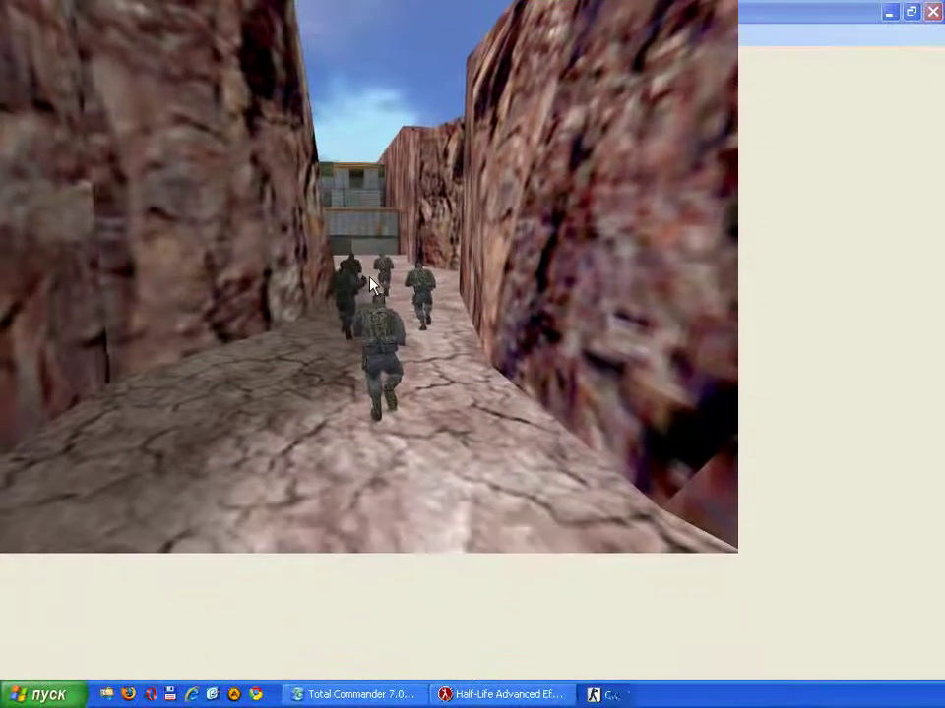
{"action": "key", "text": "Escape"}
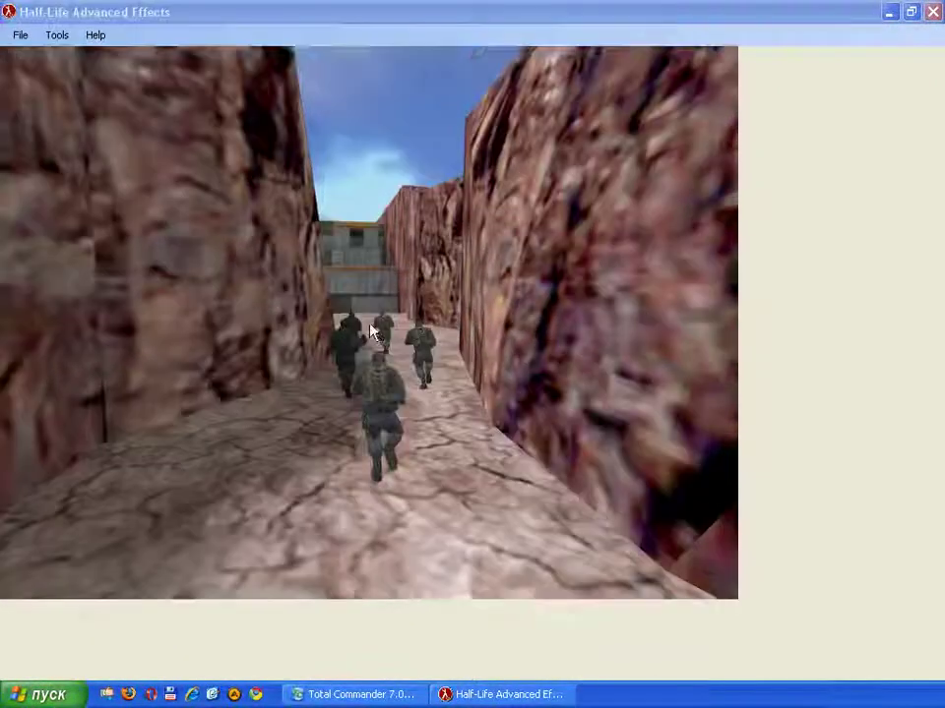
- Check the records folder in Total Commander, return to the game and disable simulated recording with mirv_movie_simulate 0
{"action": "left_click", "coordinate": [351, 695]}
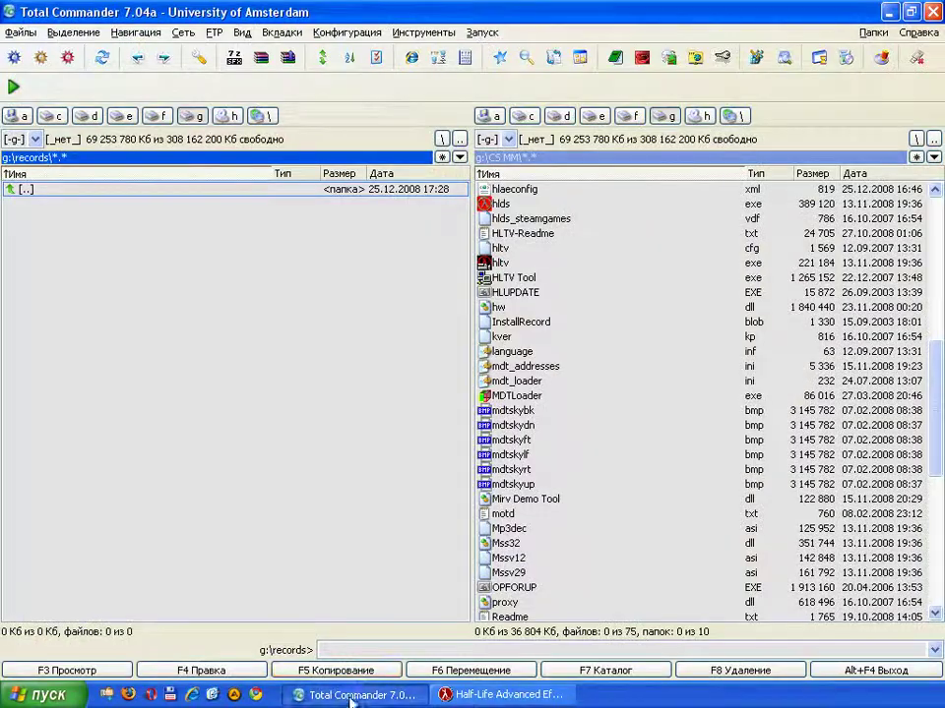
{"action": "left_click", "coordinate": [352, 695]}
{"action": "key", "text": "grave"}
{"action": "type", "text": "mirv_mo"}
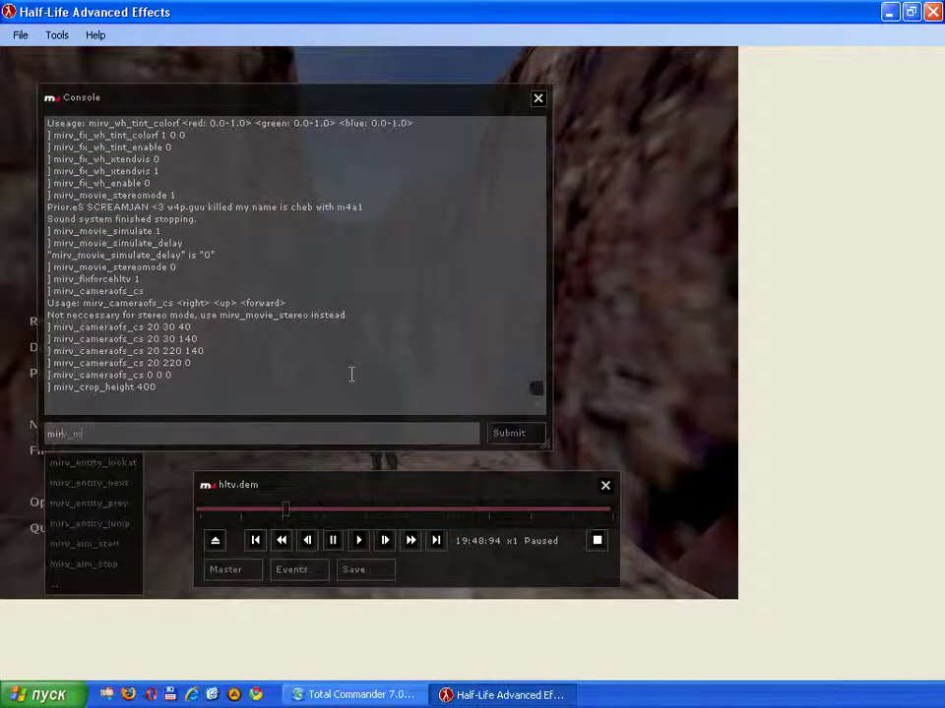
{"action": "type", "text": "vie_simulate 0"}
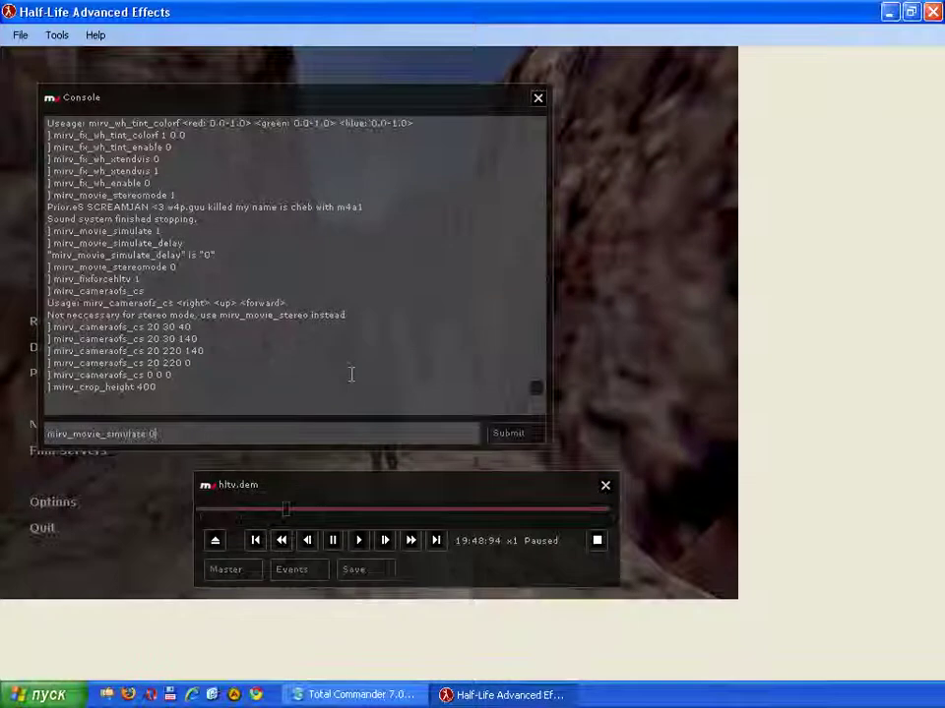
{"action": "key", "text": "Return"}
{"action": "key", "text": "grave"}
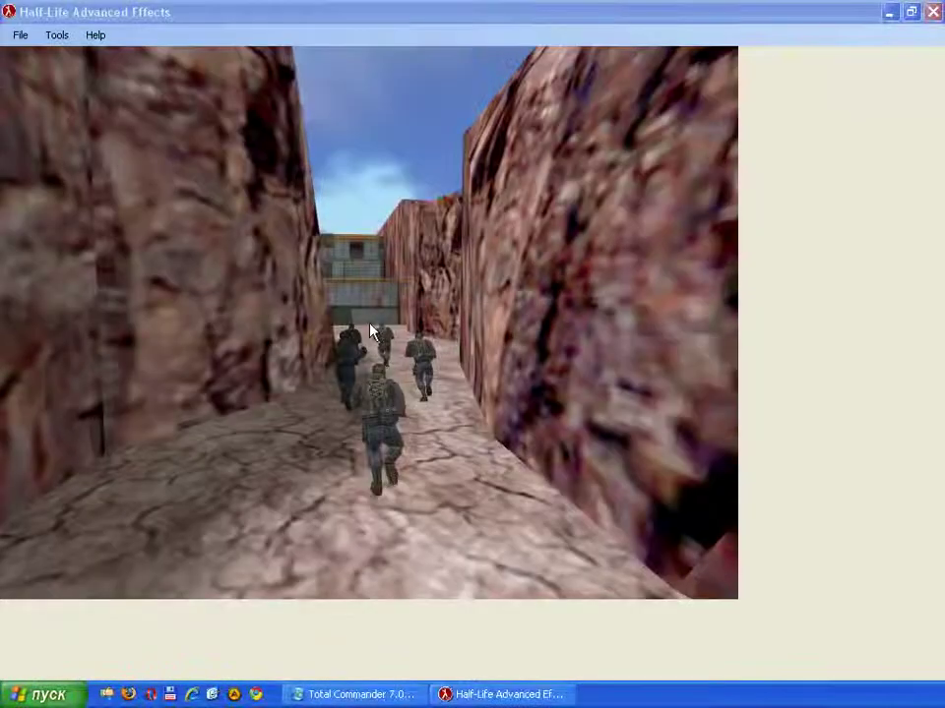
- Record a short take with the crop height applied and view its frames from lol_22_all_00000 in the records folder via Total Commander
{"action": "key", "text": "Escape"}
{"action": "left_click", "coordinate": [356, 694]}
{"action": "double_click", "coordinate": [123, 205]}
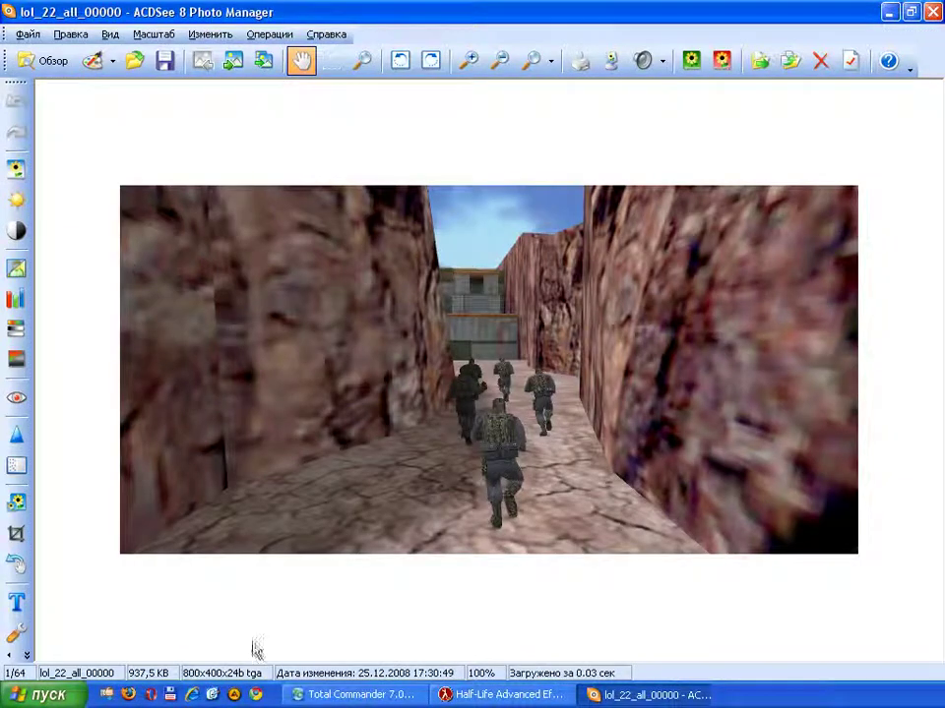
{"action": "scroll", "coordinate": [470, 481], "scroll_direction": "down", "scroll_amount": 9}
{"action": "key", "text": "Escape"}
{"action": "left_click", "coordinate": [266, 367]}
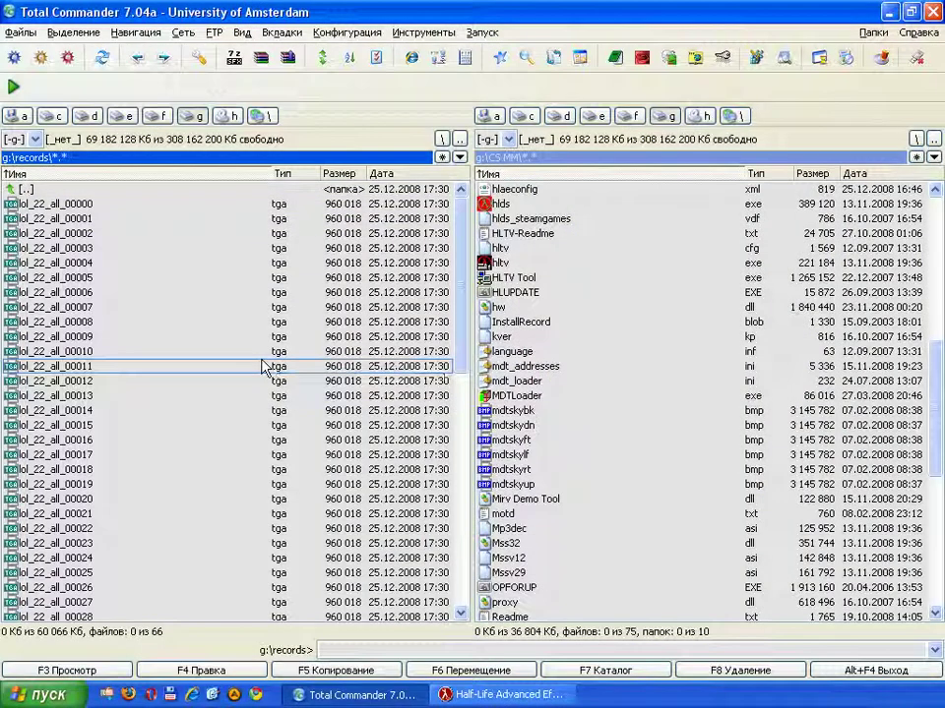
- Switch back to Half-Life Advanced Effects and set the vertical crop offset with mirv_crop_yofs 200
{"action": "left_click", "coordinate": [468, 694]}
{"action": "key", "text": "Up"}
{"action": "key", "text": "Up"}
{"action": "key", "text": "BackSpace"}
{"action": "key", "text": "BackSpace"}
{"action": "key", "text": "BackSpace"}
{"action": "key", "text": "BackSpace"}
{"action": "key", "text": "BackSpace"}
{"action": "key", "text": "BackSpace"}
{"action": "key", "text": "BackSpace"}
{"action": "key", "text": "BackSpace"}
{"action": "key", "text": "BackSpace"}
{"action": "key", "text": "BackSpace"}
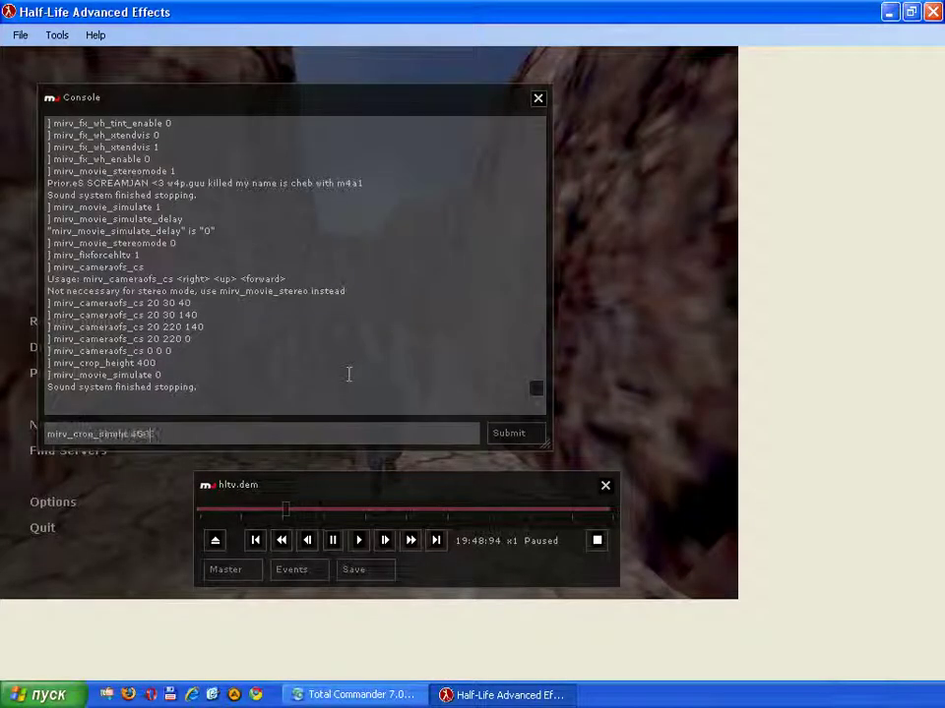
{"action": "type", "text": "v_crop_yofs "}
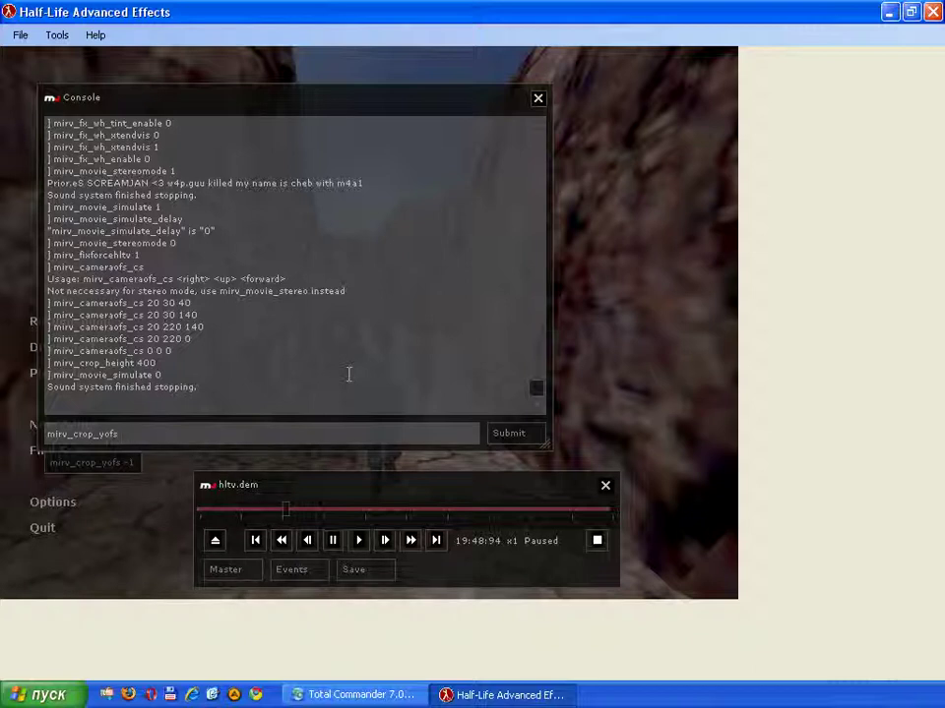
{"action": "type", "text": "200"}
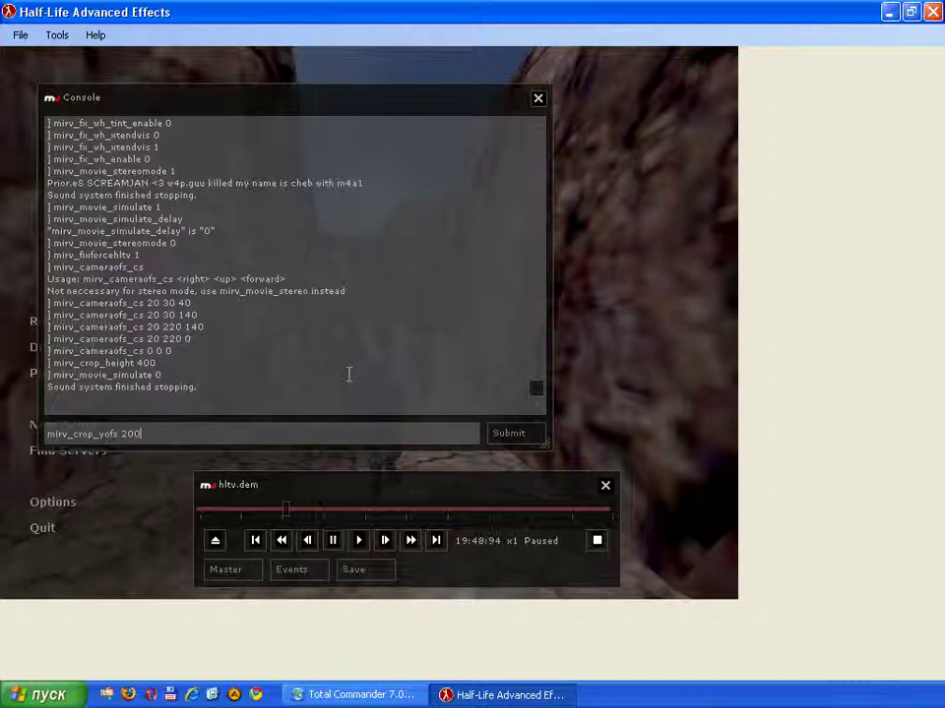
{"action": "key", "text": "Return"}
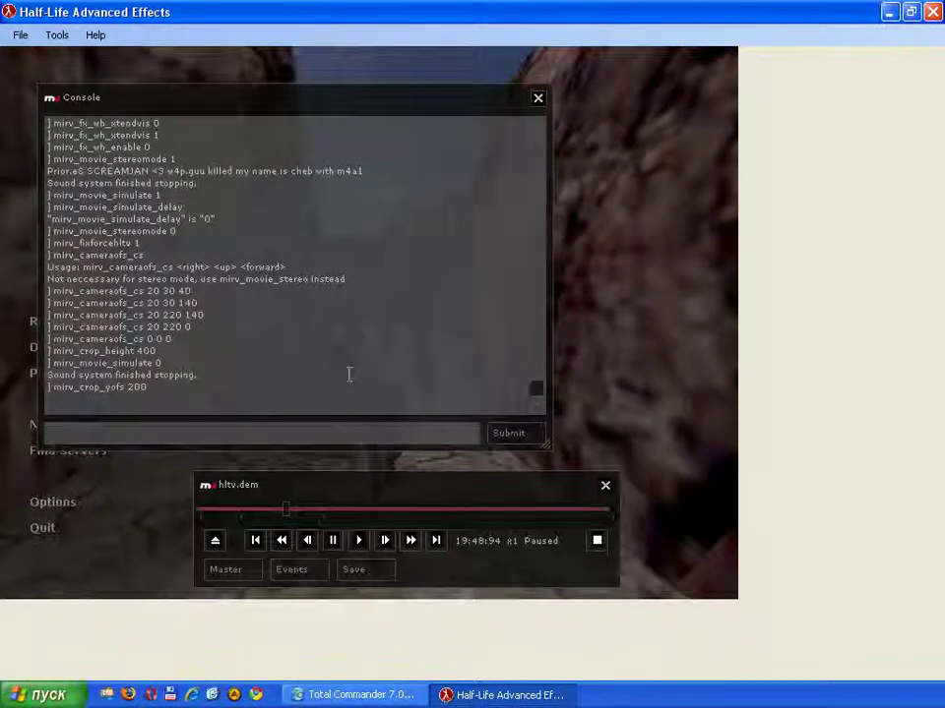
- Record another take, open lol_23_all_00000 from the records folder in Total Commander and compare it with the previous take's last frame
{"action": "key", "text": "Escape"}
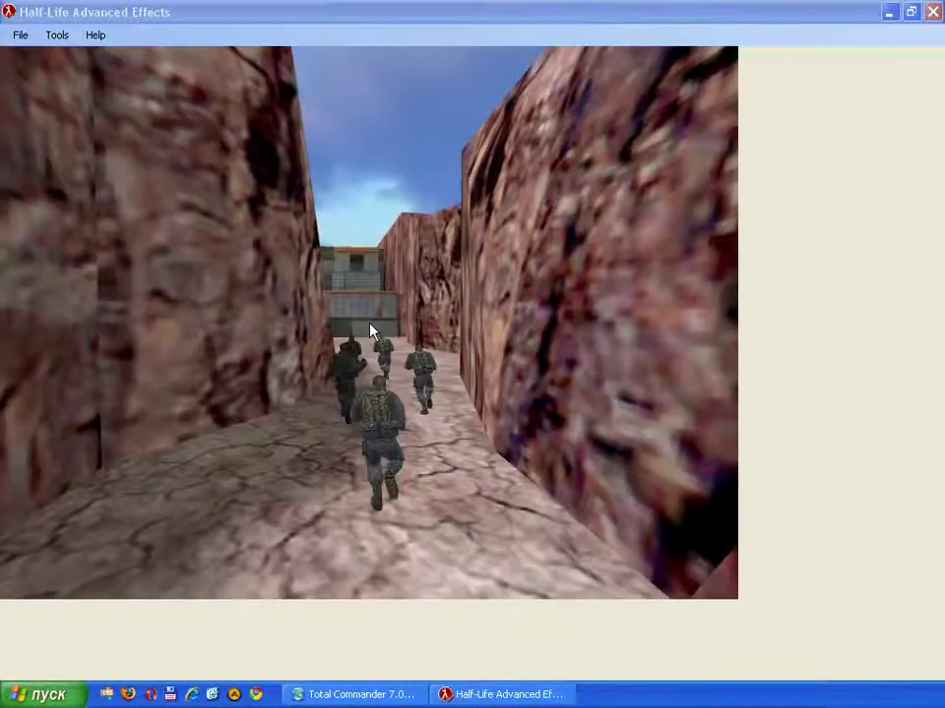
{"action": "key", "text": "Escape"}
{"action": "left_click", "coordinate": [351, 695]}
{"action": "scroll", "coordinate": [128, 393], "scroll_direction": "down", "scroll_amount": 13}
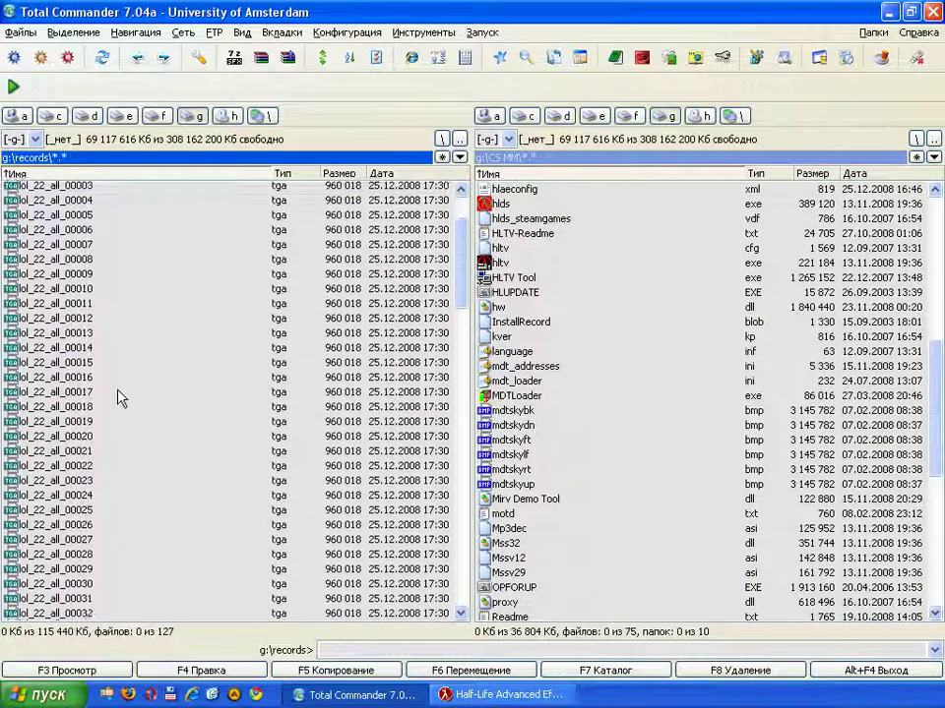
{"action": "scroll", "coordinate": [138, 394], "scroll_direction": "down", "scroll_amount": 4}
{"action": "left_click", "coordinate": [87, 425]}
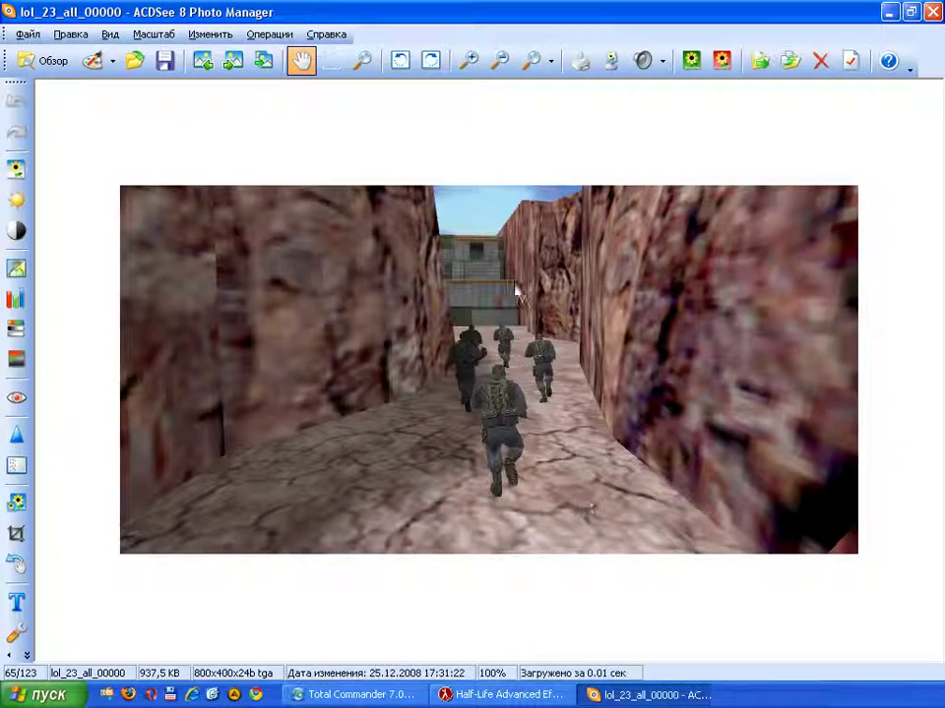
{"action": "scroll", "coordinate": [512, 300], "scroll_direction": "up", "scroll_amount": 1}
{"action": "scroll", "coordinate": [512, 308], "scroll_direction": "down", "scroll_amount": 1}
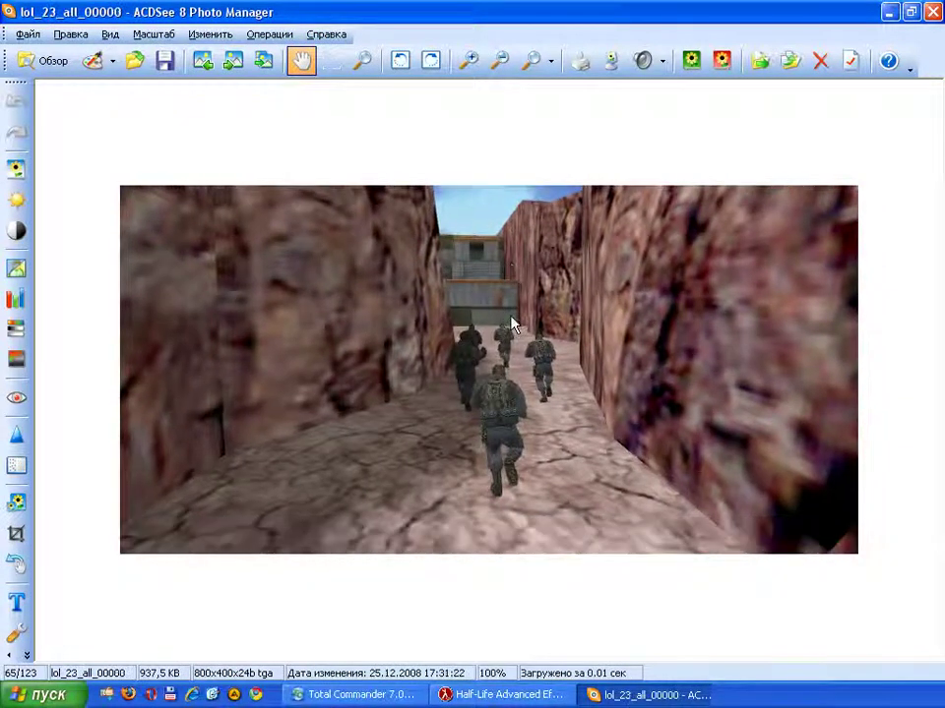
{"action": "scroll", "coordinate": [513, 323], "scroll_direction": "up", "scroll_amount": 1}
{"action": "scroll", "coordinate": [512, 324], "scroll_direction": "down", "scroll_amount": 1}
{"action": "scroll", "coordinate": [512, 325], "scroll_direction": "up", "scroll_amount": 1}
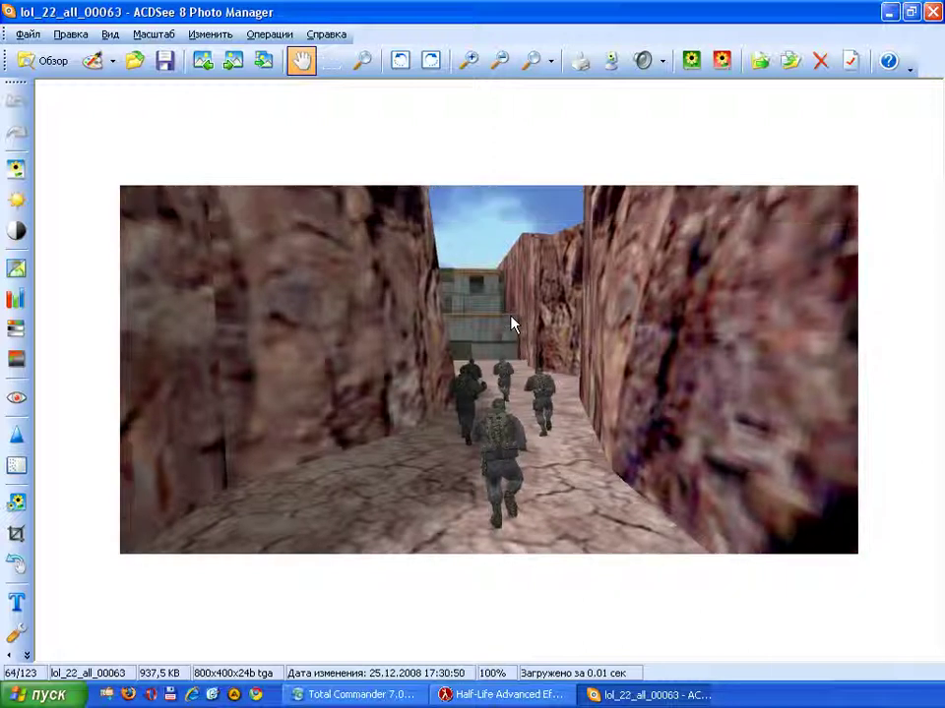
- Finish comparing the frames, close the viewer, return to Half-Life Advanced Effects and reset the vertical crop offset with mirv_crop_yofs -1
{"action": "scroll", "coordinate": [511, 325], "scroll_direction": "down", "scroll_amount": 1}
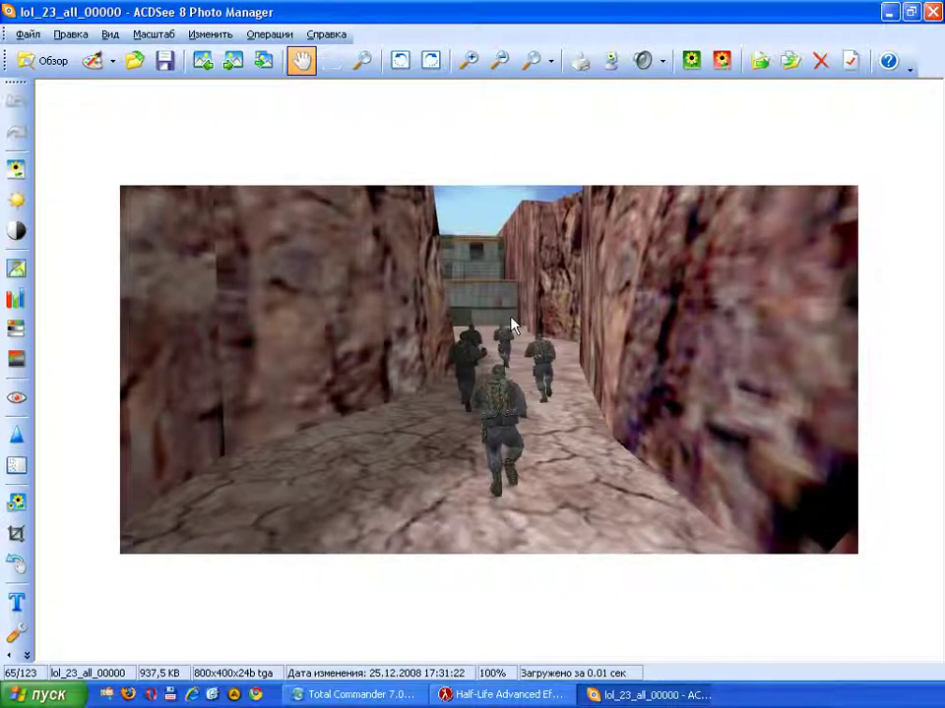
{"action": "key", "text": "Escape"}
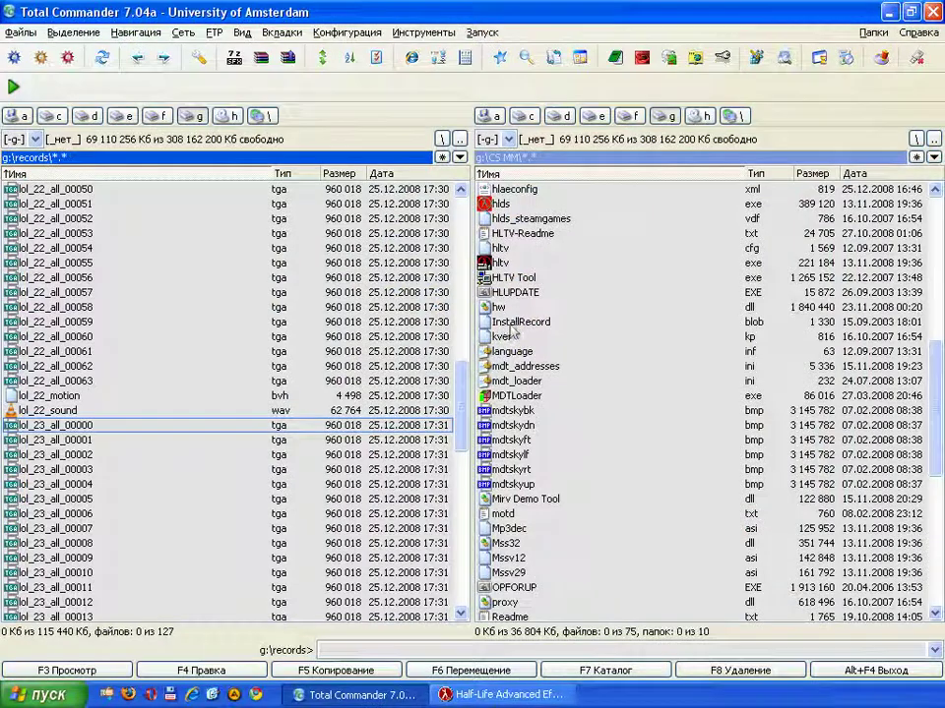
{"action": "left_click", "coordinate": [502, 695]}
{"action": "key", "text": "grave"}
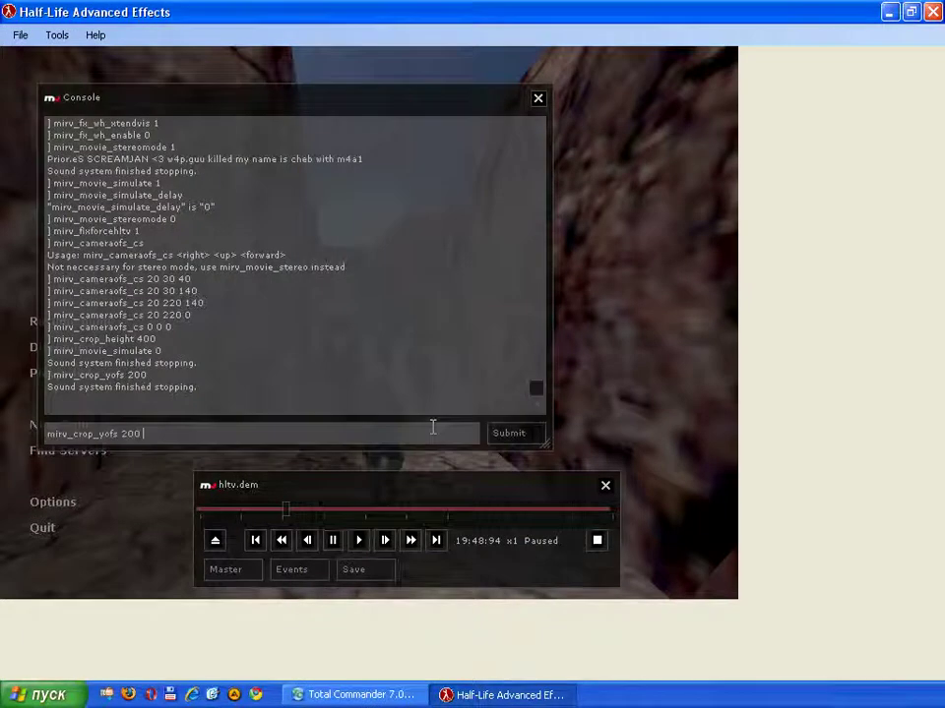
{"action": "key", "text": "BackSpace"}
{"action": "key", "text": "BackSpace"}
{"action": "key", "text": "BackSpace"}
{"action": "key", "text": "BackSpace"}
{"action": "type", "text": "-1"}
{"action": "key", "text": "Return"}
{"action": "key", "text": "Up"}
{"action": "key", "text": "Up"}
{"action": "key", "text": "BackSpace"}
{"action": "key", "text": "BackSpace"}
{"action": "key", "text": "BackSpace"}
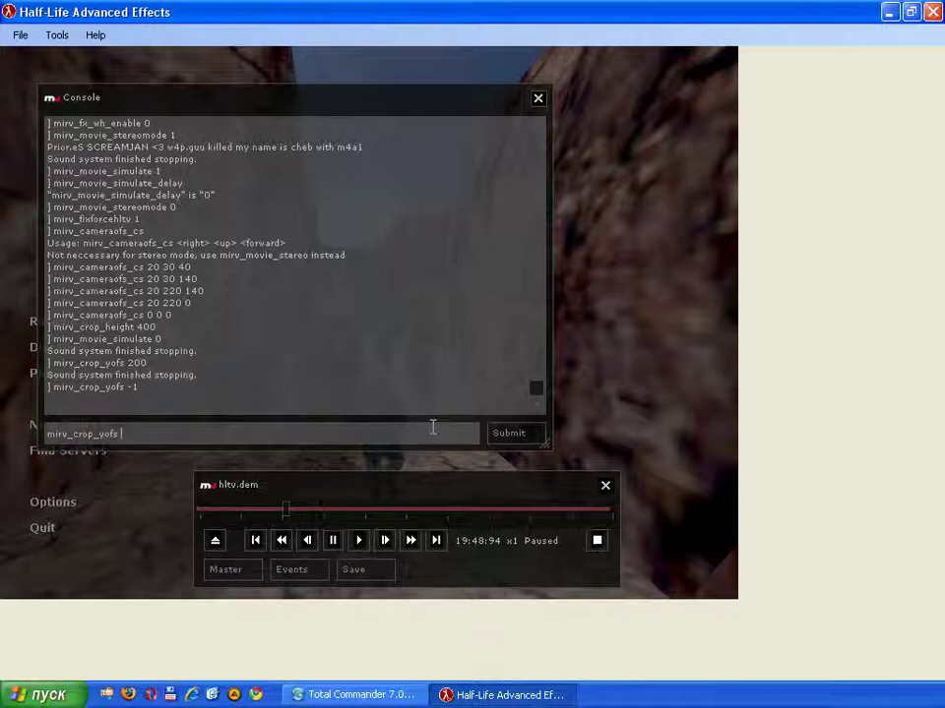
{"action": "key", "text": "Return"}
- Reset the movie crop height in the console with mirv_crop_height -1
{"action": "key", "text": "Up"}
{"action": "key", "text": "Up"}
{"action": "key", "text": "Up"}
{"action": "key", "text": "Up"}
{"action": "key", "text": "Up"}
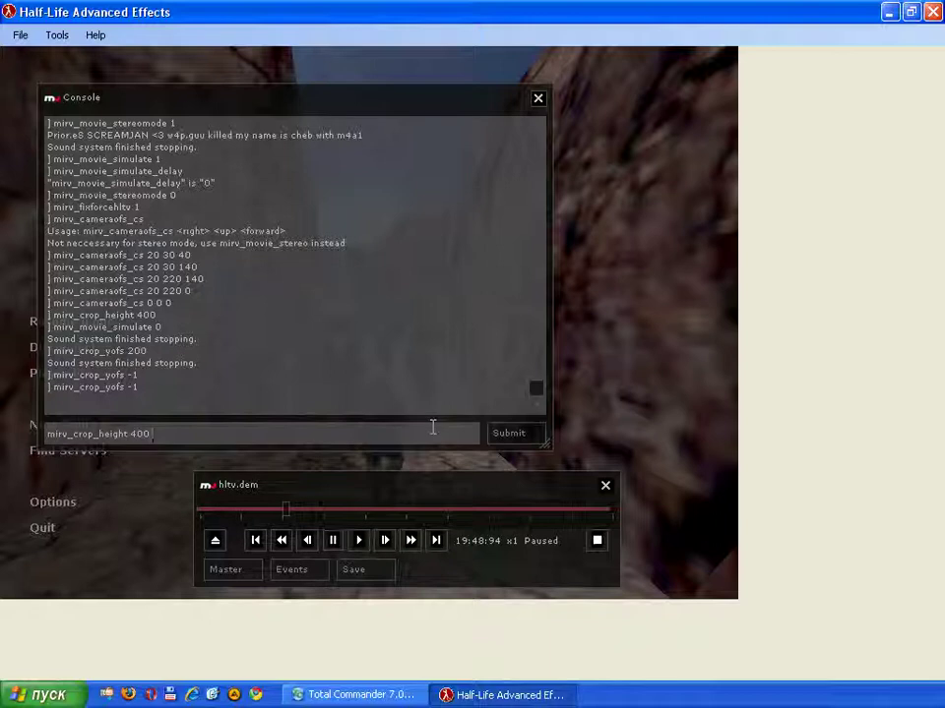
{"action": "key", "text": "BackSpace"}
{"action": "key", "text": "BackSpace"}
{"action": "key", "text": "BackSpace"}
{"action": "type", "text": "-1"}
{"action": "key", "text": "Return"}
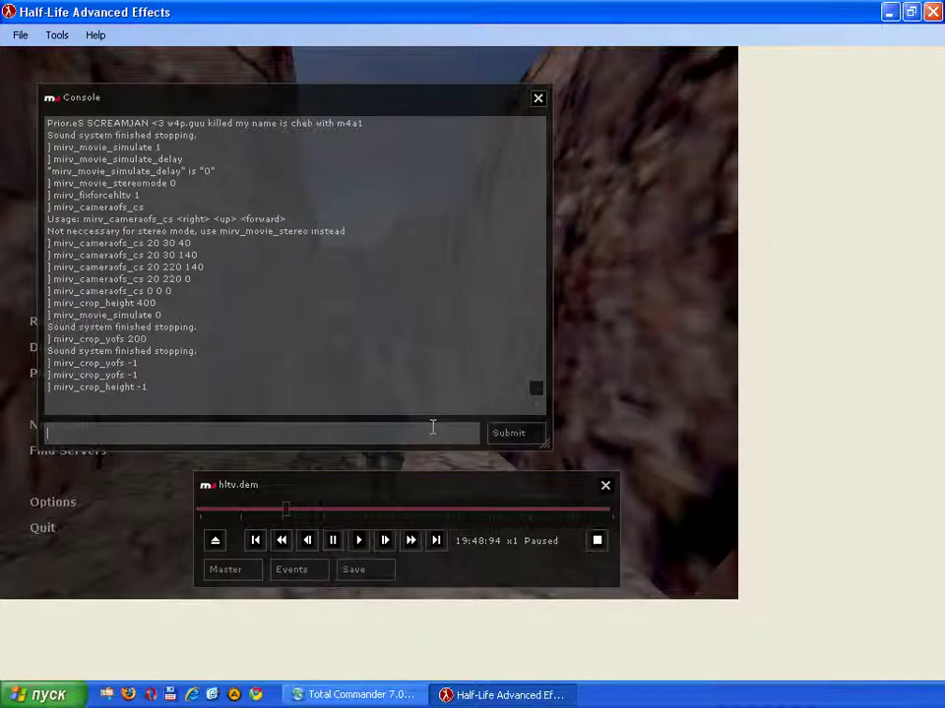
- Query the current setting of mirv_disableautodirector in the console
{"action": "type", "text": "mirv_di"}
{"action": "key", "text": "Tab"}
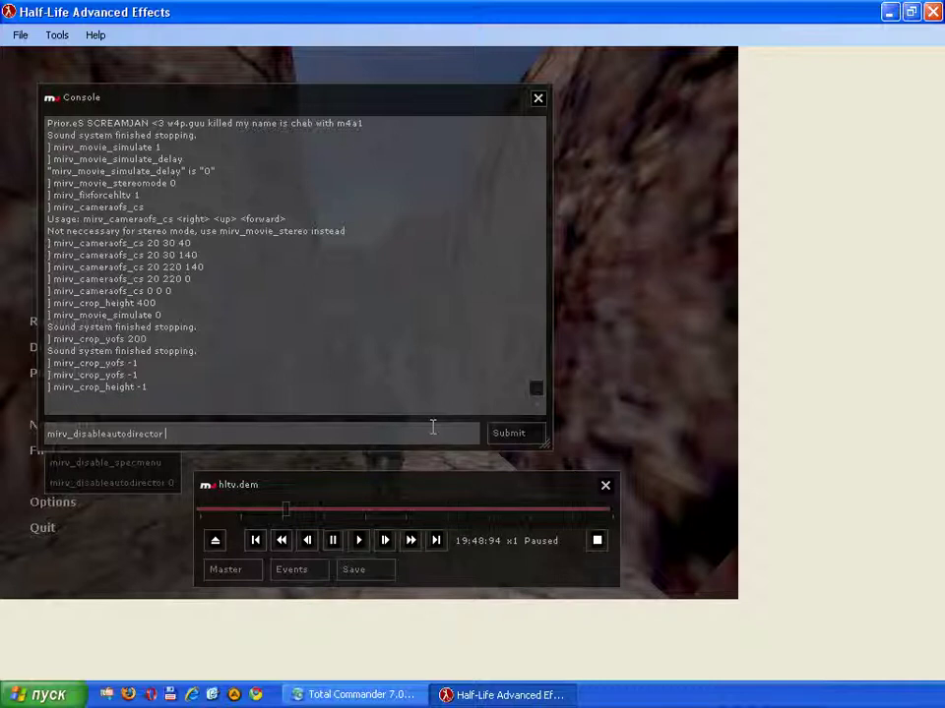
{"action": "key", "text": "Return"}
{"action": "key", "text": "Up"}
{"action": "key", "text": "BackSpace"}
{"action": "key", "text": "BackSpace"}
{"action": "key", "text": "BackSpace"}
{"action": "key", "text": "BackSpace"}
{"action": "key", "text": "BackSpace"}
{"action": "key", "text": "BackSpace"}
{"action": "key", "text": "BackSpace"}
{"action": "key", "text": "BackSpace"}
{"action": "key", "text": "BackSpace"}
{"action": "key", "text": "BackSpace"}
{"action": "key", "text": "BackSpace"}
{"action": "key", "text": "BackSpace"}
{"action": "key", "text": "Down"}
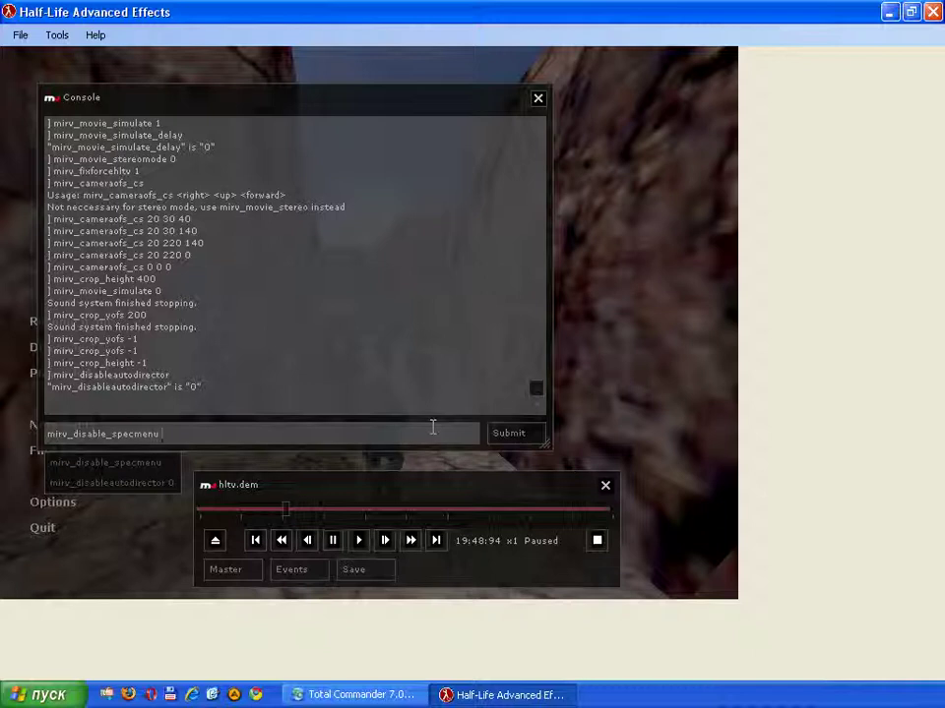
{"action": "key", "text": "BackSpace"}
{"action": "key", "text": "BackSpace"}
{"action": "key", "text": "BackSpace"}
{"action": "key", "text": "BackSpace"}
{"action": "key", "text": "BackSpace"}
{"action": "key", "text": "BackSpace"}
{"action": "key", "text": "BackSpace"}
{"action": "key", "text": "BackSpace"}
{"action": "key", "text": "BackSpace"}
{"action": "type", "text": "mi"}
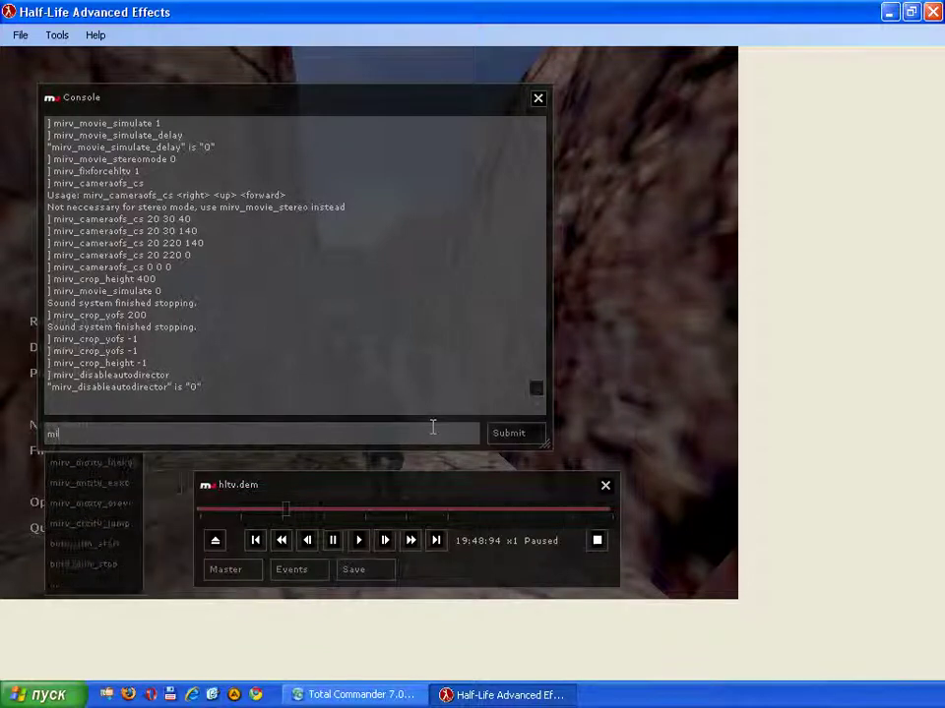
{"action": "type", "text": "rv_movie_cle"}
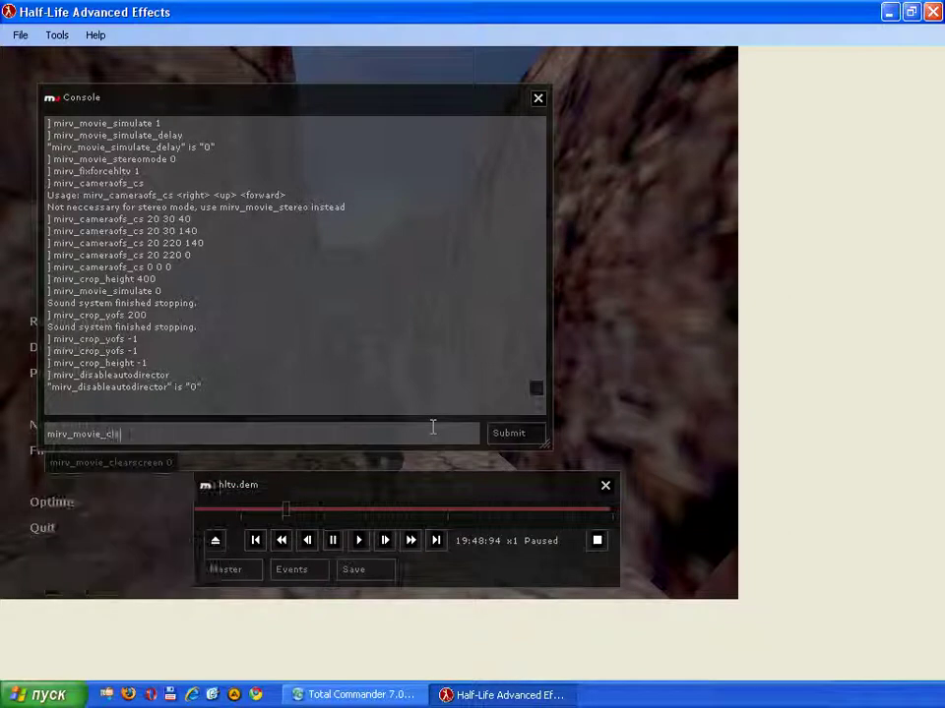
{"action": "key", "text": "Tab"}
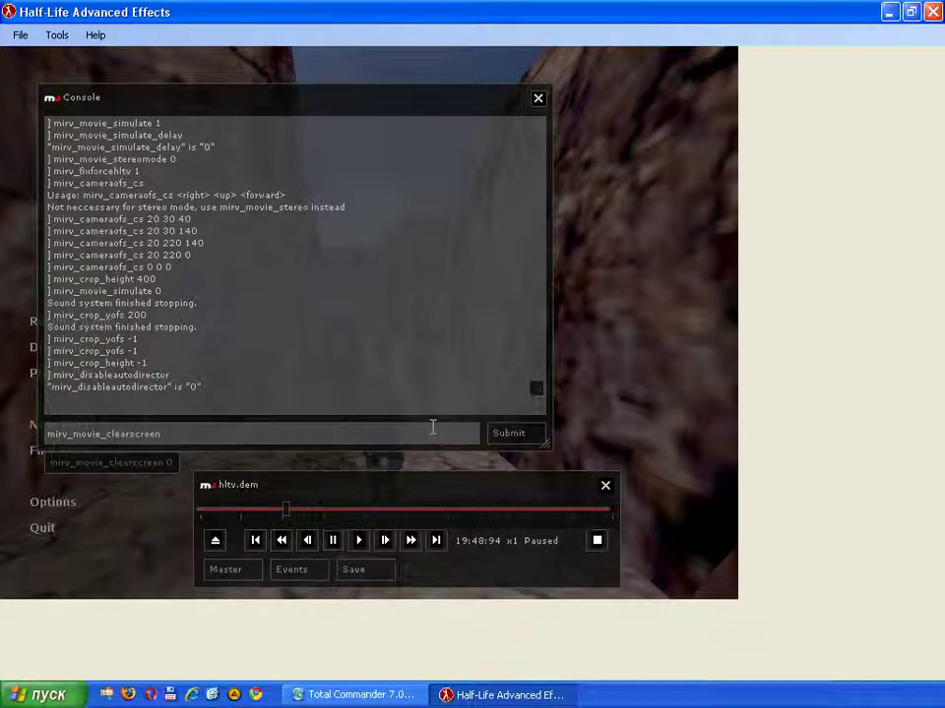
{"action": "key", "text": "BackSpace"}
{"action": "key", "text": "BackSpace"}
{"action": "key", "text": "BackSpace"}
{"action": "key", "text": "BackSpace"}
{"action": "key", "text": "BackSpace"}
{"action": "key", "text": "BackSpace"}
{"action": "key", "text": "BackSpace"}
{"action": "key", "text": "BackSpace"}
{"action": "key", "text": "BackSpace"}
{"action": "key", "text": "BackSpace"}
{"action": "key", "text": "BackSpace"}
{"action": "key", "text": "BackSpace"}
{"action": "key", "text": "BackSpace"}
{"action": "key", "text": "BackSpace"}
{"action": "key", "text": "BackSpace"}
{"action": "key", "text": "BackSpace"}
{"action": "key", "text": "BackSpace"}
{"action": "key", "text": "BackSpace"}
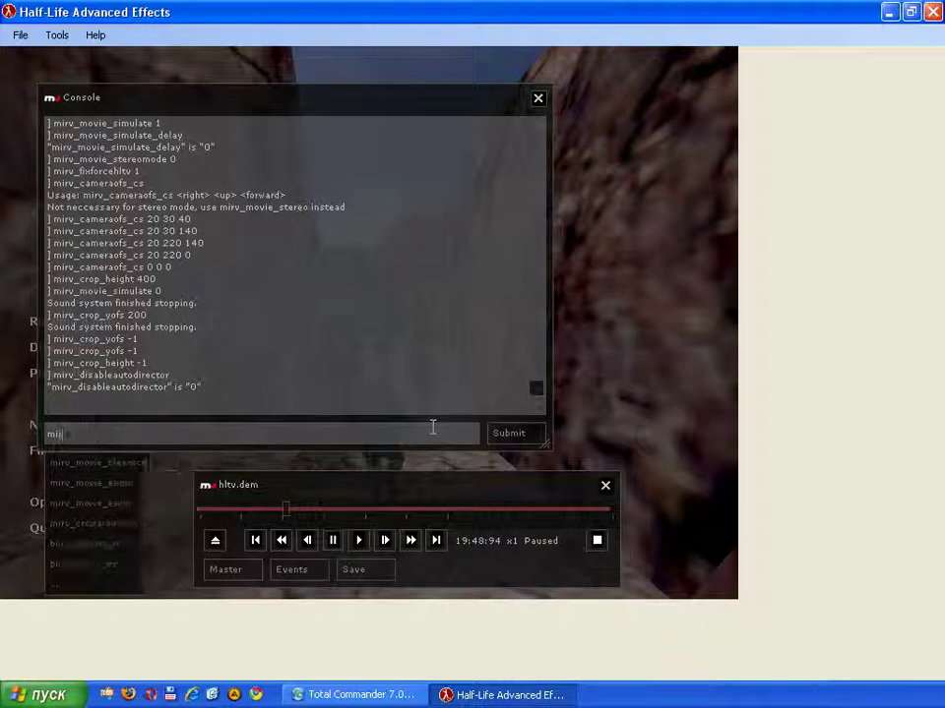
{"action": "key", "text": "BackSpace"}
{"action": "key", "text": "BackSpace"}
{"action": "key", "text": "BackSpace"}
{"action": "key", "text": "BackSpace"}
{"action": "key", "text": "BackSpace"}
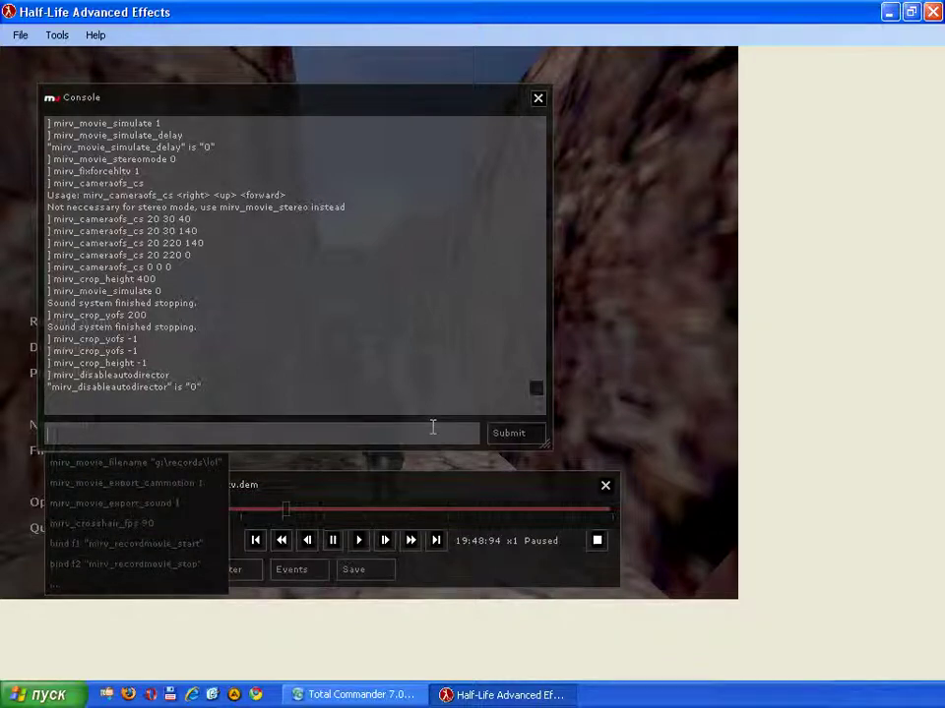
- Turn off adverts for movie recording with mirv_movie_noadverts 1
{"action": "type", "text": "mirv_"}
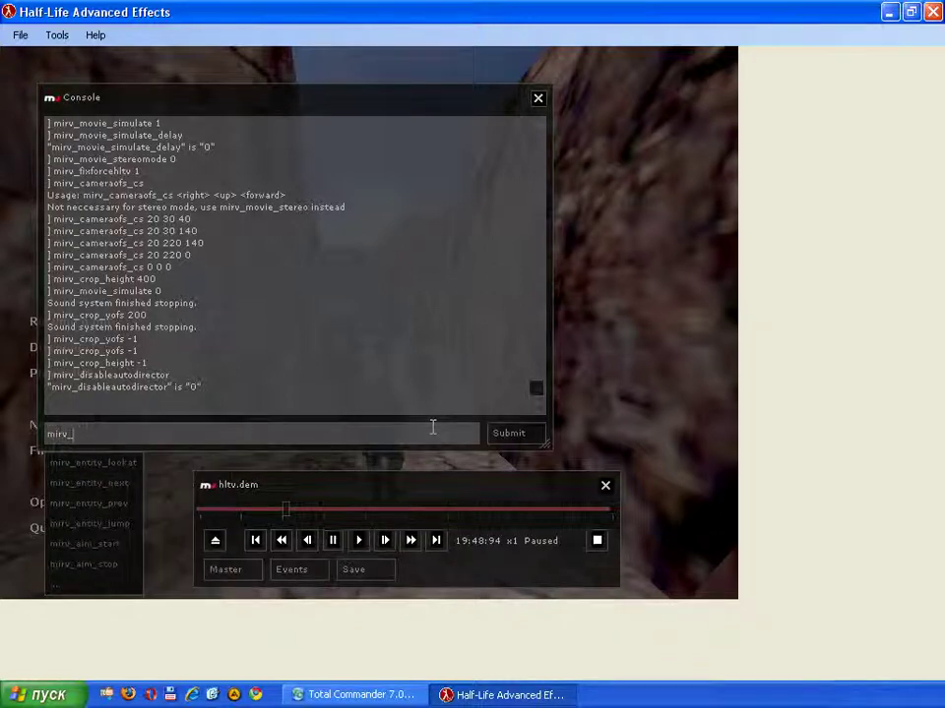
{"action": "type", "text": "movie_n"}
{"action": "key", "text": "Tab"}
{"action": "type", "text": "1"}
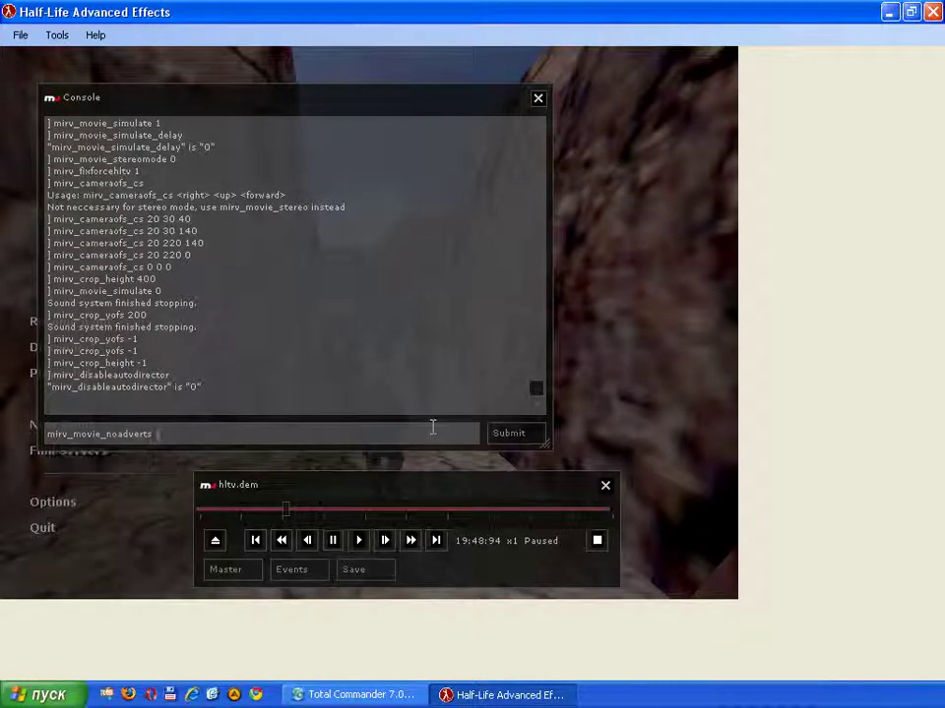
{"action": "key", "text": "Return"}
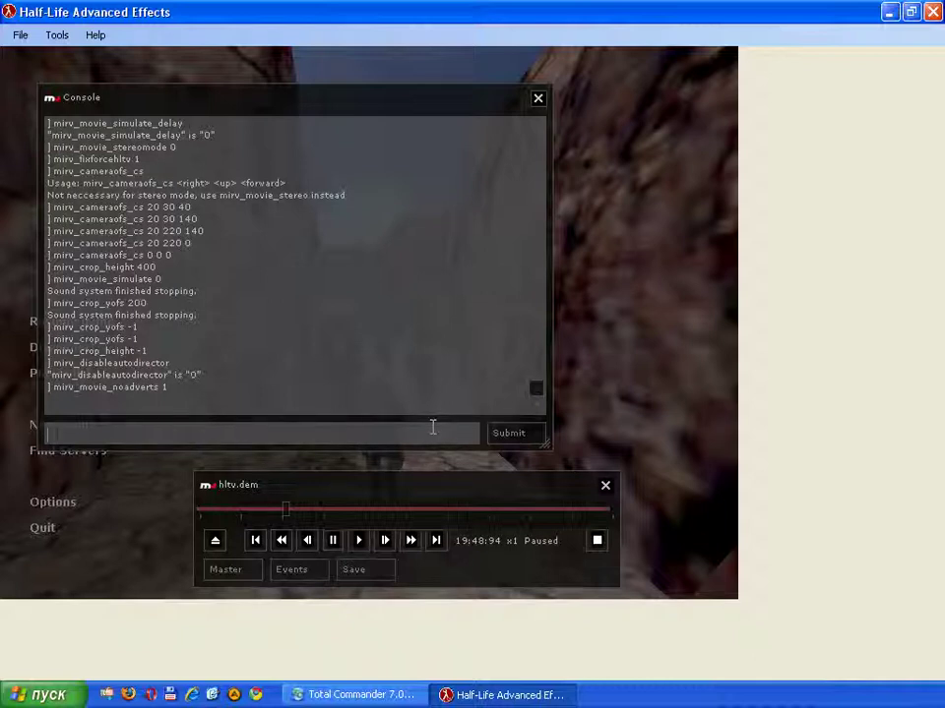
- Show the usage of mirv_voice_block and examine the player ids listed by __mirv_listplayers
{"action": "type", "text": "mirv_"}
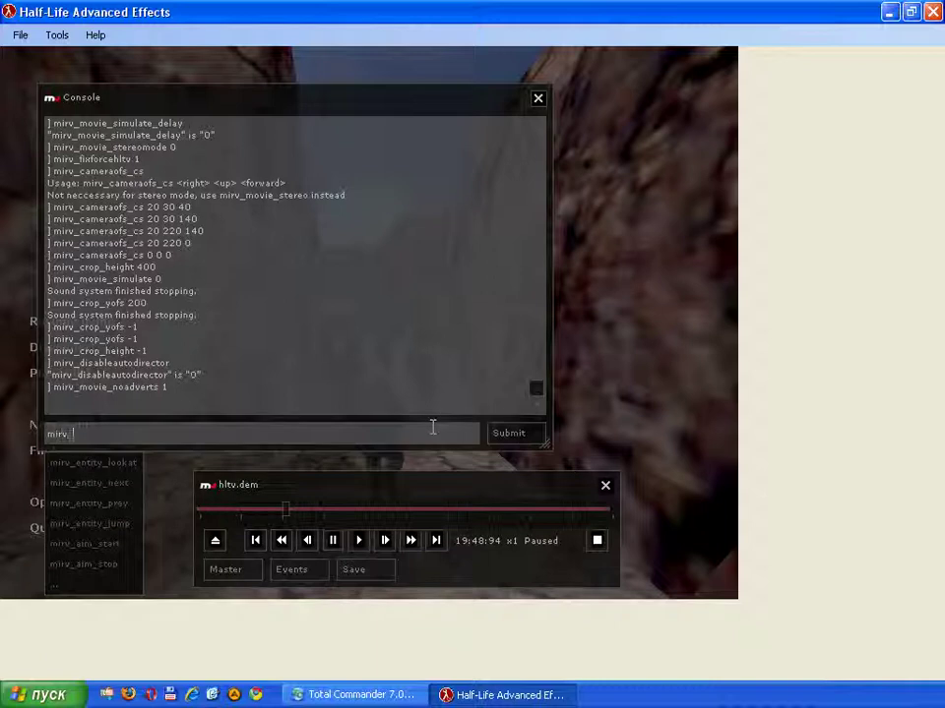
{"action": "type", "text": "voice_block"}
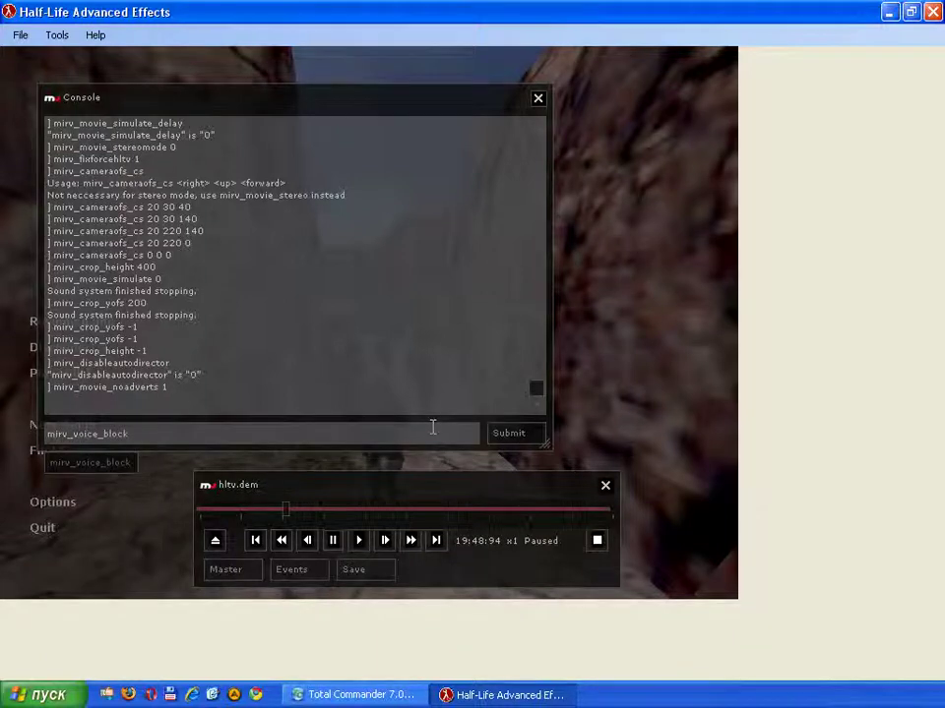
{"action": "key", "text": "Return"}
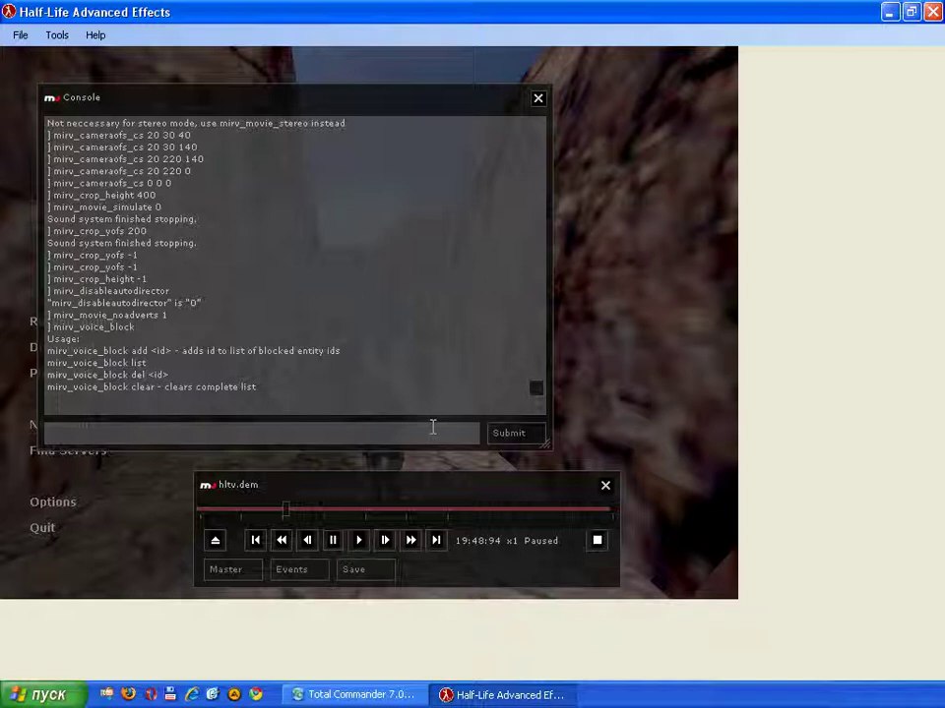
{"action": "type", "text": "__mirv_l"}
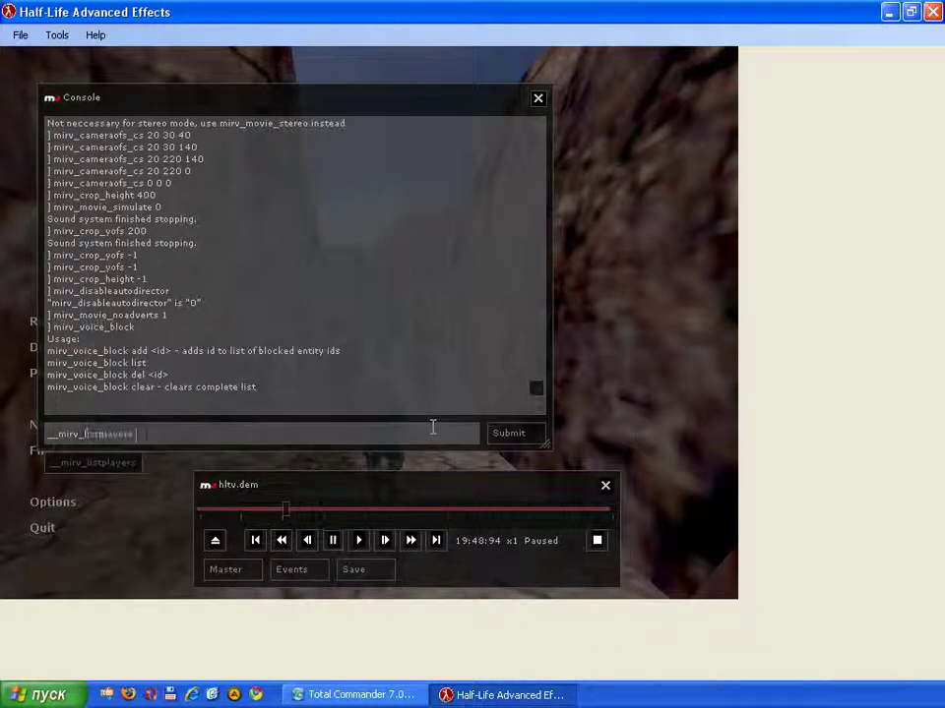
{"action": "key", "text": "Tab"}
{"action": "key", "text": "Return"}
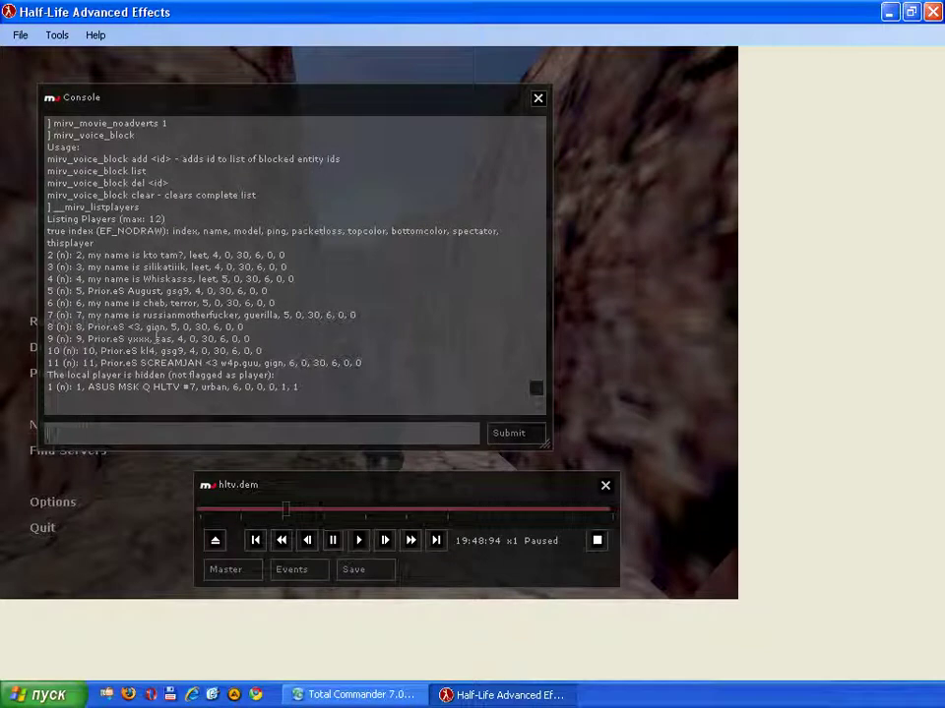
{"action": "left_click_drag", "start_coordinate": [125, 287], "coordinate": [169, 292]}
{"action": "left_click", "coordinate": [103, 292]}
- Add entity id 1 to the blocked voices with mirv_voice_block add 1
{"action": "left_click", "coordinate": [209, 424]}
{"action": "type", "text": "mirv_voice_block"}
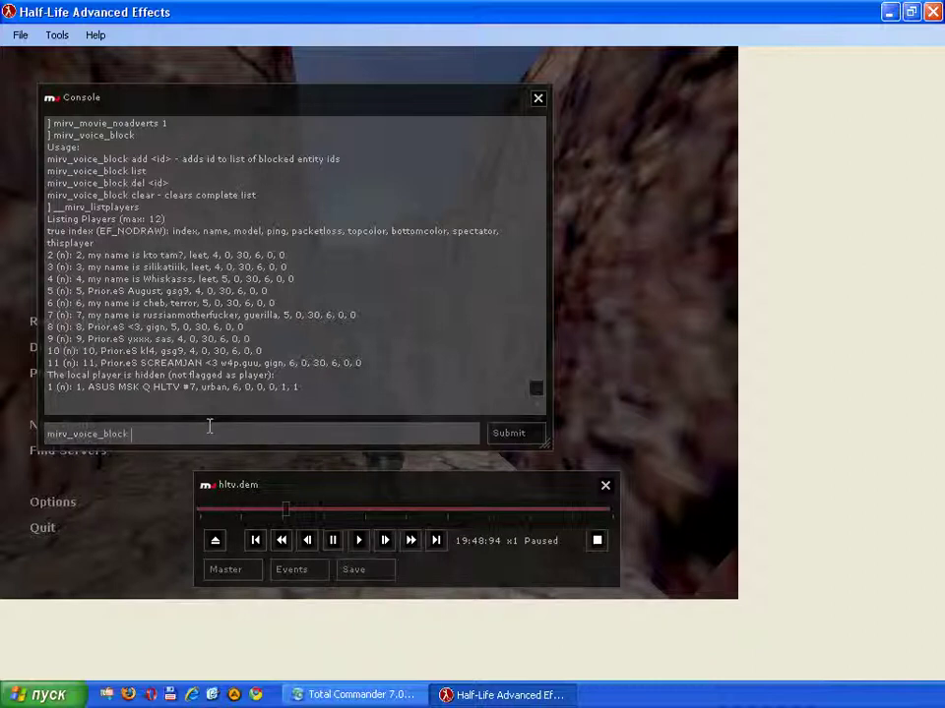
{"action": "type", "text": " add 1"}
{"action": "key", "text": "Return"}
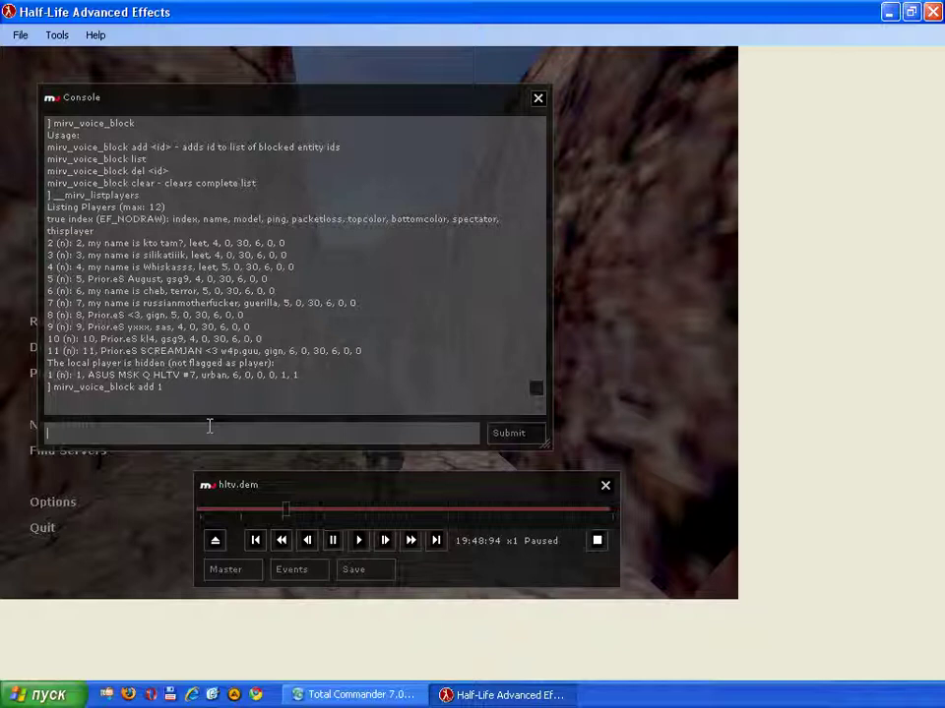
- Display the blocked voice ids with mirv_voice_block list
{"action": "key", "text": "Up"}
{"action": "key", "text": "BackSpace"}
{"action": "key", "text": "BackSpace"}
{"action": "key", "text": "BackSpace"}
{"action": "key", "text": "BackSpace"}
{"action": "key", "text": "BackSpace"}
{"action": "type", "text": "list"}
{"action": "key", "text": "Return"}
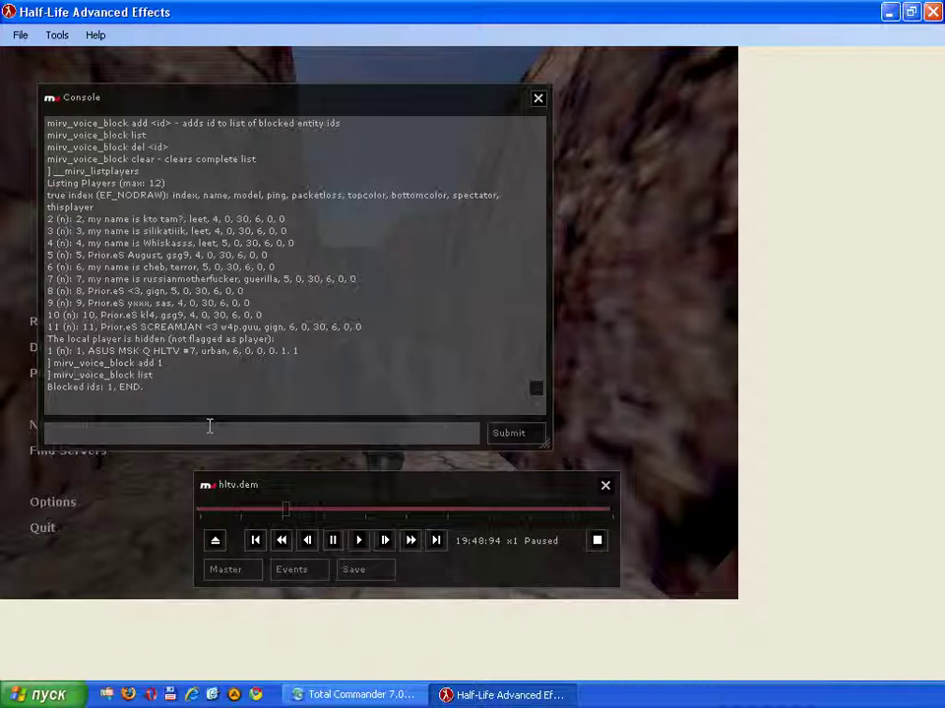
- Remove entity id 1 from the blocked voices with mirv_voice_block del 1
{"action": "key", "text": "Up"}
{"action": "key", "text": "BackSpace"}
{"action": "key", "text": "BackSpace"}
{"action": "key", "text": "BackSpace"}
{"action": "key", "text": "BackSpace"}
{"action": "type", "text": "del 1"}
{"action": "key", "text": "Return"}
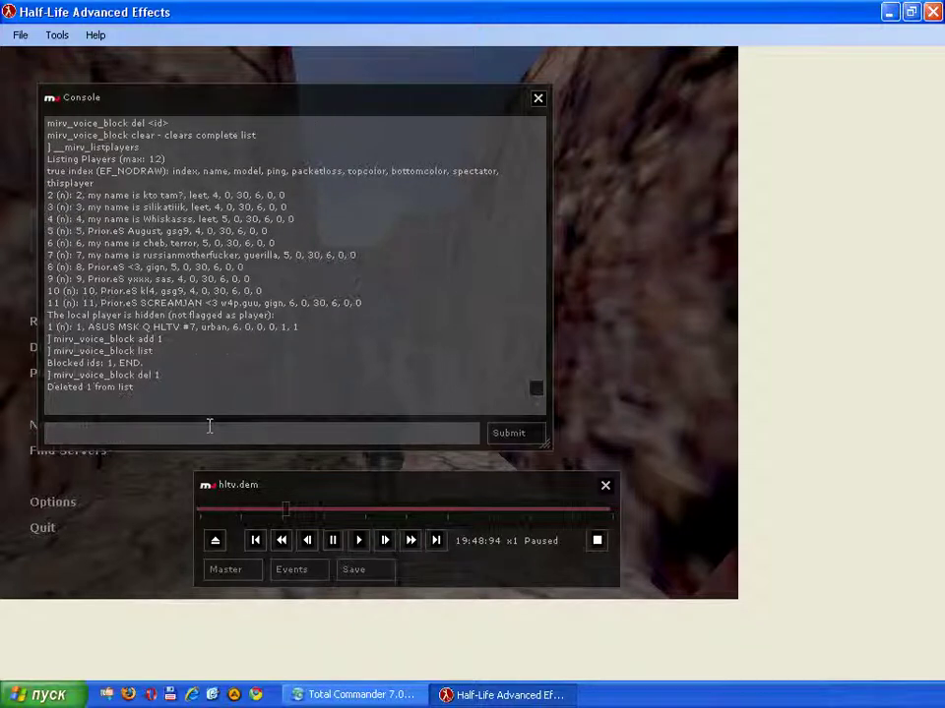
- Clear the complete voice block list with mirv_voice_block clear
{"action": "key", "text": "Up"}
{"action": "key", "text": "BackSpace"}
{"action": "key", "text": "BackSpace"}
{"action": "key", "text": "BackSpace"}
{"action": "key", "text": "BackSpace"}
{"action": "key", "text": "BackSpace"}
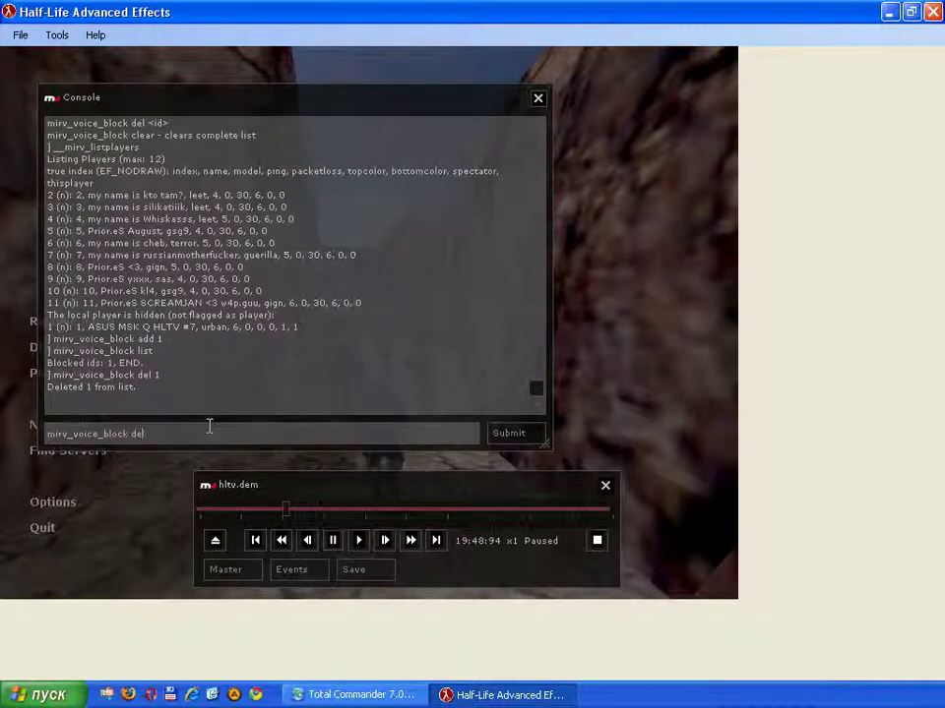
{"action": "type", "text": "clear"}
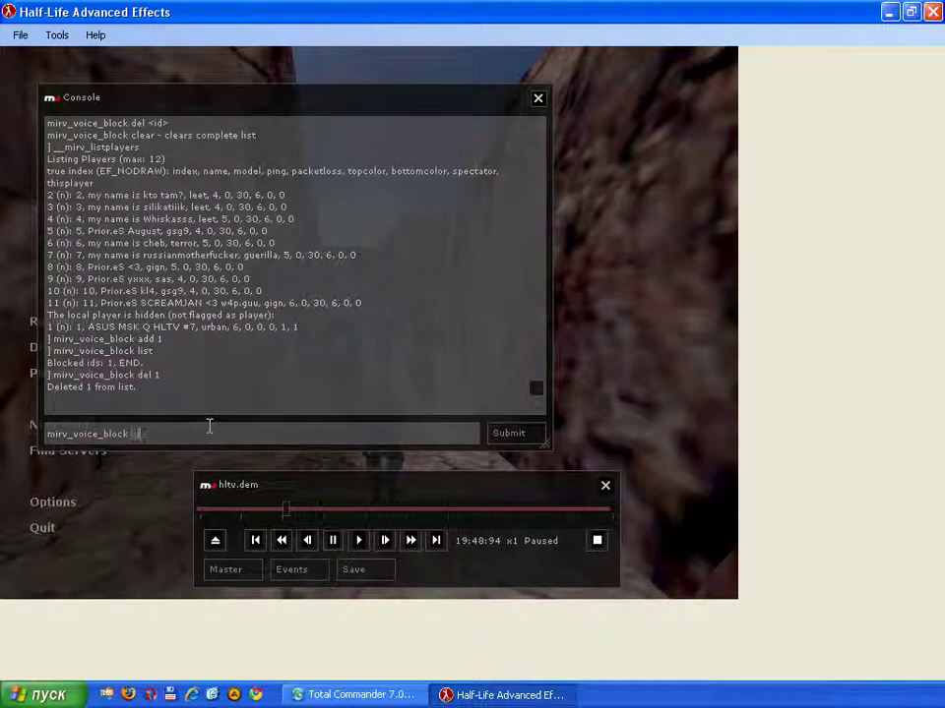
{"action": "key", "text": "Return"}
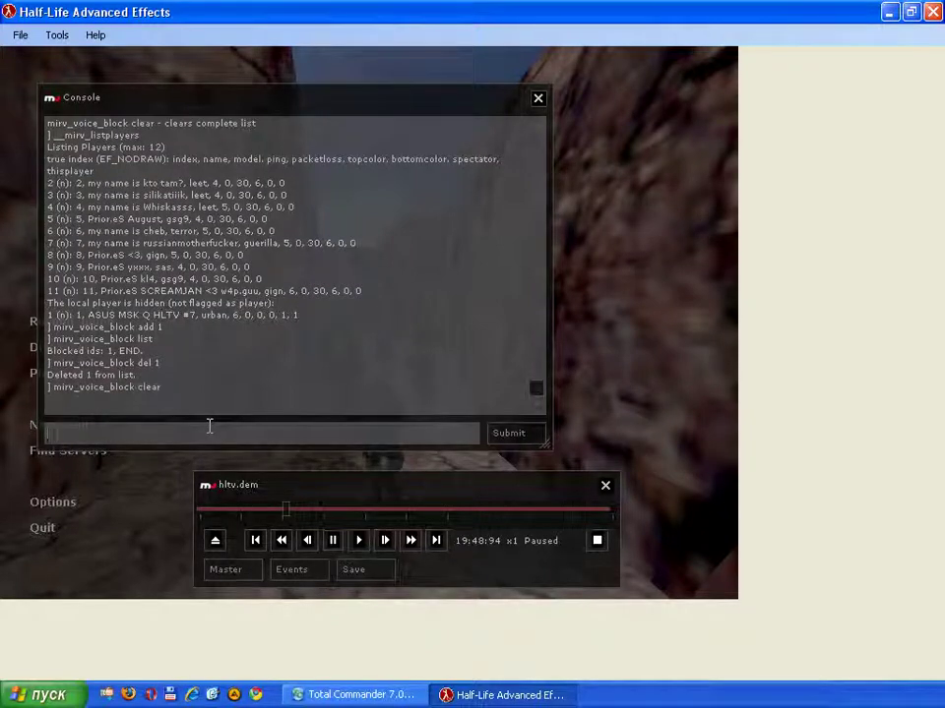
- Run __mirv_info and examine the DLL version, graphics card and OpenGL extension details it prints
{"action": "type", "text": "__mi"}
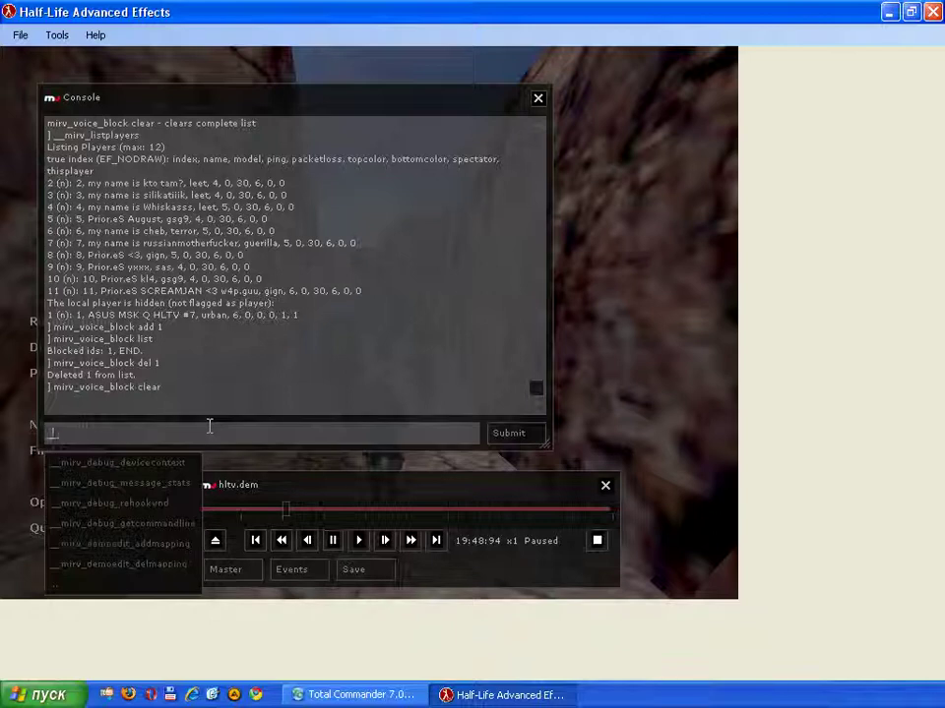
{"action": "type", "text": "rv_info"}
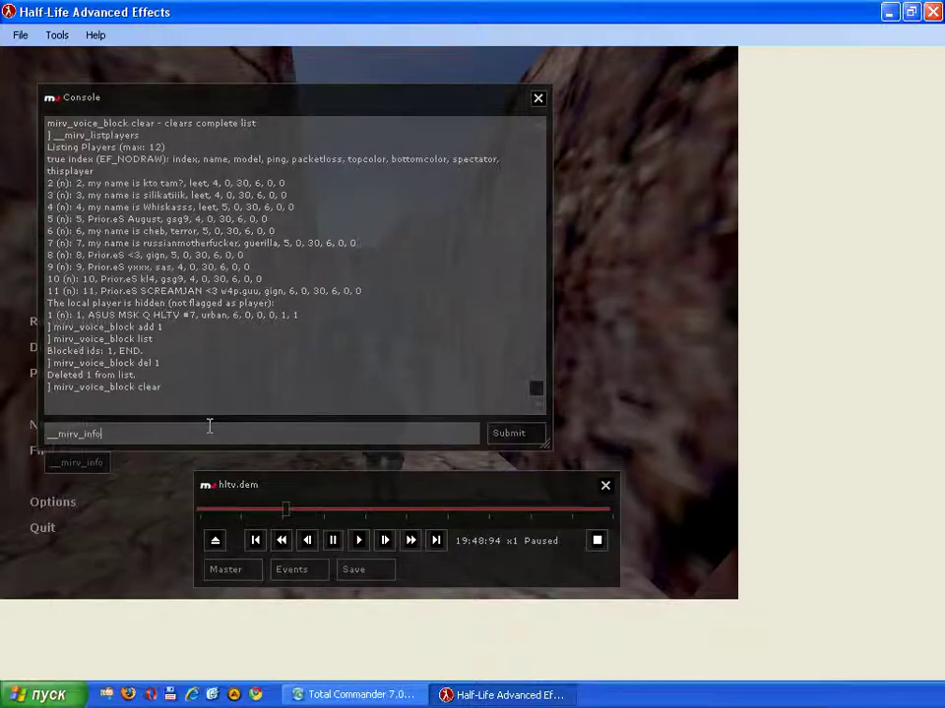
{"action": "key", "text": "Return"}
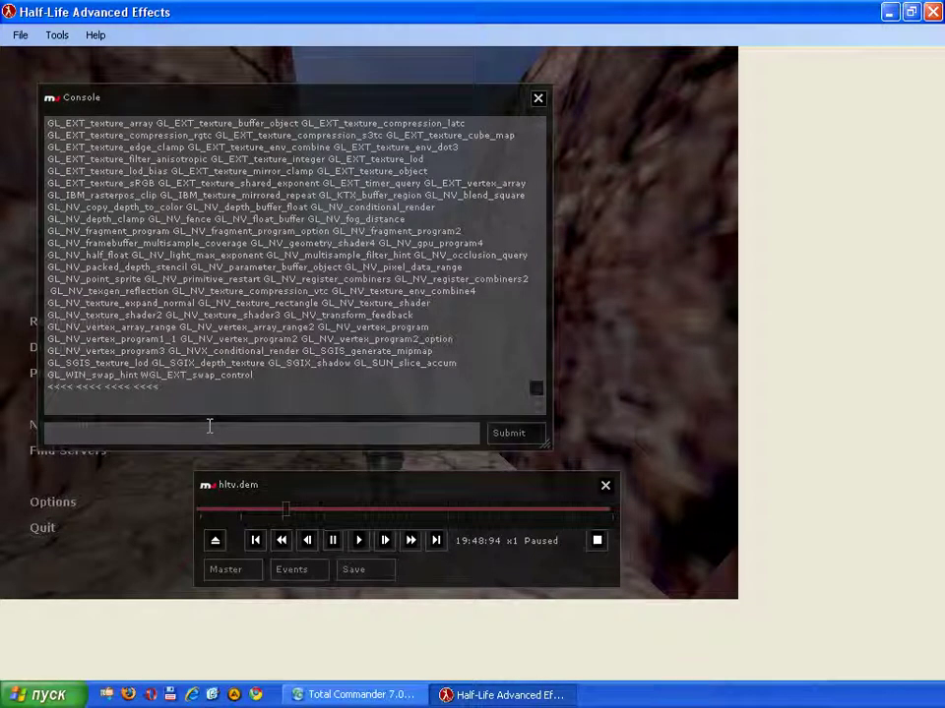
{"action": "scroll", "coordinate": [183, 331], "scroll_direction": "up", "scroll_amount": 3}
{"action": "scroll", "coordinate": [183, 331], "scroll_direction": "up", "scroll_amount": 6}
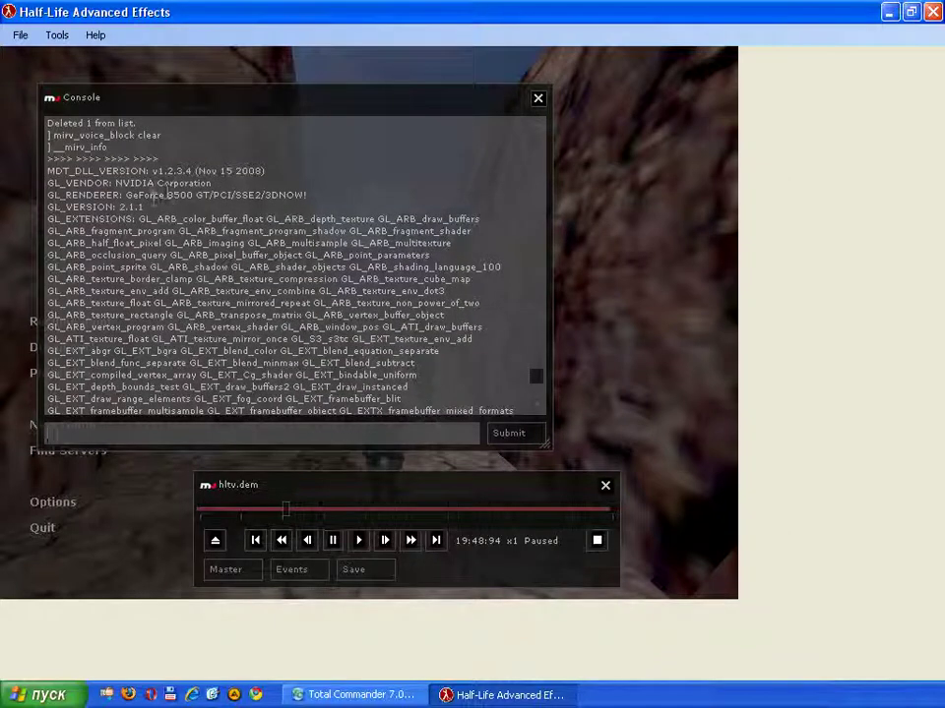
{"action": "left_click_drag", "start_coordinate": [157, 204], "coordinate": [133, 195]}
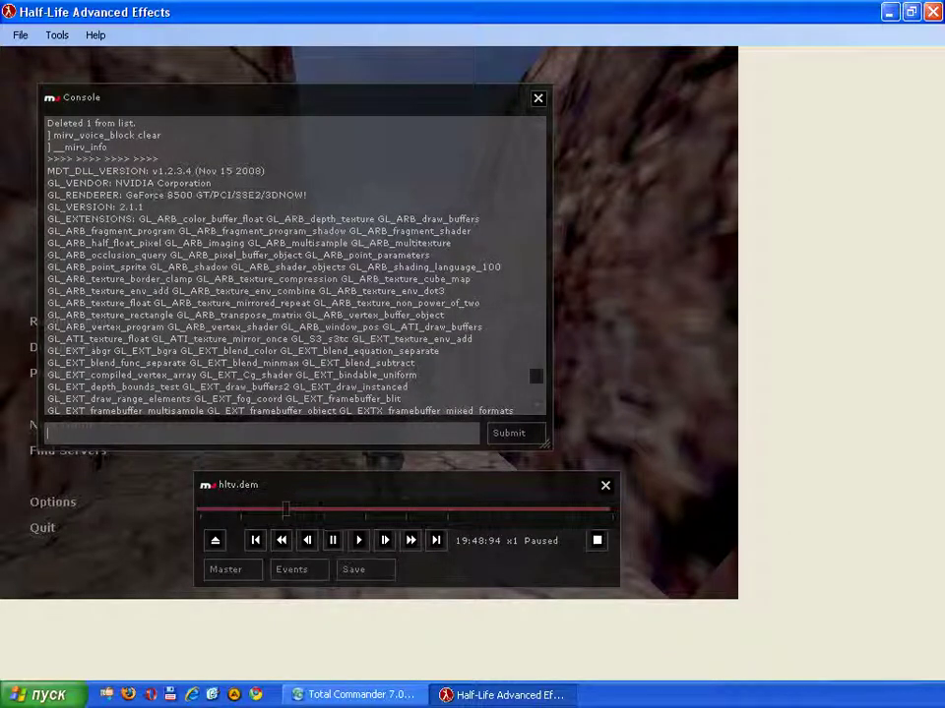
{"action": "scroll", "coordinate": [183, 296], "scroll_direction": "down", "scroll_amount": 6}
{"action": "scroll", "coordinate": [268, 230], "scroll_direction": "down", "scroll_amount": 4}
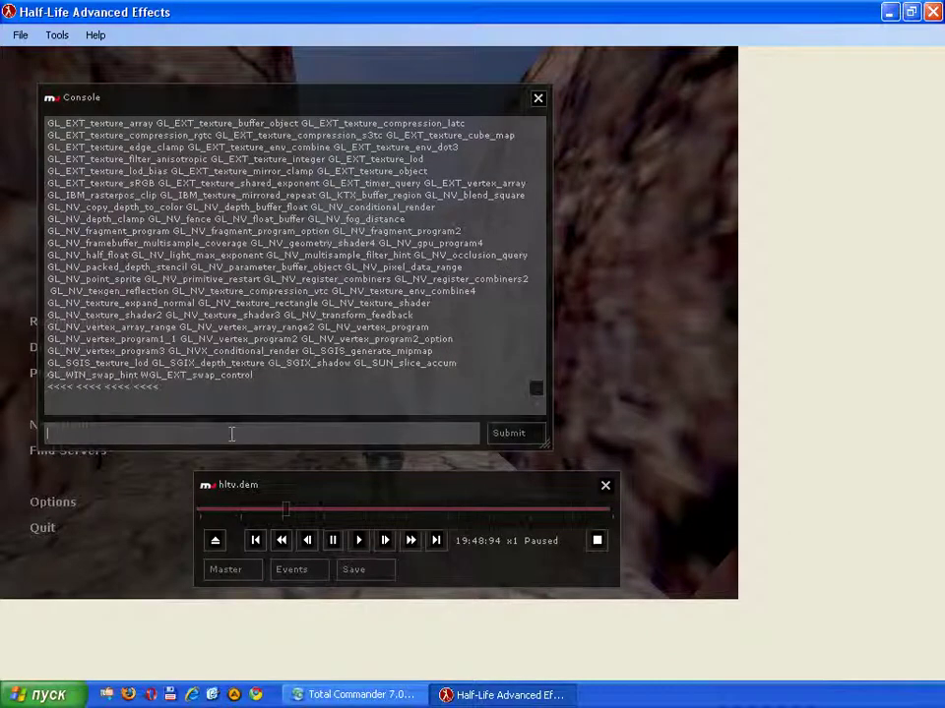
- Turn on continuous position output in the console with __mirv_print_pos 1
{"action": "type", "text": "__mirv"}
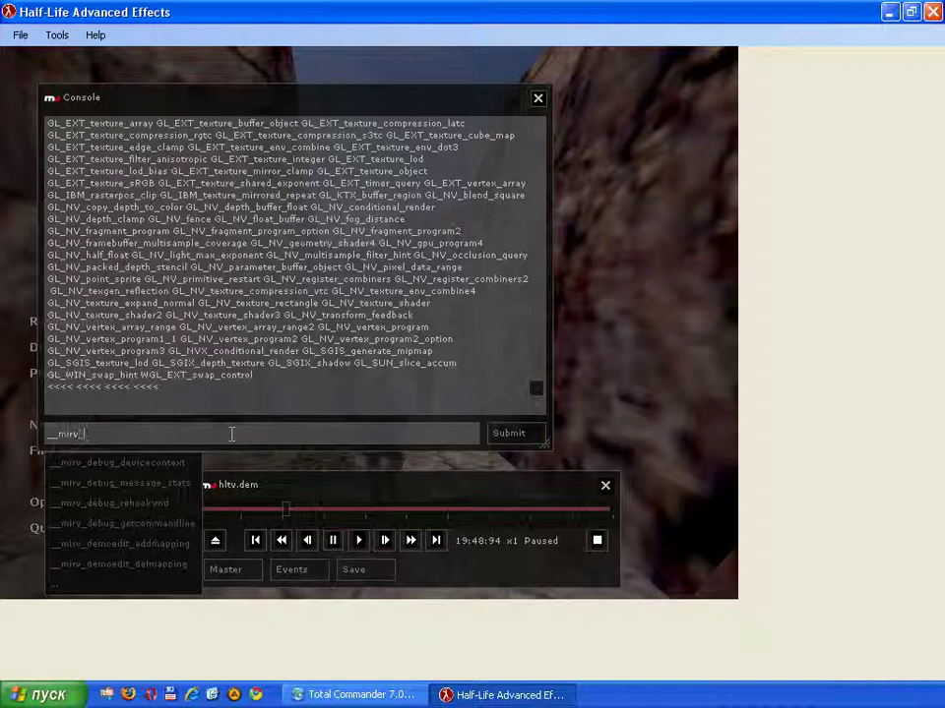
{"action": "type", "text": "_print_frame"}
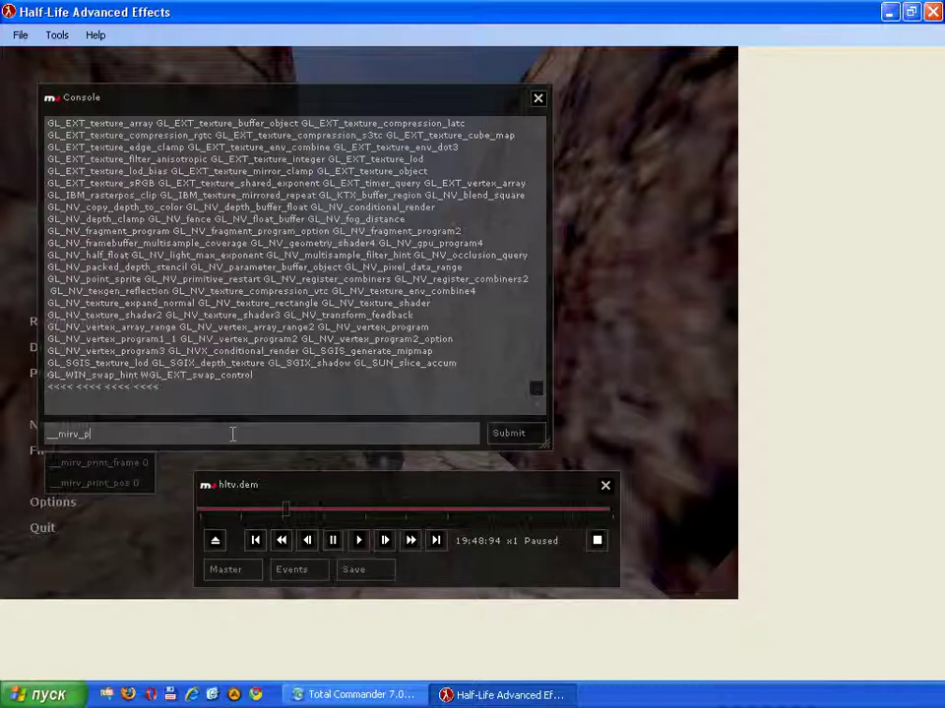
{"action": "key", "text": "BackSpace"}
{"action": "key", "text": "BackSpace"}
{"action": "key", "text": "BackSpace"}
{"action": "key", "text": "BackSpace"}
{"action": "key", "text": "BackSpace"}
{"action": "type", "text": "pos 1"}
{"action": "key", "text": "Return"}
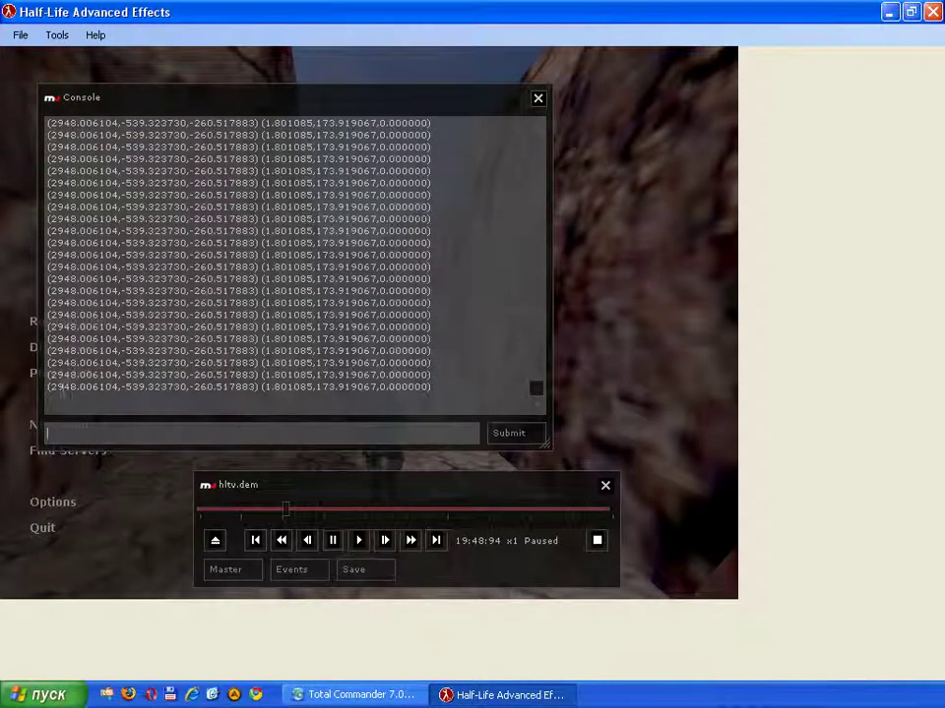
- Turn off the continuous position output with __mirv_print_pos 0
{"action": "left_click", "coordinate": [366, 430]}
{"action": "key", "text": "Up"}
{"action": "key", "text": "BackSpace"}
{"action": "type", "text": "0"}
{"action": "key", "text": "Return"}
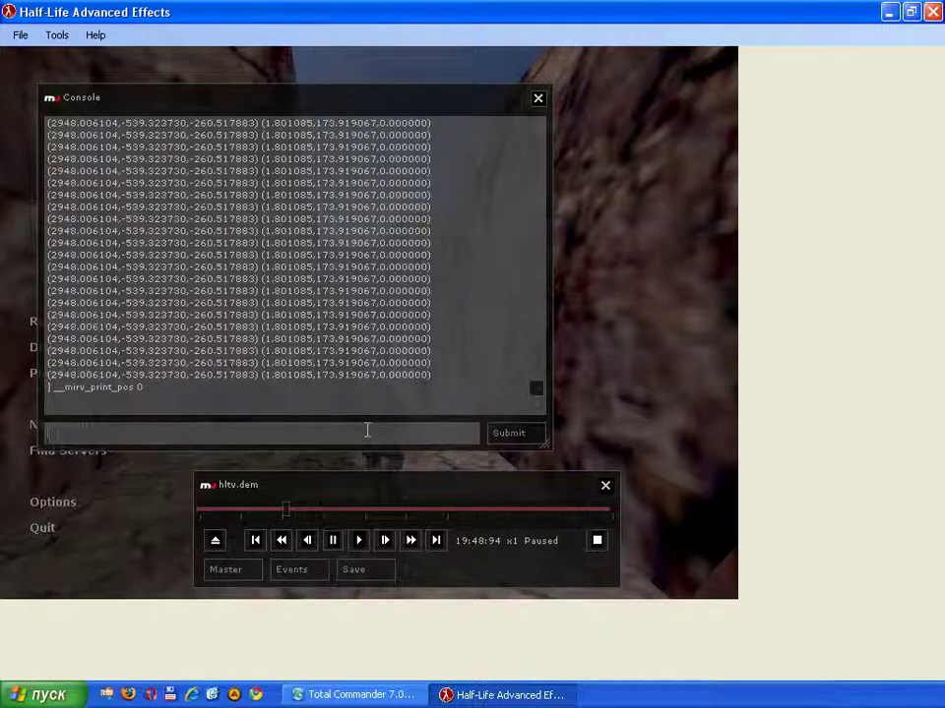
- Run mirv_whereami to print the current camera location and angles, and close the console
{"action": "type", "text": "m"}
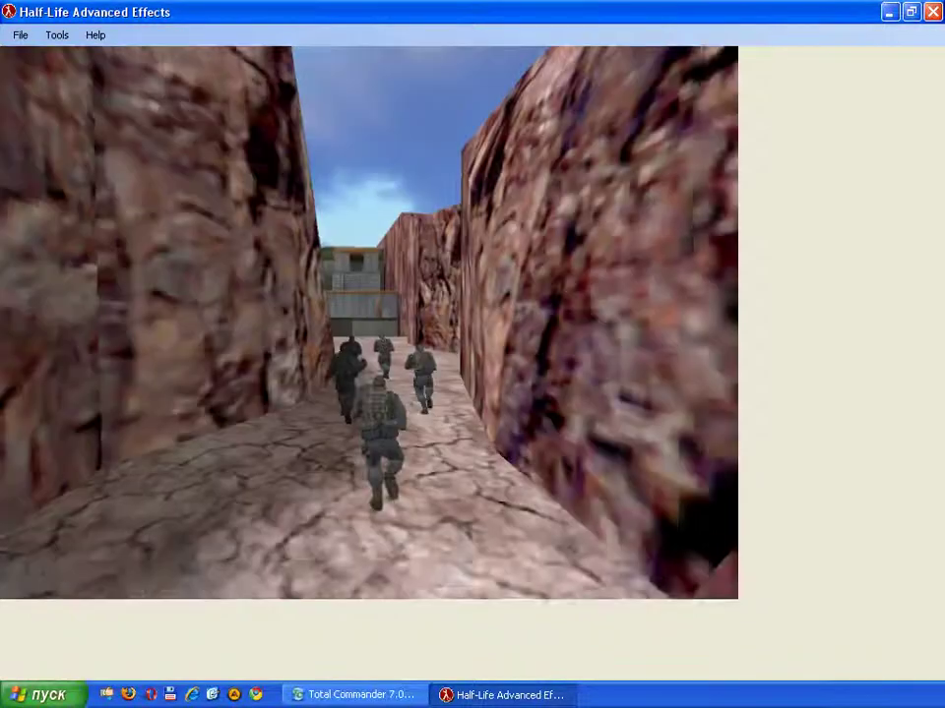
{"action": "type", "text": "irv"}
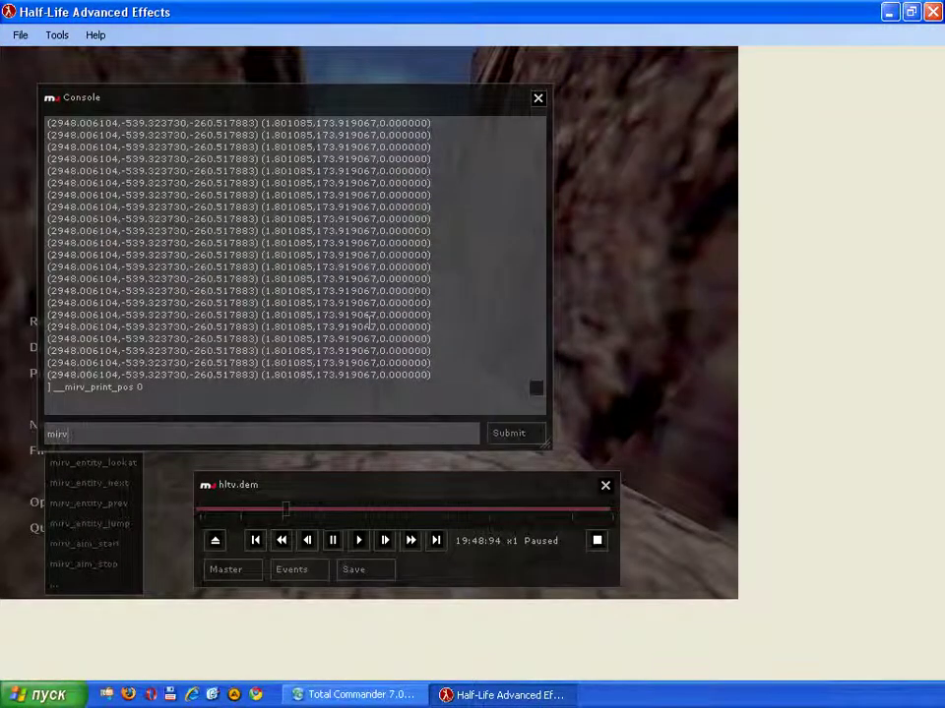
{"action": "type", "text": "_whereami"}
{"action": "key", "text": "Return"}
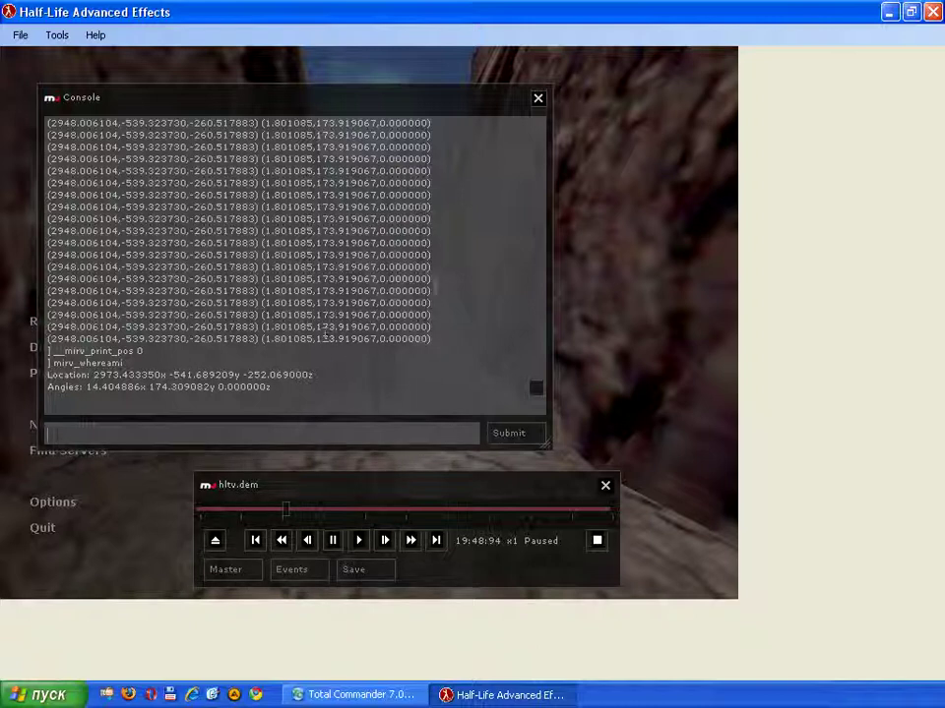
{"action": "key", "text": "Escape"}
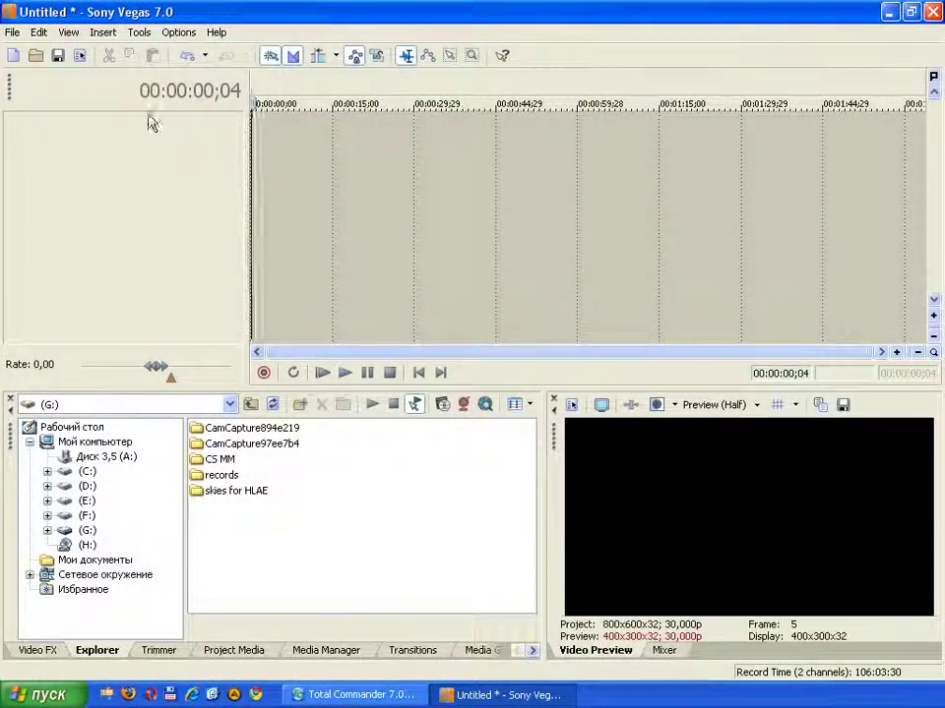
- In Sony Vegas, check the project's video size and frame rate in the project properties
{"action": "left_click", "coordinate": [12, 31]}
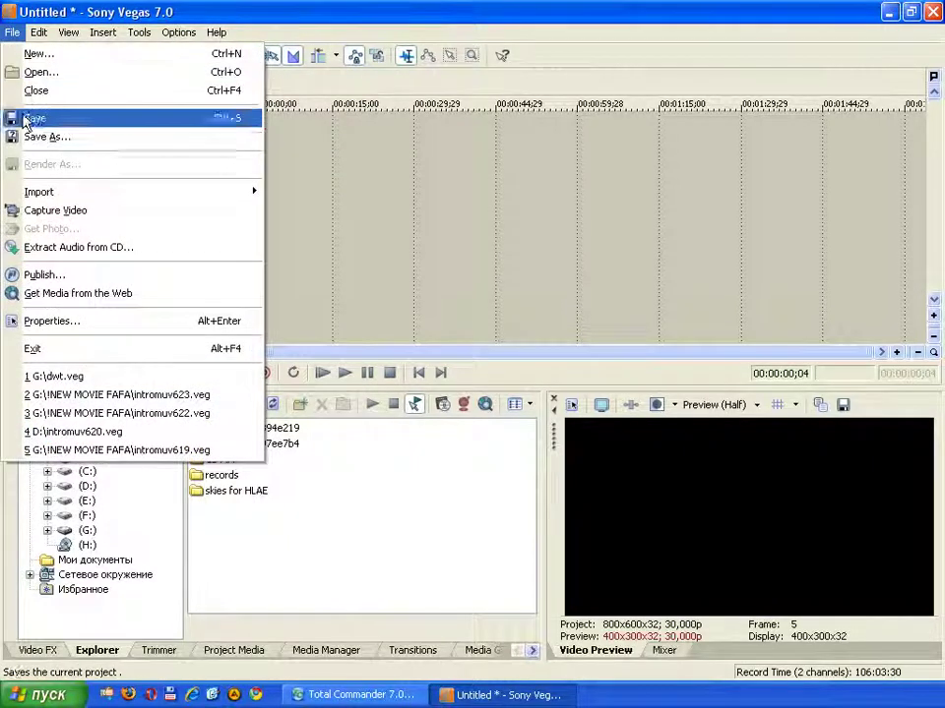
{"action": "left_click", "coordinate": [165, 323]}
{"action": "key", "text": "Tab"}
{"action": "key", "text": "Tab"}
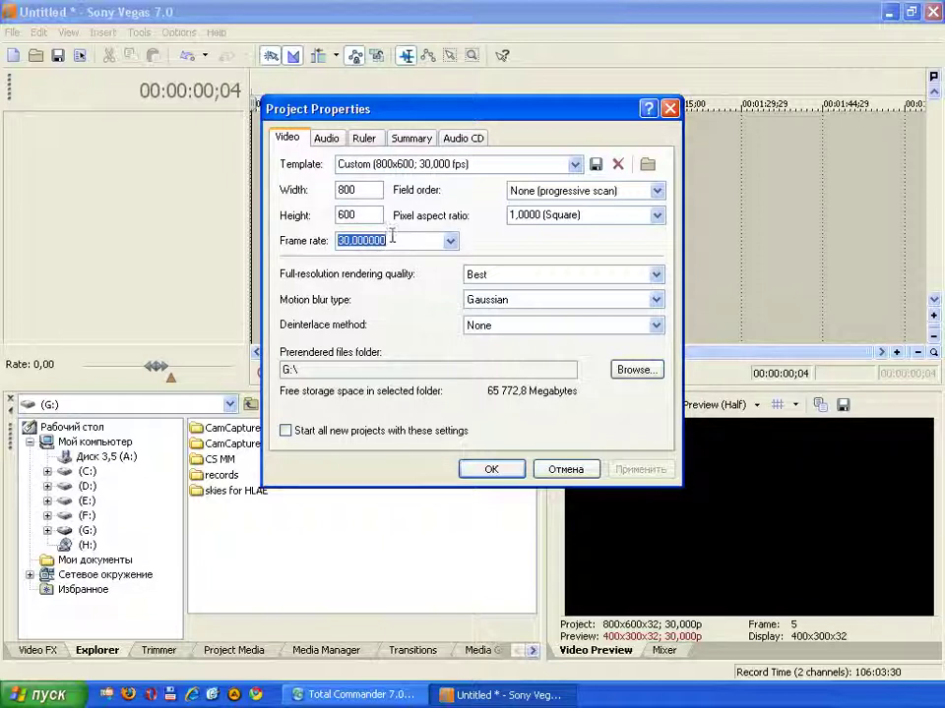
{"action": "left_click", "coordinate": [492, 470]}
- Start a media import and browse to the samp folder inside records
{"action": "left_click", "coordinate": [20, 34]}
{"action": "mouse_move", "coordinate": [103, 193]}
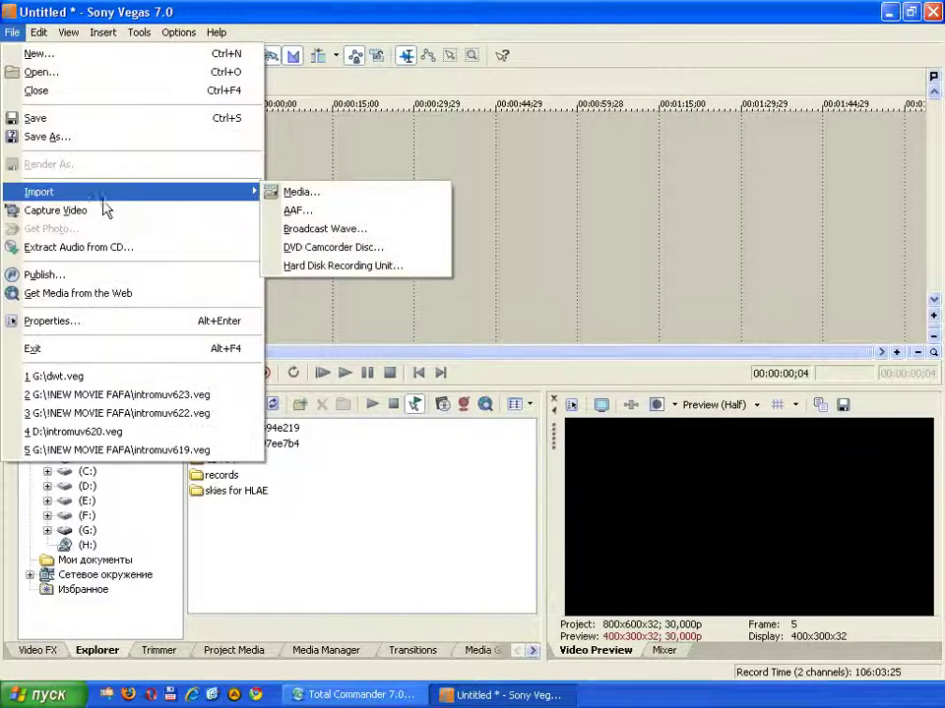
{"action": "left_click", "coordinate": [320, 192]}
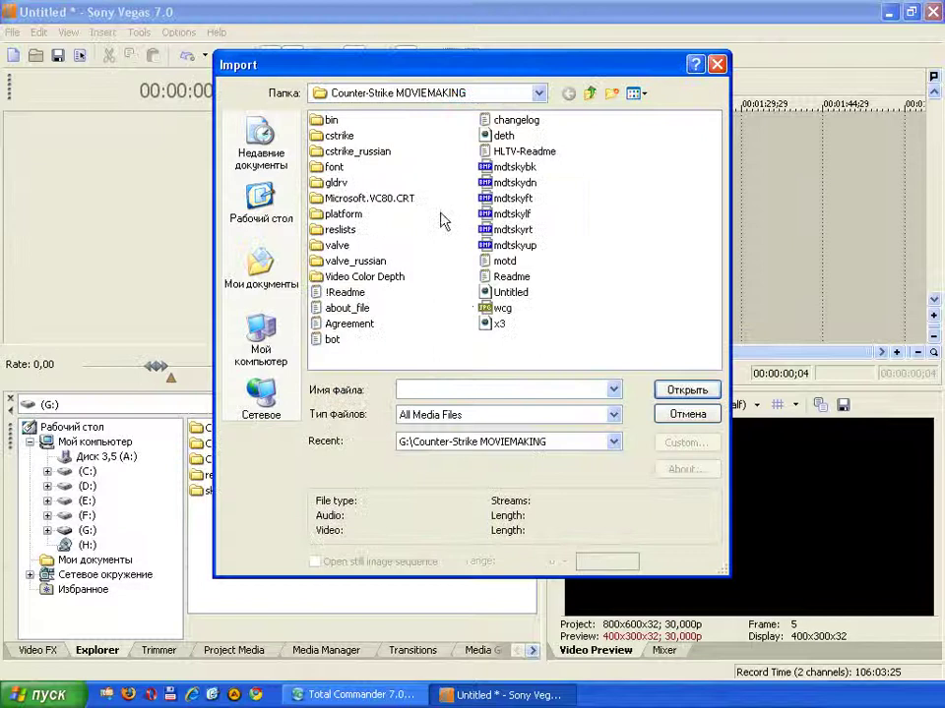
{"action": "left_click", "coordinate": [588, 93]}
{"action": "left_click", "coordinate": [339, 169]}
{"action": "double_click", "coordinate": [338, 169]}
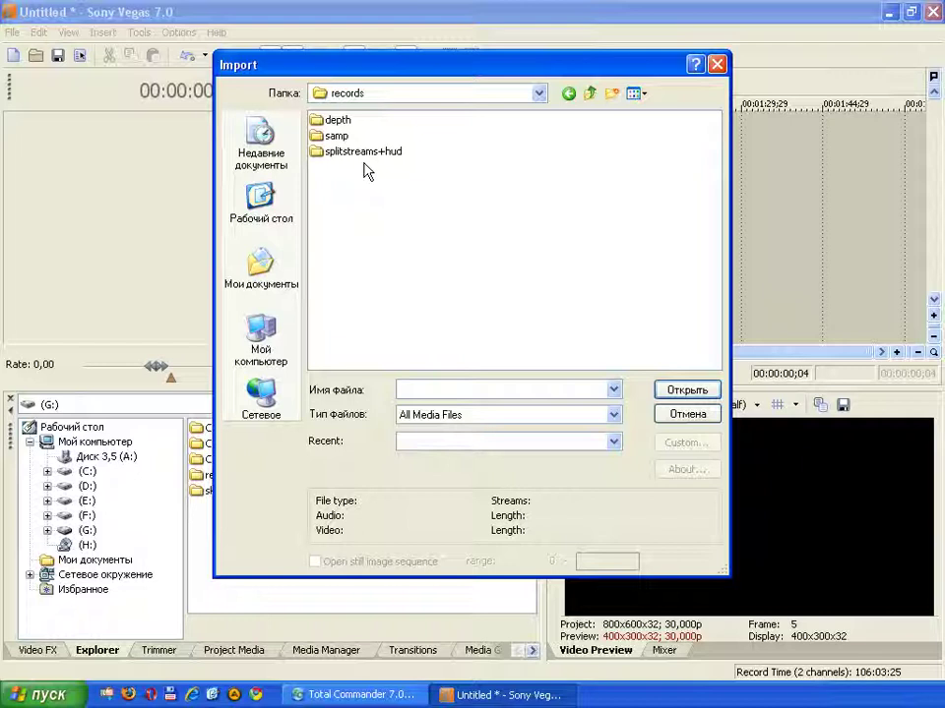
{"action": "left_click", "coordinate": [364, 158]}
{"action": "left_click", "coordinate": [363, 181]}
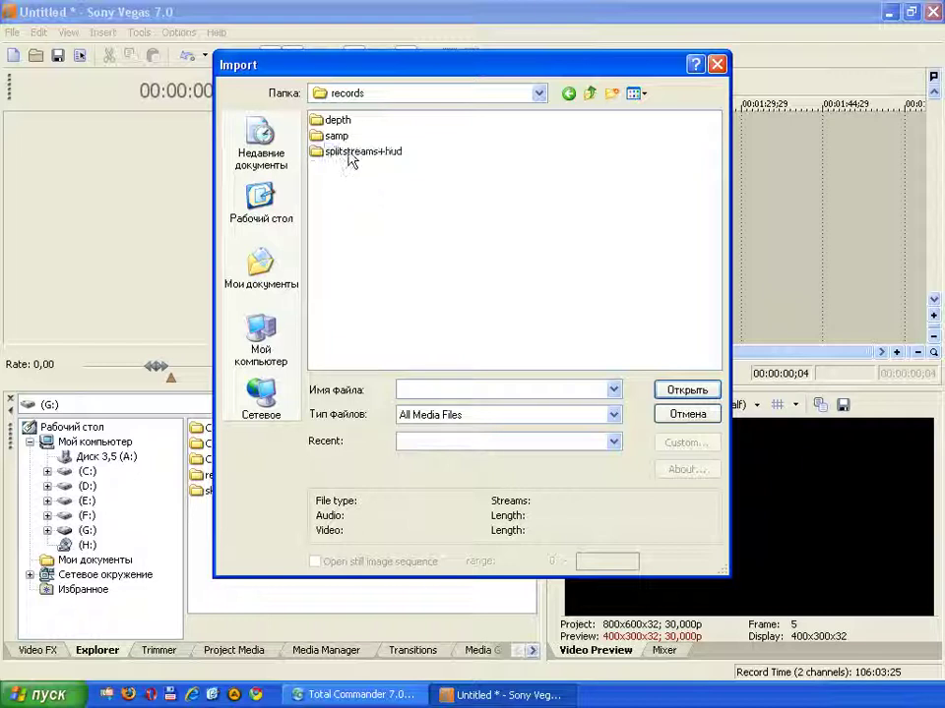
{"action": "double_click", "coordinate": [335, 137]}
- Import lol_08_samp_00000 through 00328 as a still image sequence at 30 fps and place it at the start of the timeline
{"action": "left_click", "coordinate": [340, 120]}
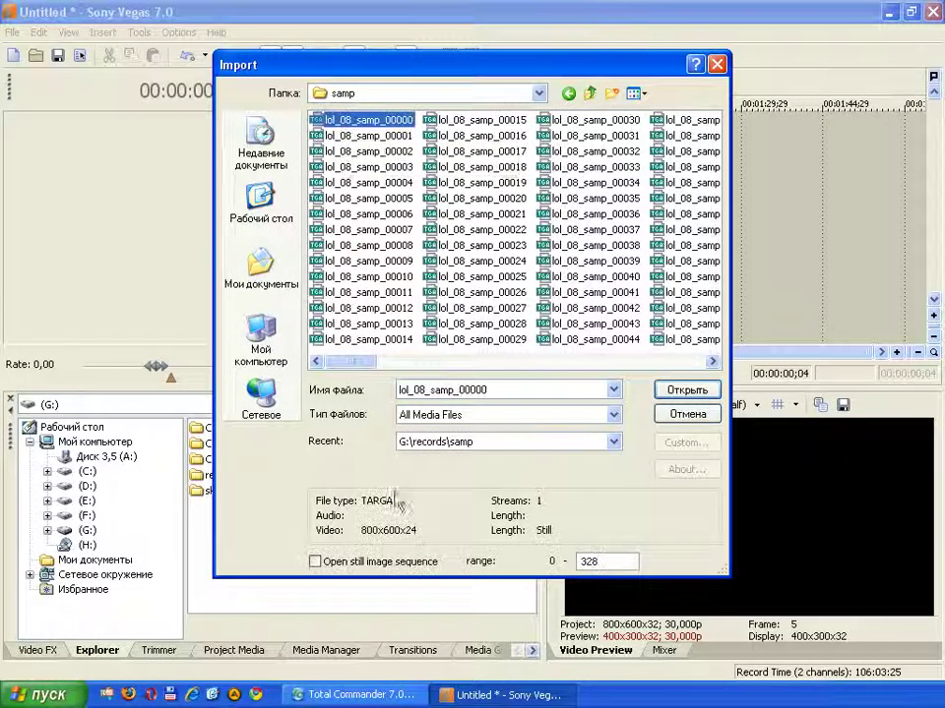
{"action": "left_click", "coordinate": [382, 564]}
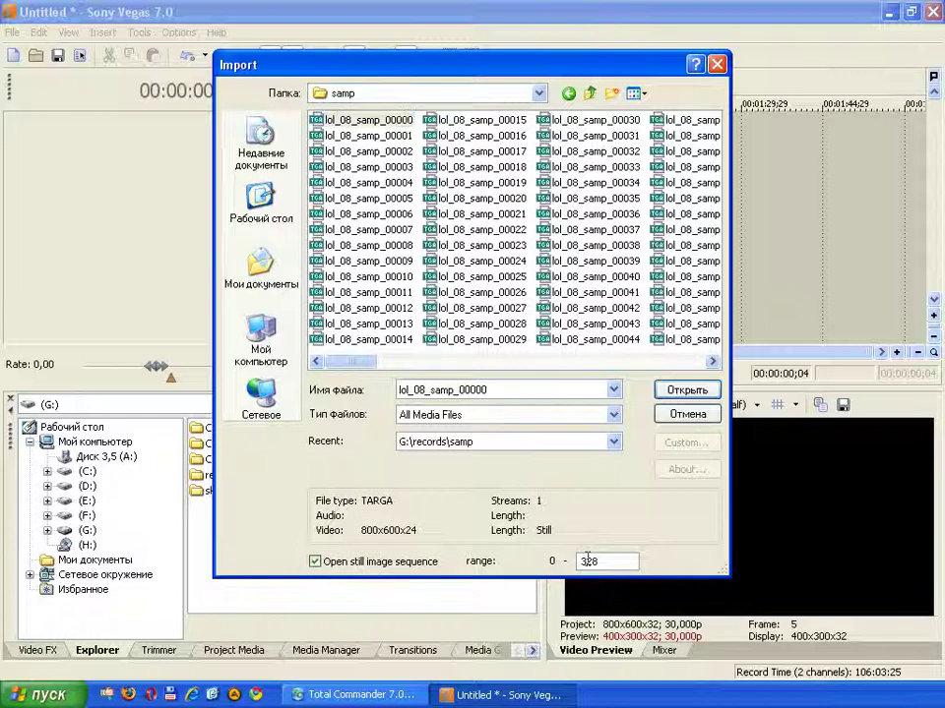
{"action": "left_click", "coordinate": [665, 391]}
{"action": "left_click_drag", "start_coordinate": [480, 368], "coordinate": [444, 376]}
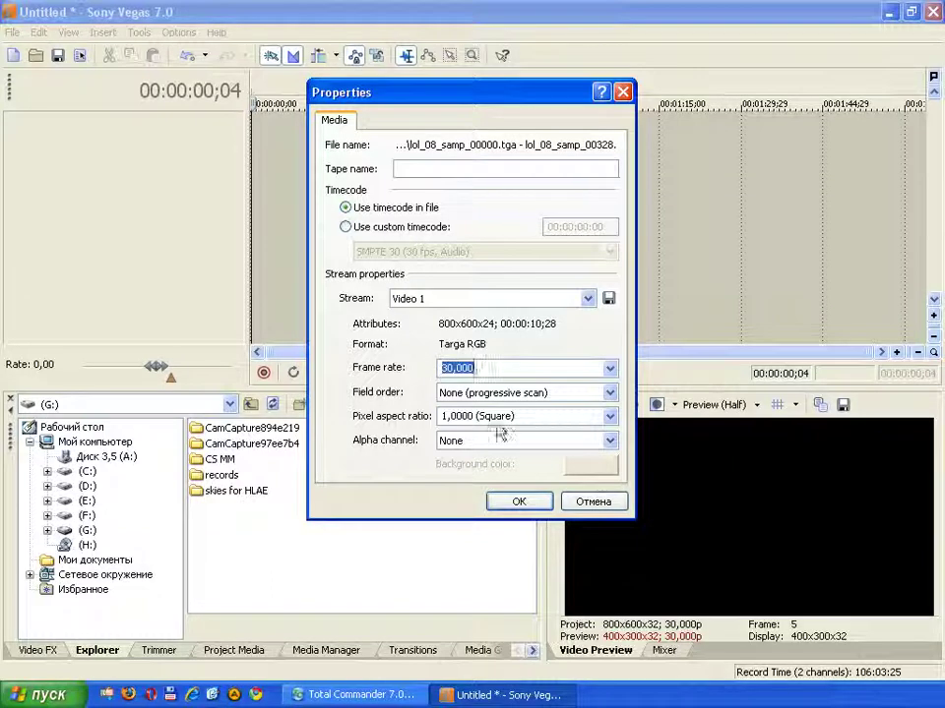
{"action": "left_click", "coordinate": [529, 503]}
{"action": "left_click_drag", "start_coordinate": [175, 472], "coordinate": [241, 187]}
- Import lol_08_sound.wav from the samp folder and place it on an audio track beneath the video clip
{"action": "left_click", "coordinate": [14, 32]}
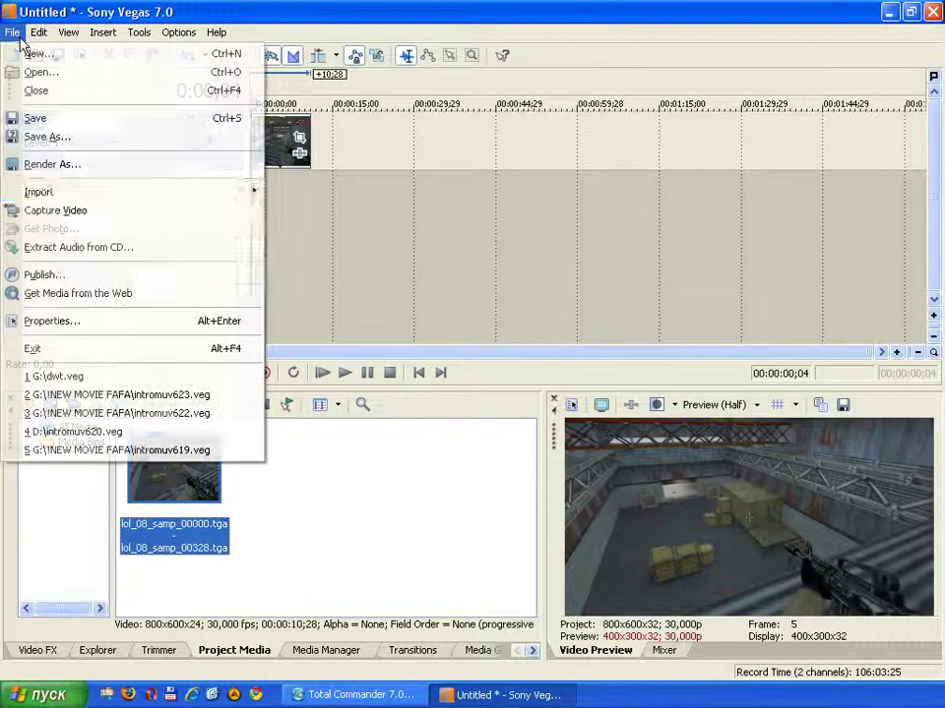
{"action": "mouse_move", "coordinate": [118, 192]}
{"action": "left_click", "coordinate": [380, 190]}
{"action": "left_click_drag", "start_coordinate": [355, 364], "coordinate": [685, 360]}
{"action": "double_click", "coordinate": [595, 347]}
{"action": "left_click_drag", "start_coordinate": [289, 470], "coordinate": [286, 258]}
- Select the audio clip's time range and play back the image sequence with its sound
{"action": "left_click", "coordinate": [263, 200]}
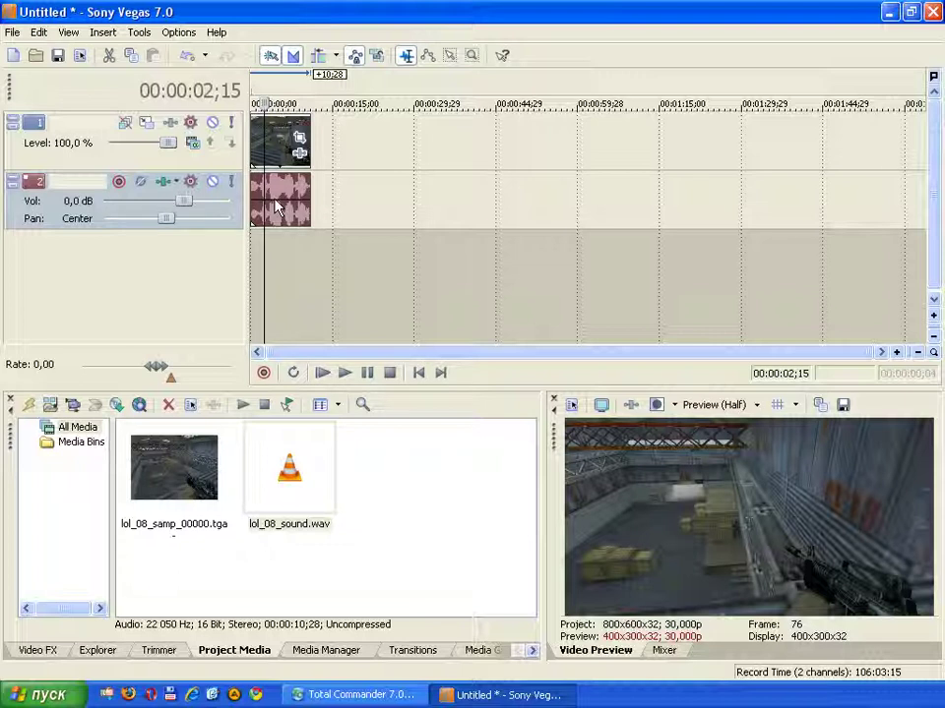
{"action": "double_click", "coordinate": [277, 206]}
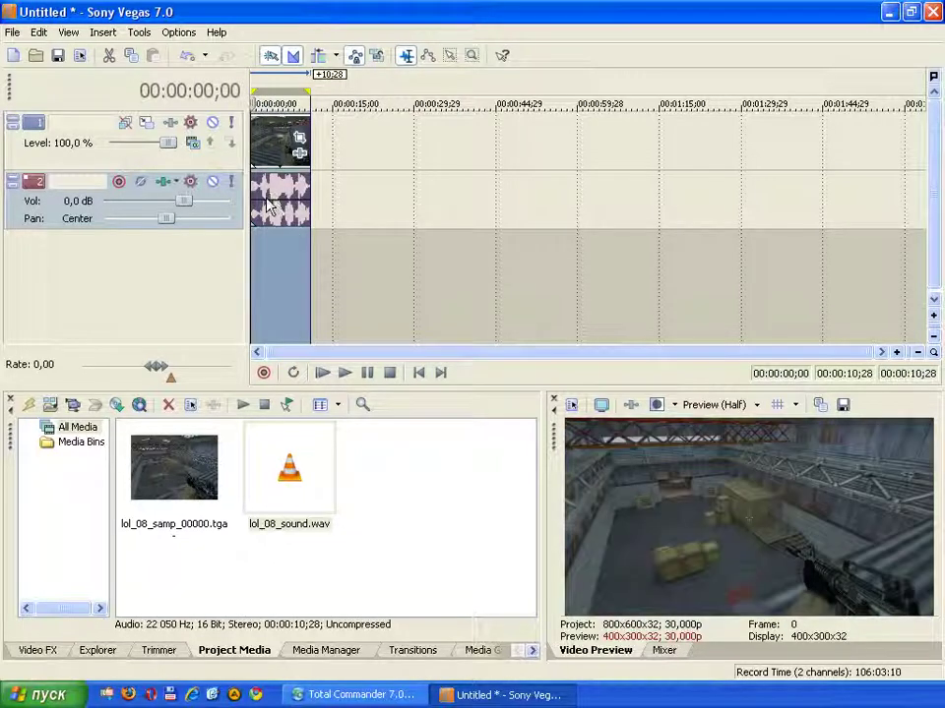
{"action": "key", "text": "space"}
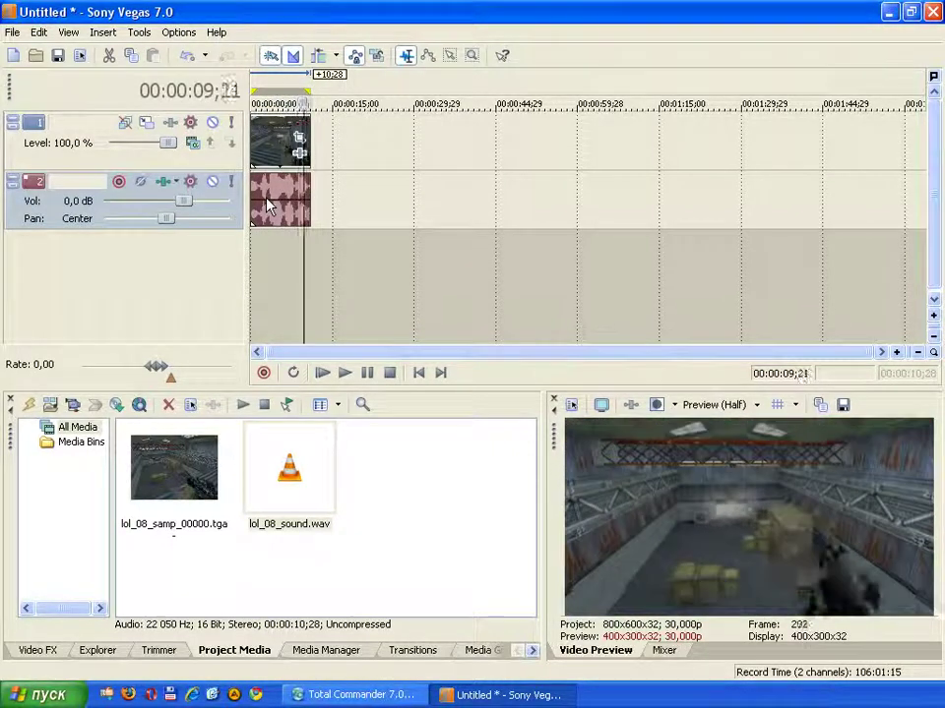
{"action": "double_click", "coordinate": [268, 205]}
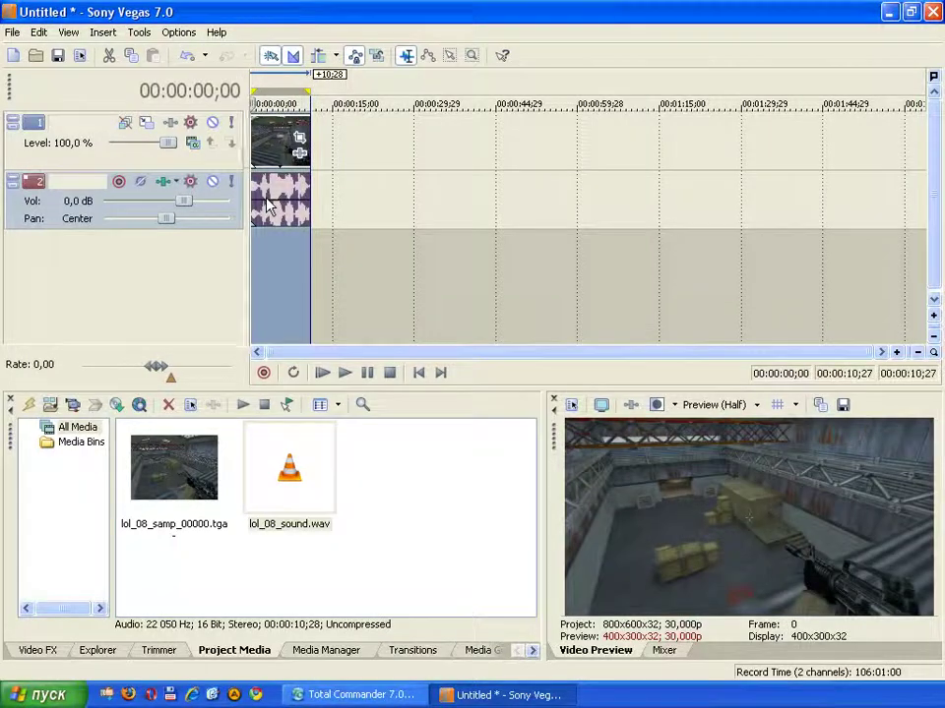
{"action": "key", "text": "space"}
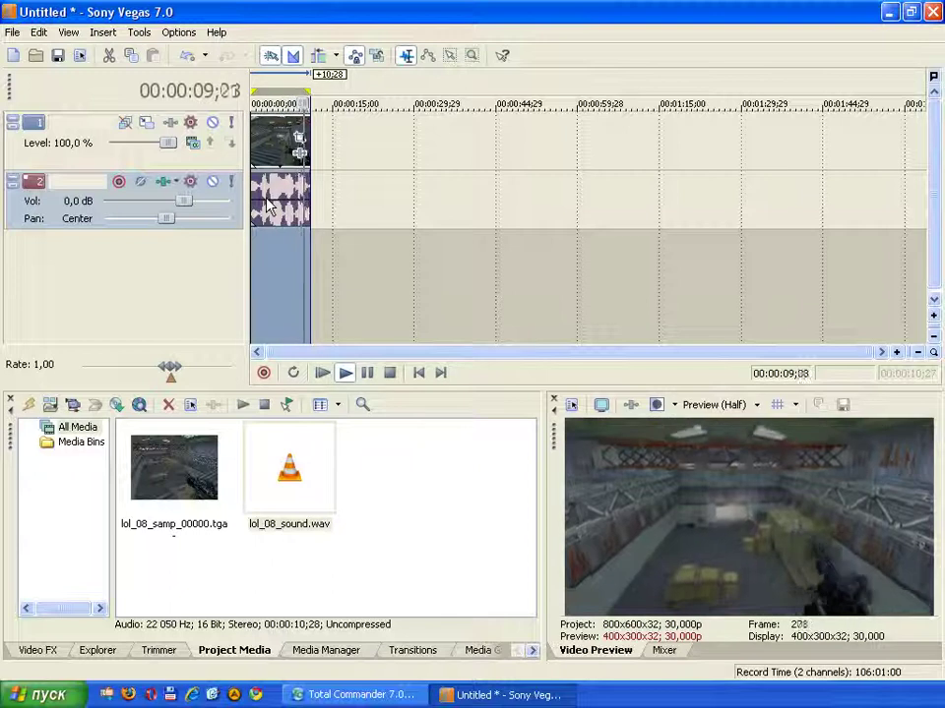
- Delete the sound clip and the image sequence clip from the timeline
{"action": "left_click", "coordinate": [270, 257]}
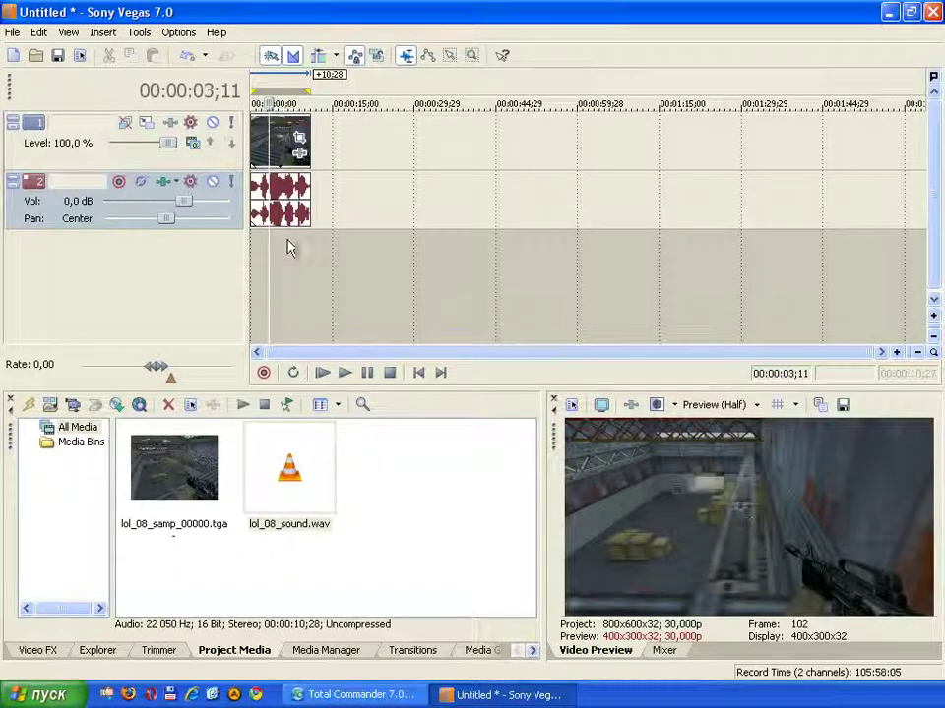
{"action": "left_click", "coordinate": [284, 204]}
{"action": "key", "text": "Delete"}
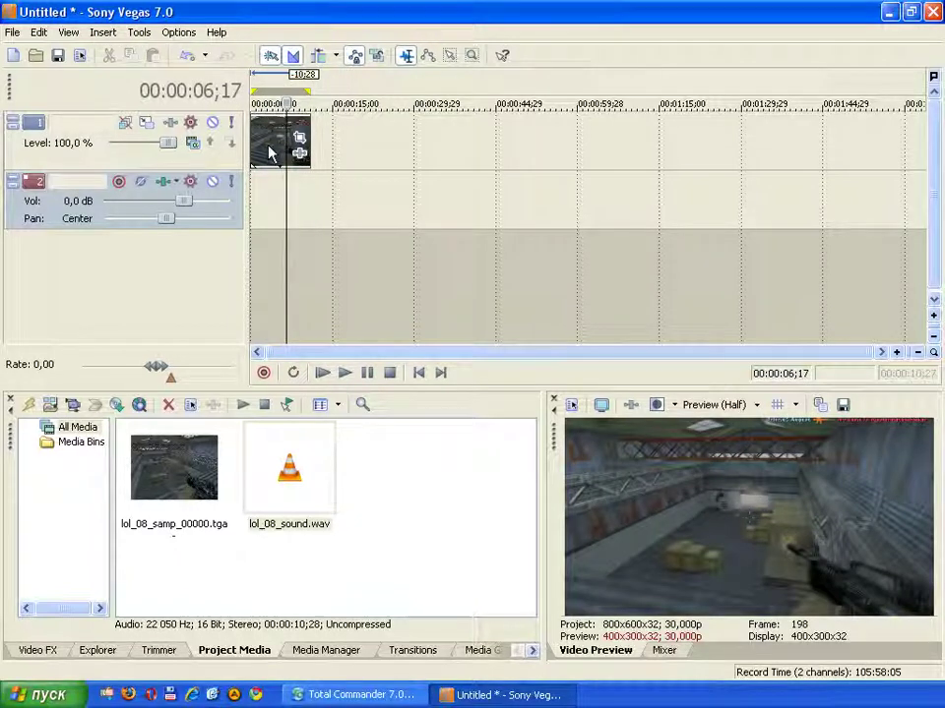
{"action": "left_click", "coordinate": [271, 153]}
{"action": "key", "text": "Delete"}
- Create a new project at 800x600 and 30 fps with progressive scan
{"action": "left_click", "coordinate": [12, 32]}
{"action": "mouse_move", "coordinate": [148, 201]}
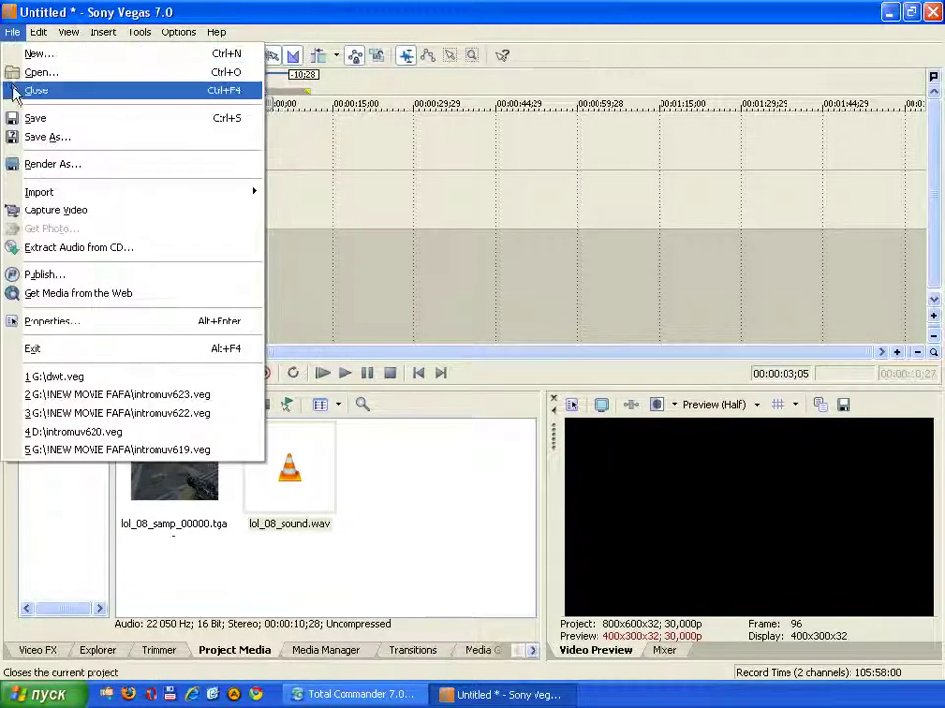
{"action": "left_click", "coordinate": [38, 53]}
{"action": "left_click", "coordinate": [473, 279]}
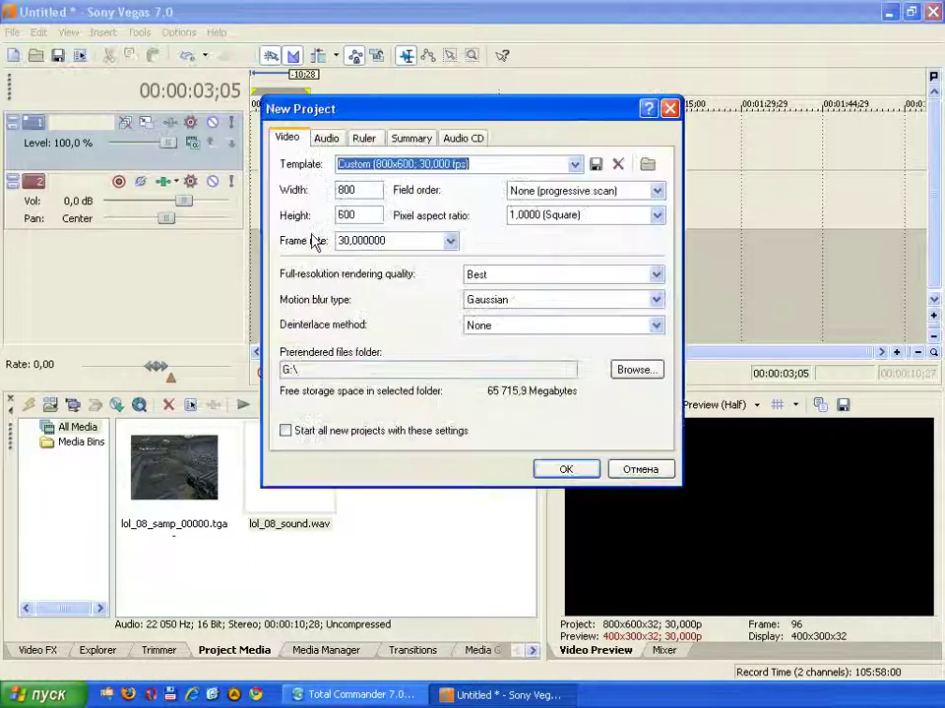
{"action": "left_click", "coordinate": [557, 468]}
- Import lol_06_entity_00000 through 00632 from splitstreams+hud as a still image sequence and place it at the start of the timeline
{"action": "left_click", "coordinate": [11, 31]}
{"action": "mouse_move", "coordinate": [112, 195]}
{"action": "left_click", "coordinate": [313, 192]}
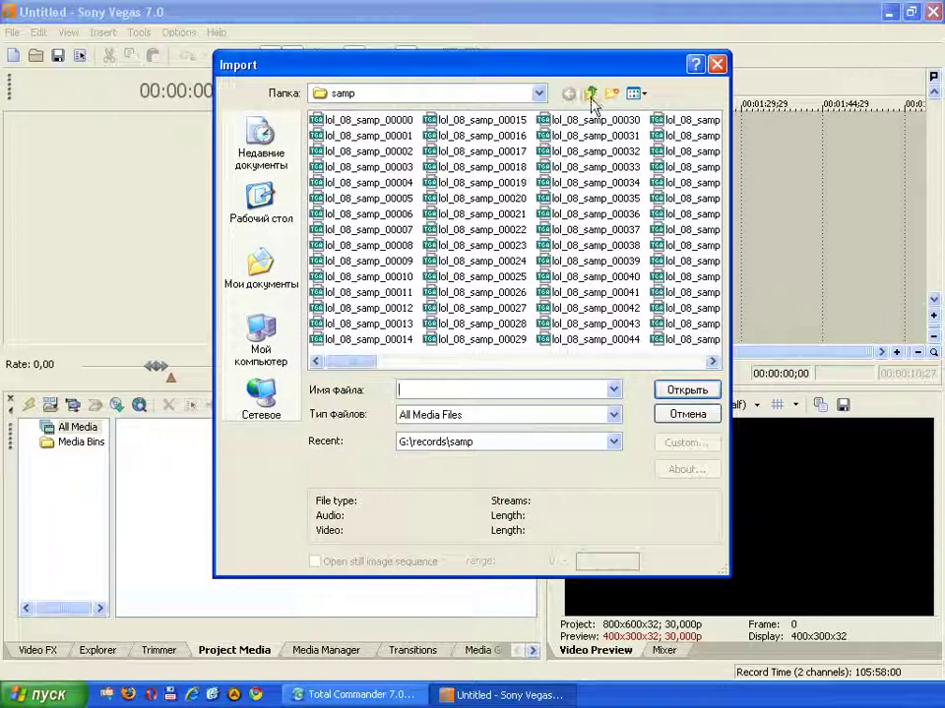
{"action": "left_click", "coordinate": [591, 94]}
{"action": "double_click", "coordinate": [364, 151]}
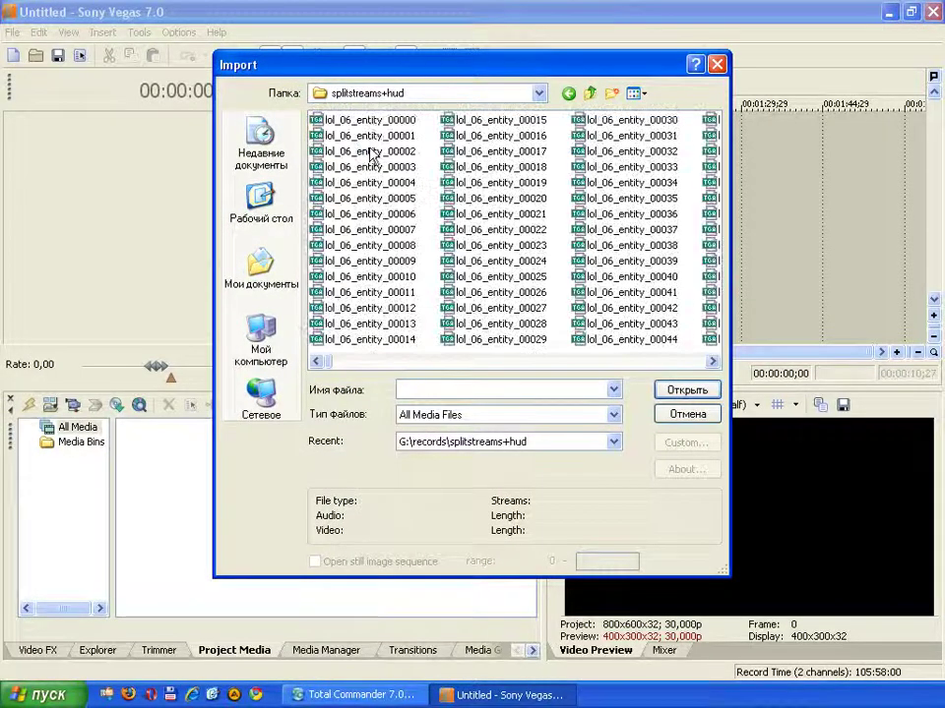
{"action": "left_click", "coordinate": [369, 120]}
{"action": "left_click", "coordinate": [315, 562]}
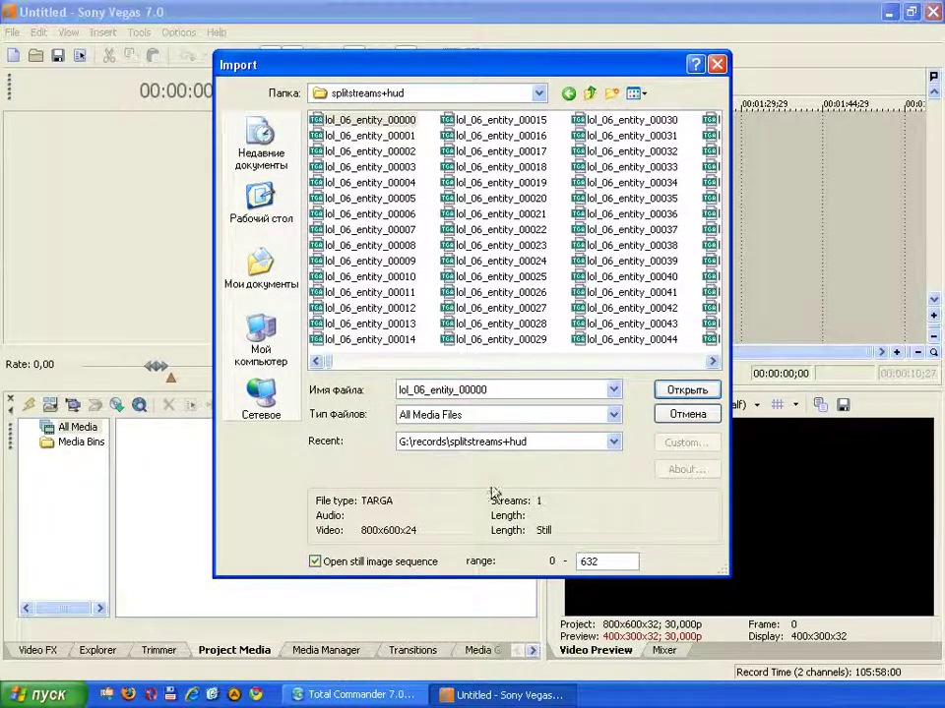
{"action": "left_click", "coordinate": [666, 392]}
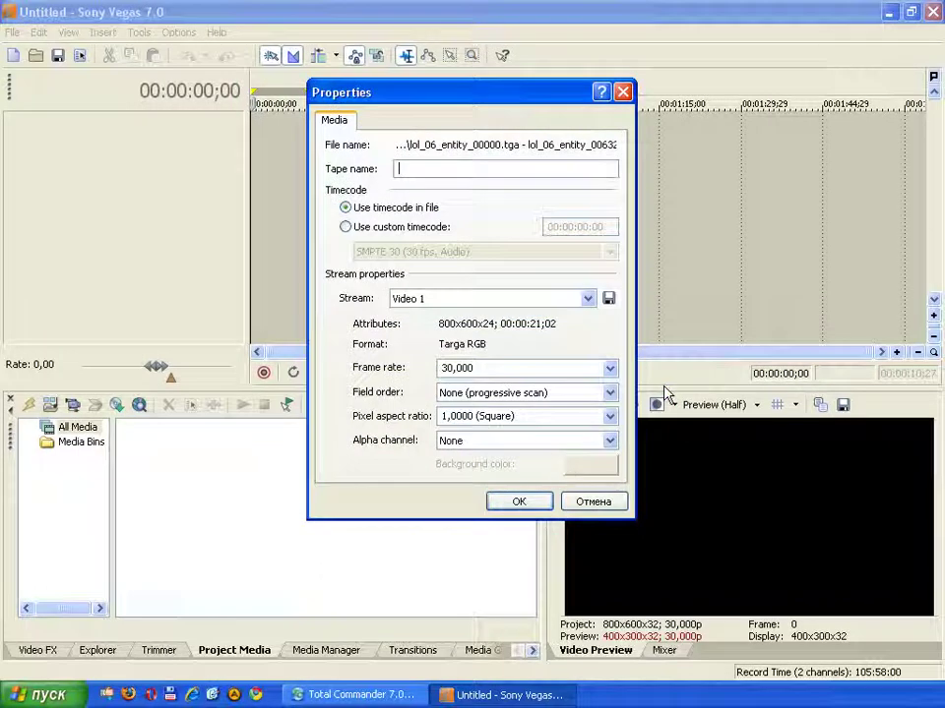
{"action": "left_click", "coordinate": [544, 504]}
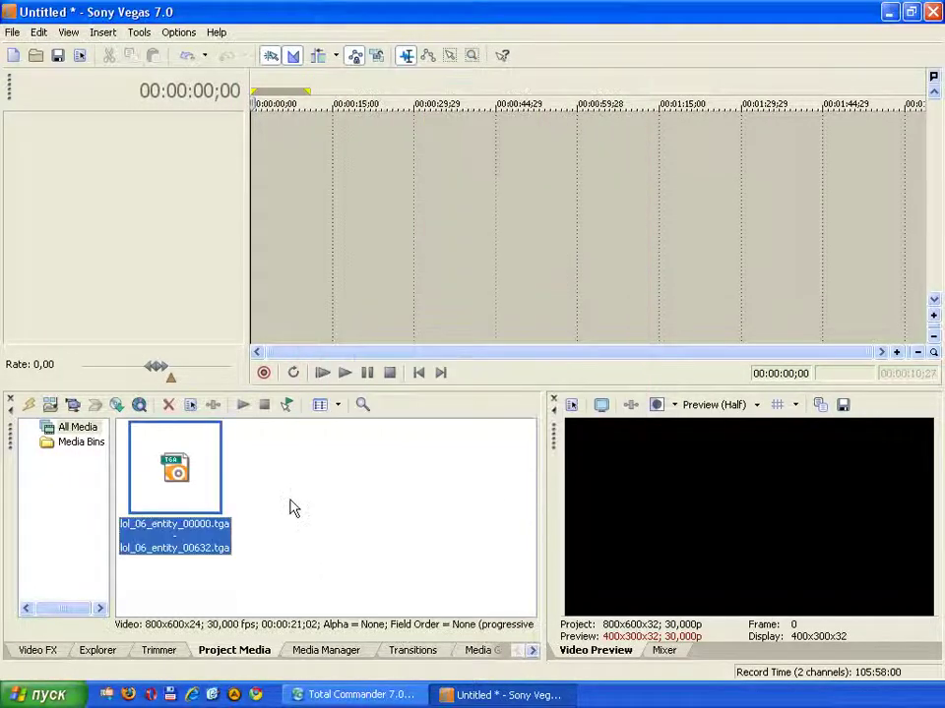
{"action": "left_click_drag", "start_coordinate": [283, 439], "coordinate": [246, 210]}
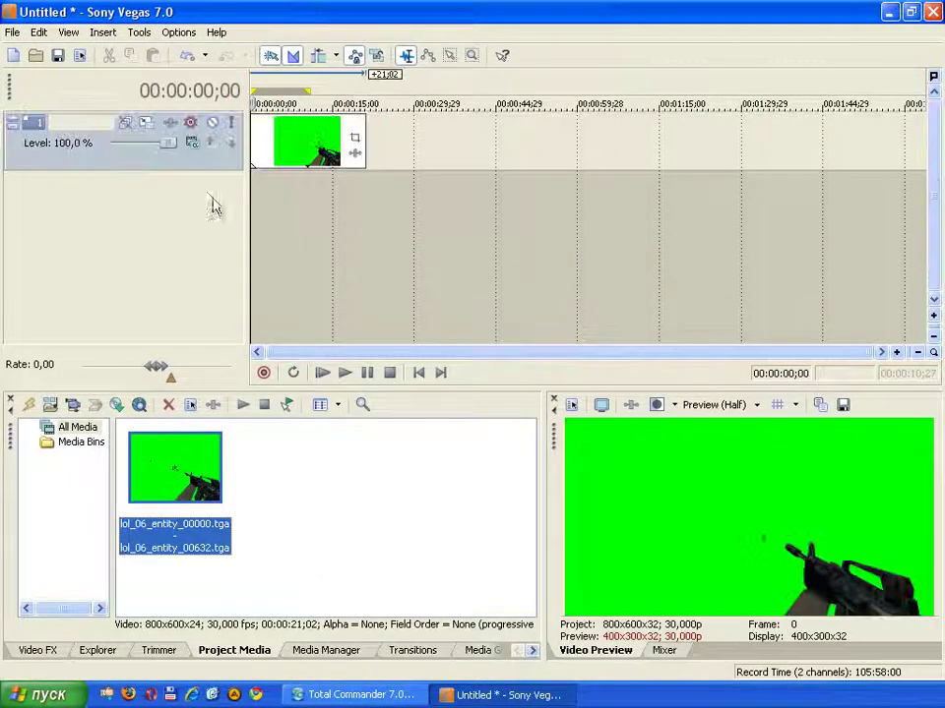
- Import lol_06_hudalpha_00000 through 00632 as a still image sequence and place it at the start of a second video track
{"action": "left_click", "coordinate": [14, 34]}
{"action": "mouse_move", "coordinate": [91, 196]}
{"action": "left_click", "coordinate": [310, 193]}
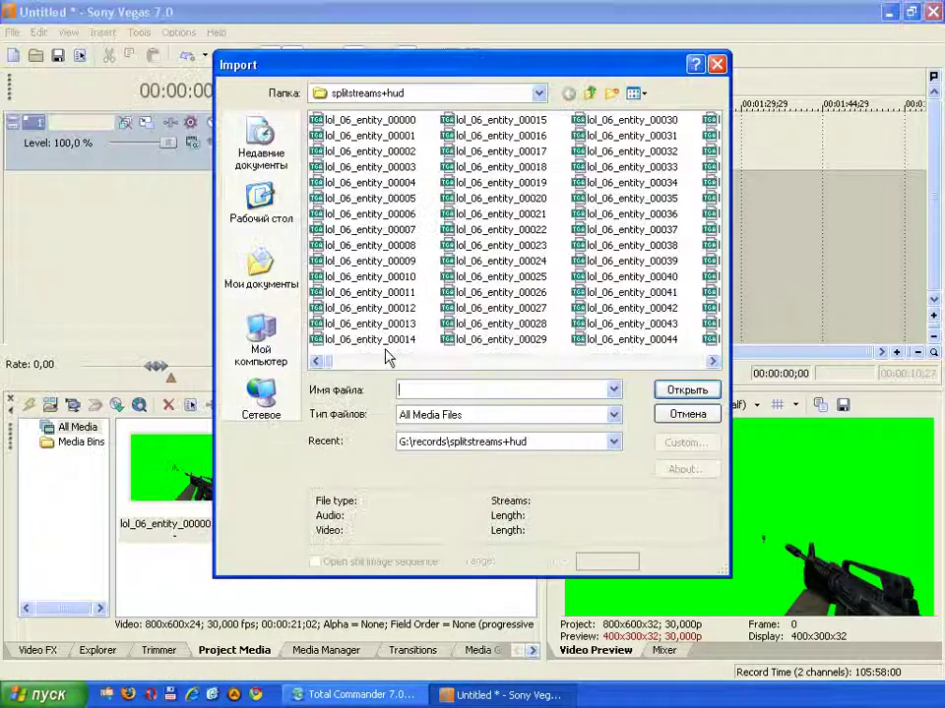
{"action": "scroll", "coordinate": [390, 356], "scroll_direction": "right", "scroll_amount": 7}
{"action": "left_click_drag", "start_coordinate": [379, 364], "coordinate": [421, 363]}
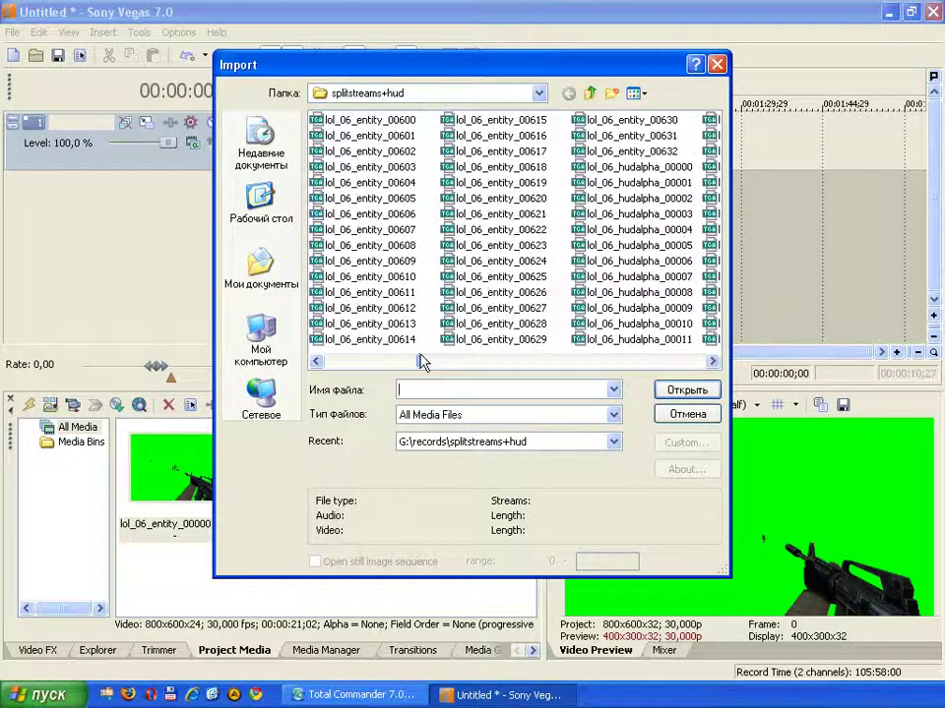
{"action": "left_click", "coordinate": [680, 167]}
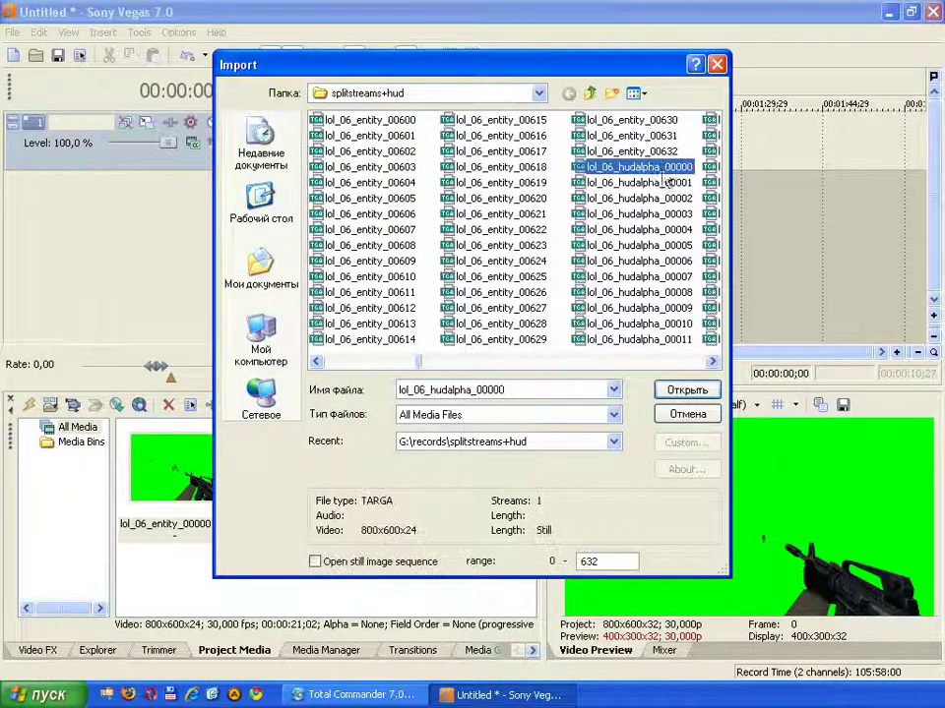
{"action": "left_click", "coordinate": [362, 561]}
{"action": "left_click", "coordinate": [687, 390]}
{"action": "left_click", "coordinate": [517, 500]}
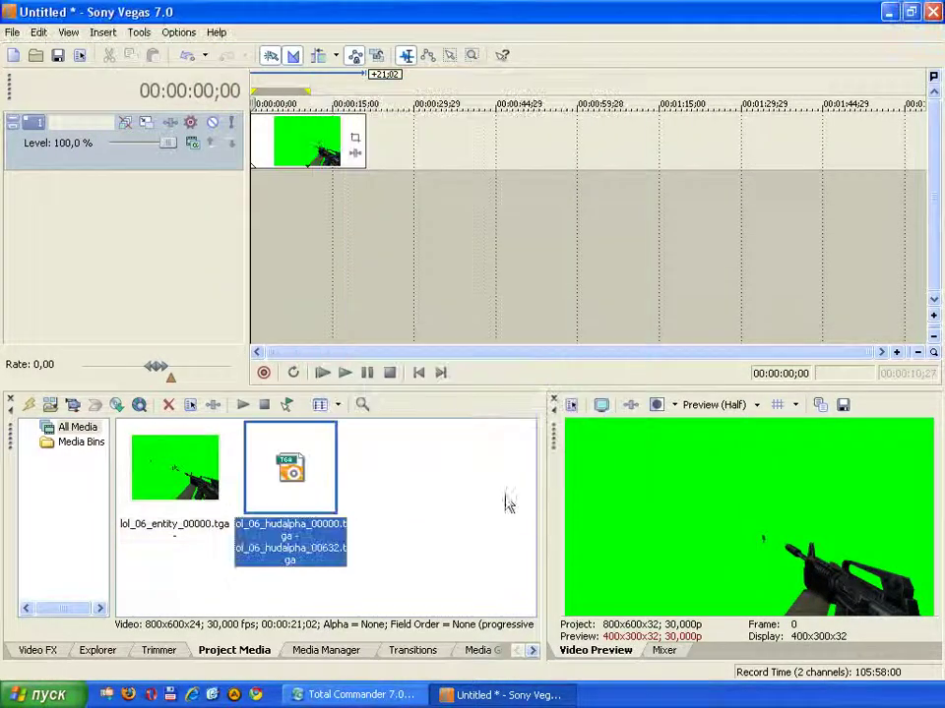
{"action": "left_click_drag", "start_coordinate": [350, 448], "coordinate": [241, 206]}
- Import lol_06_hudcolor_00000 through 00632 as a still image sequence and place it at the start of a third video track
{"action": "left_click", "coordinate": [12, 31]}
{"action": "mouse_move", "coordinate": [203, 197]}
{"action": "left_click", "coordinate": [295, 192]}
{"action": "left_click_drag", "start_coordinate": [329, 362], "coordinate": [516, 364]}
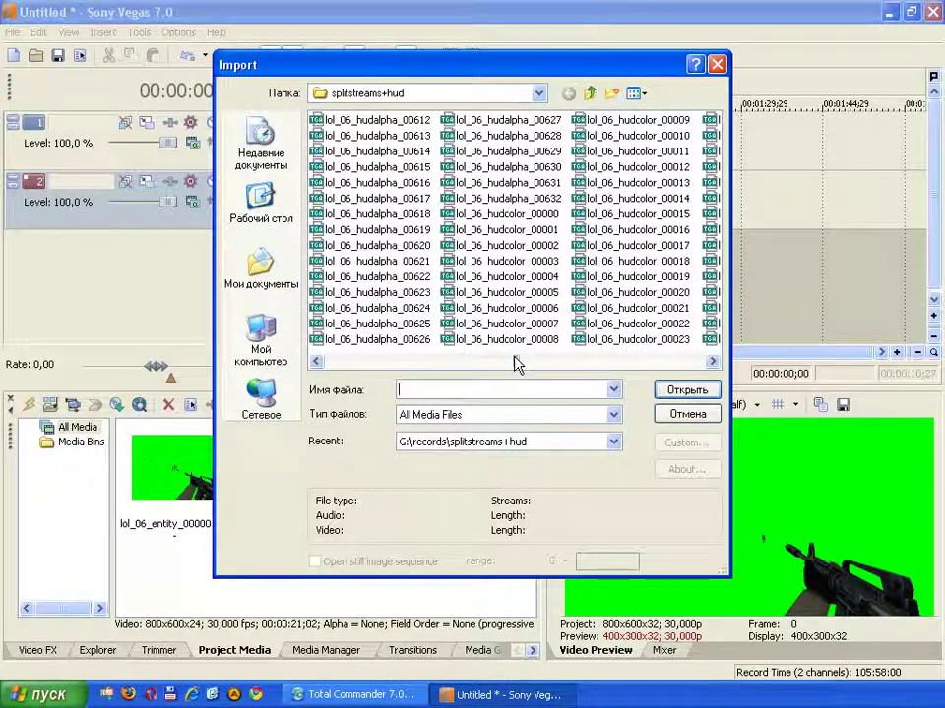
{"action": "left_click", "coordinate": [514, 214]}
{"action": "left_click", "coordinate": [666, 391]}
{"action": "left_click", "coordinate": [515, 501]}
{"action": "left_click_drag", "start_coordinate": [448, 492], "coordinate": [253, 261]}
- Import lol_06_world_00000 through 00632 as a still image sequence and place it at the start of a fourth video track
{"action": "left_click", "coordinate": [11, 31]}
{"action": "mouse_move", "coordinate": [253, 195]}
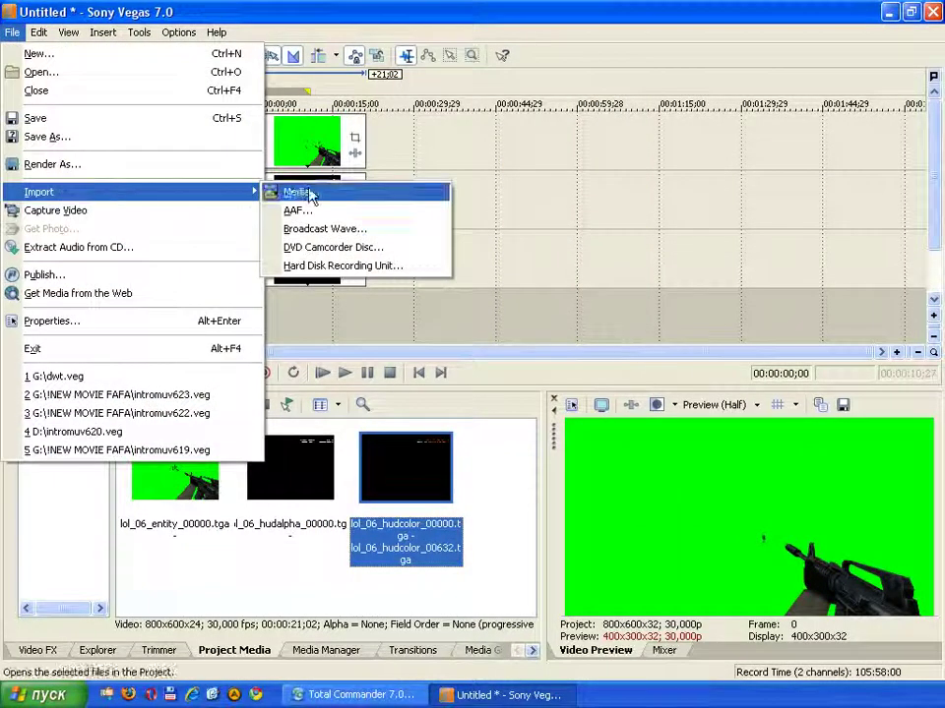
{"action": "left_click", "coordinate": [296, 192]}
{"action": "left_click_drag", "start_coordinate": [328, 364], "coordinate": [609, 356]}
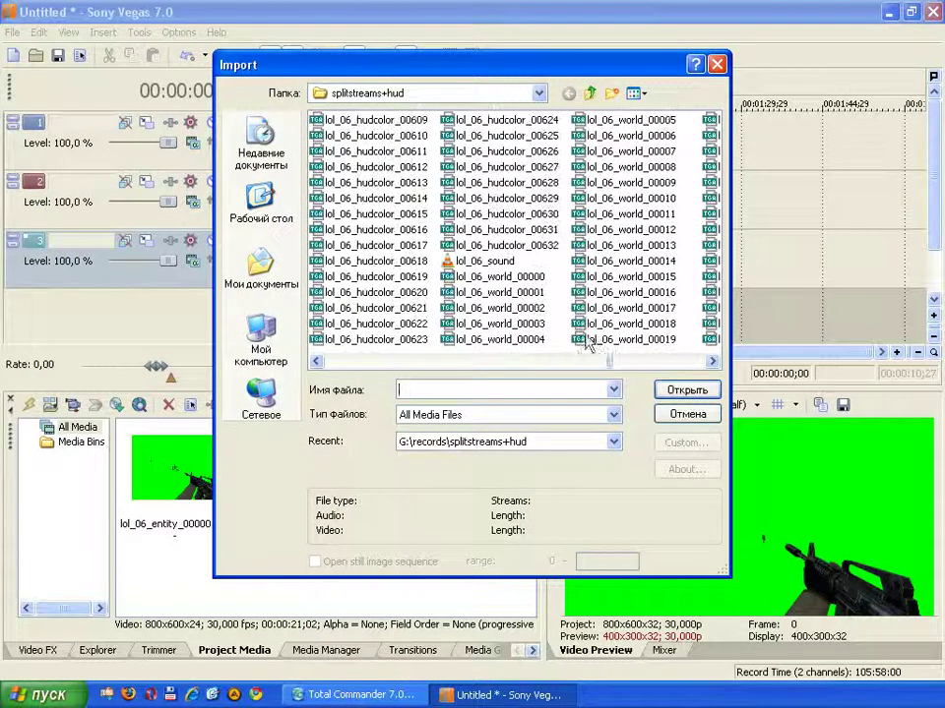
{"action": "left_click", "coordinate": [499, 276]}
{"action": "left_click", "coordinate": [315, 561]}
{"action": "left_click", "coordinate": [687, 390]}
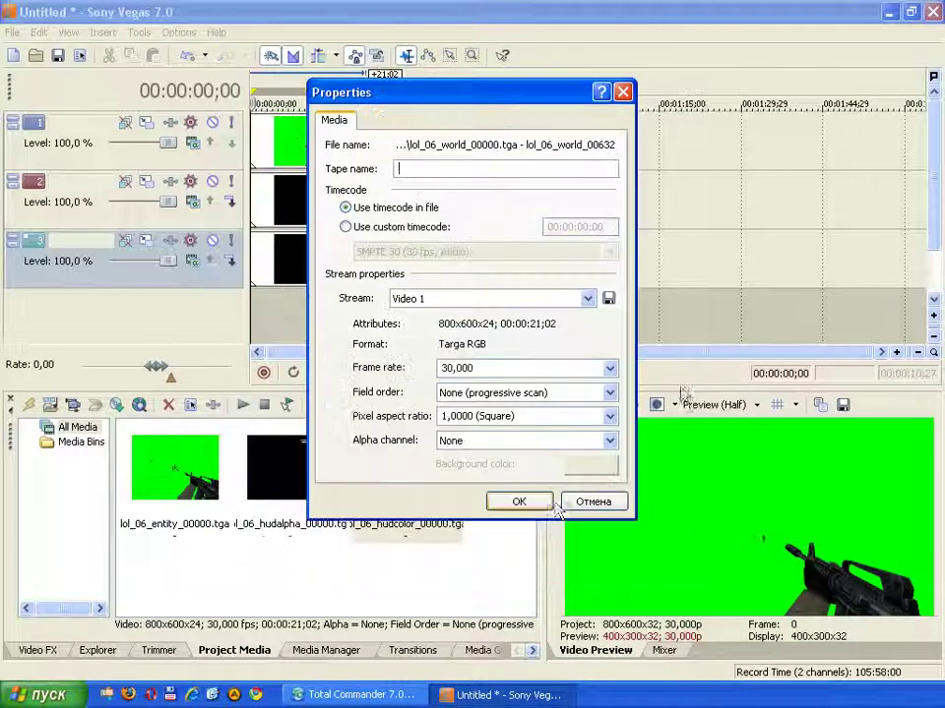
{"action": "left_click", "coordinate": [519, 502]}
{"action": "left_click_drag", "start_coordinate": [175, 590], "coordinate": [266, 317]}
- Import lol_06_sound.wav and place it at the start of a new audio track below the video tracks
{"action": "left_click", "coordinate": [12, 32]}
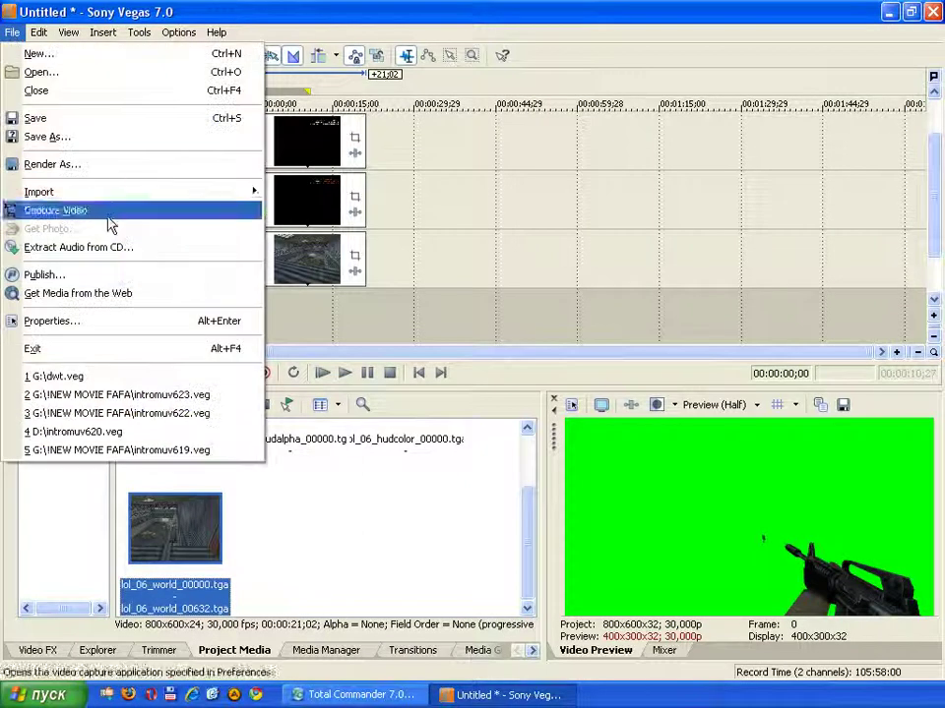
{"action": "mouse_move", "coordinate": [236, 193]}
{"action": "left_click", "coordinate": [295, 192]}
{"action": "left_click_drag", "start_coordinate": [320, 363], "coordinate": [611, 362]}
{"action": "double_click", "coordinate": [366, 260]}
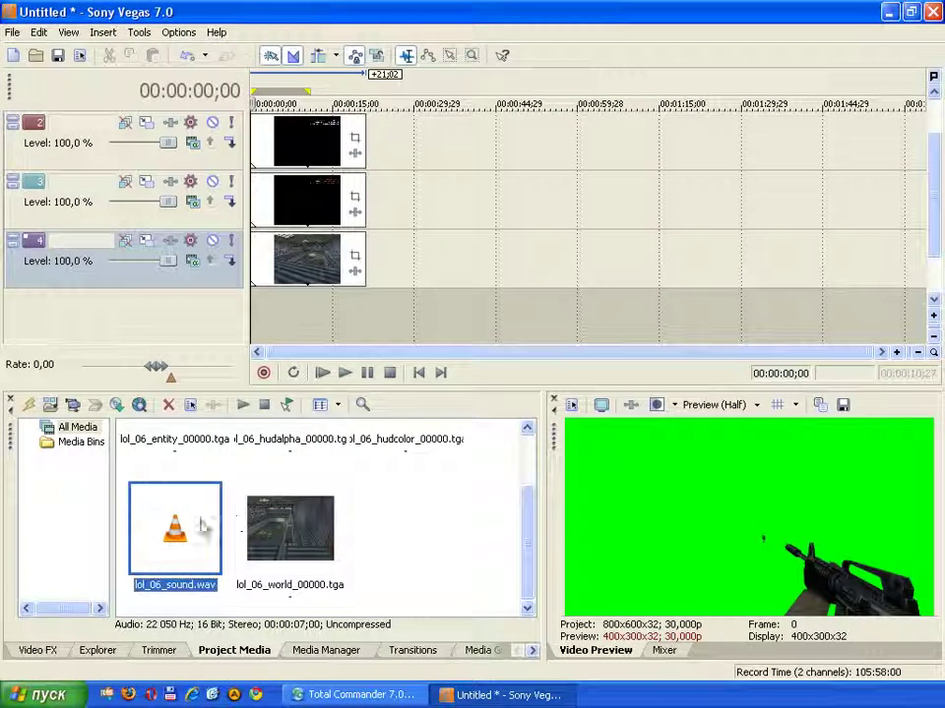
{"action": "left_click_drag", "start_coordinate": [356, 409], "coordinate": [258, 327]}
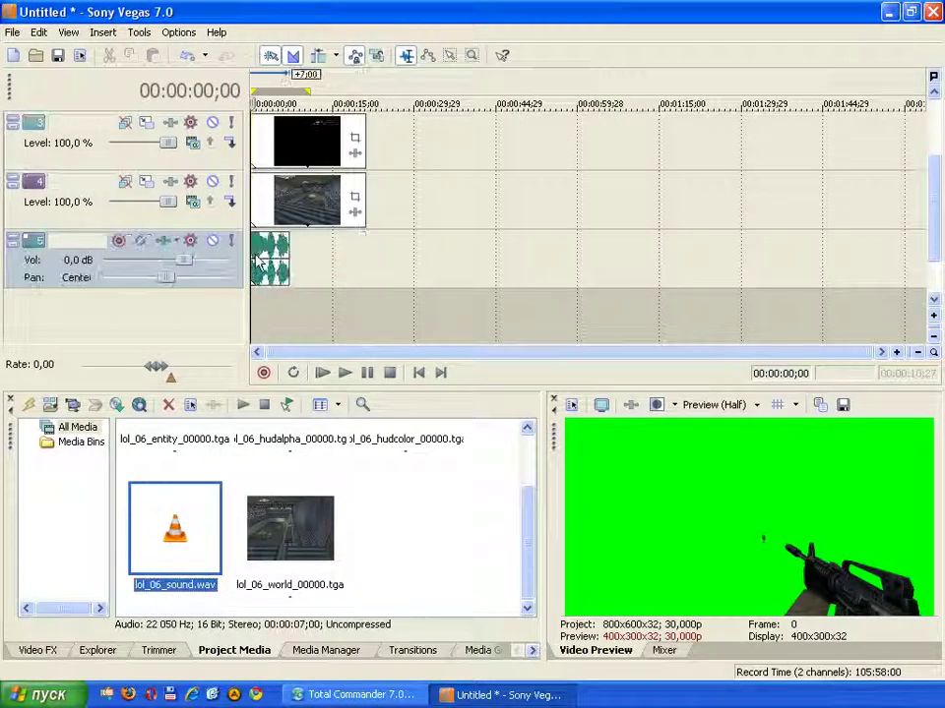
- Set the playback rate of the world sequence clip to 3
{"action": "left_click", "coordinate": [331, 214]}
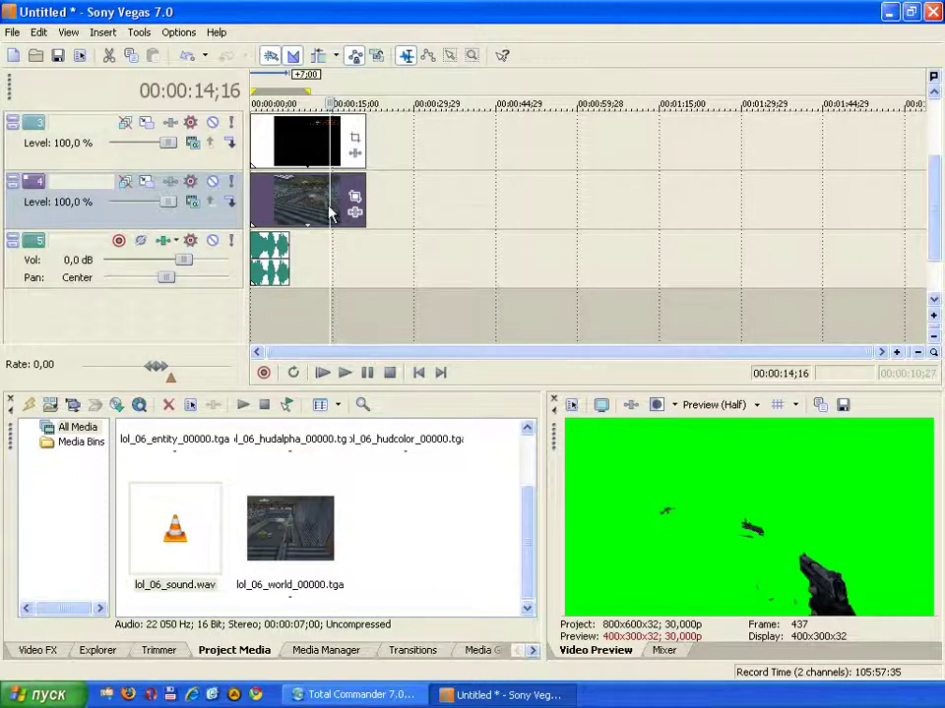
{"action": "right_click", "coordinate": [289, 213]}
{"action": "left_click", "coordinate": [380, 648]}
{"action": "left_click", "coordinate": [445, 368]}
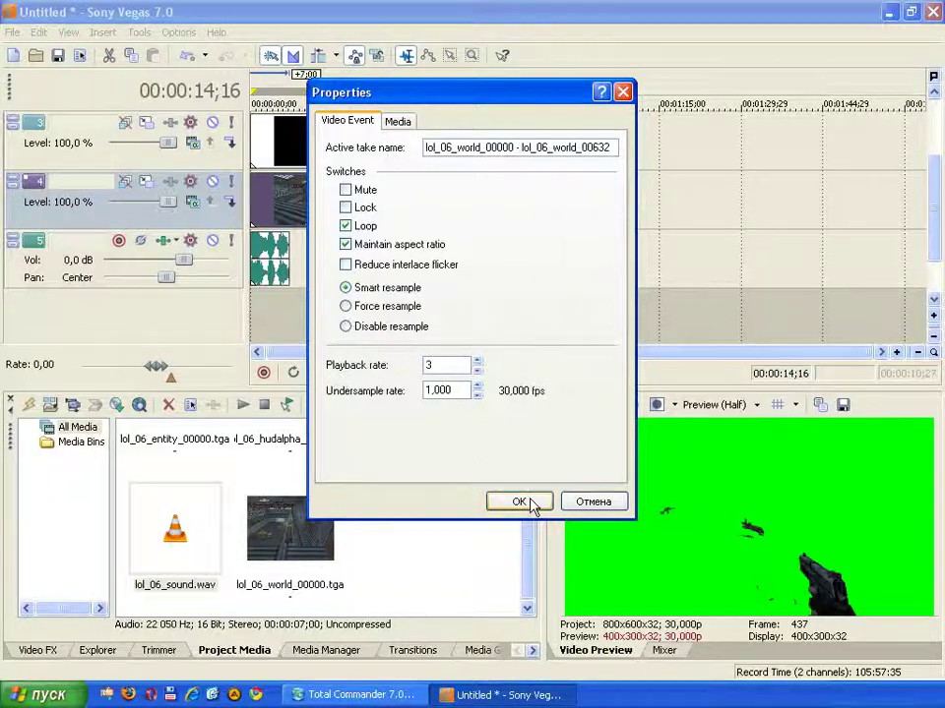
{"action": "left_click", "coordinate": [520, 502]}
- Set the playback rate of the hudcolor sequence clip to 3
{"action": "right_click", "coordinate": [328, 139]}
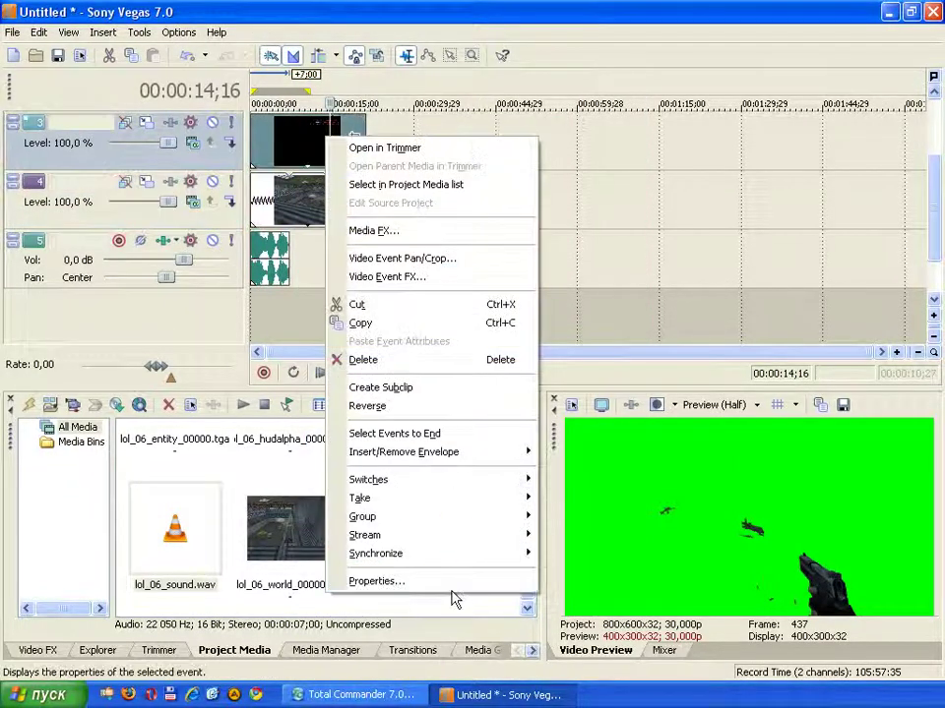
{"action": "left_click", "coordinate": [378, 580]}
{"action": "left_click", "coordinate": [445, 364]}
{"action": "type", "text": "3"}
{"action": "left_click", "coordinate": [517, 500]}
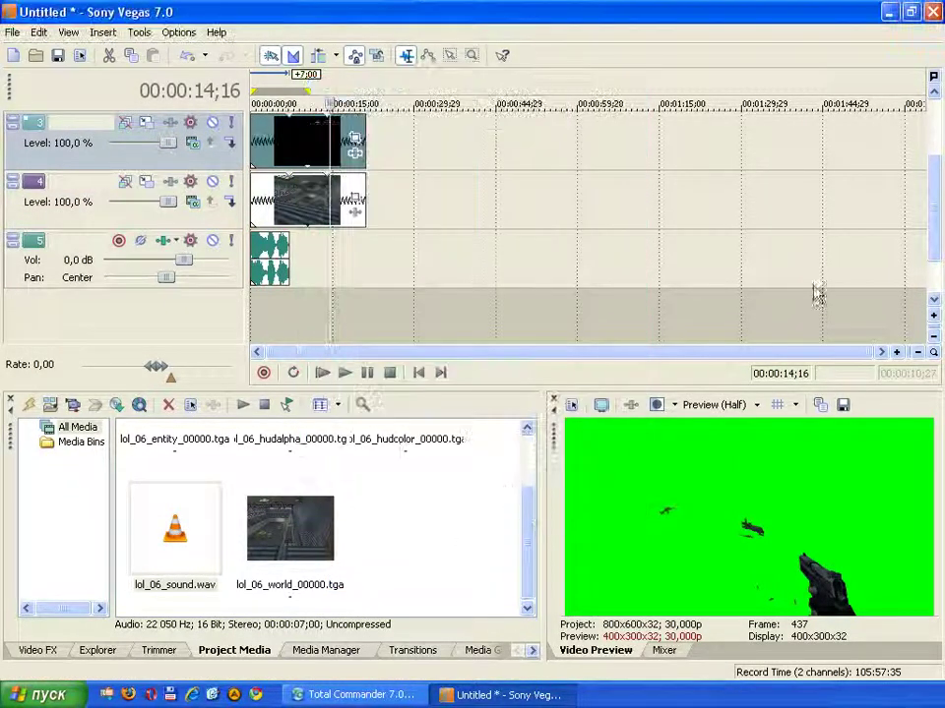
- Set the playback rate of the hudalpha sequence clip to 3
{"action": "scroll", "coordinate": [934, 232], "scroll_direction": "up", "scroll_amount": 2}
{"action": "right_click", "coordinate": [301, 183]}
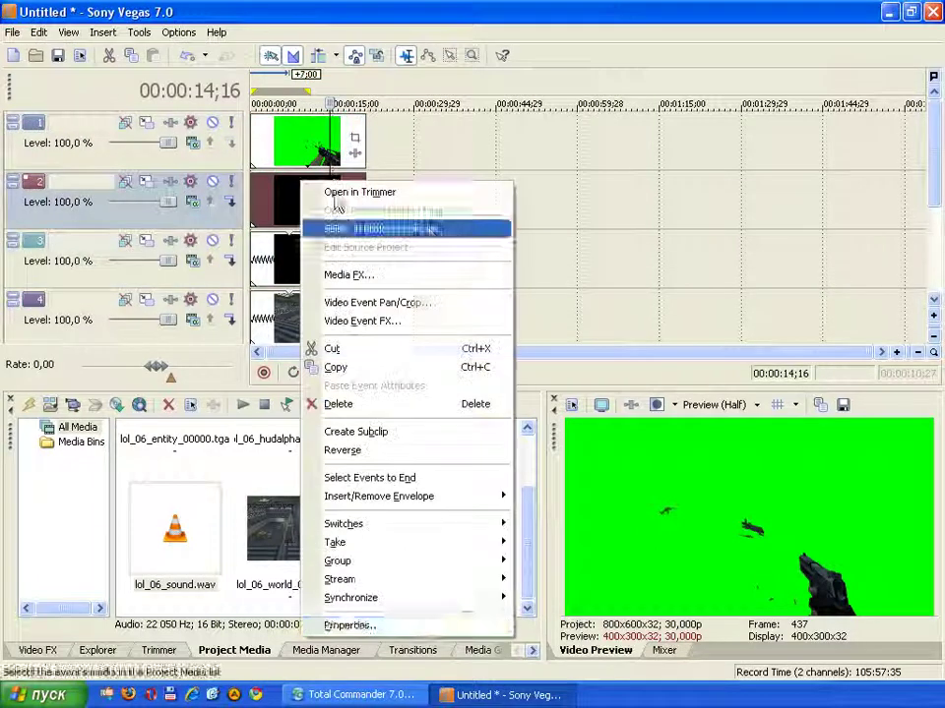
{"action": "left_click", "coordinate": [434, 626]}
{"action": "left_click", "coordinate": [444, 364]}
{"action": "type", "text": "3"}
{"action": "left_click", "coordinate": [519, 501]}
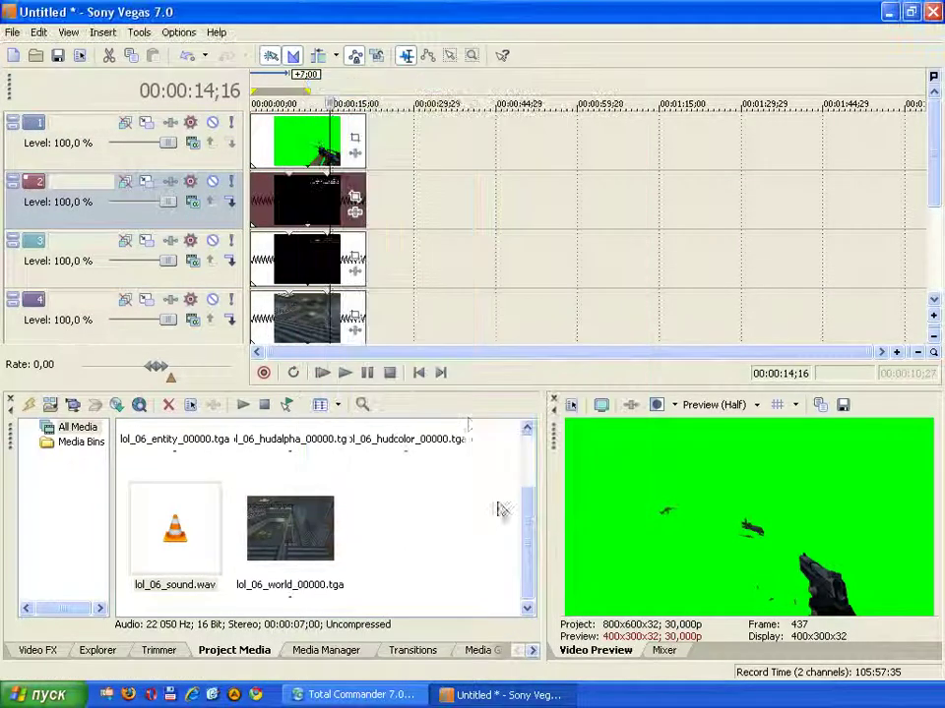
- Set the playback rate of the green-screen entity sequence clip to 3
{"action": "right_click", "coordinate": [325, 105]}
{"action": "right_click", "coordinate": [311, 126]}
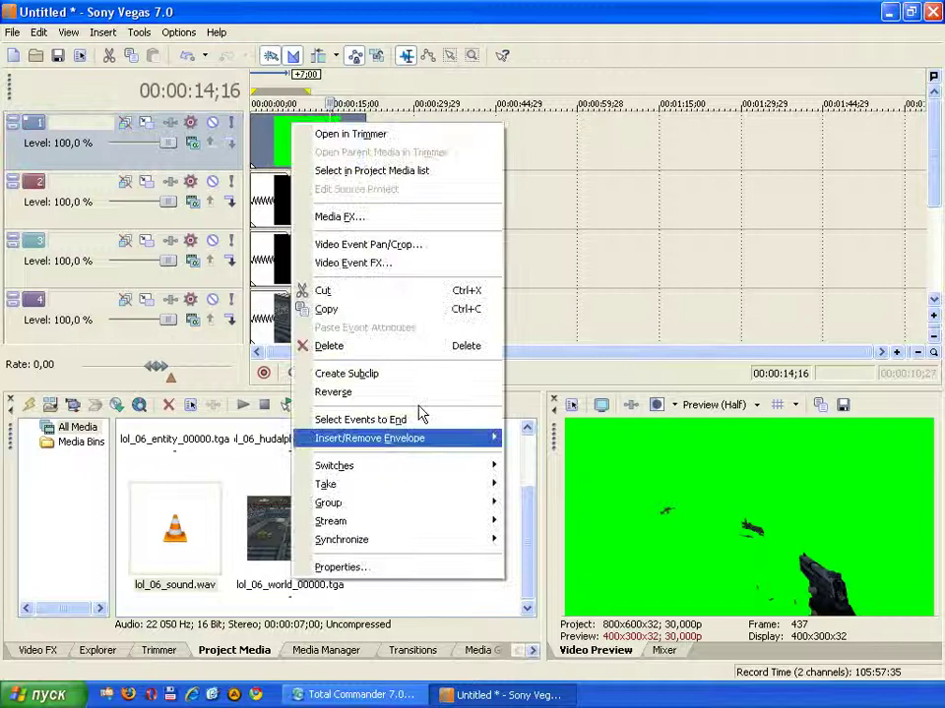
{"action": "left_click", "coordinate": [425, 568]}
{"action": "left_click_drag", "start_coordinate": [451, 365], "coordinate": [375, 366]}
{"action": "left_click", "coordinate": [512, 503]}
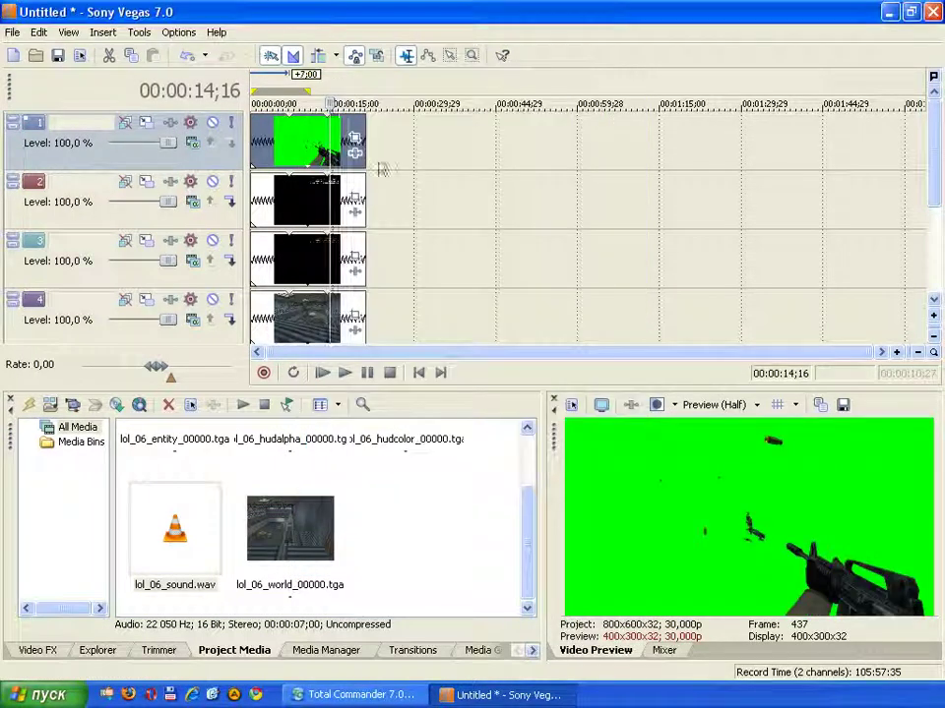
- Trim the ends of the entity, hudalpha, hudcolor and world clips to match the sound clip's length
{"action": "left_click_drag", "start_coordinate": [359, 137], "coordinate": [289, 137]}
{"action": "left_click_drag", "start_coordinate": [363, 189], "coordinate": [295, 188]}
{"action": "left_click_drag", "start_coordinate": [359, 249], "coordinate": [302, 254]}
{"action": "left_click_drag", "start_coordinate": [359, 312], "coordinate": [290, 313]}
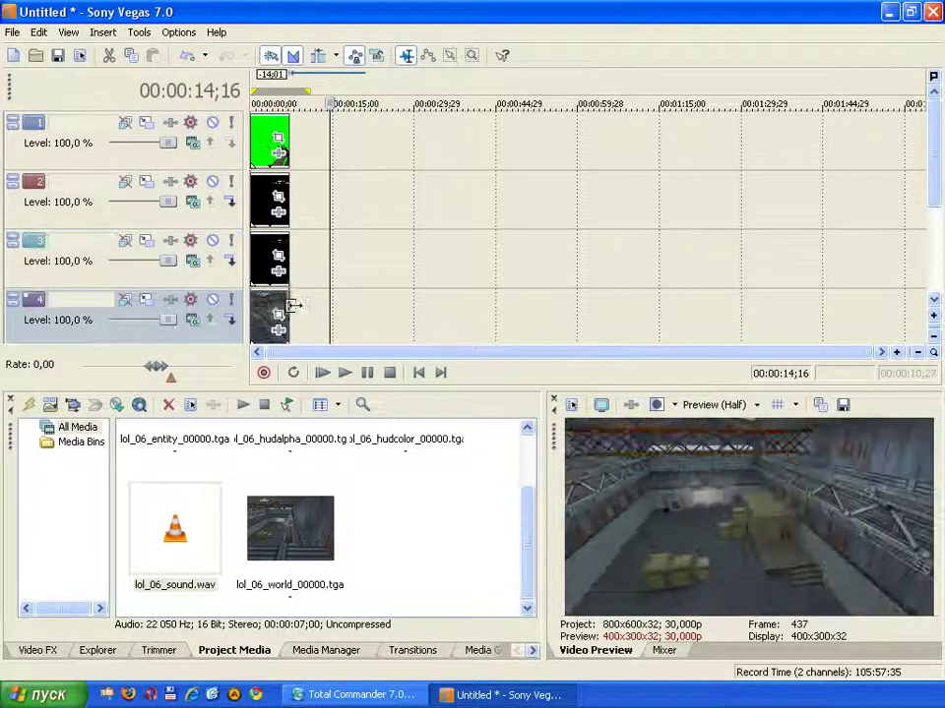
- Insert an empty video track between the hudalpha and hudcolor tracks
{"action": "mouse_move", "coordinate": [923, 183]}
{"action": "left_mouse_down"}
{"action": "mouse_move", "coordinate": [919, 238]}
{"action": "mouse_move", "coordinate": [921, 168]}
{"action": "left_mouse_up"}
{"action": "right_click", "coordinate": [310, 322]}
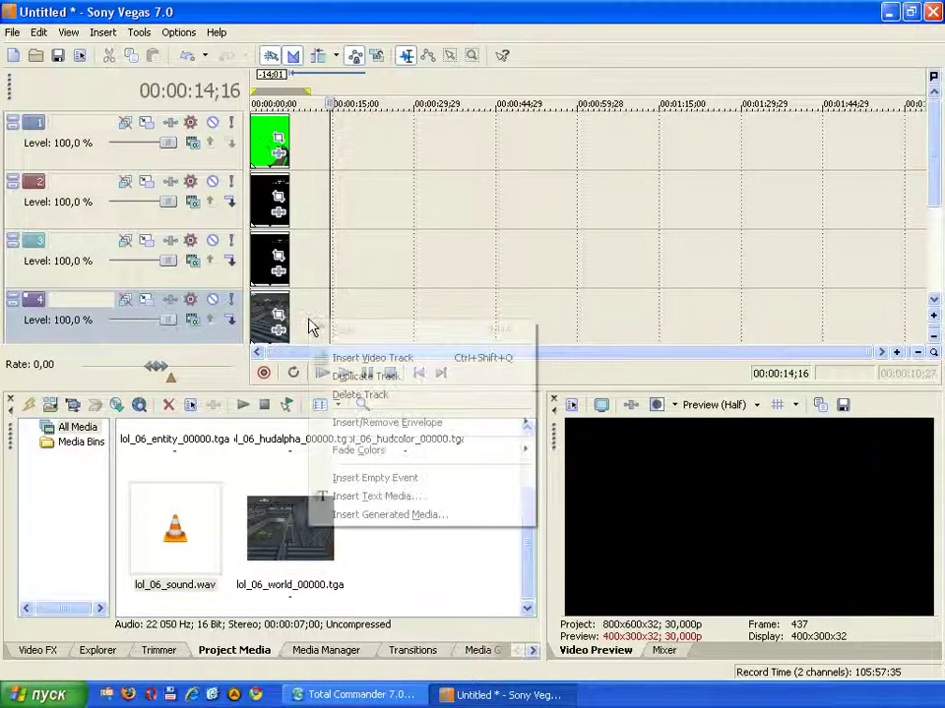
{"action": "left_click", "coordinate": [329, 268]}
{"action": "right_click", "coordinate": [330, 260]}
{"action": "left_click", "coordinate": [387, 297]}
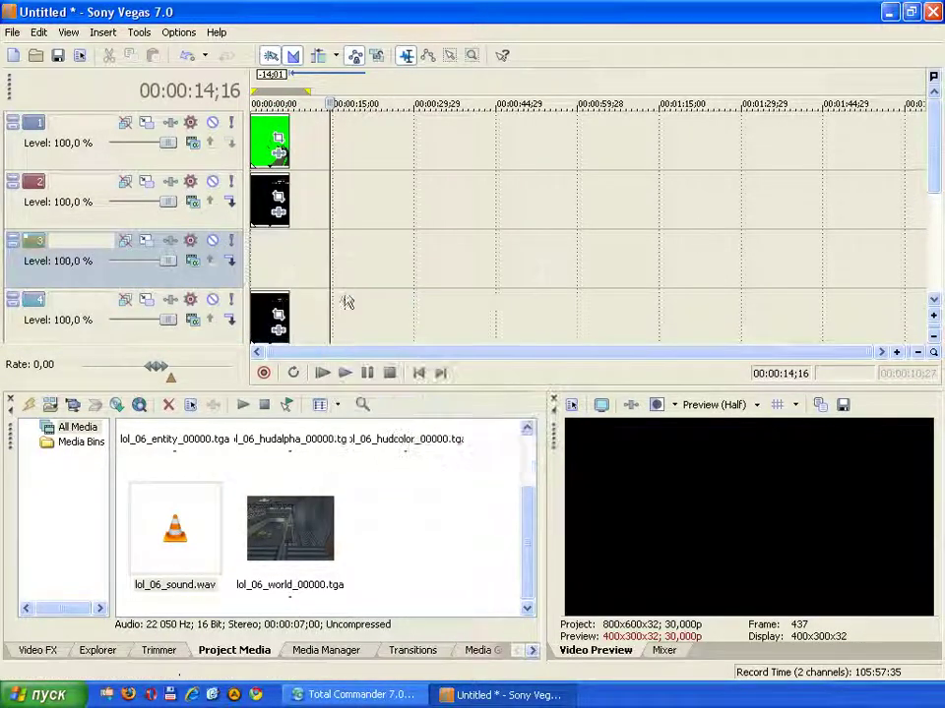
- Rearrange the clips so hudcolor is on track 1 and entity on track 4, leaving track 3 empty below hudalpha
{"action": "left_click_drag", "start_coordinate": [266, 324], "coordinate": [268, 264]}
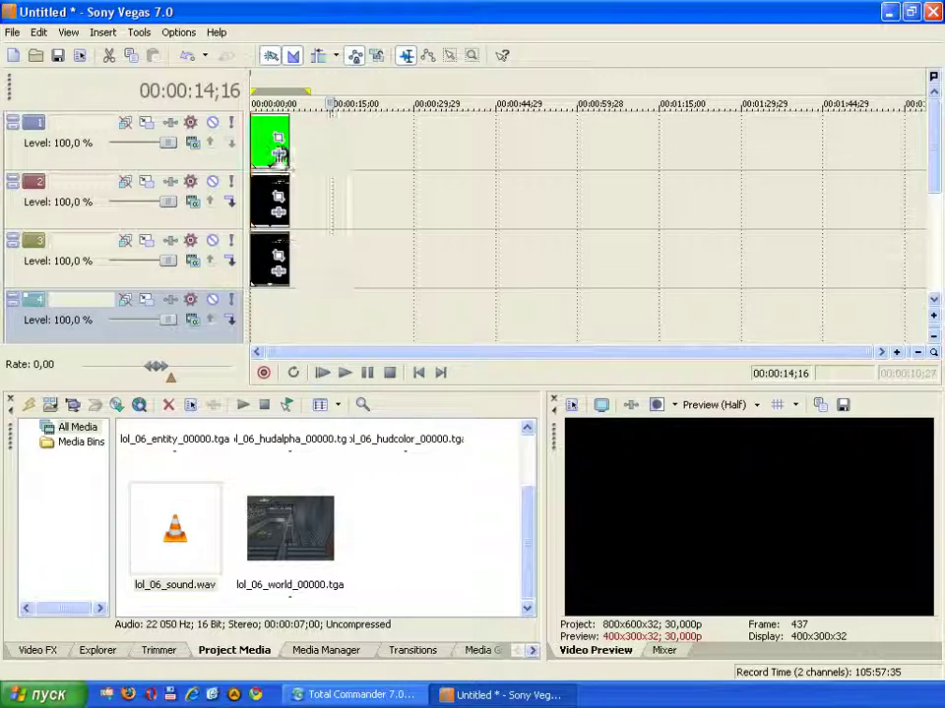
{"action": "left_click_drag", "start_coordinate": [270, 143], "coordinate": [270, 317]}
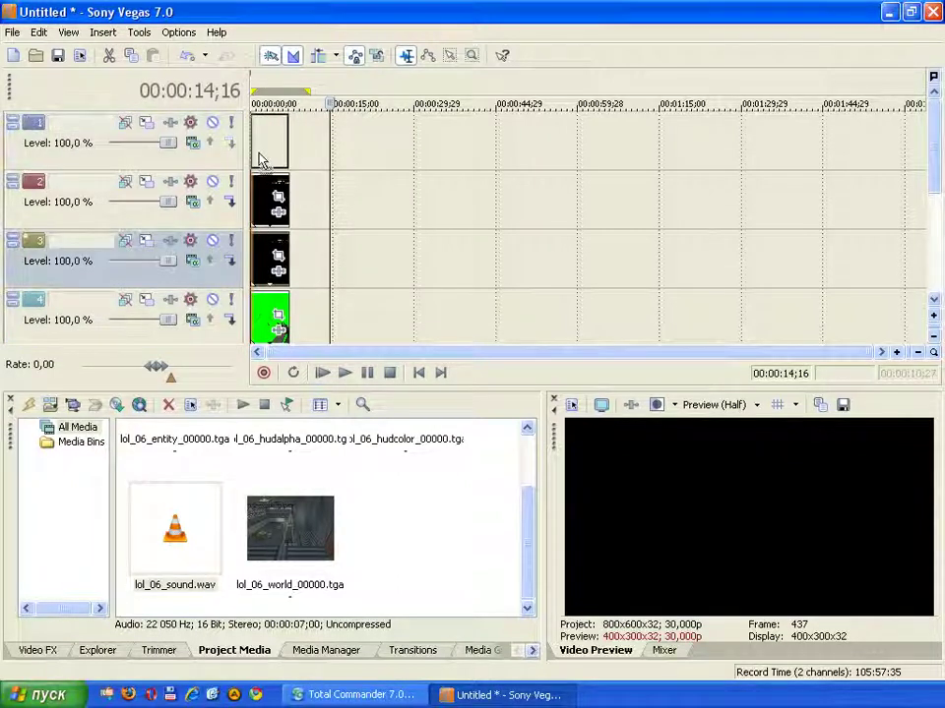
{"action": "left_click_drag", "start_coordinate": [268, 258], "coordinate": [267, 143]}
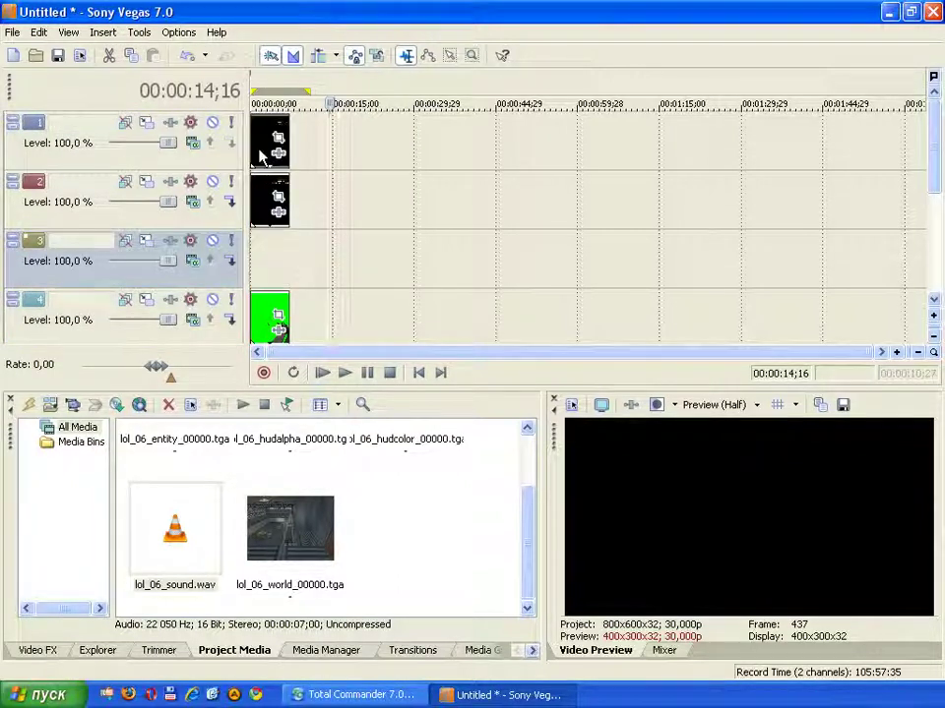
- Add a black Solid Color generated clip to track 3 and trim it to the length of the other clips
{"action": "left_click", "coordinate": [488, 653]}
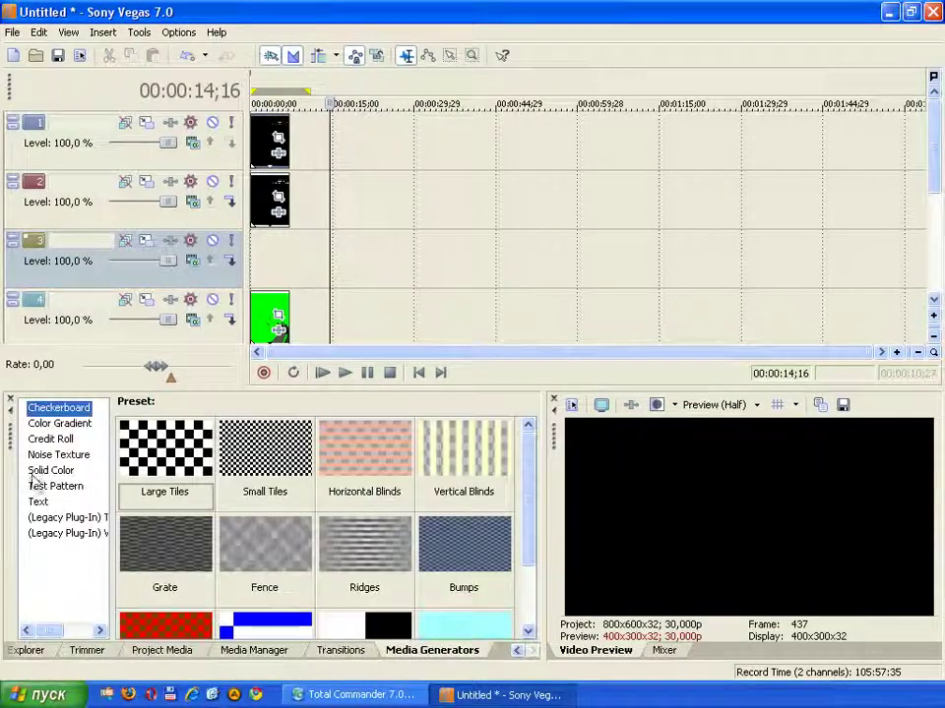
{"action": "left_click", "coordinate": [39, 473]}
{"action": "left_click_drag", "start_coordinate": [233, 459], "coordinate": [289, 251]}
{"action": "left_click", "coordinate": [598, 66]}
{"action": "left_click", "coordinate": [265, 258]}
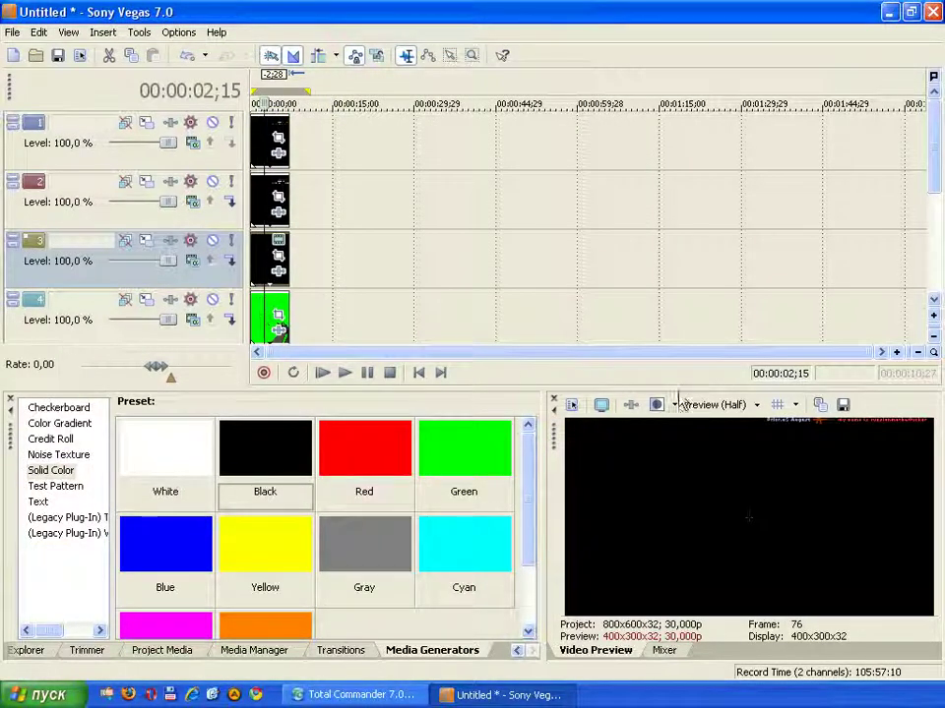
- Enlarge the video preview area and set the compositing mode of track 1 to Add
{"action": "left_click_drag", "start_coordinate": [678, 389], "coordinate": [672, 323]}
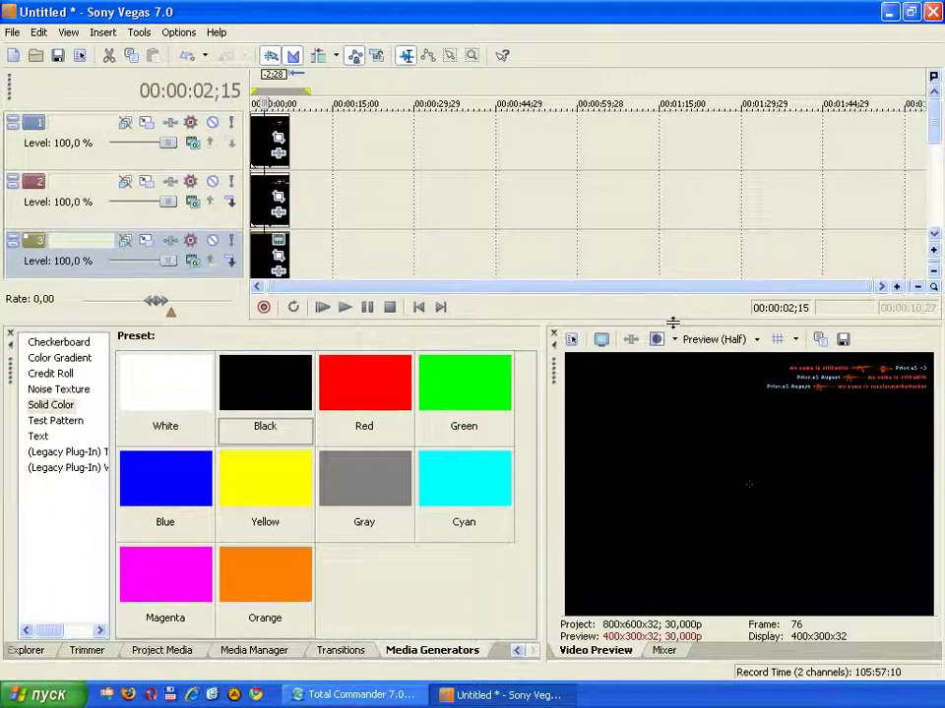
{"action": "left_click_drag", "start_coordinate": [547, 380], "coordinate": [469, 377]}
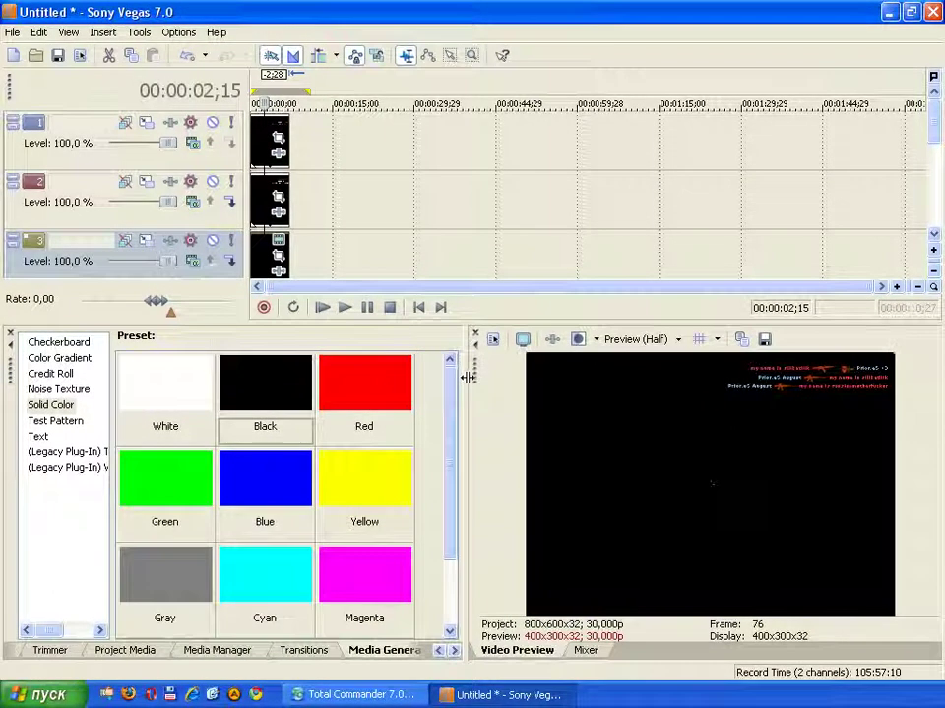
{"action": "left_click", "coordinate": [193, 144]}
{"action": "left_click", "coordinate": [221, 212]}
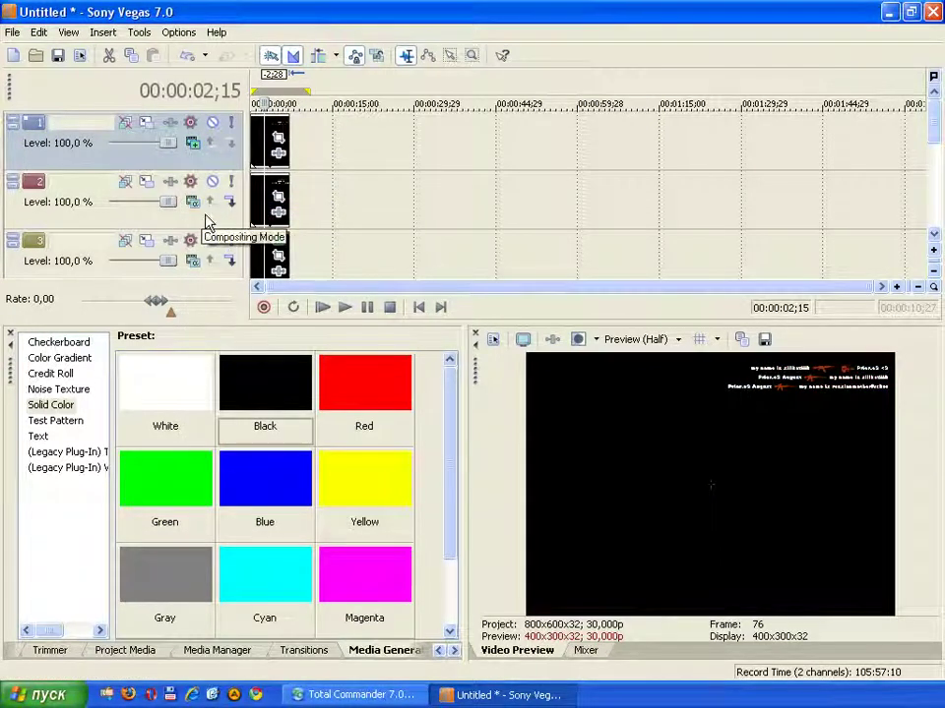
- Make the black track 3 a compositing child of track 2 and set track 2's compositing mode to Multiply
{"action": "scroll", "coordinate": [938, 143], "scroll_direction": "down", "scroll_amount": 1}
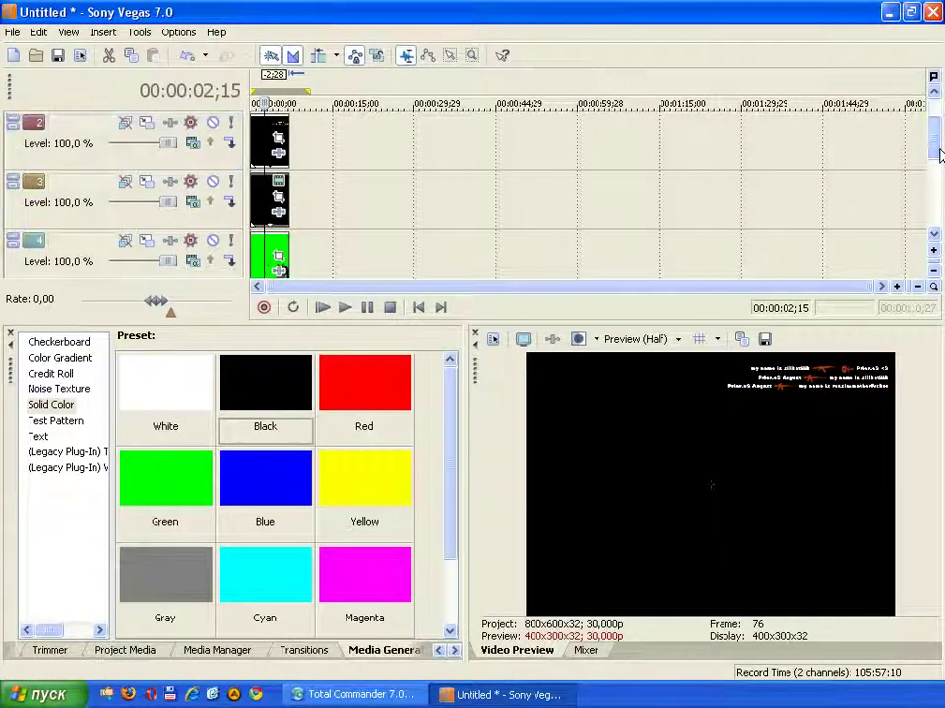
{"action": "left_click", "coordinate": [233, 207]}
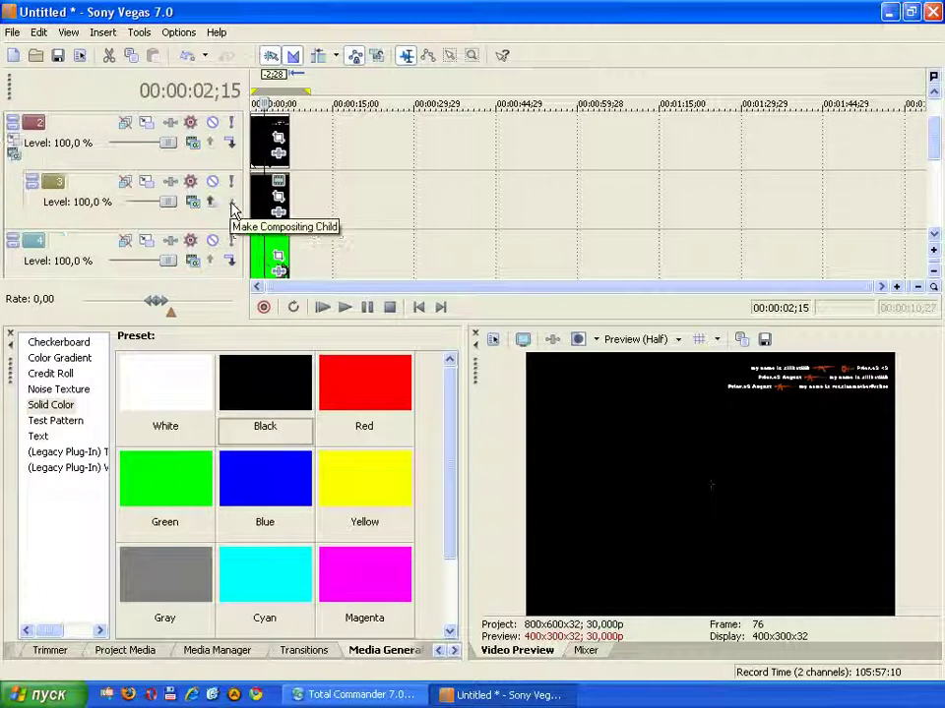
{"action": "left_click", "coordinate": [193, 145]}
{"action": "left_click", "coordinate": [248, 247]}
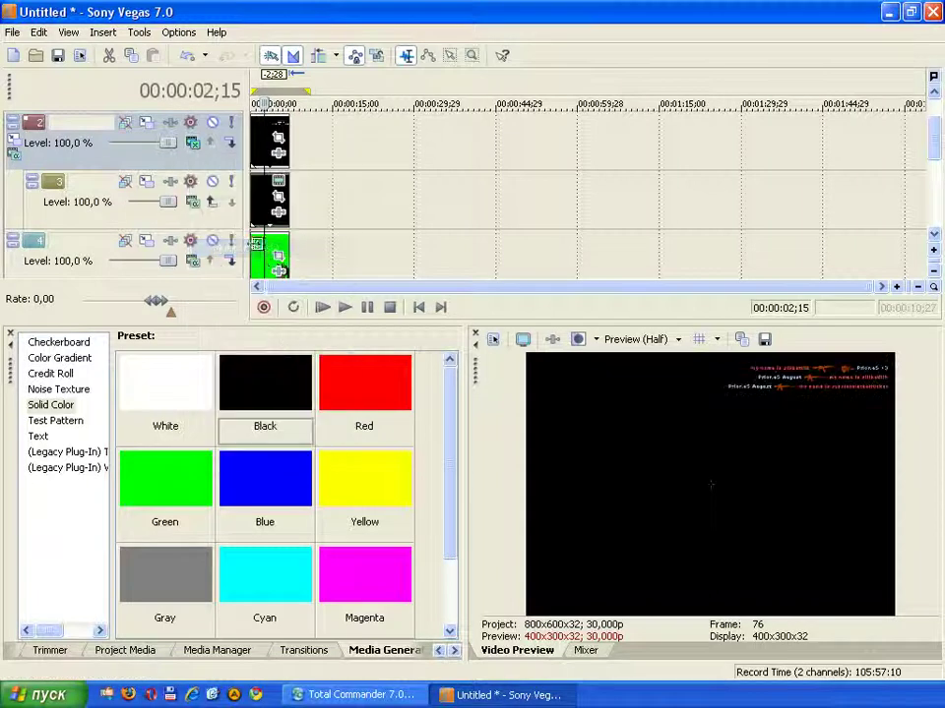
- Apply the Mask Generator effect's Luminance Mask preset to the hudalpha clip on track 2
{"action": "scroll", "coordinate": [17, 657], "scroll_direction": "up", "scroll_amount": 6}
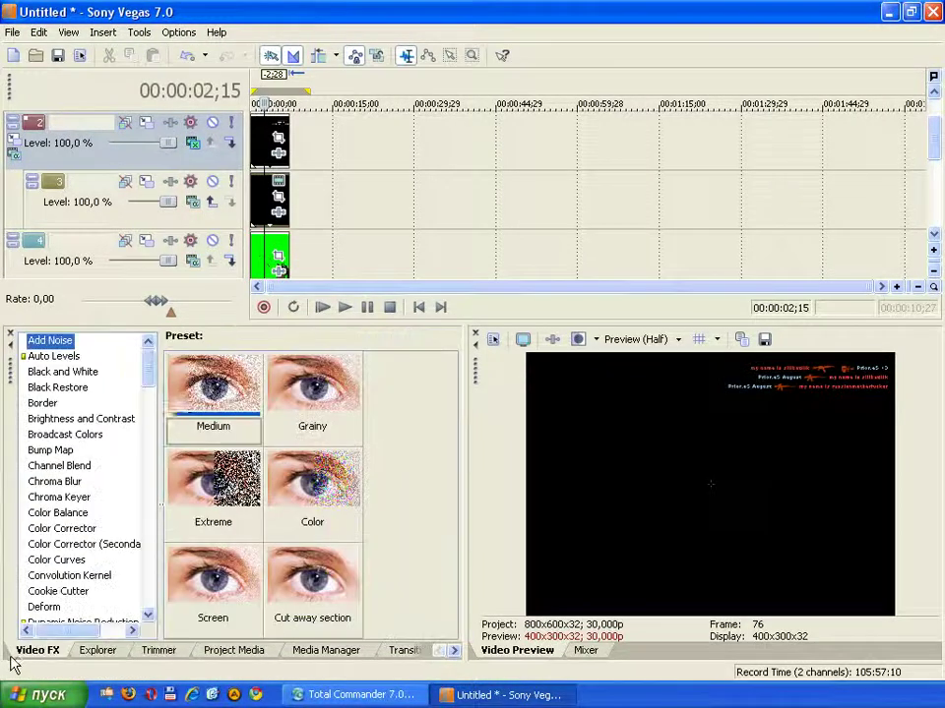
{"action": "scroll", "coordinate": [152, 385], "scroll_direction": "down", "scroll_amount": 1}
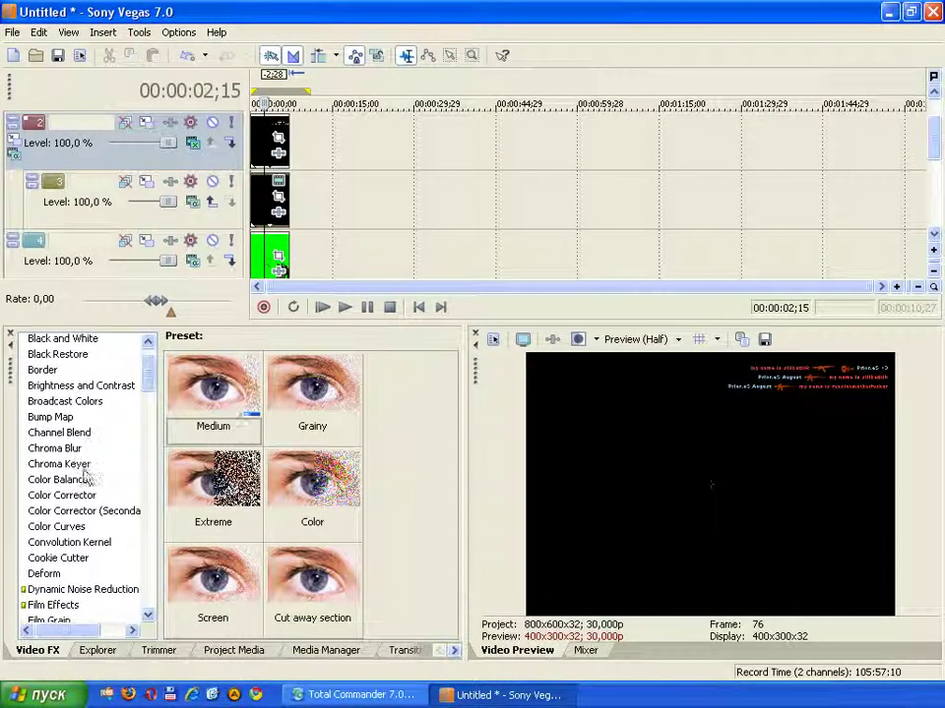
{"action": "left_click_drag", "start_coordinate": [148, 383], "coordinate": [147, 411]}
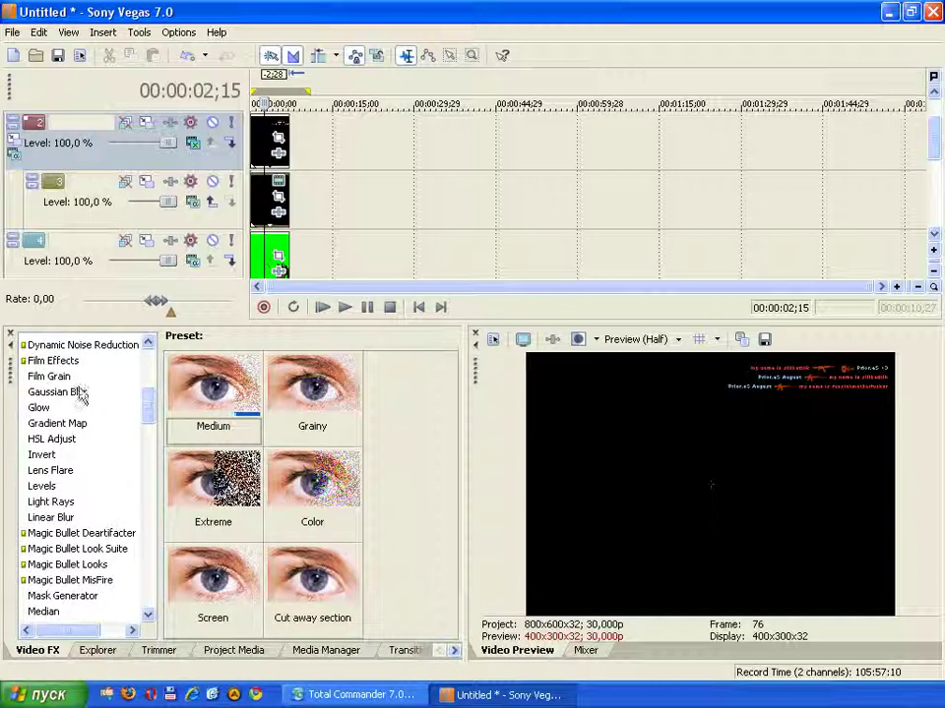
{"action": "left_click", "coordinate": [88, 596]}
{"action": "left_click_drag", "start_coordinate": [213, 389], "coordinate": [273, 185]}
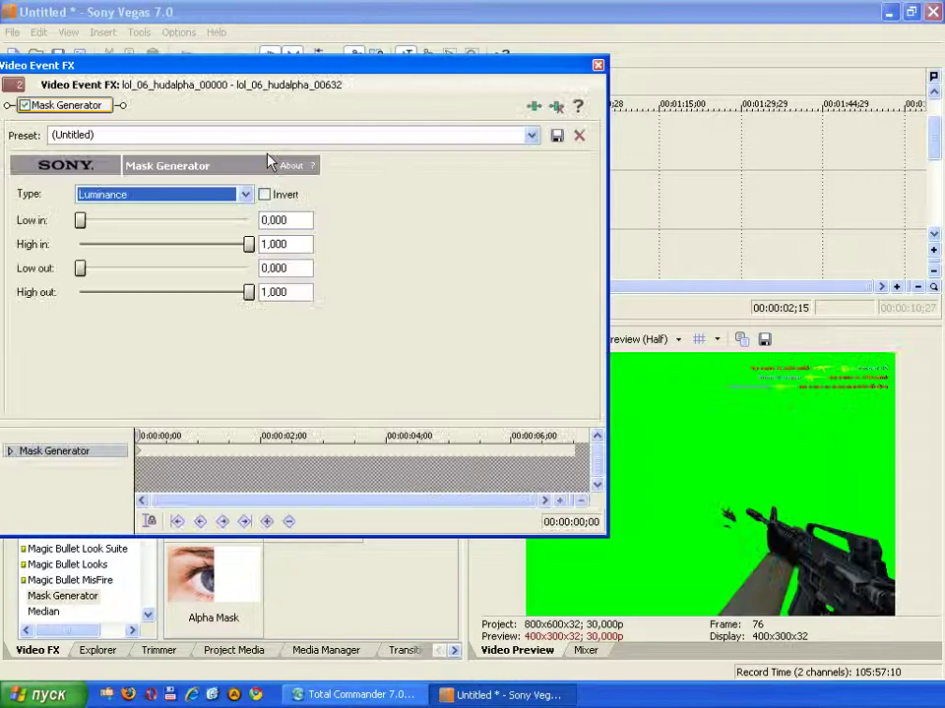
{"action": "left_click", "coordinate": [598, 65]}
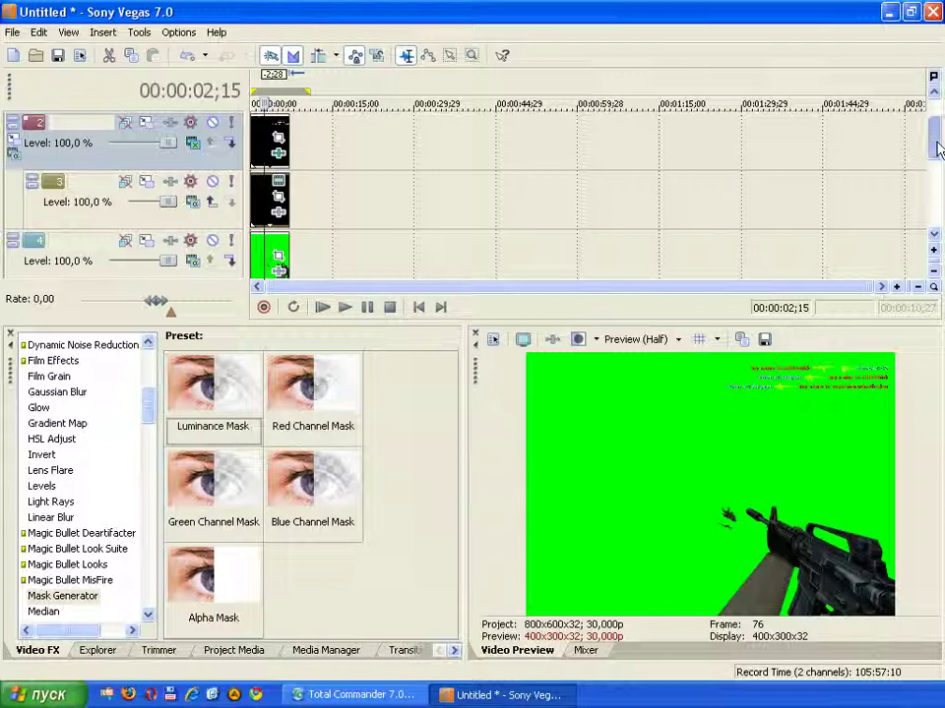
- Apply the Chroma Keyer effect's Pure Green Screen preset to the entity clip on track 4
{"action": "scroll", "coordinate": [150, 399], "scroll_direction": "up", "scroll_amount": 6}
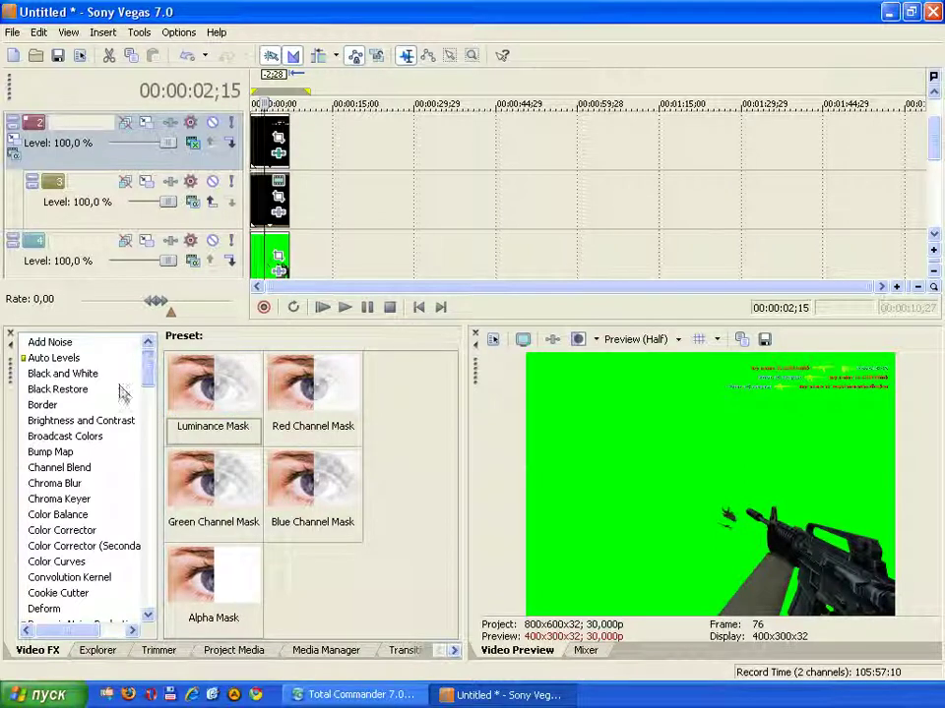
{"action": "left_click", "coordinate": [57, 502]}
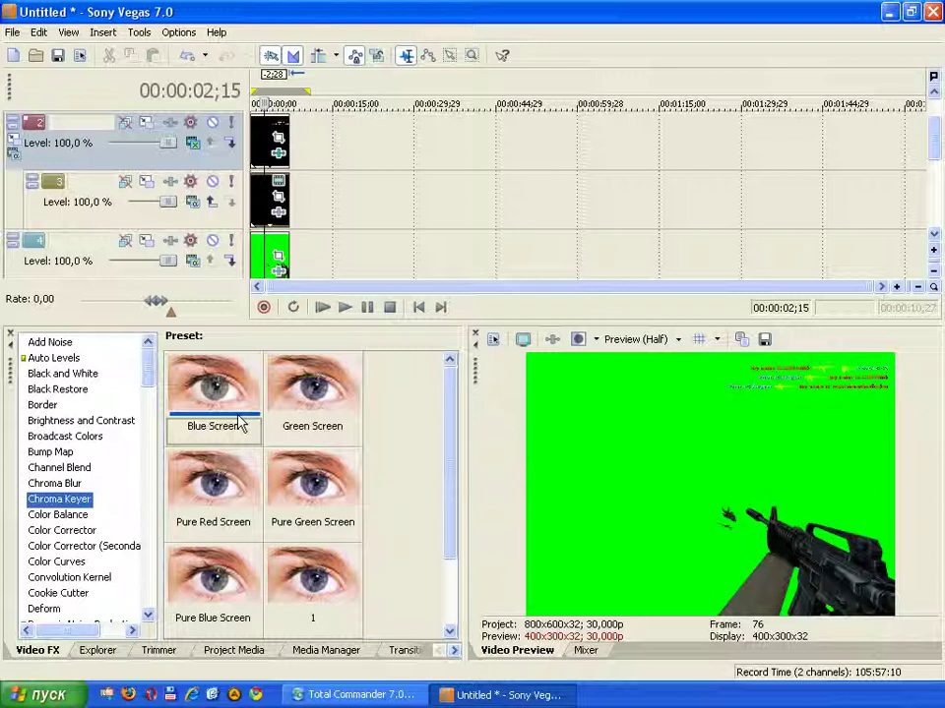
{"action": "left_click_drag", "start_coordinate": [312, 482], "coordinate": [270, 264]}
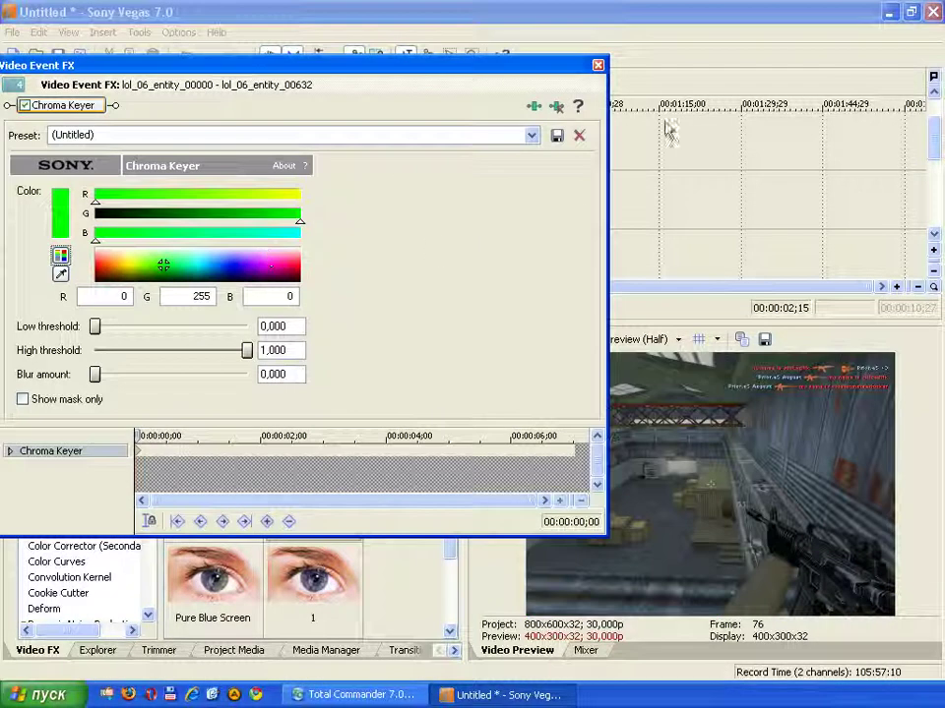
{"action": "left_click", "coordinate": [597, 66]}
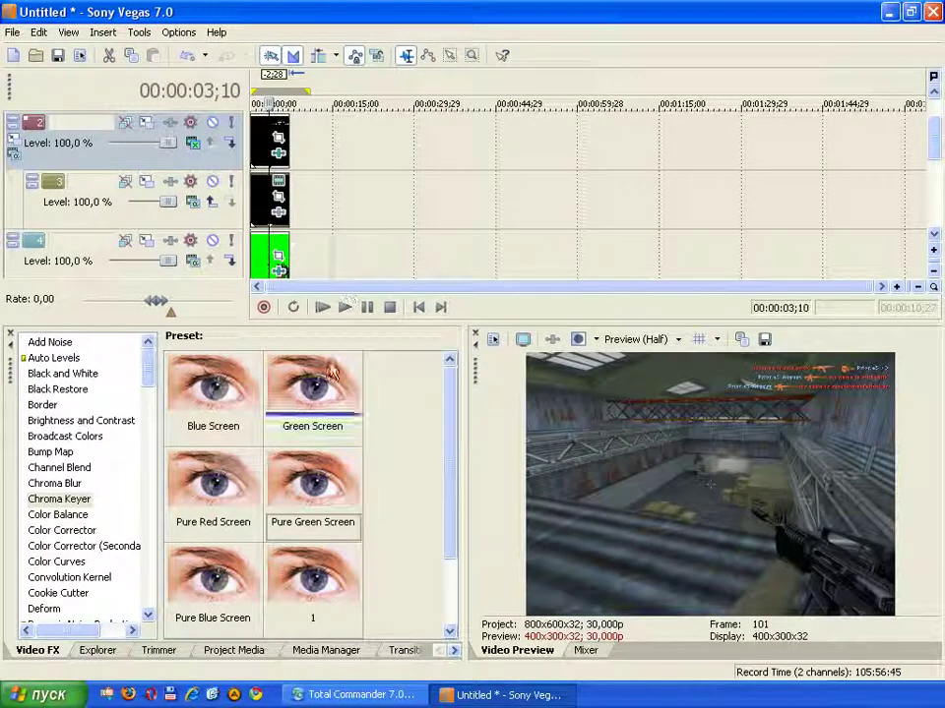
- Play the composite in an undocked, enlarged video preview at Preview (Full) quality
{"action": "left_click_drag", "start_coordinate": [476, 364], "coordinate": [149, 183]}
{"action": "left_click", "coordinate": [260, 175]}
{"action": "mouse_move", "coordinate": [281, 210]}
{"action": "left_click", "coordinate": [380, 230]}
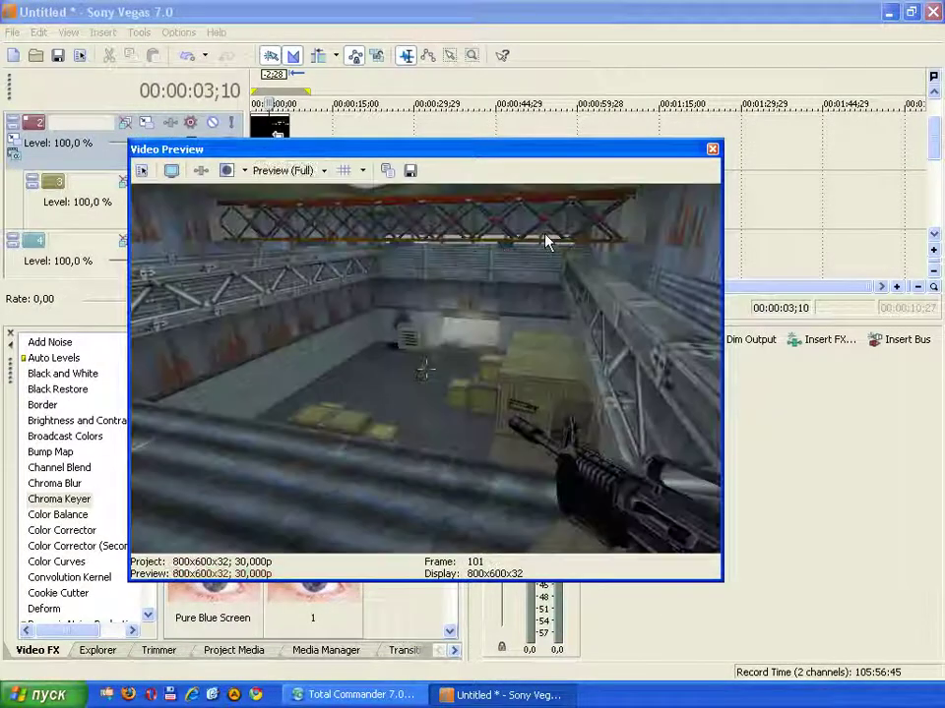
{"action": "left_click_drag", "start_coordinate": [721, 581], "coordinate": [895, 681]}
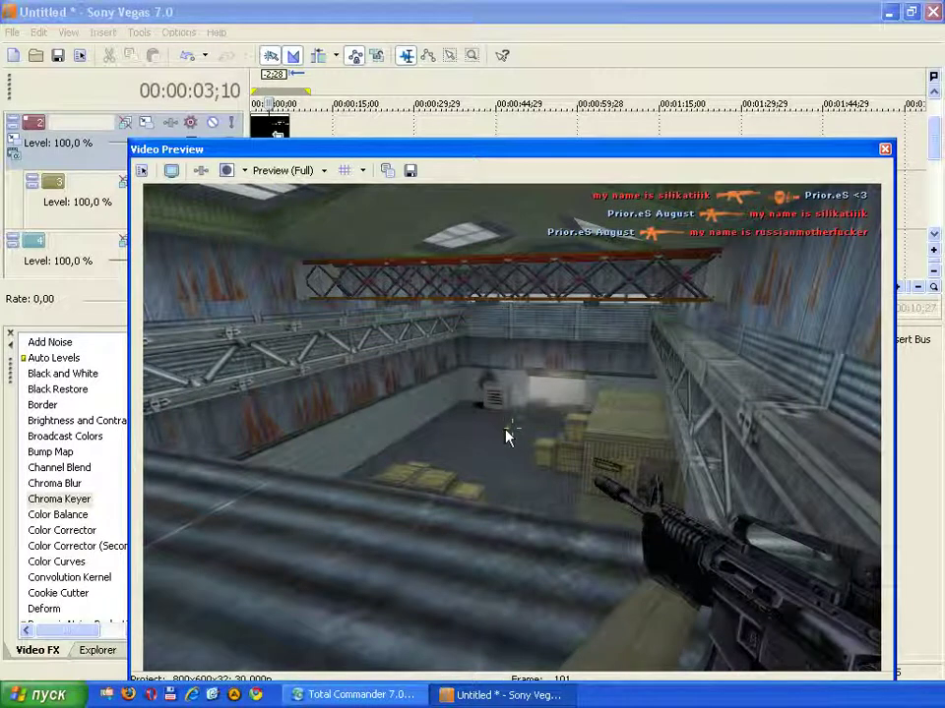
{"action": "left_click", "coordinate": [253, 6]}
{"action": "key", "text": "space"}
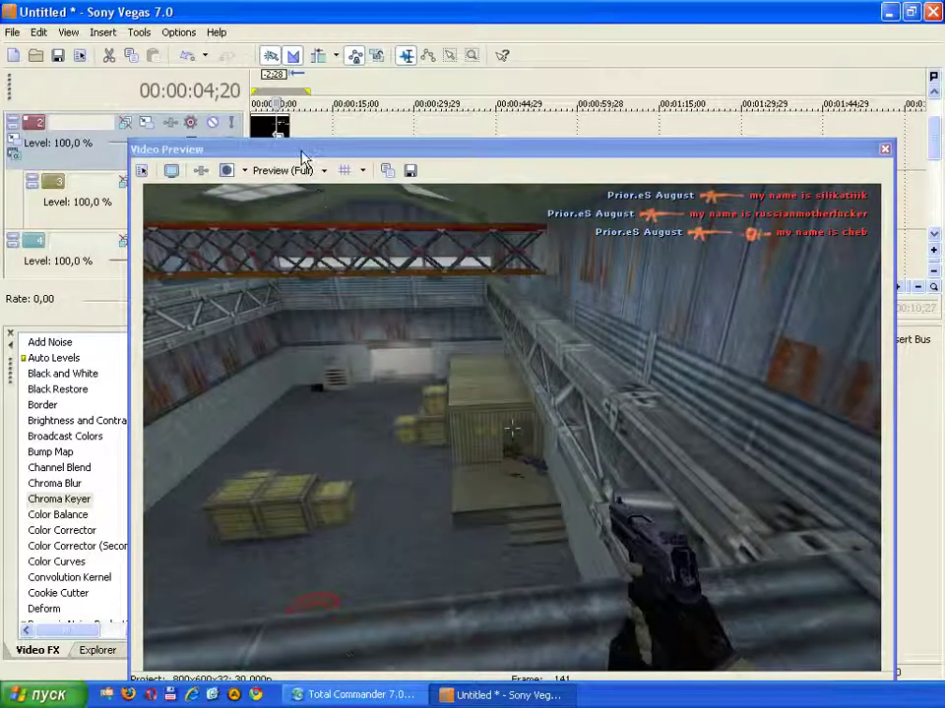
- Dock the video preview again, widen it slightly and set its quality to Preview (Half)
{"action": "left_click_drag", "start_coordinate": [304, 158], "coordinate": [626, 389]}
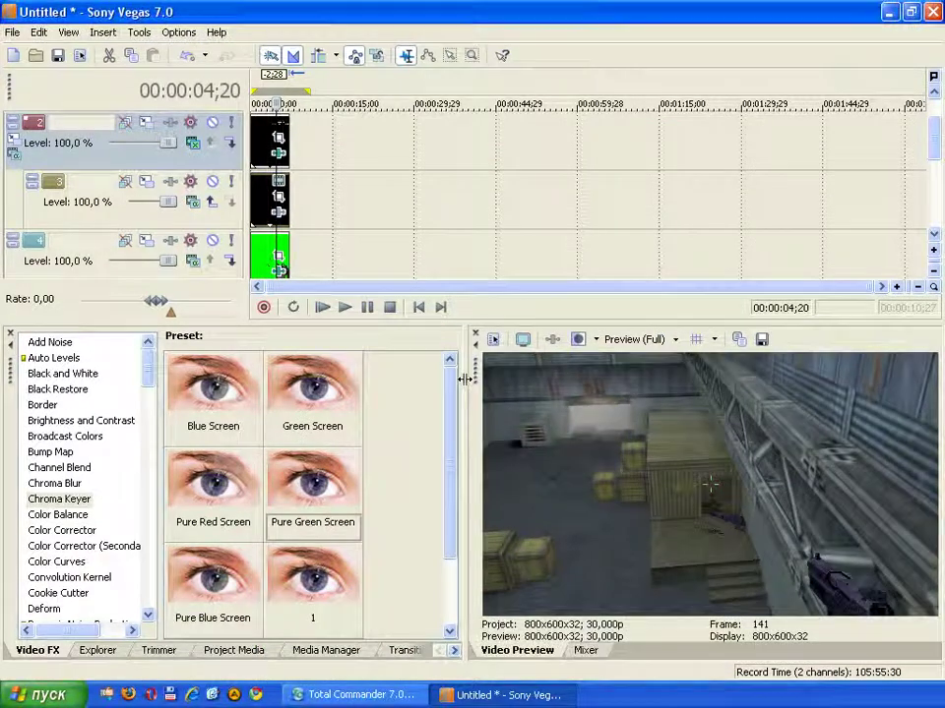
{"action": "left_click_drag", "start_coordinate": [470, 387], "coordinate": [449, 379]}
{"action": "left_click", "coordinate": [615, 339]}
{"action": "left_click", "coordinate": [713, 415]}
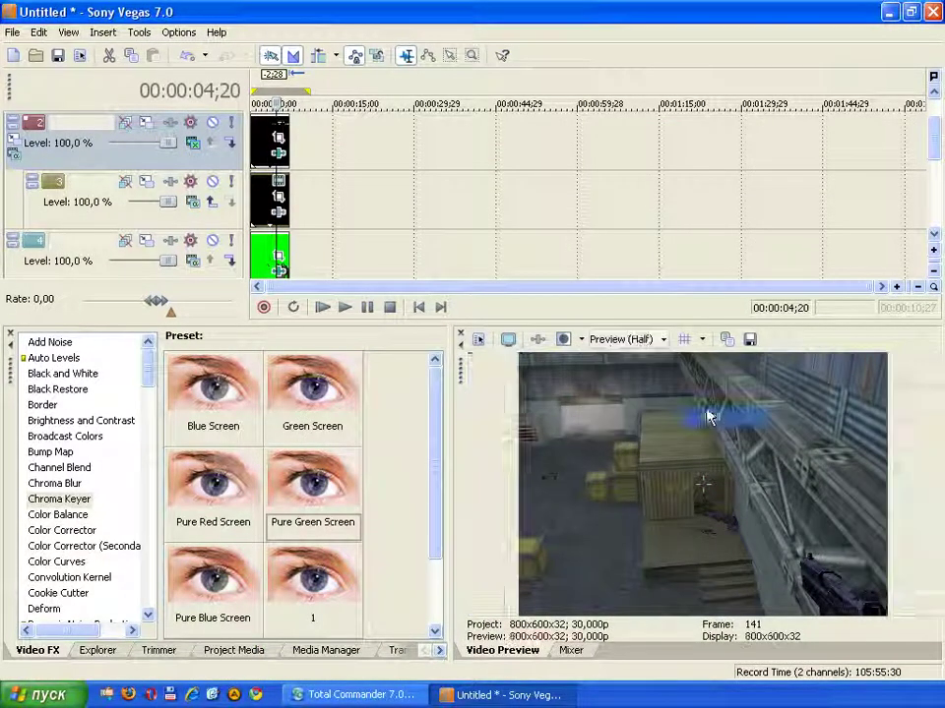
{"action": "mouse_move", "coordinate": [939, 154]}
{"action": "left_mouse_down"}
{"action": "mouse_move", "coordinate": [938, 236]}
{"action": "mouse_move", "coordinate": [938, 155]}
{"action": "left_mouse_up"}
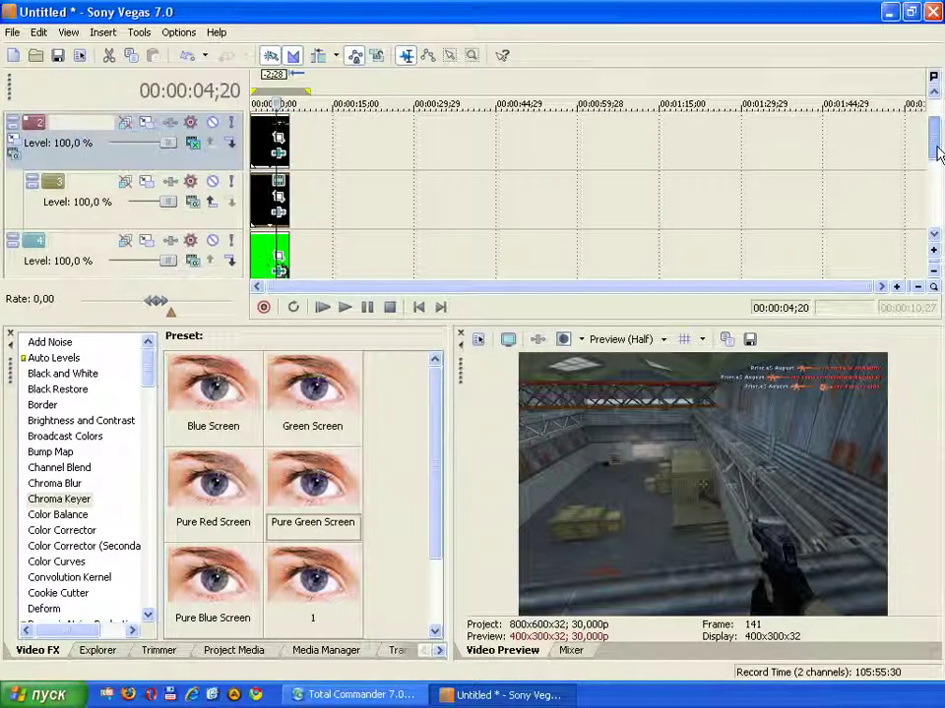
{"action": "left_click", "coordinate": [316, 205]}
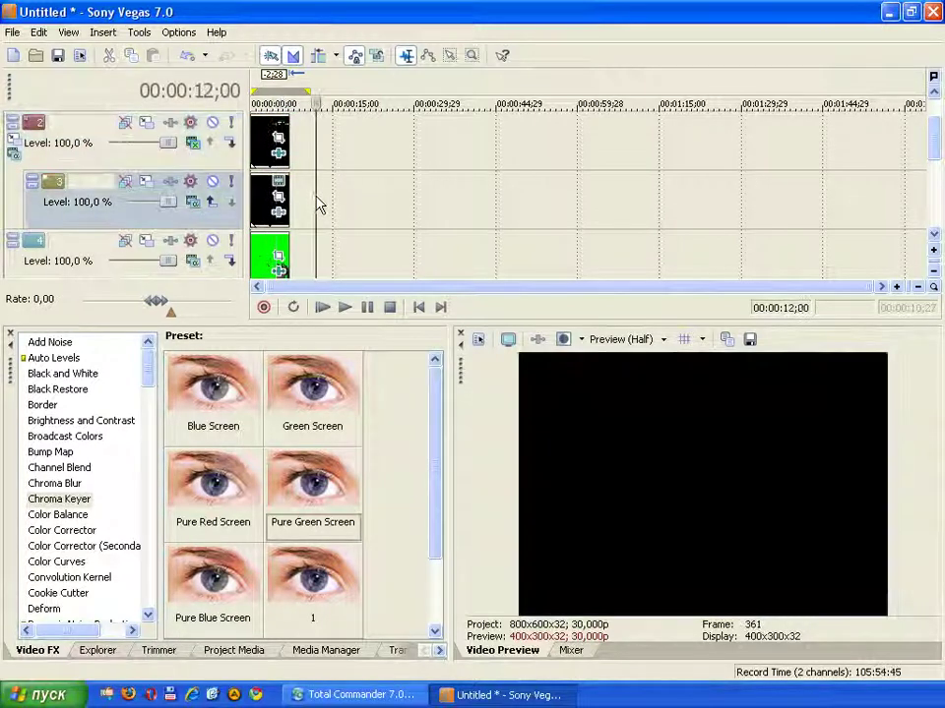
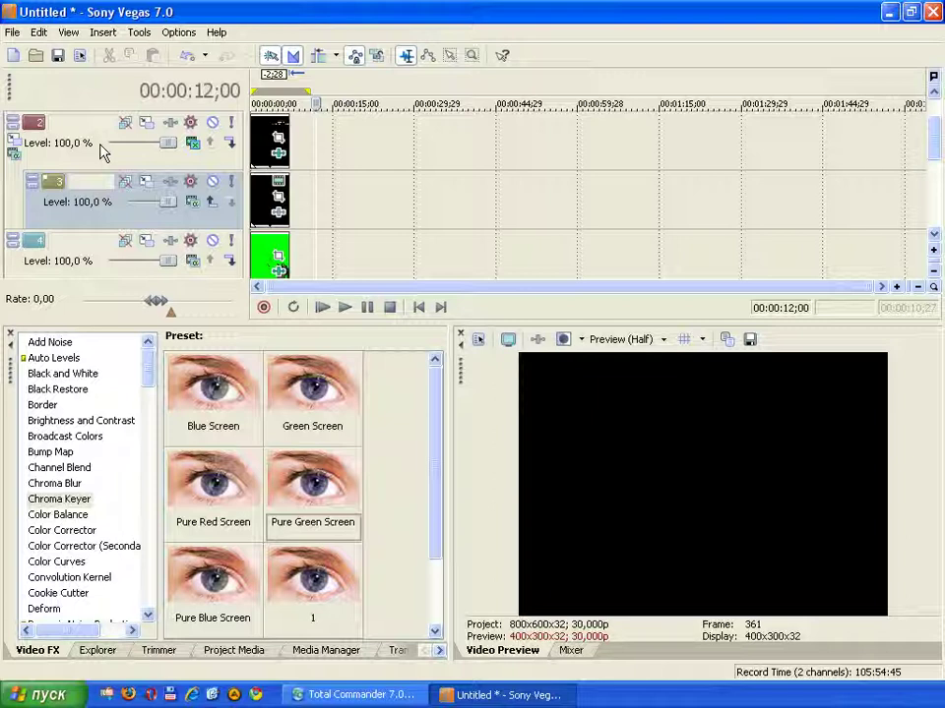
- Close the project without saving and create a new 800x600 project at 30,000 fps with progressive scan
{"action": "left_click", "coordinate": [12, 32]}
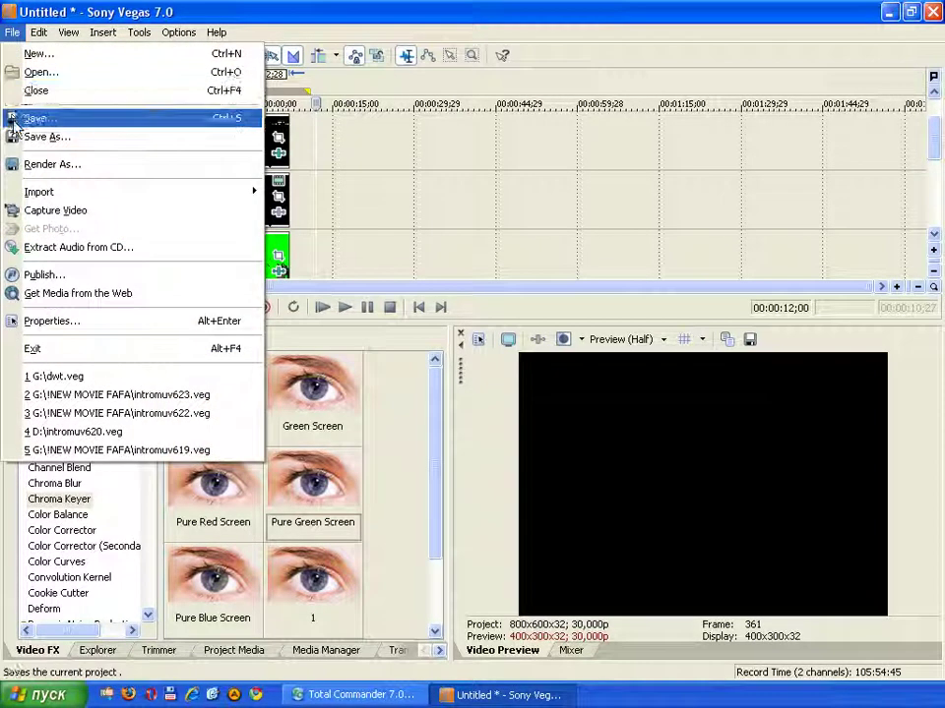
{"action": "left_click", "coordinate": [29, 93]}
{"action": "left_click", "coordinate": [473, 277]}
{"action": "left_click", "coordinate": [12, 32]}
{"action": "left_click", "coordinate": [39, 54]}
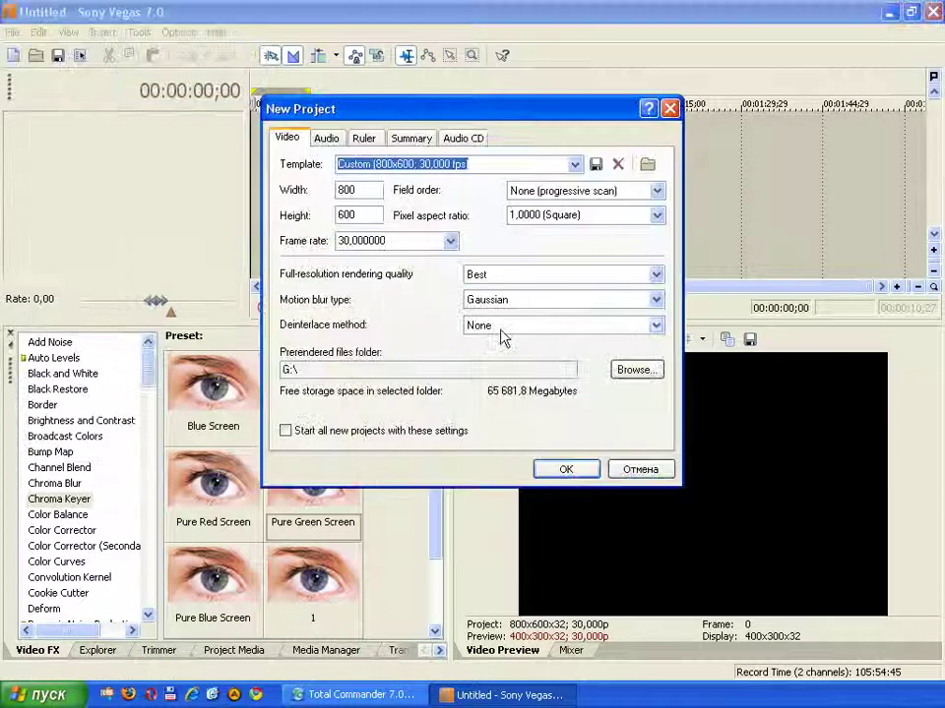
{"action": "left_click", "coordinate": [564, 468]}
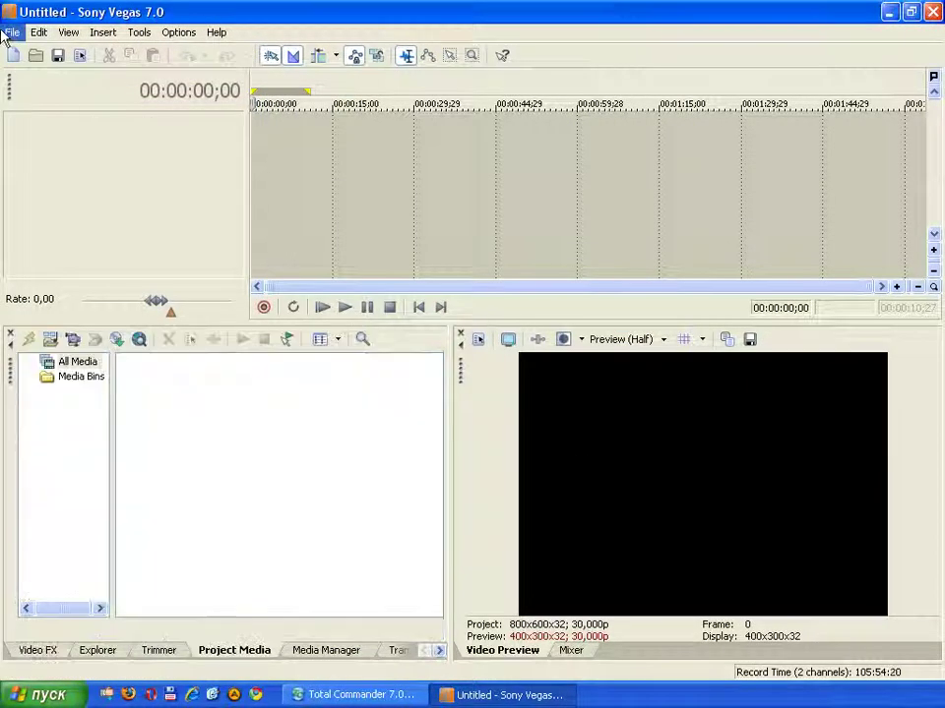
- Import the lol_10_all TGA files as a 30,000 fps image sequence and place it at the start of a new track
{"action": "left_click", "coordinate": [12, 32]}
{"action": "mouse_move", "coordinate": [57, 191]}
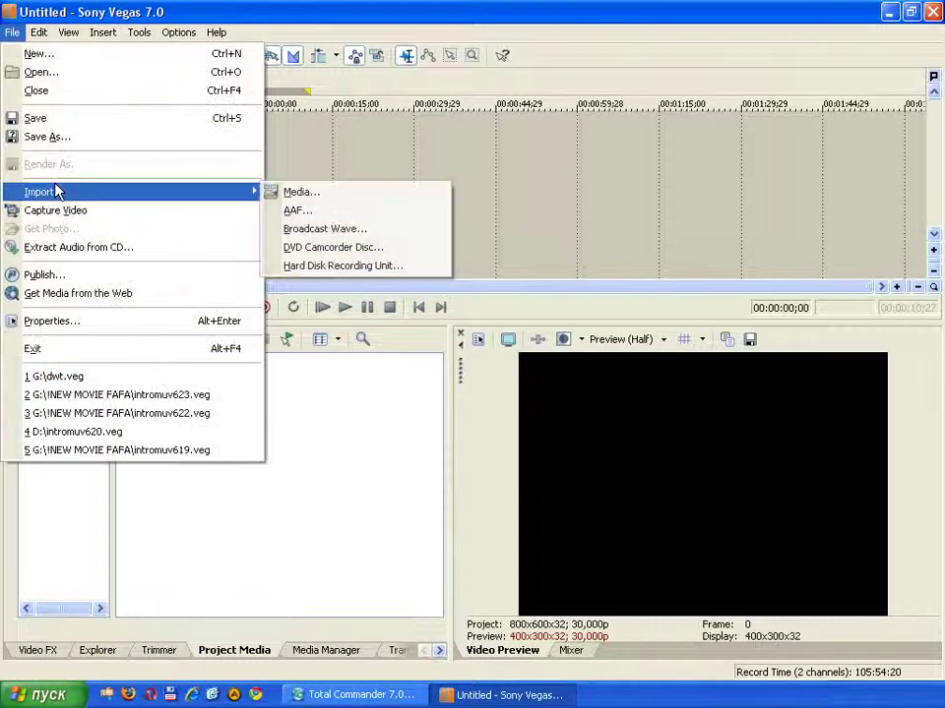
{"action": "left_click", "coordinate": [299, 192]}
{"action": "left_click", "coordinate": [357, 120]}
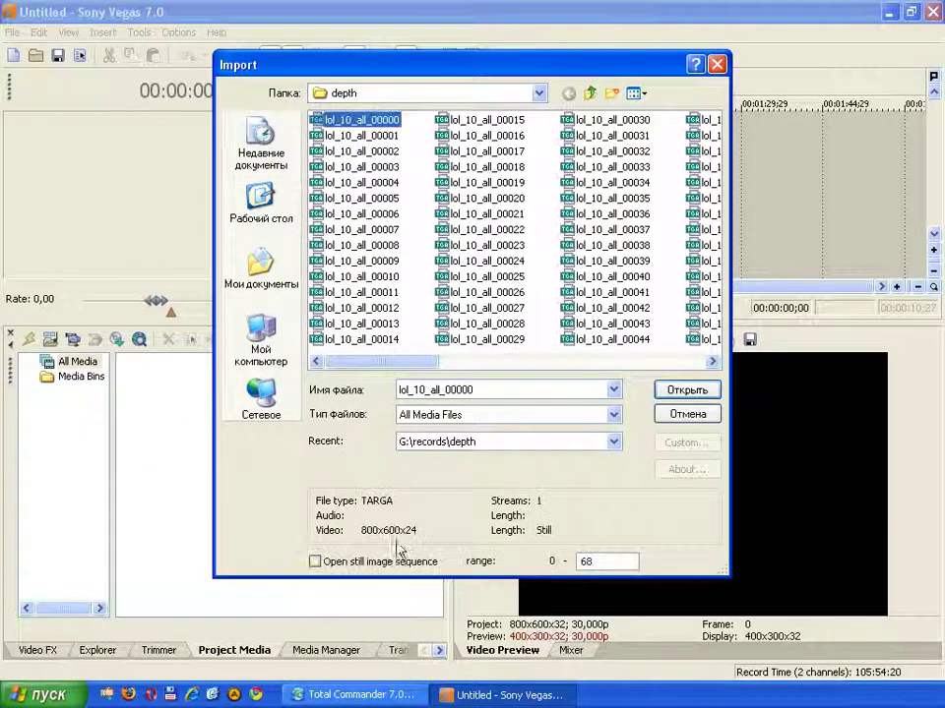
{"action": "left_click", "coordinate": [680, 397]}
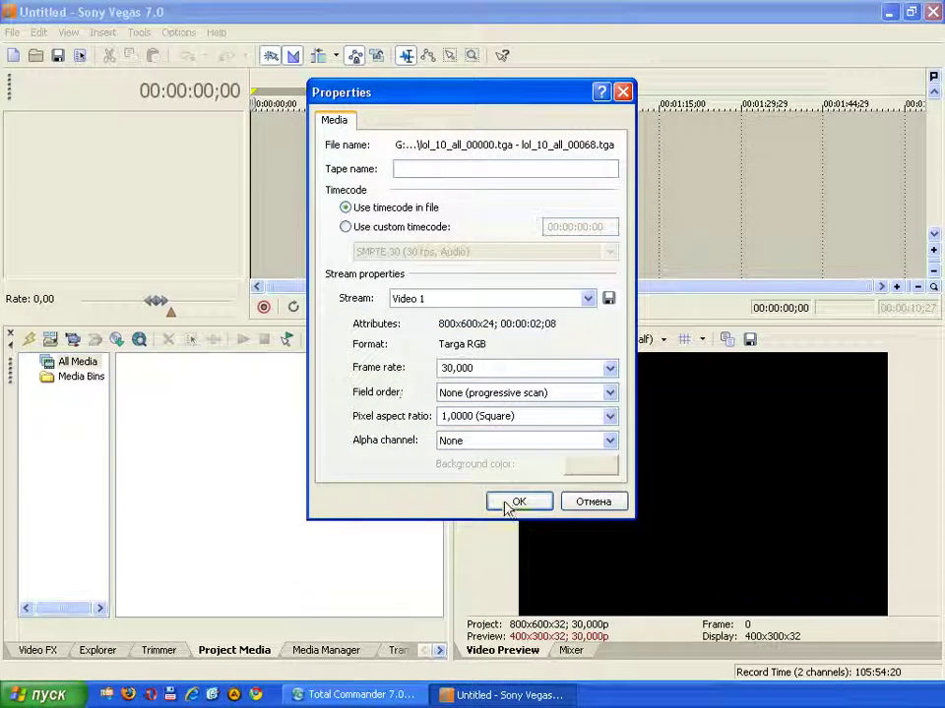
{"action": "left_click", "coordinate": [512, 500]}
{"action": "left_click_drag", "start_coordinate": [174, 404], "coordinate": [253, 189]}
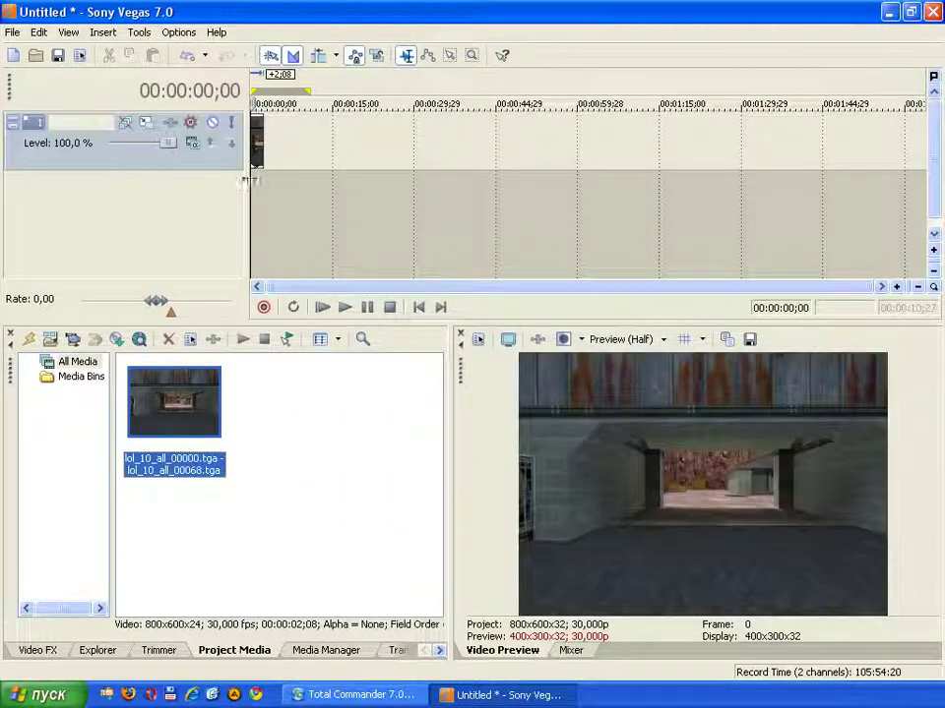
- Import the lol_10_depthall TGA files as a 30,000 fps image sequence and place it on a second track below the first
{"action": "left_click", "coordinate": [12, 32]}
{"action": "mouse_move", "coordinate": [70, 190]}
{"action": "left_click", "coordinate": [313, 190]}
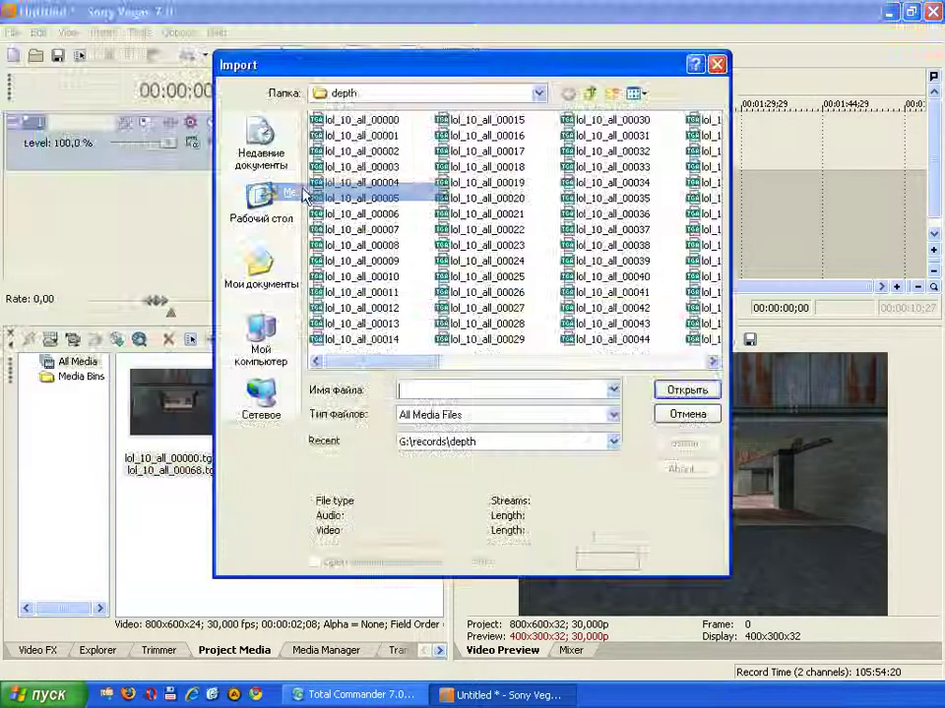
{"action": "left_click_drag", "start_coordinate": [365, 364], "coordinate": [460, 366]}
{"action": "left_click", "coordinate": [492, 261]}
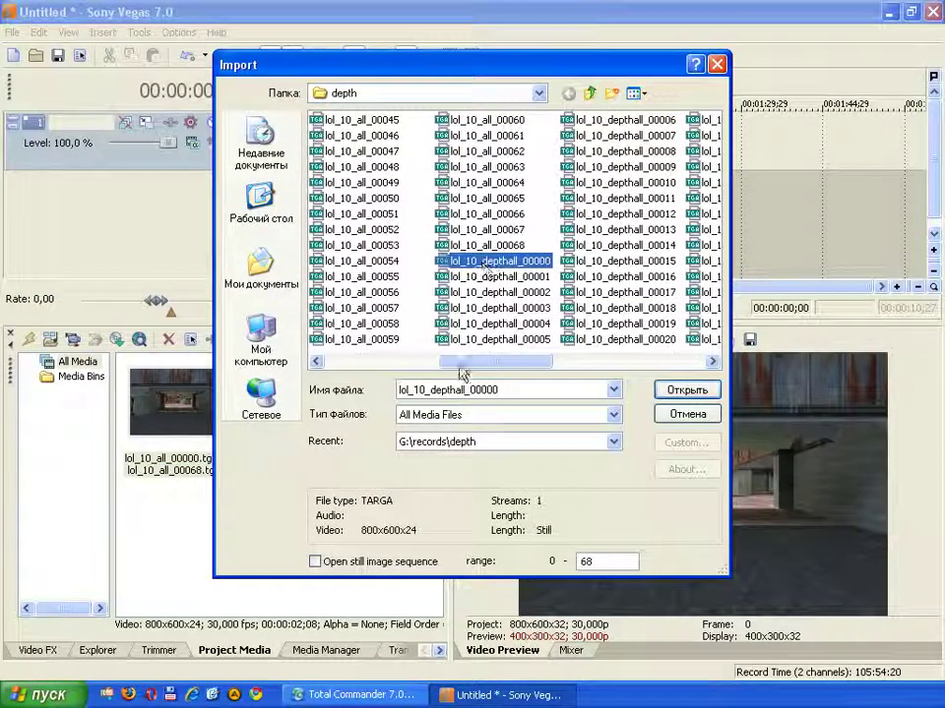
{"action": "left_click", "coordinate": [672, 390]}
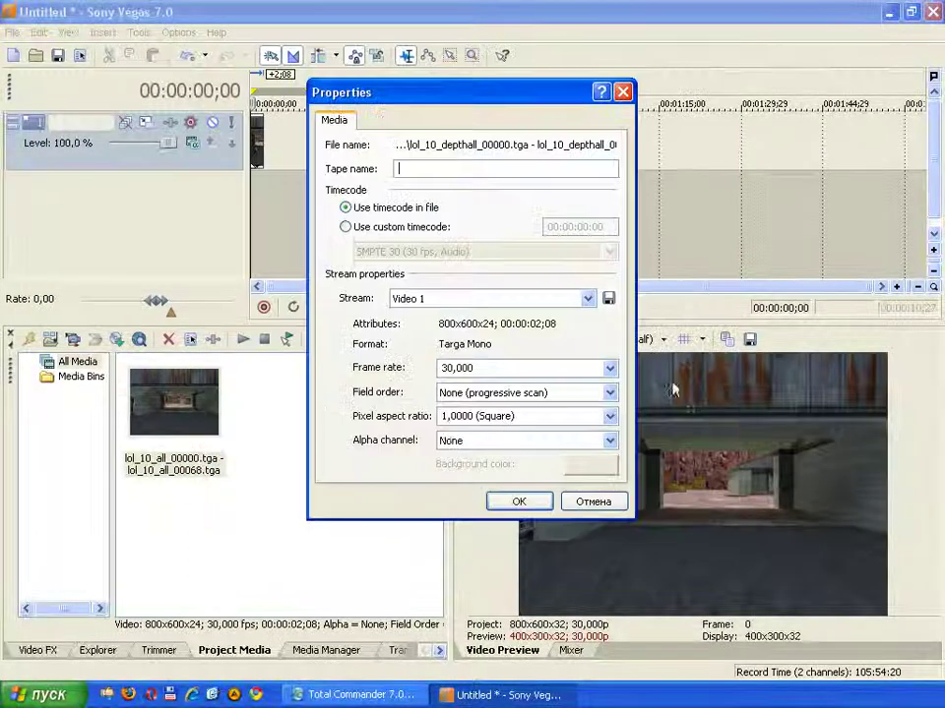
{"action": "left_click", "coordinate": [516, 503]}
{"action": "left_click_drag", "start_coordinate": [289, 401], "coordinate": [237, 228]}
{"action": "scroll", "coordinate": [275, 202], "scroll_direction": "up", "scroll_amount": 10}
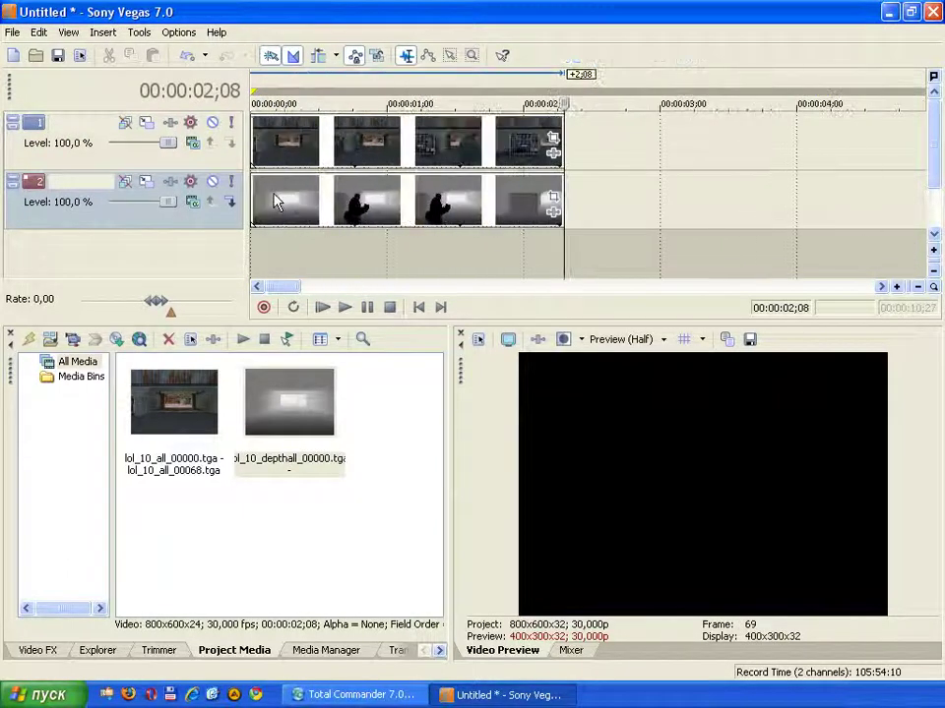
- Shift the depthall clip further along track 2, move the lol_10_all clip to that track's start and play it
{"action": "left_click_drag", "start_coordinate": [323, 212], "coordinate": [588, 190]}
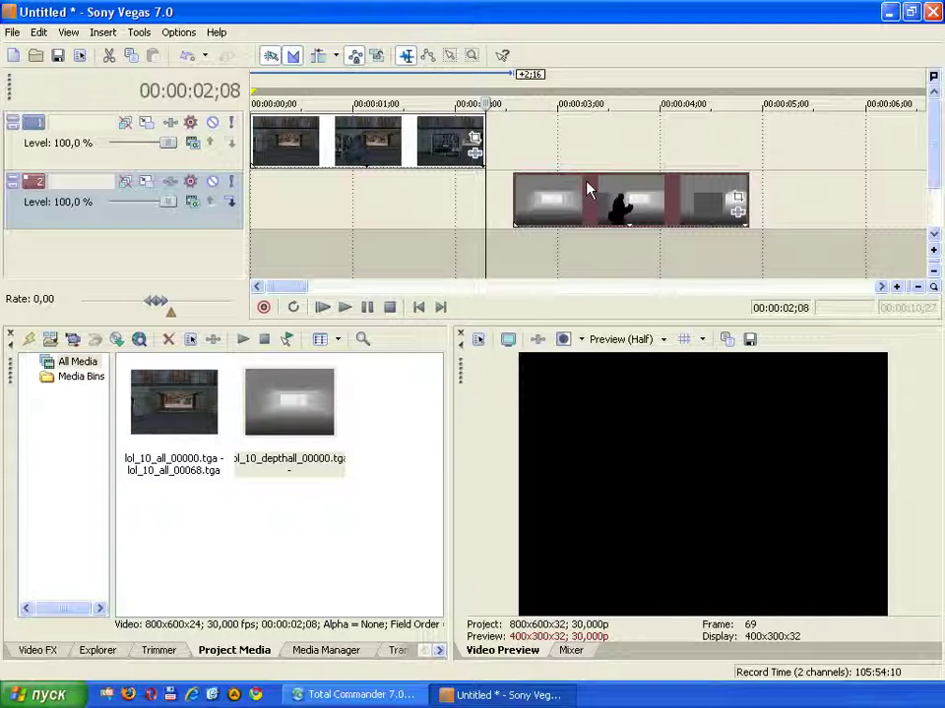
{"action": "key", "text": "space"}
{"action": "key", "text": "Return"}
{"action": "left_click_drag", "start_coordinate": [339, 143], "coordinate": [331, 205]}
{"action": "left_click", "coordinate": [317, 207]}
{"action": "key", "text": "space"}
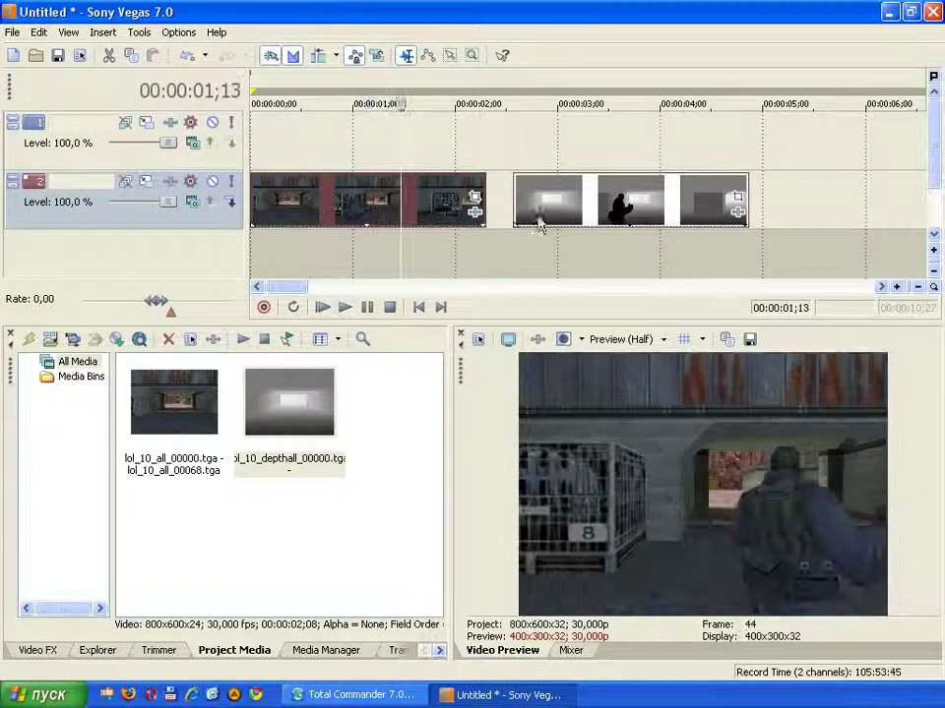
{"action": "left_click", "coordinate": [316, 202]}
- Copy the lol_10_all clip onto track 1, insert a new video track above and move the depthall clip to its start
{"action": "left_click_drag", "start_coordinate": [348, 201], "coordinate": [380, 153]}
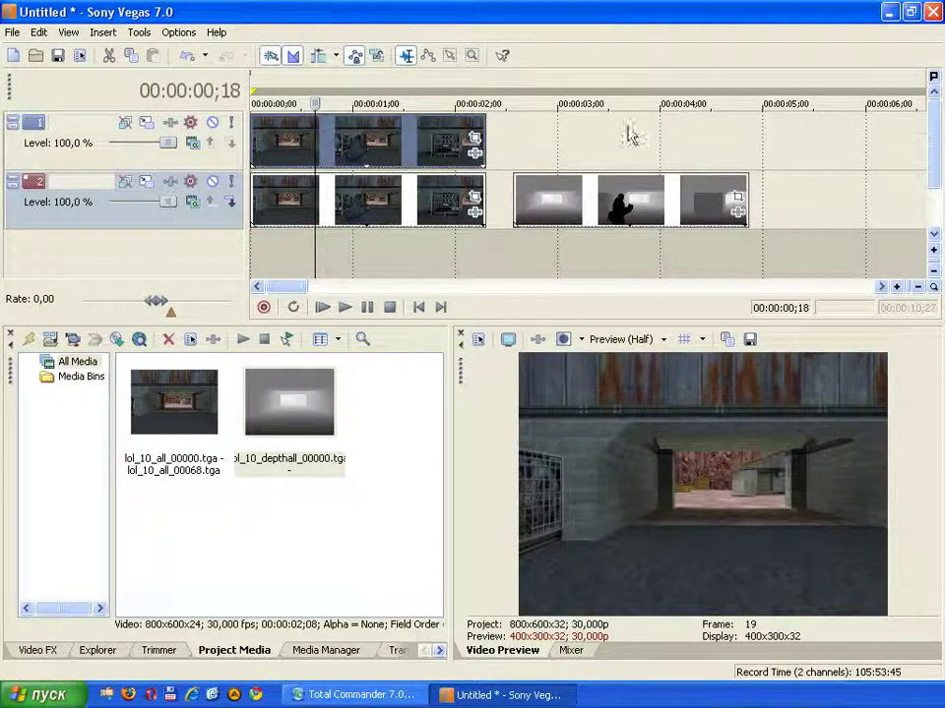
{"action": "right_click", "coordinate": [630, 129]}
{"action": "left_click", "coordinate": [651, 167]}
{"action": "left_click_drag", "start_coordinate": [579, 257], "coordinate": [300, 150]}
- Step forward frame by frame to 00:00:01;01 to examine the depth footage on track 1
{"action": "key", "text": "Right"}
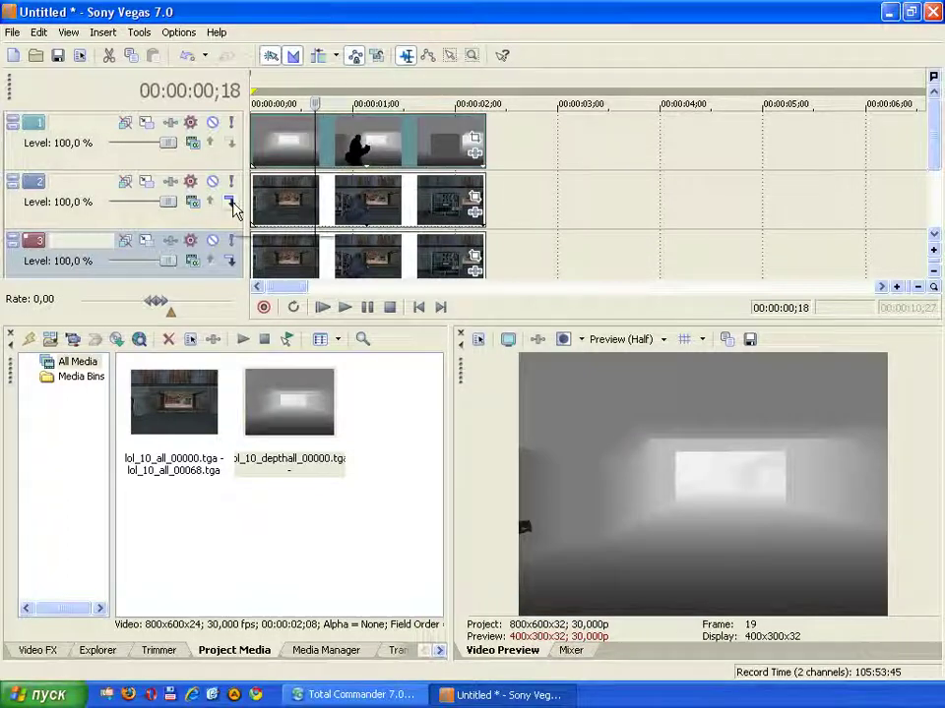
{"action": "key", "text": "Right"}
{"action": "key", "text": "Right"}
{"action": "key", "text": "Right"}
{"action": "key", "text": "Right"}
{"action": "key", "text": "Right"}
{"action": "key", "text": "Right"}
{"action": "key", "text": "Right"}
{"action": "key", "text": "Right"}
{"action": "key", "text": "Right"}
{"action": "key", "text": "Right"}
{"action": "key", "text": "Right"}
{"action": "key", "text": "Right"}
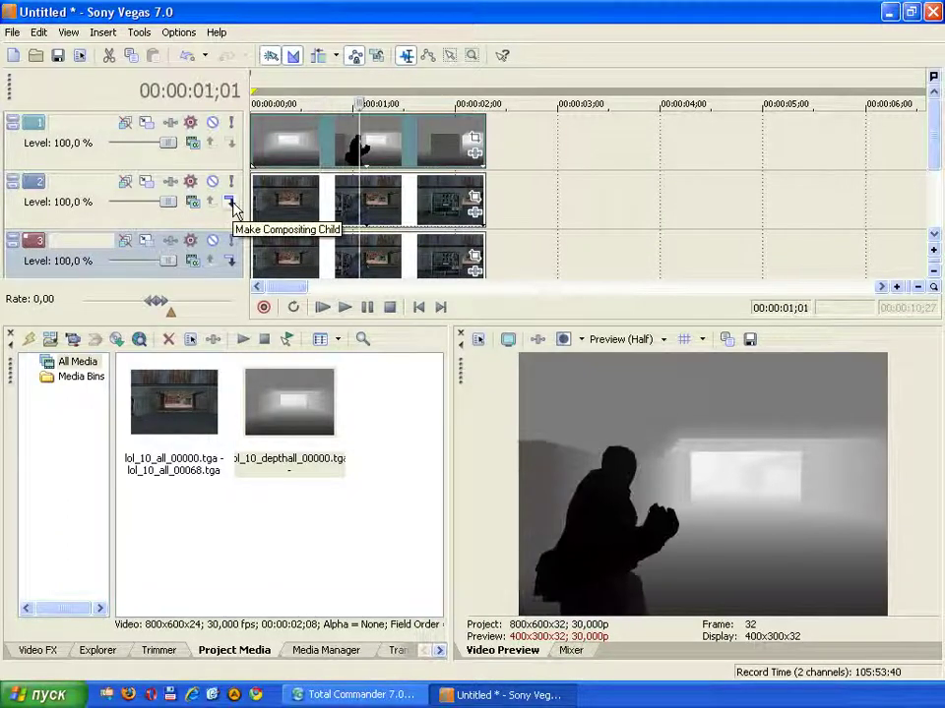
- Make track 2 a compositing child of track 1, set track 1's compositing mode to Multiply (Mask) and play the result
{"action": "left_click", "coordinate": [232, 208]}
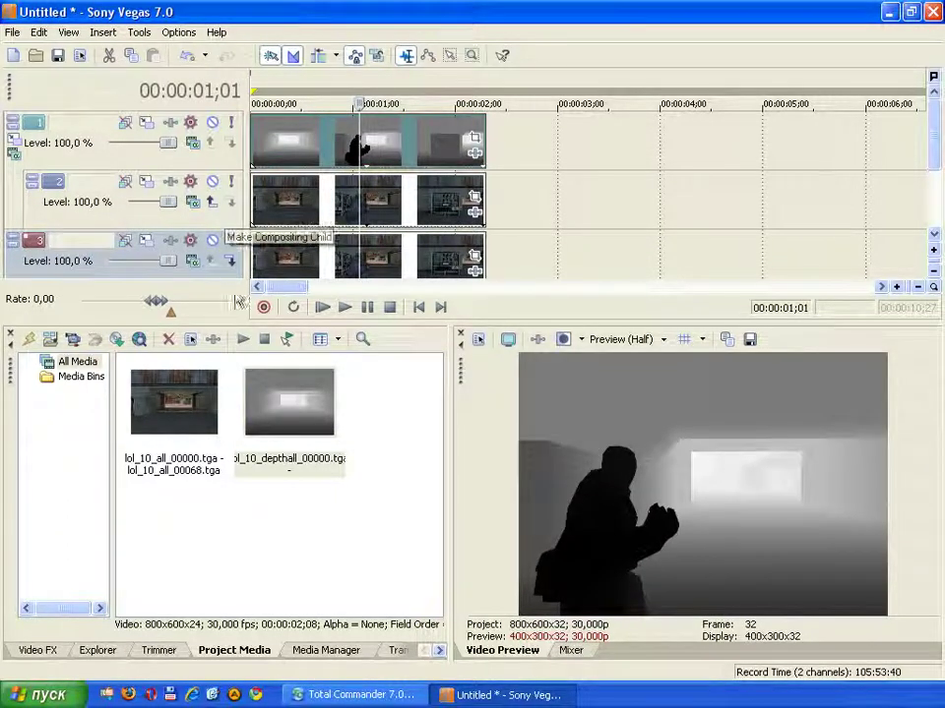
{"action": "left_click", "coordinate": [194, 144]}
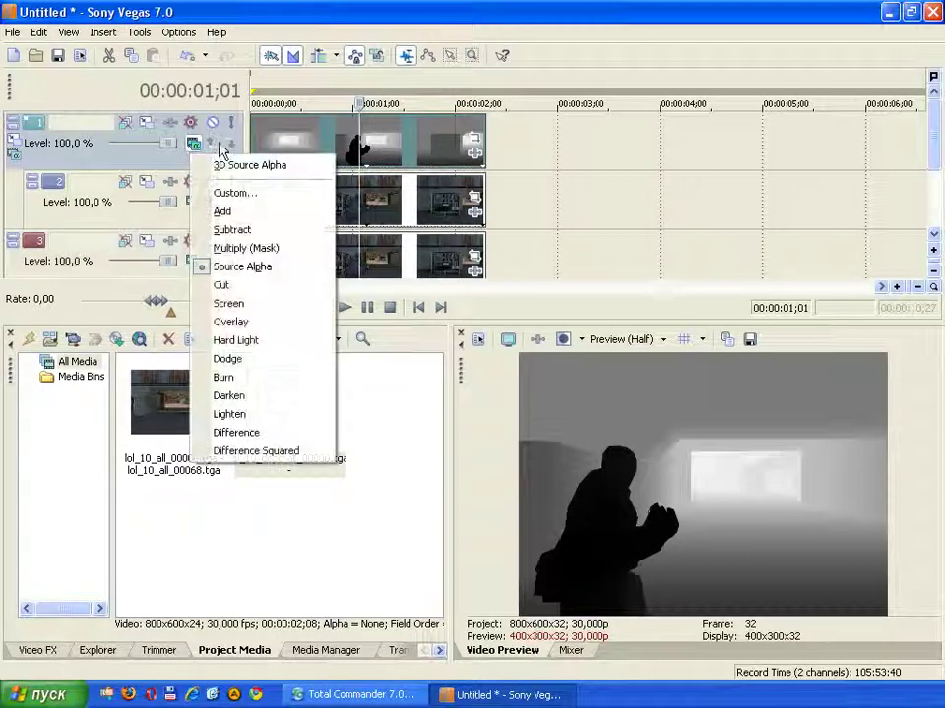
{"action": "left_click", "coordinate": [224, 248]}
{"action": "left_click", "coordinate": [295, 204]}
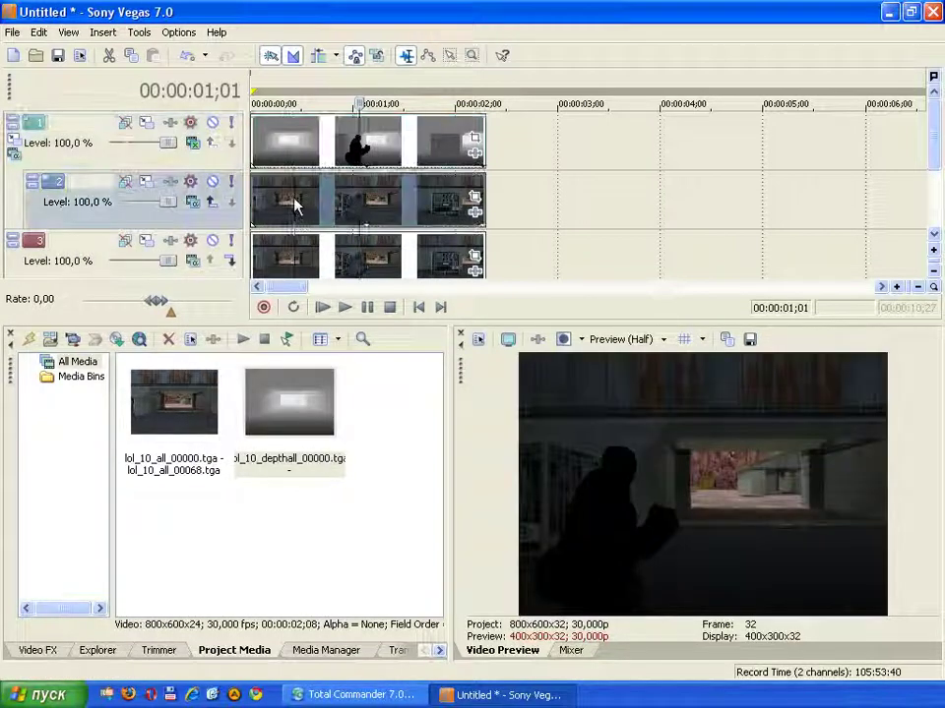
{"action": "left_click", "coordinate": [295, 204]}
{"action": "key", "text": "space"}
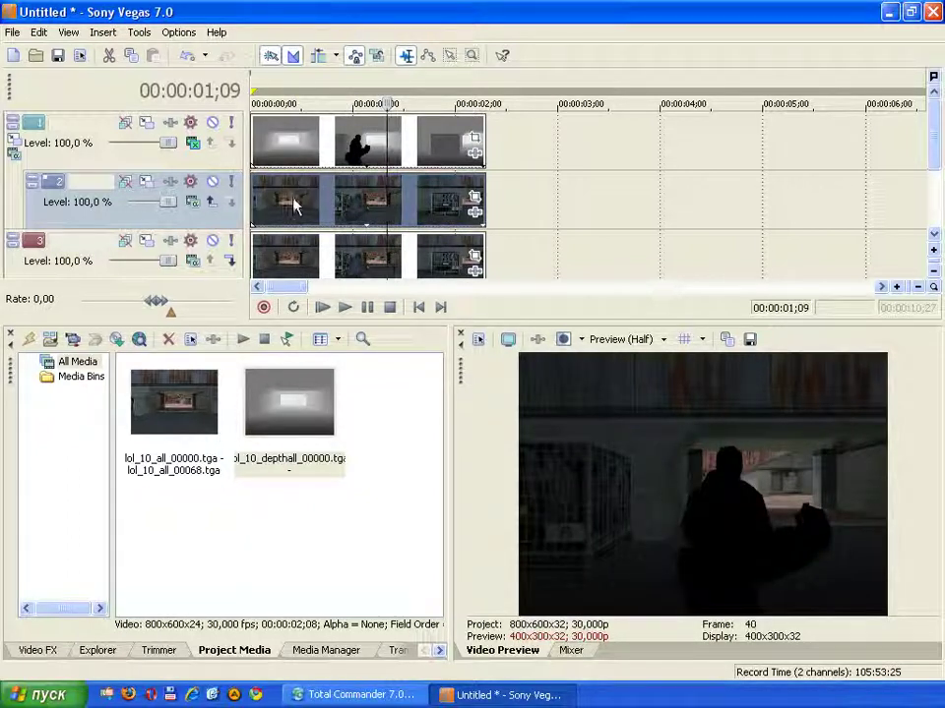
- Apply the Mask Generator effect with the Luminance Mask preset to the depthall clip on track 1
{"action": "left_click", "coordinate": [38, 650]}
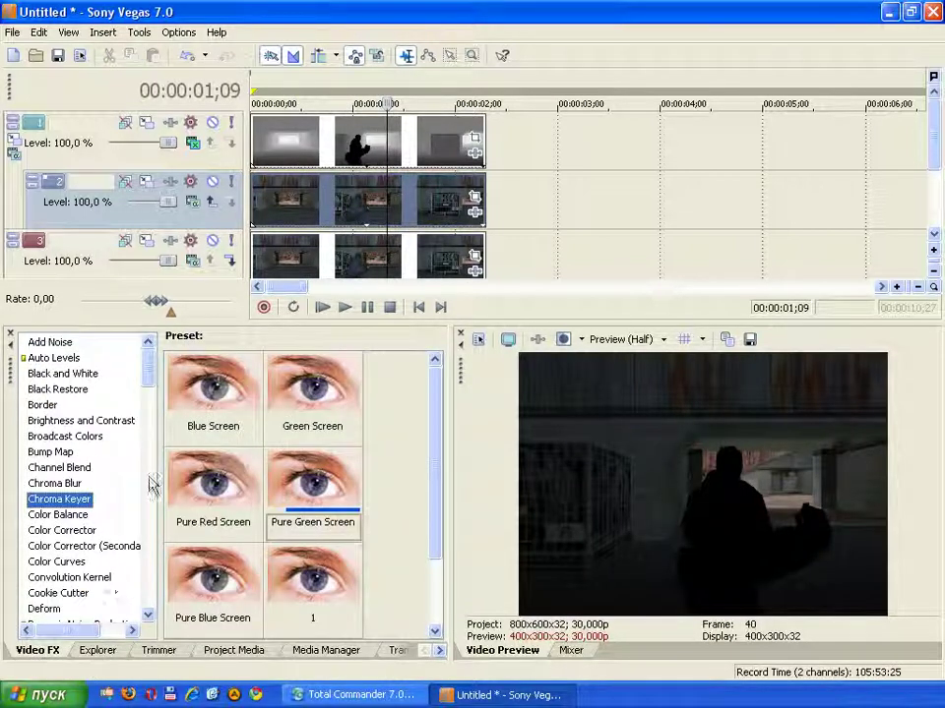
{"action": "left_click_drag", "start_coordinate": [153, 389], "coordinate": [147, 438]}
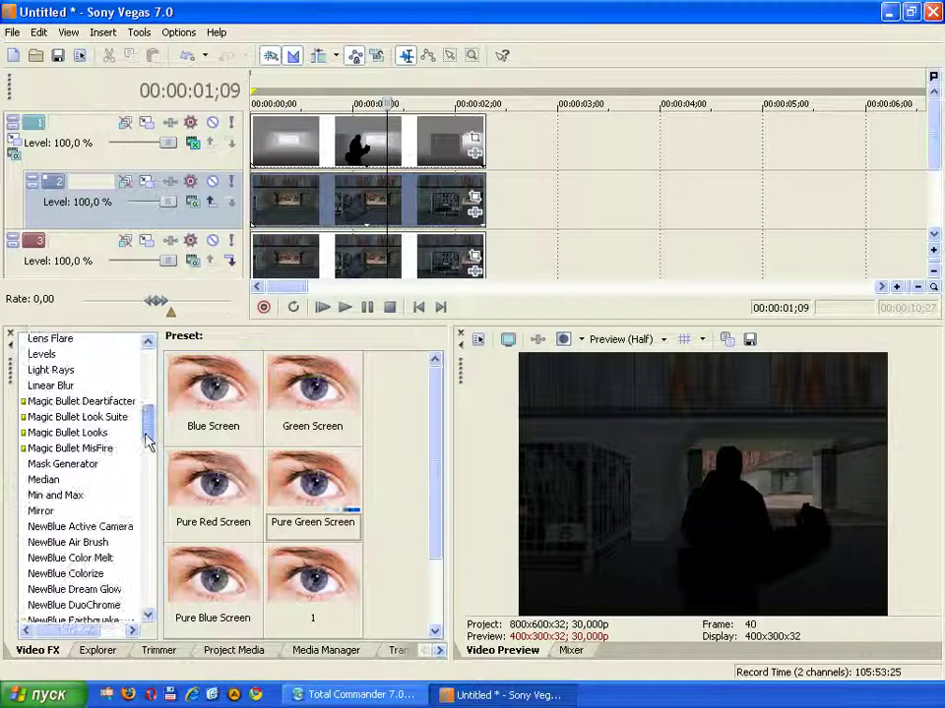
{"action": "left_click", "coordinate": [69, 465]}
{"action": "left_click_drag", "start_coordinate": [187, 392], "coordinate": [285, 138]}
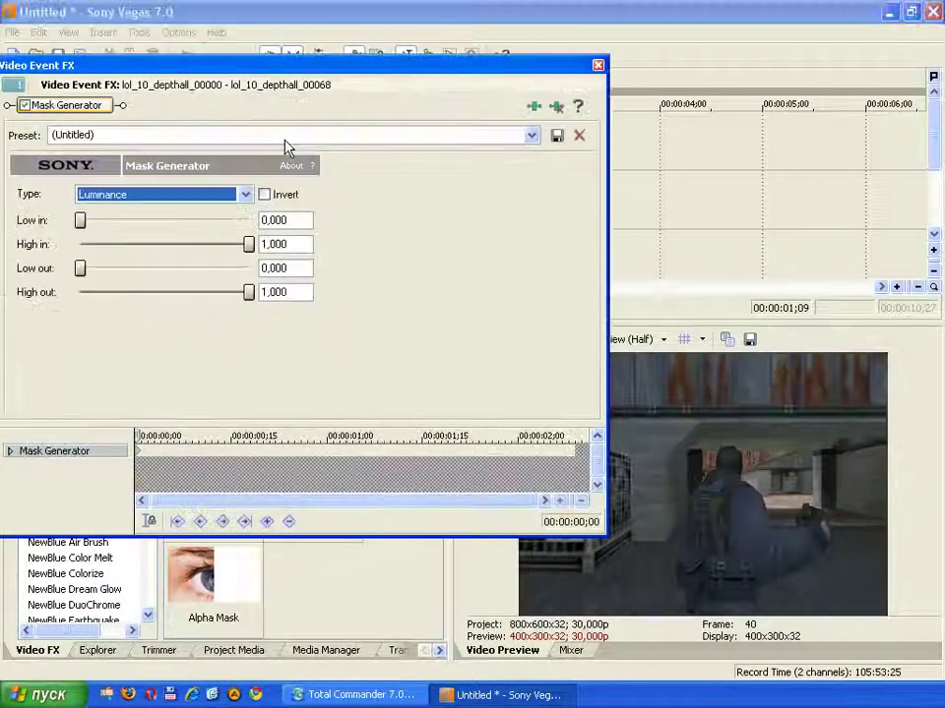
{"action": "left_click_drag", "start_coordinate": [375, 82], "coordinate": [373, 16]}
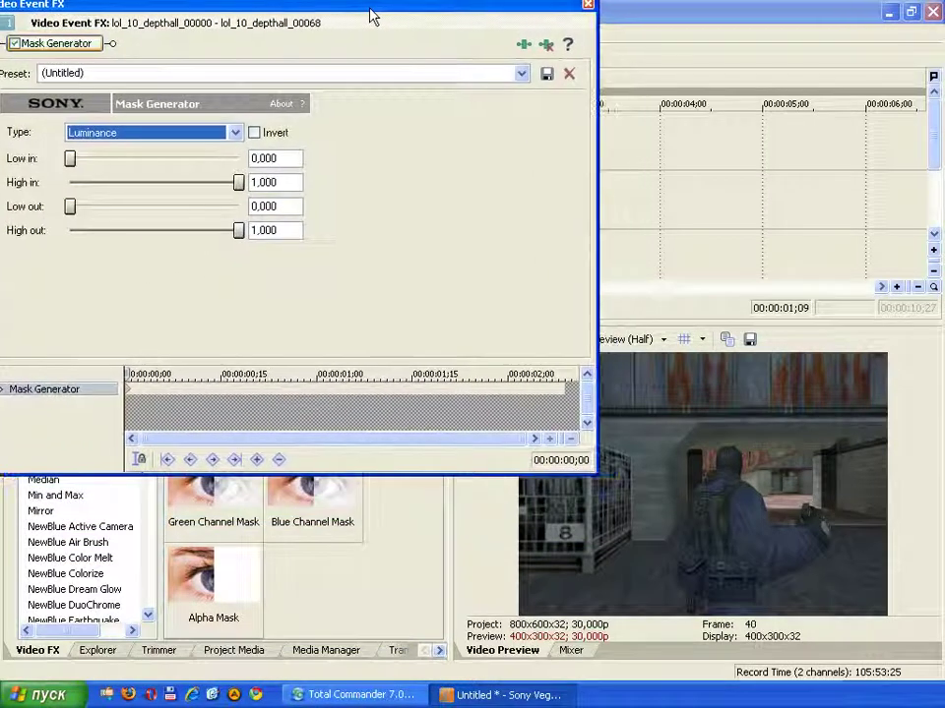
{"action": "mouse_move", "coordinate": [79, 160]}
{"action": "left_mouse_down"}
{"action": "mouse_move", "coordinate": [137, 162]}
{"action": "mouse_move", "coordinate": [71, 161]}
{"action": "left_mouse_up"}
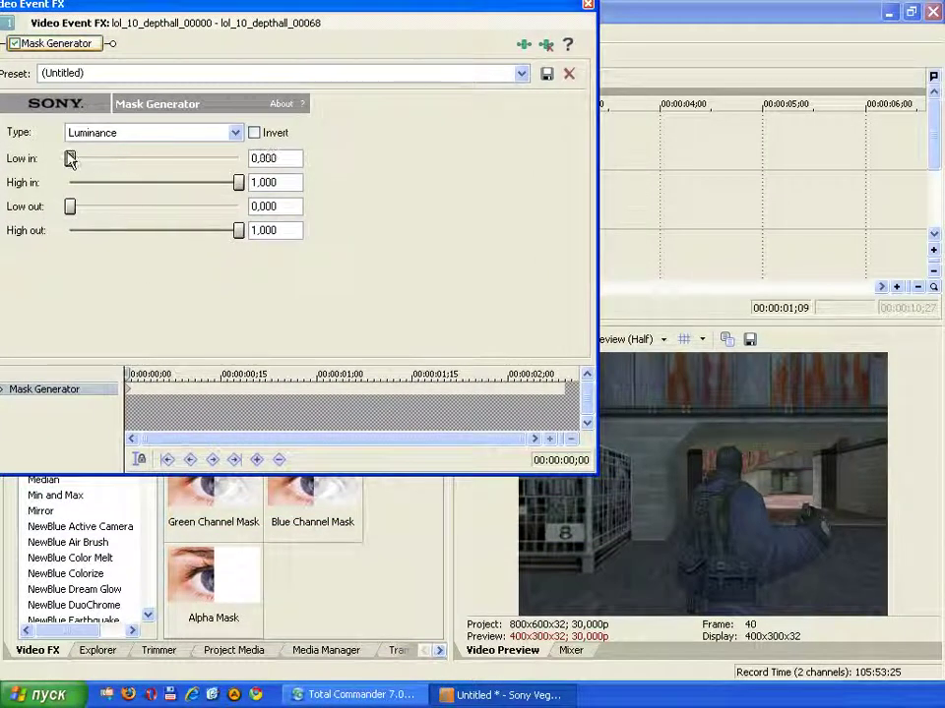
{"action": "left_click", "coordinate": [589, 8]}
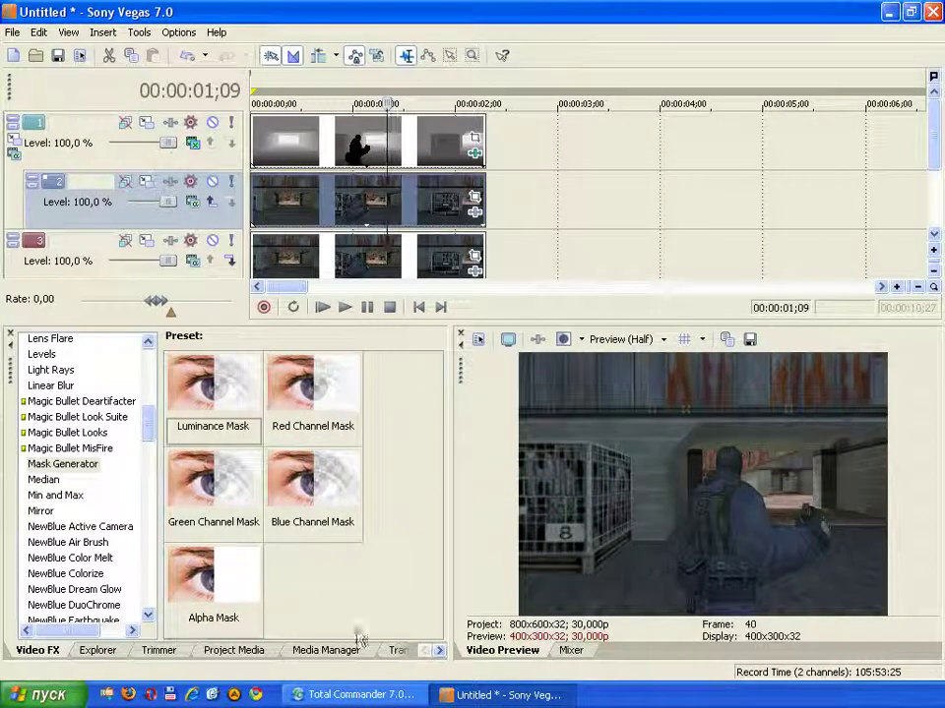
- Apply the Gaussian Blur effect with the Medium Blur preset to the lol_10_all clip on track 2
{"action": "left_click_drag", "start_coordinate": [152, 432], "coordinate": [146, 407]}
{"action": "left_click", "coordinate": [65, 429]}
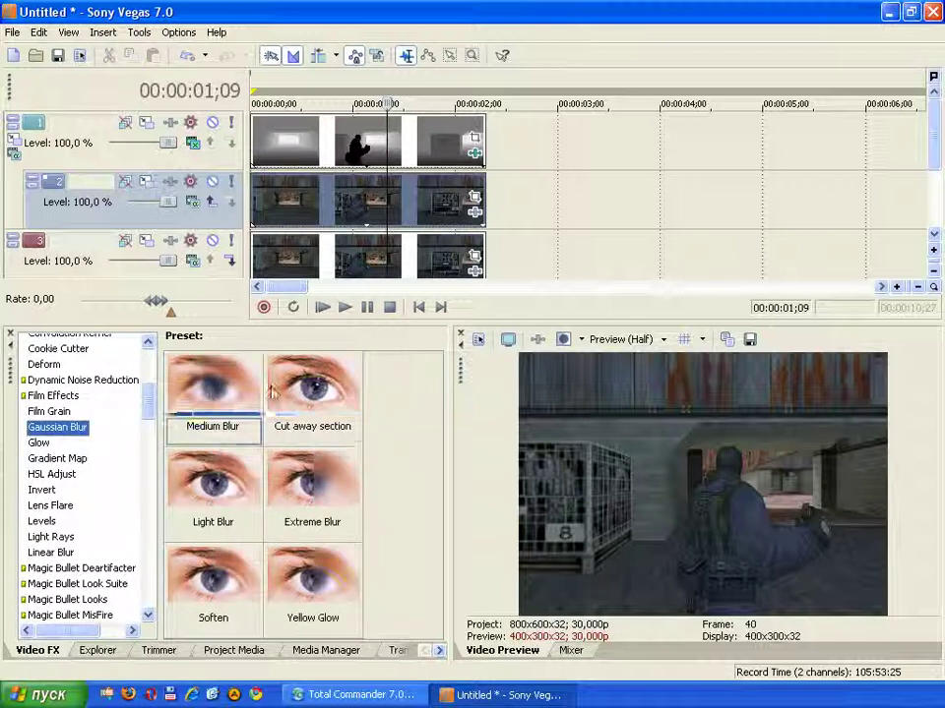
{"action": "left_click_drag", "start_coordinate": [204, 387], "coordinate": [328, 216]}
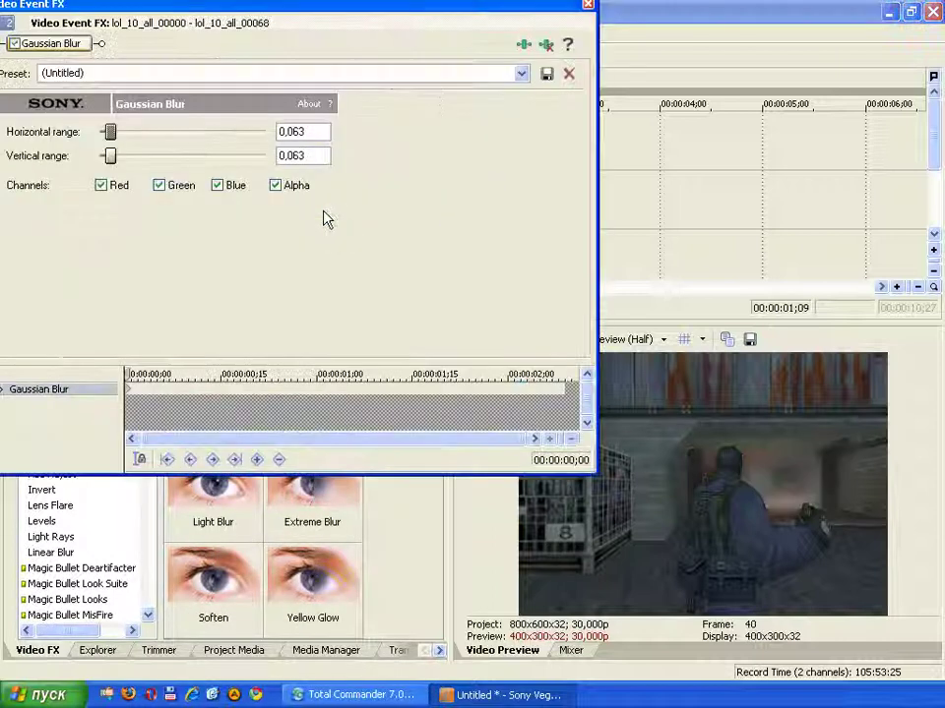
{"action": "left_click", "coordinate": [587, 4]}
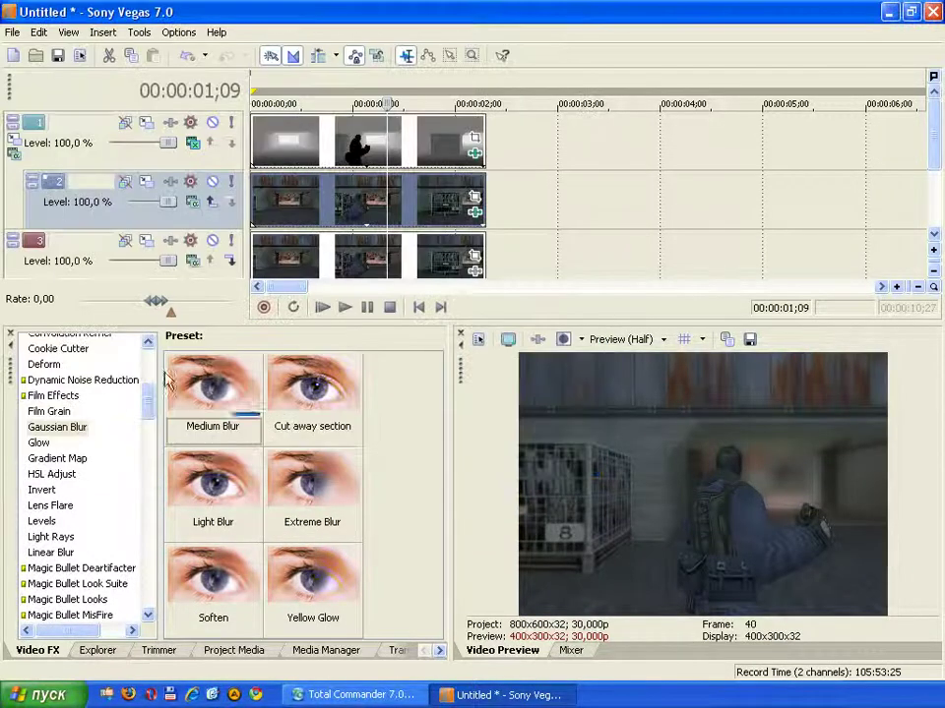
- Add Color Balance with the Red Midtones preset to the track 2 clip, setting blue to 0,5000 and red to -0,5000 for Midtones
{"action": "left_click_drag", "start_coordinate": [145, 417], "coordinate": [152, 382]}
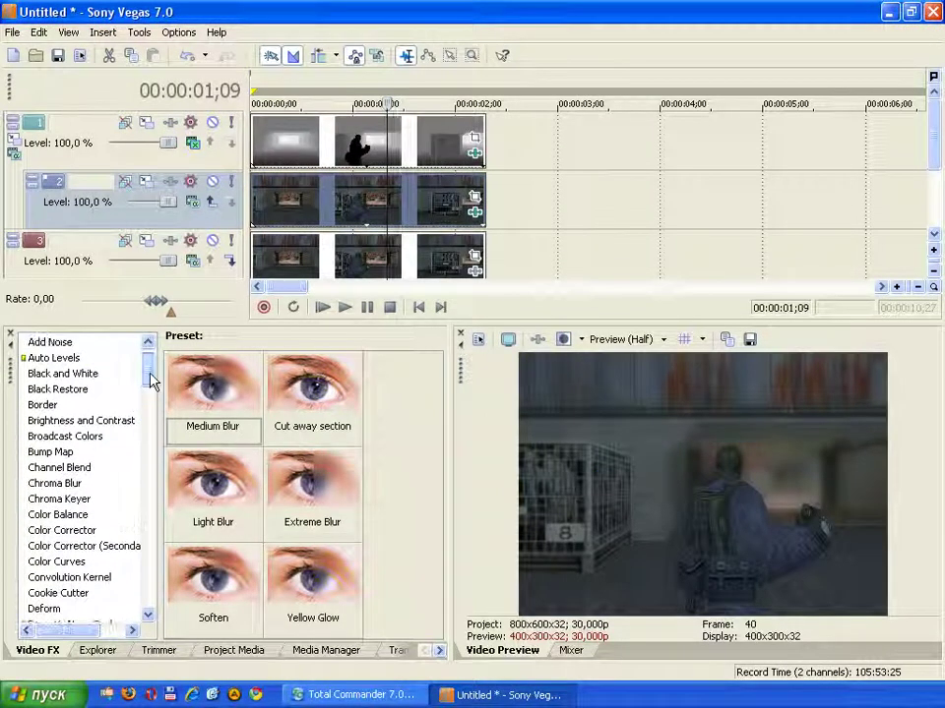
{"action": "left_click", "coordinate": [59, 484]}
{"action": "left_click", "coordinate": [59, 499]}
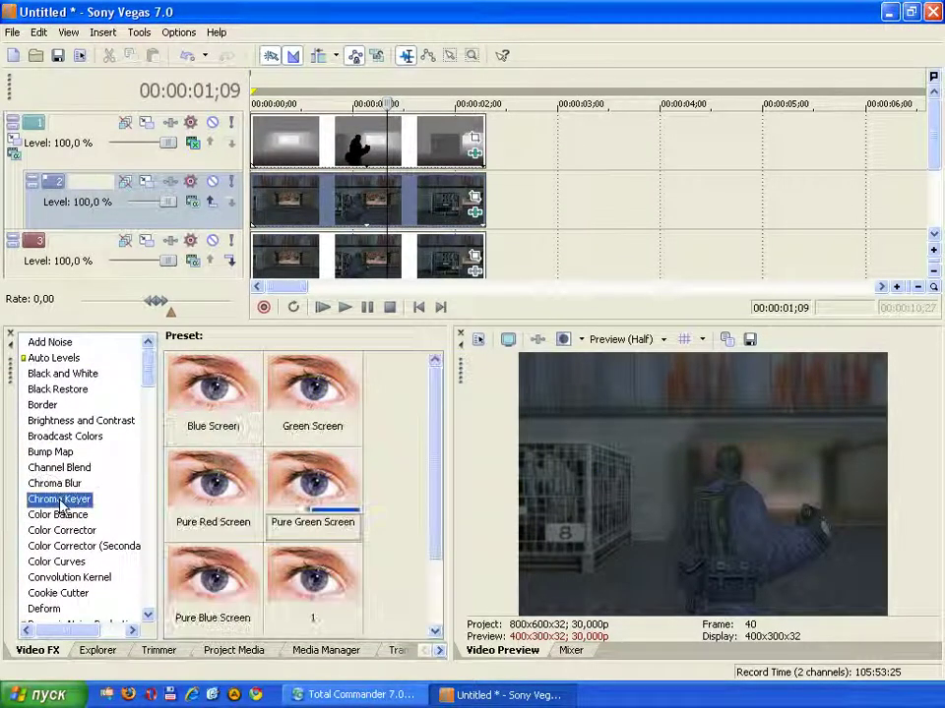
{"action": "left_click", "coordinate": [65, 515]}
{"action": "left_click_drag", "start_coordinate": [299, 404], "coordinate": [364, 212]}
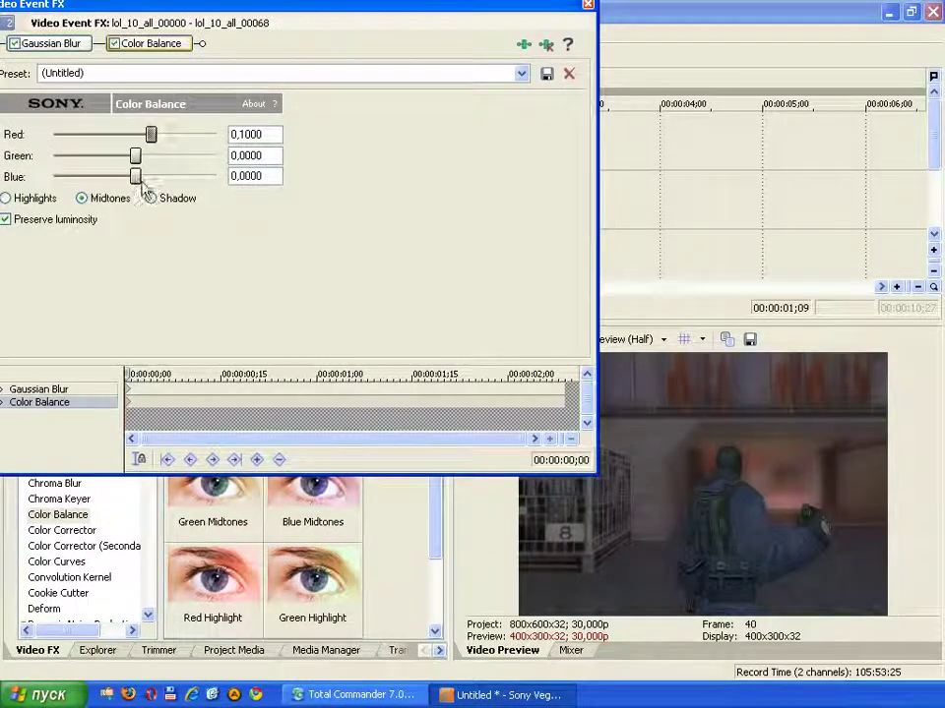
{"action": "left_click_drag", "start_coordinate": [136, 177], "coordinate": [218, 177]}
{"action": "left_click_drag", "start_coordinate": [150, 134], "coordinate": [5, 140]}
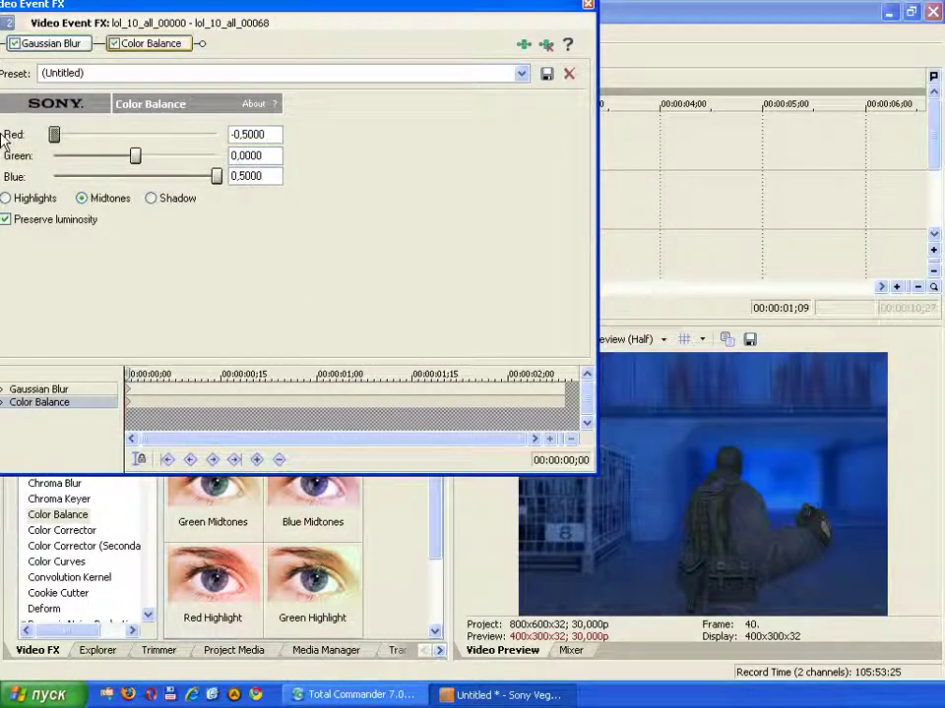
{"action": "left_click", "coordinate": [25, 200]}
{"action": "left_click", "coordinate": [159, 202]}
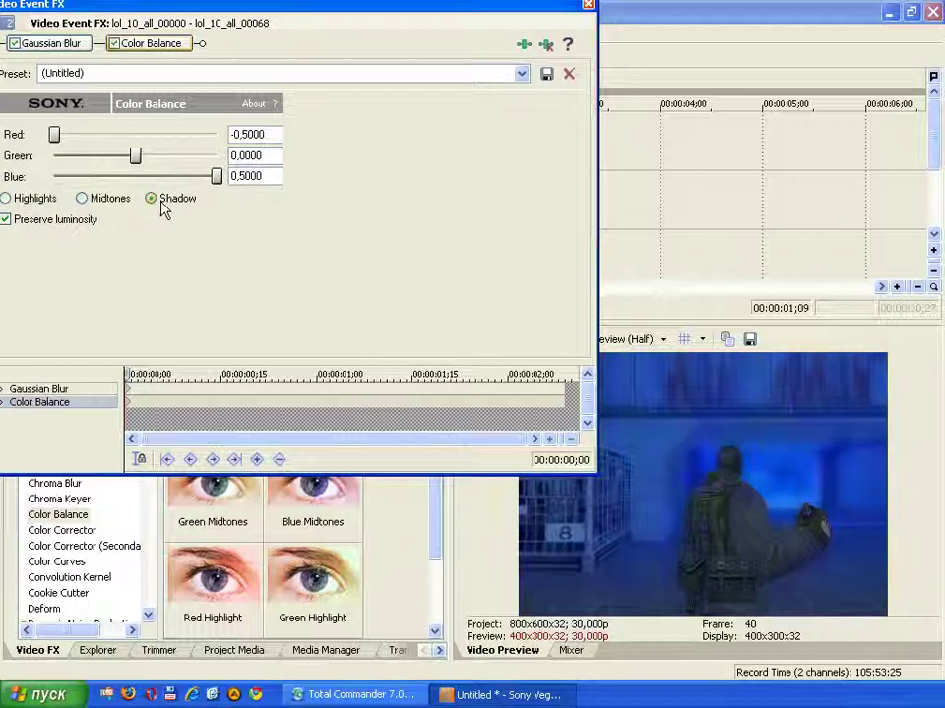
{"action": "left_click", "coordinate": [84, 201]}
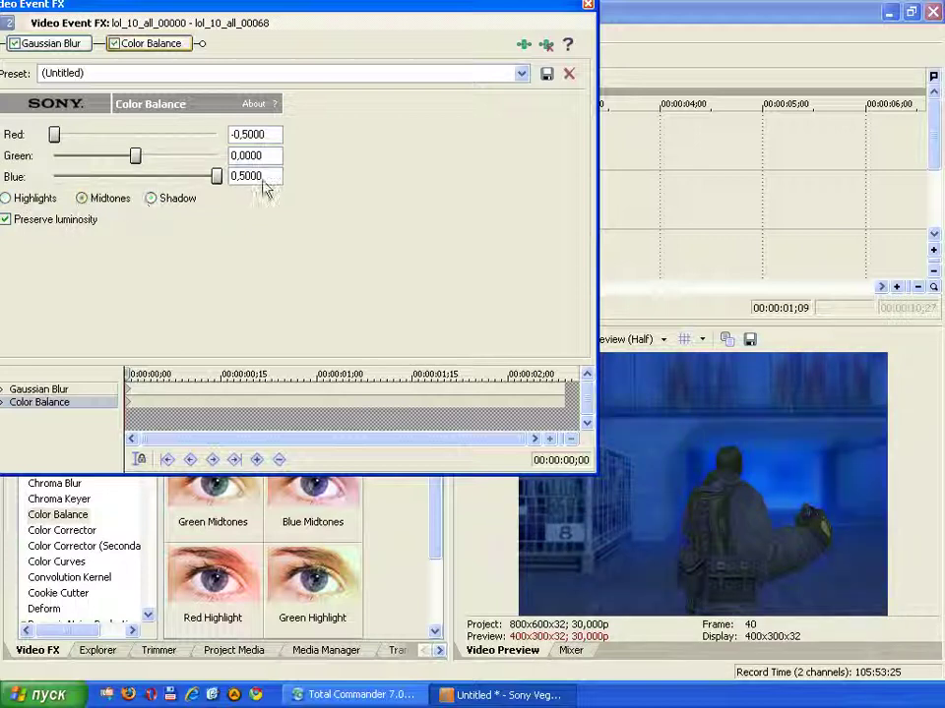
{"action": "left_click", "coordinate": [589, 6]}
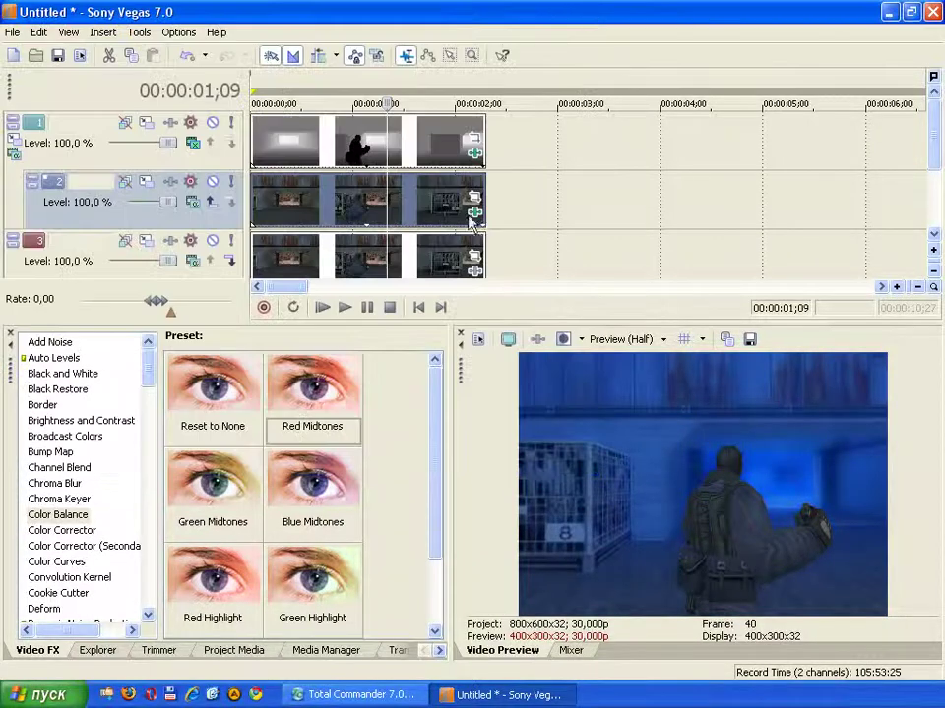
- Set the depthall clip's Mask Generator to Low in 0,497 and High in 0,535, leaving Invert off
{"action": "left_click", "coordinate": [478, 156]}
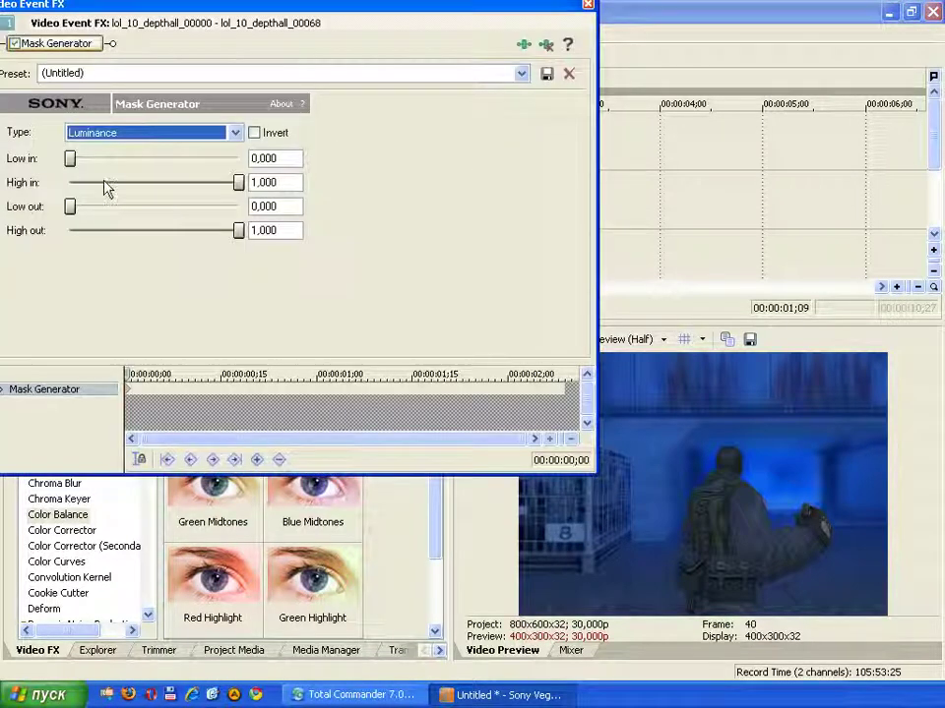
{"action": "left_click_drag", "start_coordinate": [69, 158], "coordinate": [194, 163]}
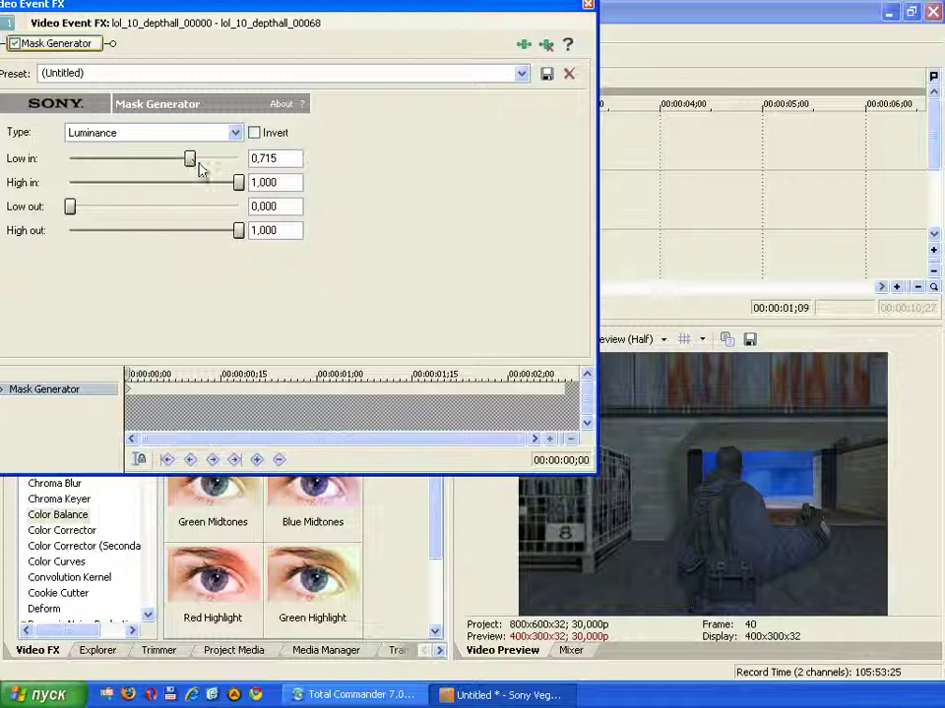
{"action": "left_click_drag", "start_coordinate": [246, 189], "coordinate": [189, 192]}
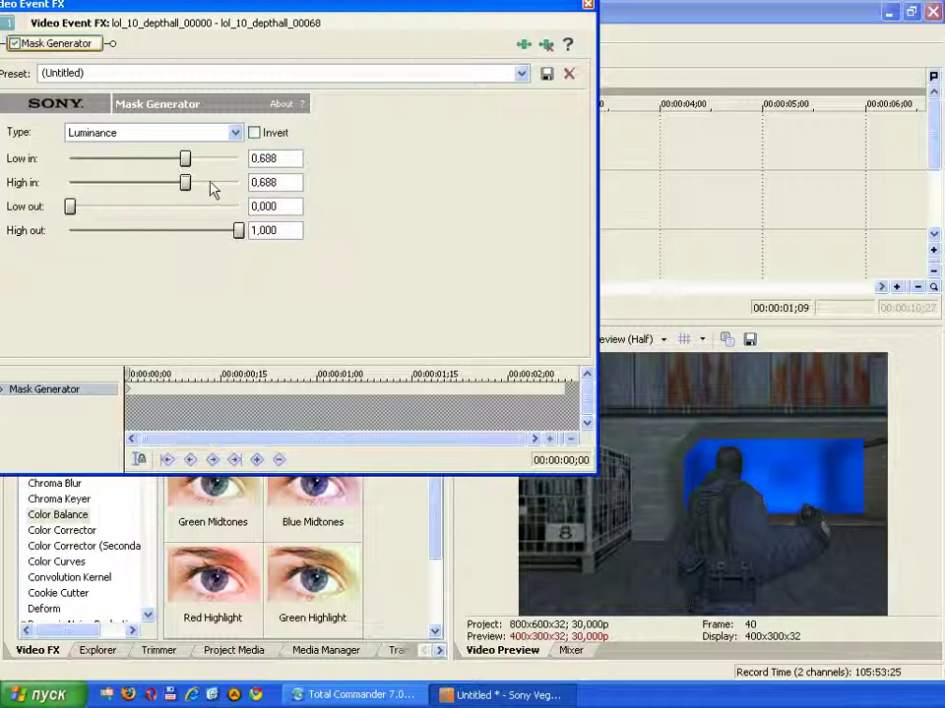
{"action": "mouse_move", "coordinate": [183, 160]}
{"action": "left_mouse_down"}
{"action": "mouse_move", "coordinate": [151, 157]}
{"action": "mouse_move", "coordinate": [232, 162]}
{"action": "mouse_move", "coordinate": [220, 154]}
{"action": "mouse_move", "coordinate": [189, 159]}
{"action": "left_mouse_up"}
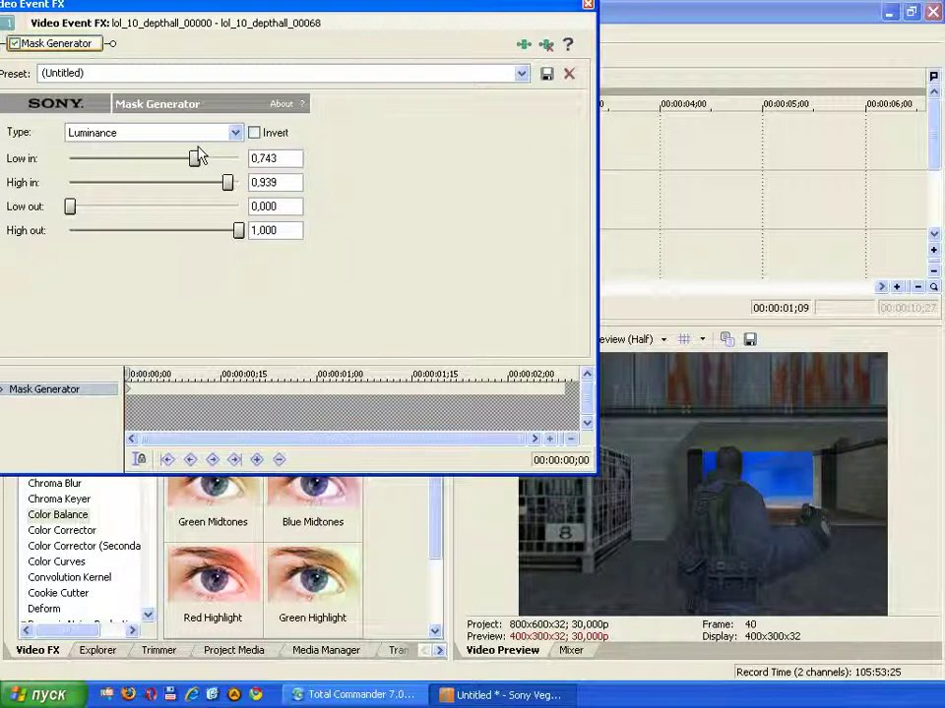
{"action": "left_click", "coordinate": [255, 134]}
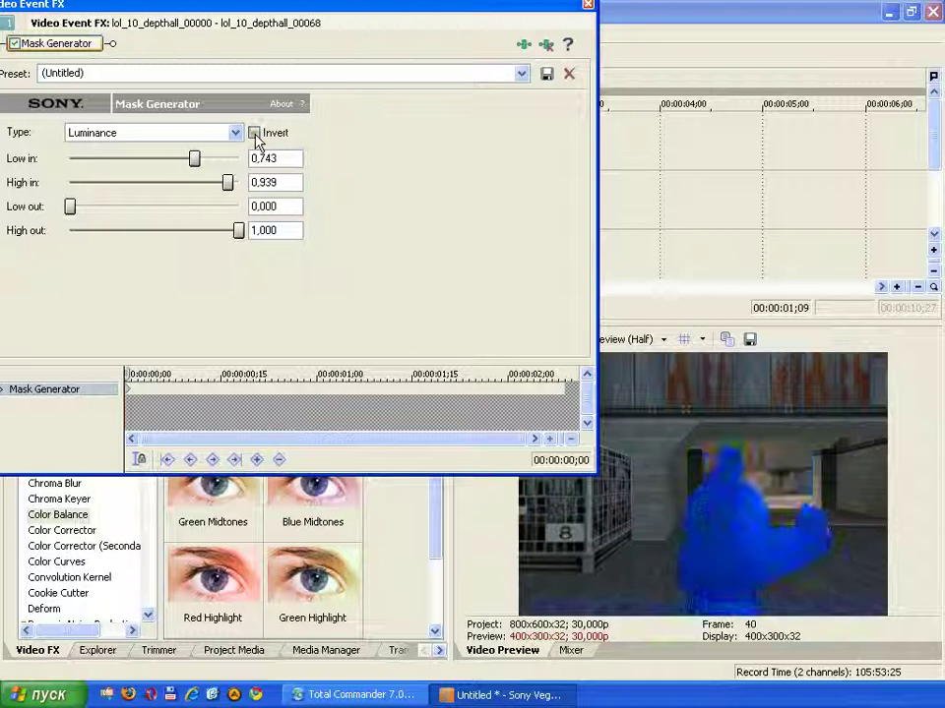
{"action": "left_click_drag", "start_coordinate": [199, 164], "coordinate": [153, 163]}
{"action": "left_click", "coordinate": [261, 137]}
{"action": "left_click_drag", "start_coordinate": [229, 184], "coordinate": [161, 182]}
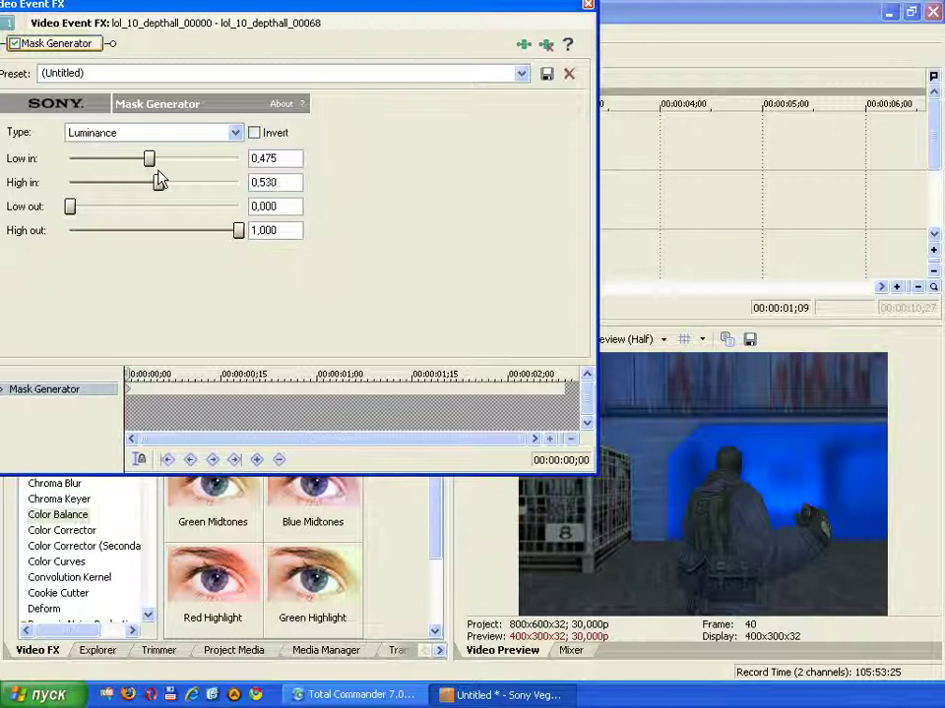
{"action": "left_click_drag", "start_coordinate": [149, 159], "coordinate": [166, 182]}
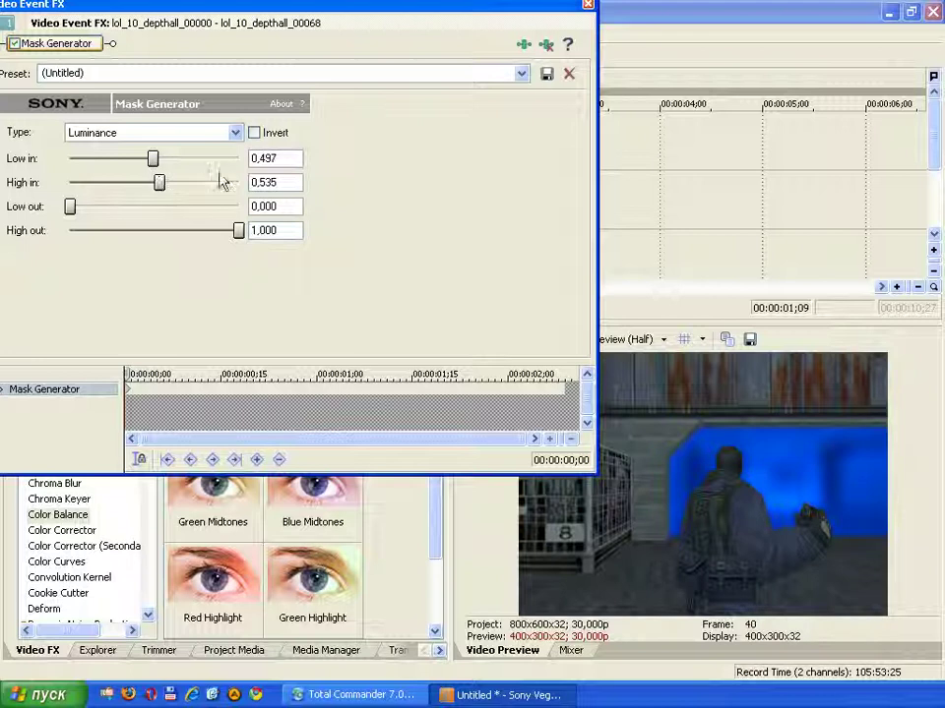
{"action": "left_click", "coordinate": [588, 5]}
- Play the masked composite and scrub back to near the start of the clips
{"action": "left_click", "coordinate": [265, 224]}
{"action": "key", "text": "space"}
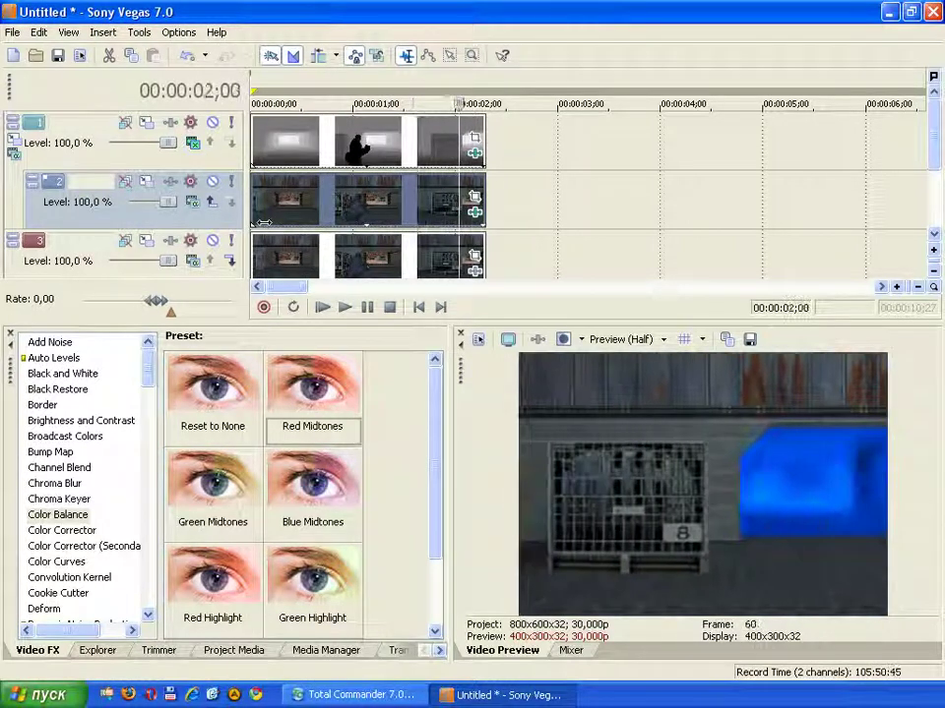
{"action": "left_click", "coordinate": [374, 103]}
{"action": "left_click_drag", "start_coordinate": [374, 104], "coordinate": [279, 103]}
- Shift the lol_10_all clip on track 3 later by 5;02 and invert the depthall clip's Mask Generator mask
{"action": "scroll", "coordinate": [406, 222], "scroll_direction": "down", "scroll_amount": 2}
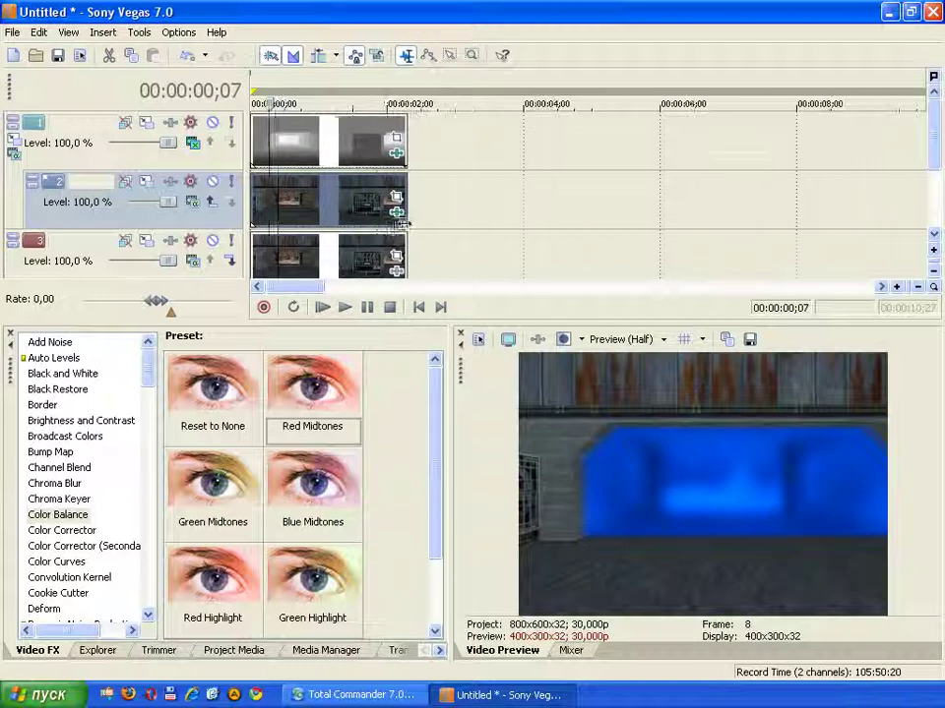
{"action": "left_click_drag", "start_coordinate": [310, 257], "coordinate": [653, 253]}
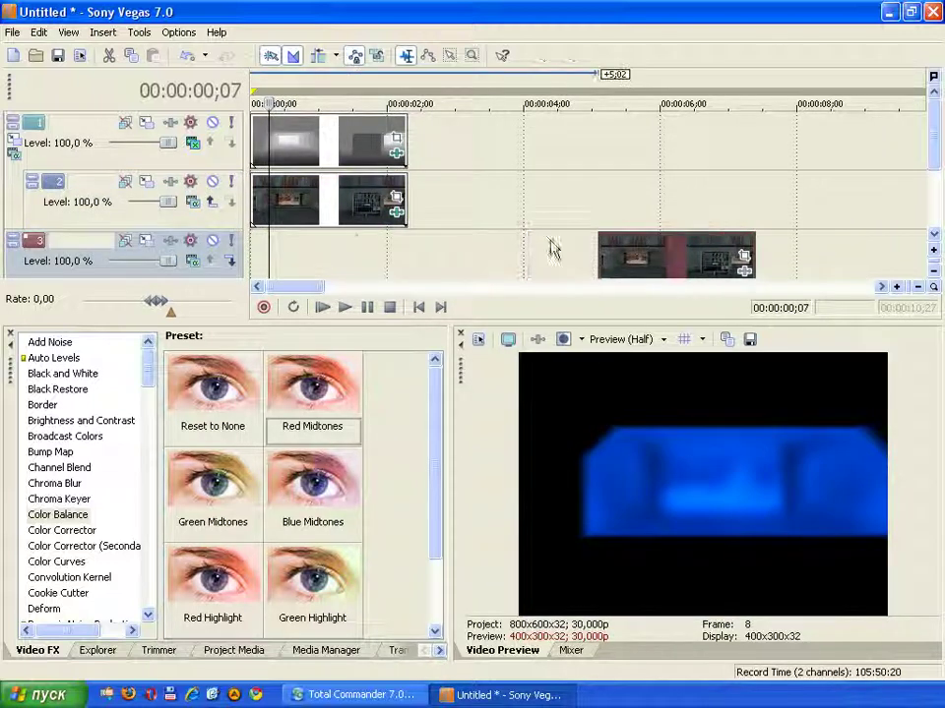
{"action": "left_click", "coordinate": [395, 154]}
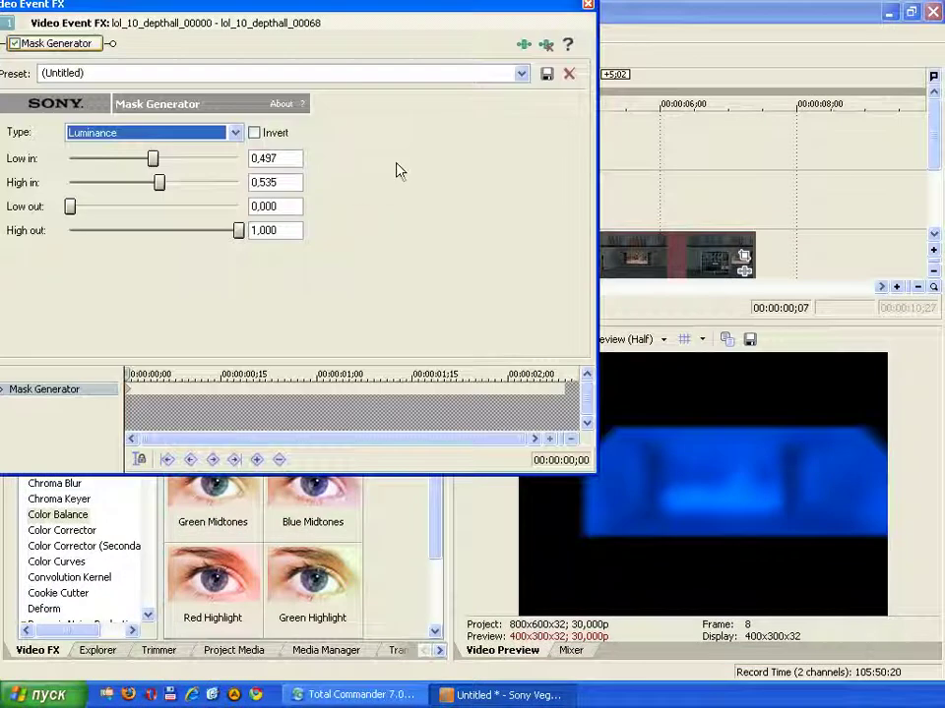
{"action": "left_click", "coordinate": [264, 137]}
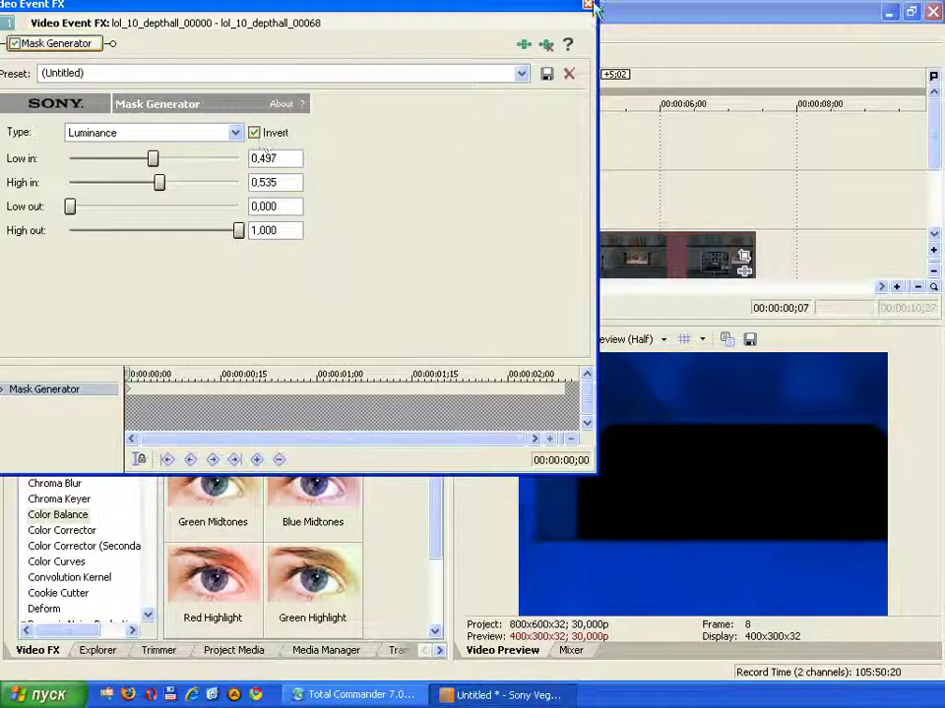
{"action": "left_click", "coordinate": [587, 5]}
- Disable the Color Balance and Gaussian Blur effects on the lol_10_all clip on track 2
{"action": "left_click", "coordinate": [398, 220]}
{"action": "left_click", "coordinate": [115, 43]}
{"action": "left_click", "coordinate": [15, 44]}
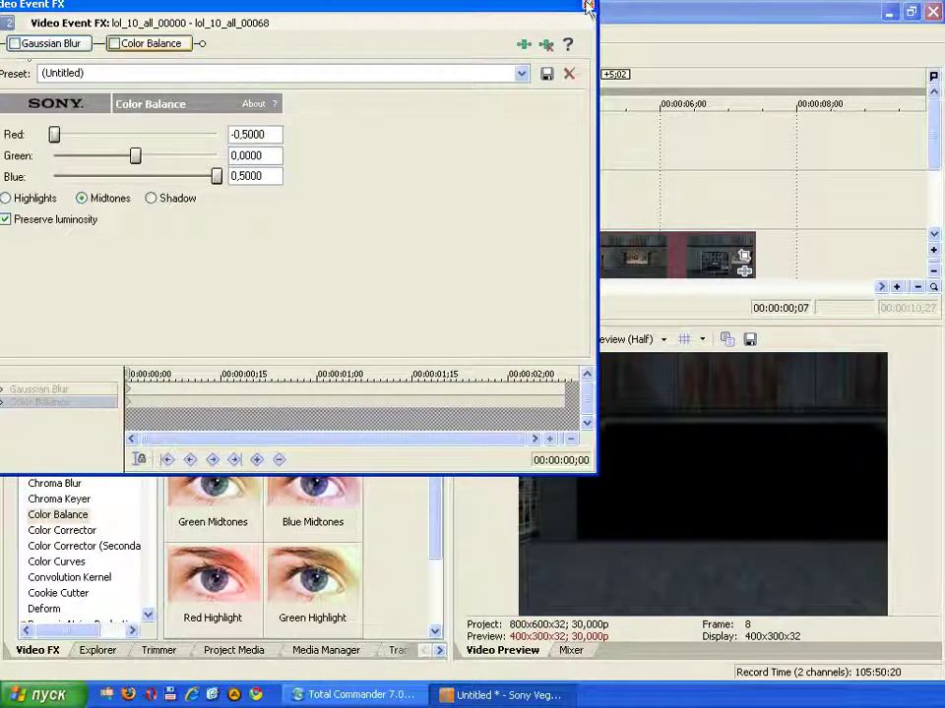
- Play the masked composite without the blur and colour effects, restart from the beginning and pause at 00:00:01;14
{"action": "left_click", "coordinate": [587, 5]}
{"action": "key", "text": "space"}
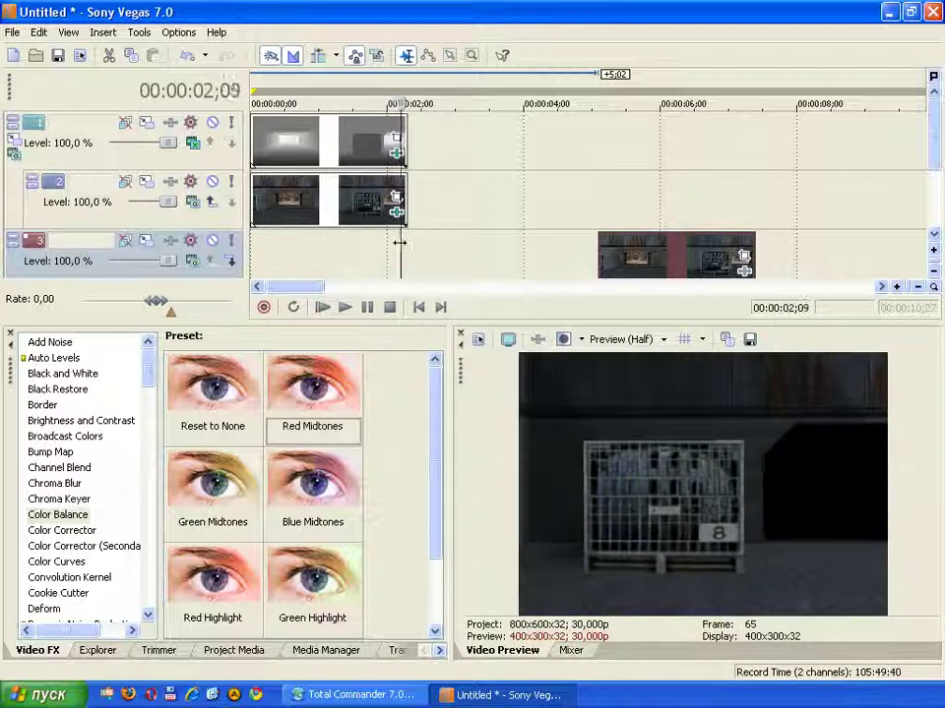
{"action": "left_click", "coordinate": [252, 250]}
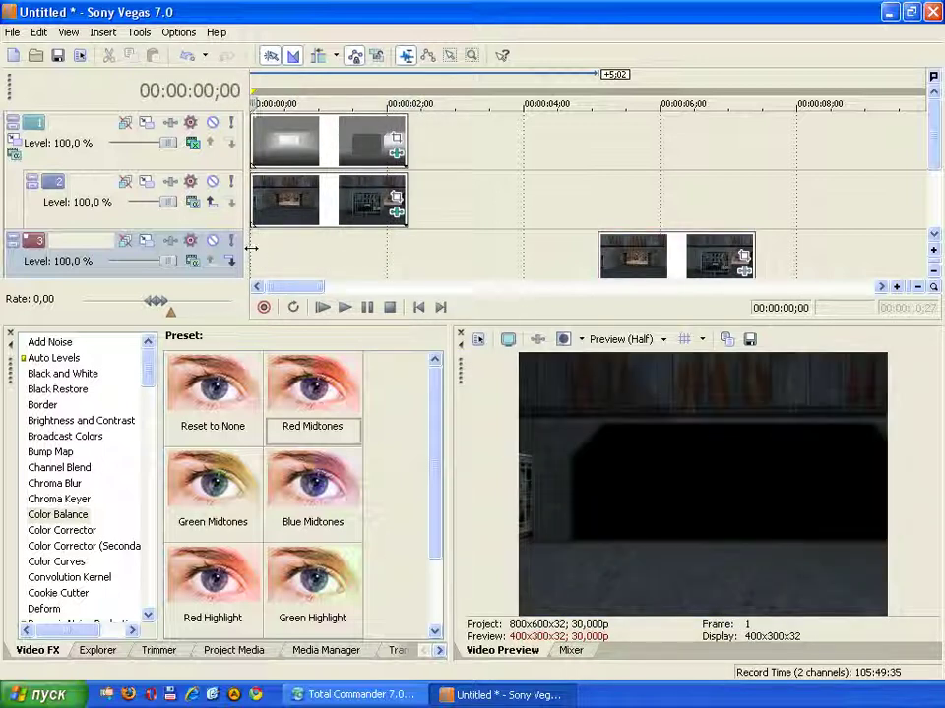
{"action": "key", "text": "Return"}
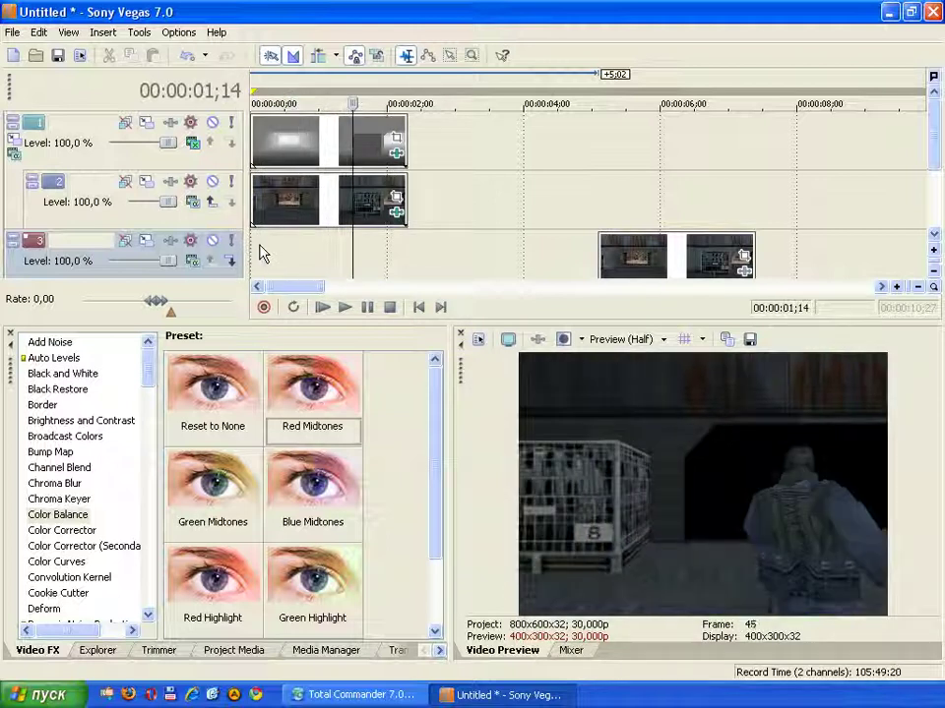
- Add a Lava Noise Texture at the start of track 3 and trim it to the length of the clips above
{"action": "left_click", "coordinate": [438, 650]}
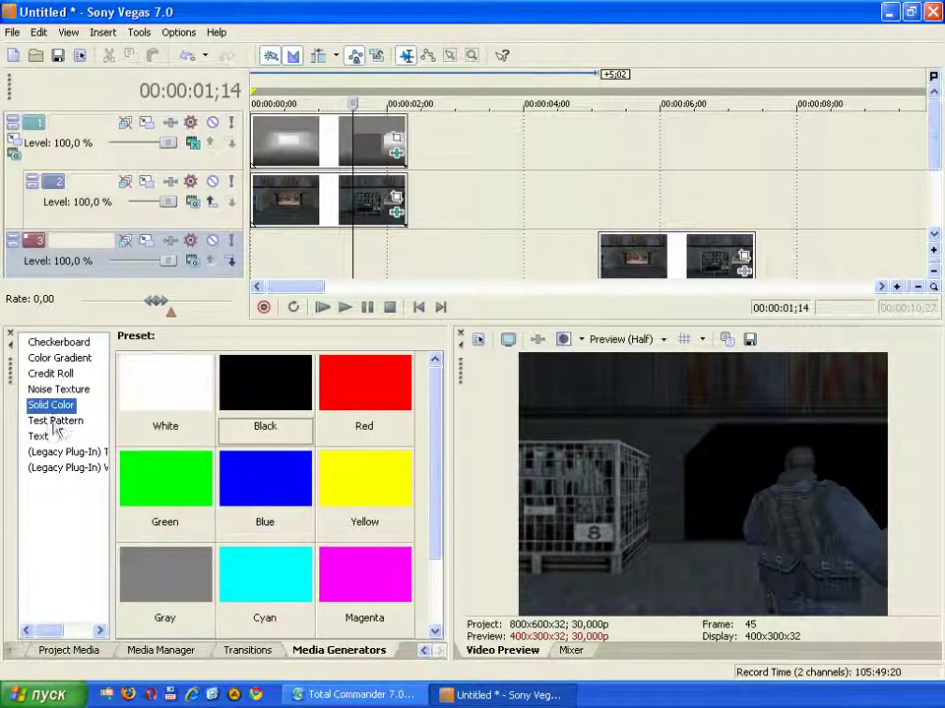
{"action": "left_click", "coordinate": [57, 389]}
{"action": "left_click", "coordinate": [364, 477]}
{"action": "left_click_drag", "start_coordinate": [364, 477], "coordinate": [253, 268]}
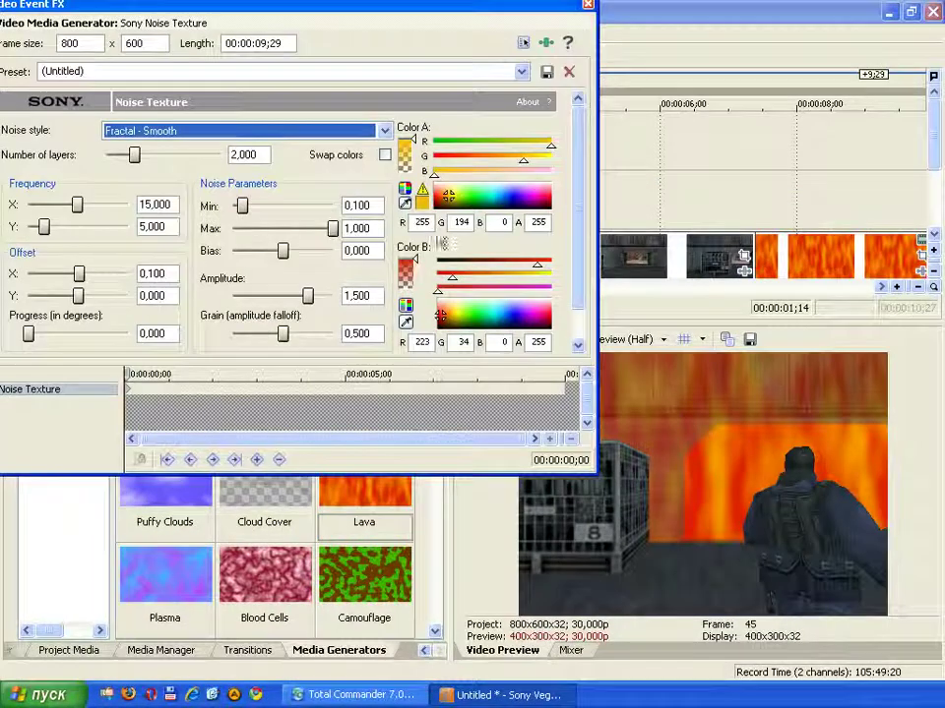
{"action": "left_click", "coordinate": [588, 4]}
{"action": "scroll", "coordinate": [579, 162], "scroll_direction": "down", "scroll_amount": 2}
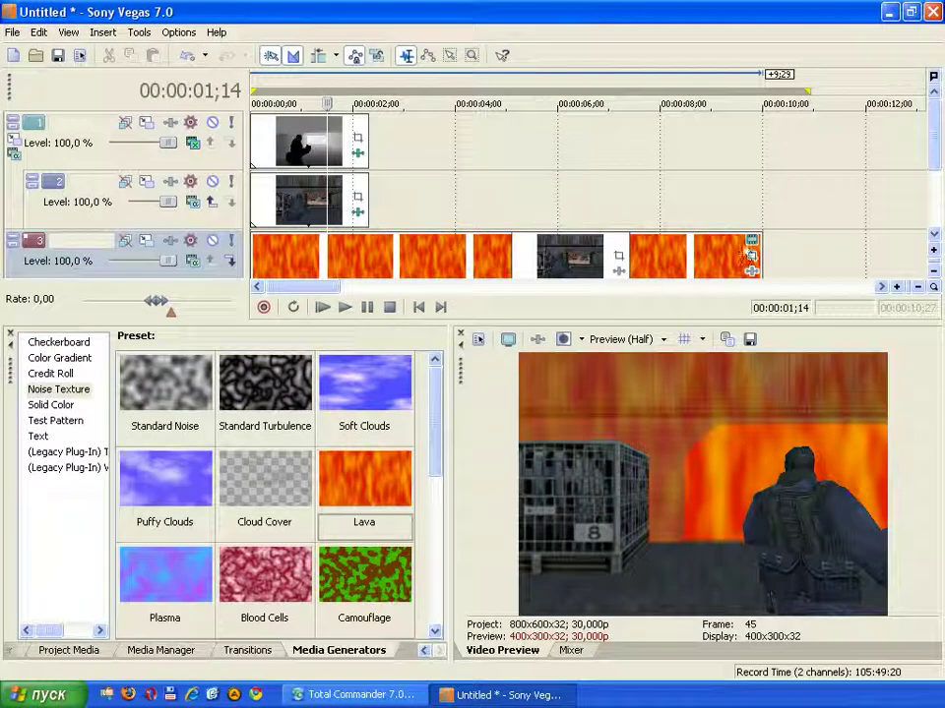
{"action": "left_click_drag", "start_coordinate": [758, 242], "coordinate": [344, 246]}
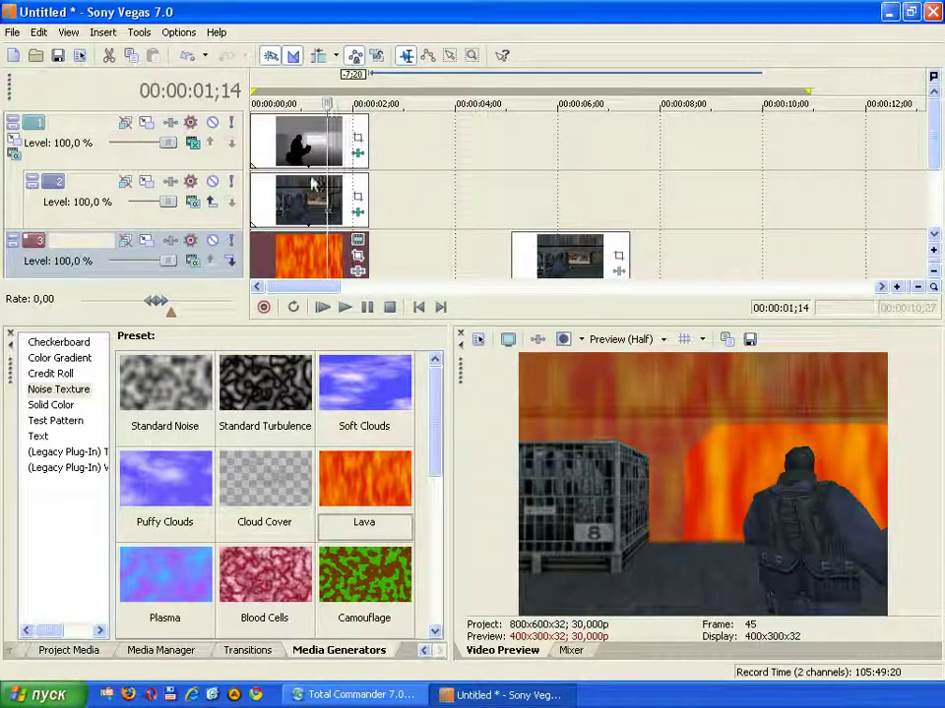
- Lower High in to 0,513 in the depthall clip's Mask Generator
{"action": "left_click", "coordinate": [357, 152]}
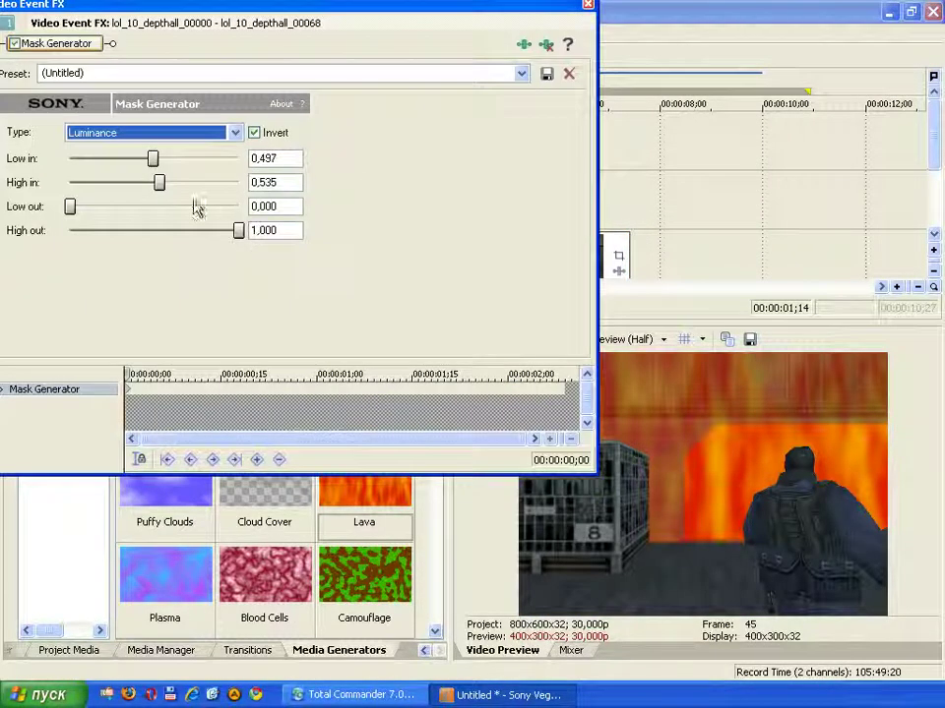
{"action": "left_click_drag", "start_coordinate": [159, 189], "coordinate": [155, 190]}
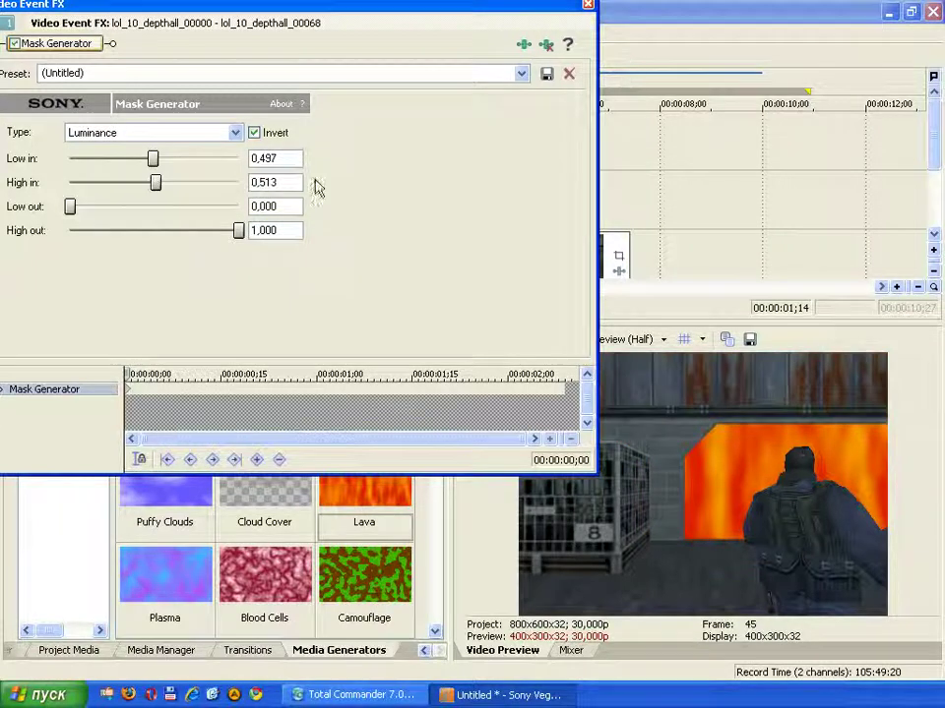
{"action": "left_click", "coordinate": [588, 6]}
- Play the lava composite from near the start, pause near the end and step back frame by frame to 00:00:02;05
{"action": "left_click", "coordinate": [269, 202]}
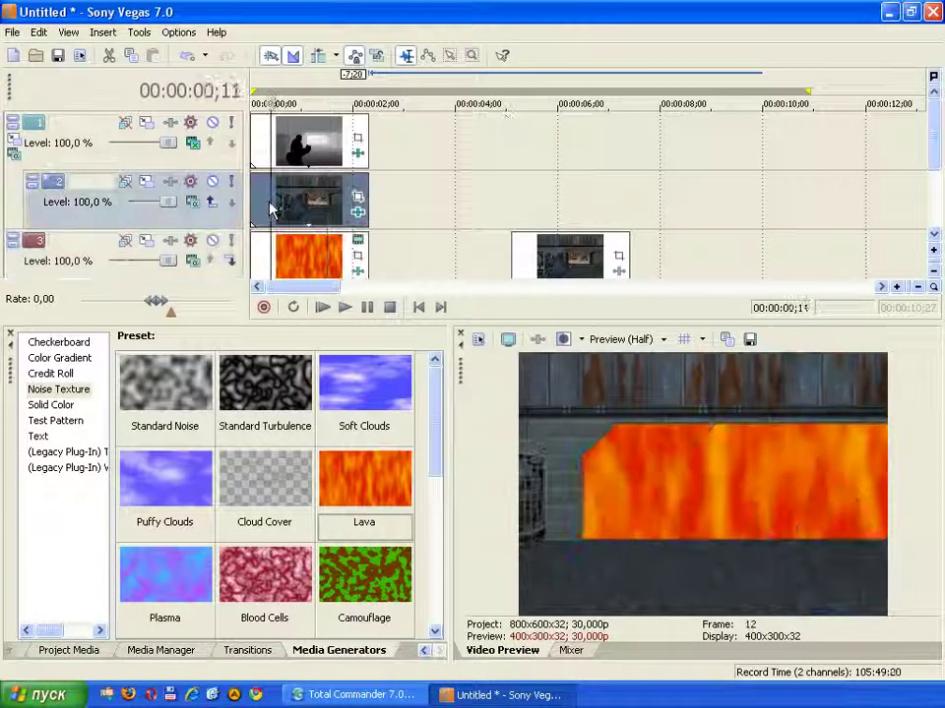
{"action": "key", "text": "space"}
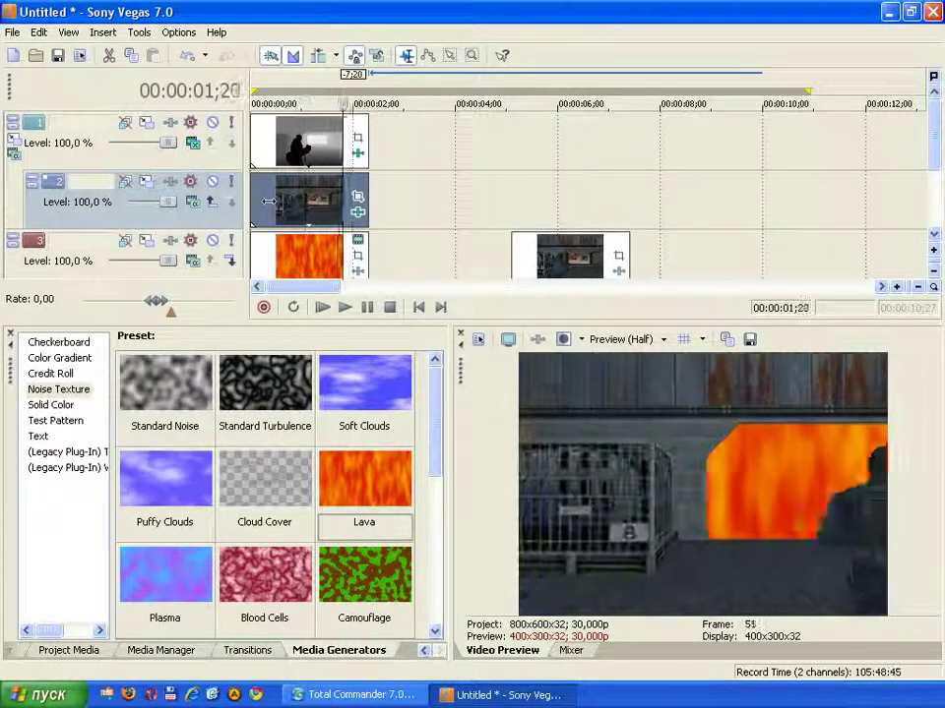
{"action": "key", "text": "Return"}
{"action": "key", "text": "Left"}
{"action": "key", "text": "Left"}
{"action": "key", "text": "Left"}
{"action": "key", "text": "Left"}
{"action": "key", "text": "Left"}
{"action": "key", "text": "Left"}
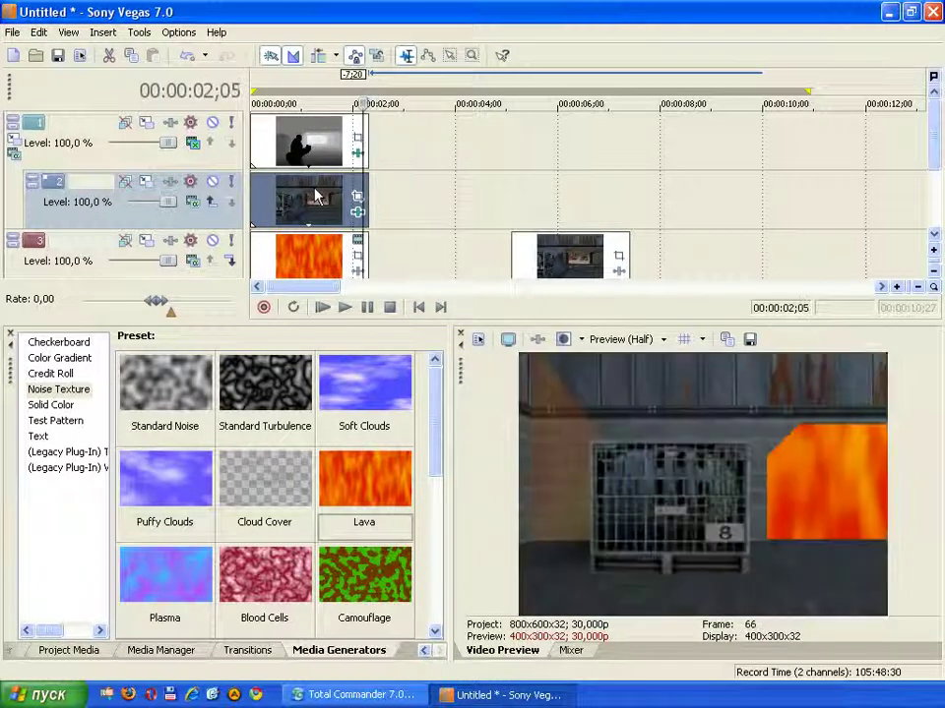
- Set both Low in and High in to 0,480 in the depthall clip's Mask Generator
{"action": "left_click", "coordinate": [357, 153]}
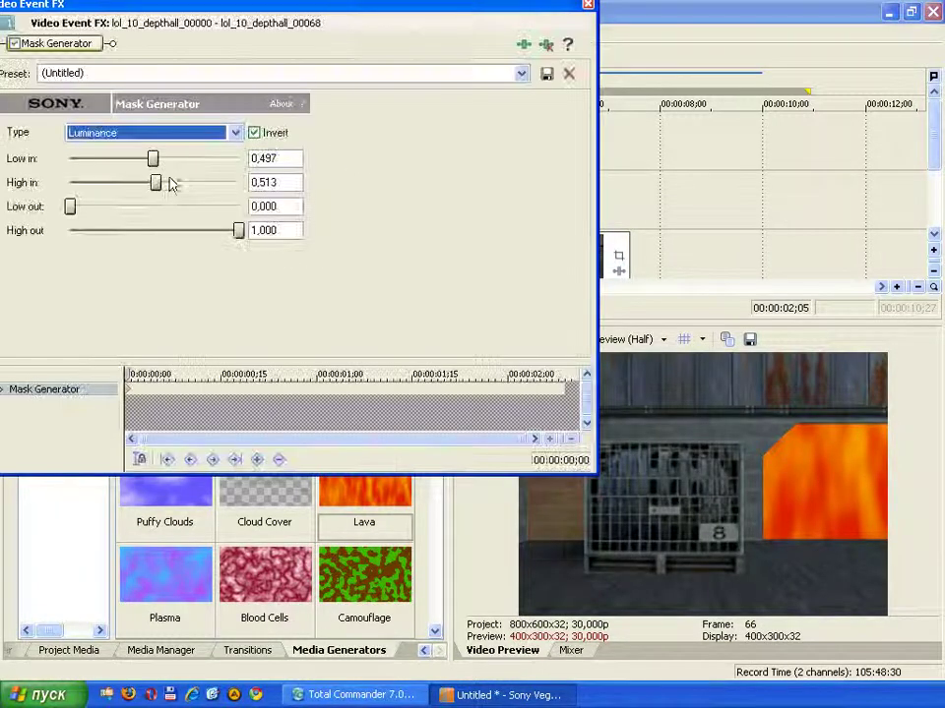
{"action": "left_click_drag", "start_coordinate": [154, 158], "coordinate": [149, 192]}
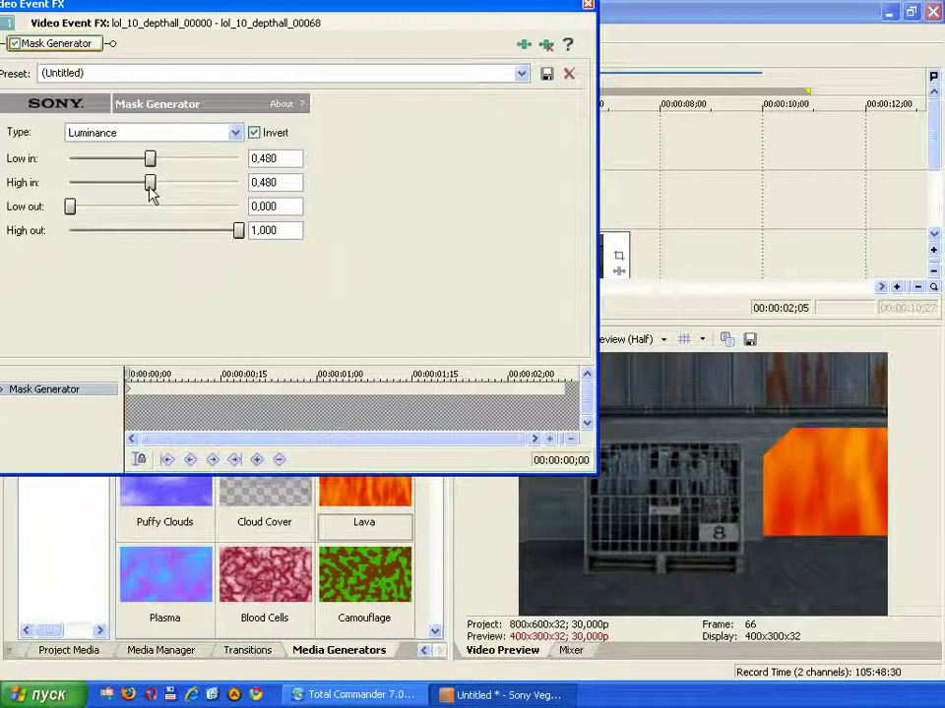
{"action": "left_click", "coordinate": [587, 5]}
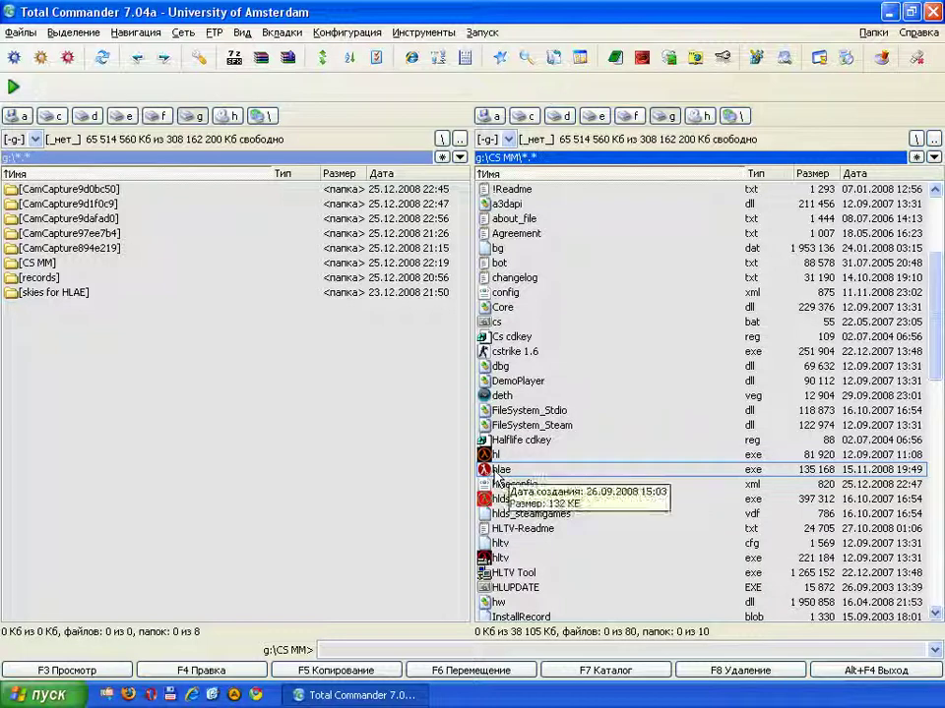
- Start HLAE from the CS MM folder in Total Commander, maximize it and launch the cstrike game with the stored -demoedit settings
{"action": "double_click", "coordinate": [504, 474]}
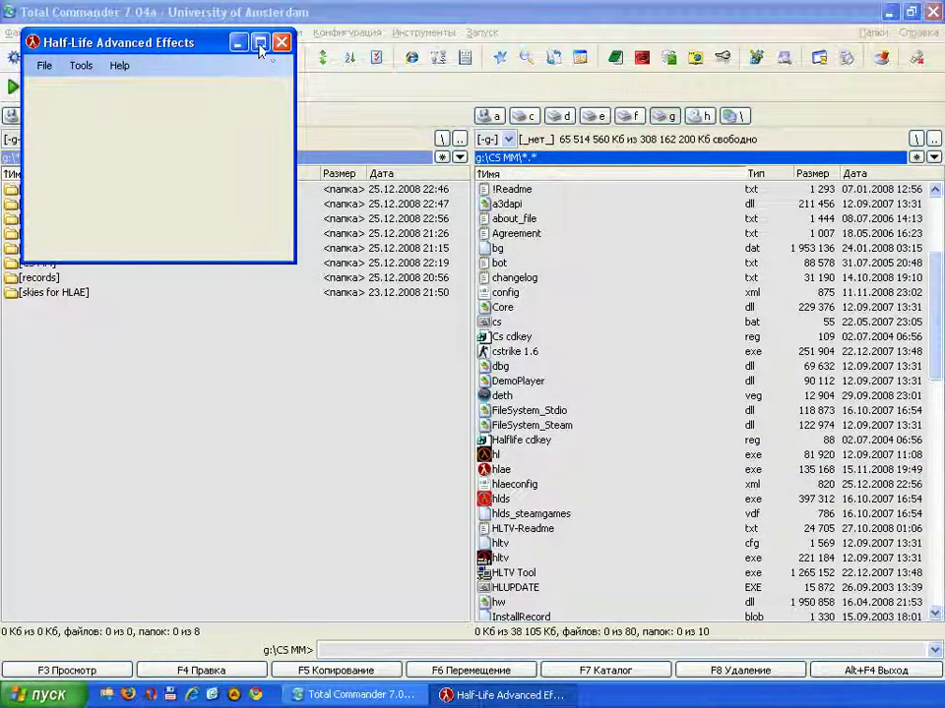
{"action": "left_click", "coordinate": [259, 42]}
{"action": "left_click", "coordinate": [20, 35]}
{"action": "left_click", "coordinate": [21, 63]}
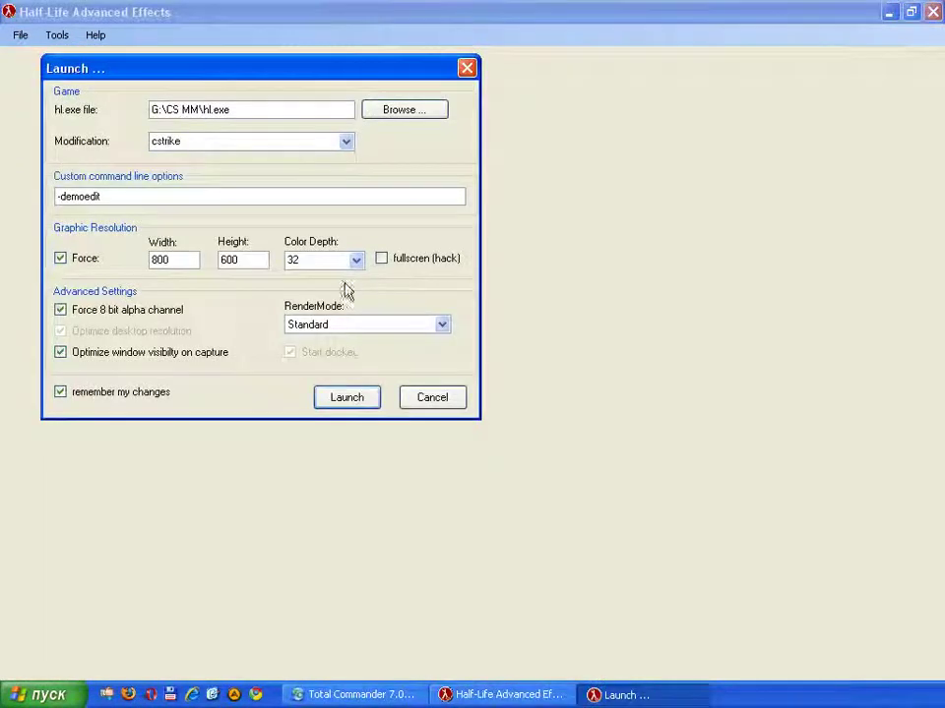
{"action": "left_click_drag", "start_coordinate": [106, 198], "coordinate": [47, 197]}
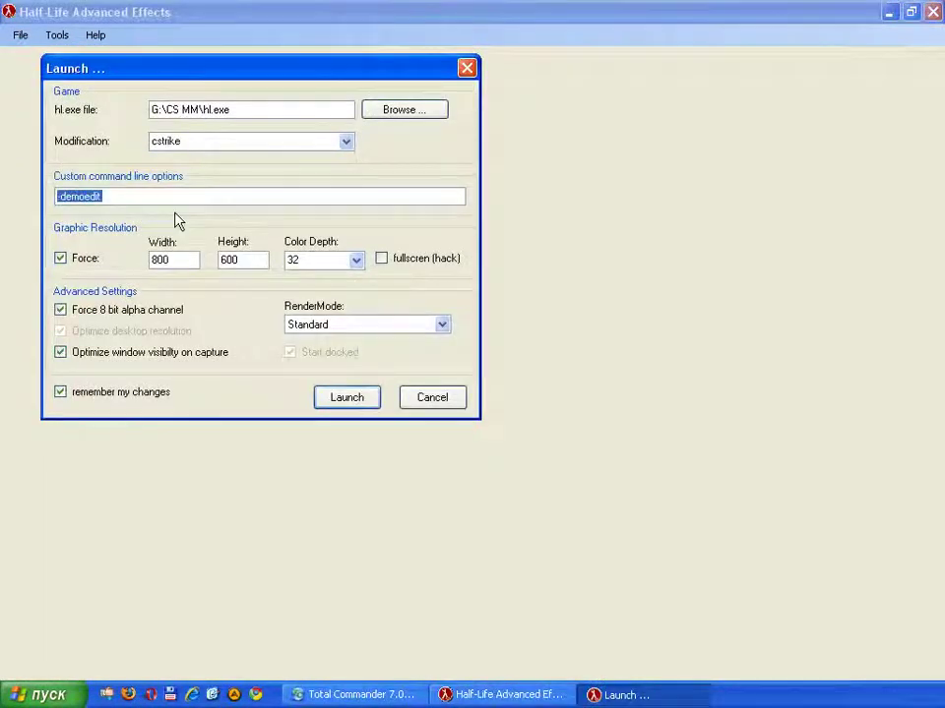
{"action": "left_click", "coordinate": [346, 404]}
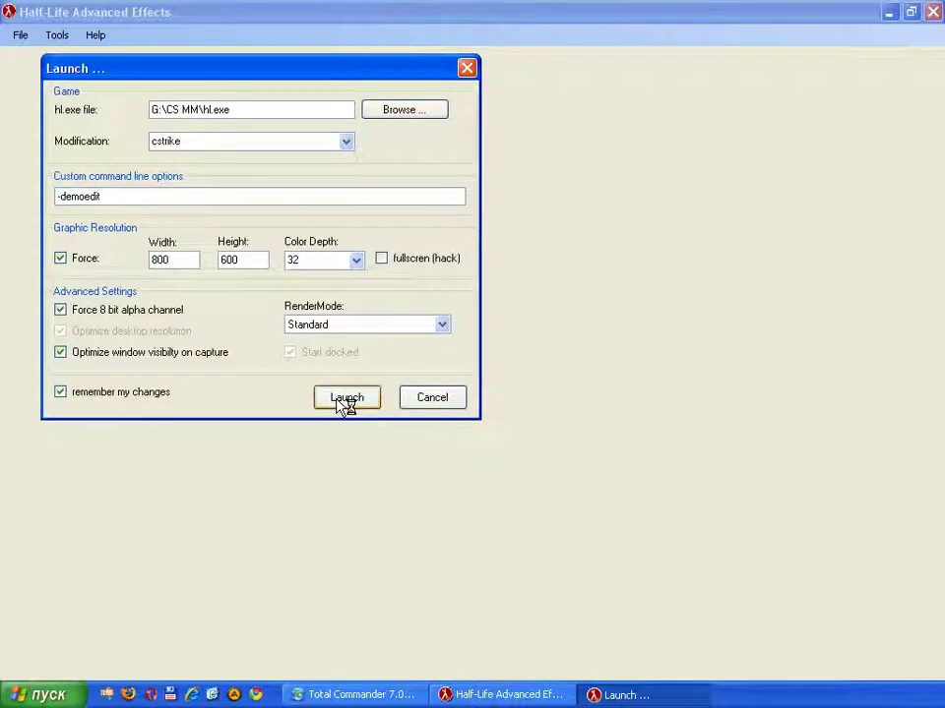